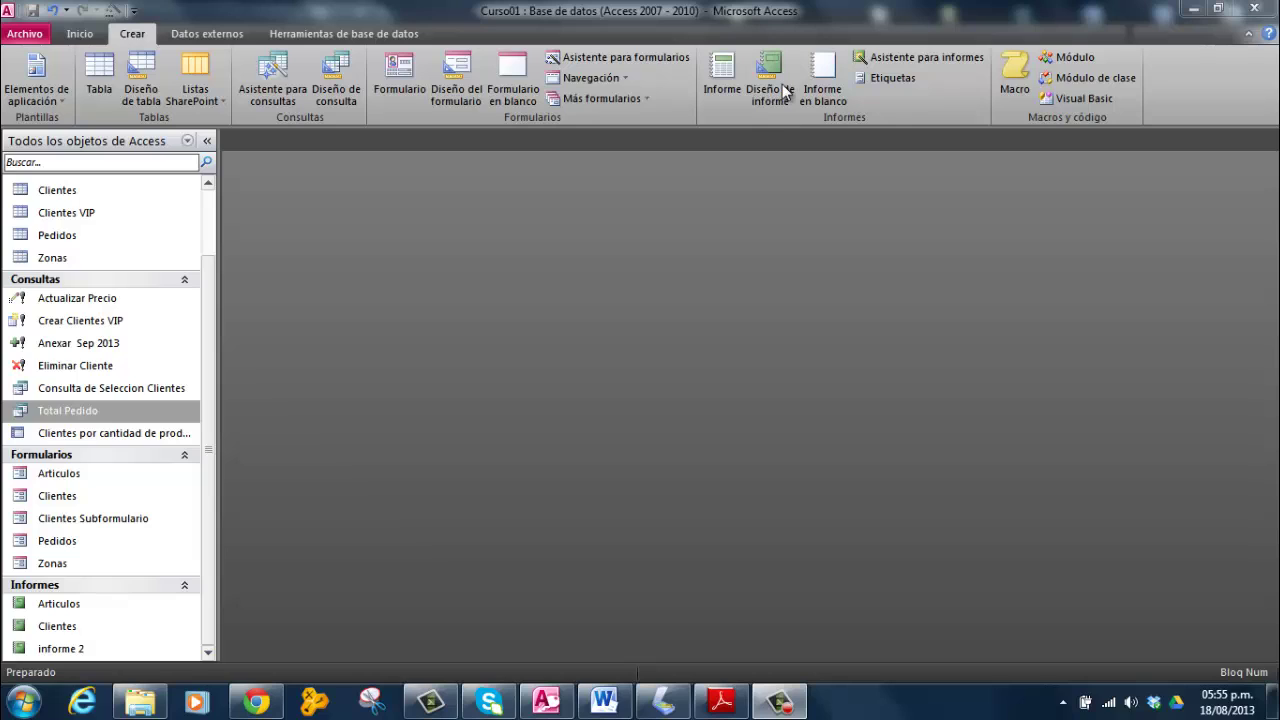
Step: Open the Total Pedido query, create a report from it, and close the field list
double_click(66, 411)
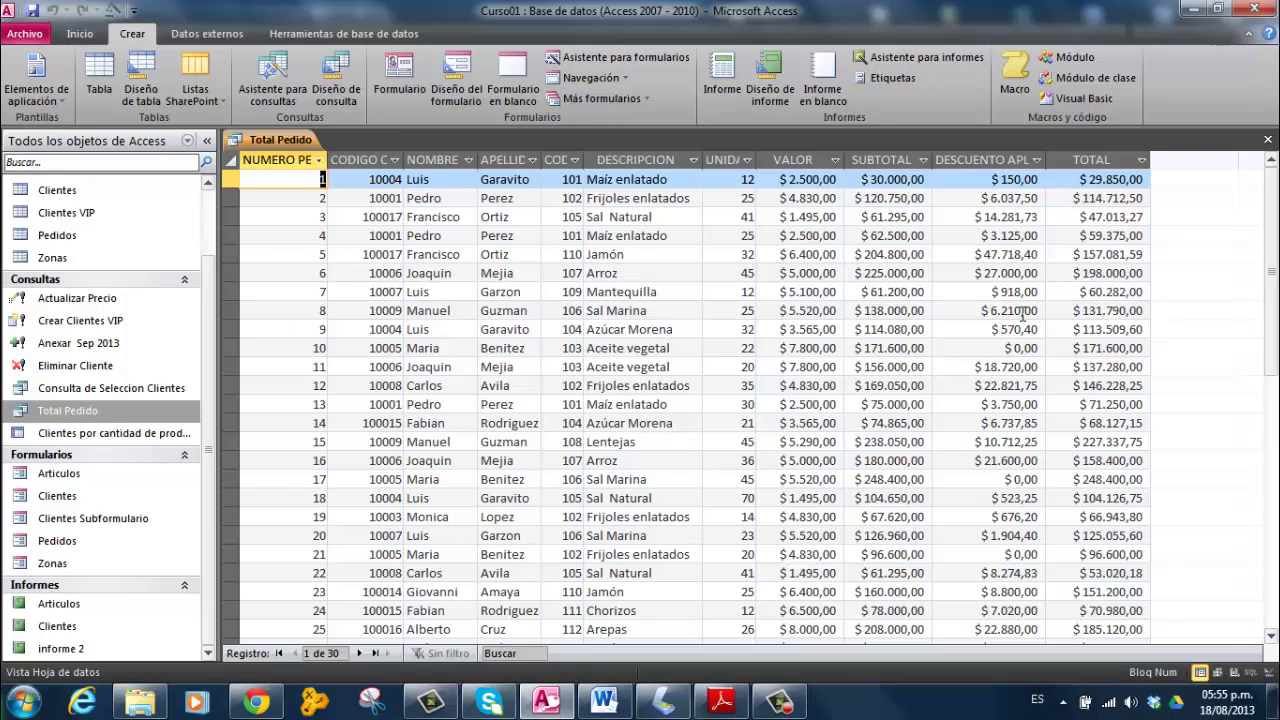
click(724, 78)
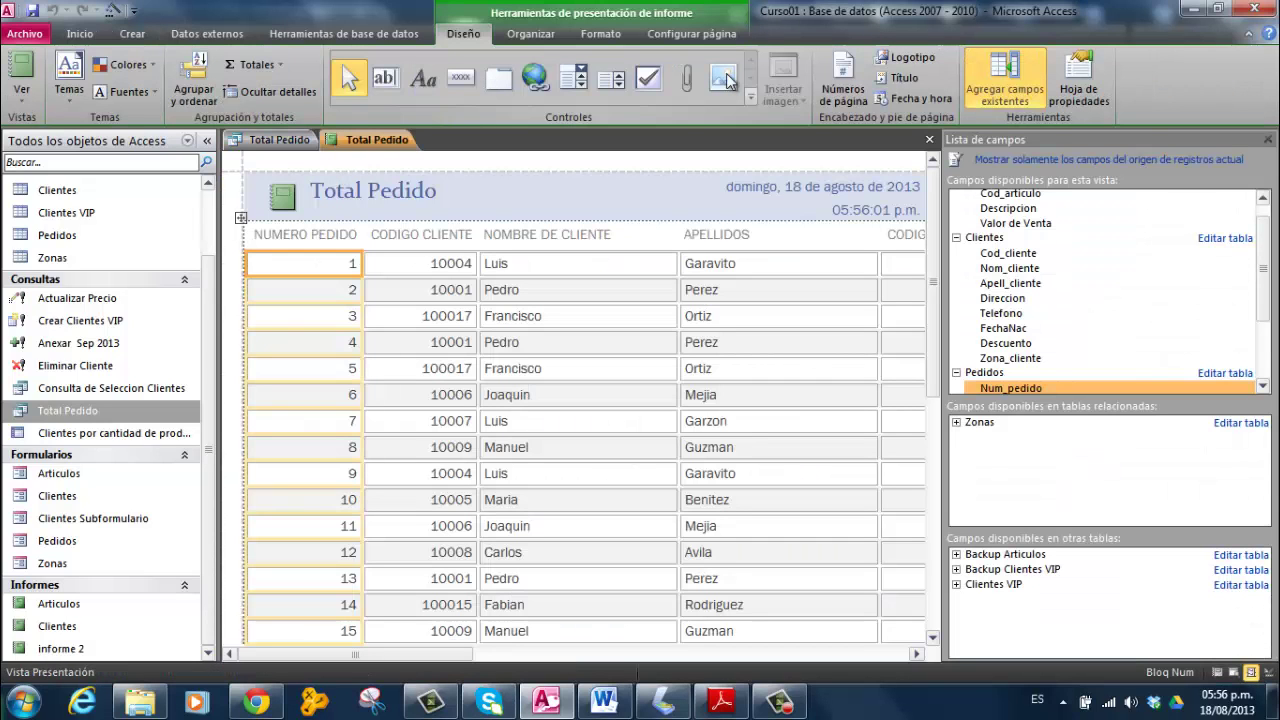
click(1268, 140)
Step: Look through the records of the Total Pedido report and switch it to Design view
scroll(435, 250, down, 10)
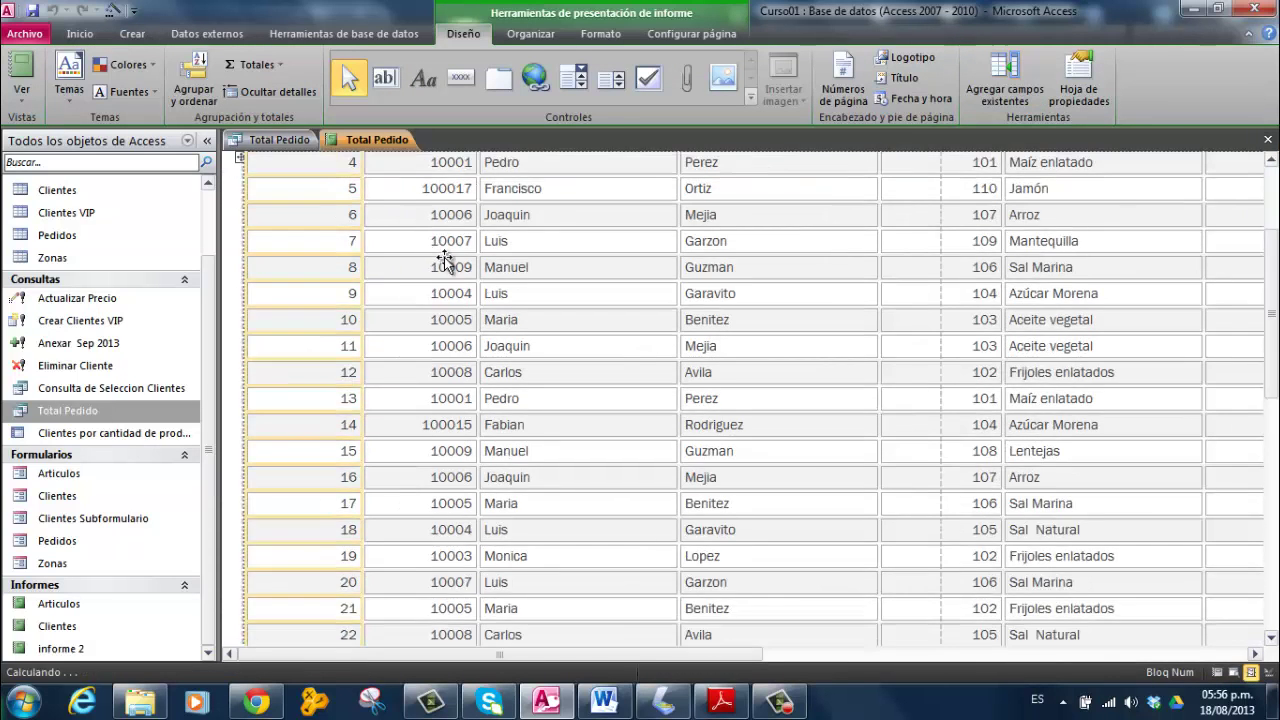
scroll(470, 285, up, 3)
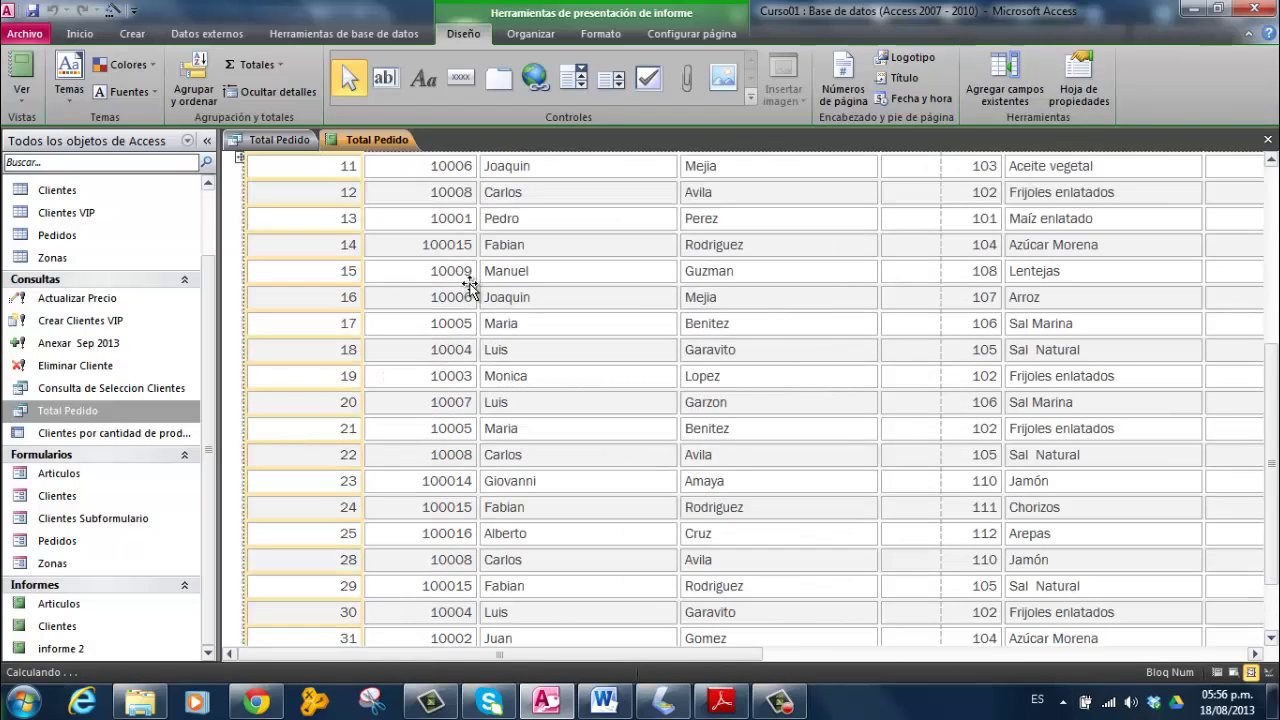
scroll(470, 285, up, 6)
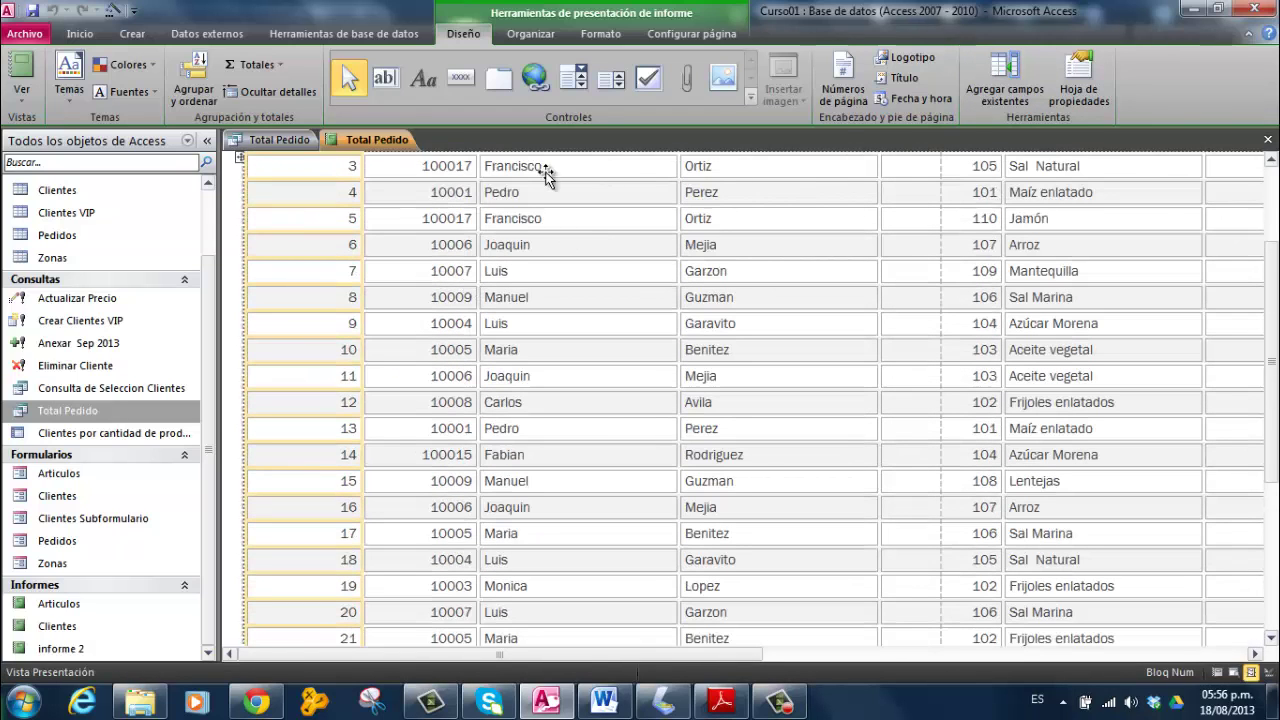
click(136, 38)
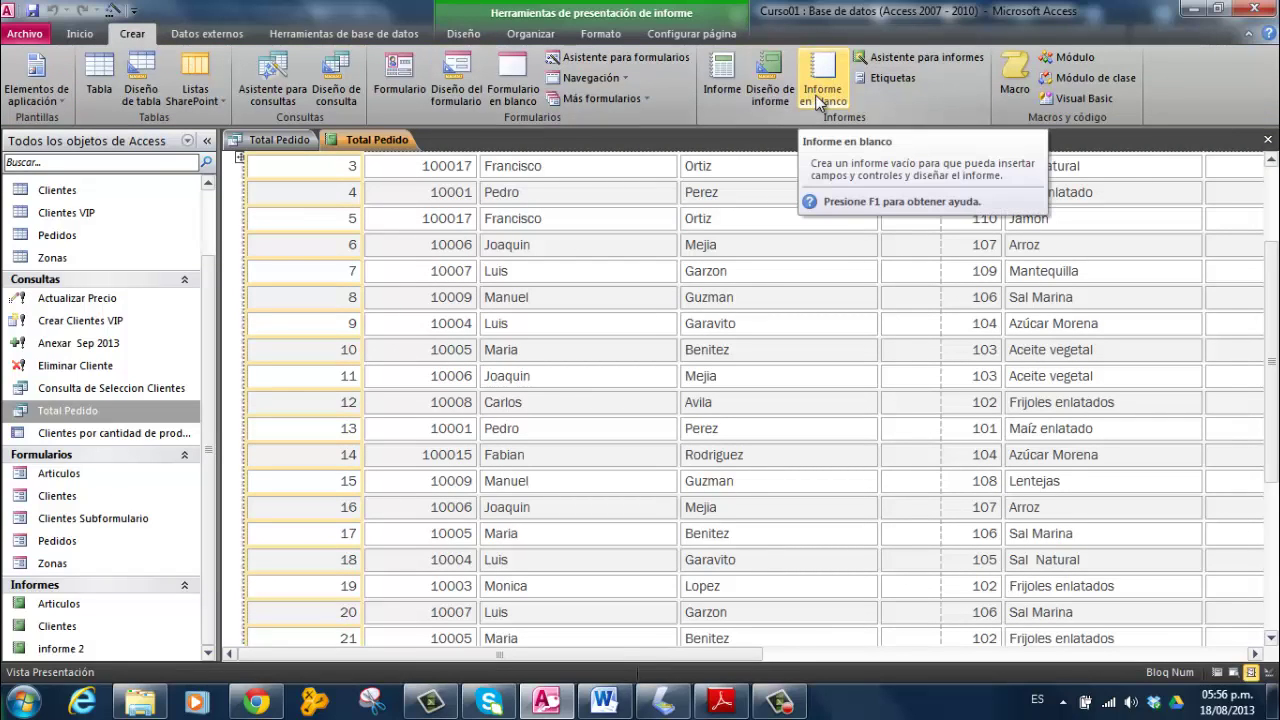
right_click(372, 145)
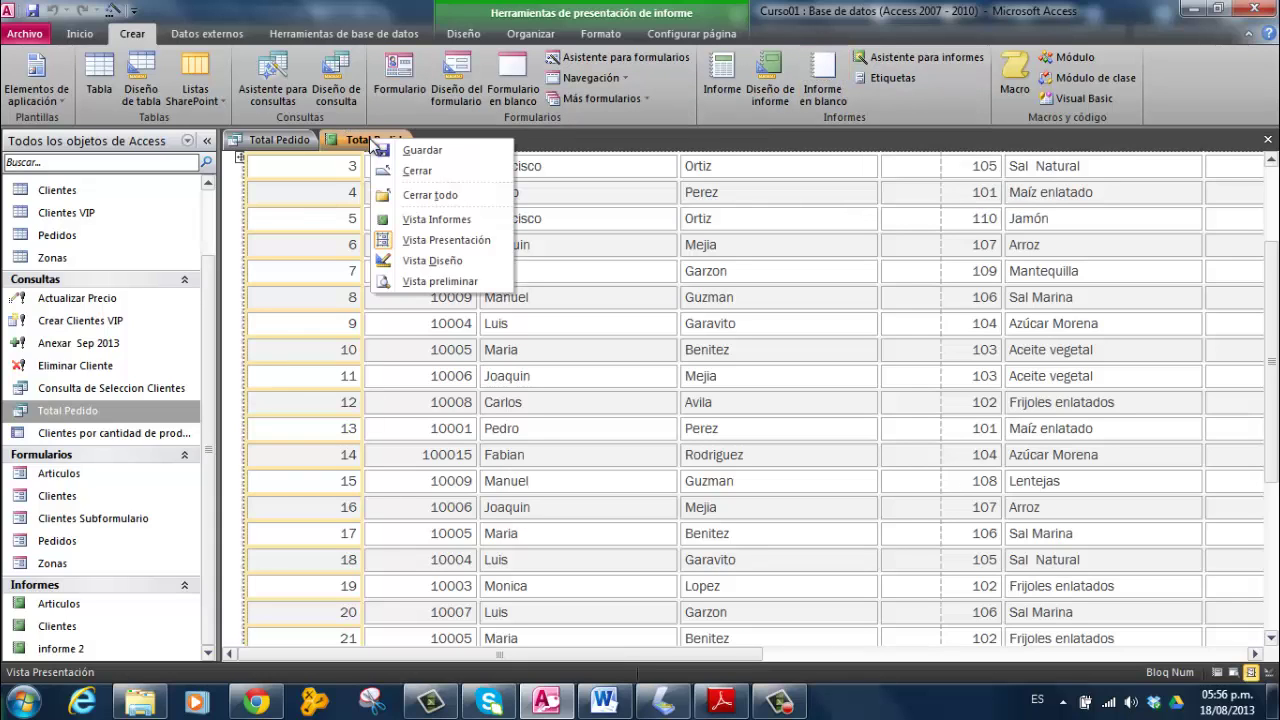
click(421, 261)
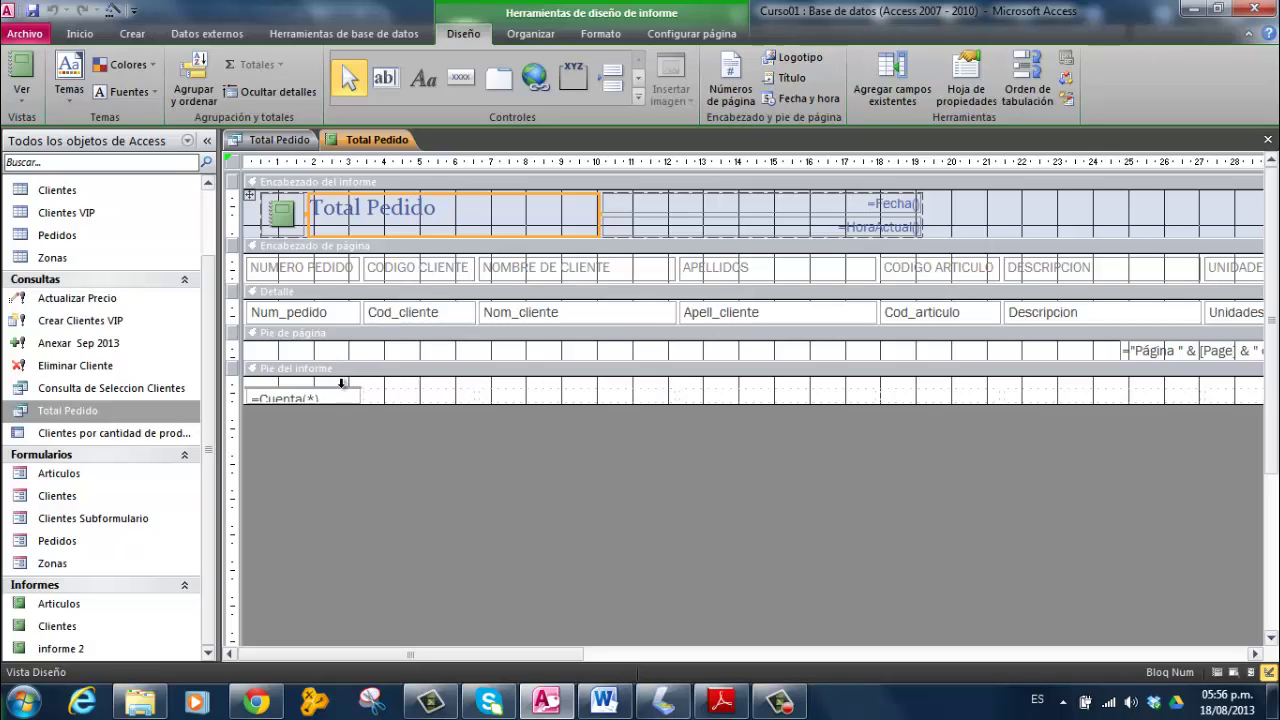
Step: Enlarge the report footer section to about 2.8 cm high and make its =Cuenta(*) box about 0.7 cm high
drag(377, 405, 378, 423)
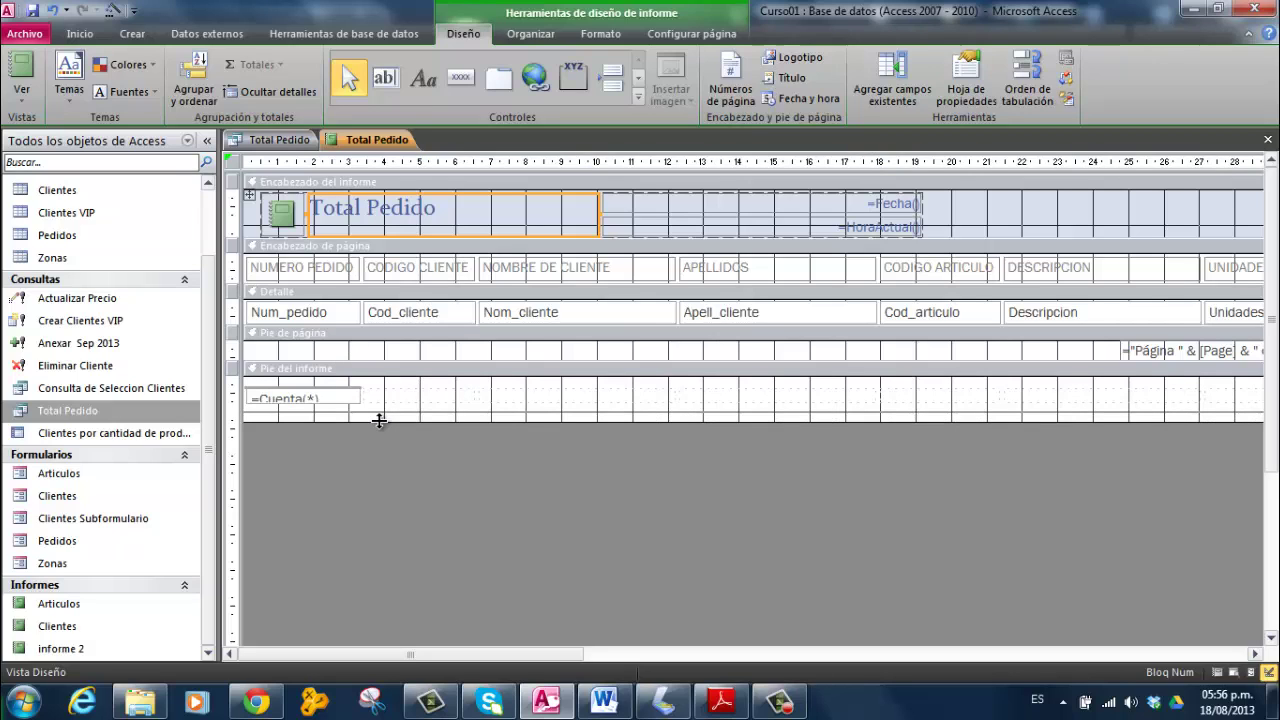
click(333, 399)
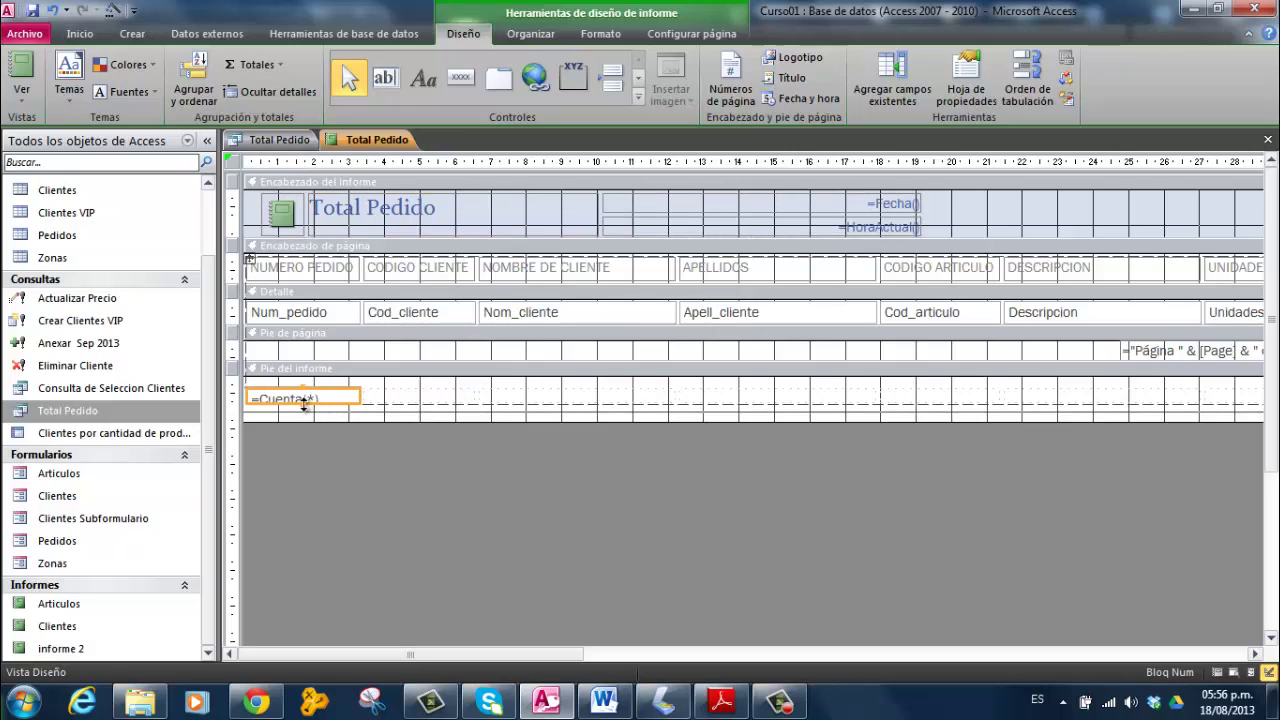
drag(304, 409, 302, 410)
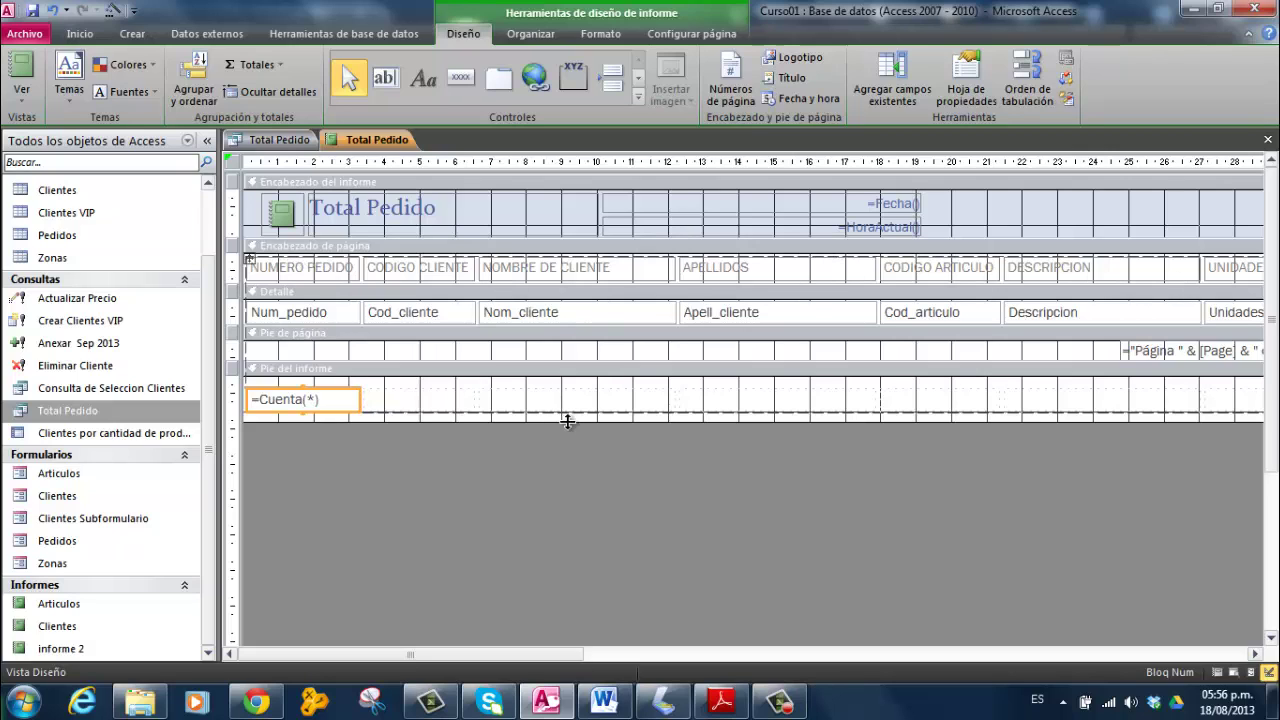
drag(567, 422, 560, 476)
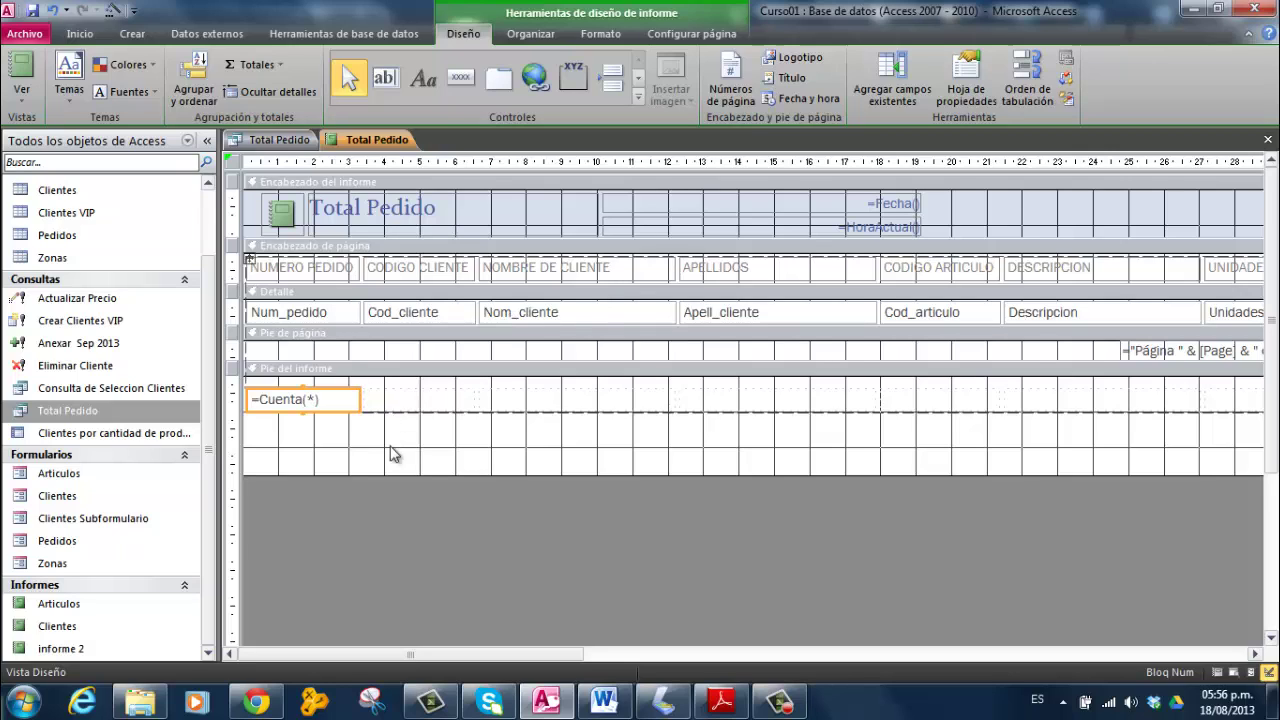
Step: Increase the height of the page footer section to about 1.7 cm and the detail section to about 1.9 cm
click(388, 381)
drag(388, 381, 389, 401)
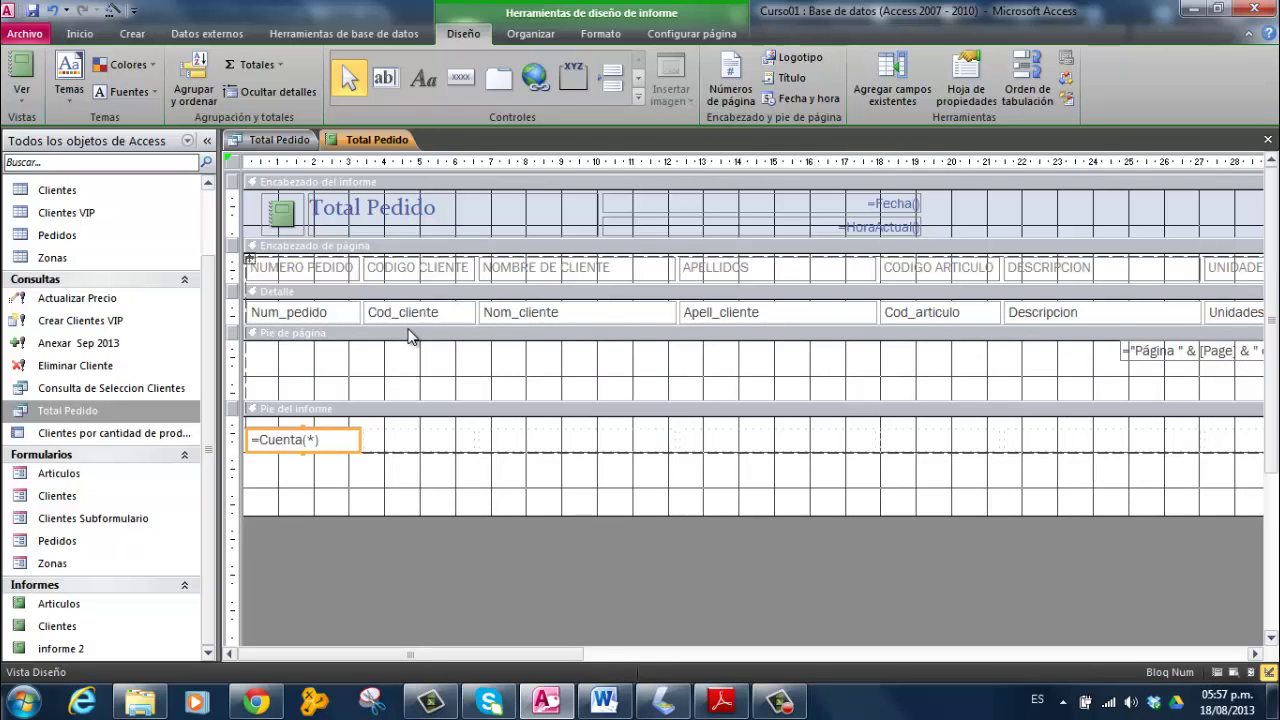
drag(410, 335, 409, 370)
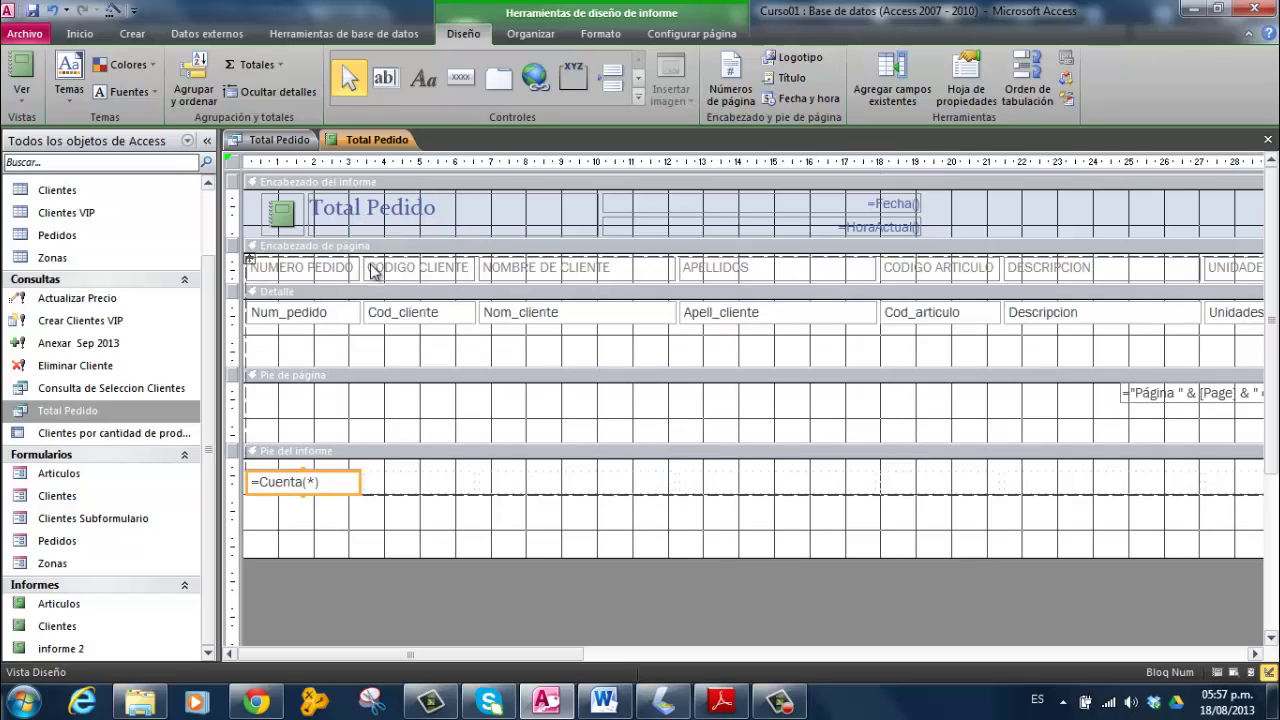
Step: Select all page header headings from NUMERO PEDIDO to TOTAL and narrow the TOTAL column to about 1.1 cm
click(318, 272)
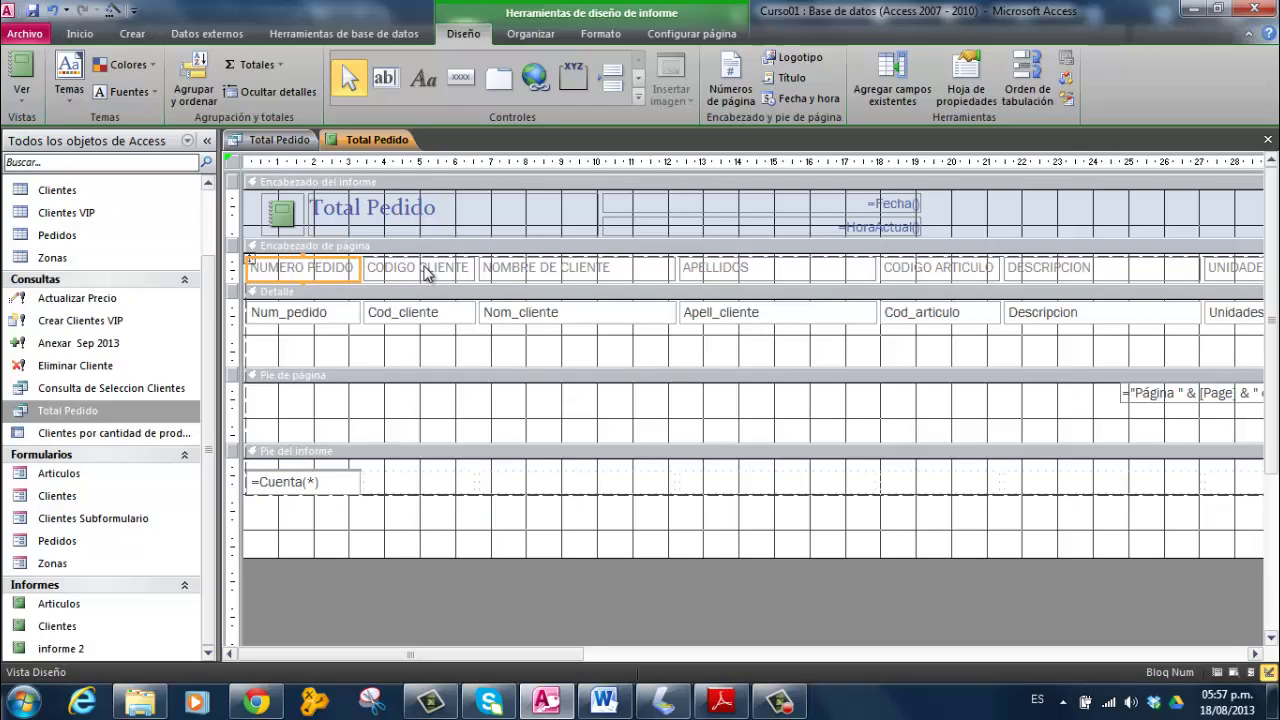
shift+click(430, 272)
shift+click(515, 272)
shift+click(700, 272)
shift+click(910, 272)
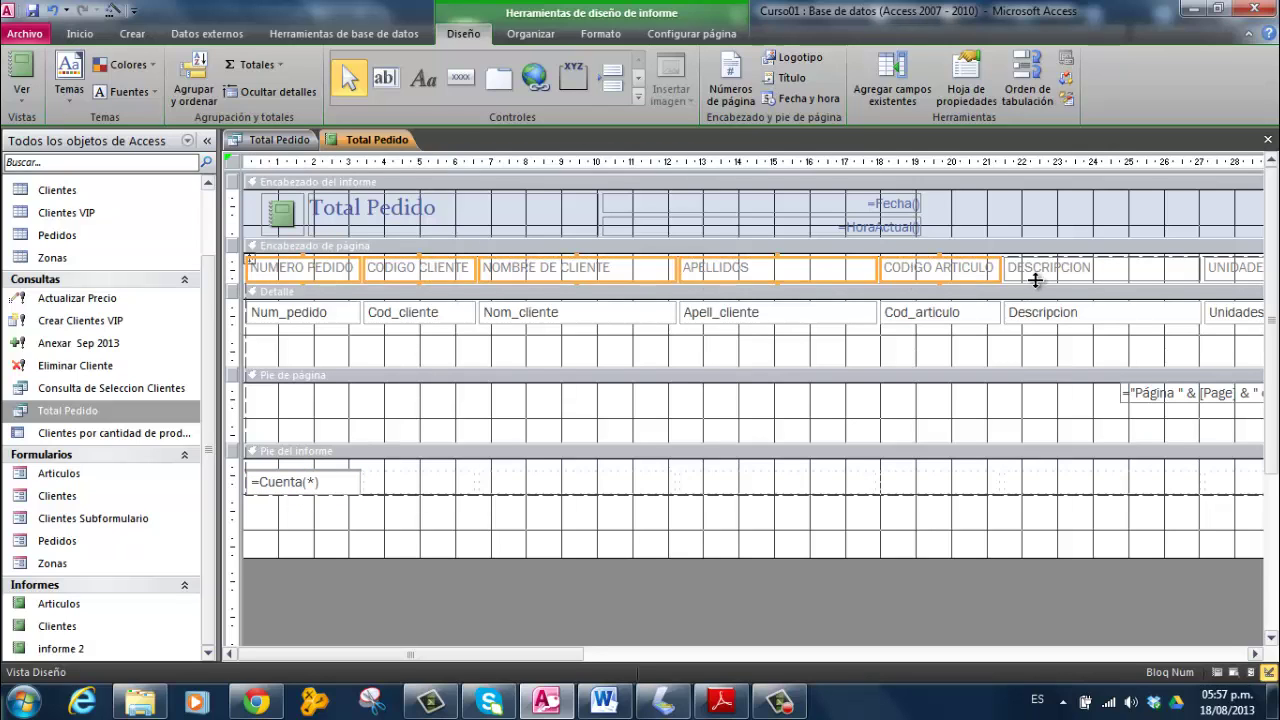
shift+click(1145, 270)
shift+click(1242, 267)
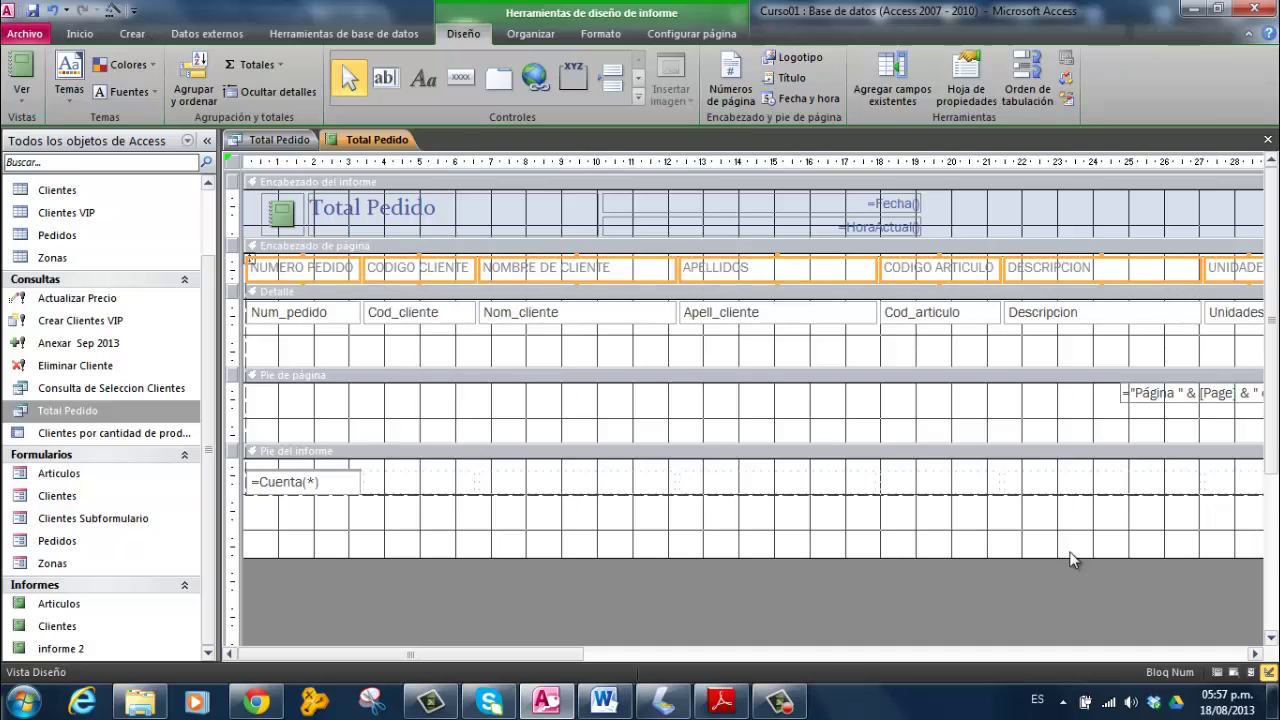
drag(494, 654, 897, 656)
shift+click(552, 272)
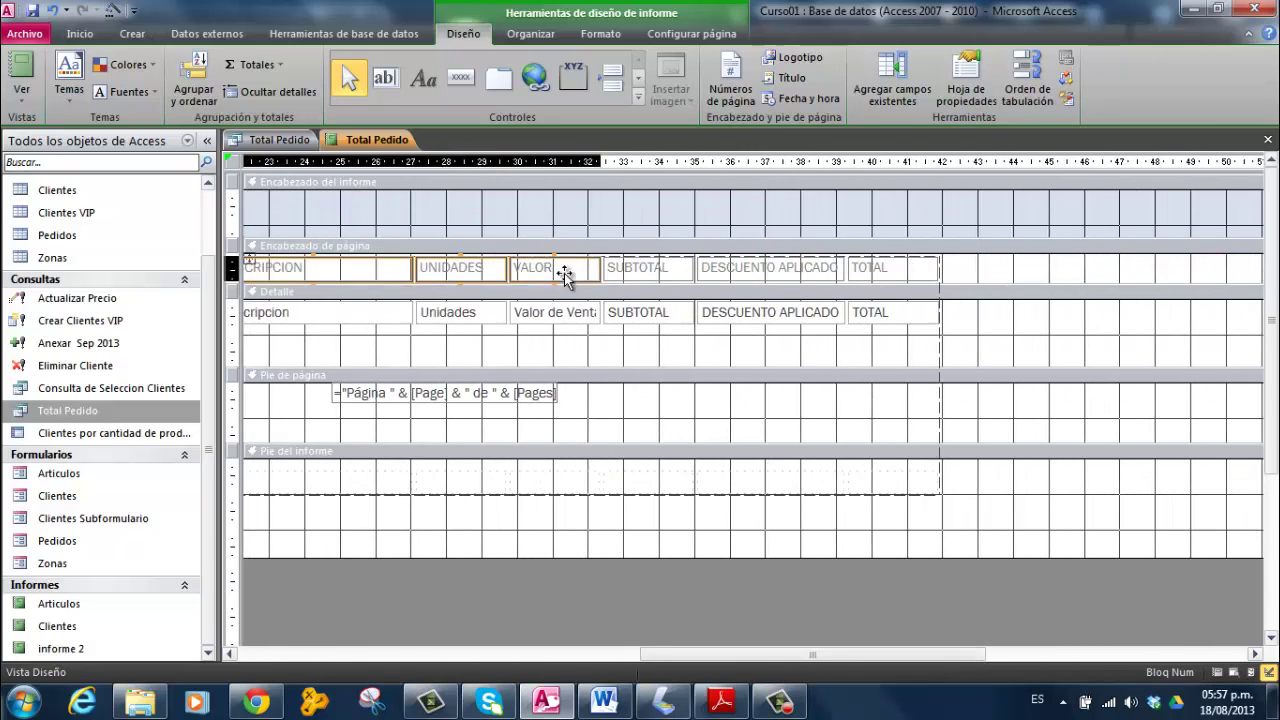
shift+click(696, 272)
shift+click(765, 272)
shift+click(870, 271)
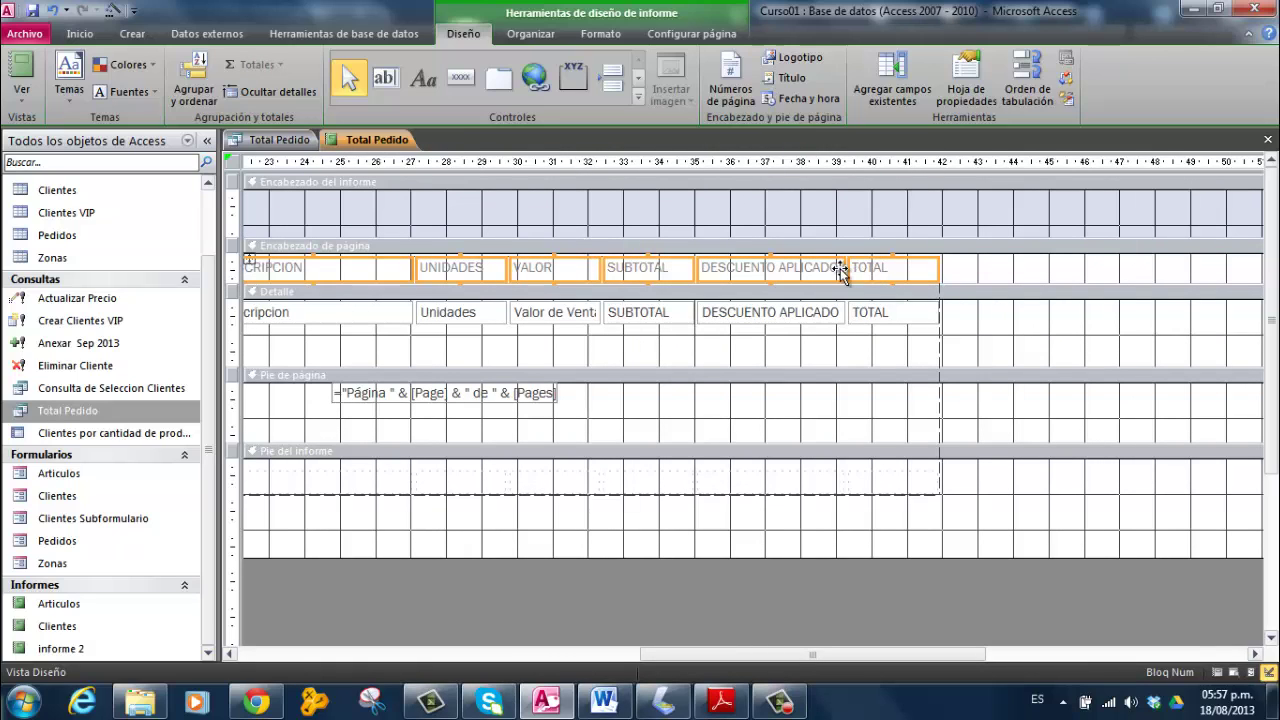
drag(842, 268, 790, 273)
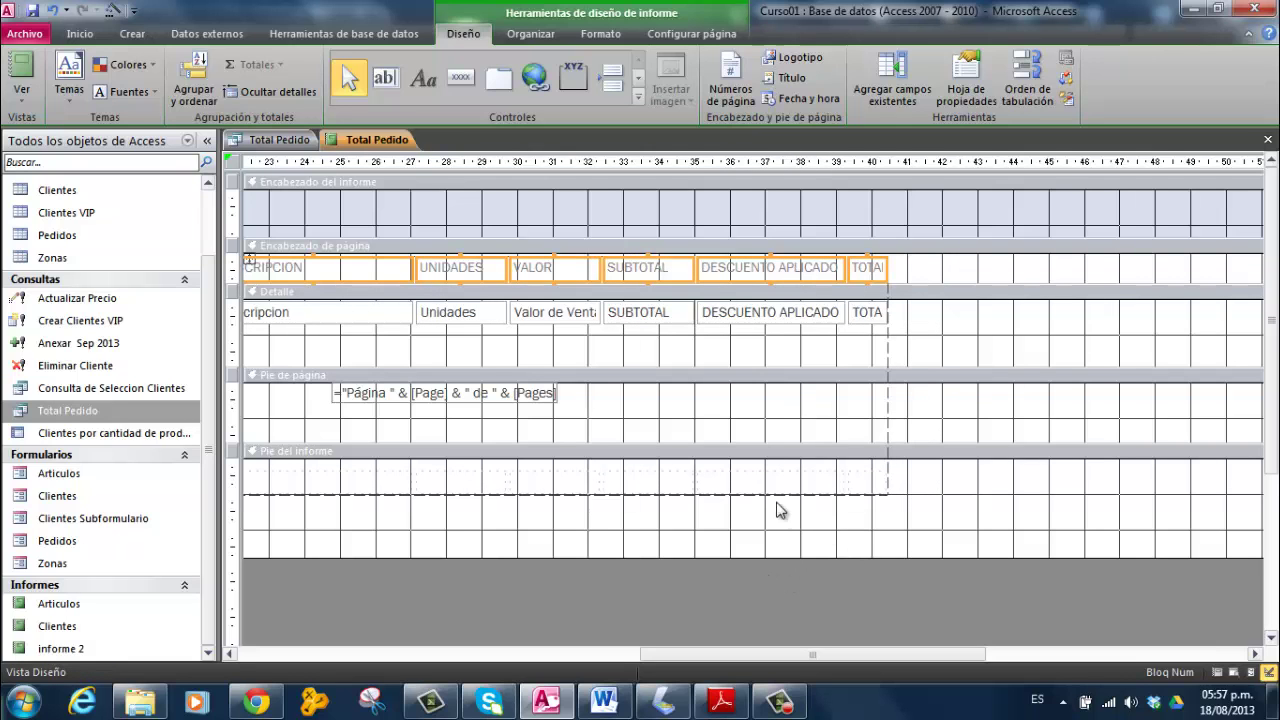
drag(834, 660, 376, 646)
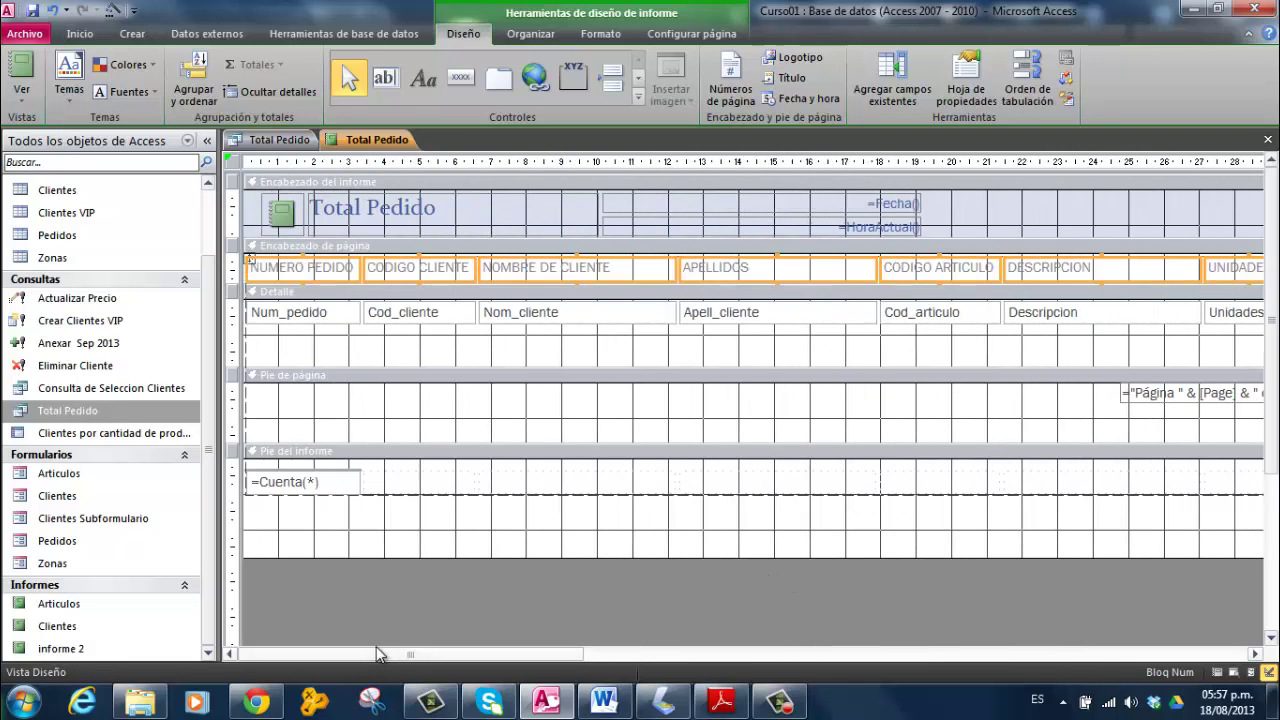
Step: Narrow the NUMERO PEDIDO column to about 2.1 cm and the CODIGO CLIENTE column to about 2.2 cm
click(338, 310)
click(348, 270)
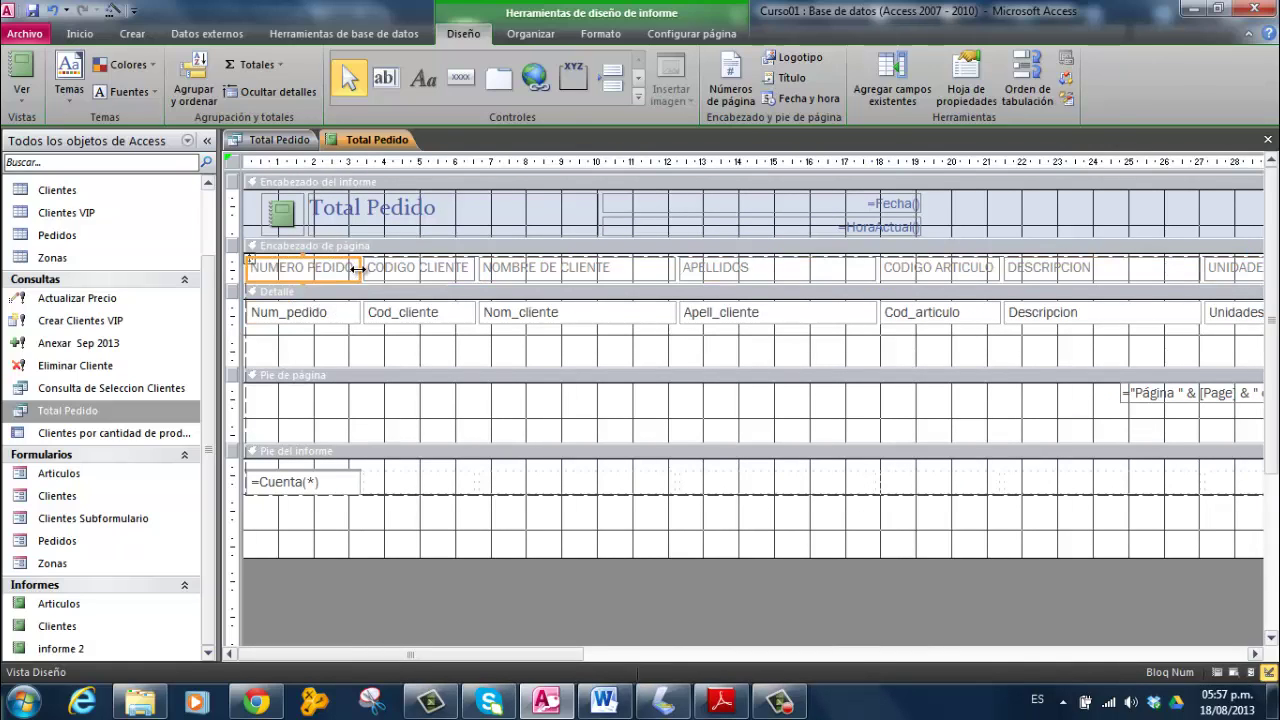
click(344, 270)
drag(313, 272, 322, 271)
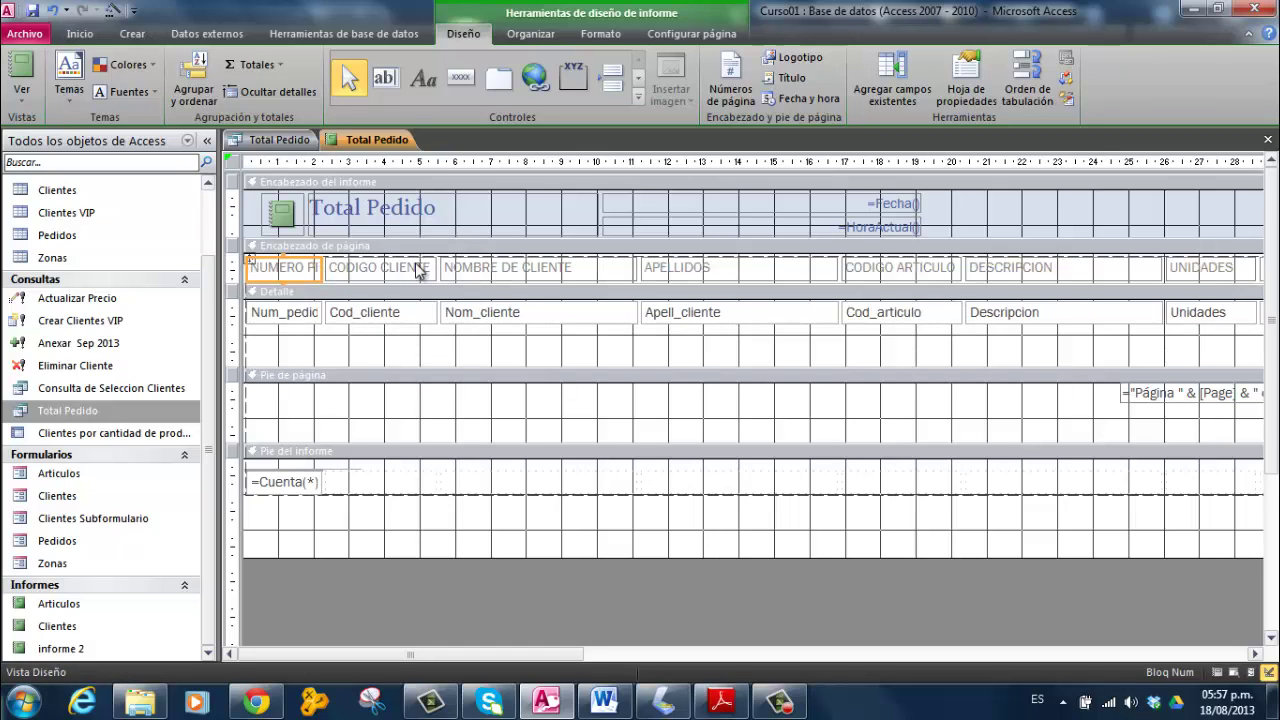
click(426, 267)
drag(432, 267, 402, 271)
Step: Narrow the NOMBRE DE CLIENTE column to about 3.8 cm and the APELLIDOS column to about 3.5 cm
click(548, 269)
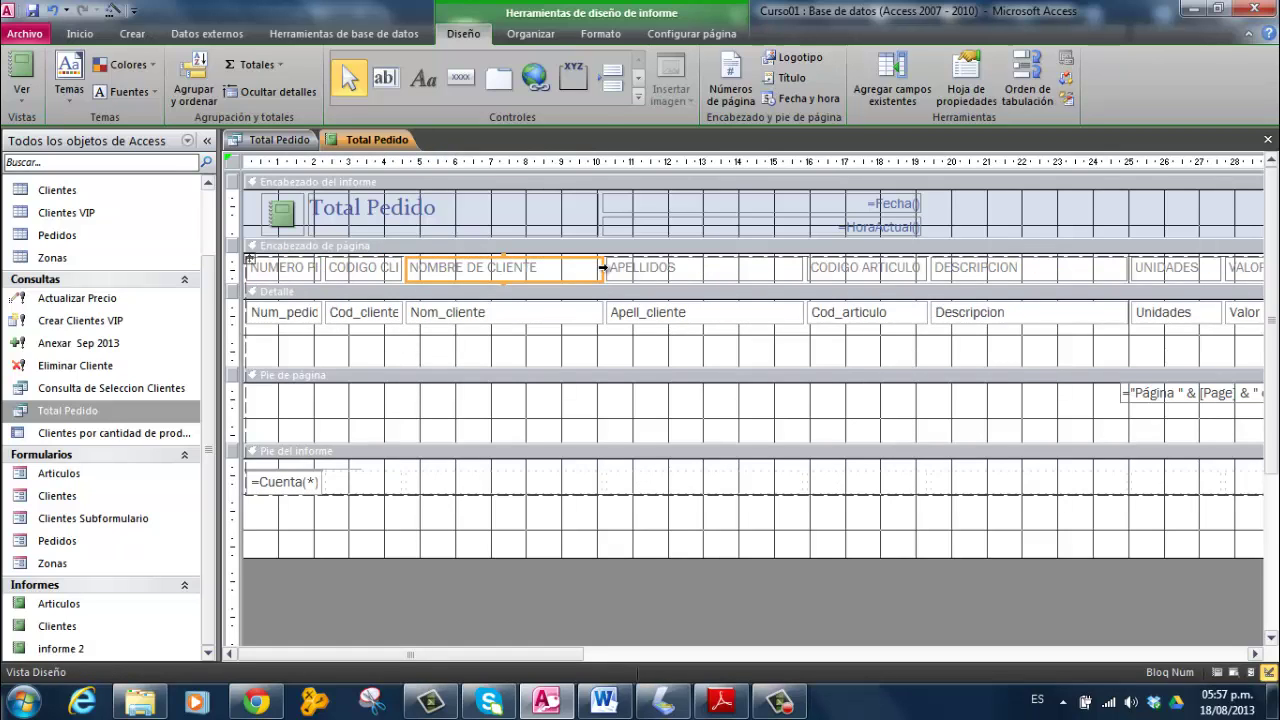
click(566, 311)
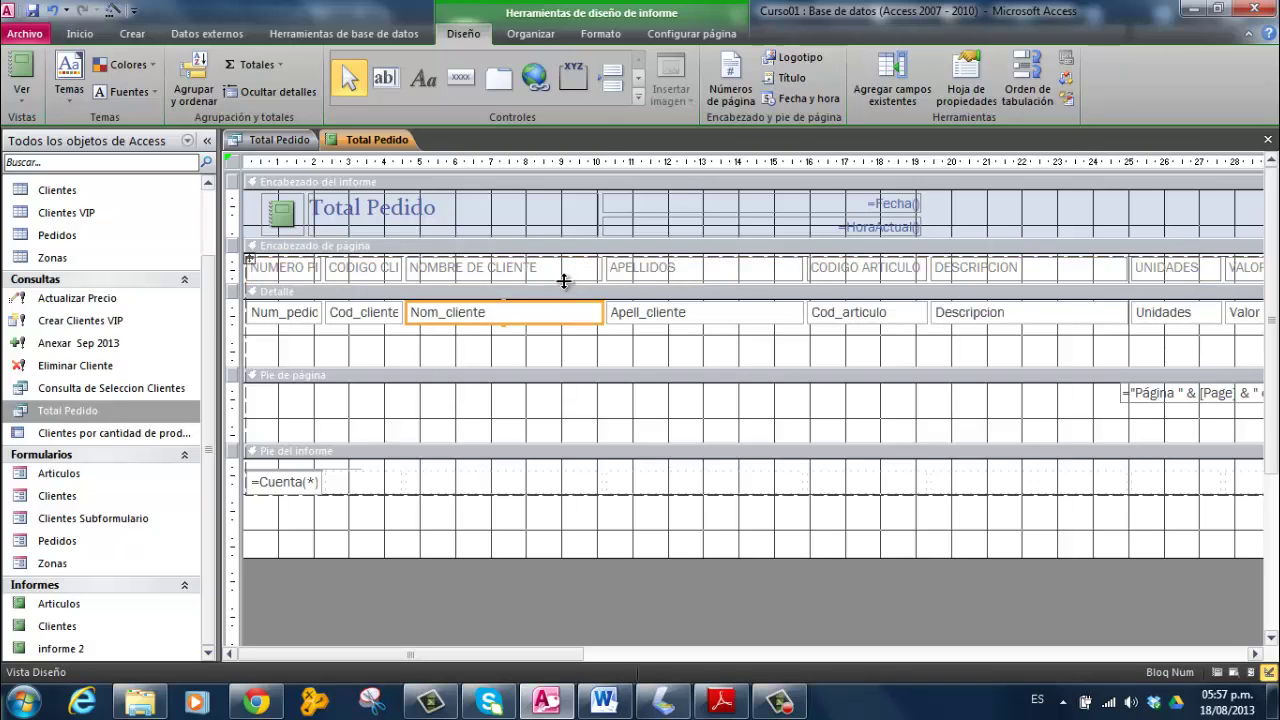
click(570, 267)
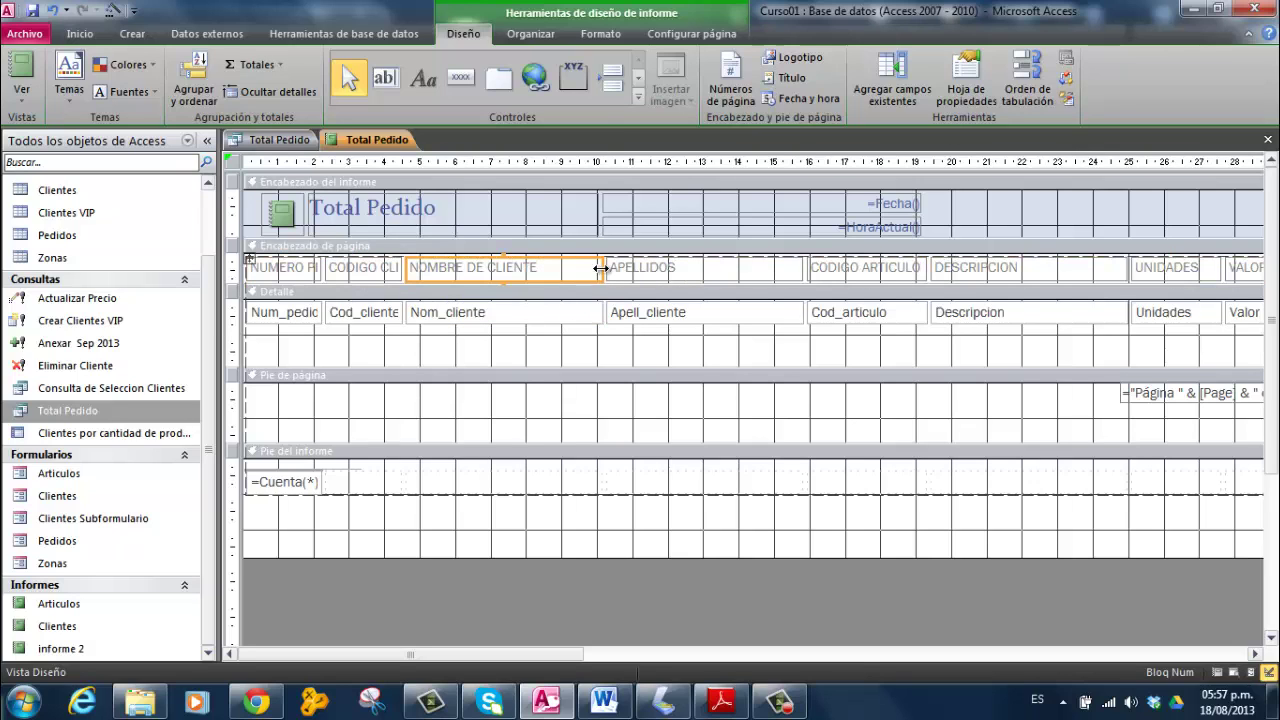
drag(590, 269, 541, 269)
click(658, 268)
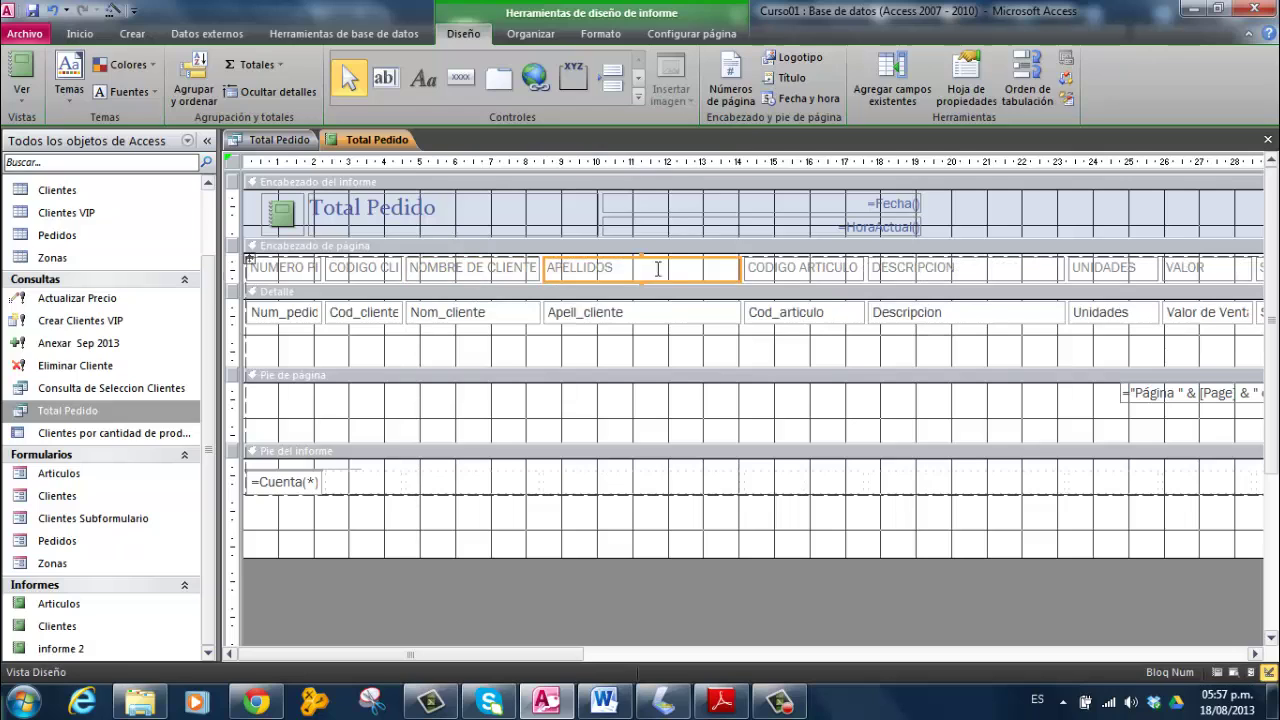
drag(738, 268, 665, 268)
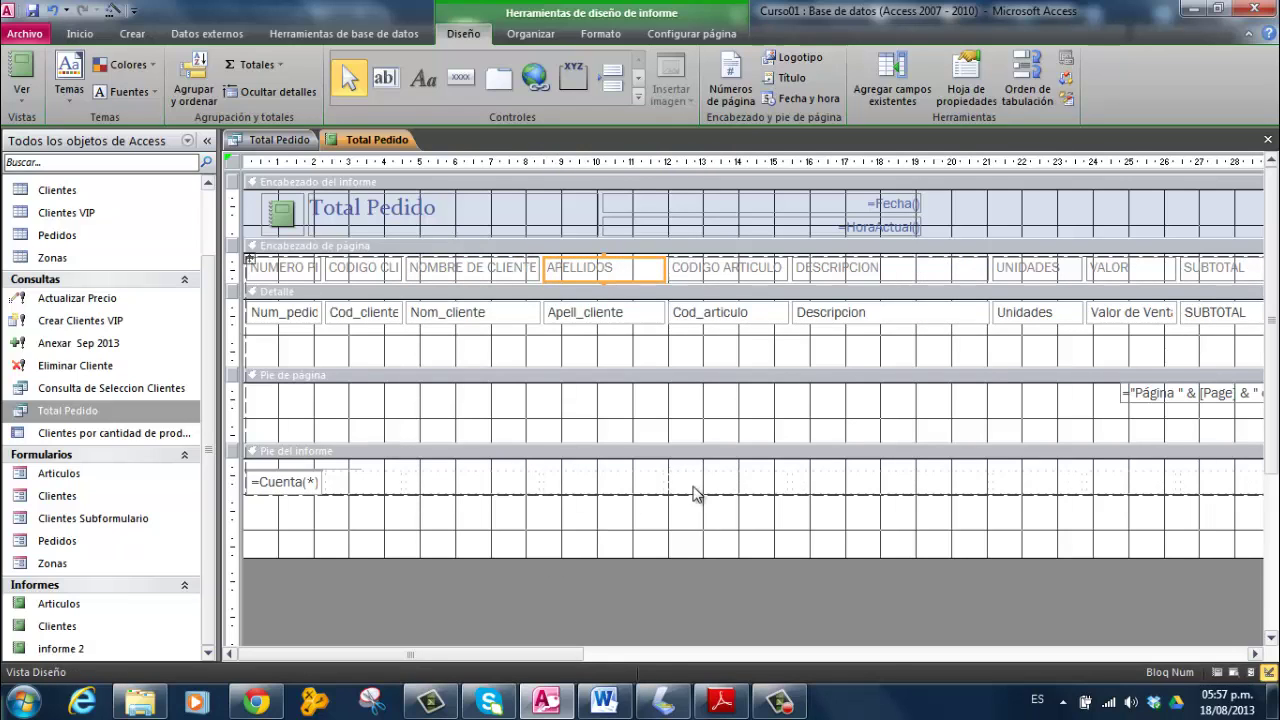
Step: Narrow the CODIGO ARTICULO column to about 2.3 cm and the DESCRIPCION column to about 4 cm
click(736, 272)
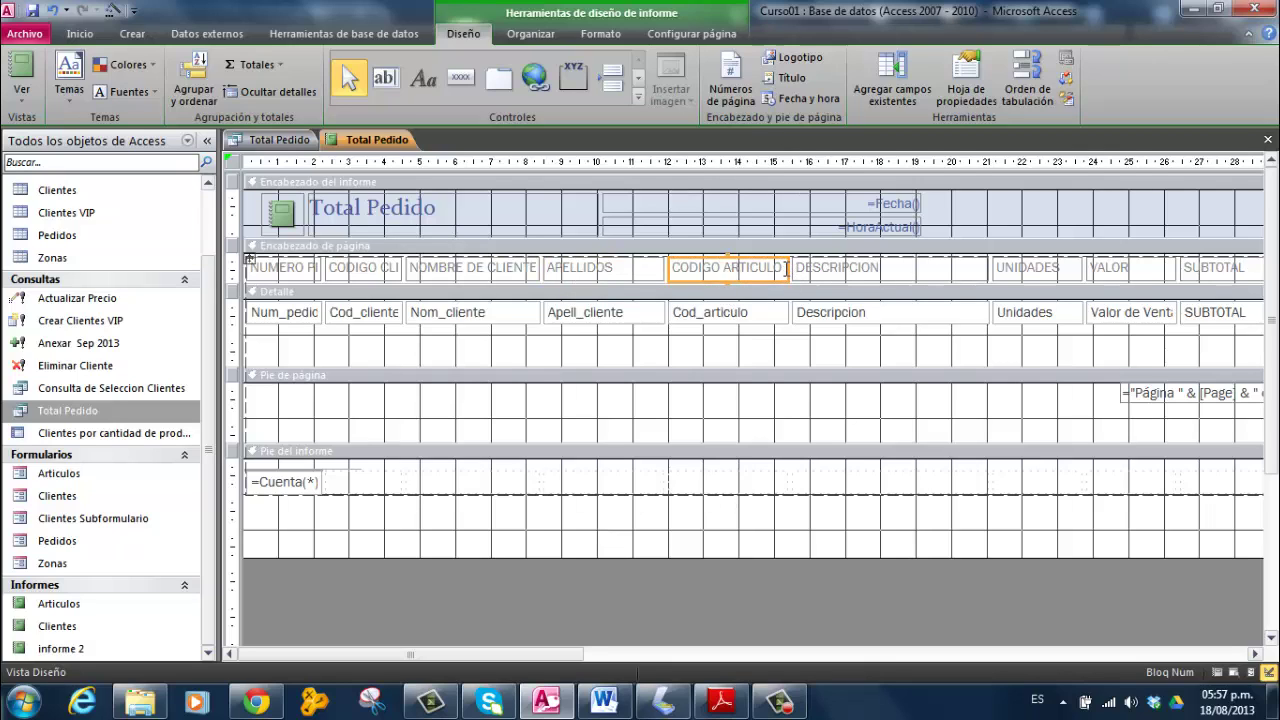
drag(786, 269, 748, 275)
click(902, 267)
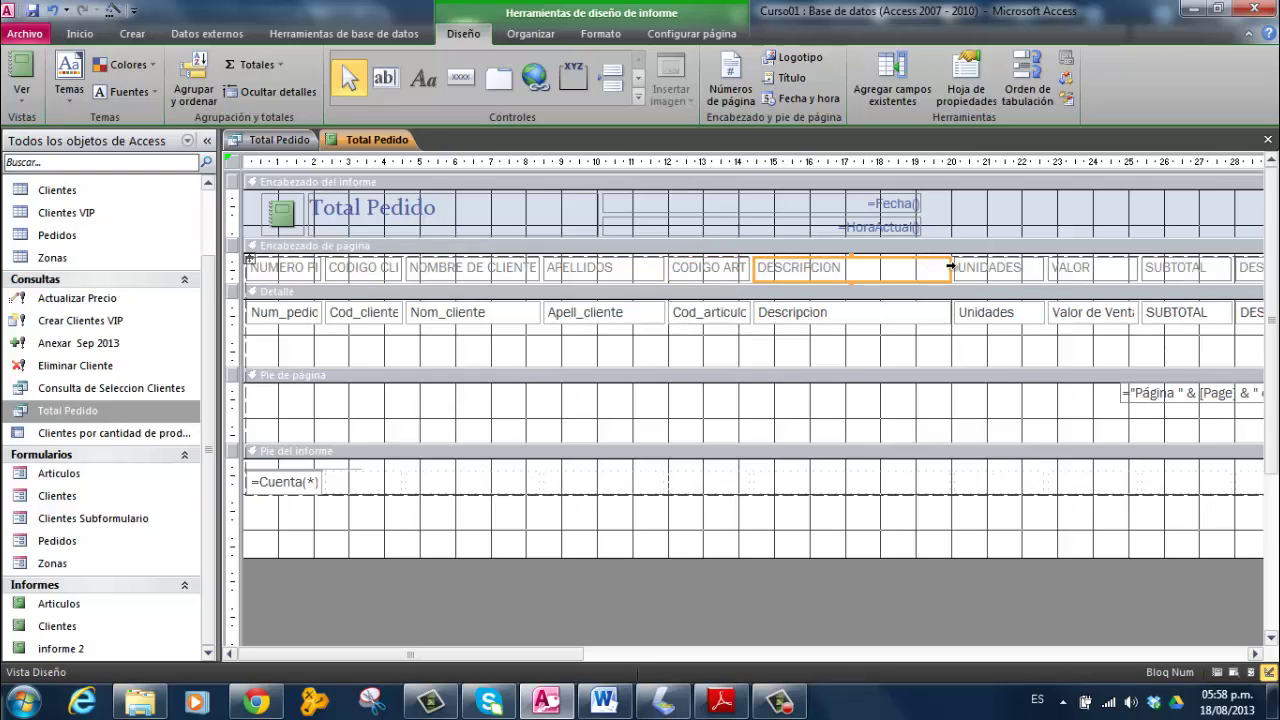
drag(948, 267, 893, 267)
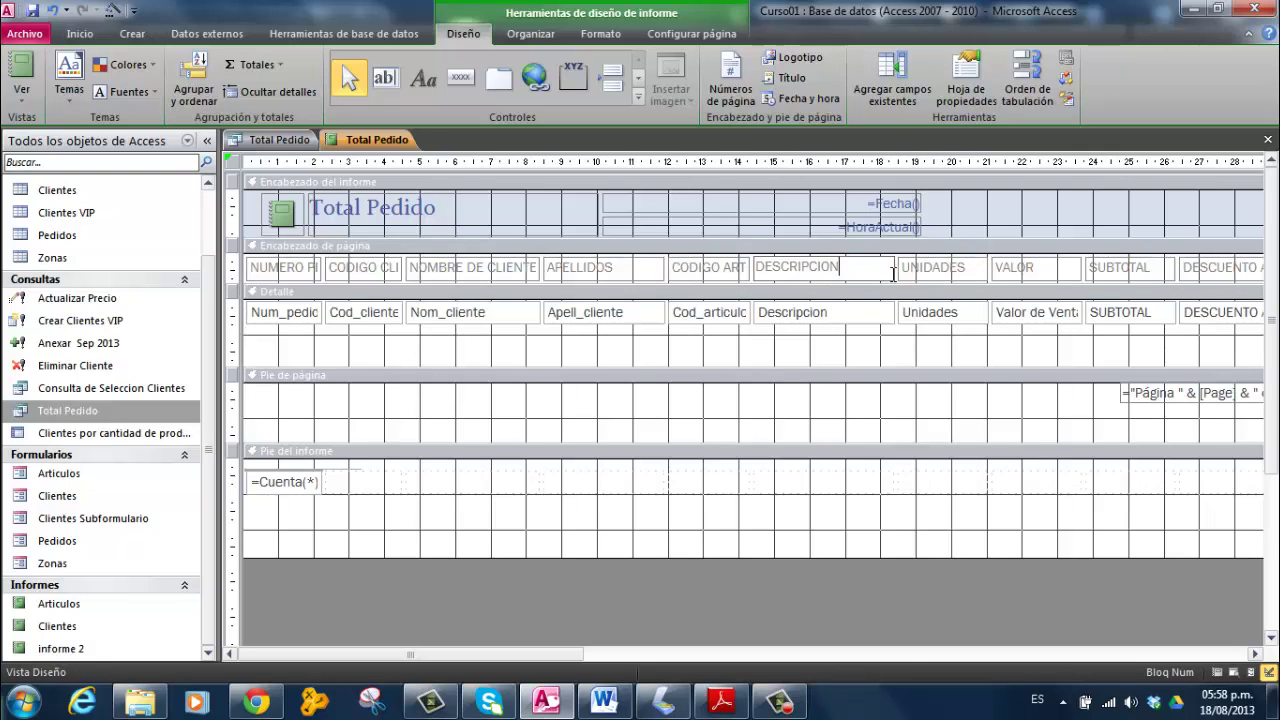
Step: Narrow the UNIDADES column to about 1.9 cm and the VALOR column to about 2.1 cm
click(934, 272)
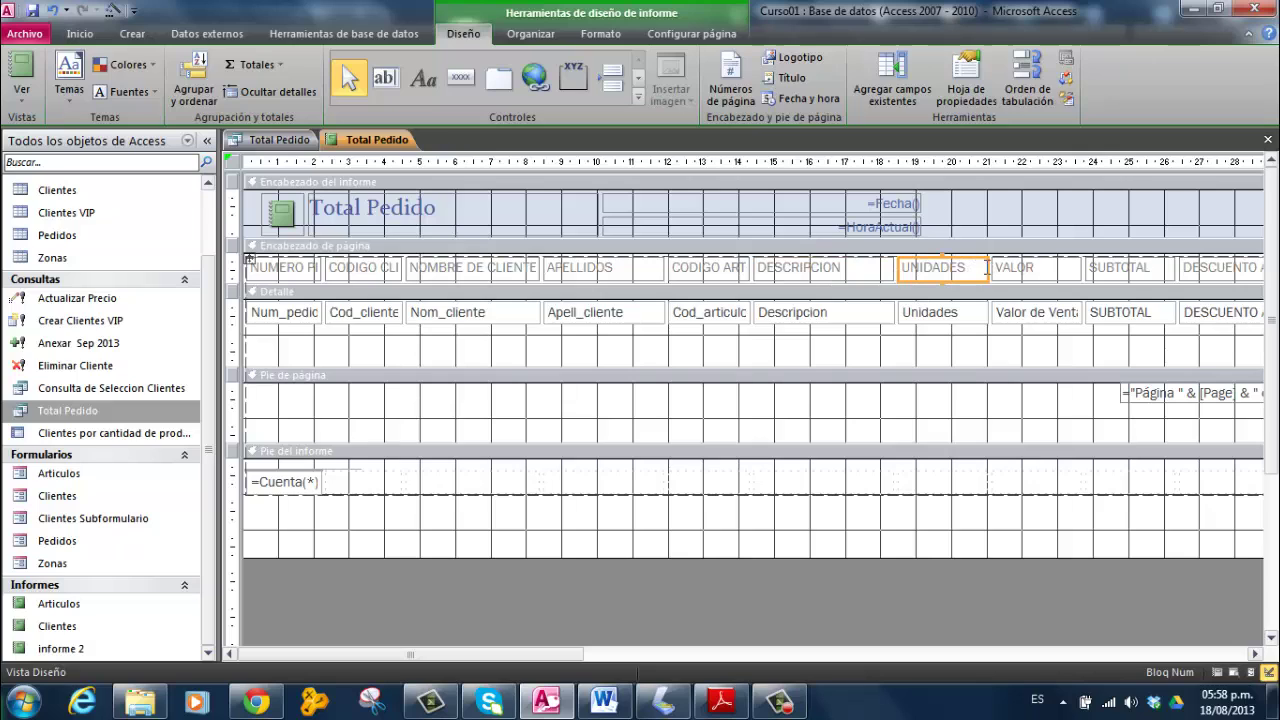
drag(985, 267, 966, 268)
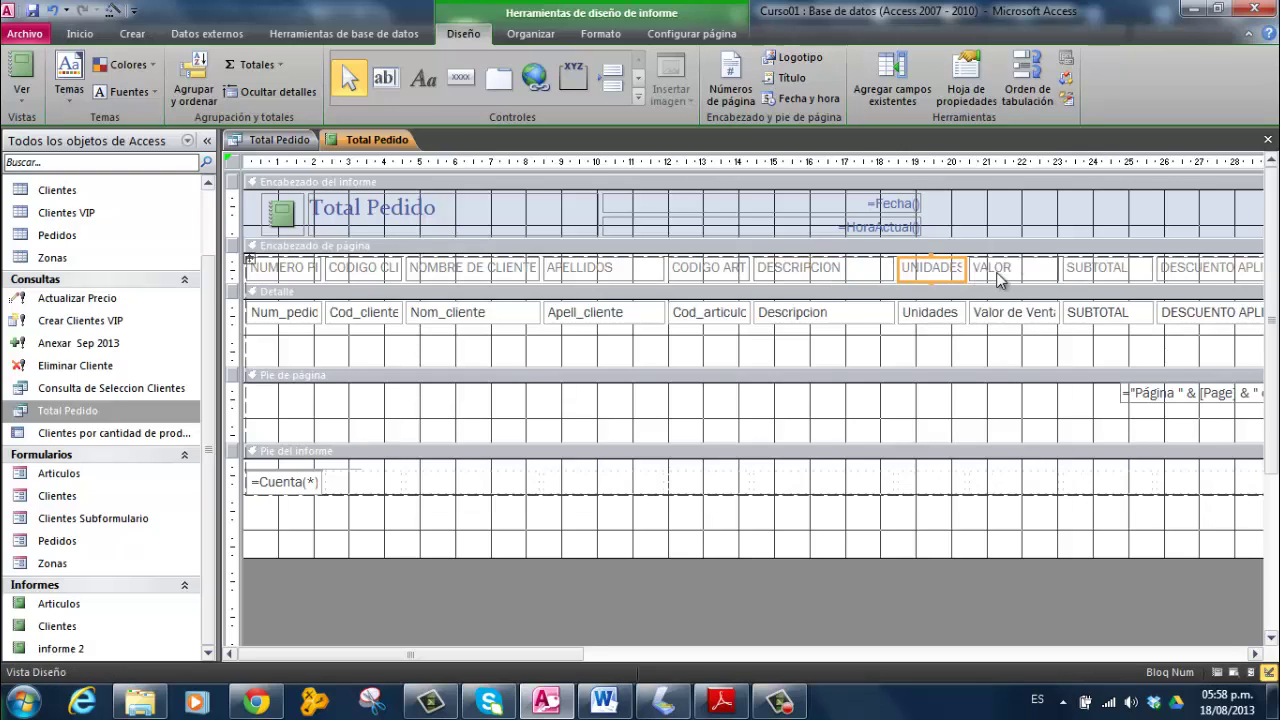
click(1035, 269)
drag(1055, 268, 1044, 268)
Step: Increase the height of all the column labels in the page header to about 1.3 cm
click(1112, 280)
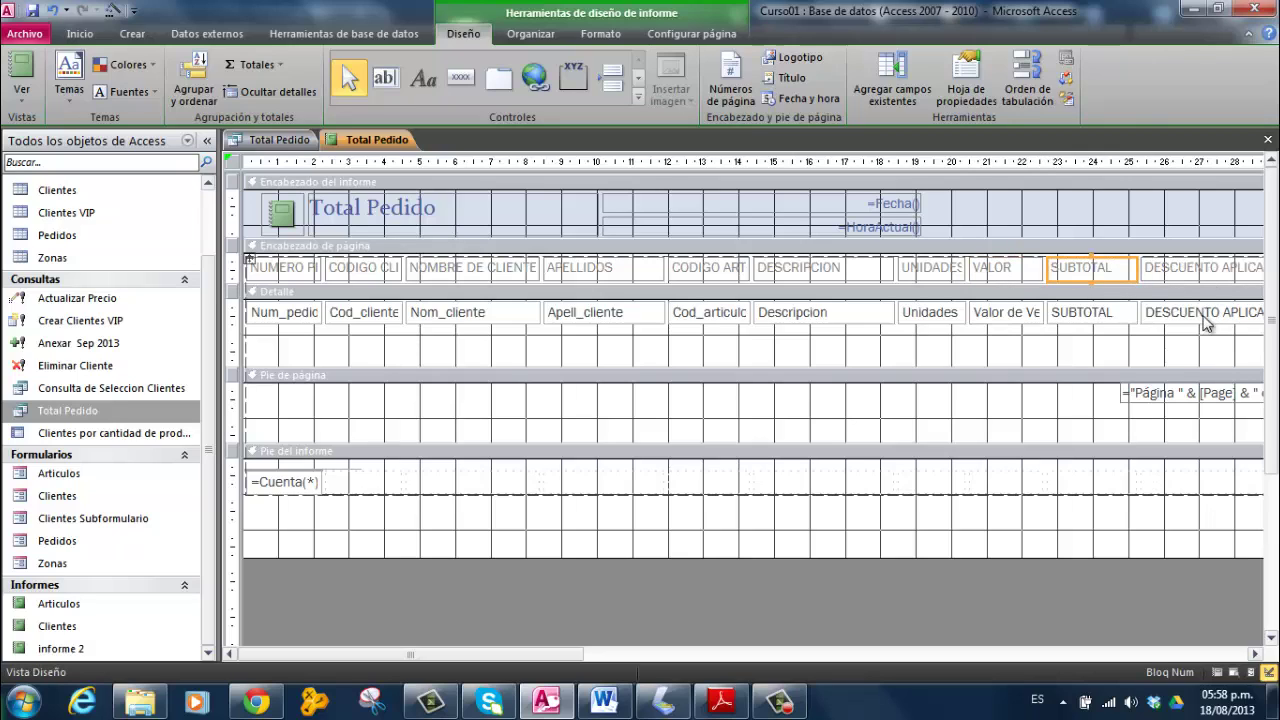
click(1206, 270)
drag(1218, 272, 877, 277)
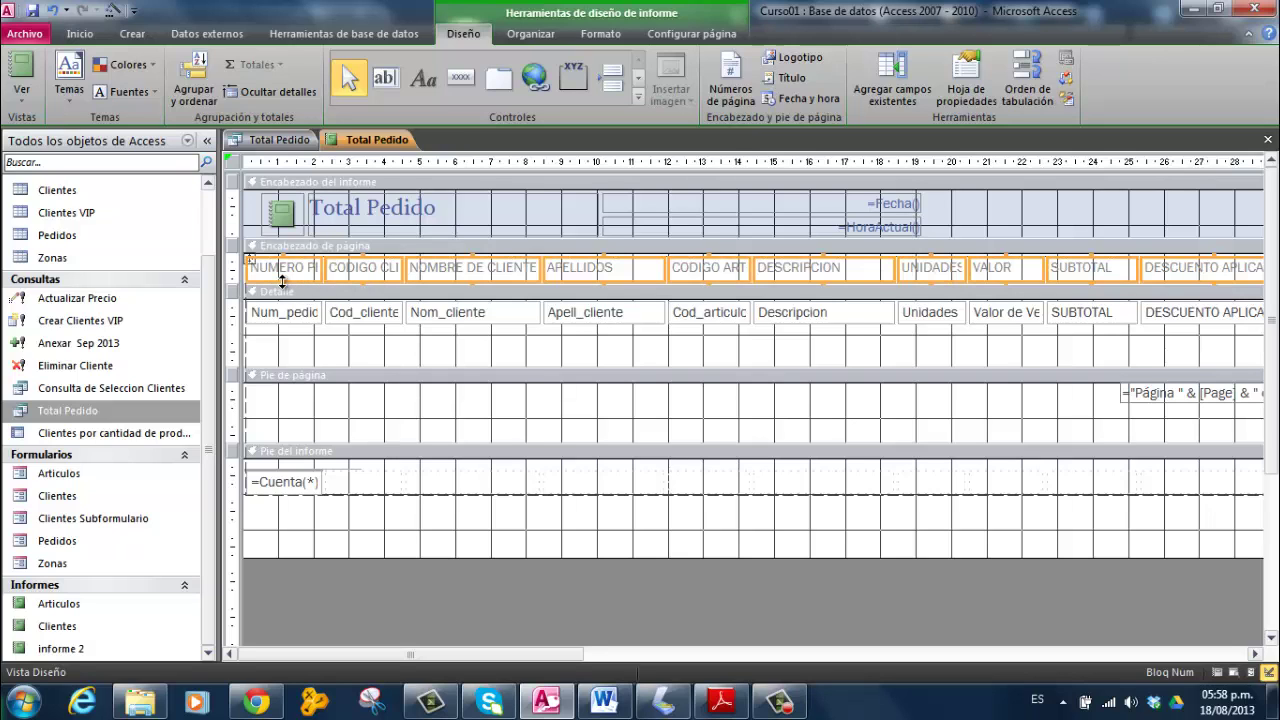
drag(282, 281, 285, 302)
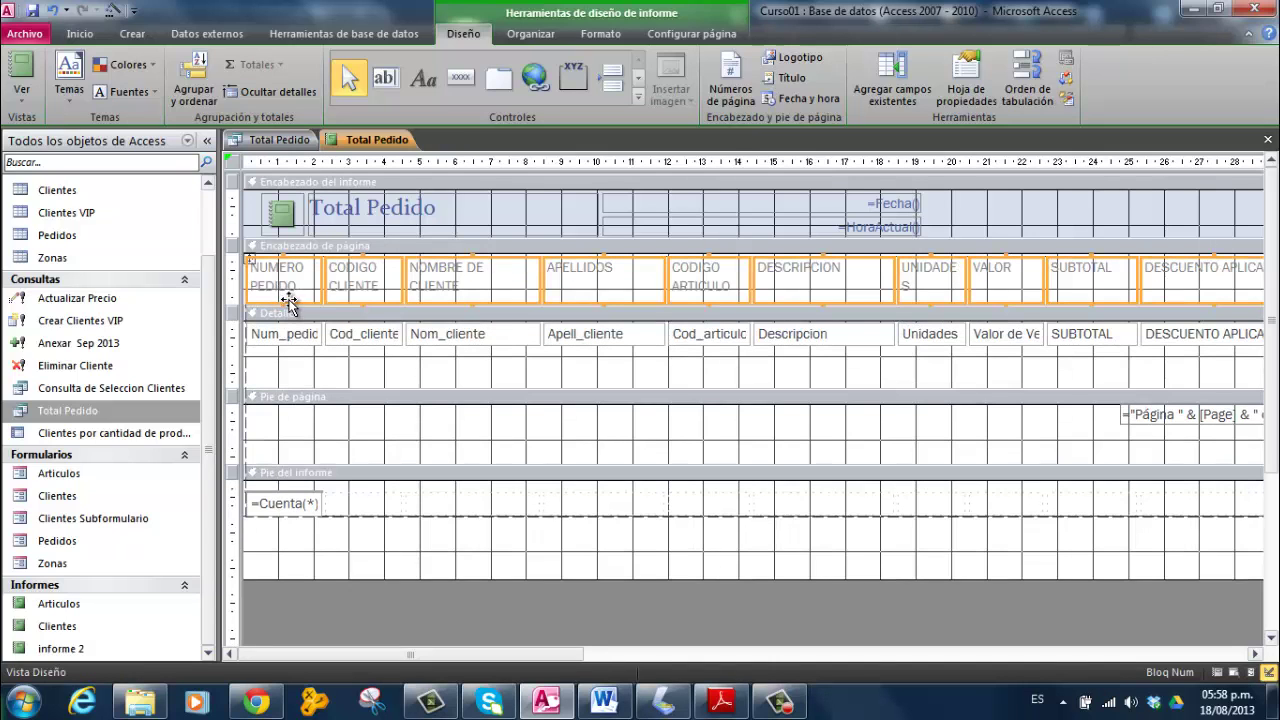
Step: Narrow the NUMERO PEDIDO column to about 1.8 cm and the CODIGO CLIENTE column to about 1.9 cm
click(305, 281)
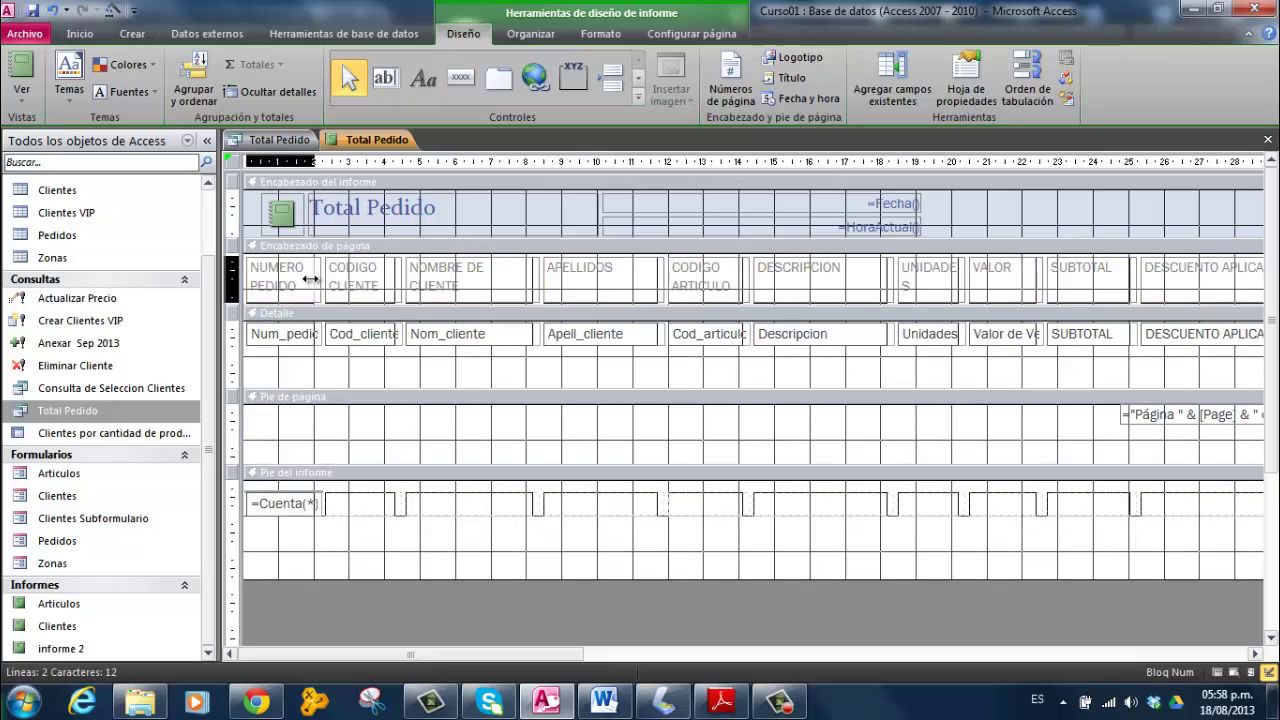
click(310, 279)
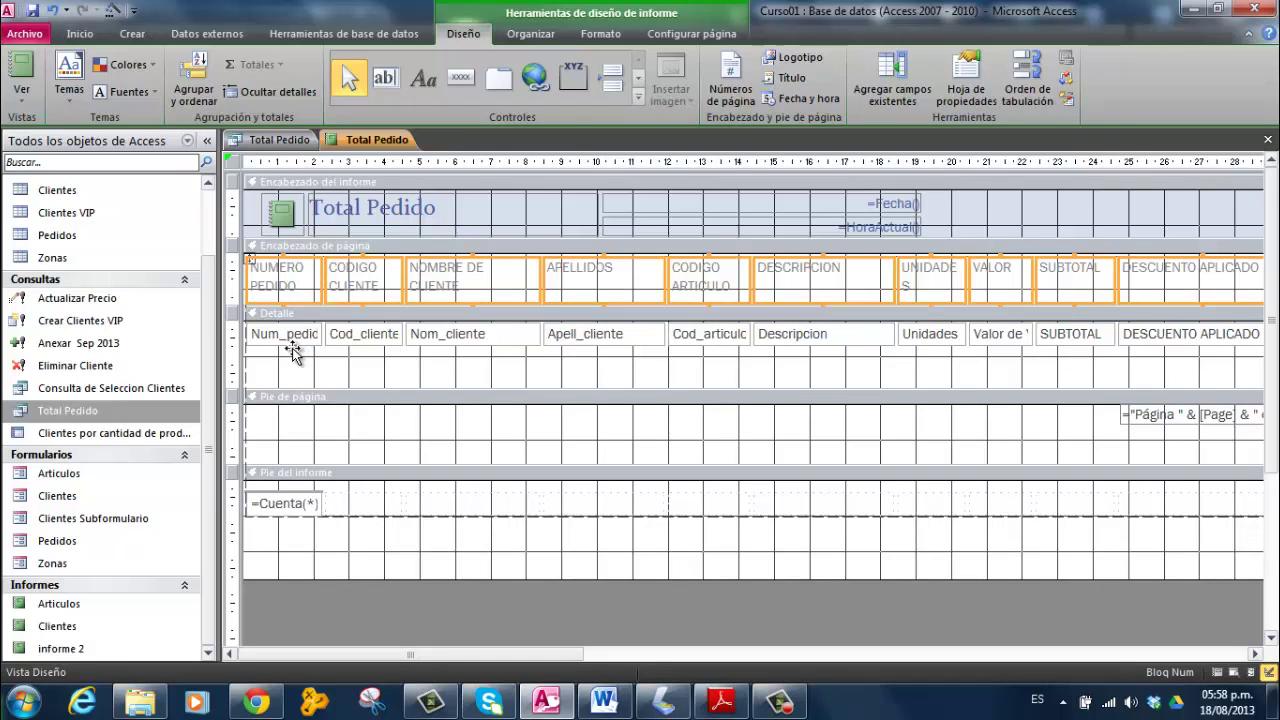
click(293, 349)
click(312, 284)
drag(318, 278, 309, 279)
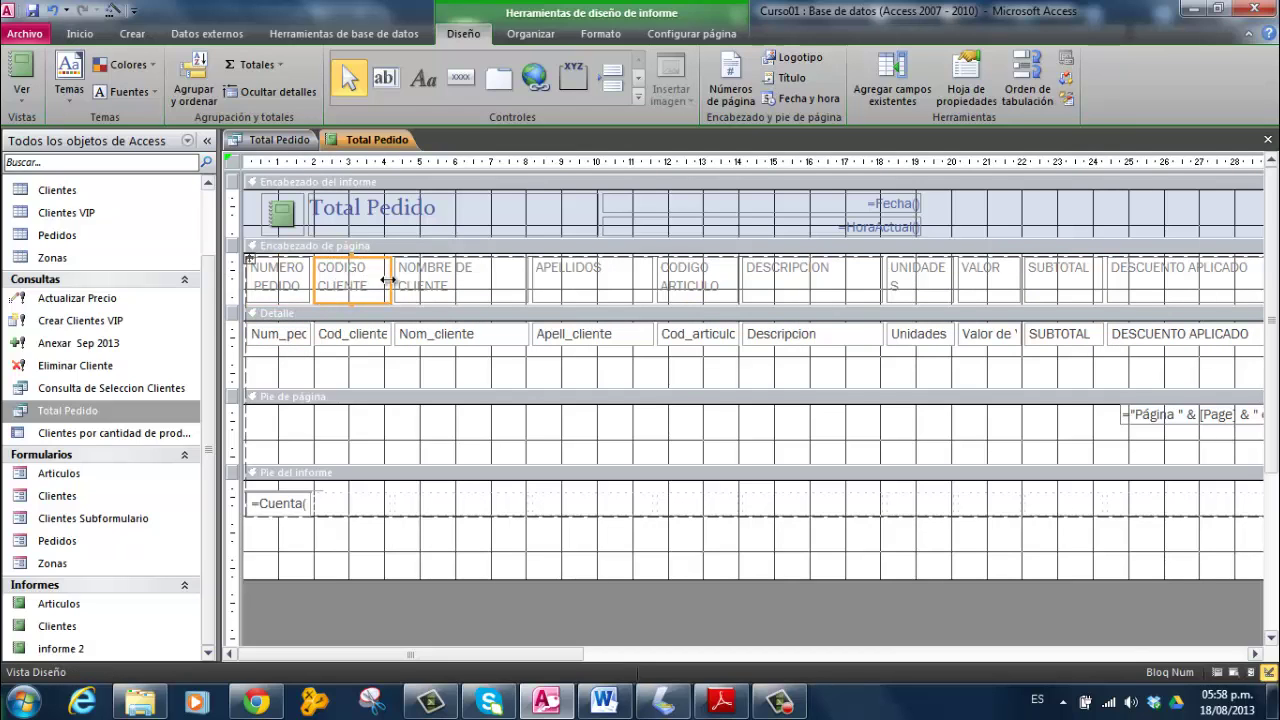
drag(387, 280, 380, 281)
Step: Narrow the NOMBRE DE CLIENTE column to about 2.7 cm
click(505, 283)
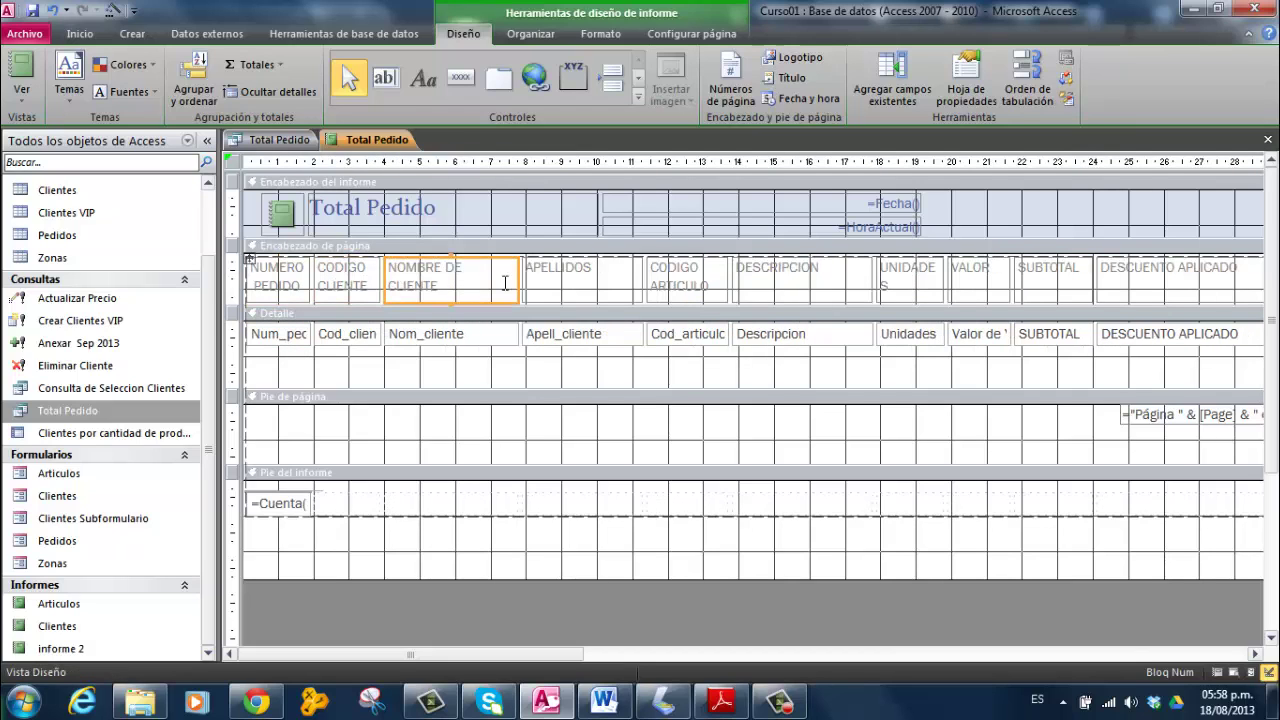
click(514, 283)
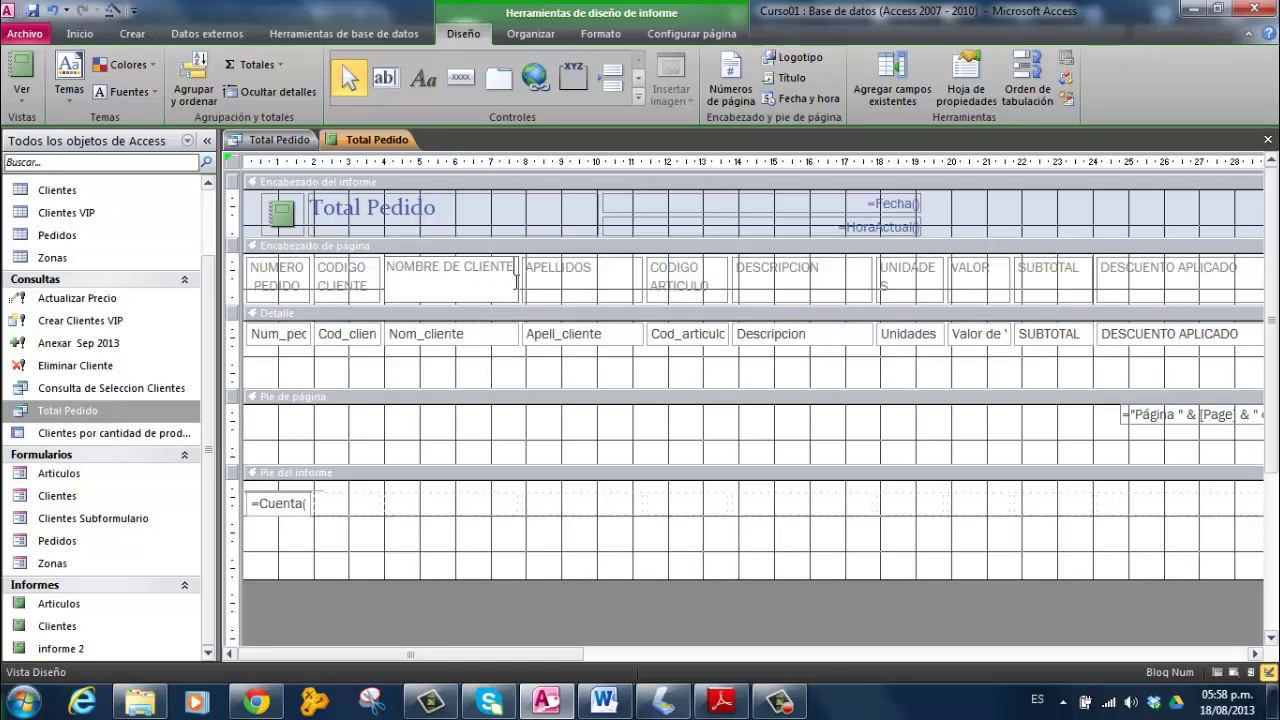
click(493, 334)
click(505, 286)
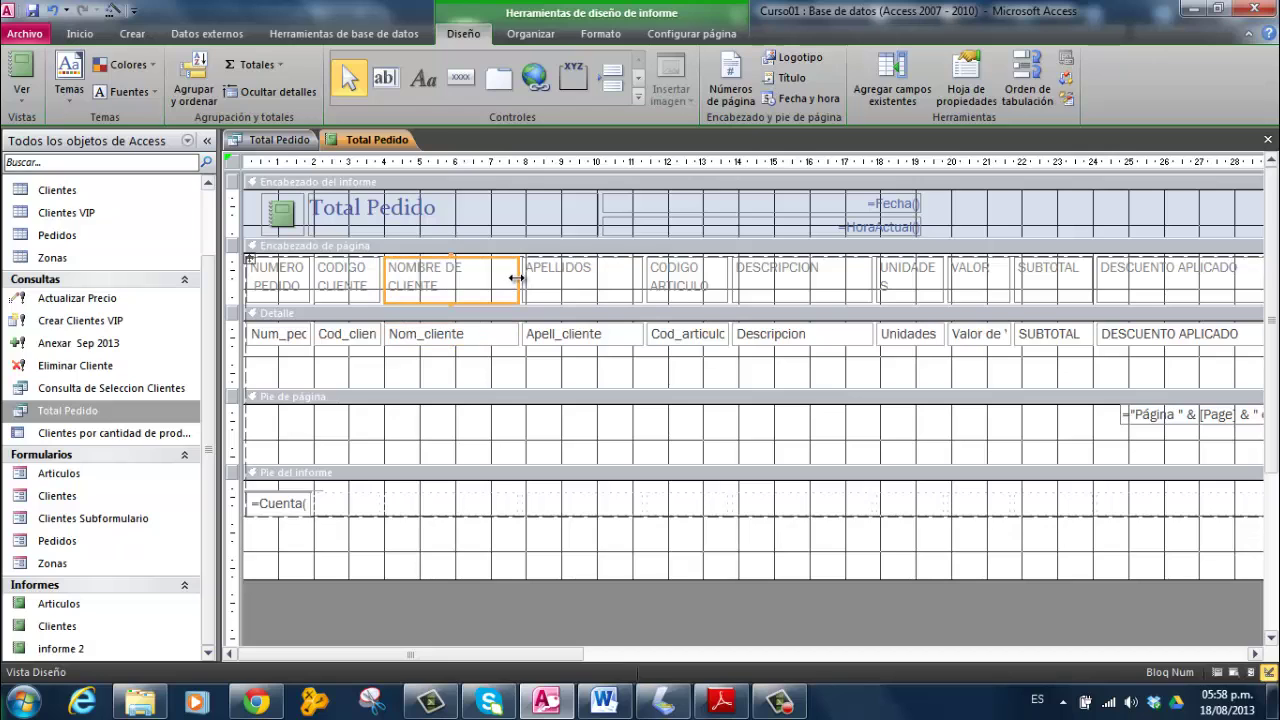
drag(516, 278, 481, 280)
Step: Narrow the APELLIDOS column to about 2.4 cm and the CODIGO ARTICULO column to about 2 cm
click(562, 285)
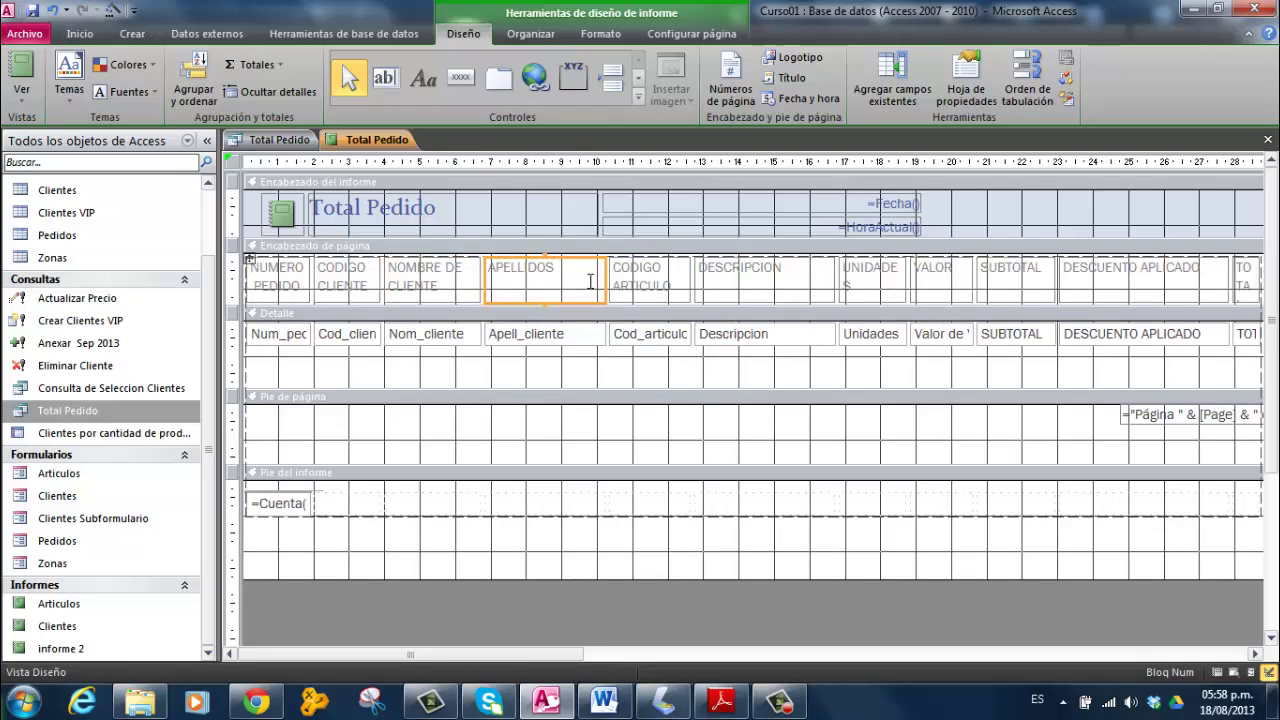
drag(603, 280, 569, 279)
click(608, 283)
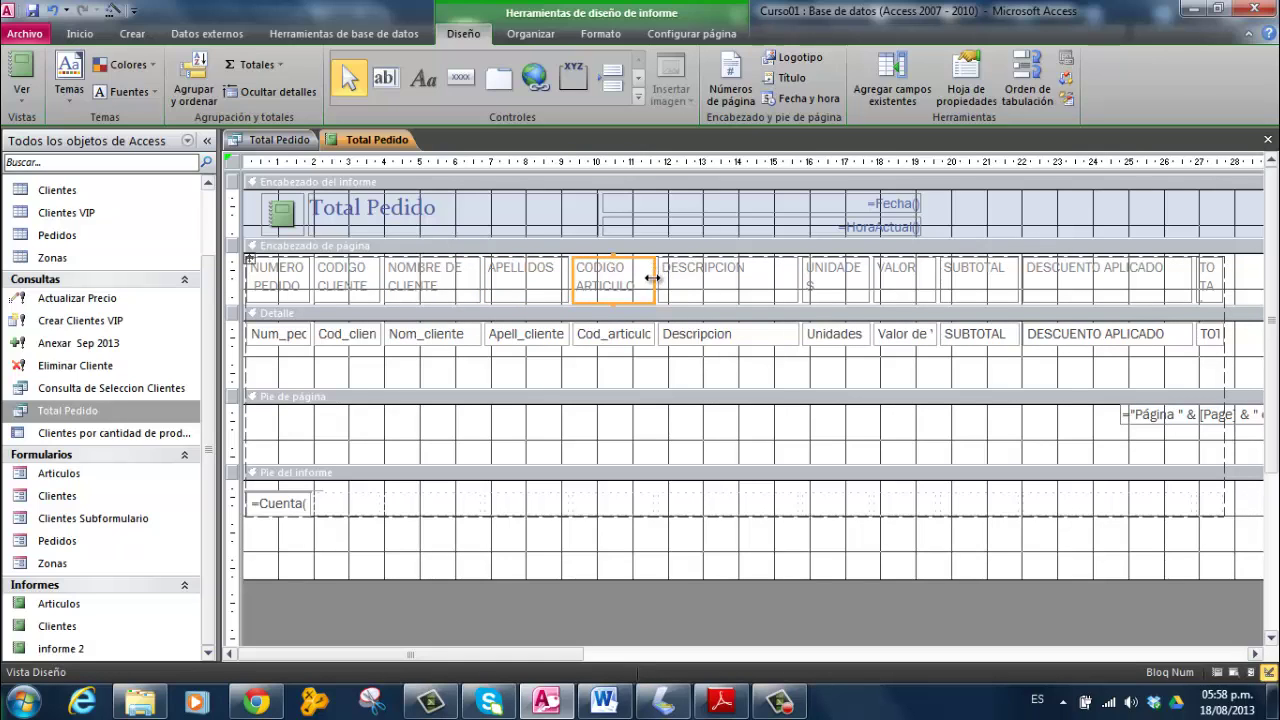
drag(652, 278, 641, 278)
Step: Narrow the DESCRIPCION column to about 2.7 cm and widen the TOTAL column to about 1.4 cm
click(753, 280)
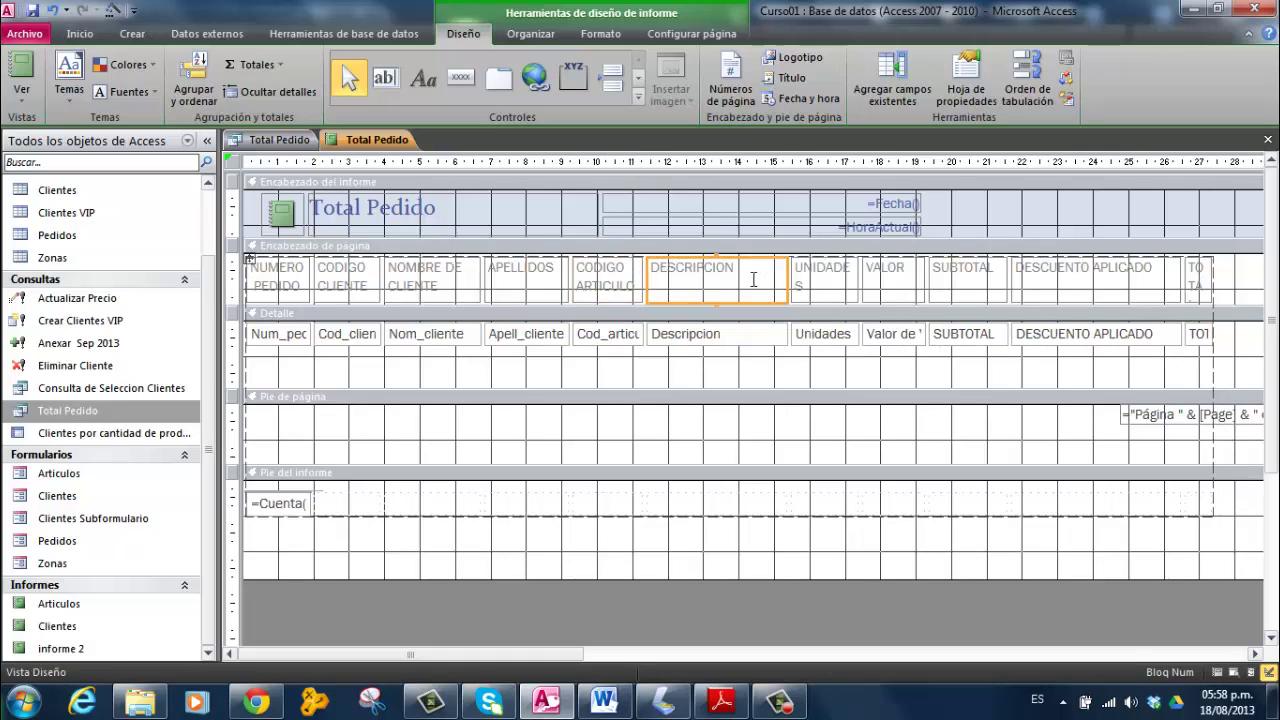
drag(786, 278, 741, 278)
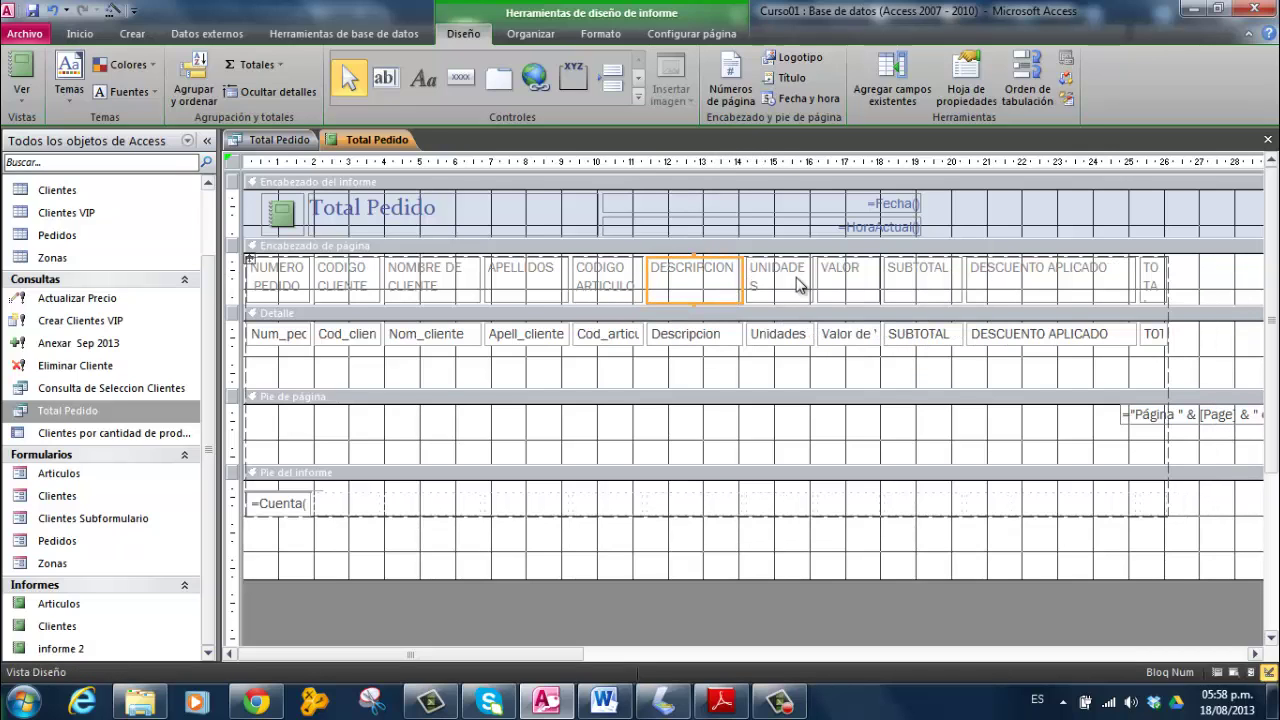
click(1163, 278)
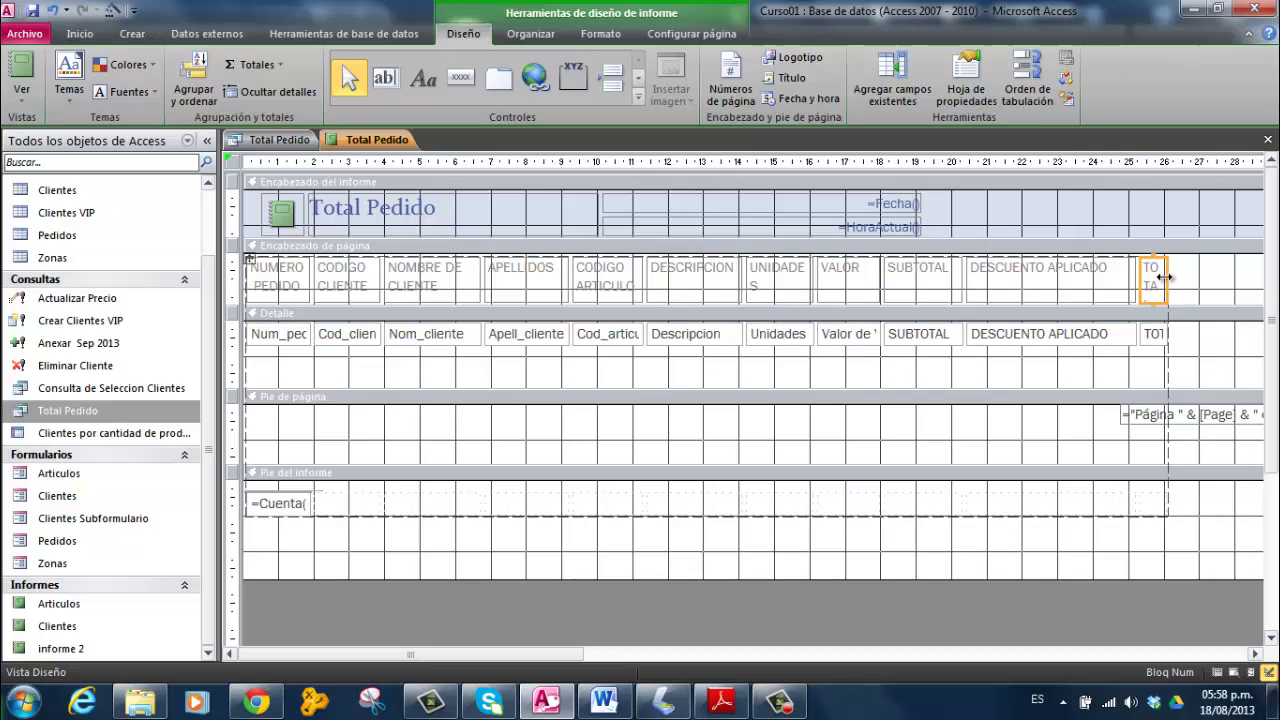
drag(1165, 278, 1190, 278)
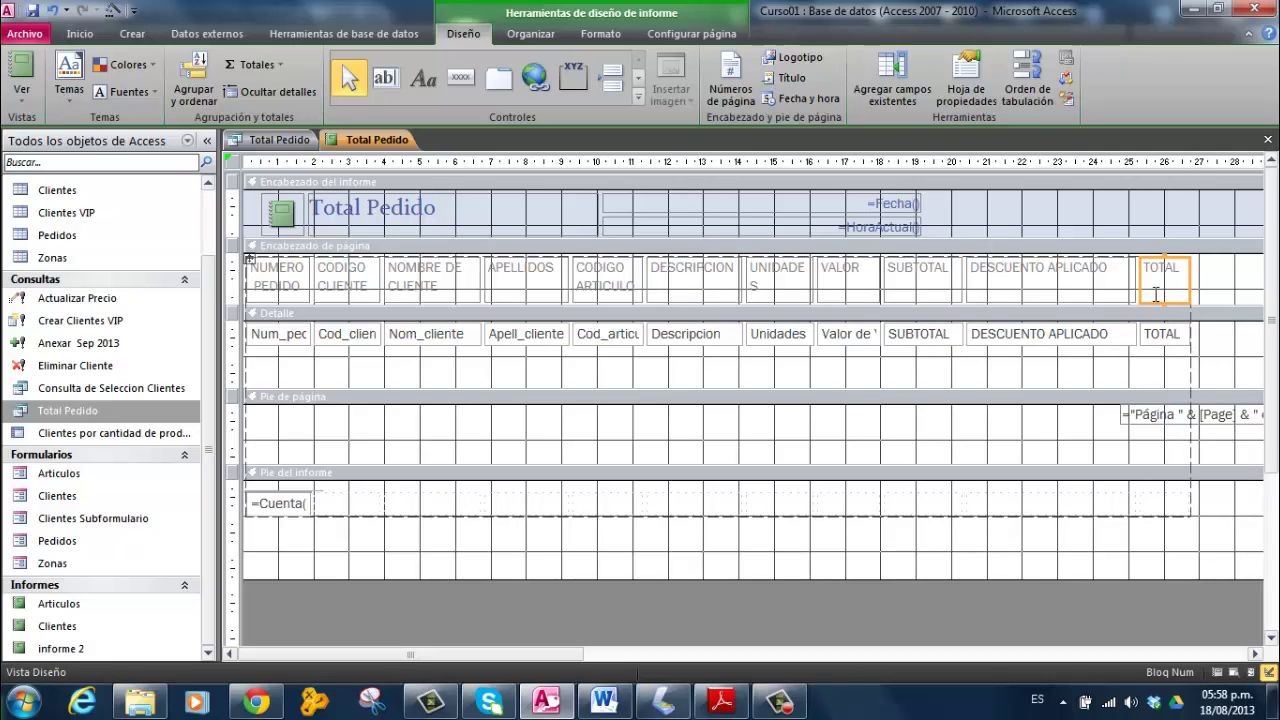
Step: Try adding the Num_pedido field from the field list as a column before SUBTOTAL, and delete it
click(912, 86)
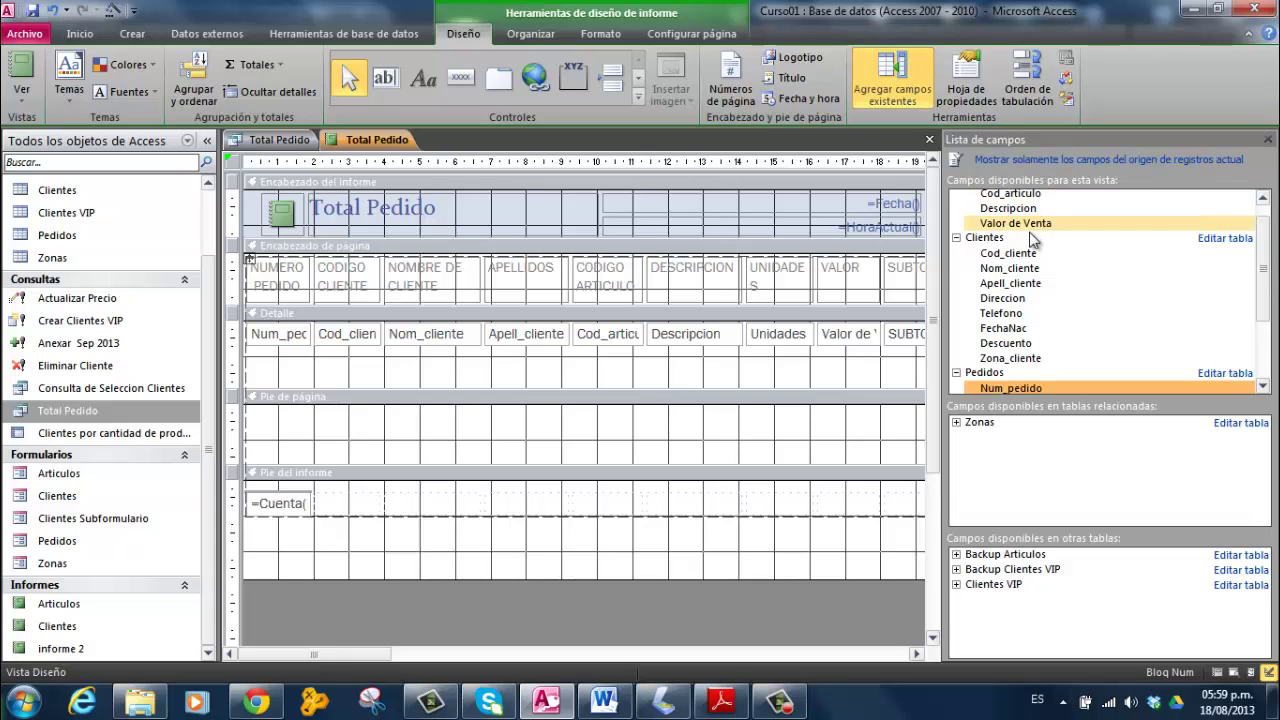
drag(1264, 304, 1265, 341)
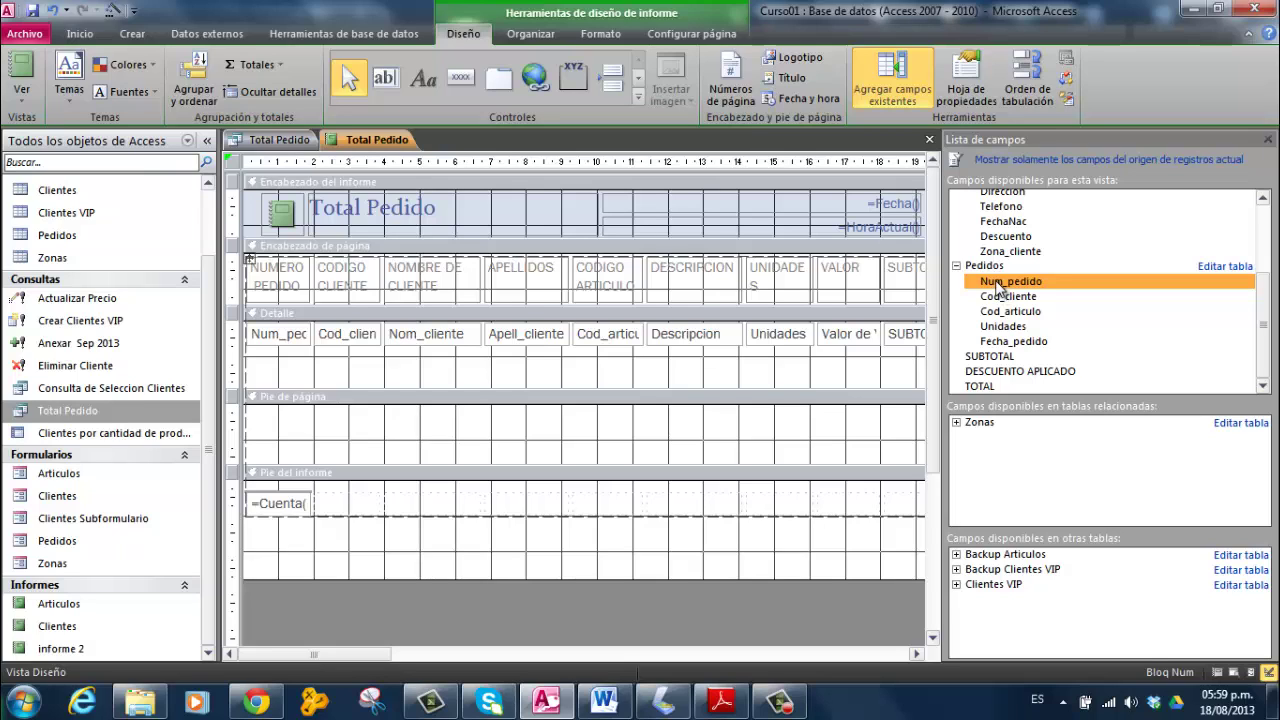
drag(998, 287, 868, 300)
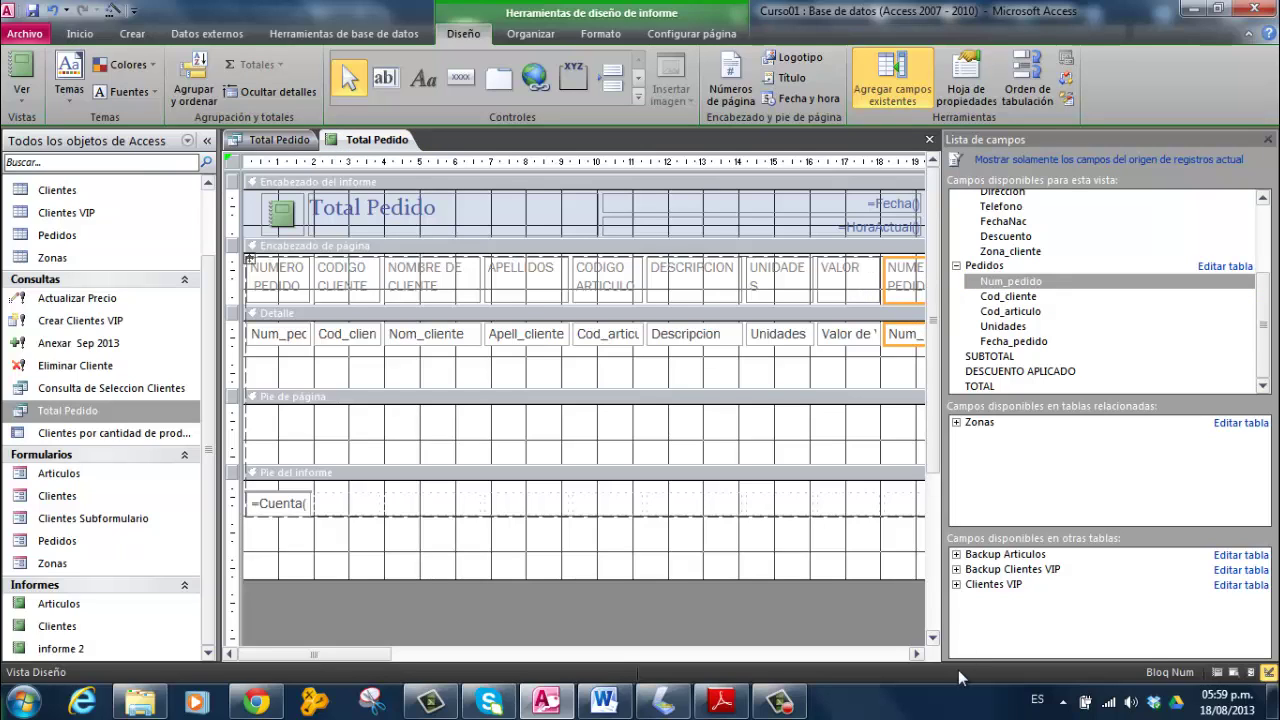
drag(943, 560, 1082, 530)
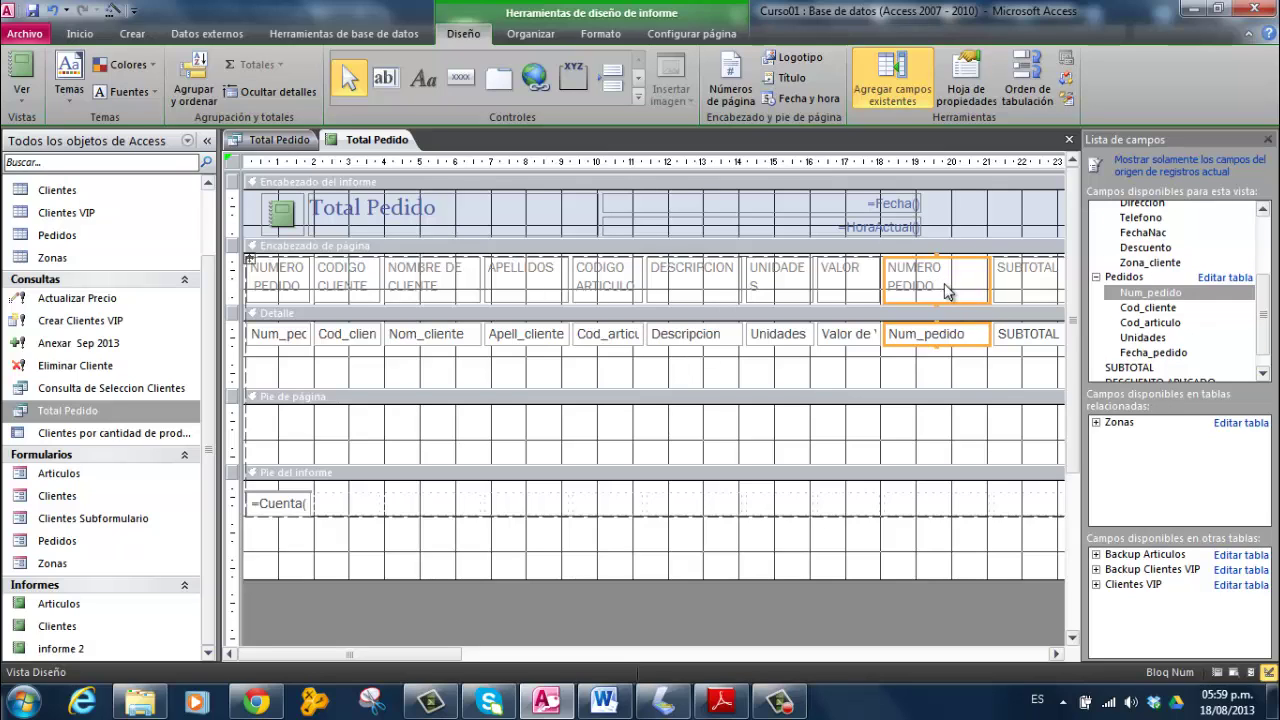
key(Delete)
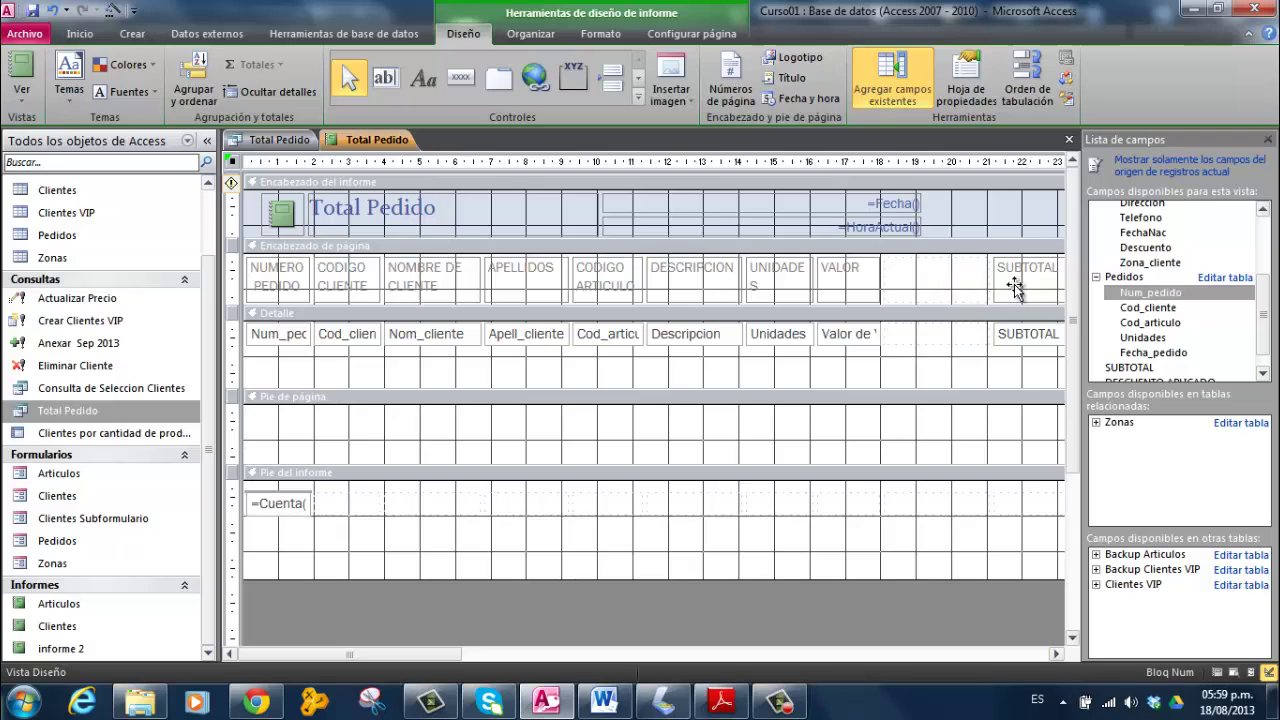
Step: Move the SUBTOTAL label and field into the empty column beside VALOR and narrow it to about 2.8 cm
drag(1012, 285, 901, 285)
drag(1010, 342, 898, 342)
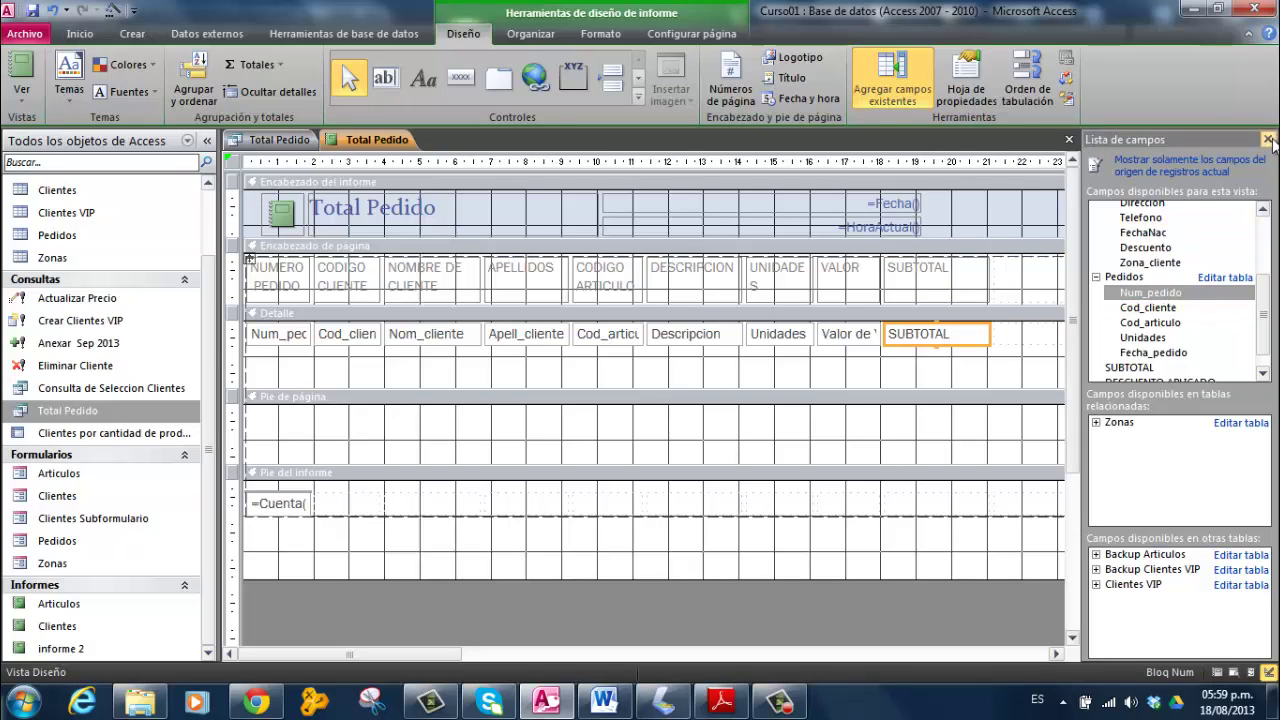
click(930, 289)
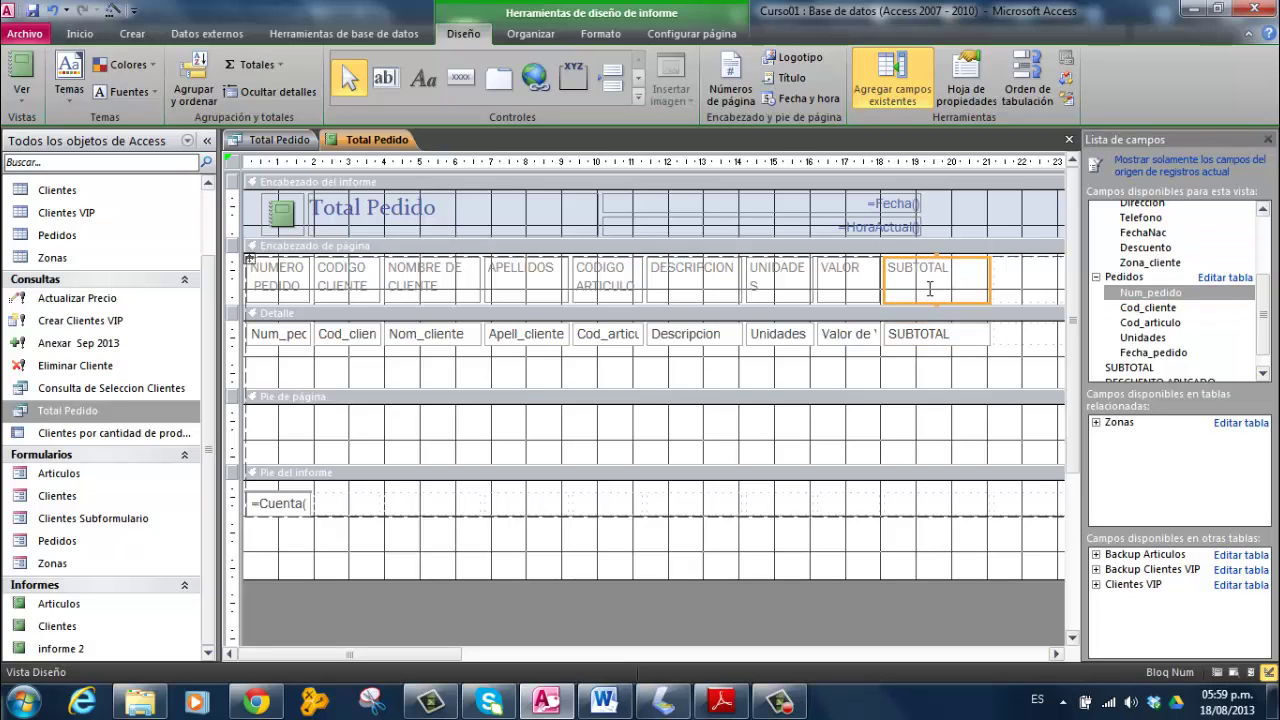
key(shift+Left)
Step: Set the font size of the page header labels from NUMERO PEDIDO through SUBTOTAL to 9
click(935, 293)
shift+click(856, 286)
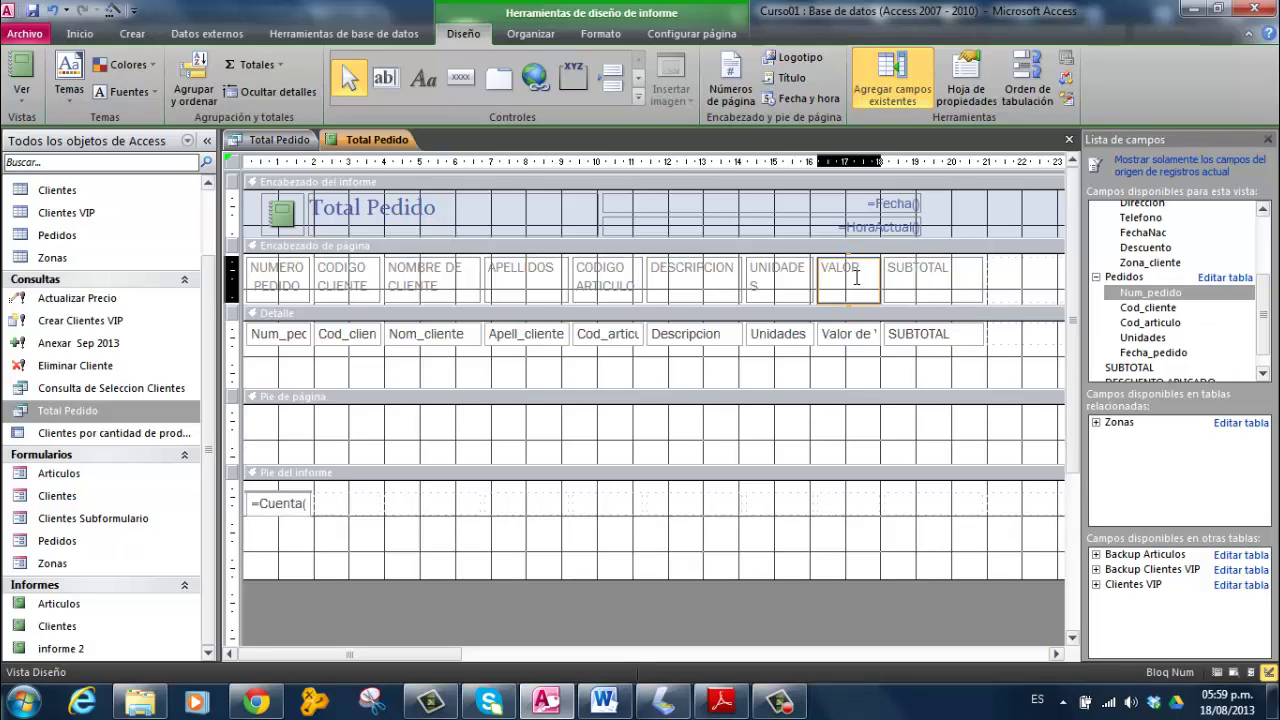
shift+click(798, 290)
shift+click(720, 288)
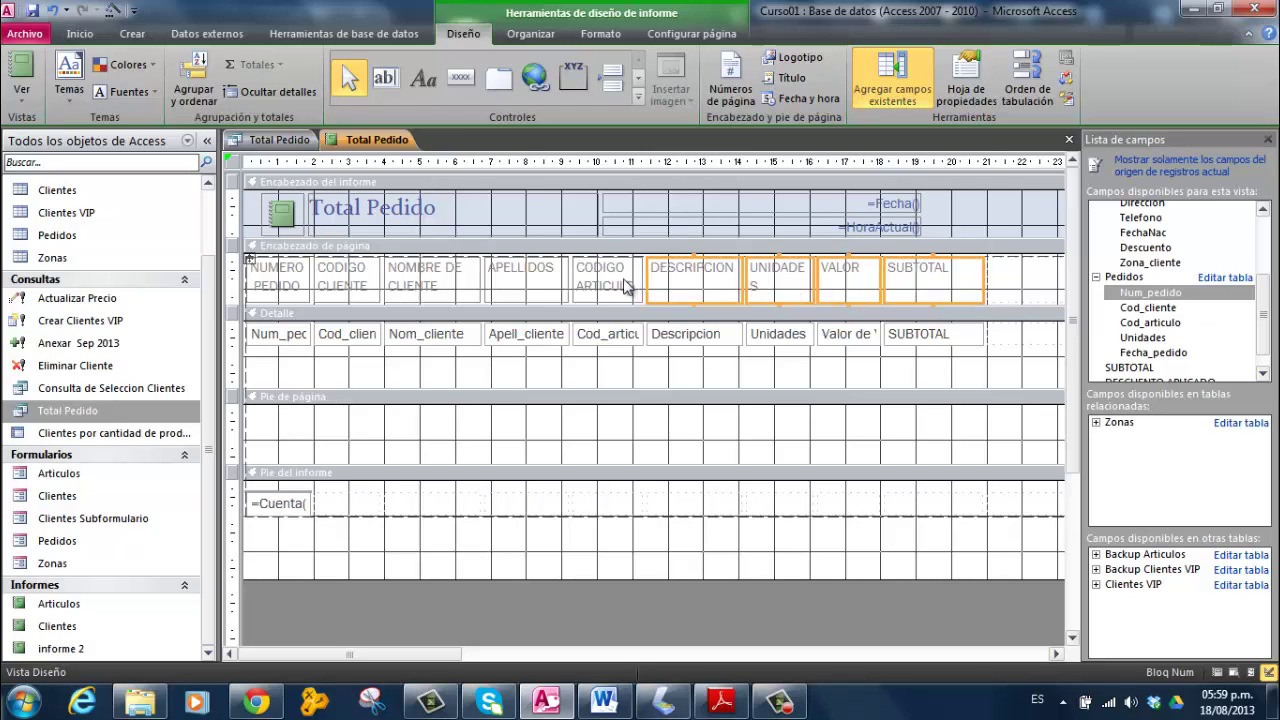
shift+click(628, 288)
shift+click(518, 290)
shift+click(405, 288)
shift+click(335, 285)
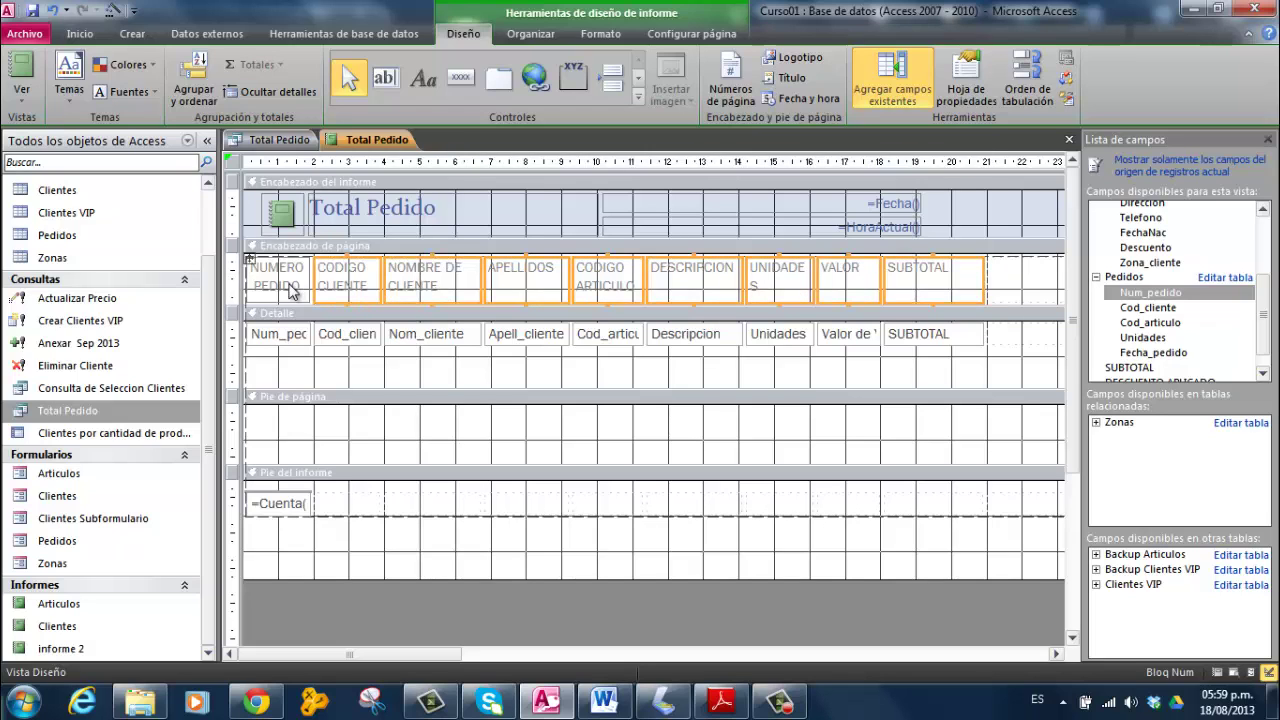
shift+click(275, 284)
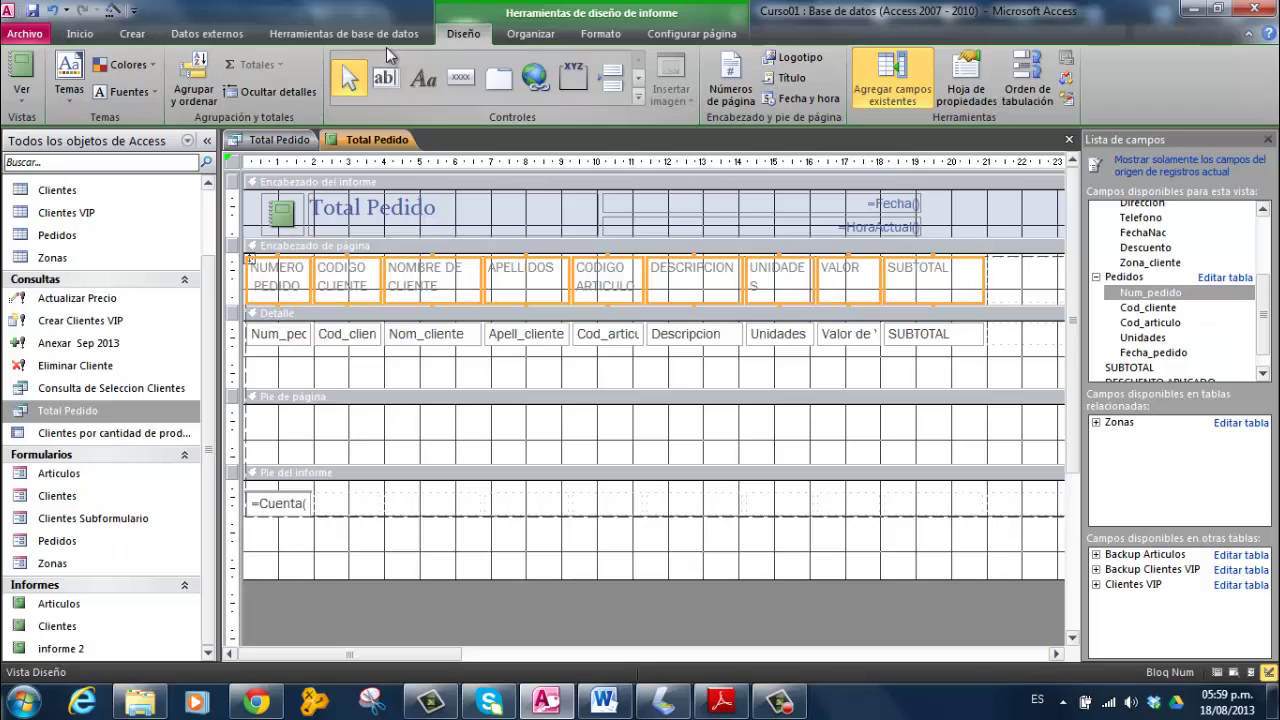
click(600, 33)
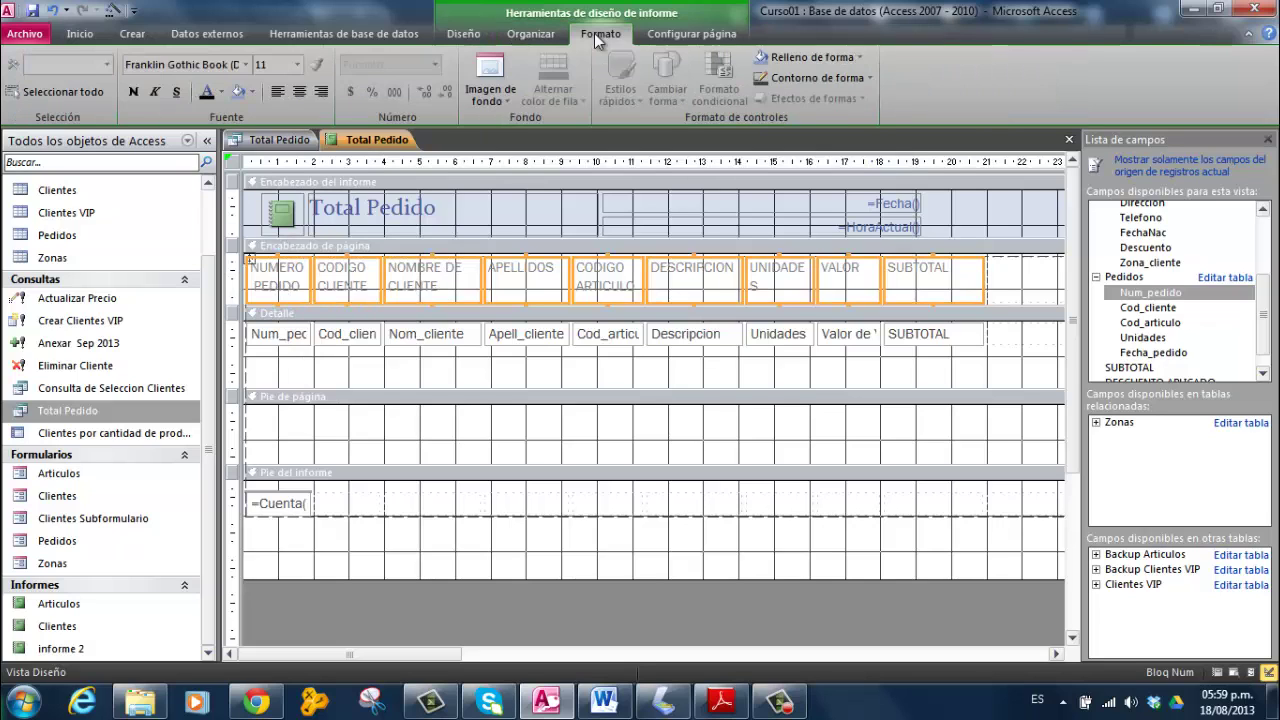
click(297, 64)
click(274, 101)
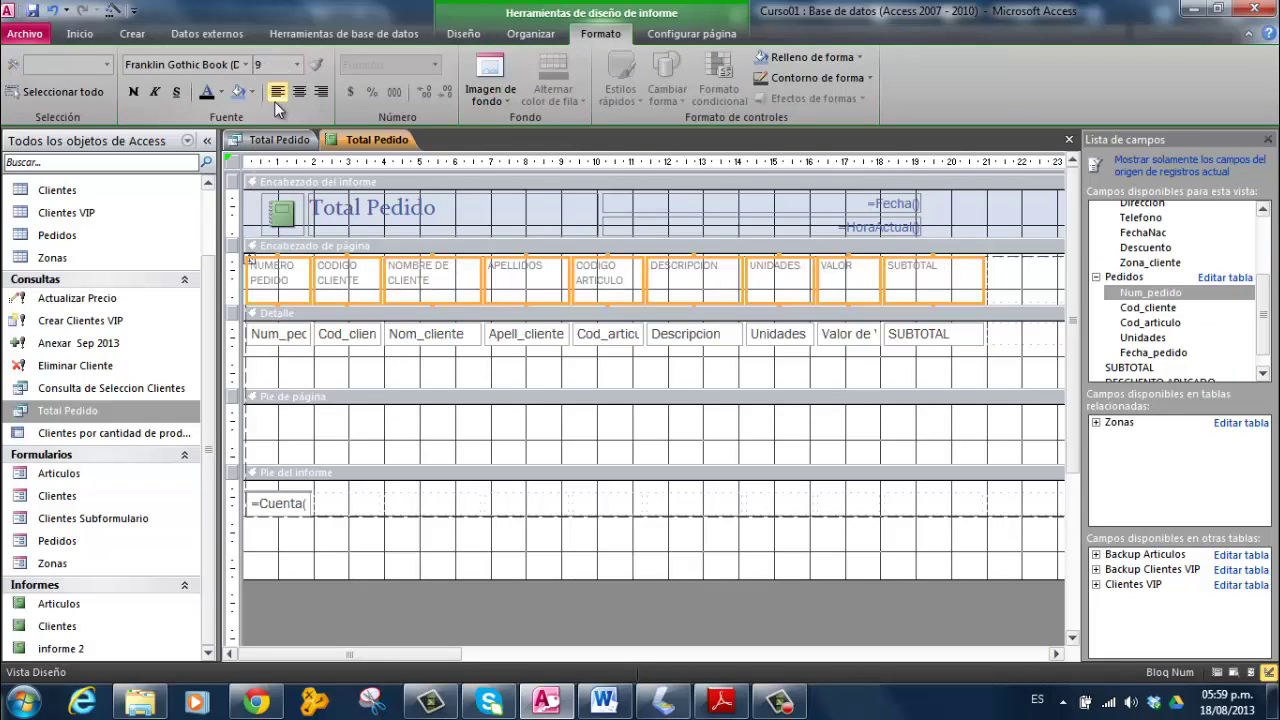
Step: Format the selected page header labels with black, bold, centred text
click(205, 93)
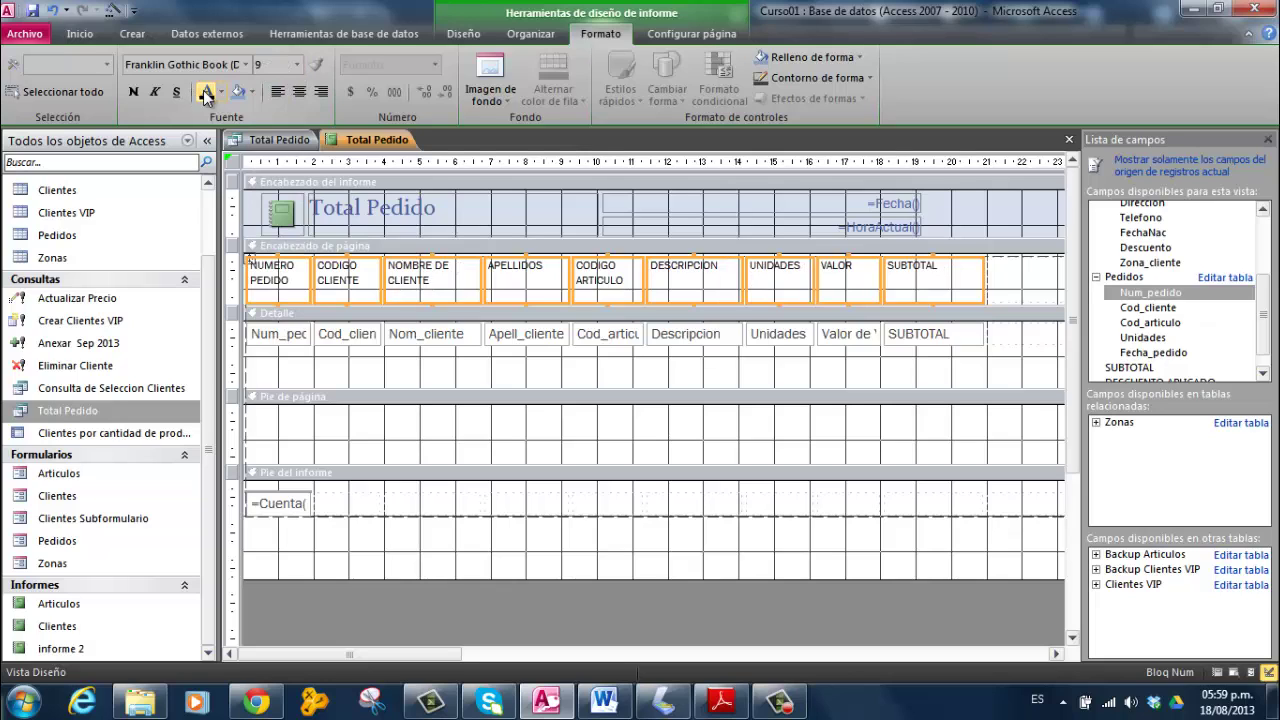
click(133, 92)
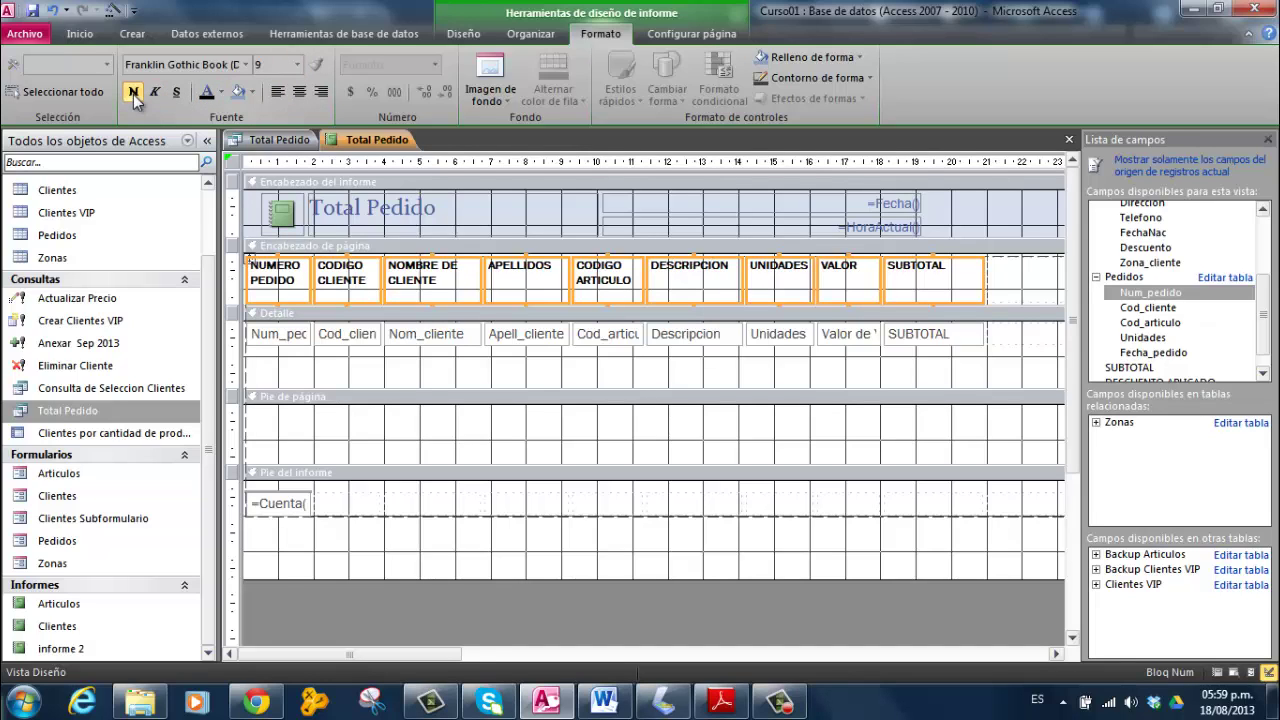
click(299, 92)
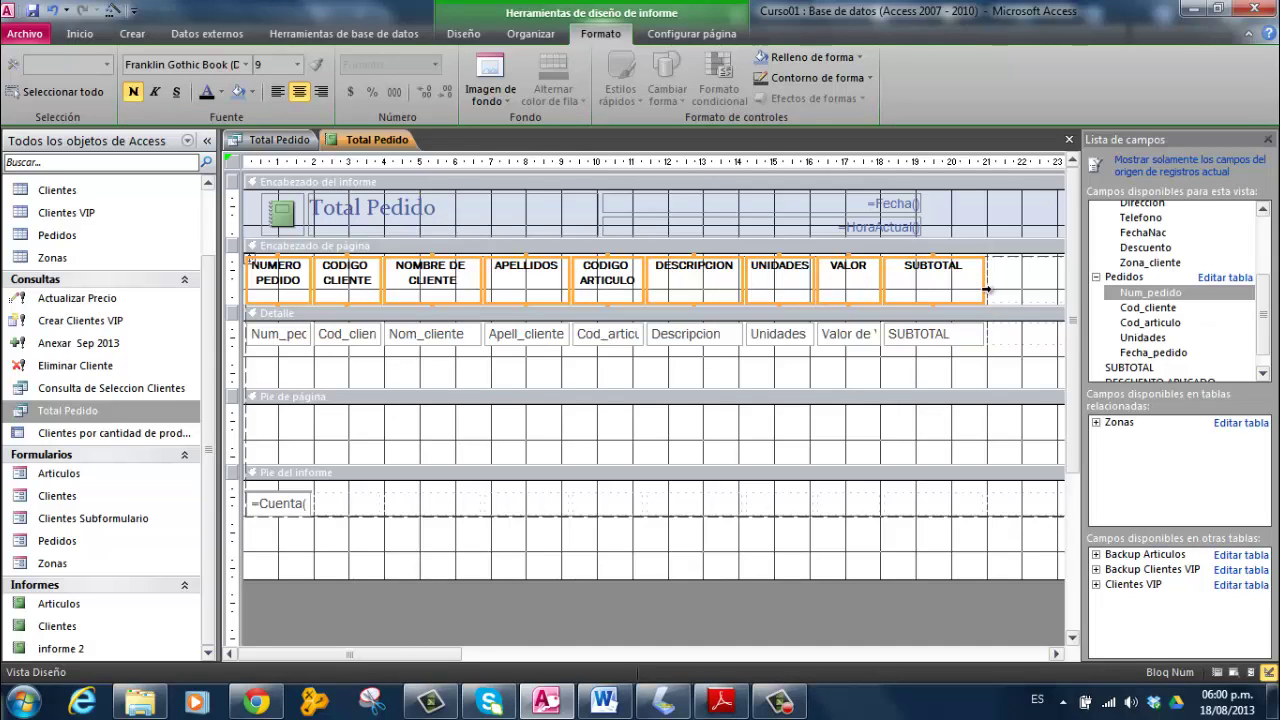
Step: Set the font size of the detail section fields from Num_pedido through SUBTOTAL to 9
click(936, 337)
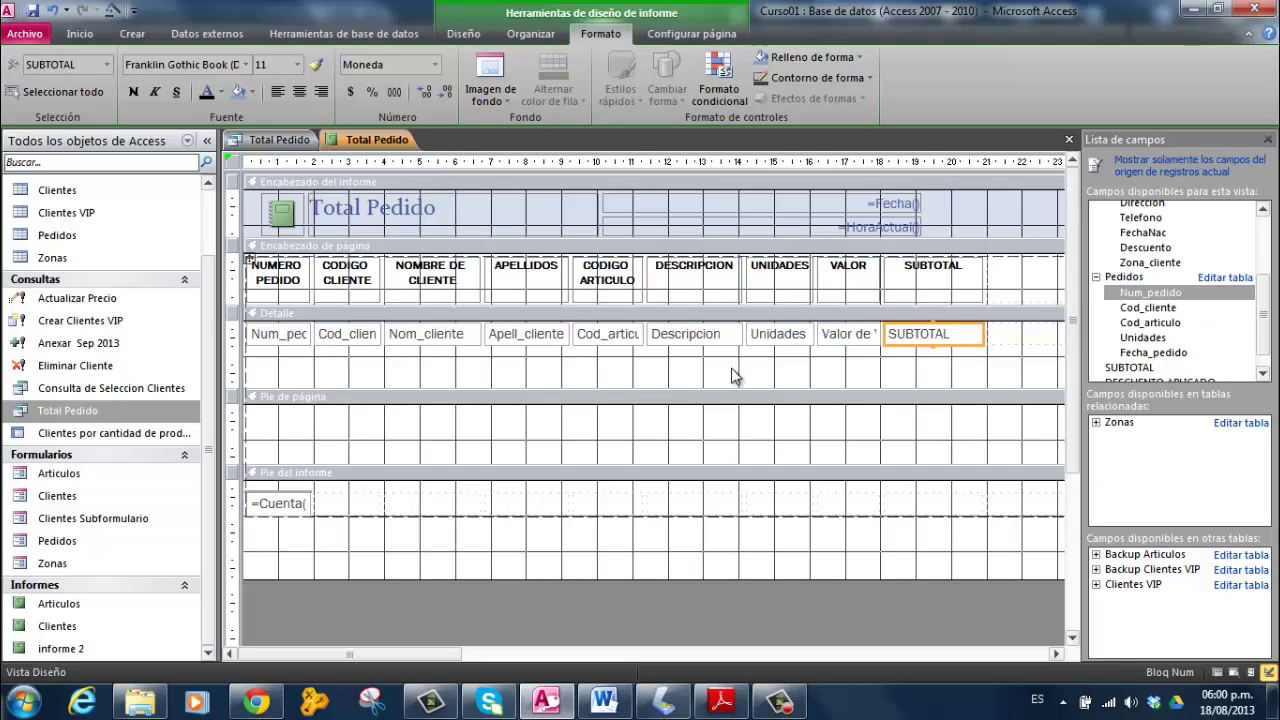
shift+click(829, 334)
shift+click(768, 335)
shift+click(700, 335)
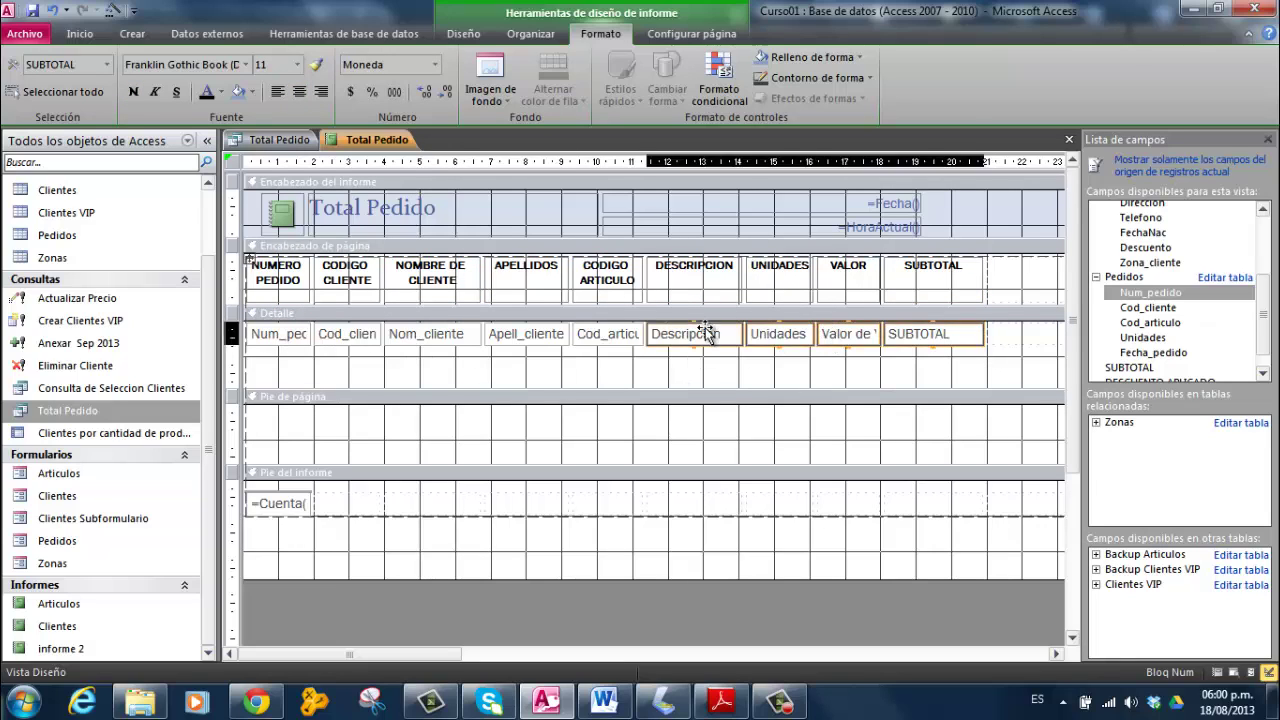
shift+click(615, 340)
shift+click(526, 337)
shift+click(429, 337)
shift+click(335, 337)
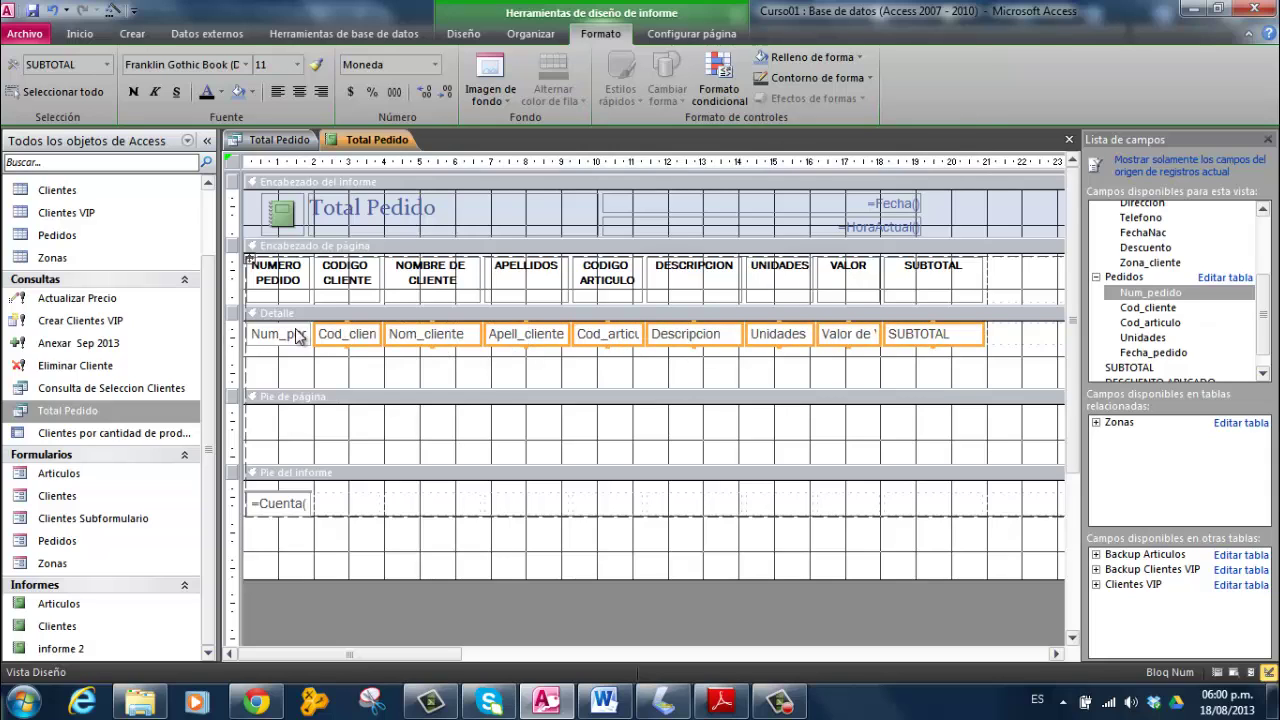
shift+click(258, 333)
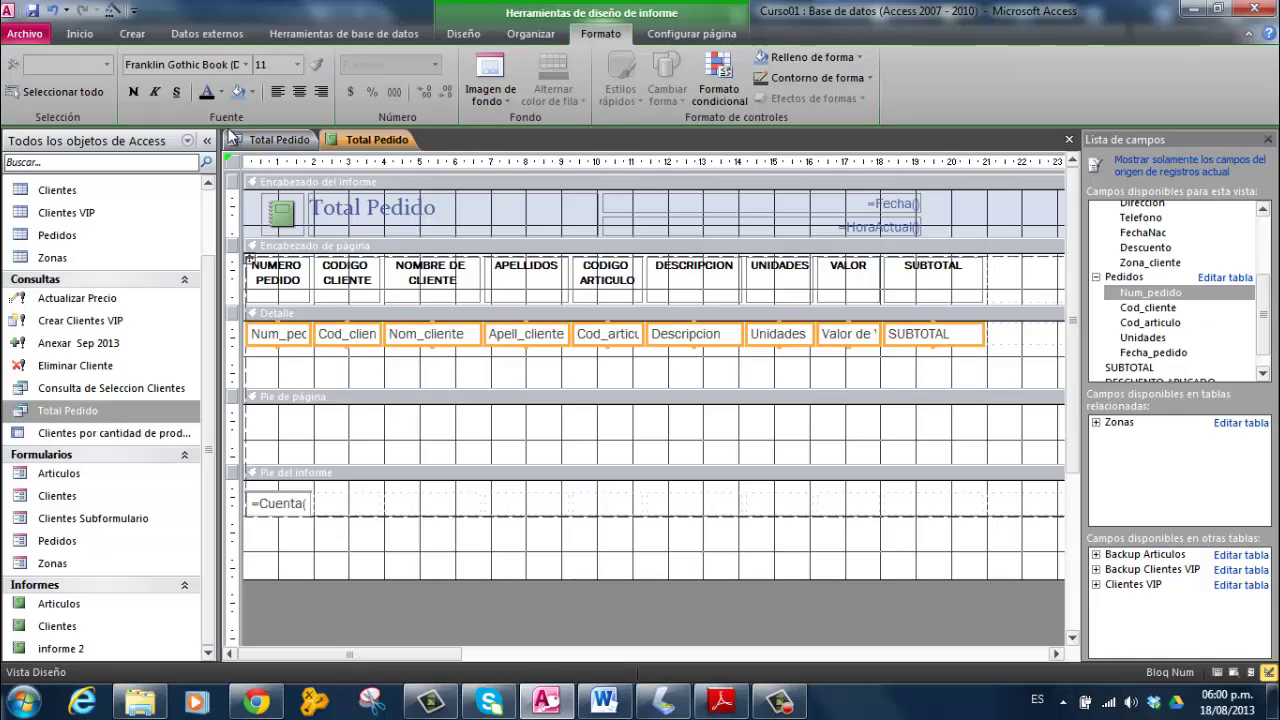
click(297, 64)
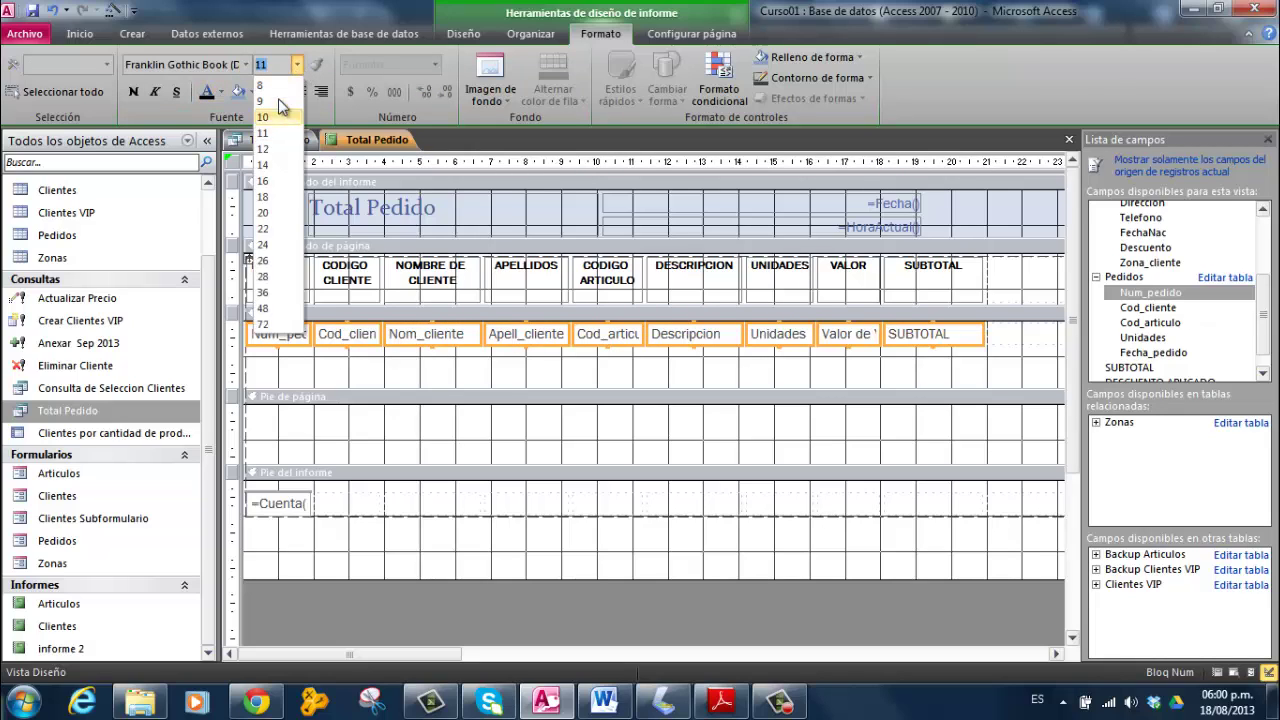
click(271, 102)
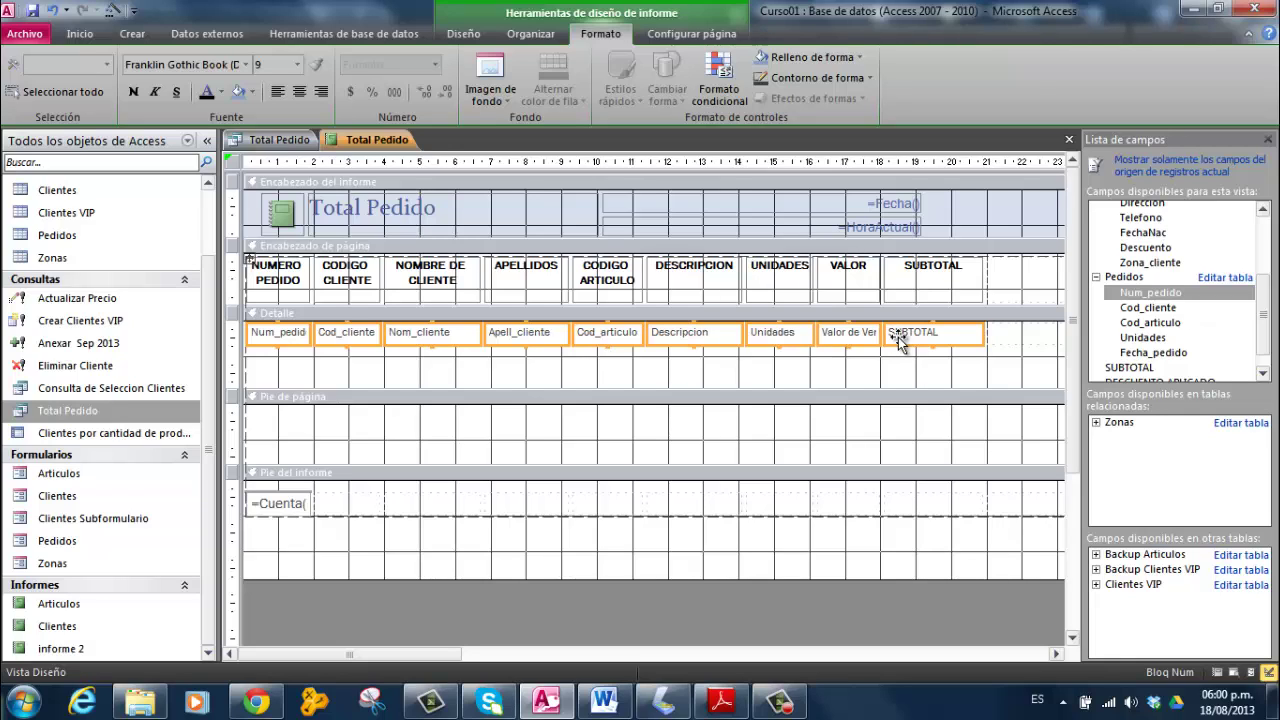
Step: Delete the =HoraActual() time field from the report header
click(970, 224)
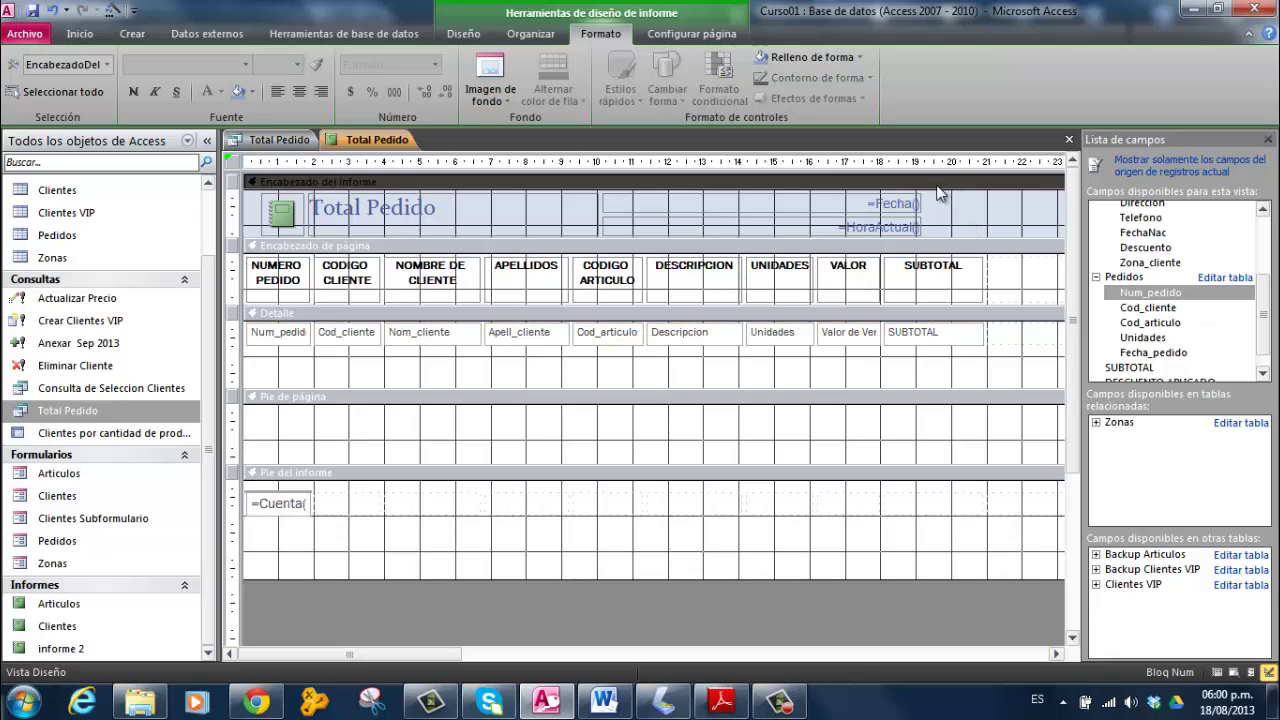
click(891, 224)
key(Delete)
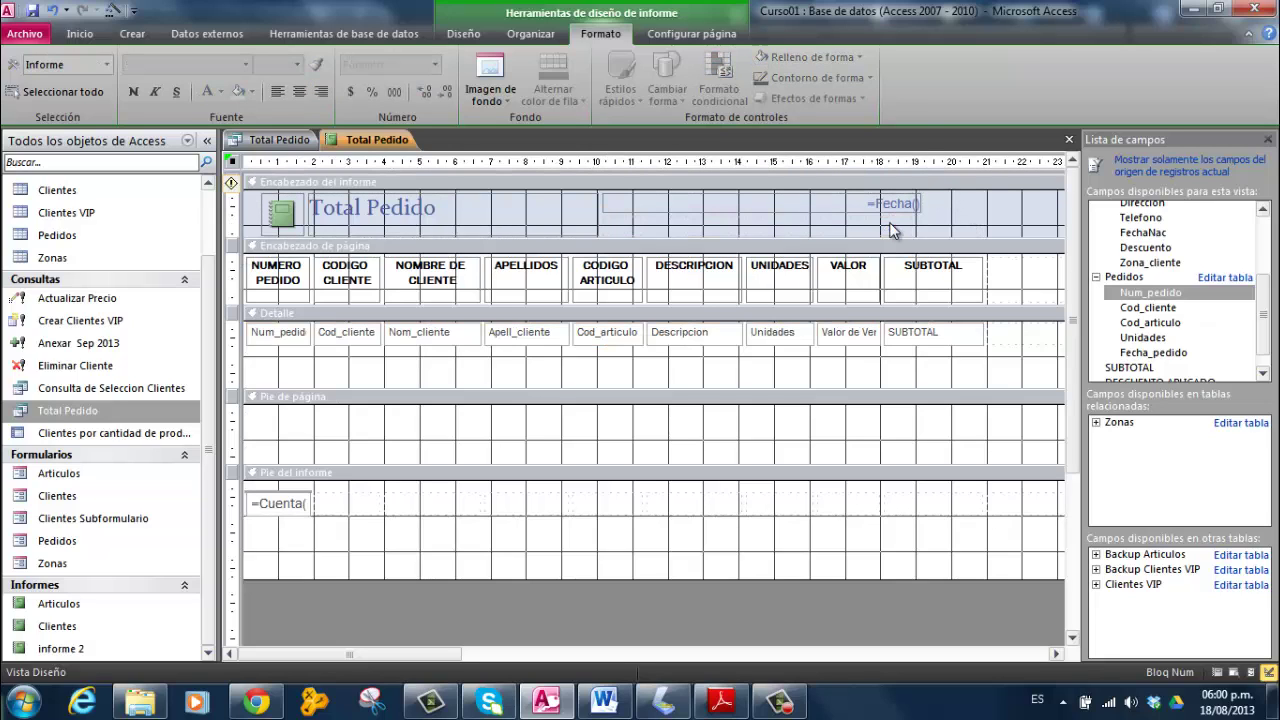
Step: Widen the =Fecha() field in the report header to the SUBTOTAL column's outer edge, at about 21 cm, and make its text black
click(831, 206)
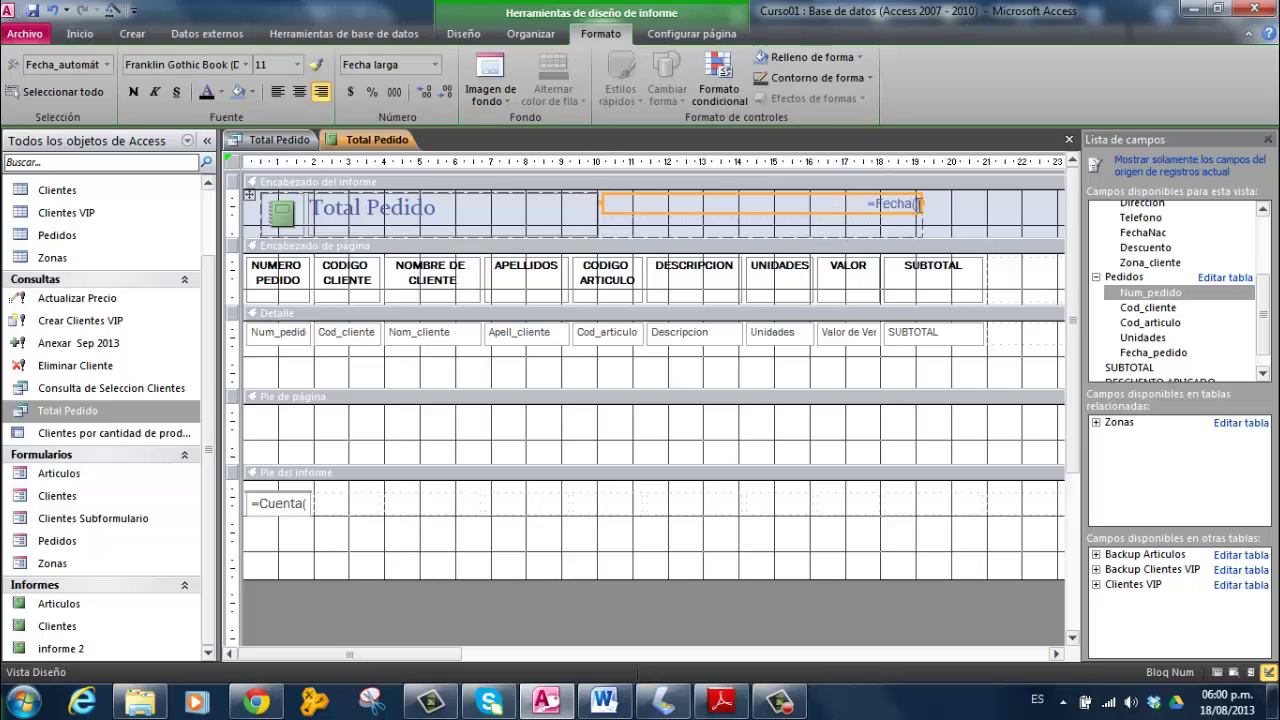
drag(922, 203, 988, 203)
click(933, 205)
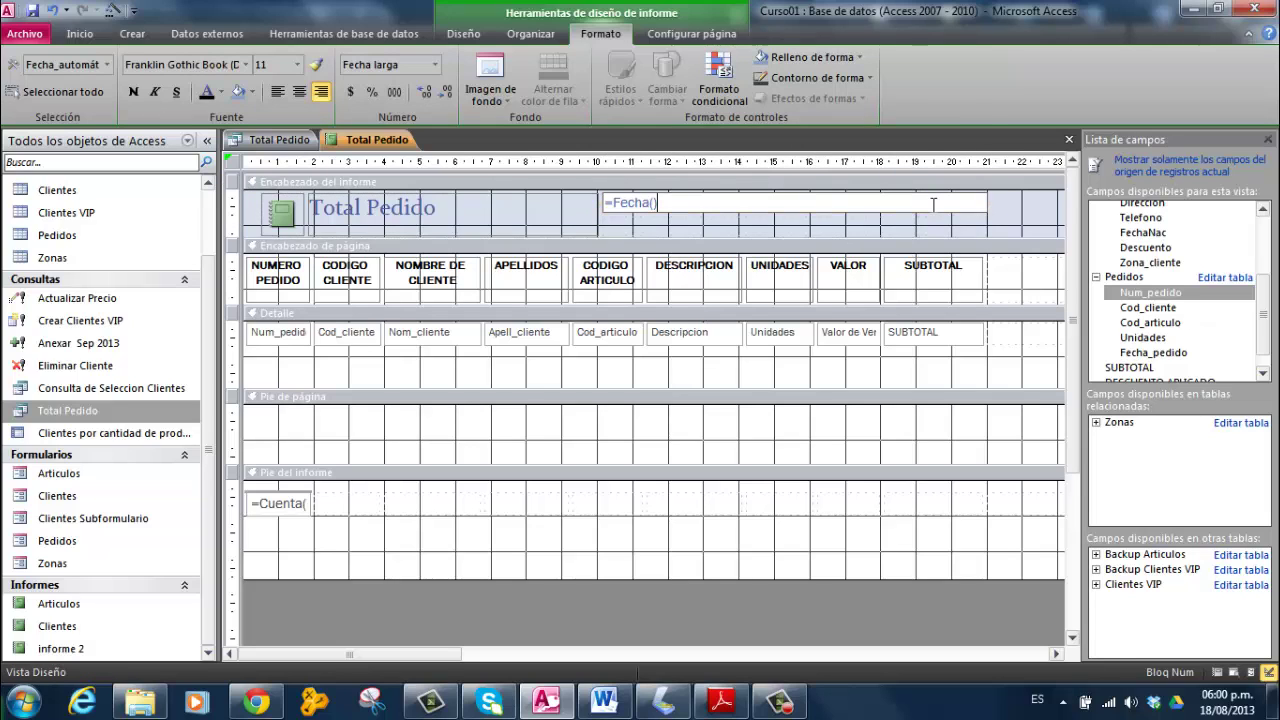
drag(731, 238, 734, 240)
click(730, 207)
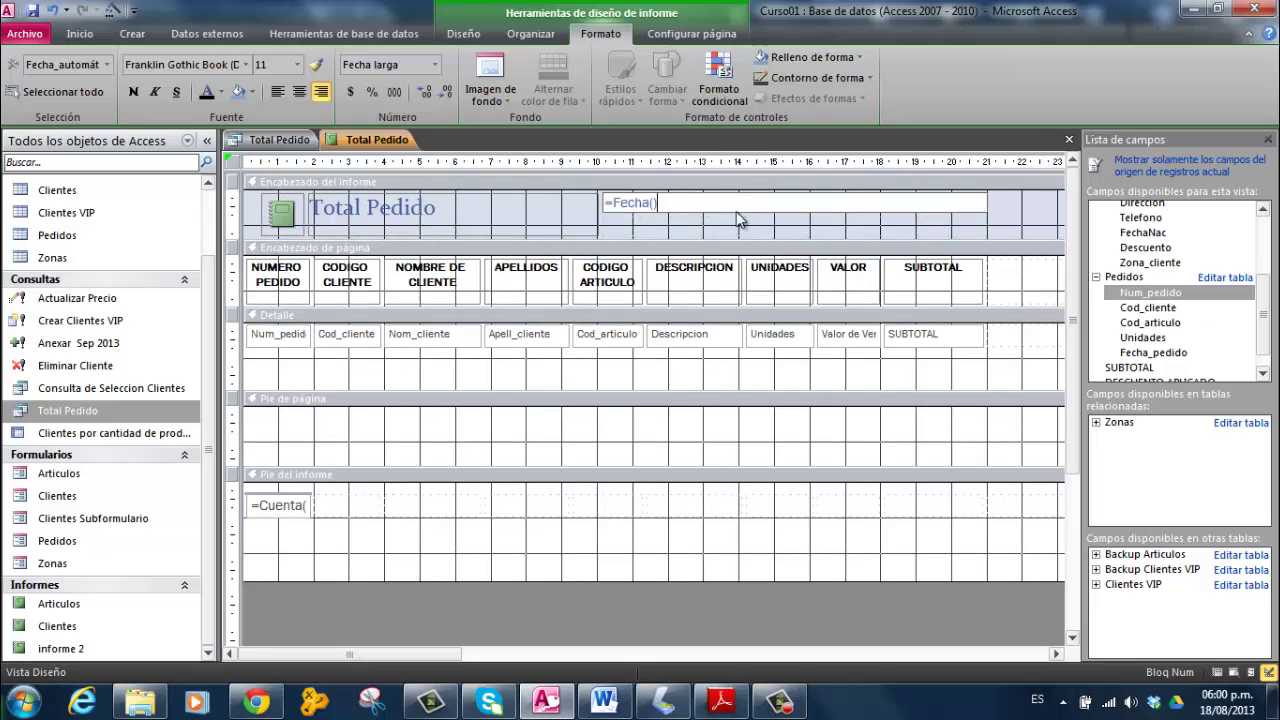
click(739, 225)
click(735, 205)
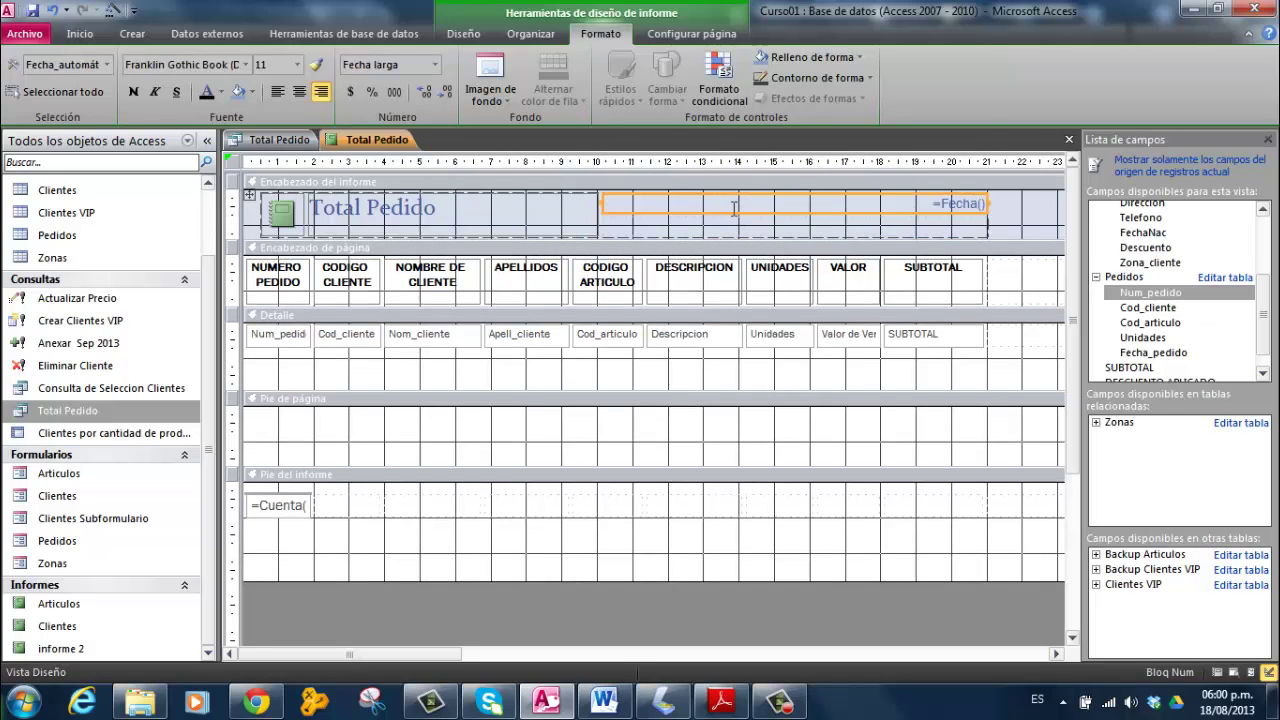
click(206, 93)
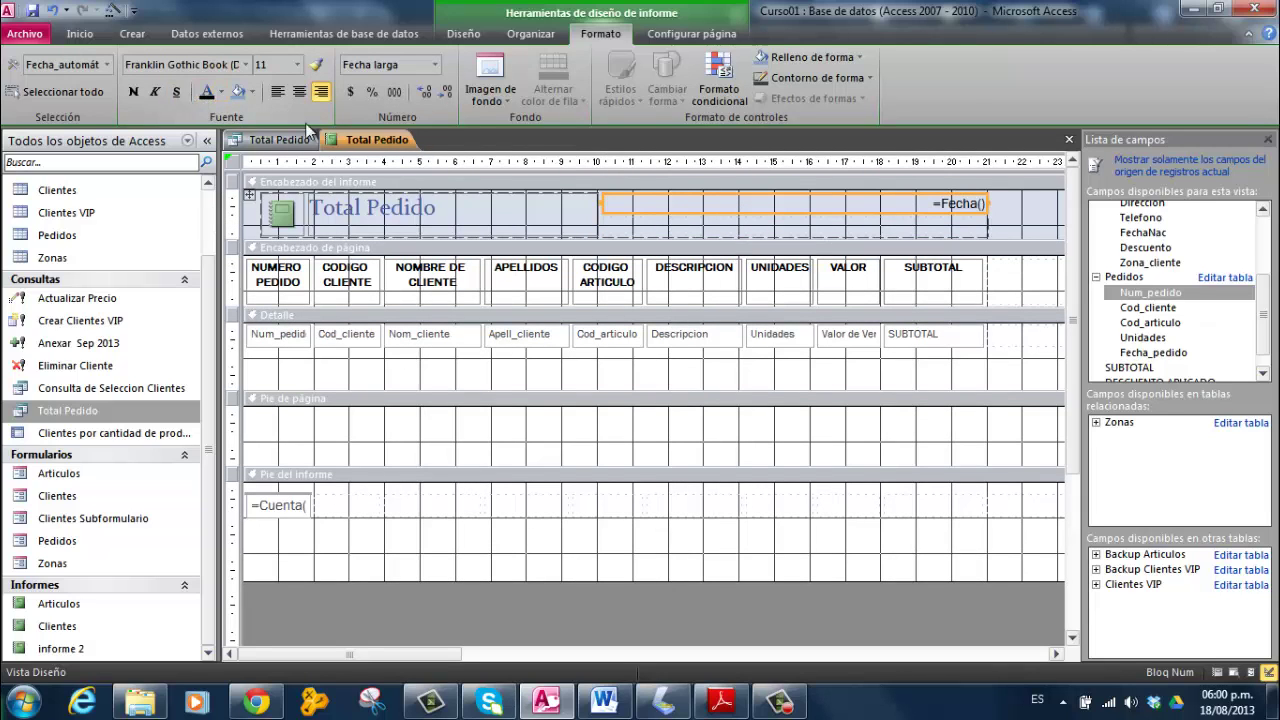
click(1018, 218)
click(1018, 218)
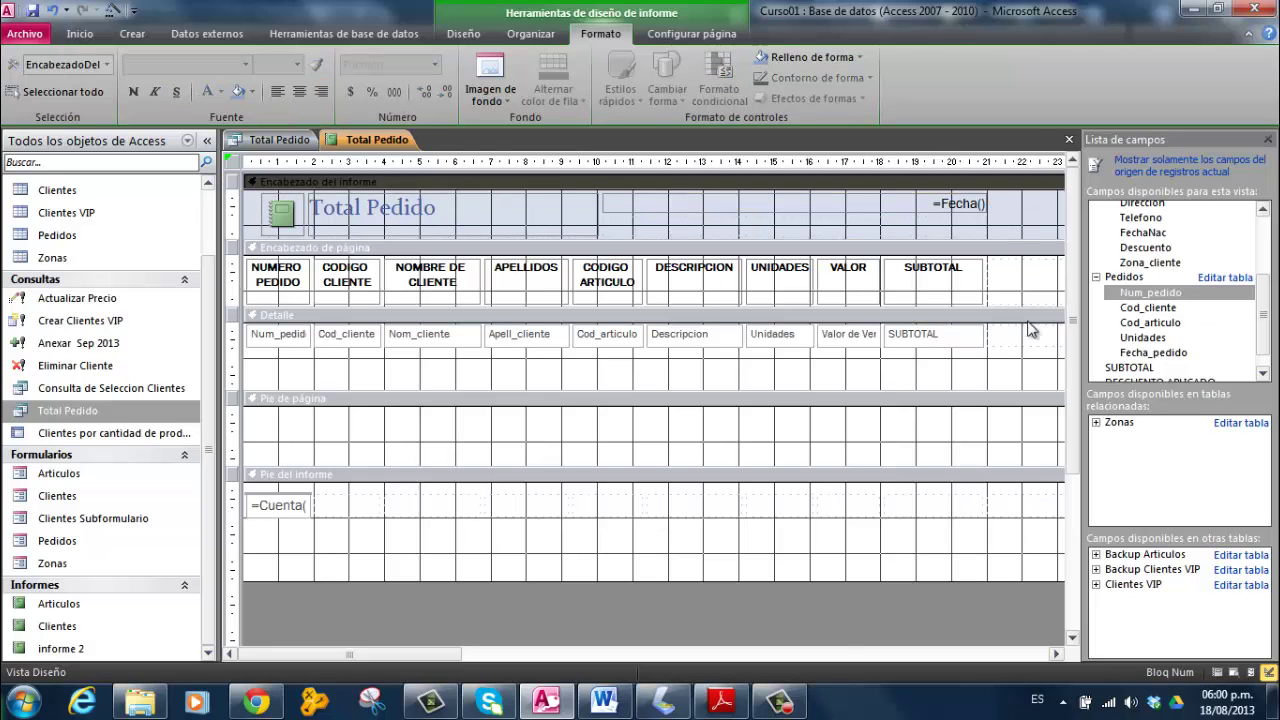
Step: Try a light purple background fill on the report header section
right_click(1024, 224)
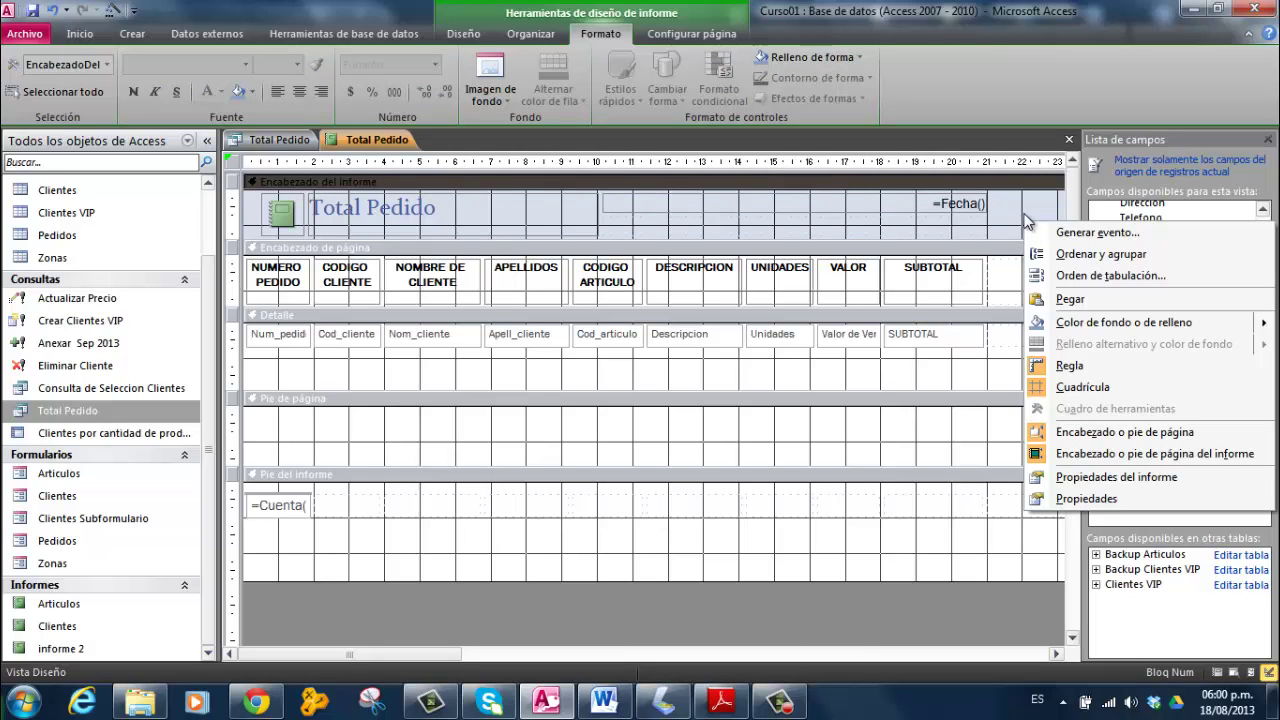
click(1023, 211)
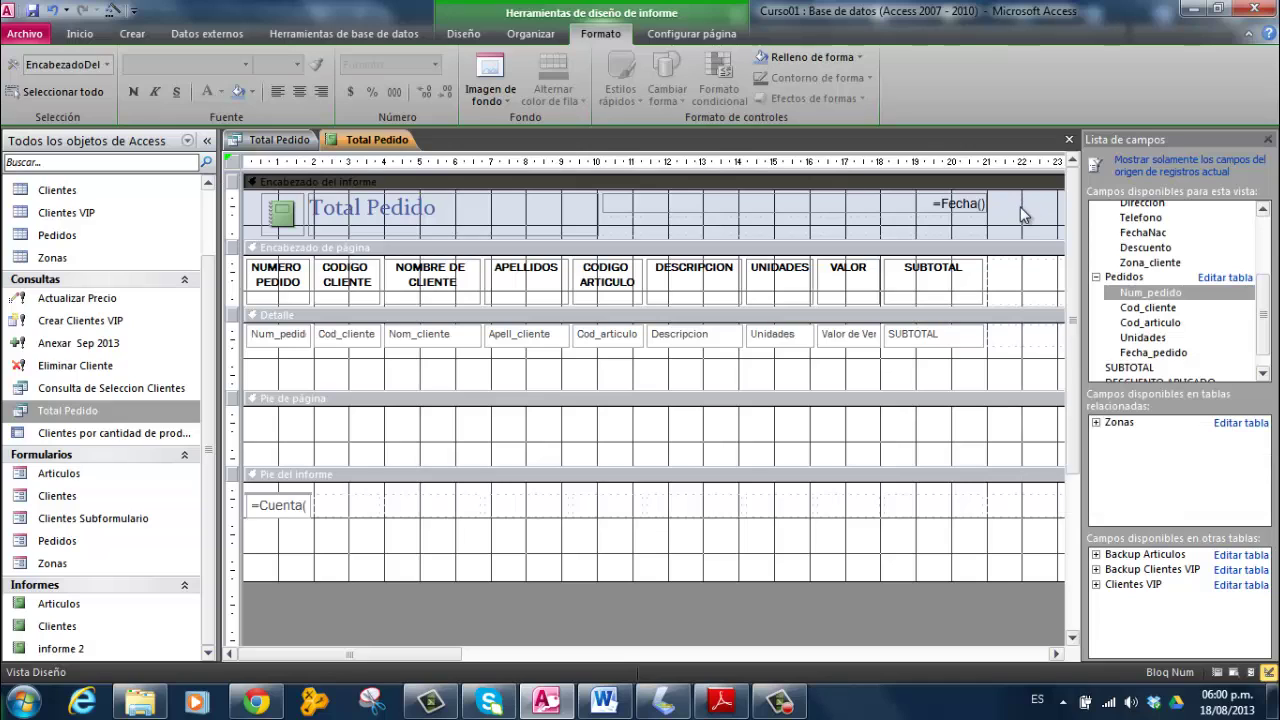
right_click(1016, 176)
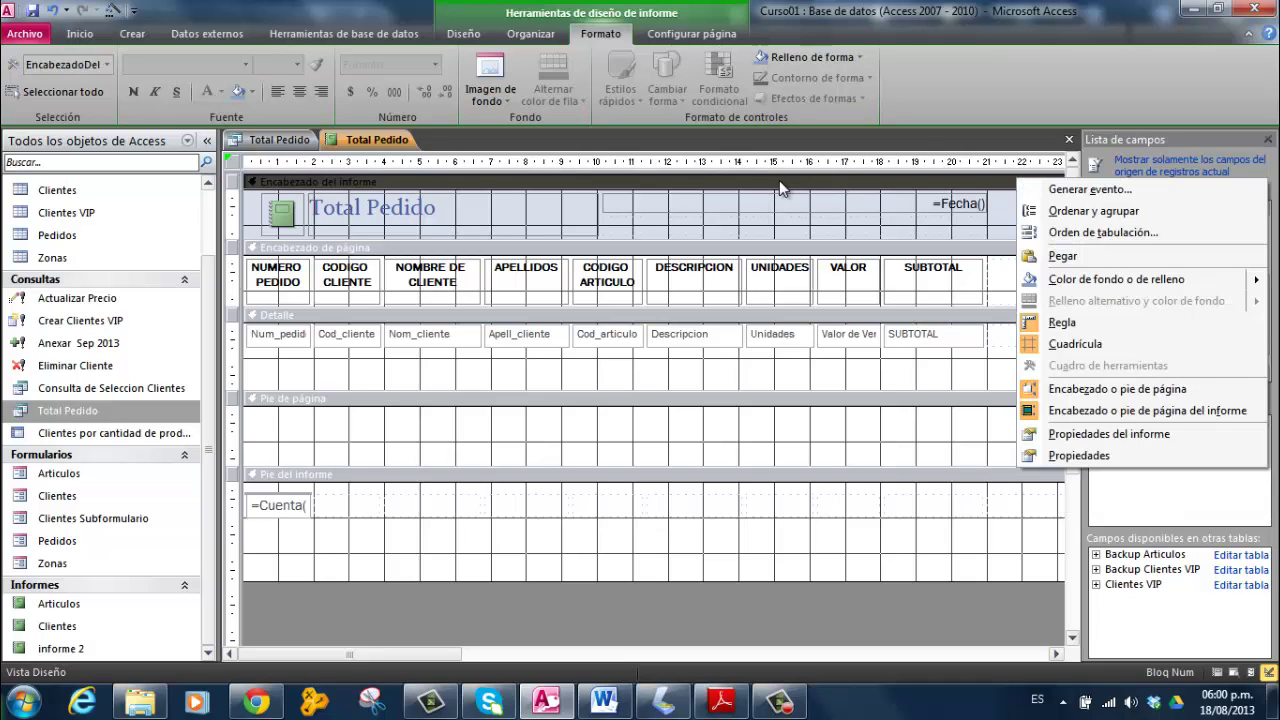
click(874, 204)
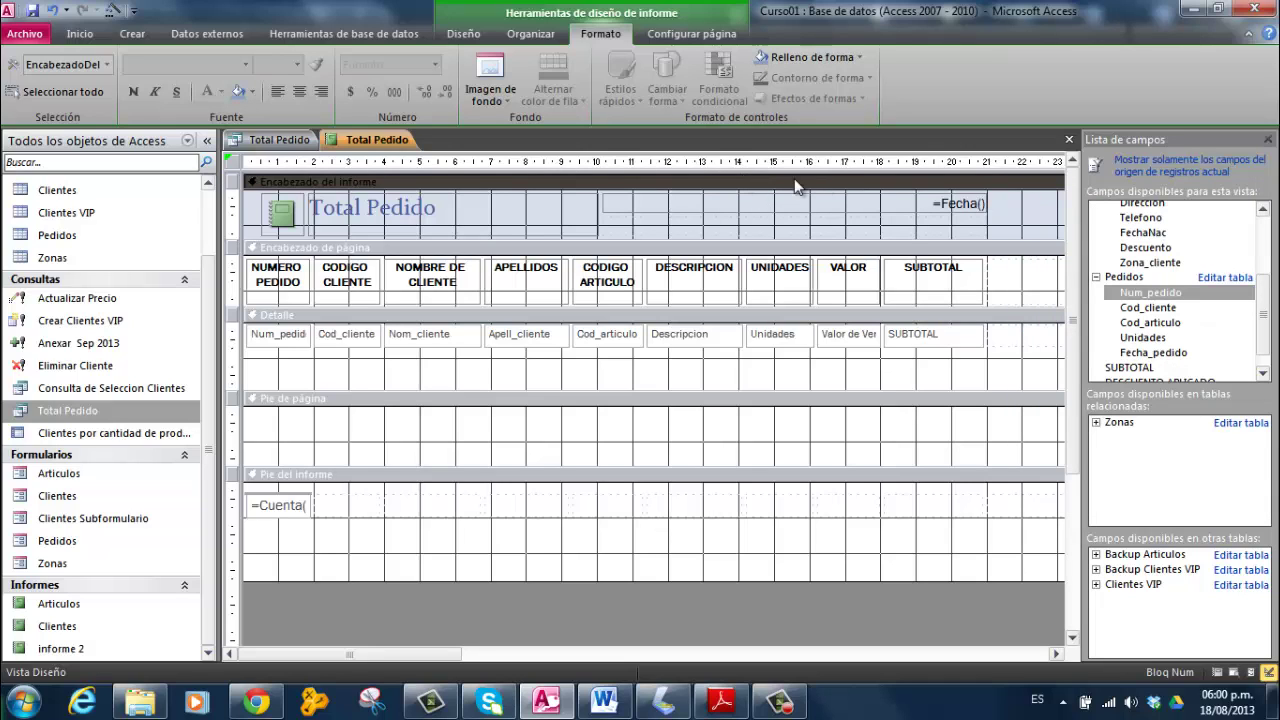
right_click(830, 192)
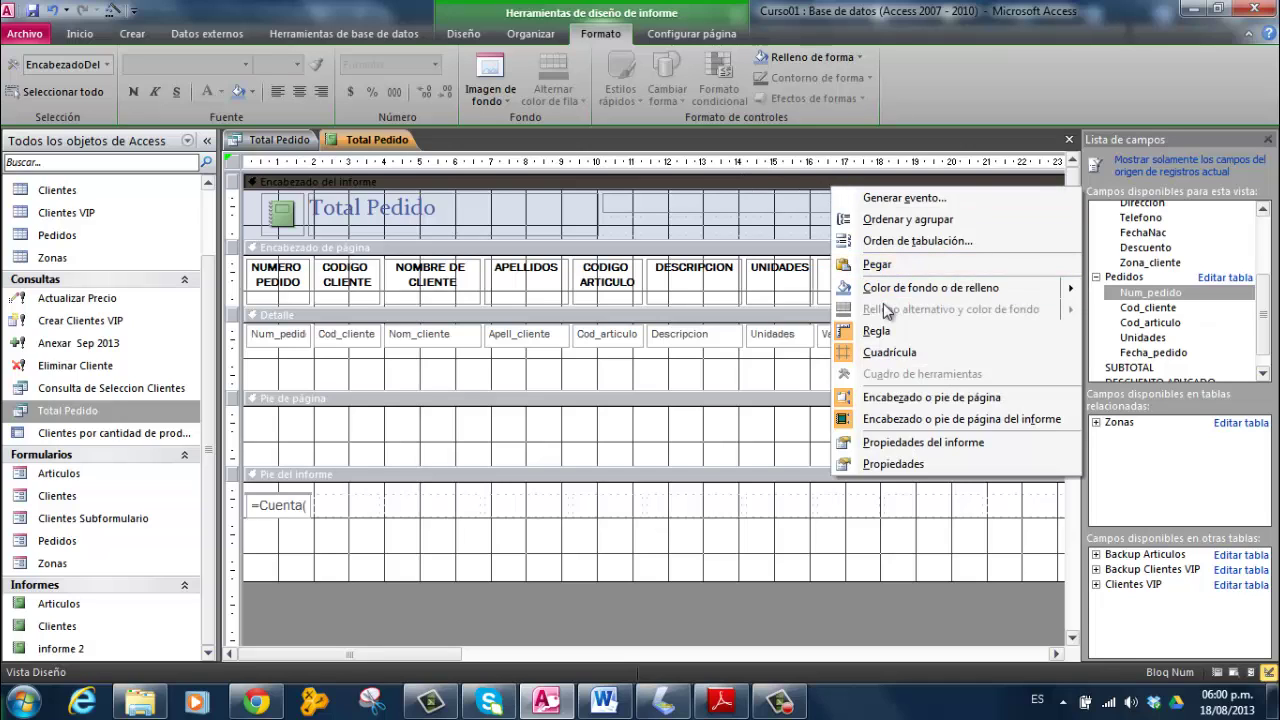
mouse_move(1043, 292)
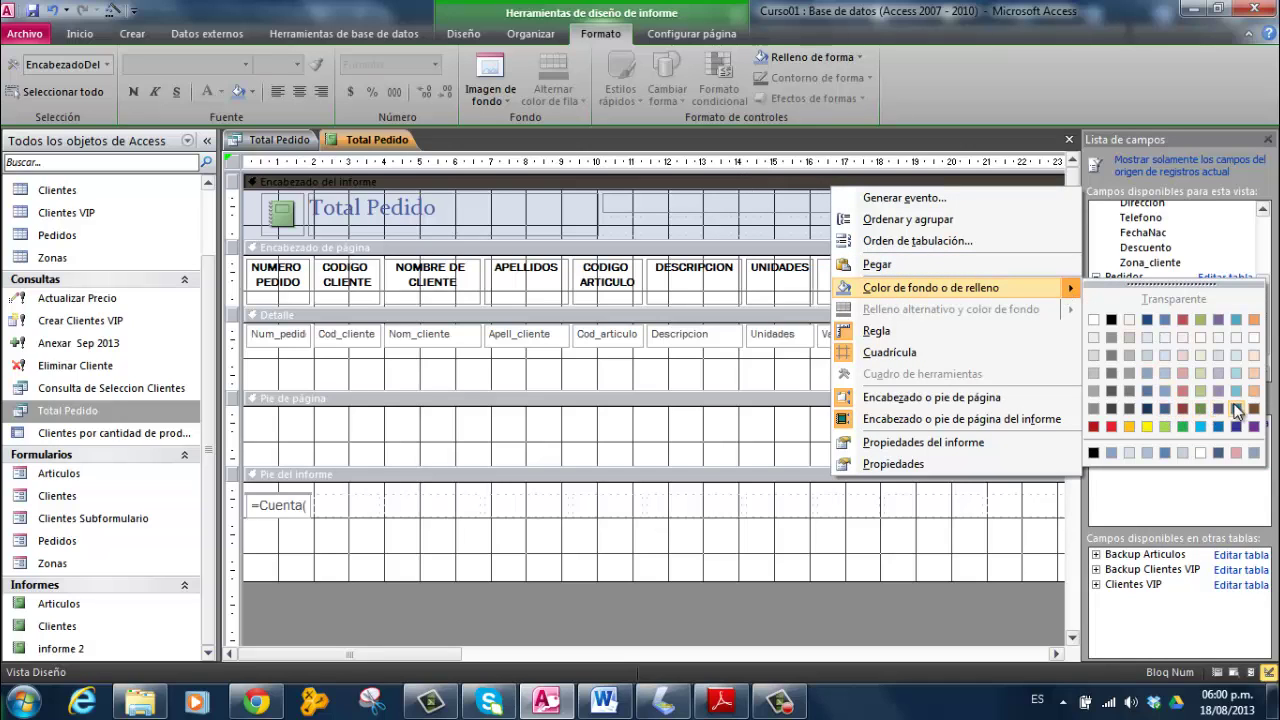
click(1218, 373)
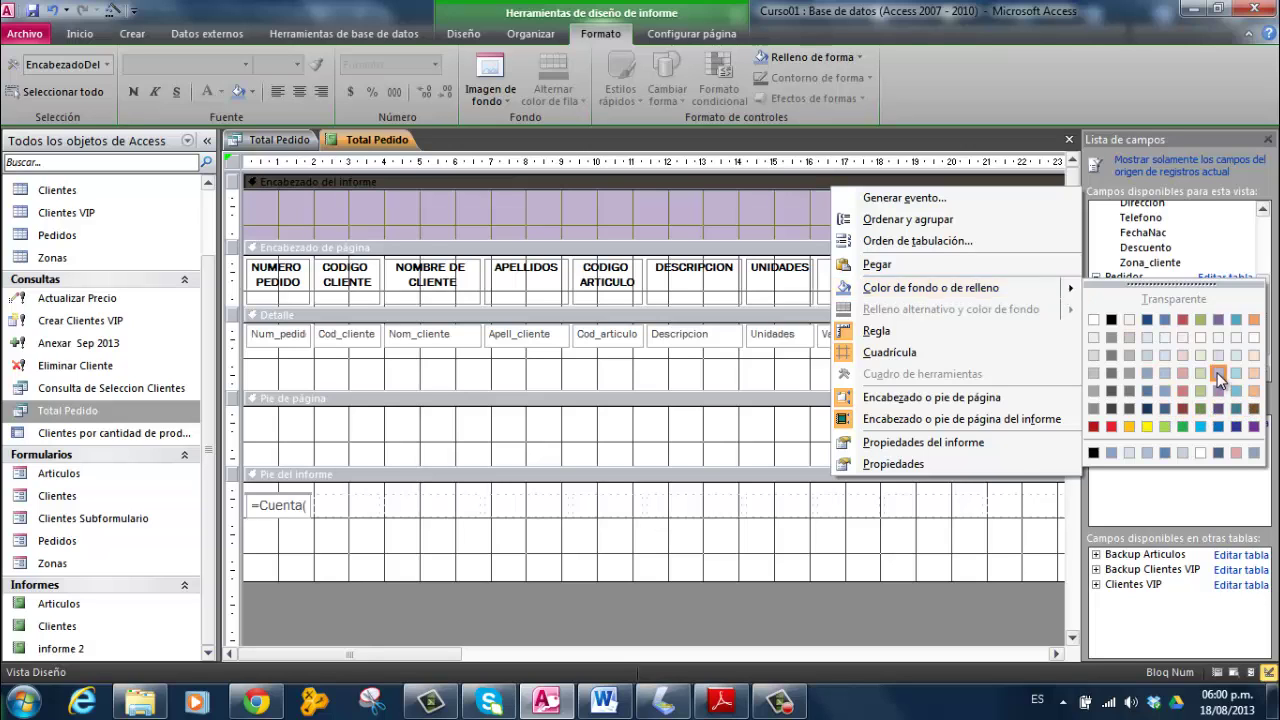
Step: Fill the report header background with greyish tan and make the Total Pedido title text black
right_click(1008, 185)
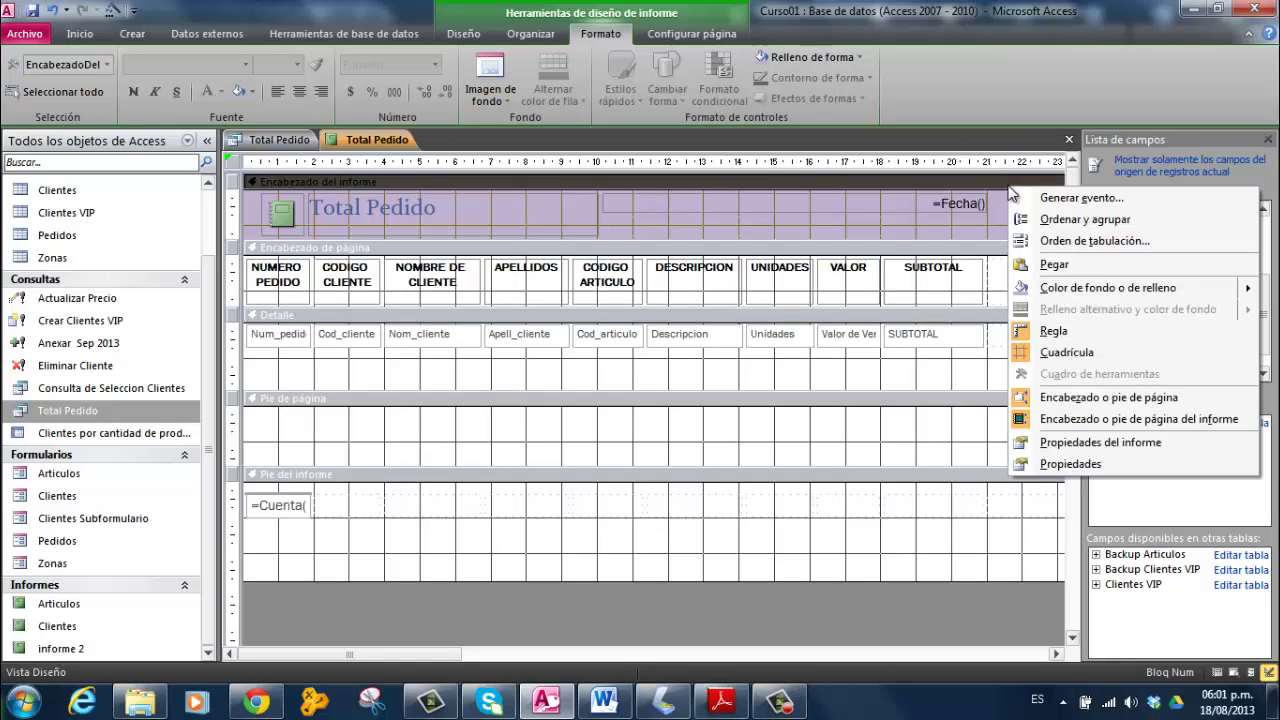
mouse_move(1181, 296)
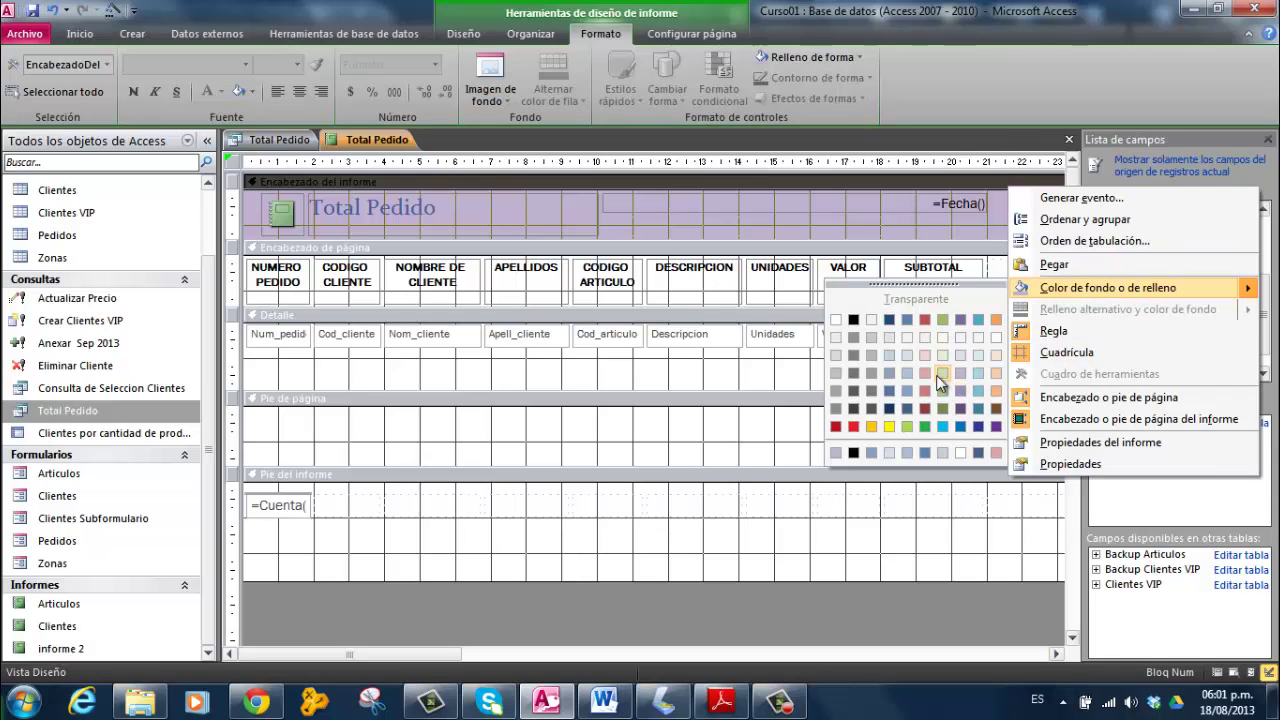
click(871, 360)
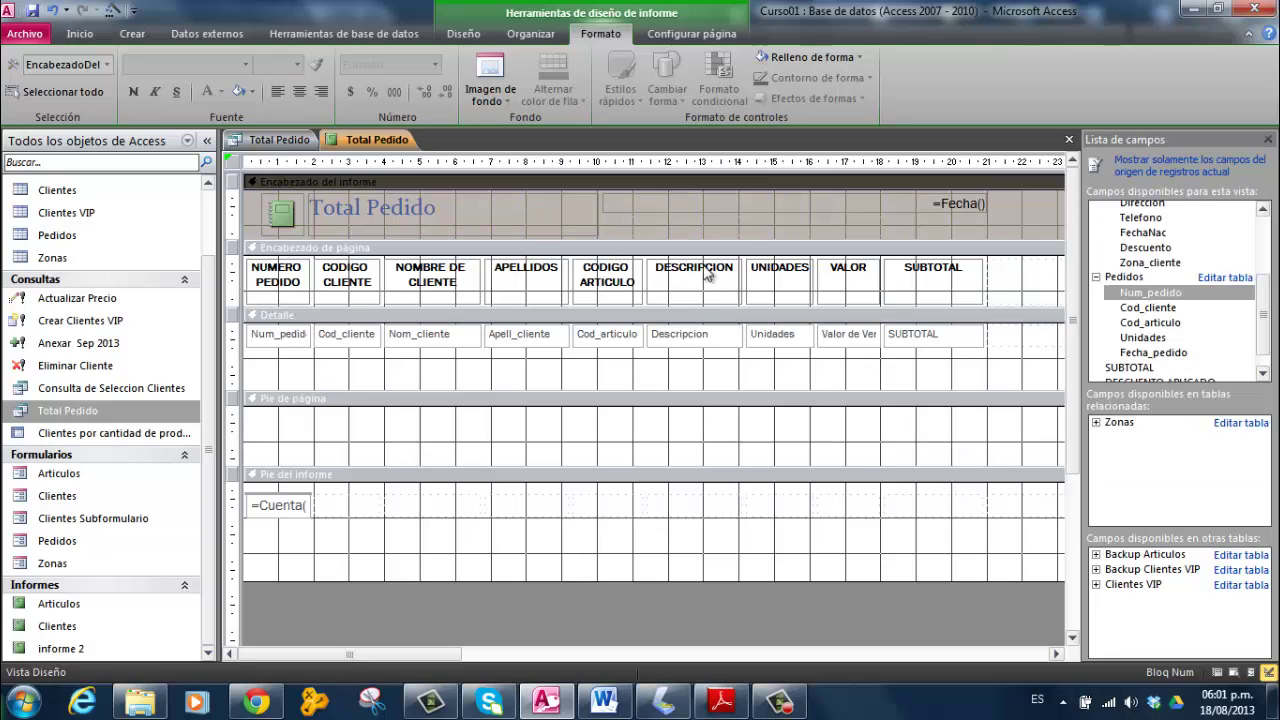
click(460, 213)
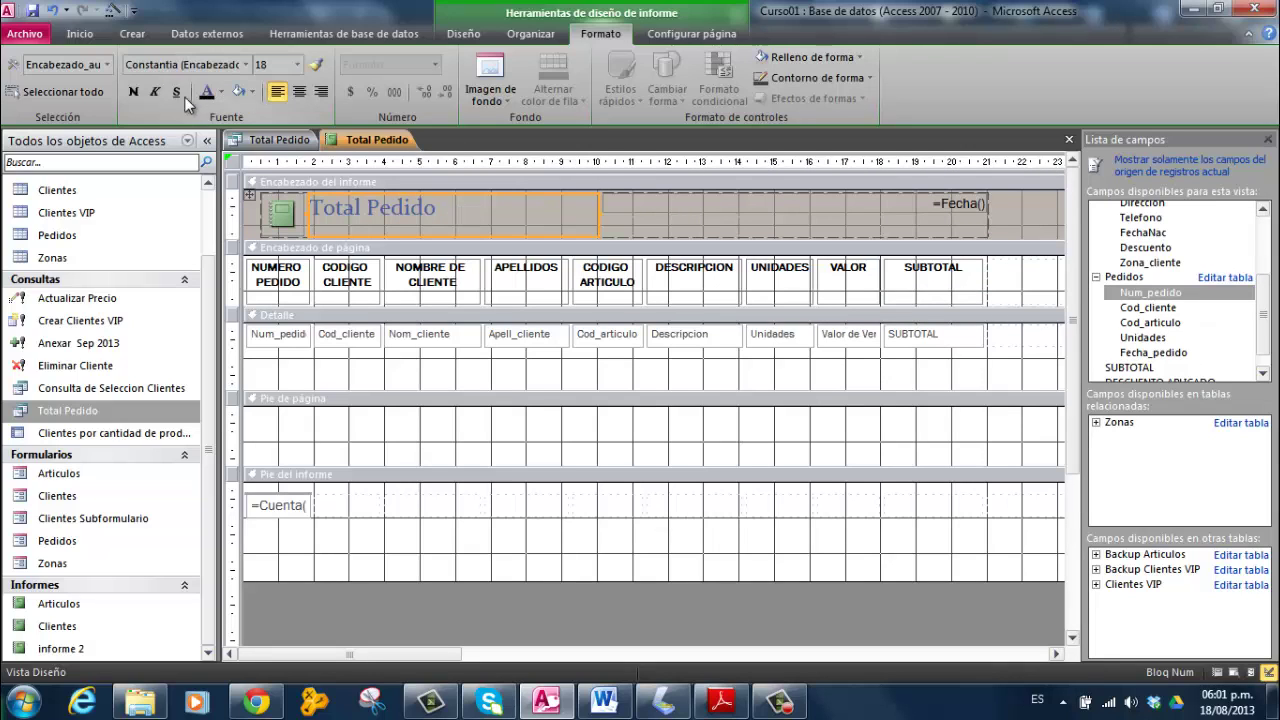
Step: Remove the control layout from the report header's title and date controls and delete the notebook logo
click(277, 211)
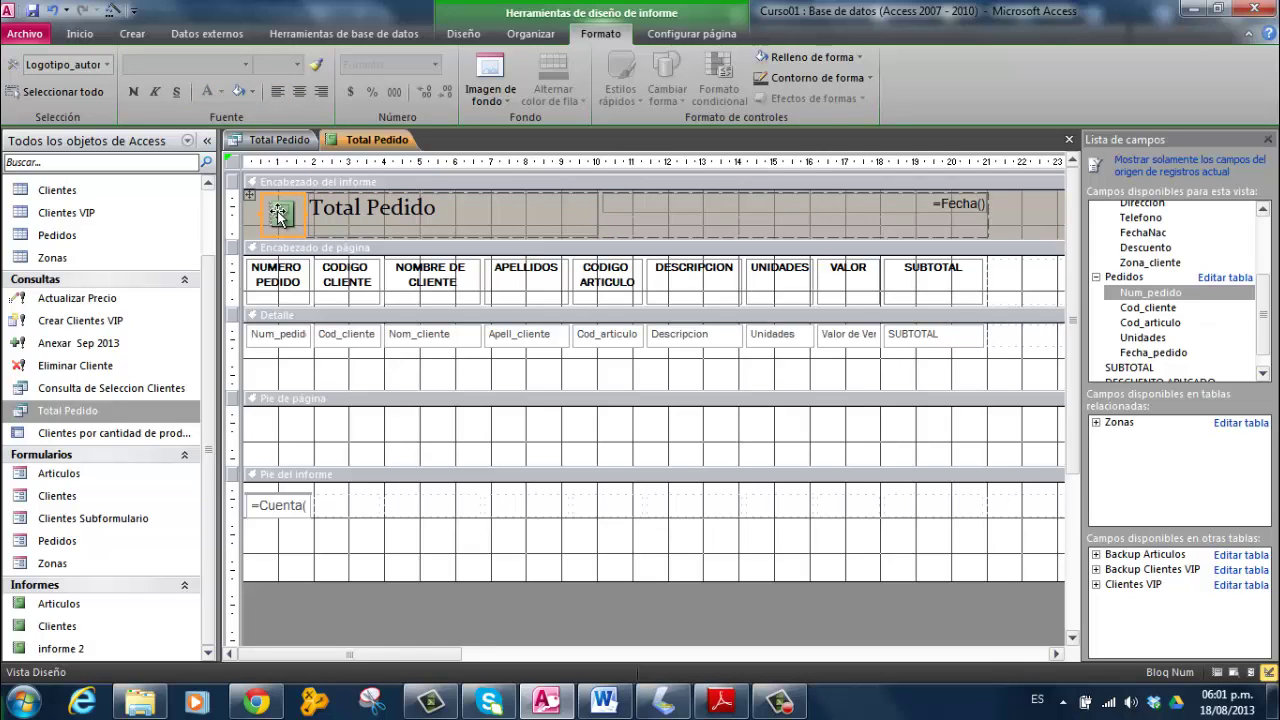
click(246, 193)
right_click(248, 193)
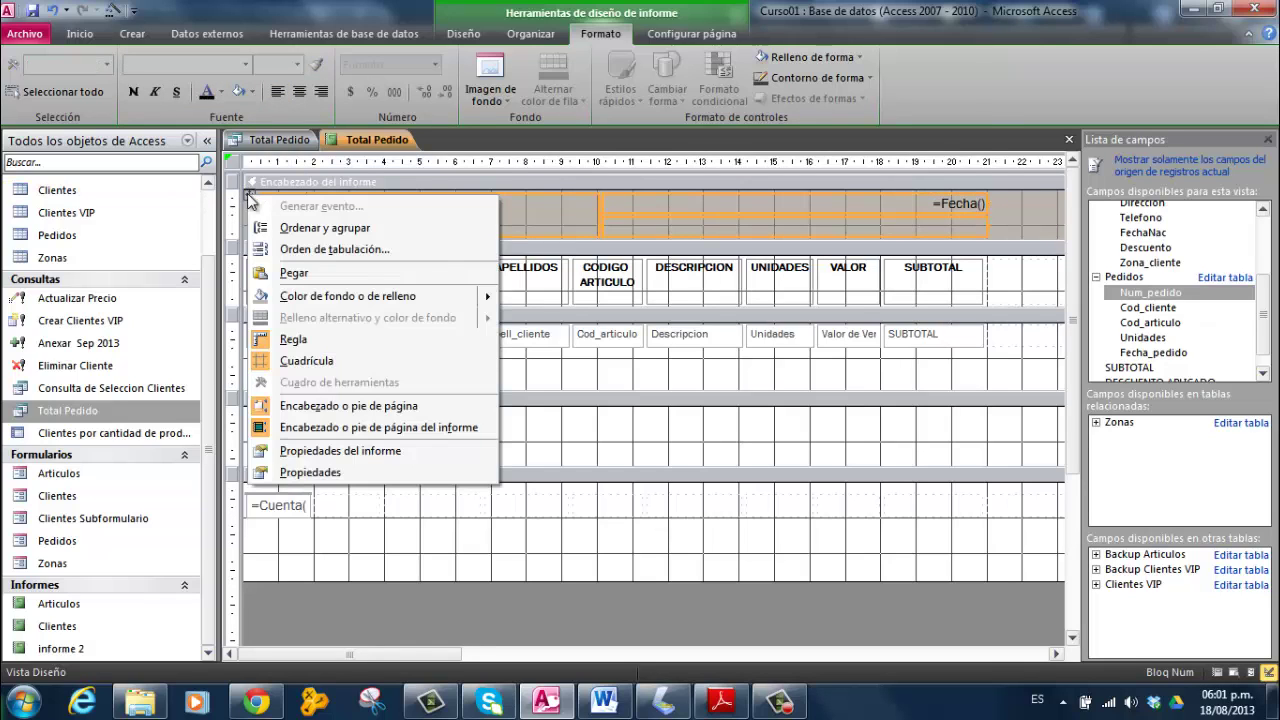
click(611, 199)
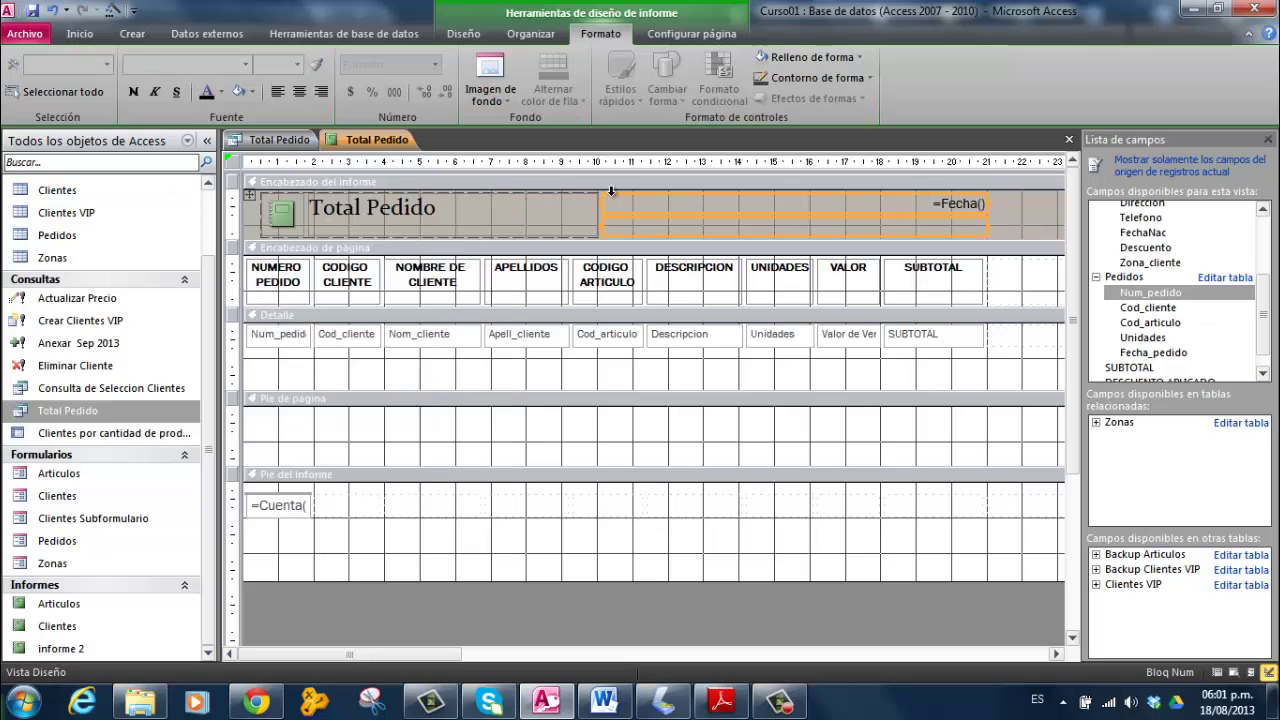
click(567, 203)
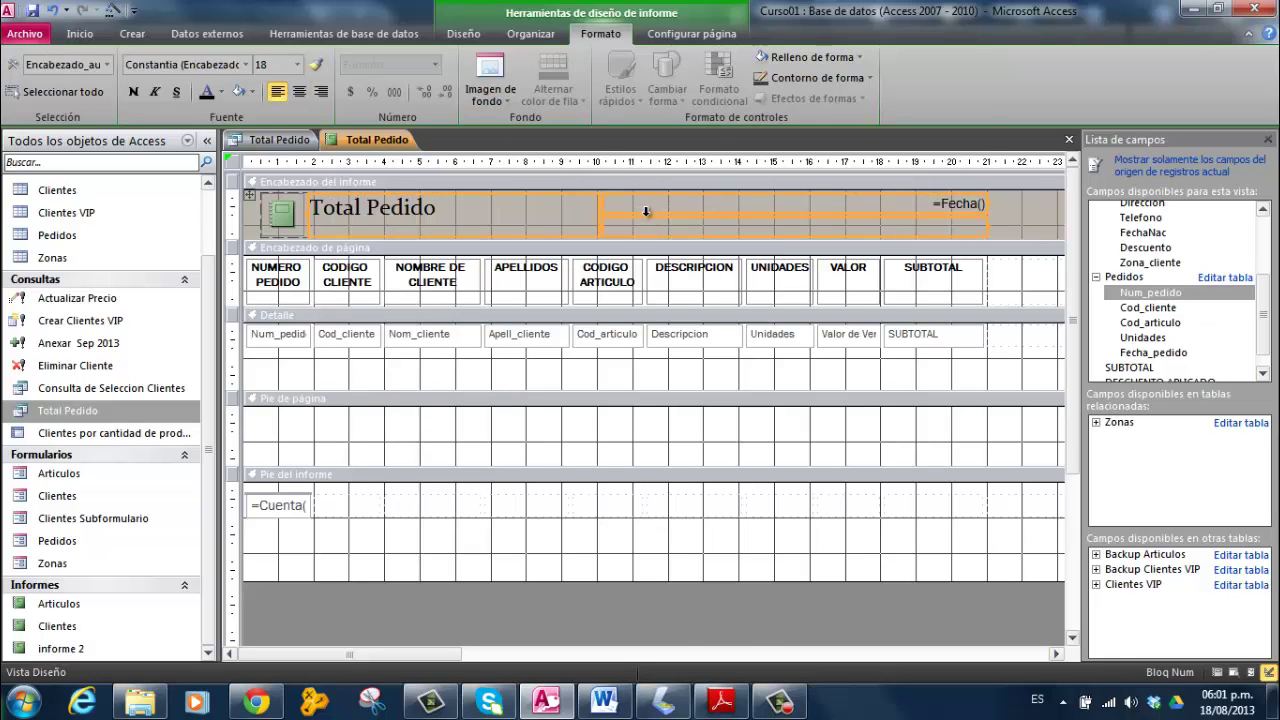
right_click(648, 216)
mouse_move(700, 337)
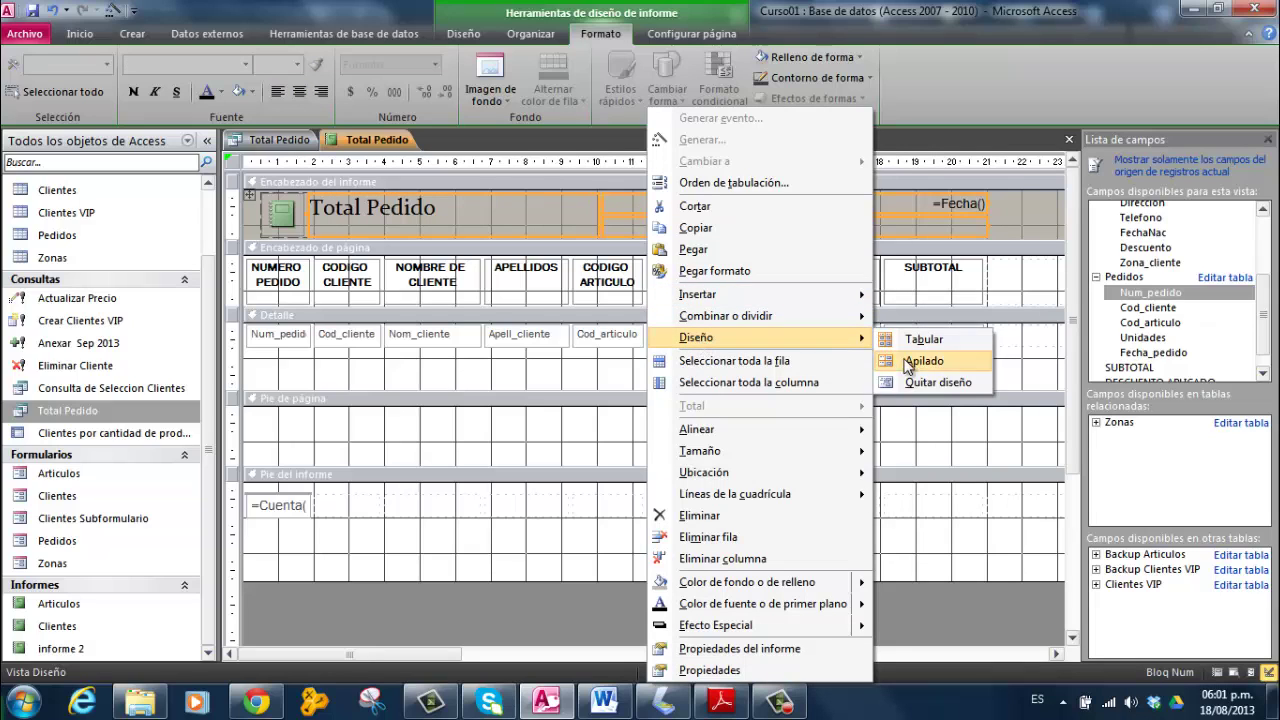
click(937, 384)
click(281, 212)
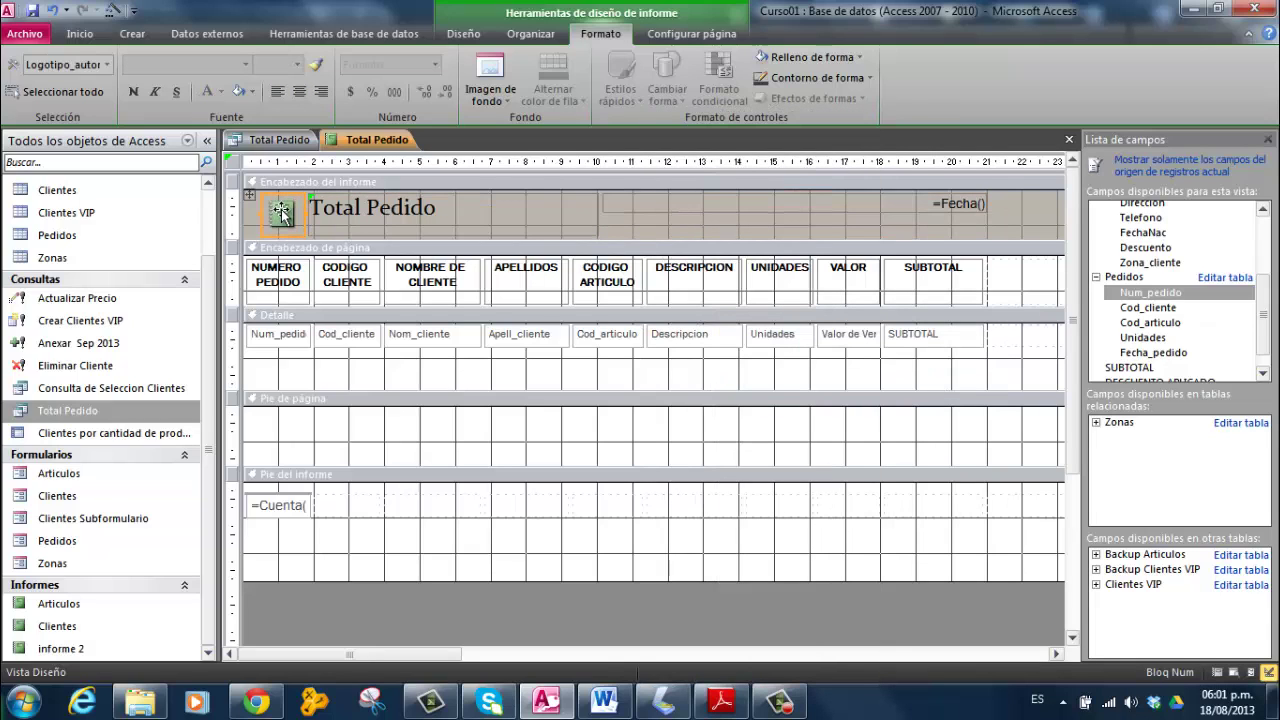
key(Delete)
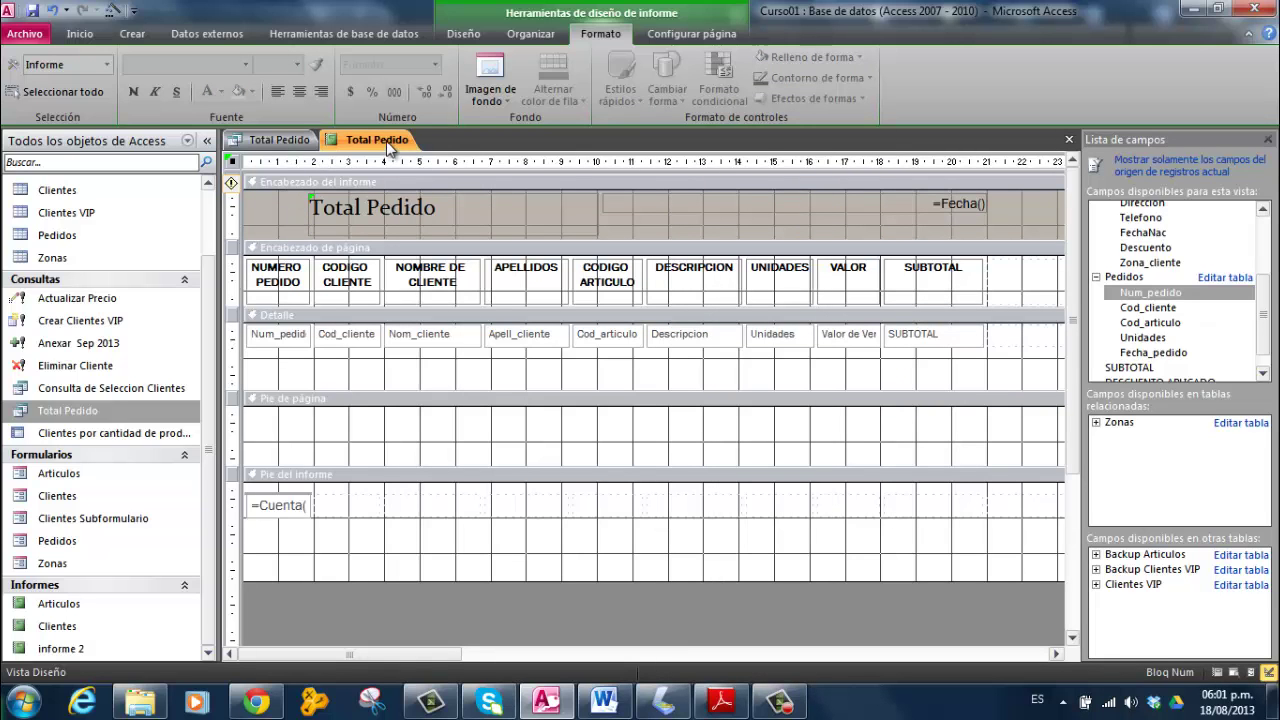
Step: Insert conclusion.jpg from the Access pictures folder as the report header logo and enlarge it slightly to nearly fill the header's height
click(459, 38)
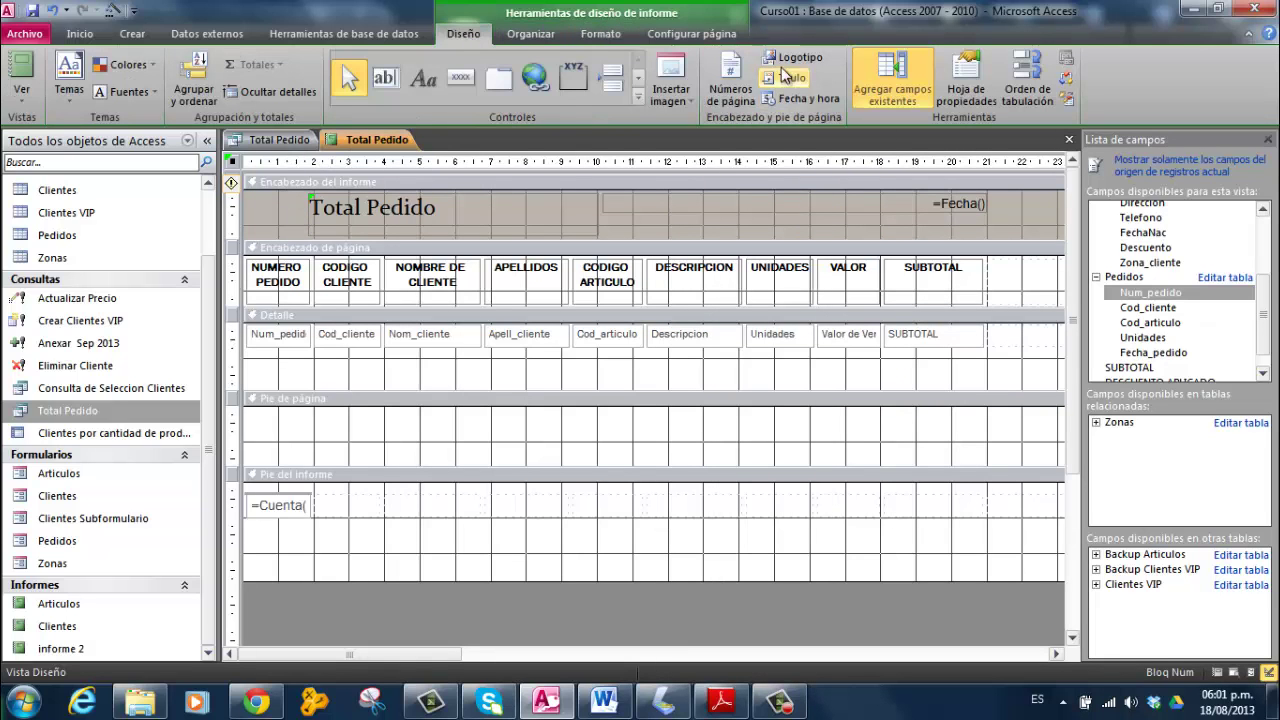
click(785, 60)
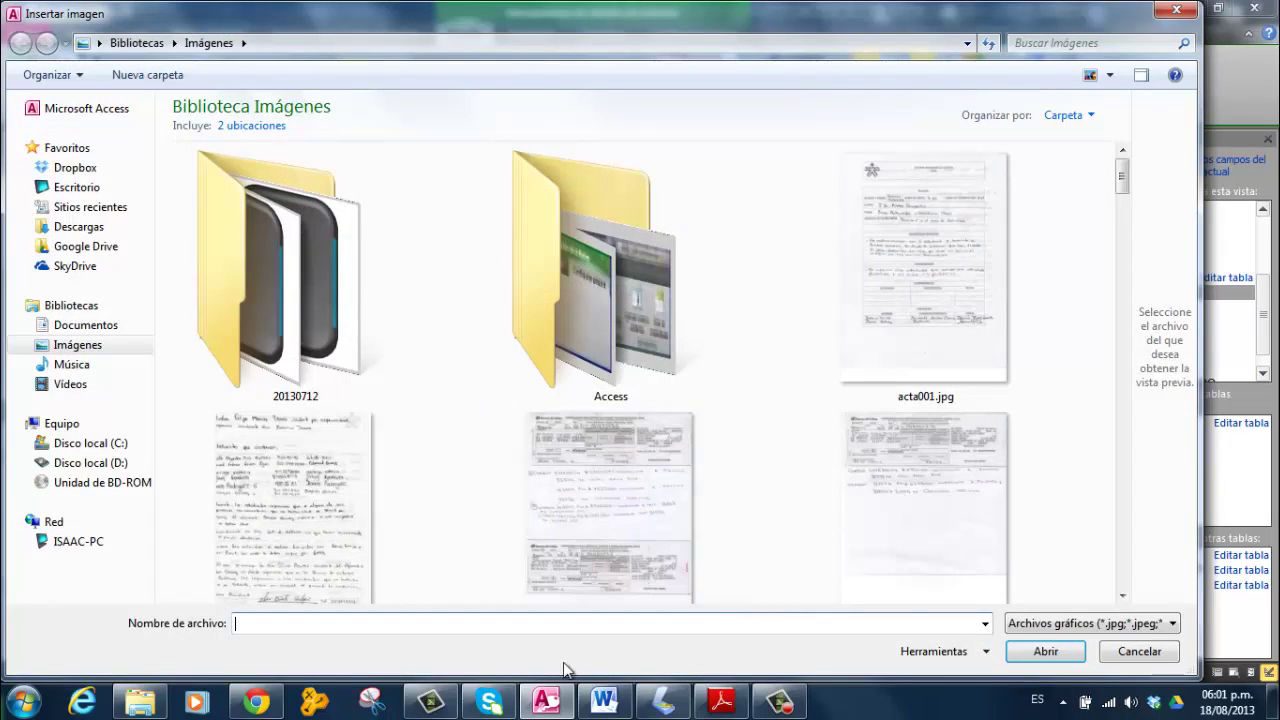
double_click(655, 293)
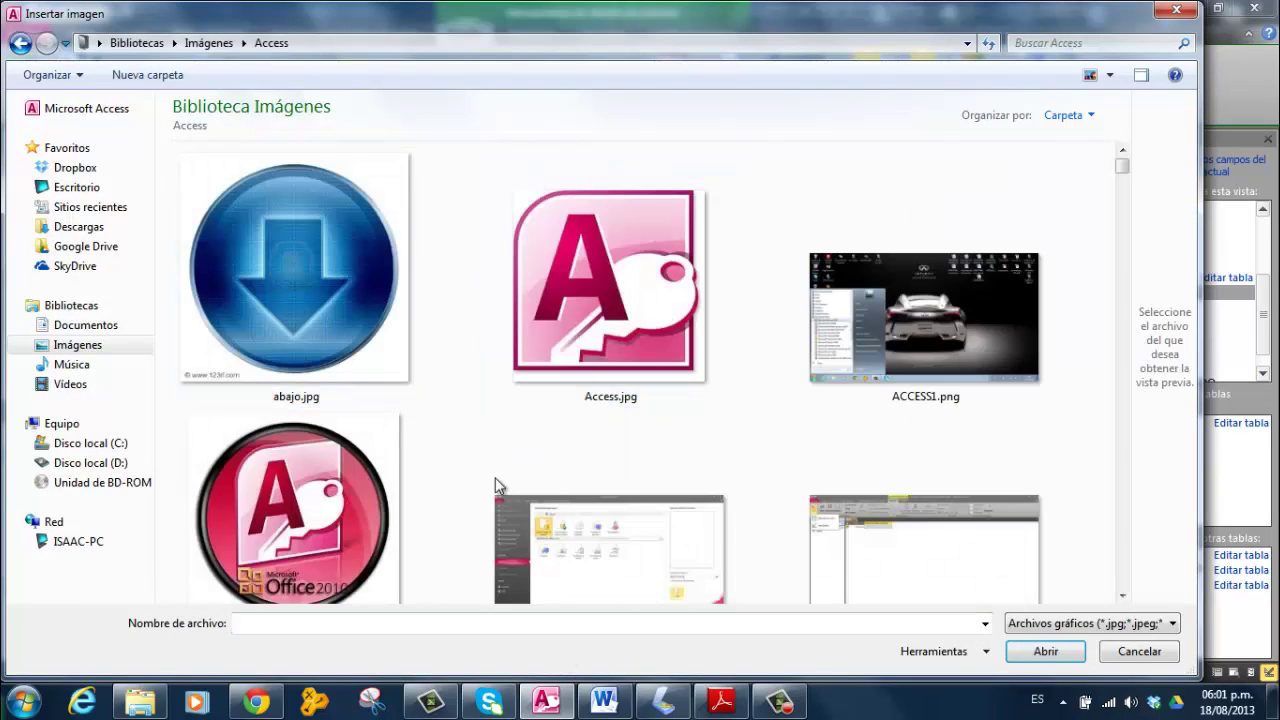
scroll(775, 395, down, 10)
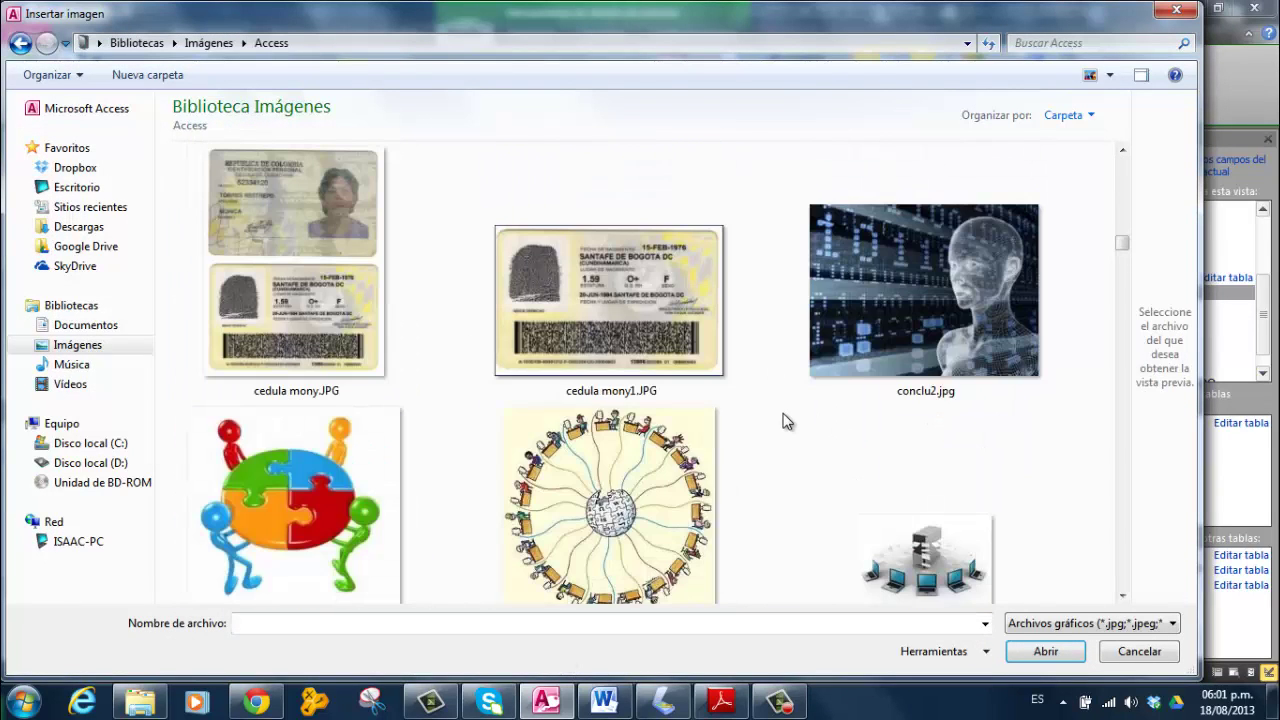
click(310, 494)
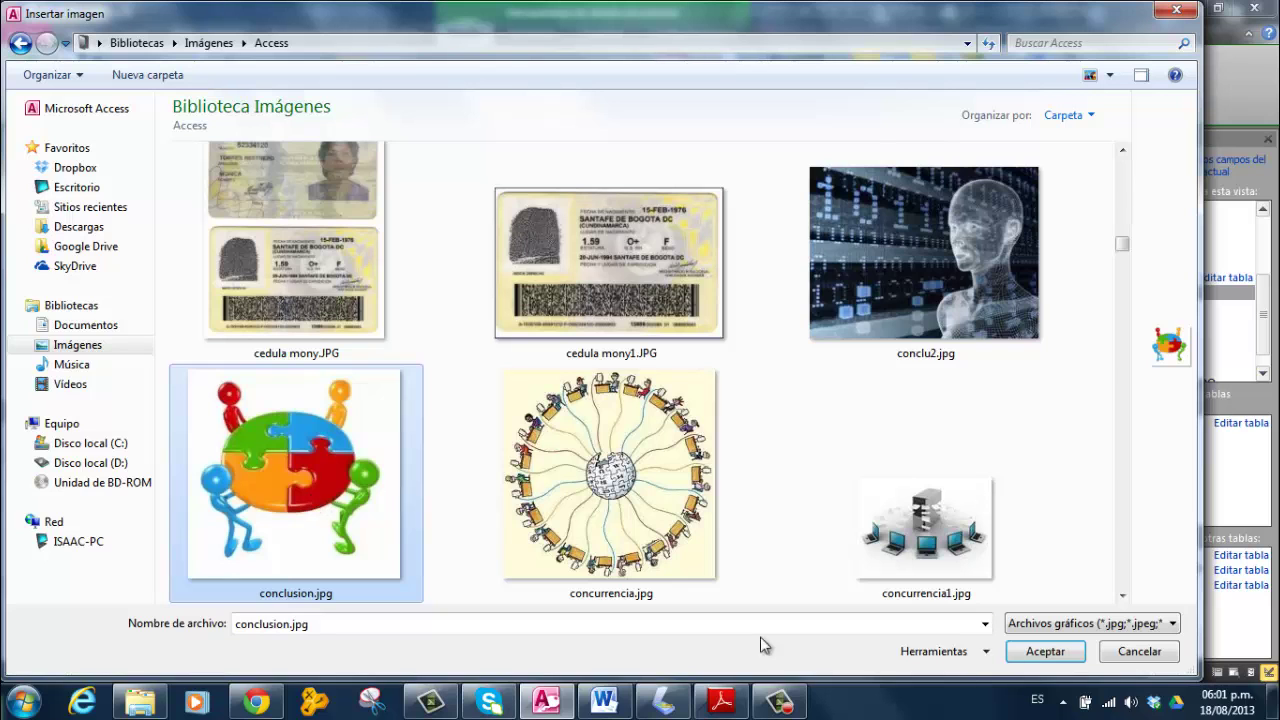
click(1045, 651)
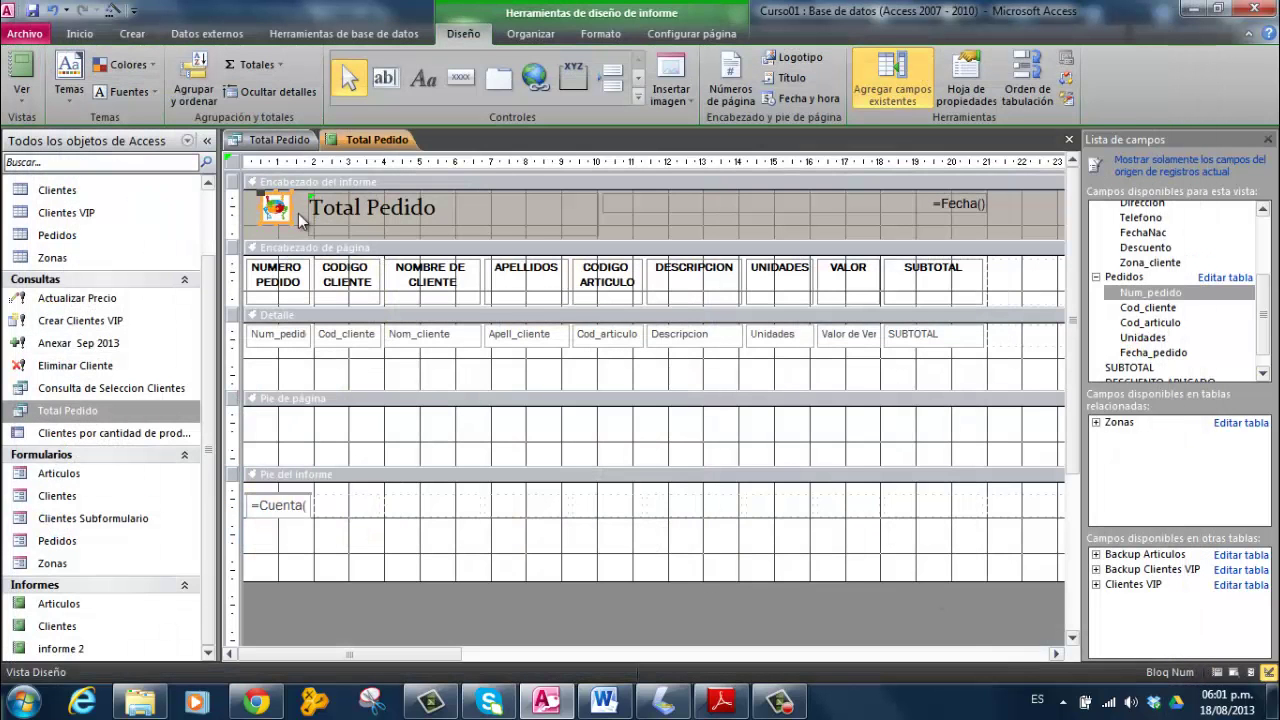
drag(292, 222, 301, 237)
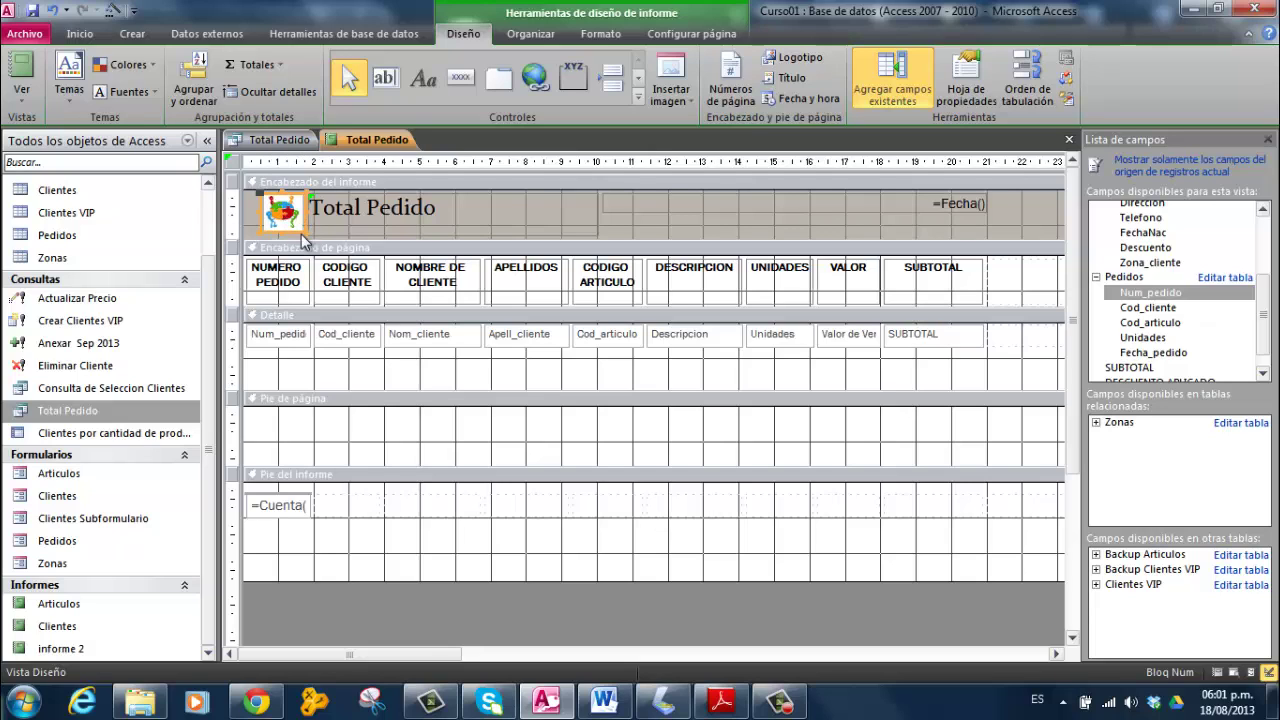
Step: Centre the Total Pedido title text within its control in the report header
click(493, 204)
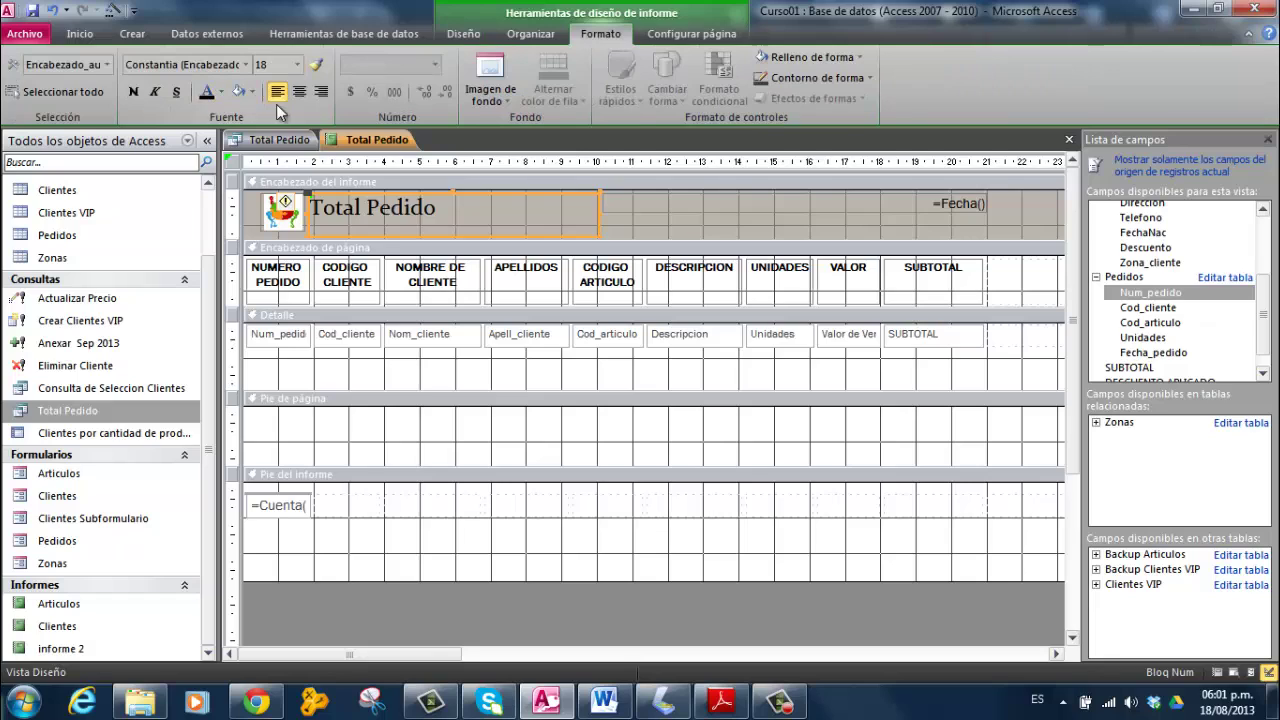
click(298, 91)
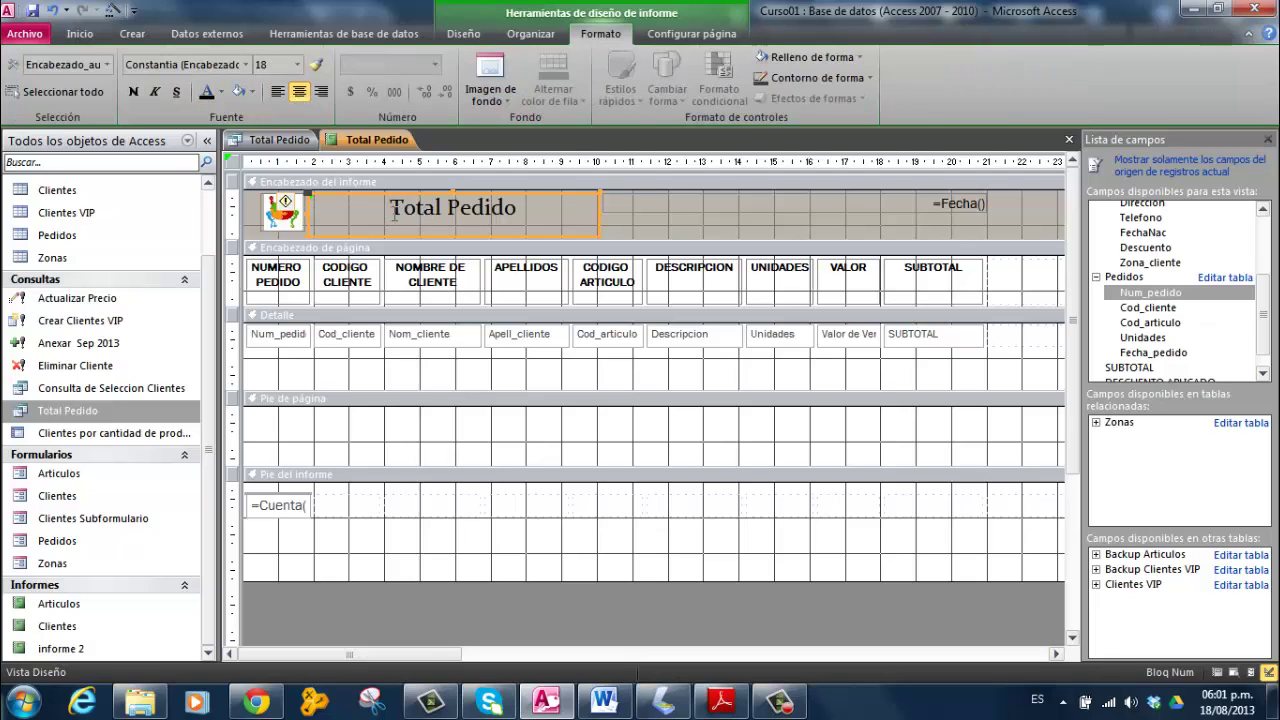
click(938, 203)
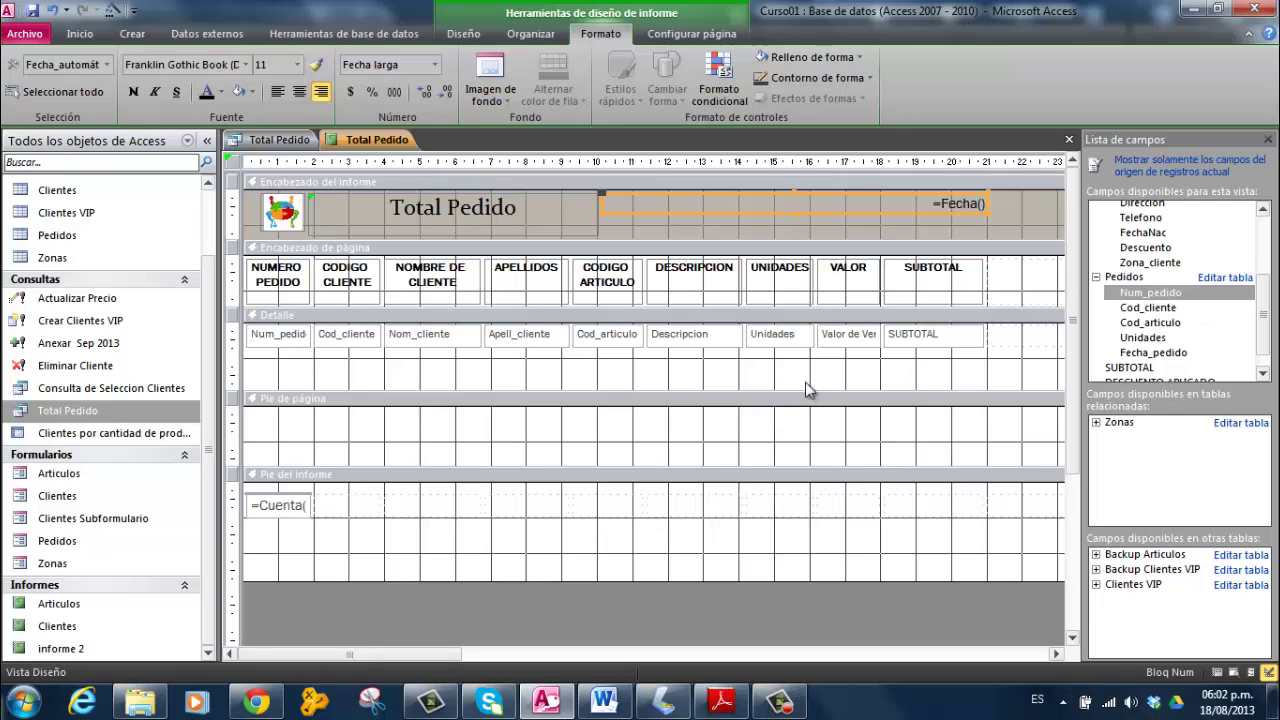
Step: Check the Total Pedido query's columns and set the report's DESCUENTO APLICADO and TOTAL labels and fields to font size 9
right_click(258, 147)
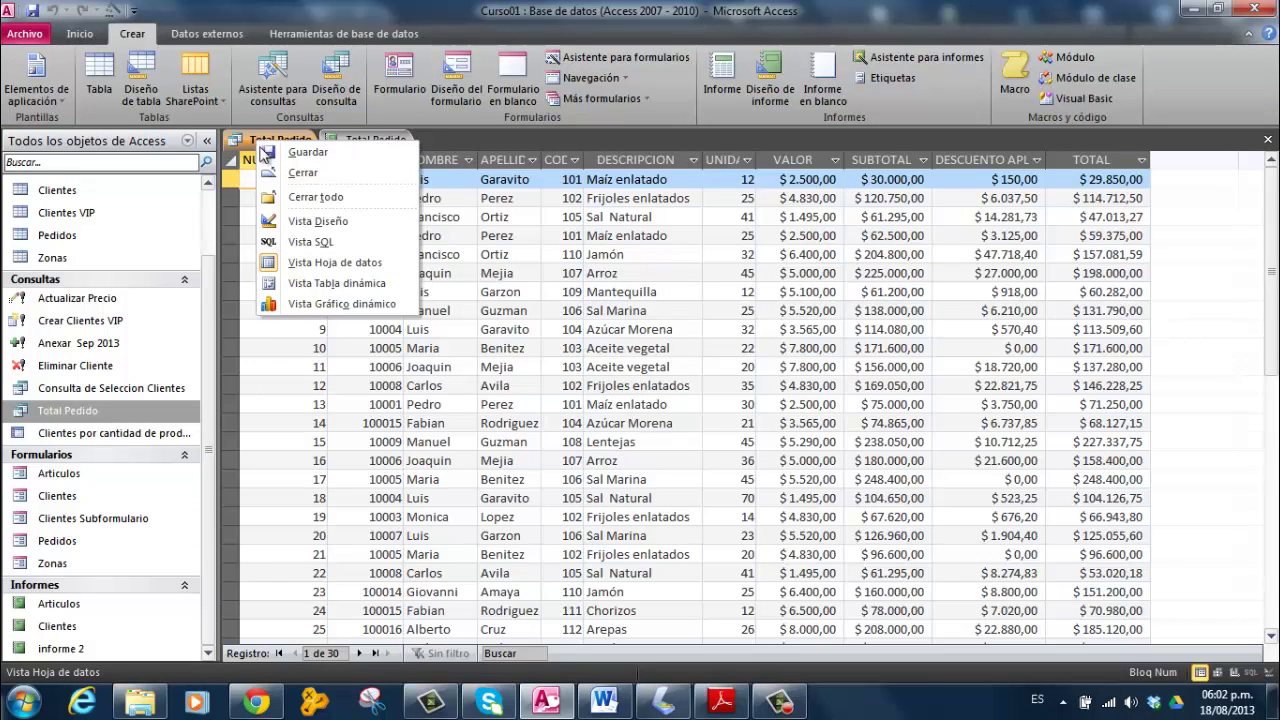
click(490, 138)
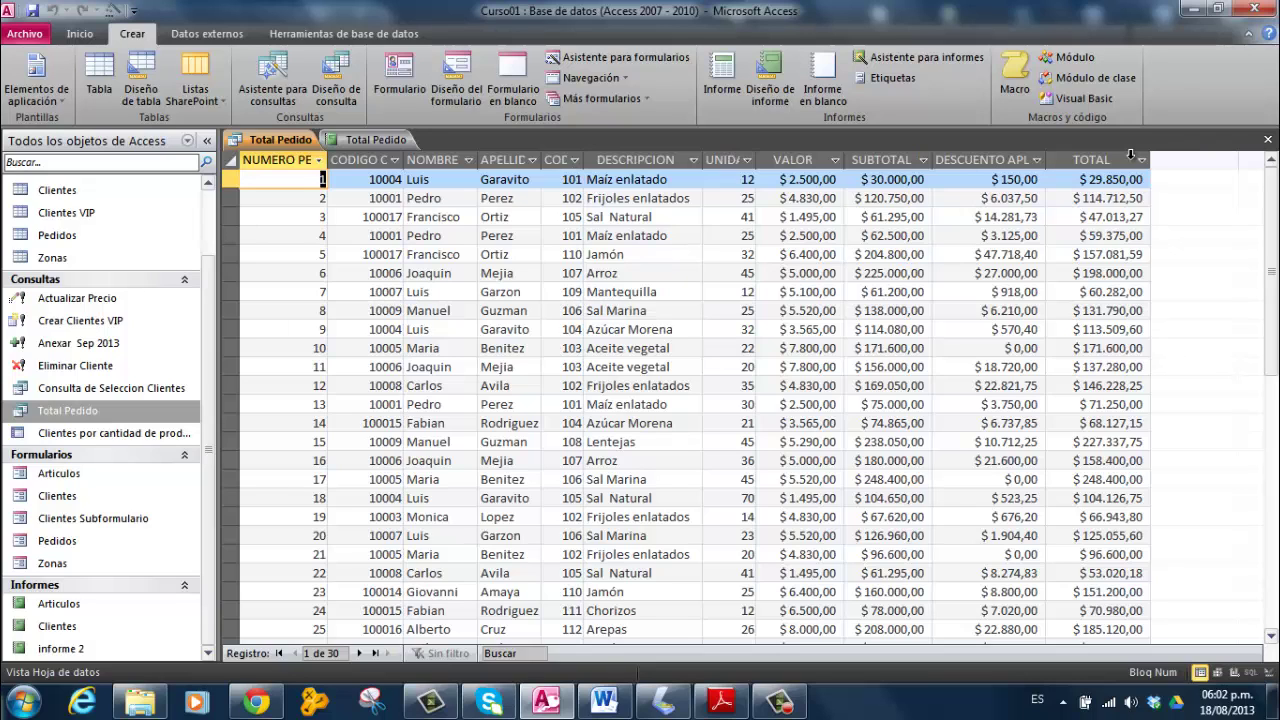
click(366, 142)
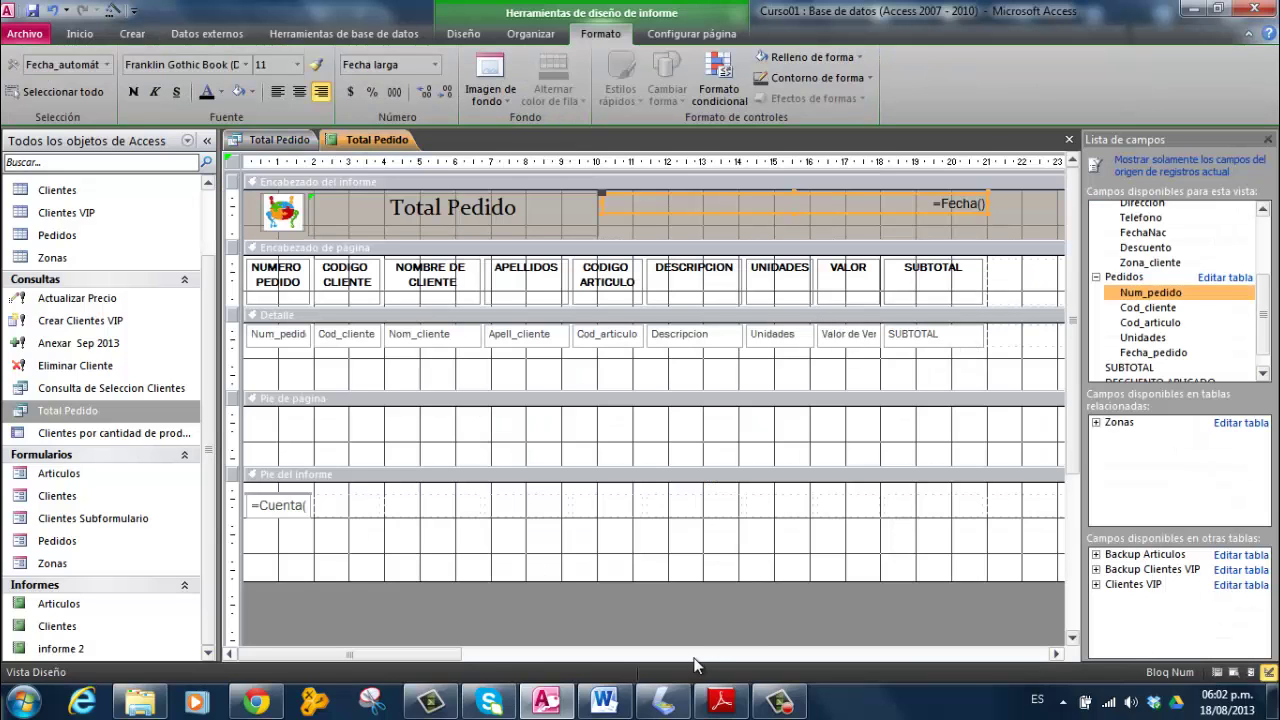
click(1057, 654)
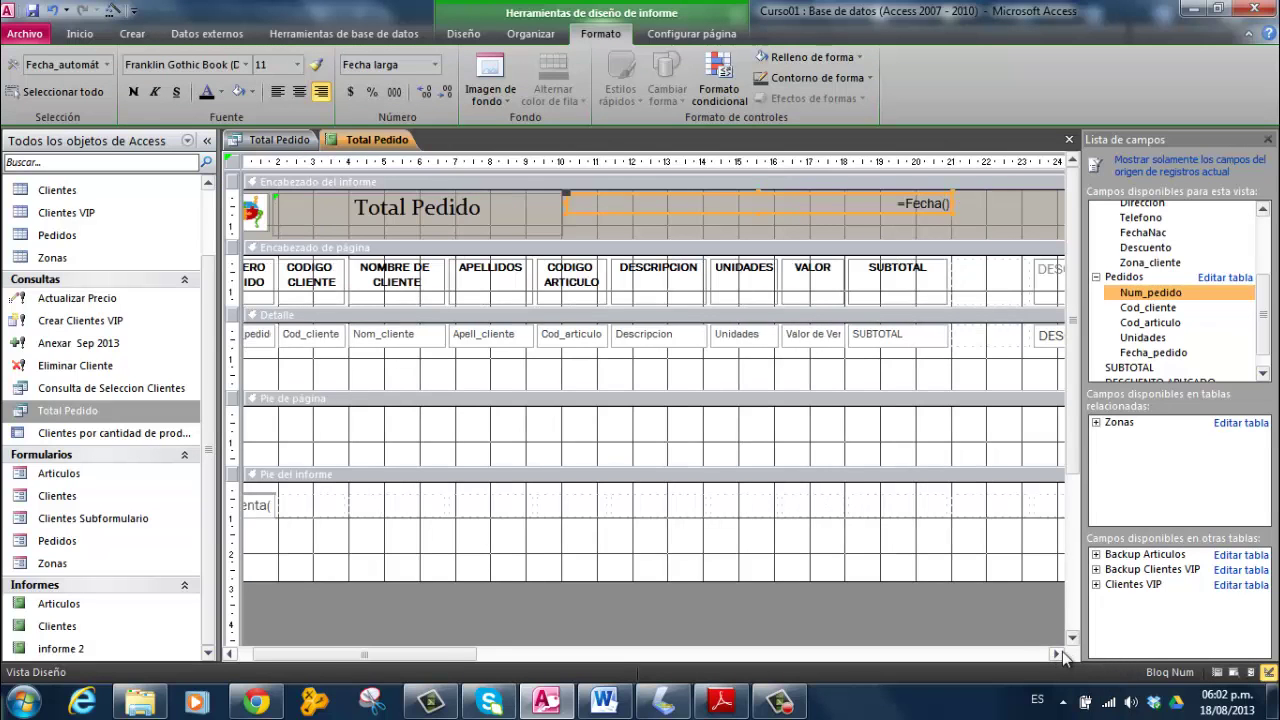
click(1060, 653)
click(1060, 653)
click(1060, 653)
click(1060, 653)
click(1060, 653)
click(1060, 653)
click(1060, 653)
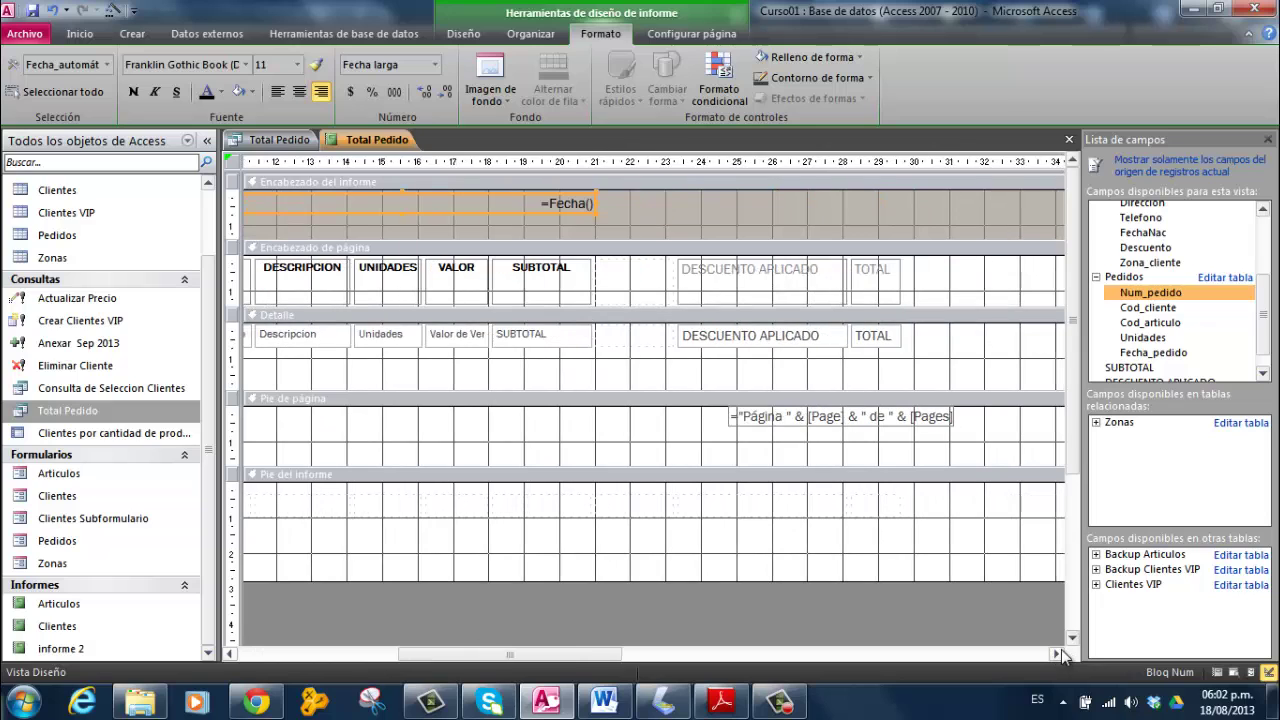
click(753, 341)
shift+click(888, 340)
shift+click(887, 275)
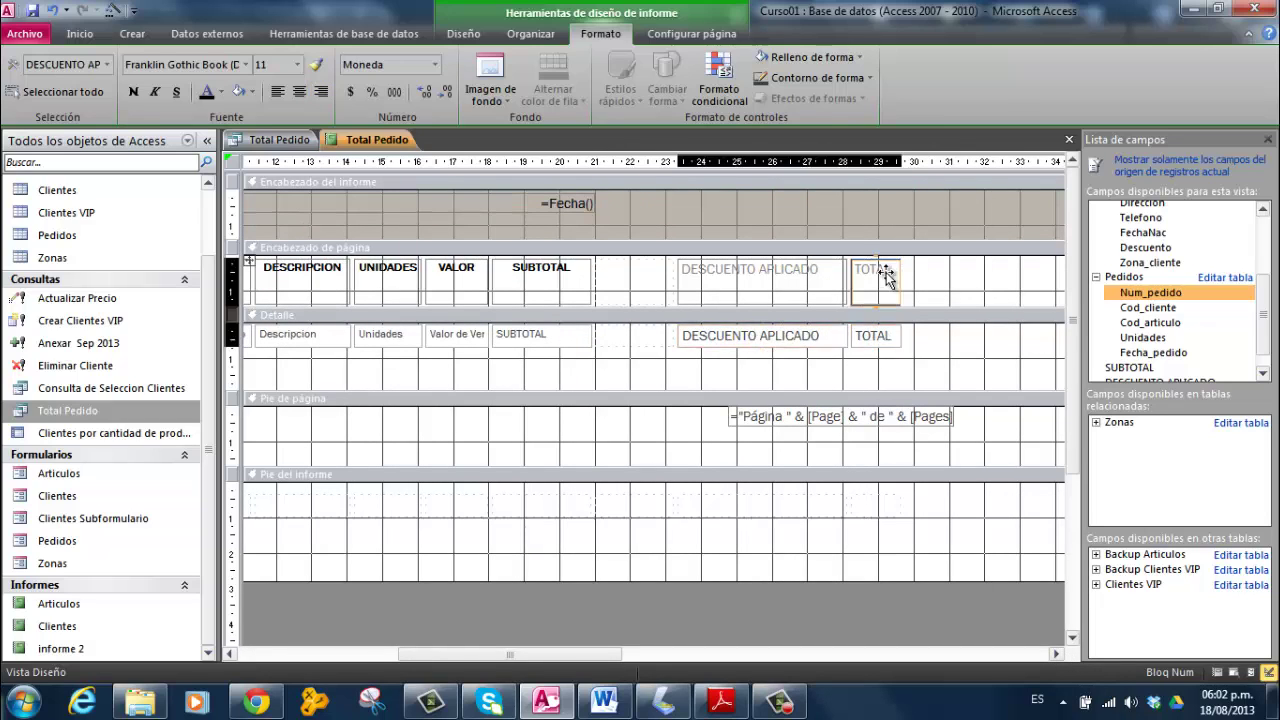
shift+click(752, 277)
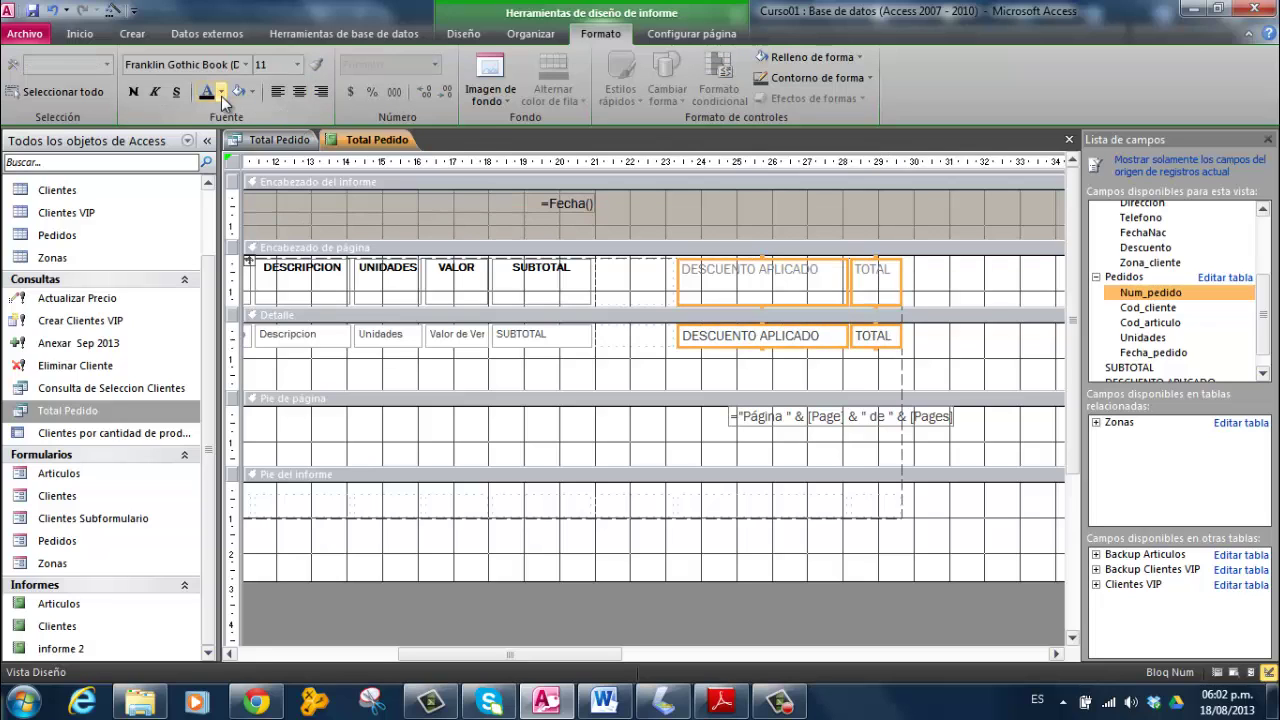
click(297, 64)
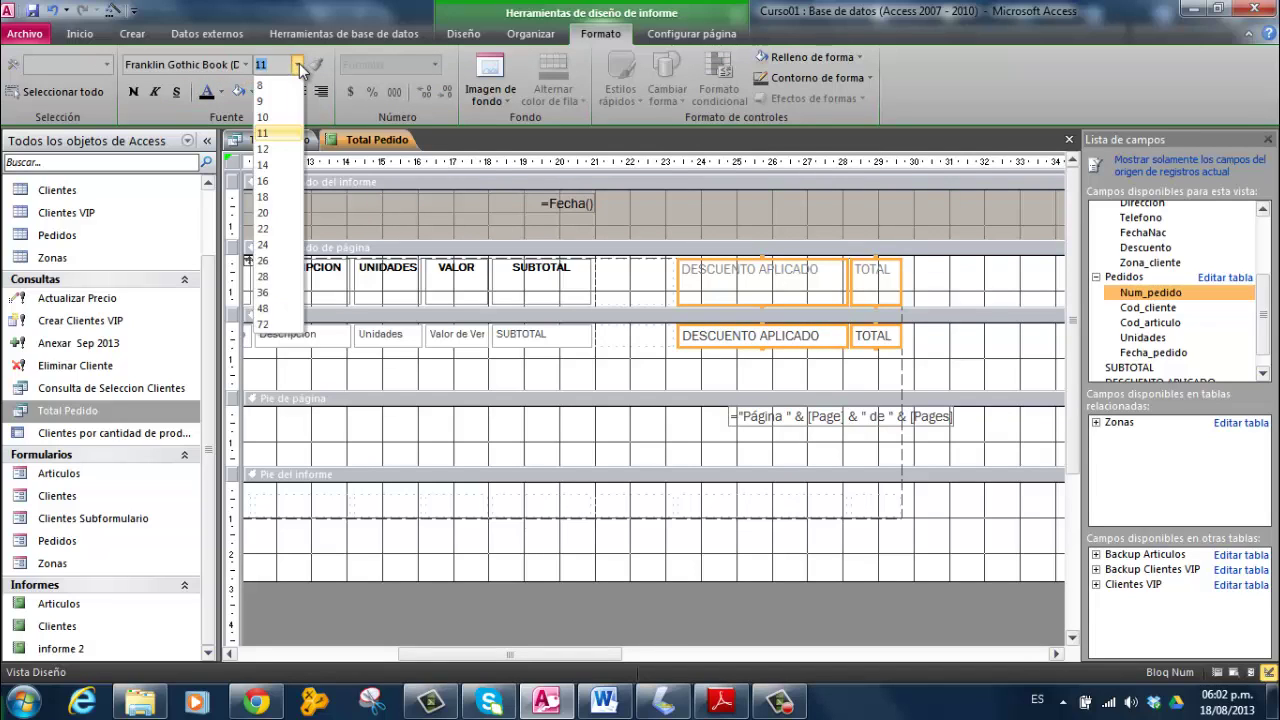
click(262, 101)
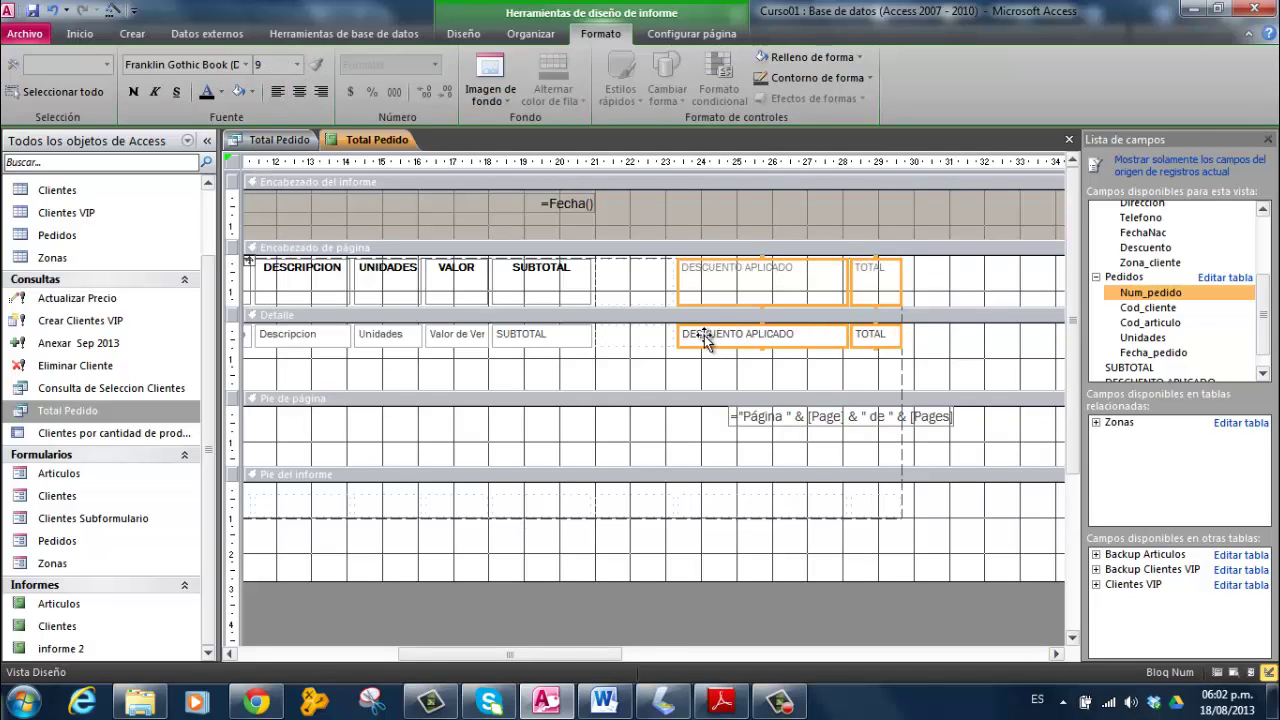
Step: Move the DESCUENTO APLICADO and TOTAL labels and fields next to SUBTOTAL and make their text centred, bold and black
drag(704, 335, 641, 265)
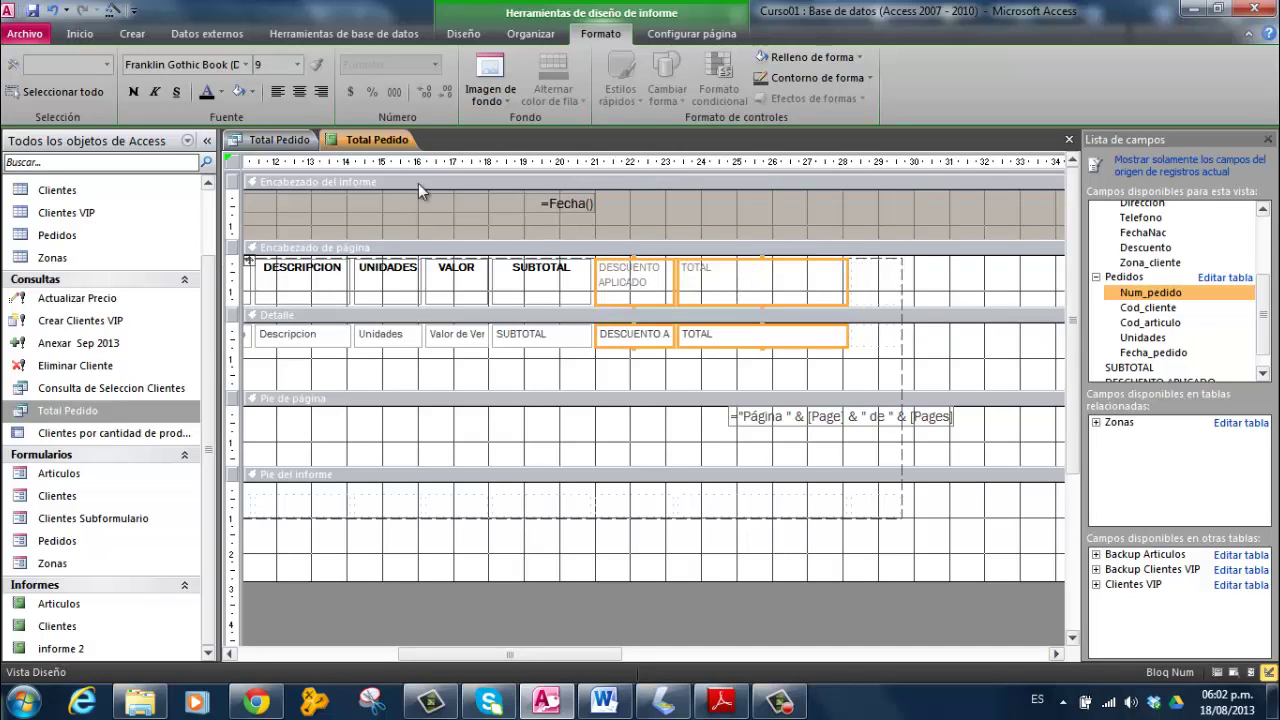
click(299, 92)
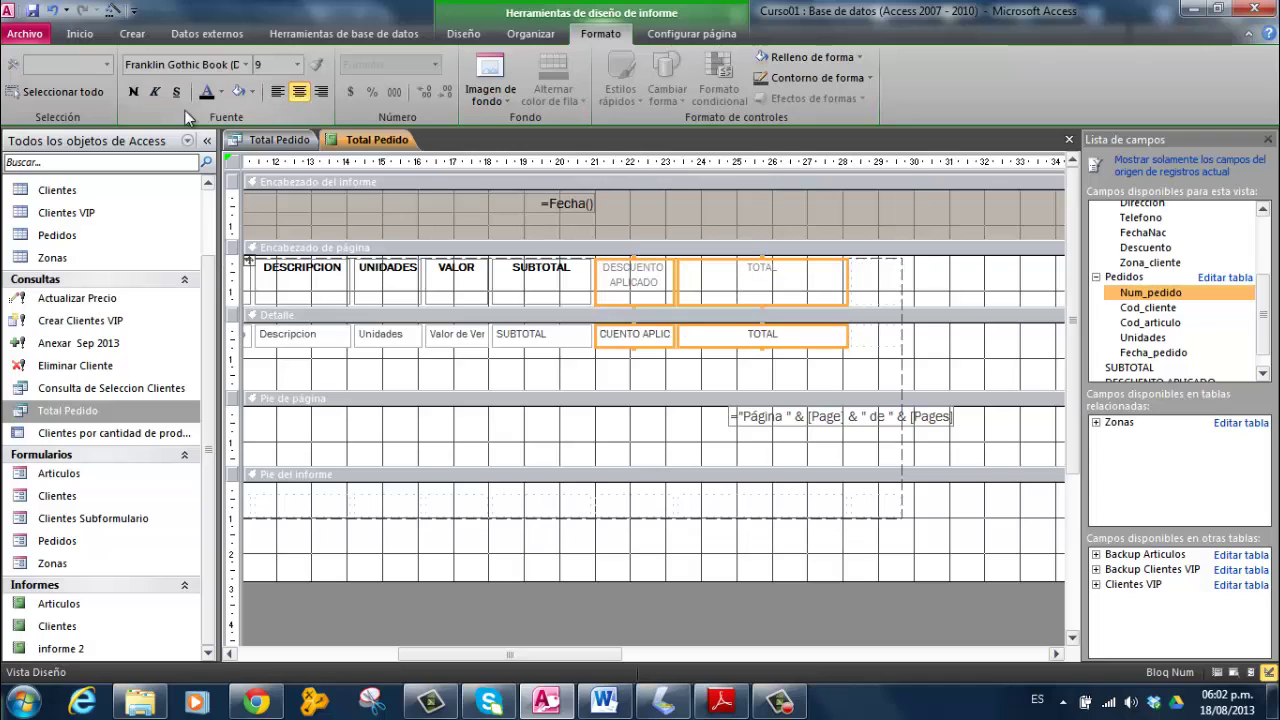
click(133, 92)
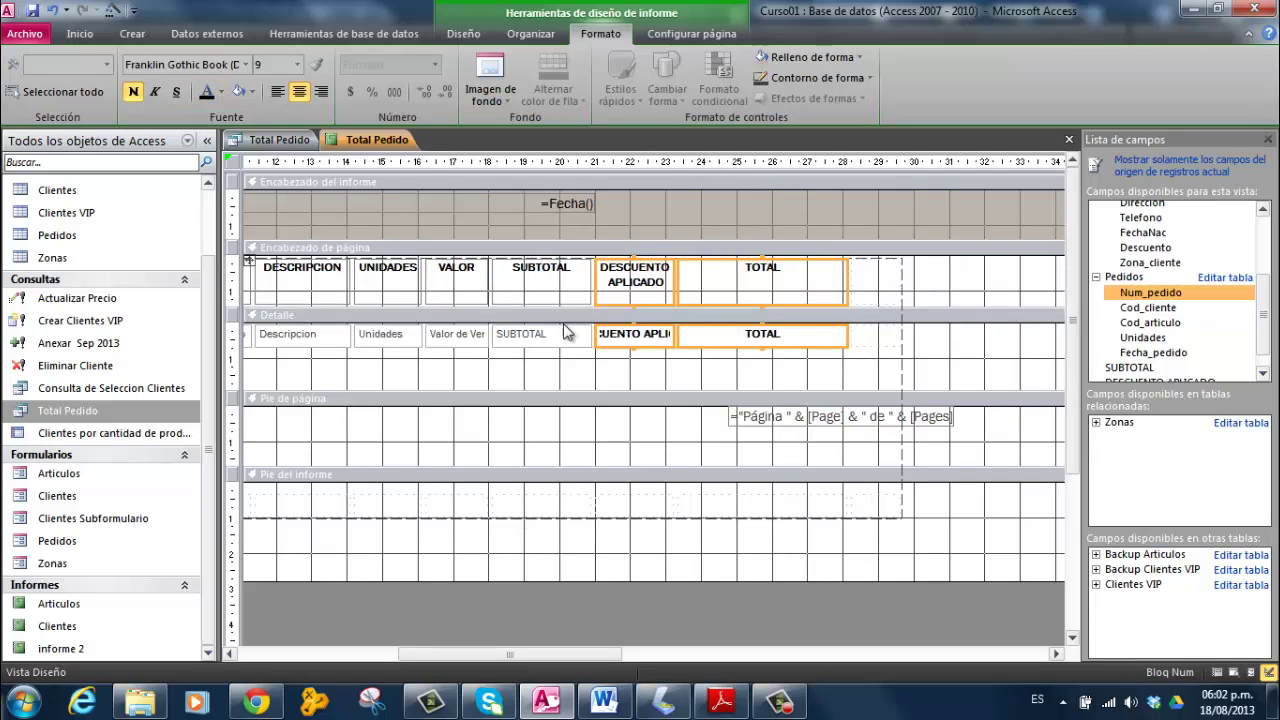
Step: Remove bold from the DESCUENTO APLICADO and TOTAL fields in the detail section
click(630, 362)
click(620, 340)
shift+click(735, 338)
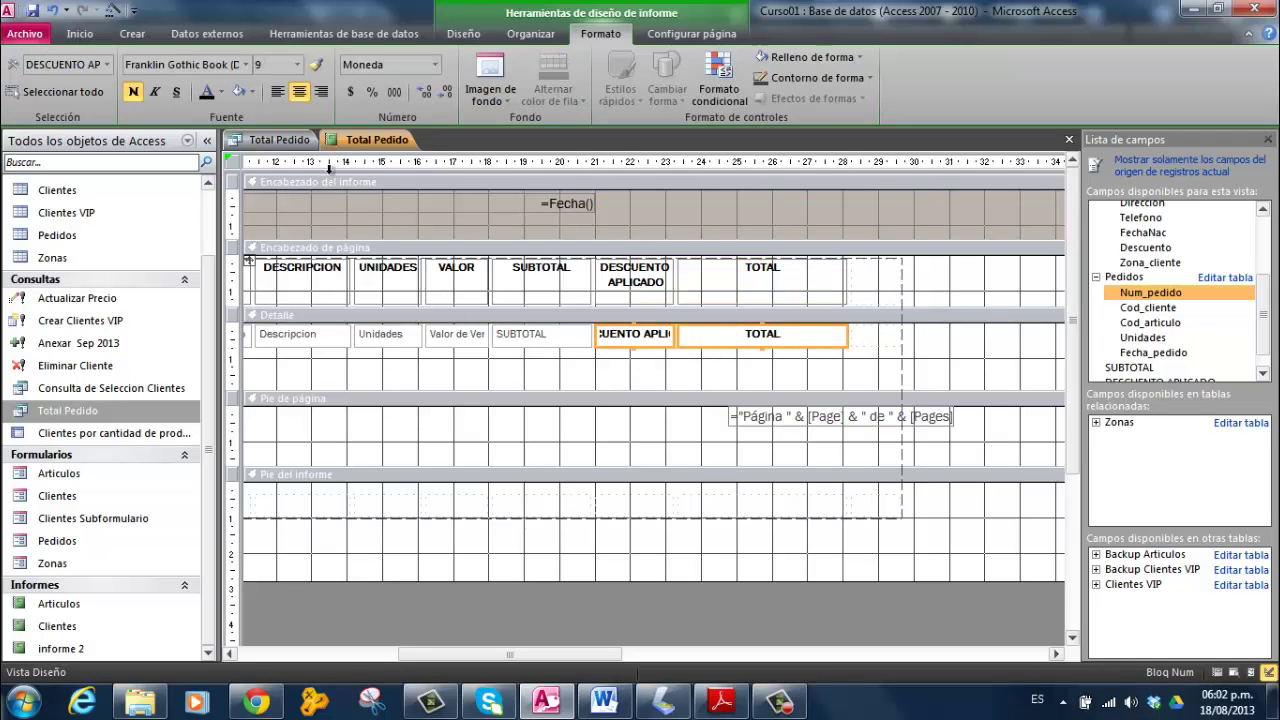
click(133, 91)
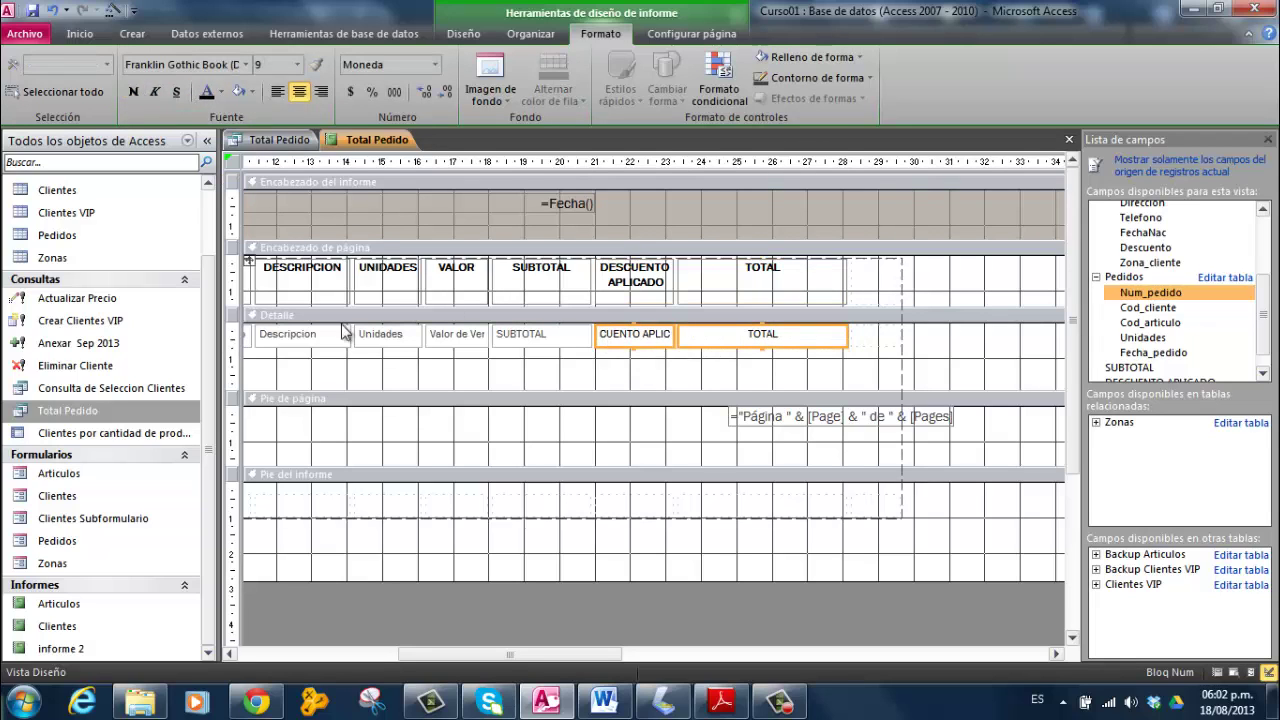
Step: Make the text of all detail section fields black, from Num_pedido through TOTAL
shift+click(535, 333)
shift+click(455, 336)
shift+click(388, 337)
shift+click(308, 340)
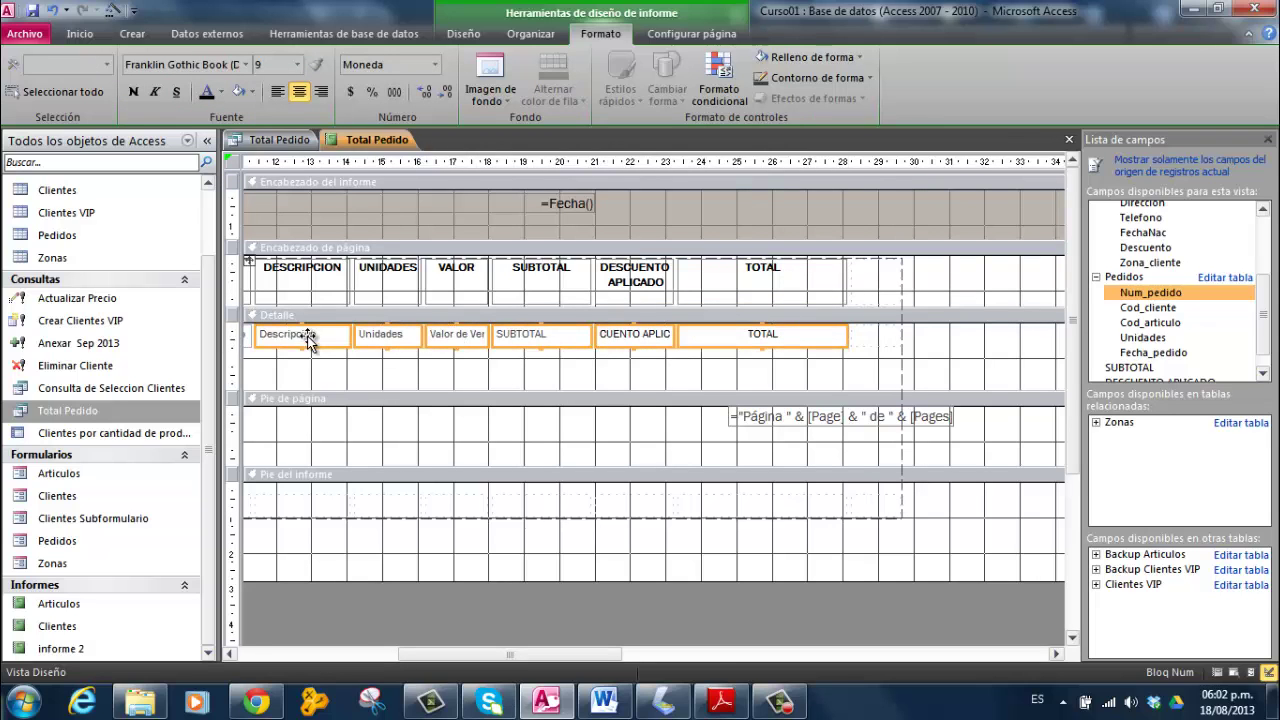
drag(565, 653, 338, 643)
shift+click(279, 337)
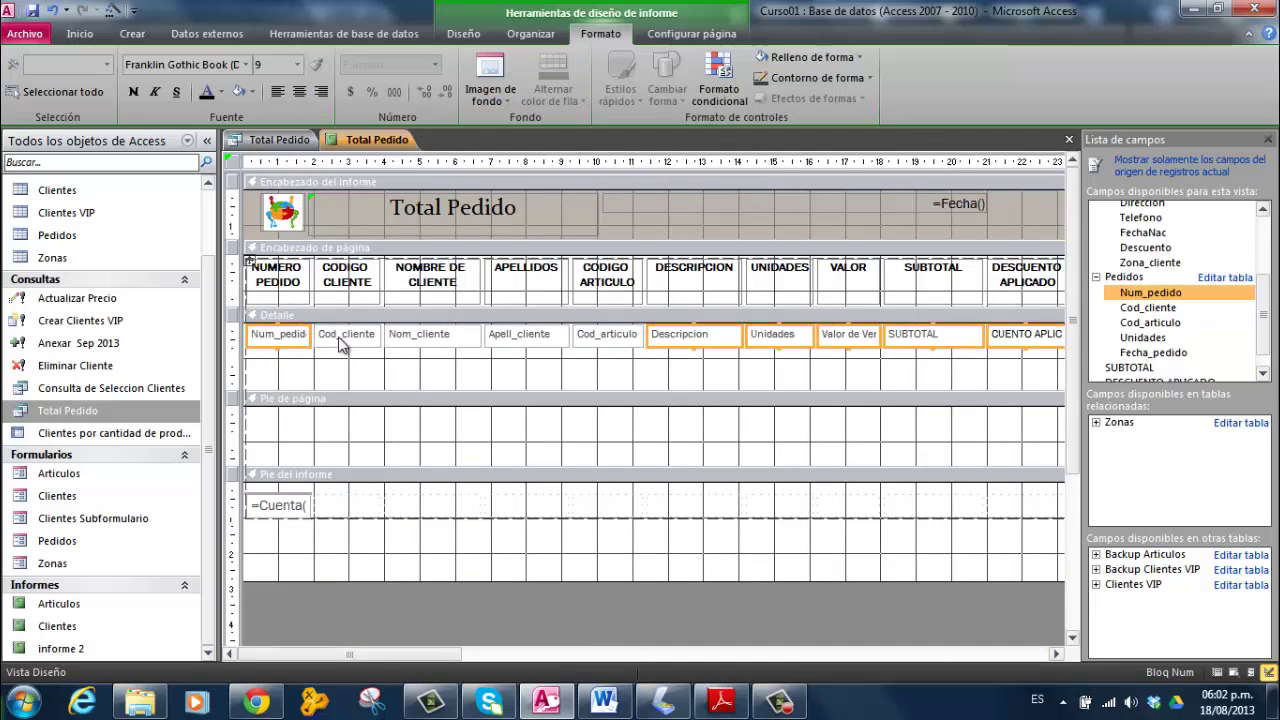
shift+click(342, 338)
shift+click(420, 336)
shift+click(521, 335)
shift+click(606, 336)
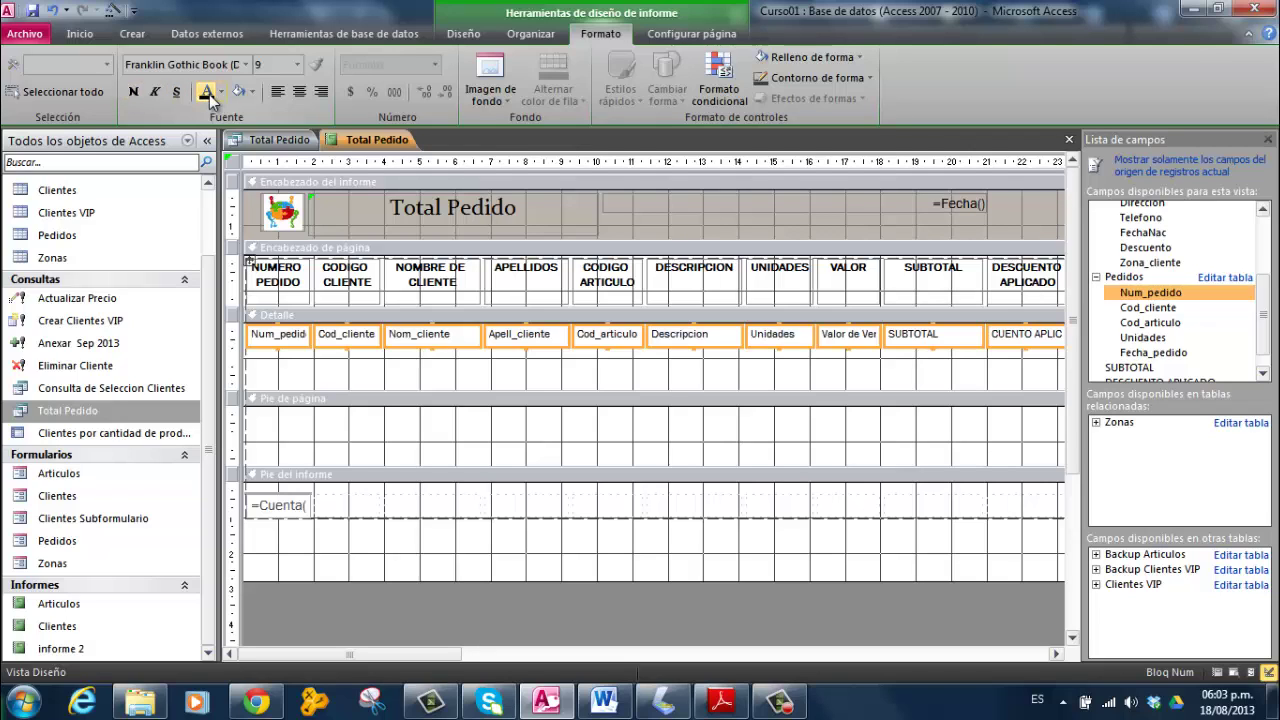
click(517, 388)
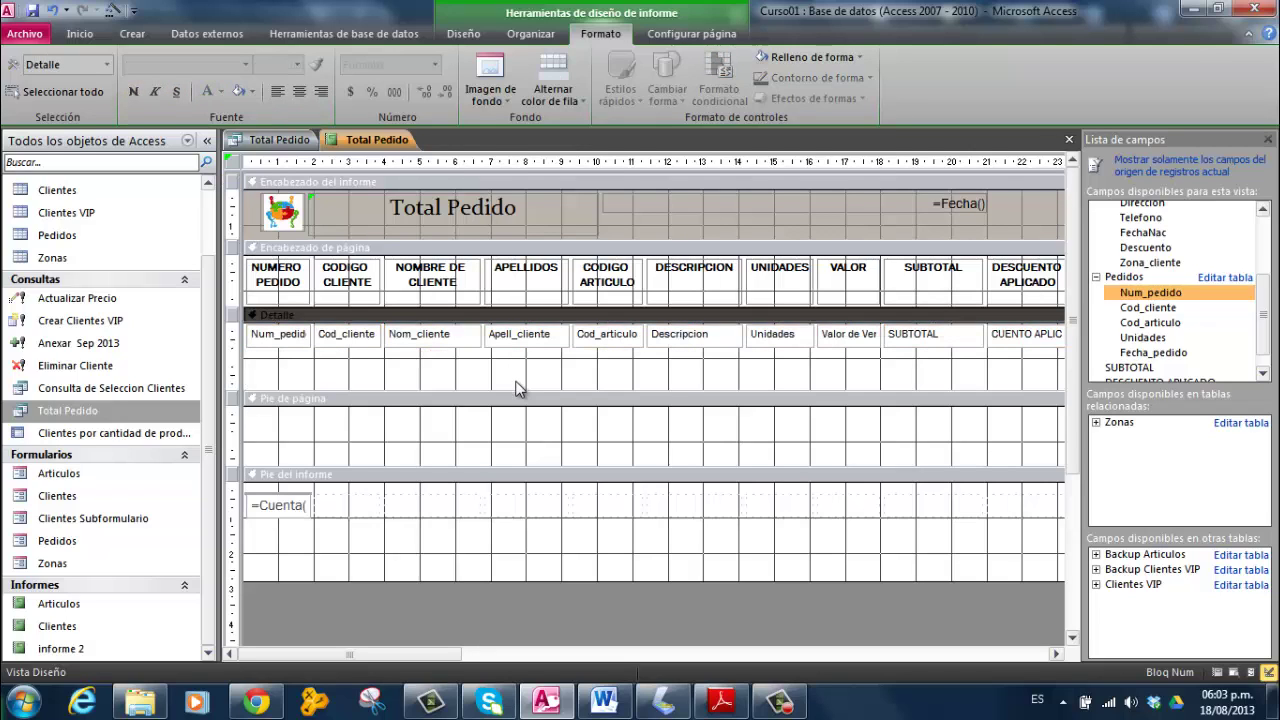
Step: Review the header, column layout and records of the report in Report view, and return to Design view
right_click(372, 140)
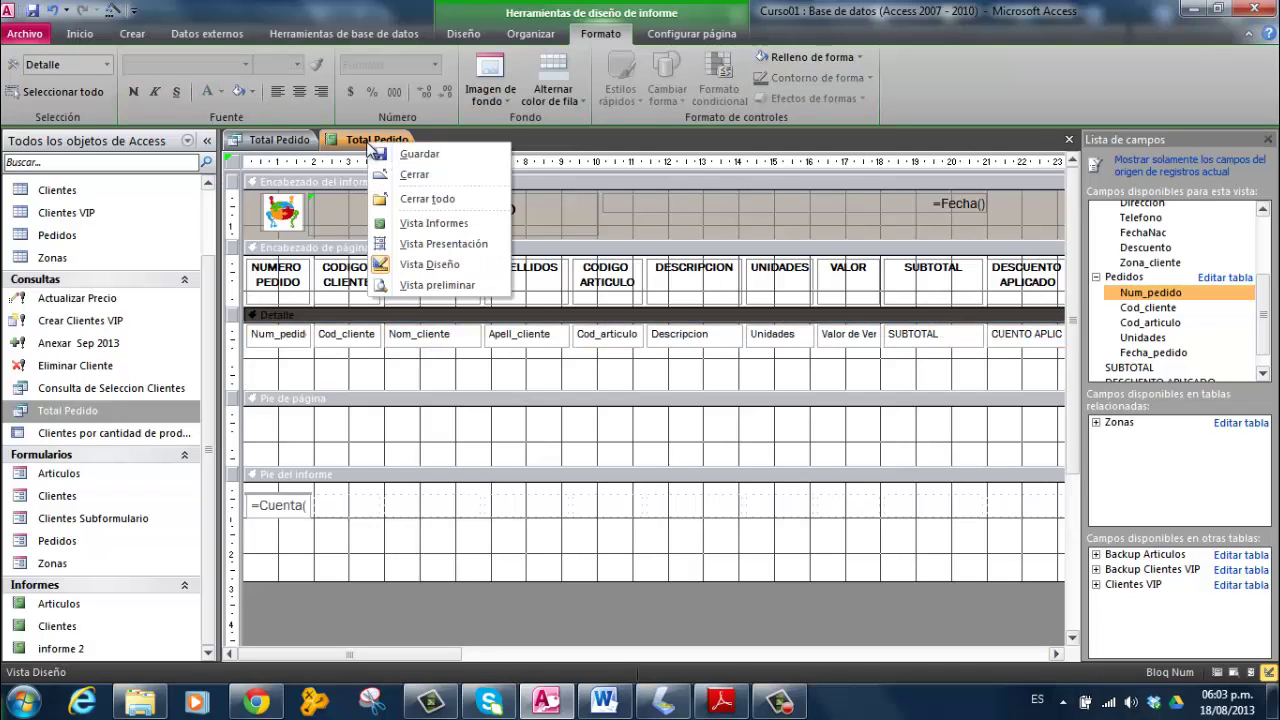
click(418, 224)
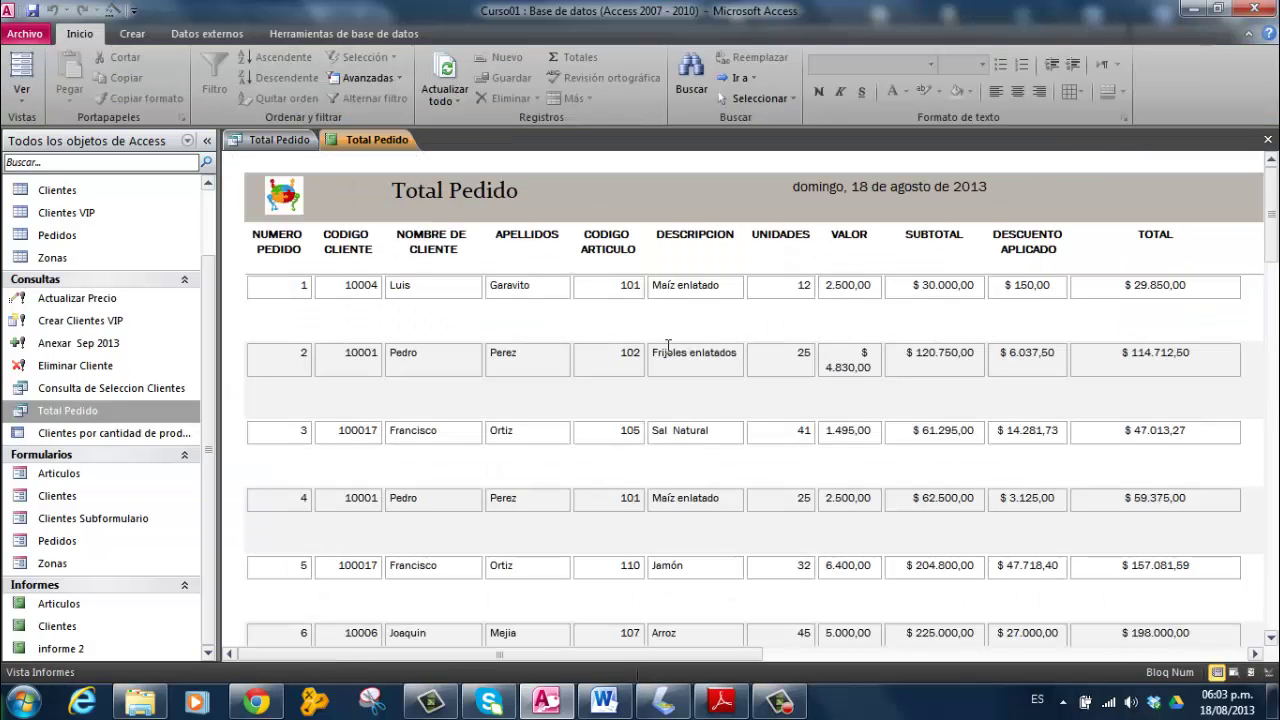
scroll(668, 345, down, 5)
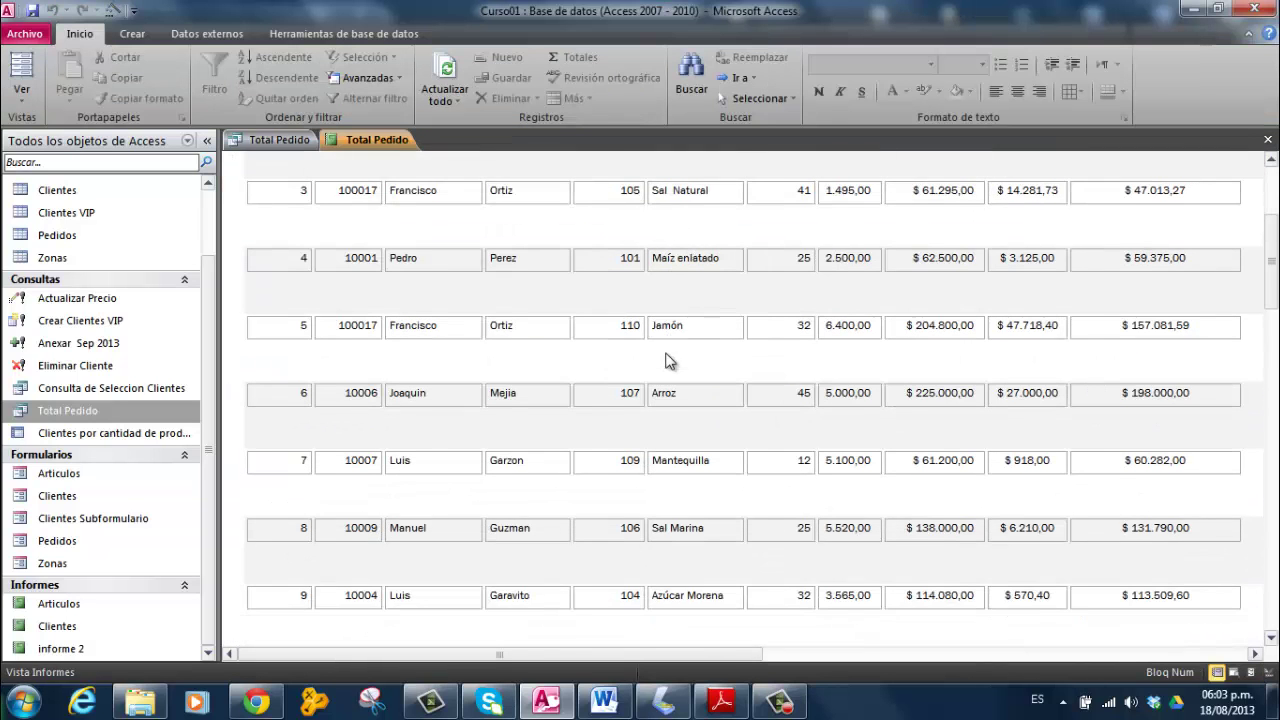
scroll(668, 366, down, 12)
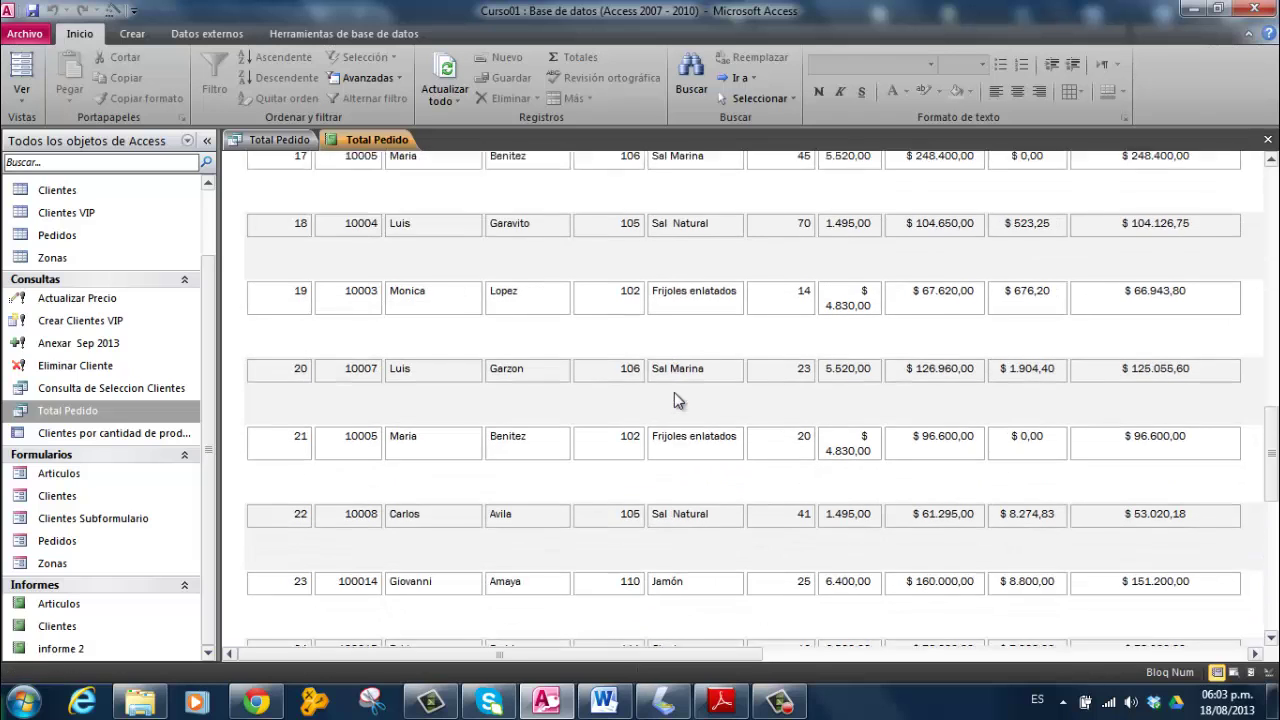
scroll(675, 408, down, 3)
scroll(675, 416, up, 14)
scroll(675, 424, up, 10)
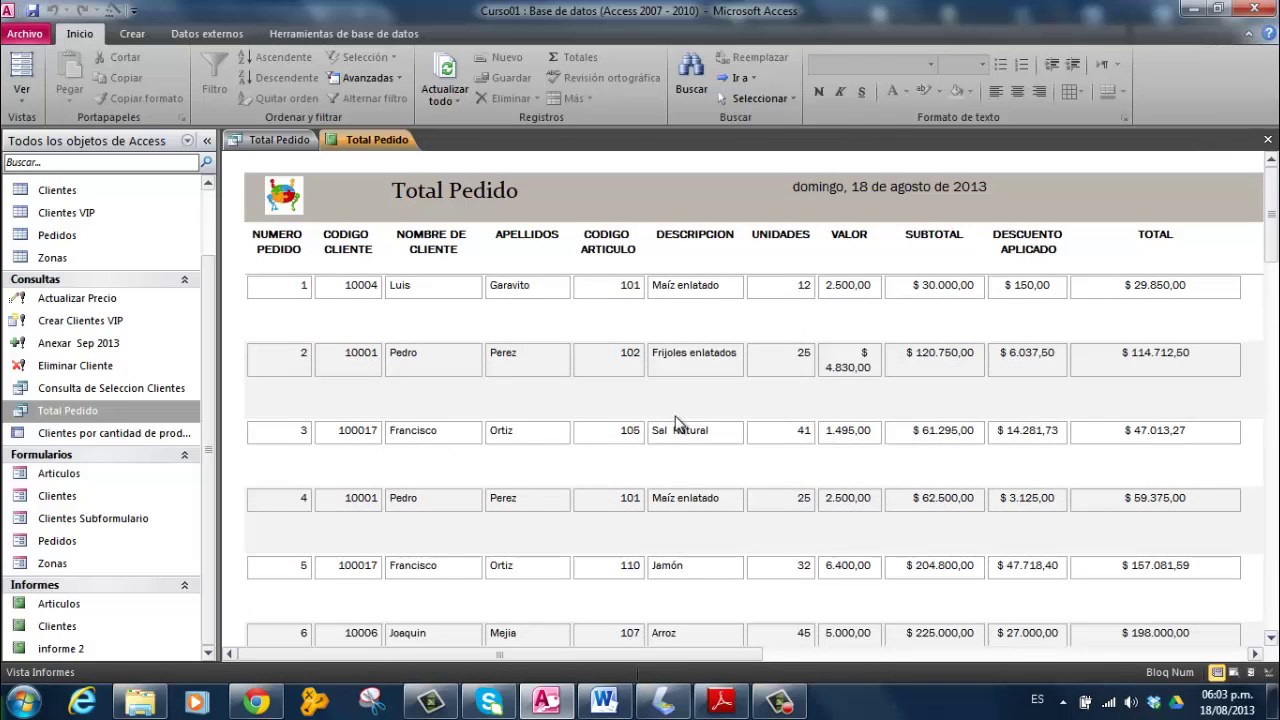
right_click(350, 145)
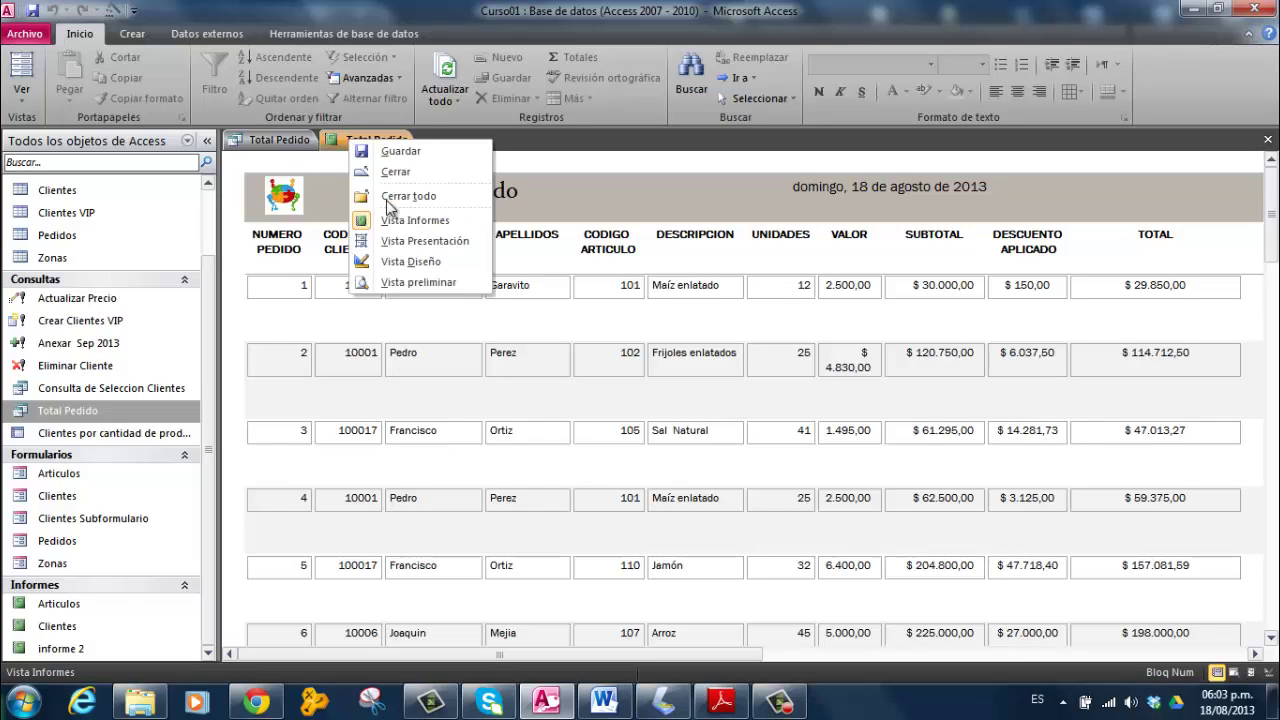
click(410, 271)
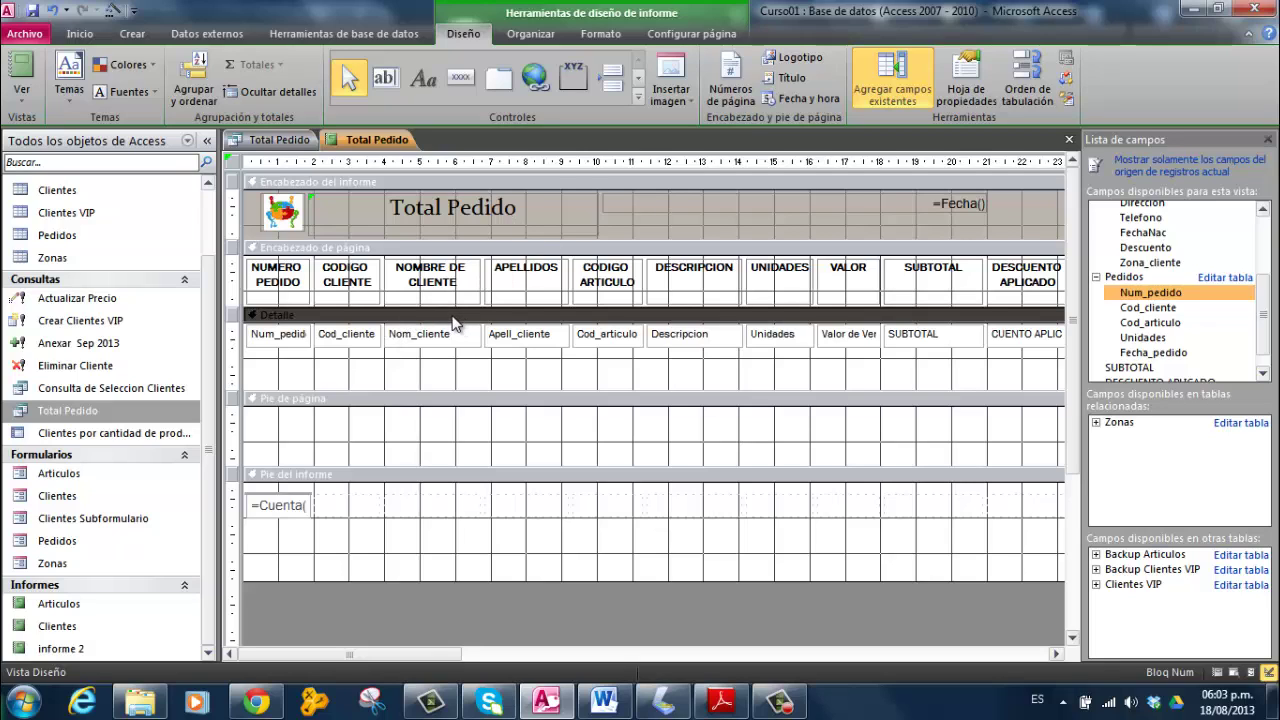
Step: Fill the backgrounds of the page header, report header and page footer sections with the same medium grey
right_click(466, 252)
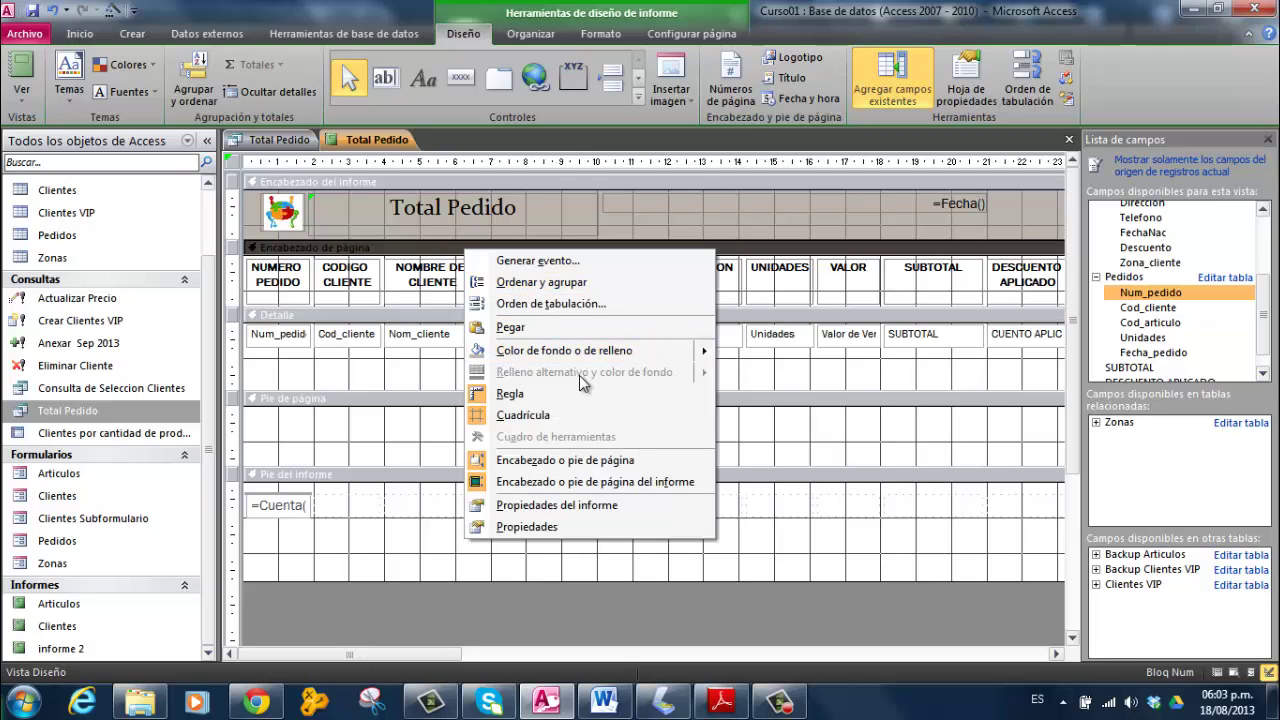
mouse_move(705, 351)
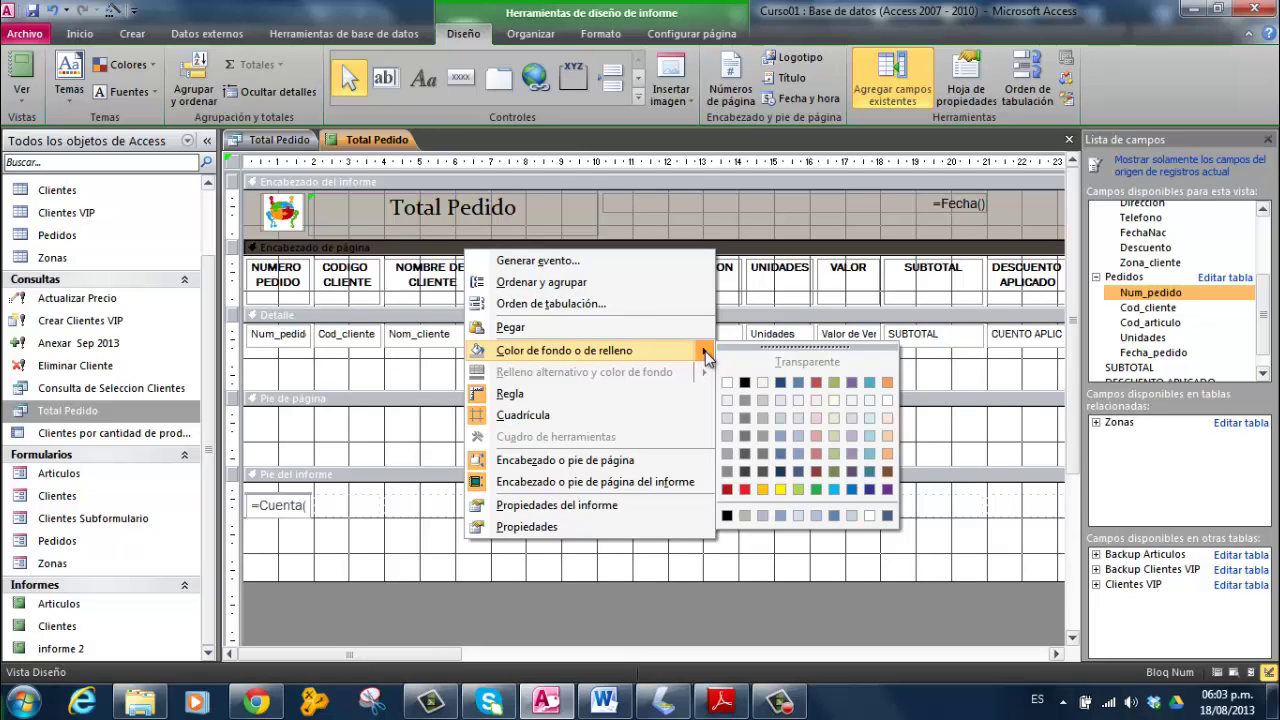
click(747, 401)
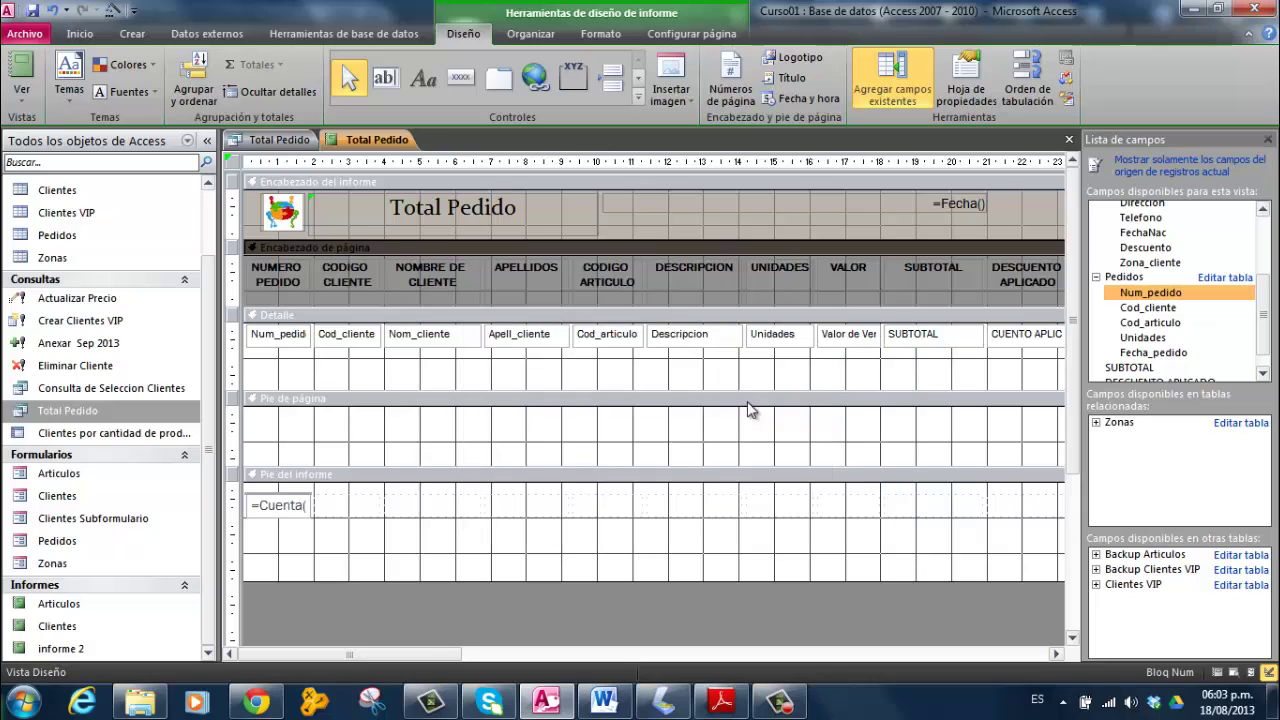
right_click(1015, 206)
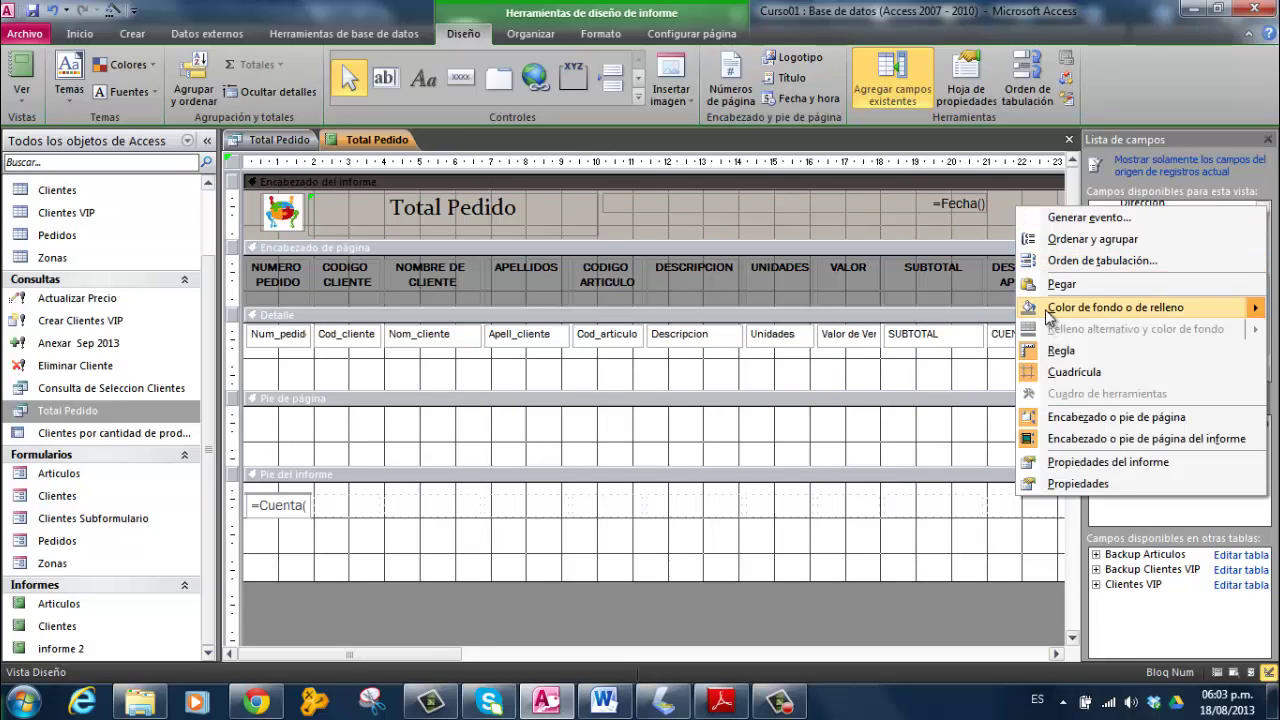
click(1046, 311)
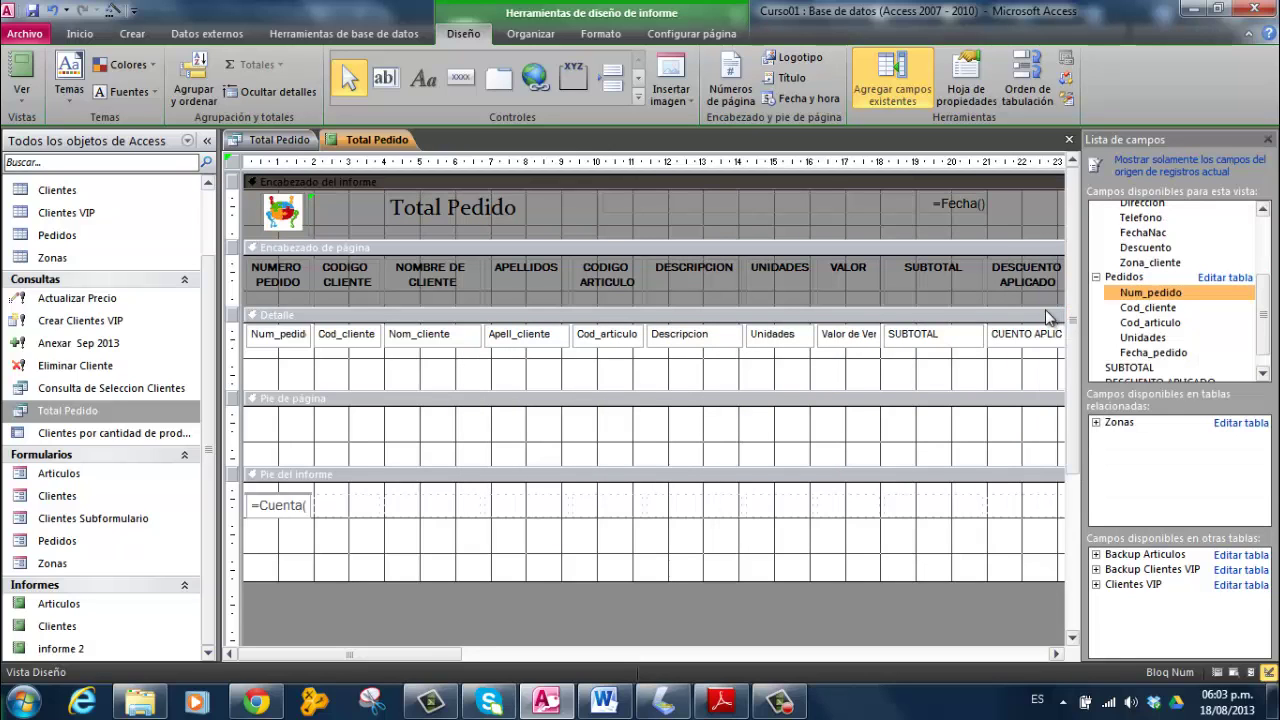
click(463, 449)
right_click(516, 420)
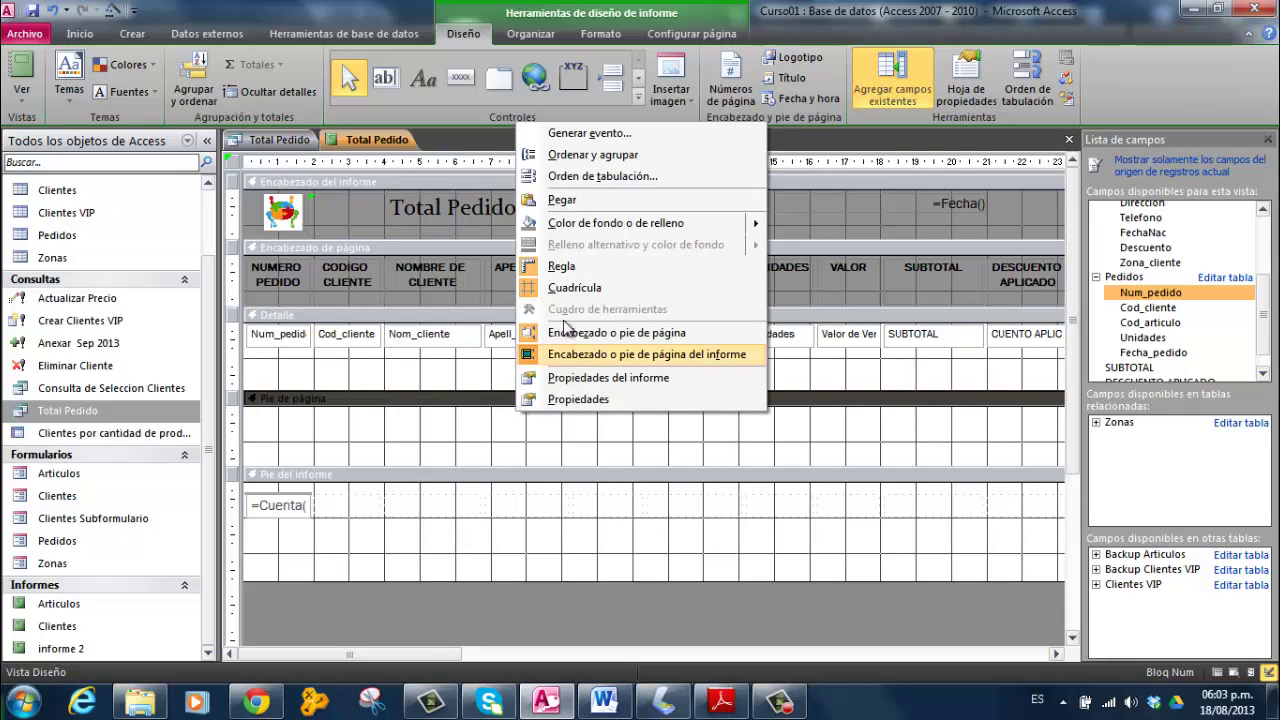
click(580, 224)
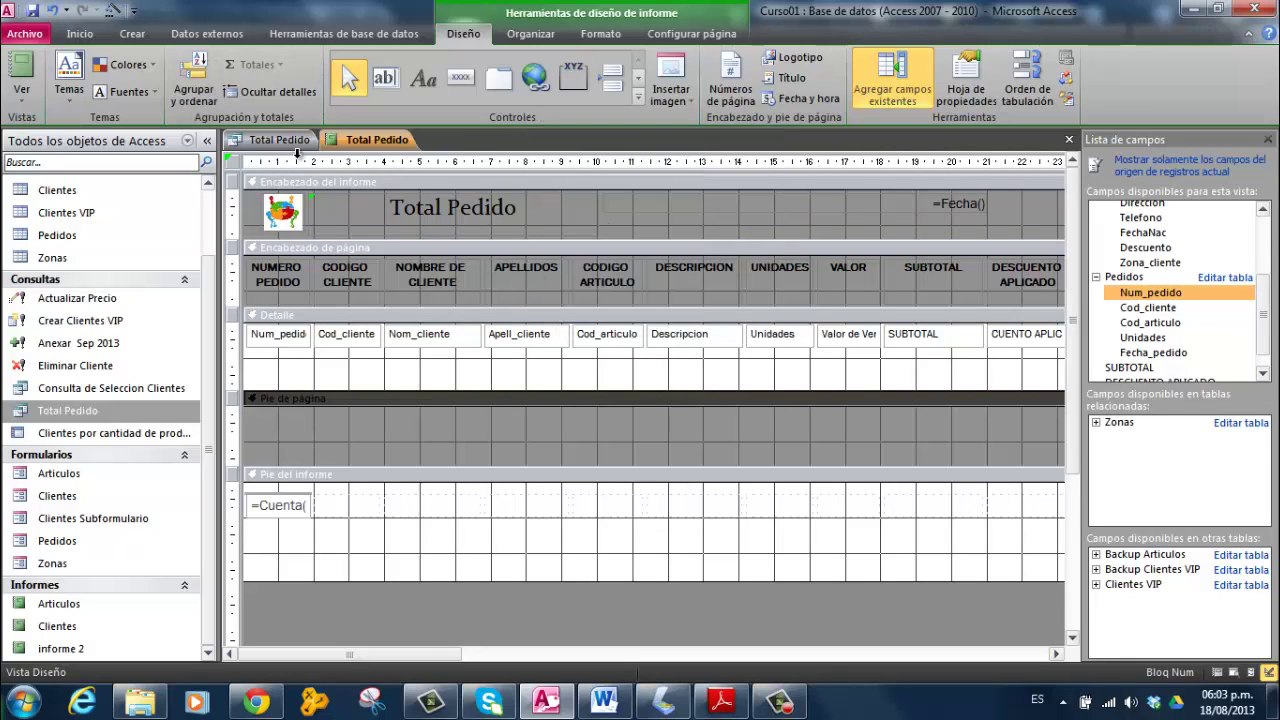
Step: Align the text of all detail section fields, from Num_pedido through TOTAL, uniformly to the left
click(449, 508)
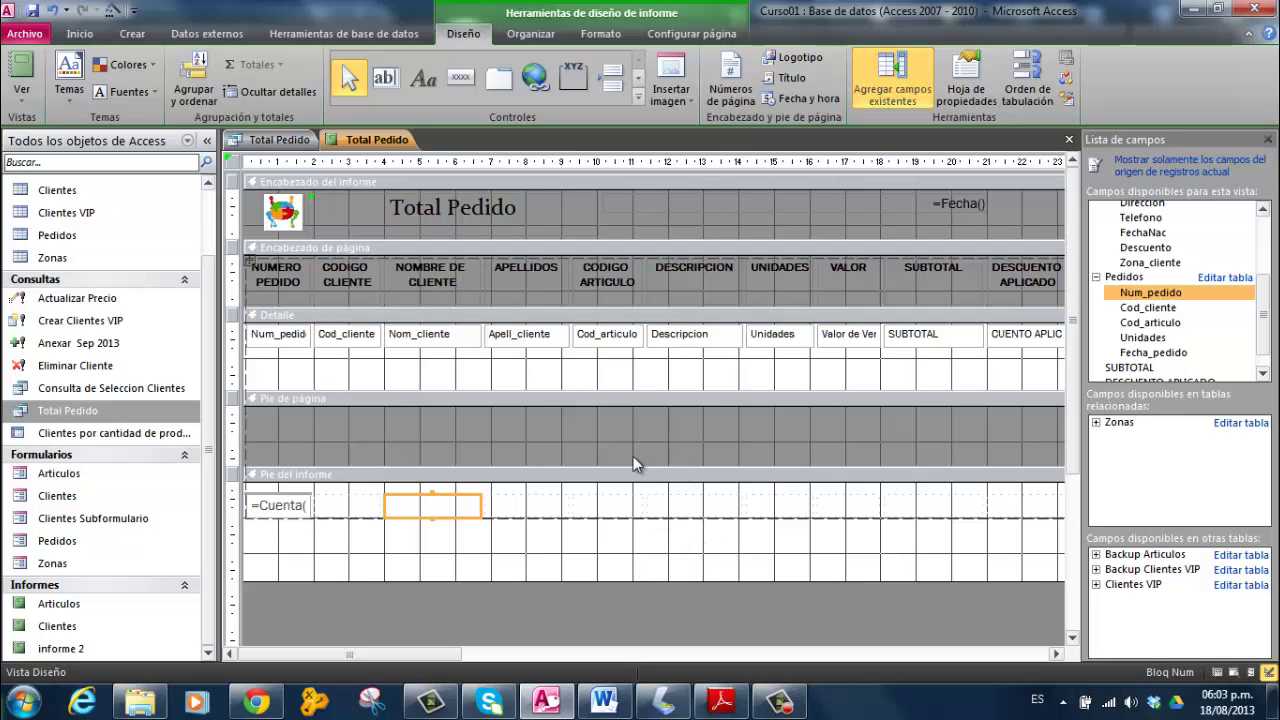
click(285, 337)
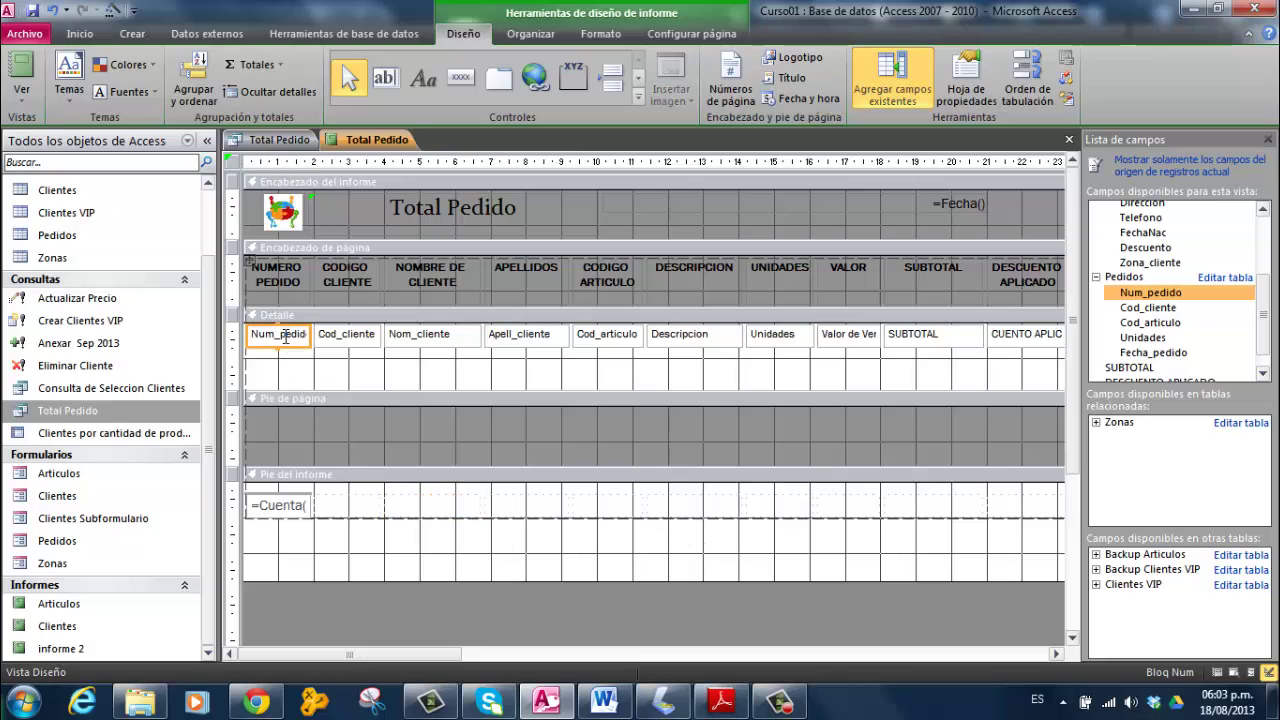
shift+click(322, 338)
shift+click(452, 340)
shift+click(538, 342)
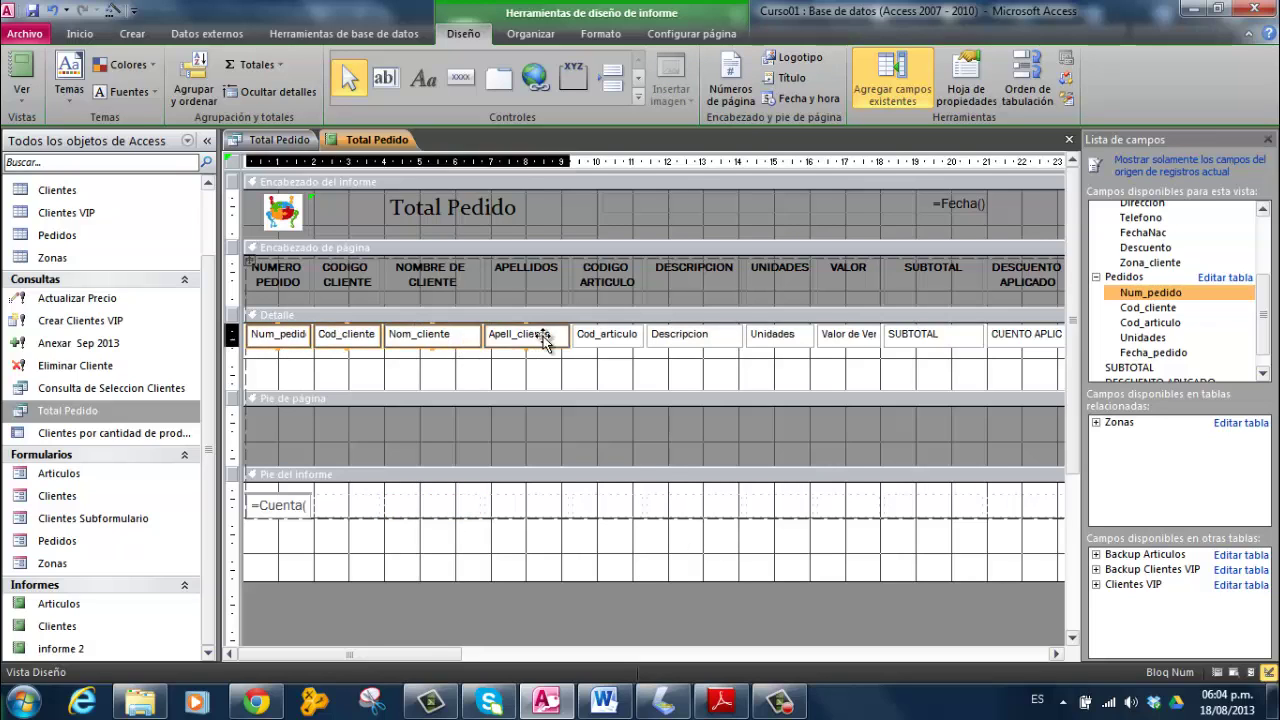
shift+click(610, 340)
shift+click(680, 340)
shift+click(768, 336)
shift+click(848, 336)
shift+click(910, 336)
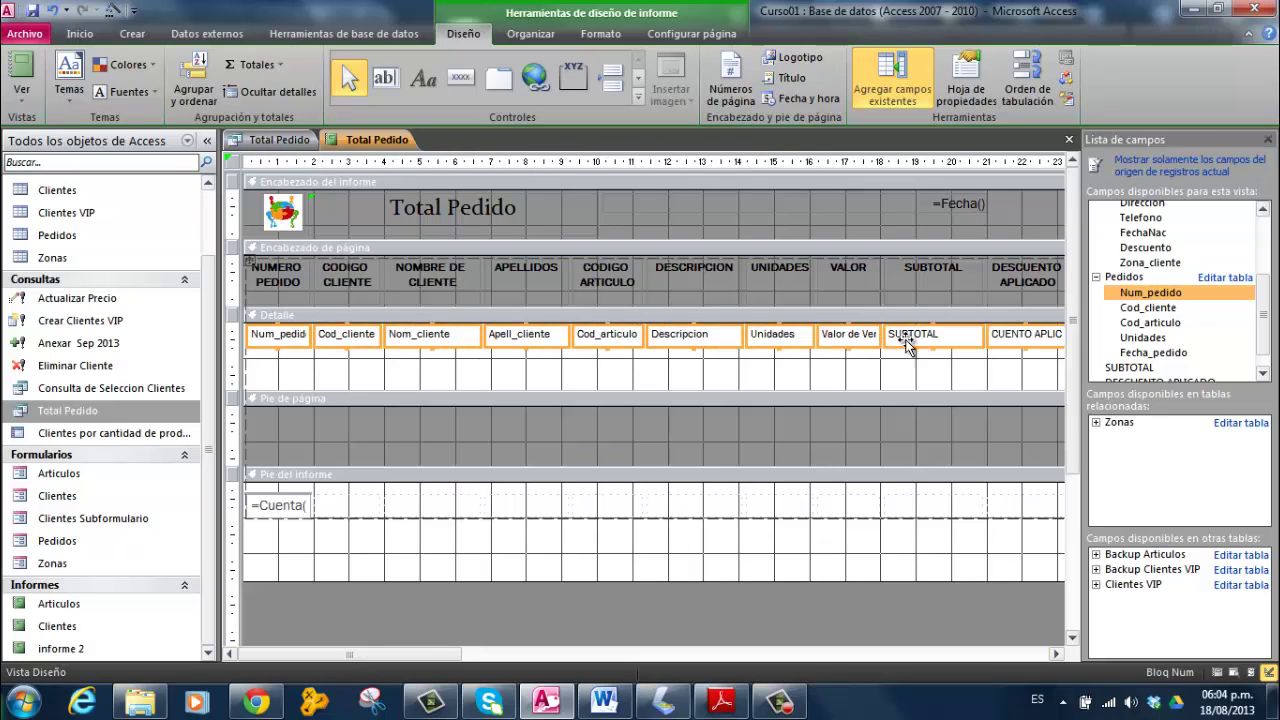
drag(436, 656, 620, 663)
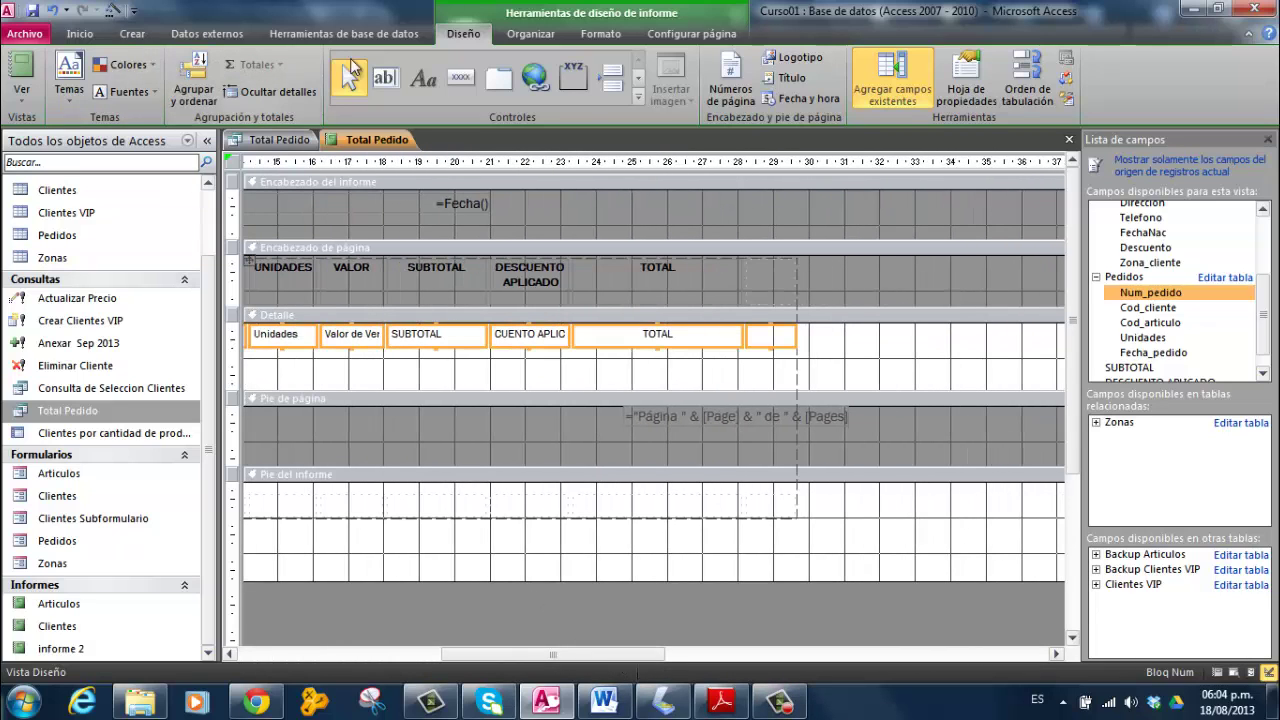
click(598, 36)
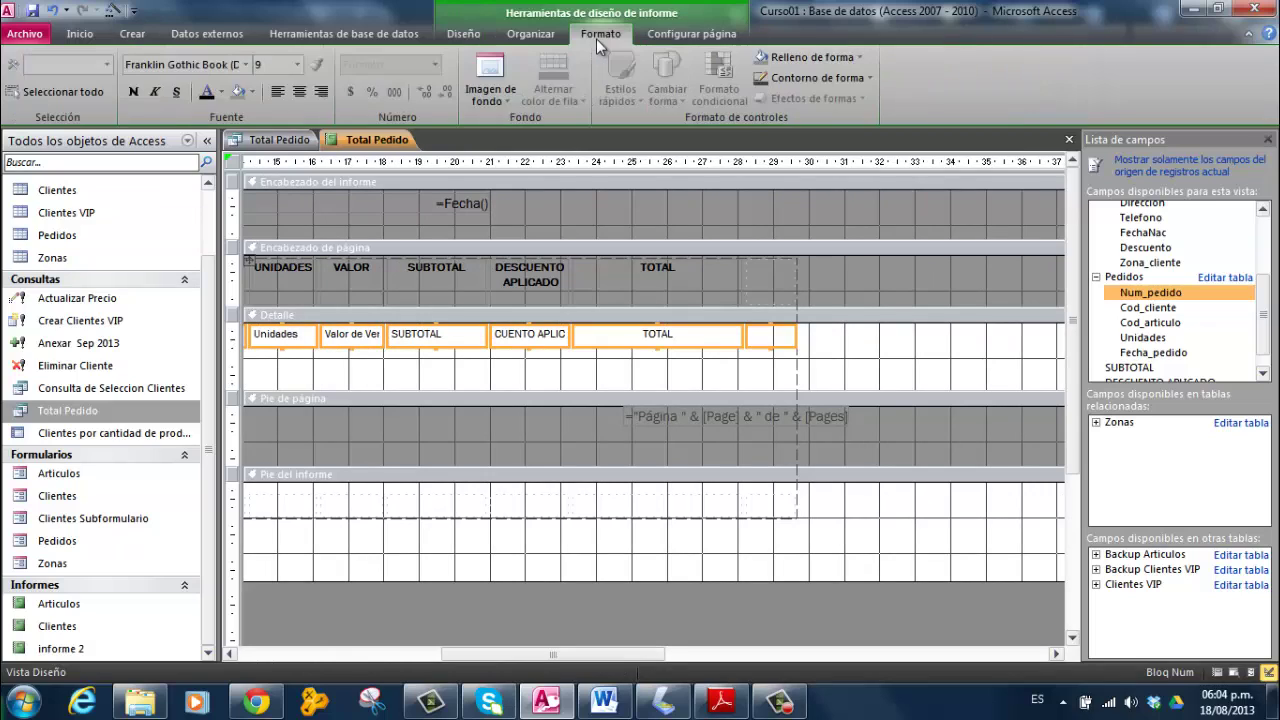
click(300, 91)
Step: Delete the empty layout column beside TOTAL across all report sections
click(770, 282)
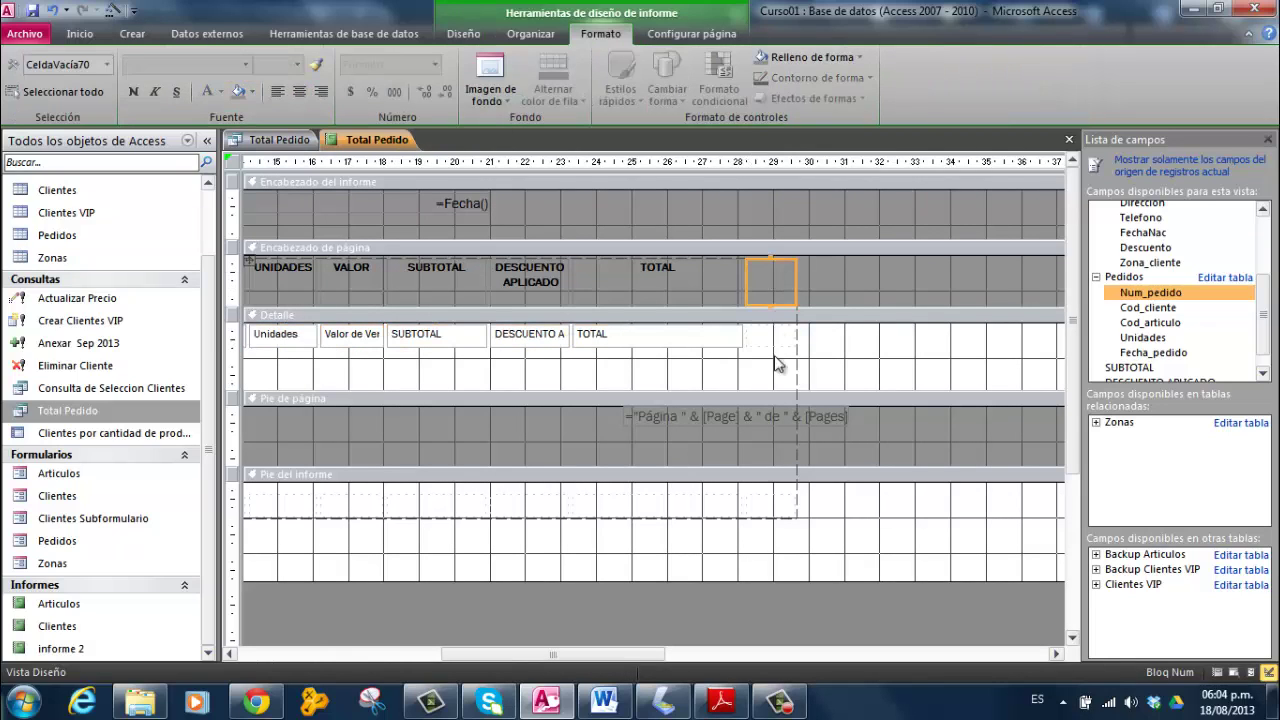
click(530, 33)
click(450, 81)
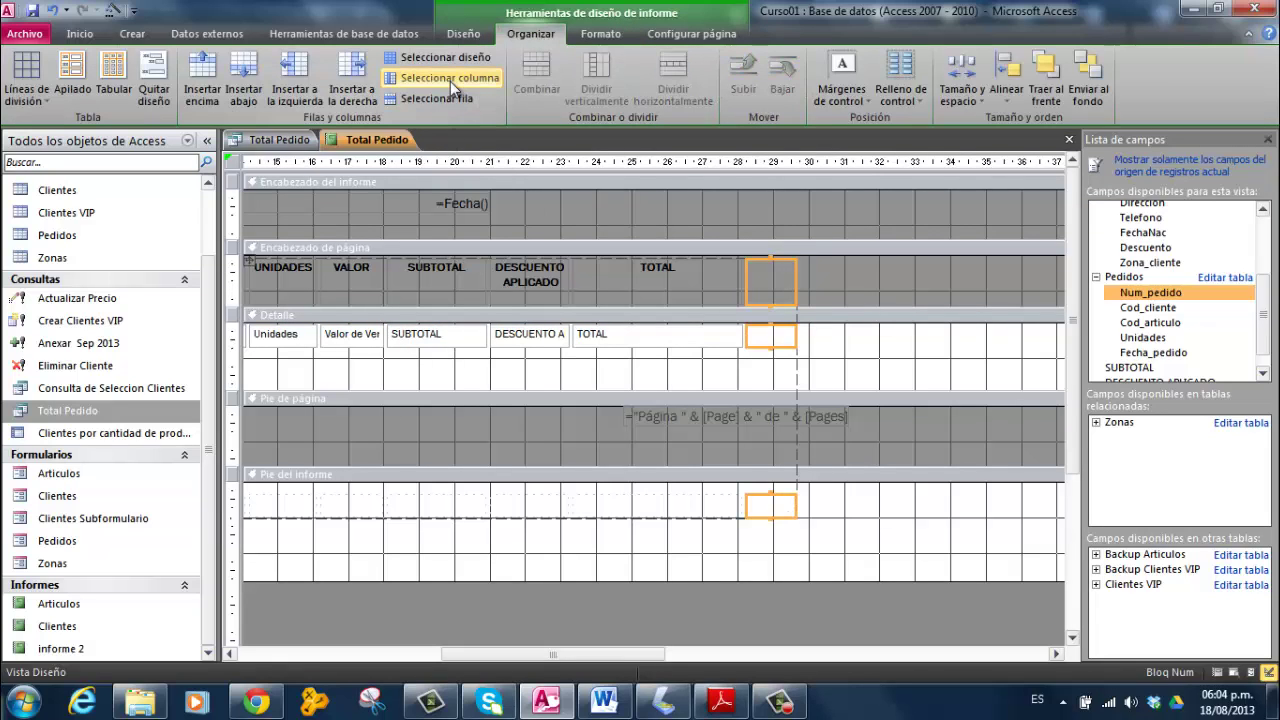
right_click(767, 286)
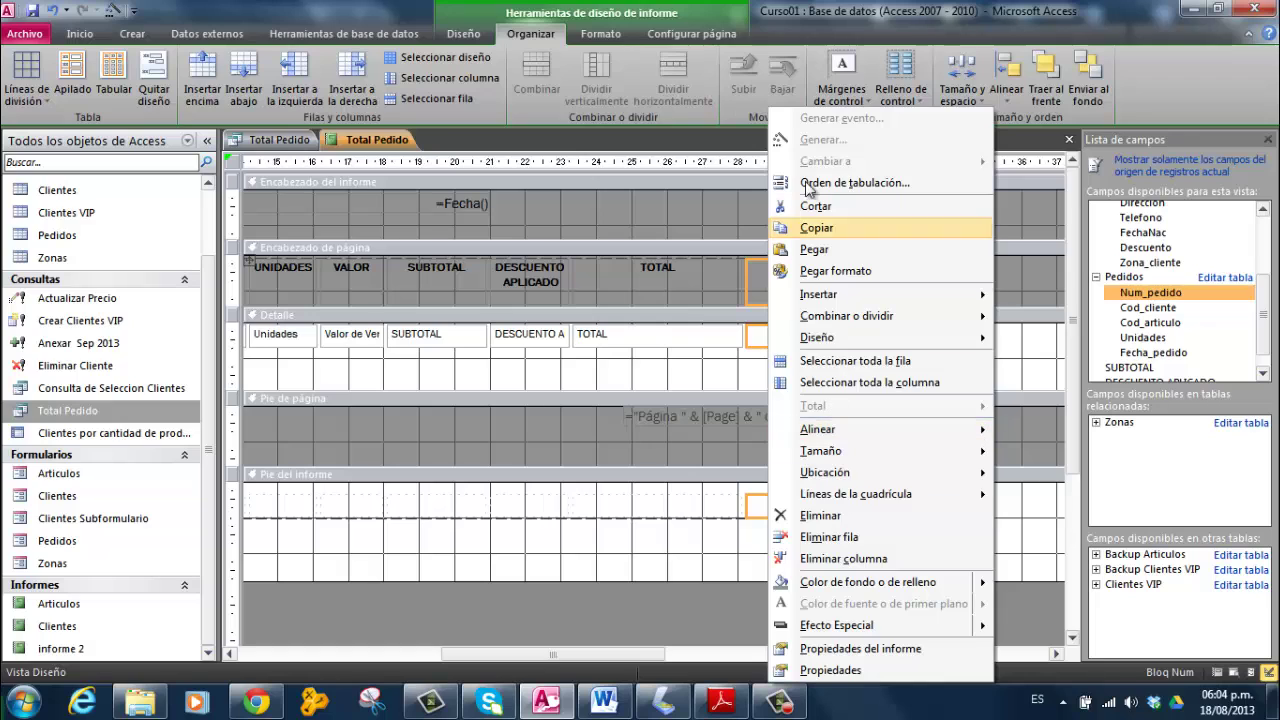
click(818, 515)
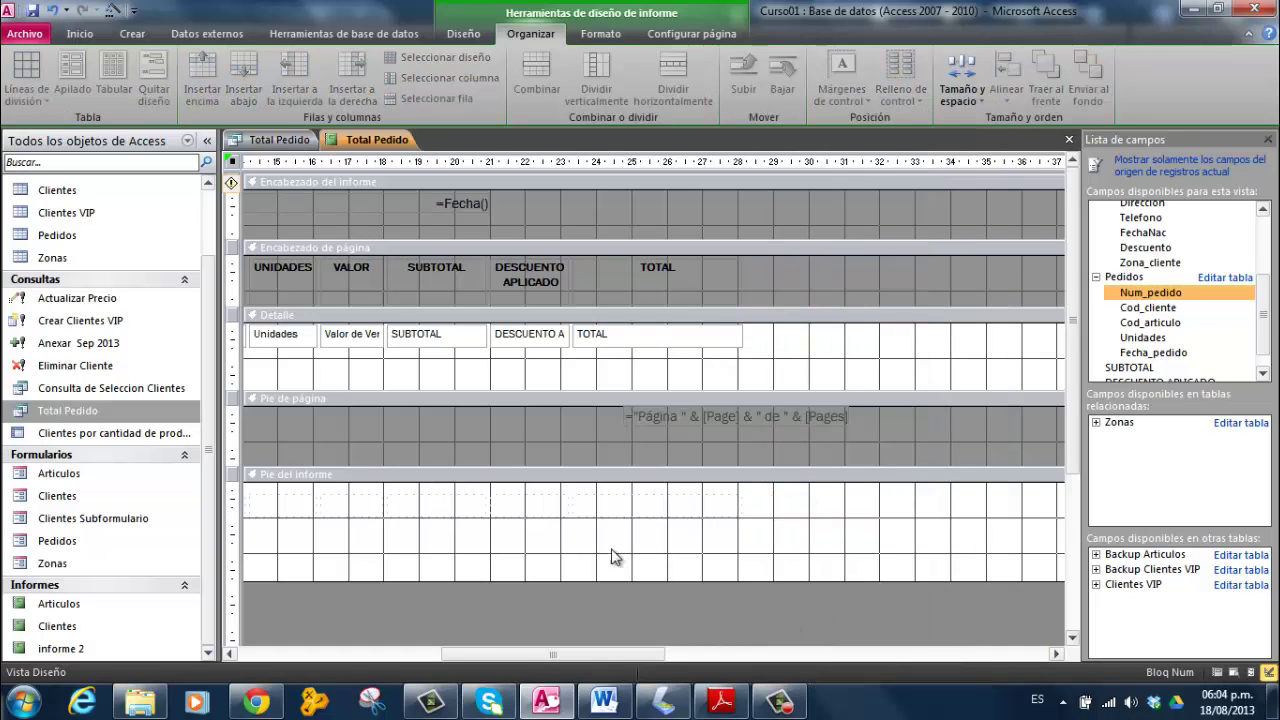
Step: Move the page number field in the page footer so it ends under the TOTAL column, and make its text black
click(686, 416)
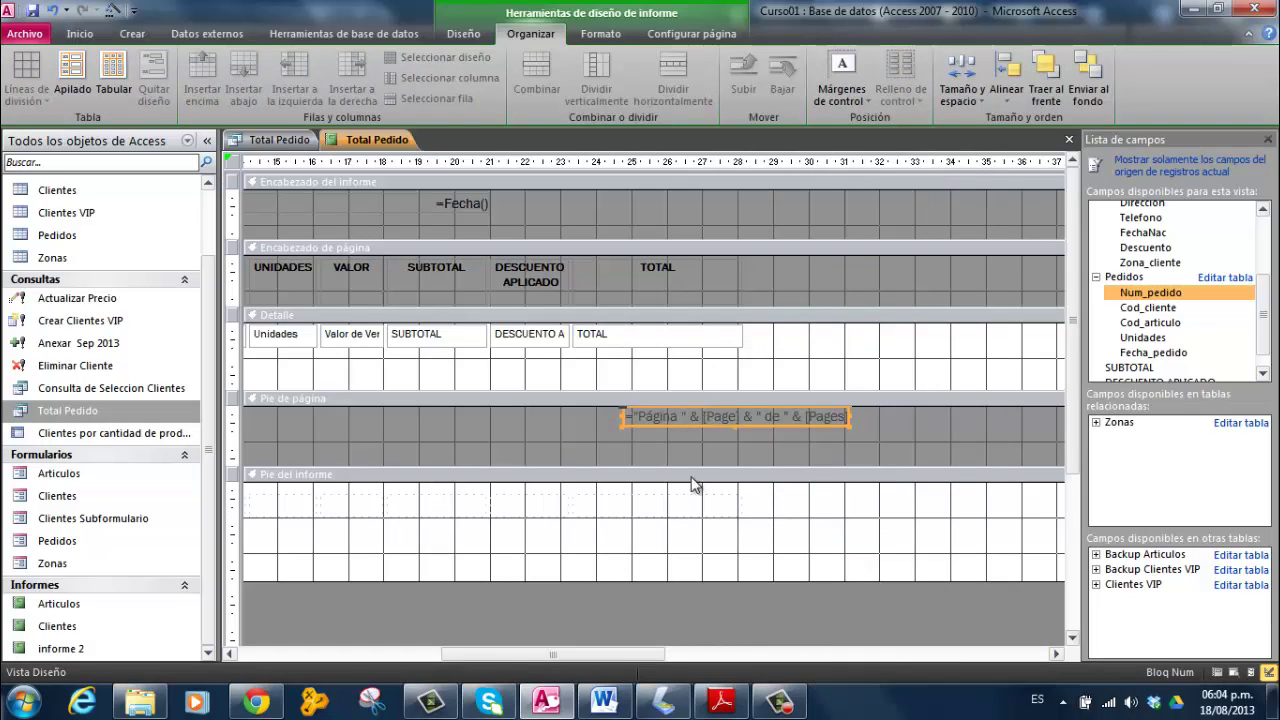
click(624, 404)
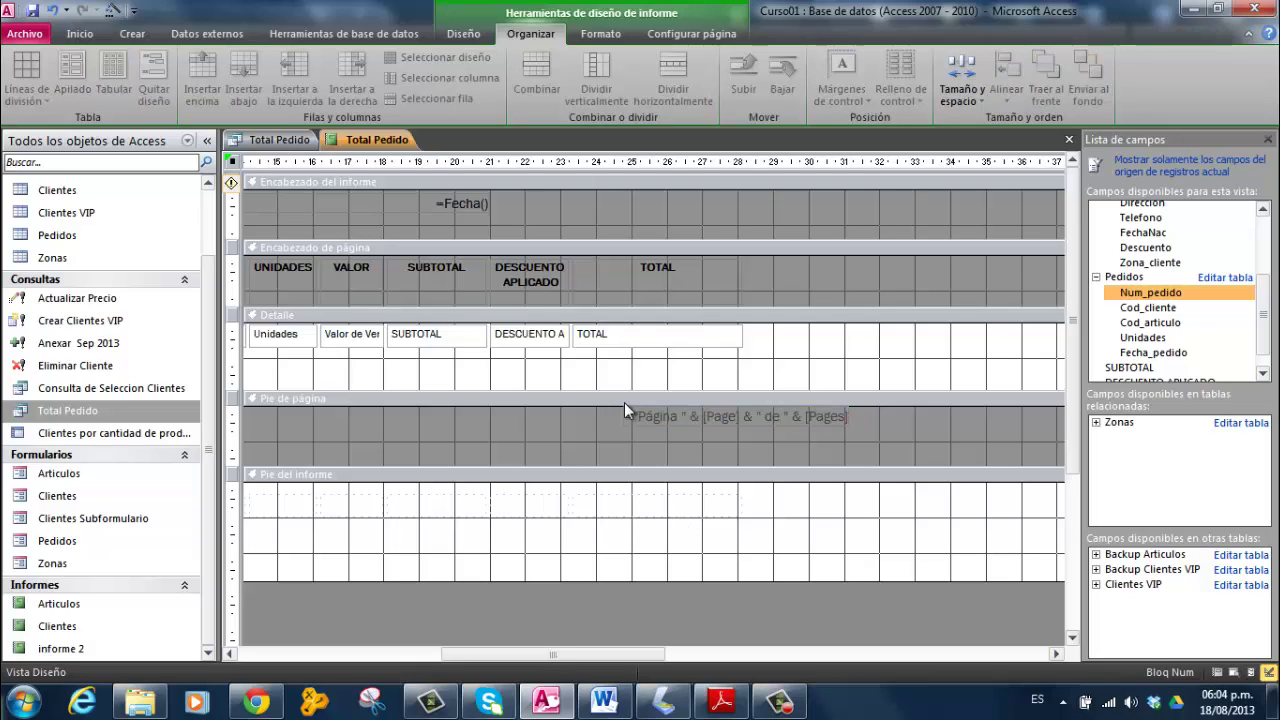
click(657, 410)
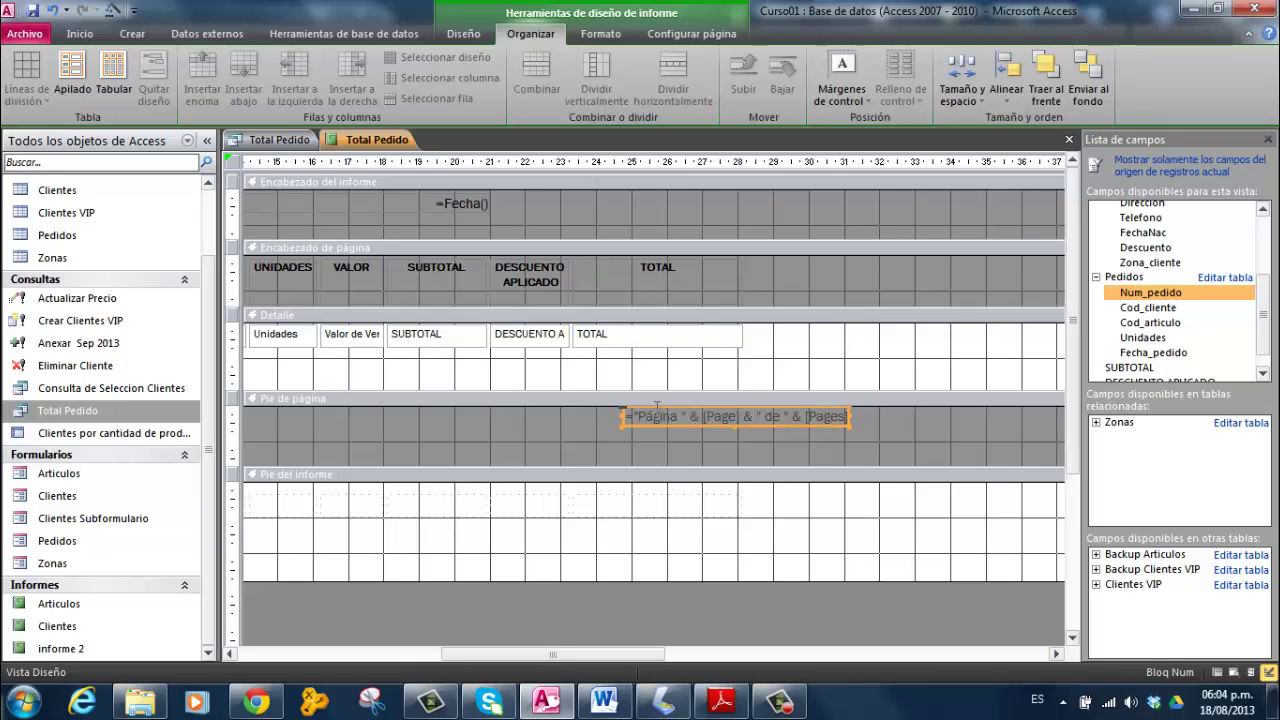
drag(655, 410, 545, 410)
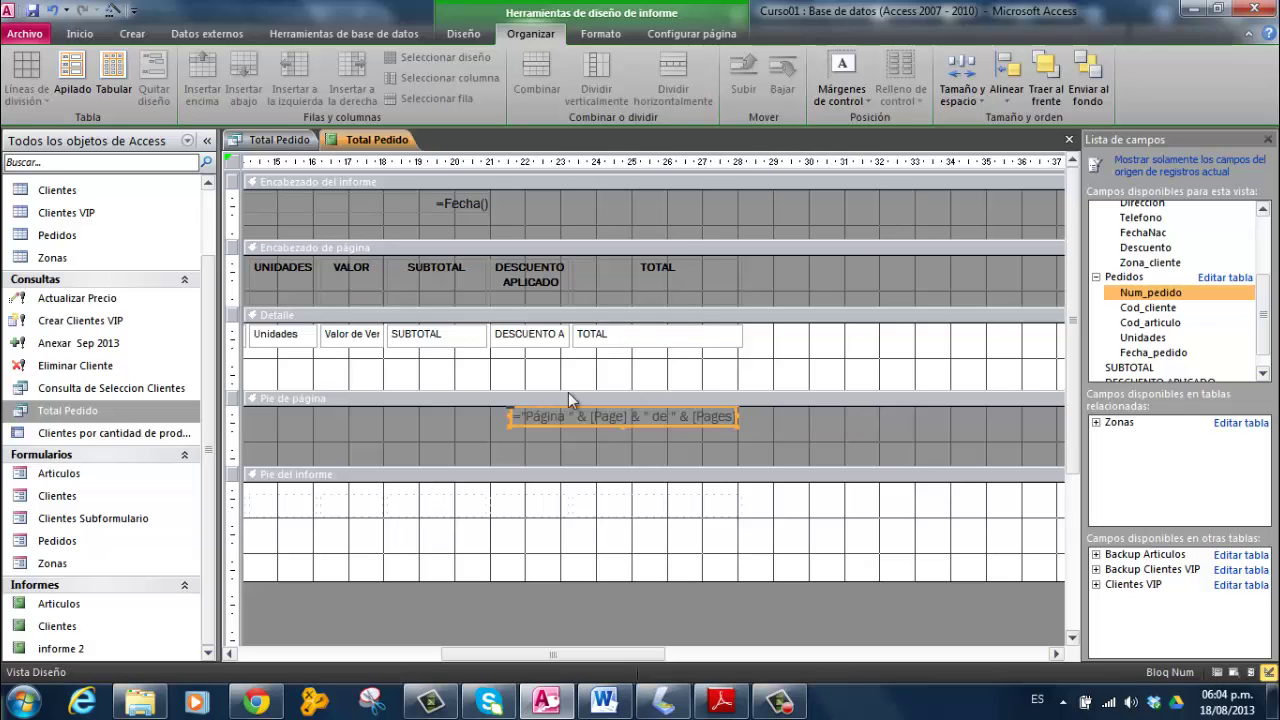
click(470, 34)
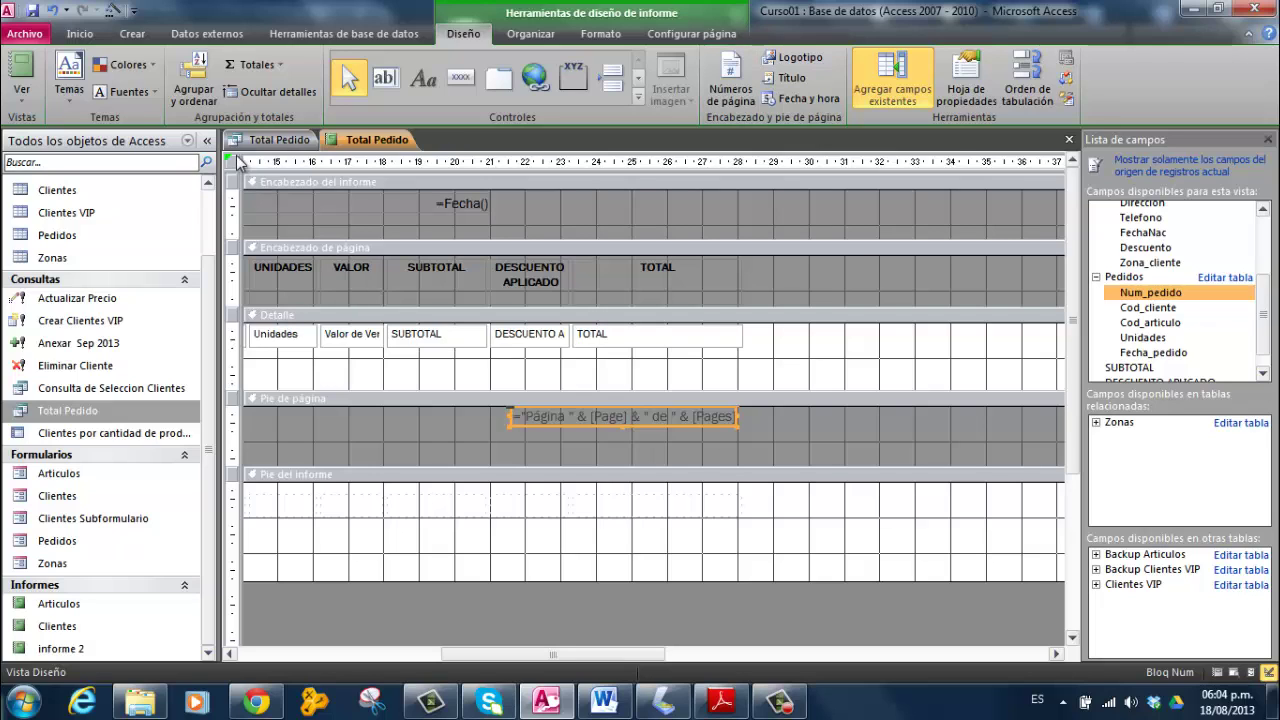
click(601, 34)
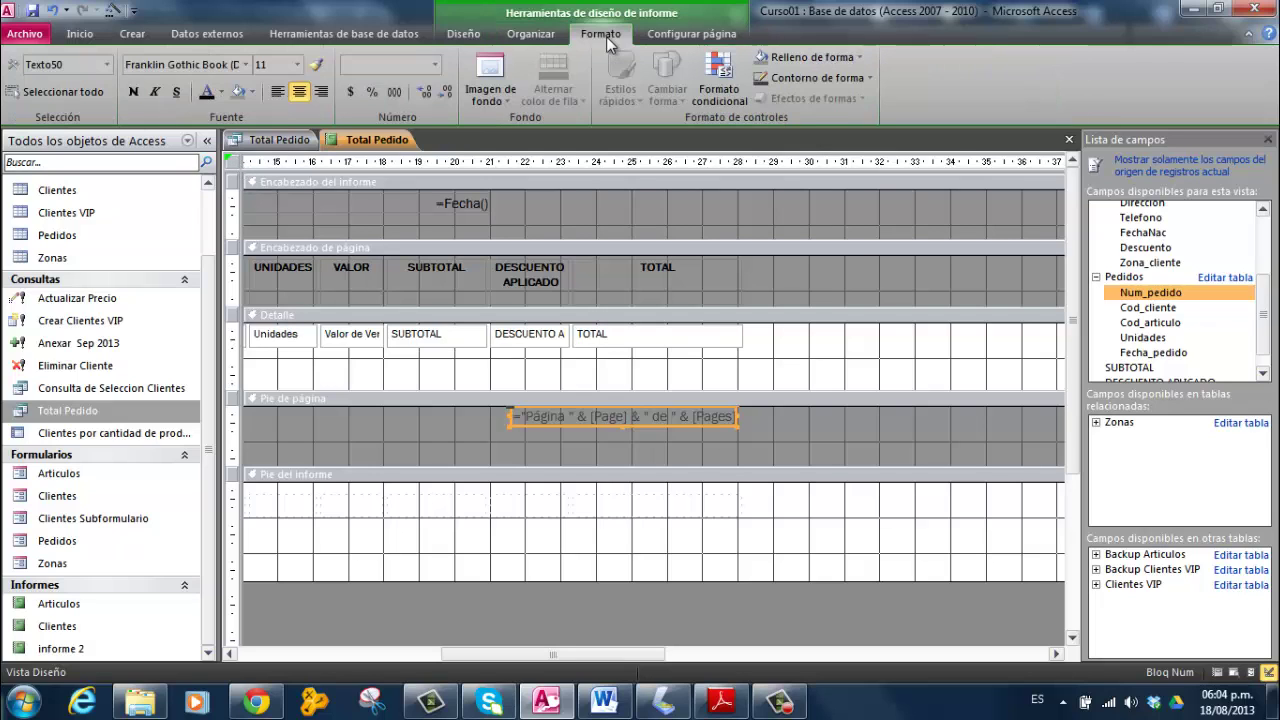
click(206, 91)
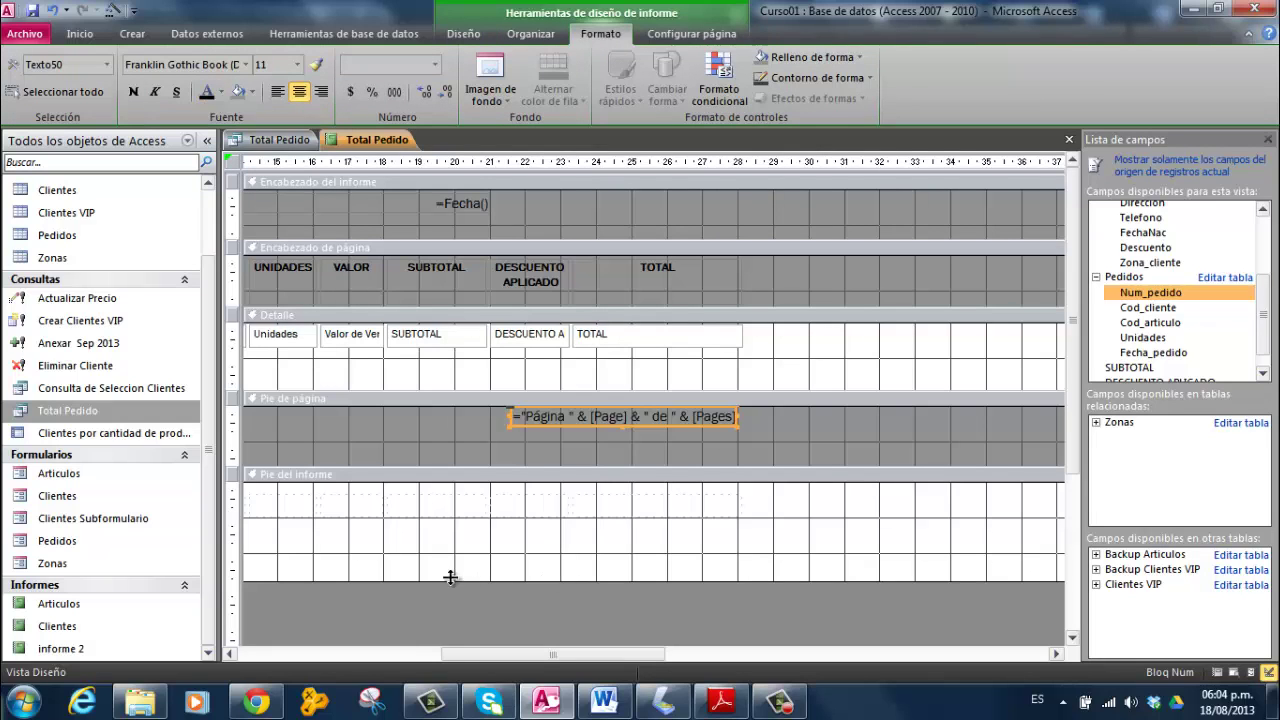
Step: Reduce the report's width to about 28.7 cm so its edge sits just past the TOTAL column
drag(469, 661, 873, 661)
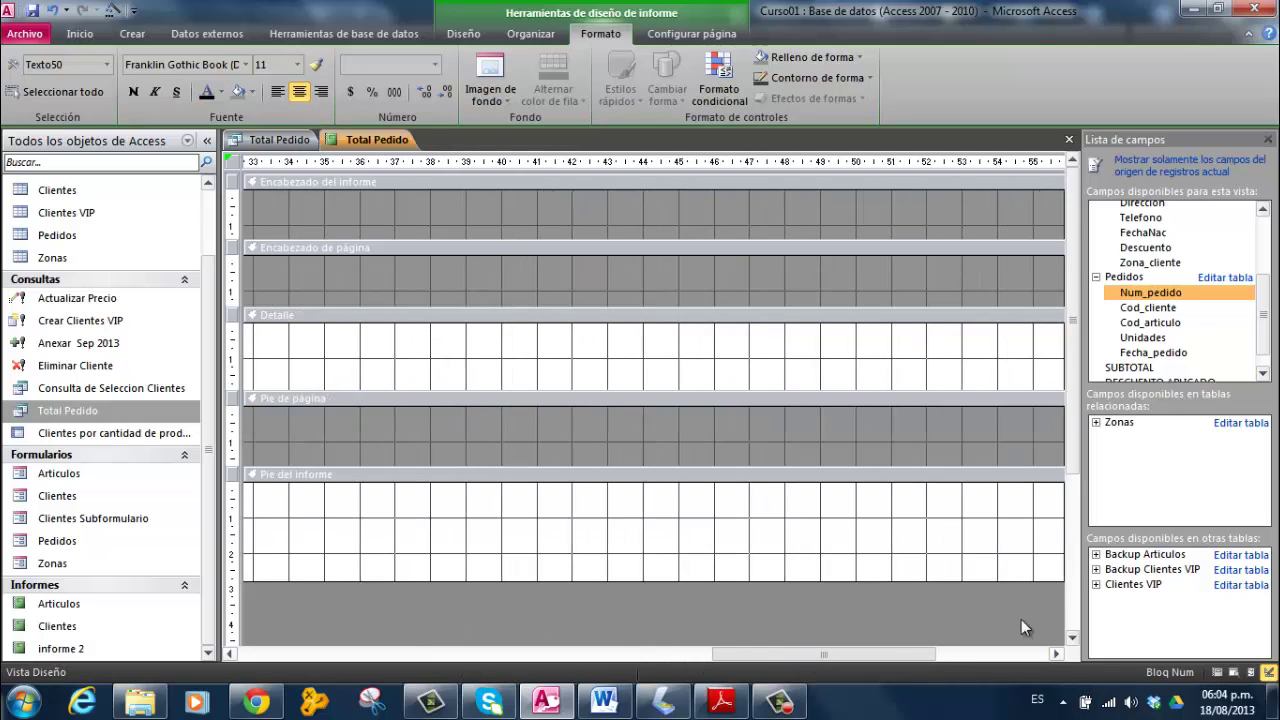
drag(1063, 523, 777, 525)
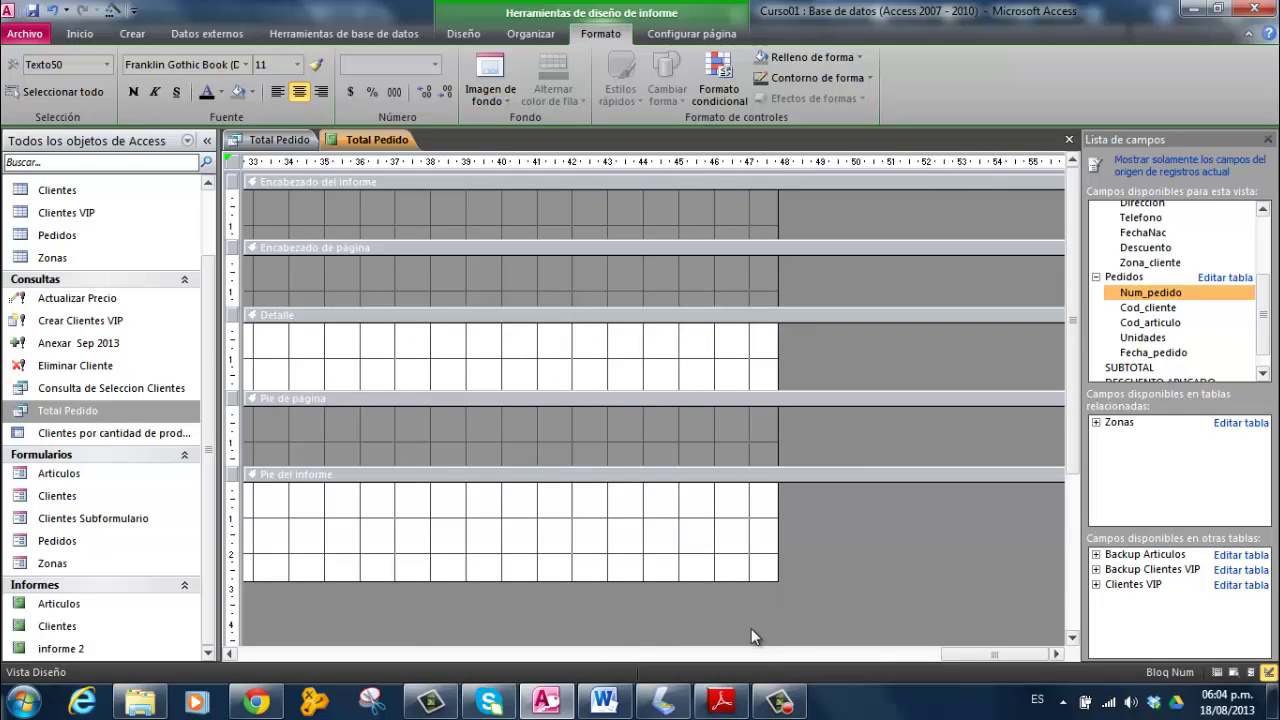
click(938, 653)
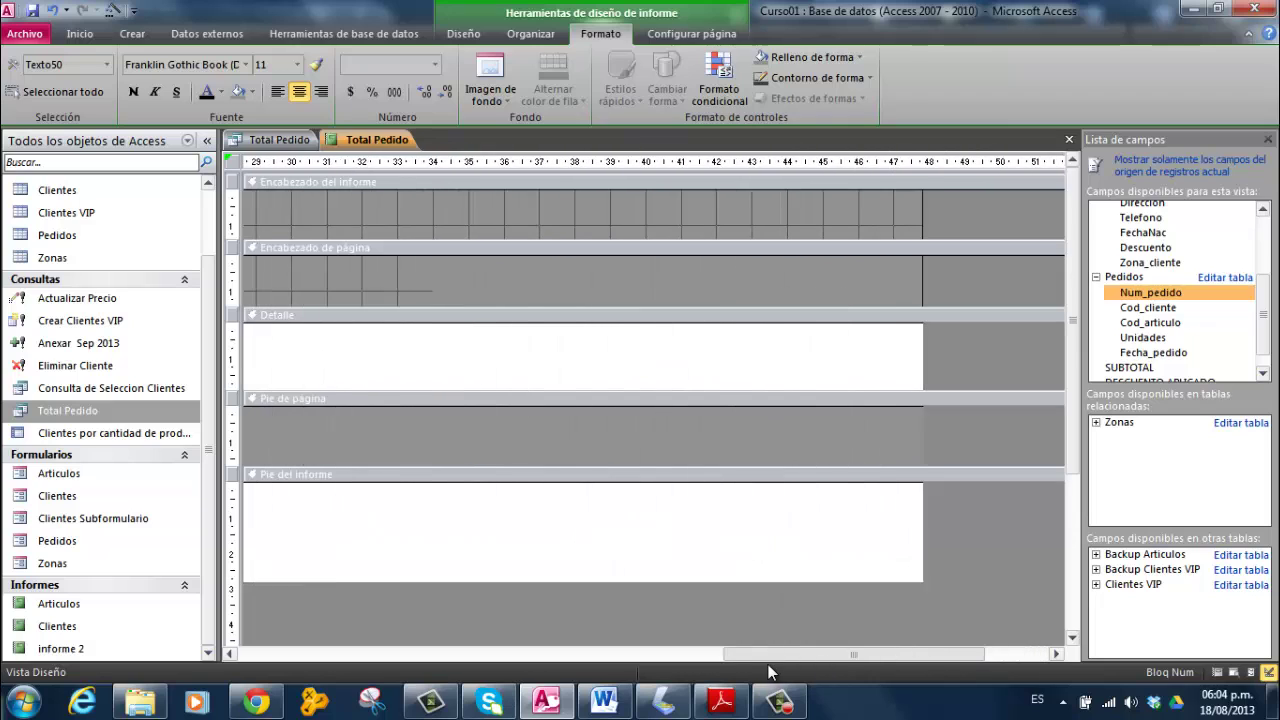
drag(921, 438, 399, 438)
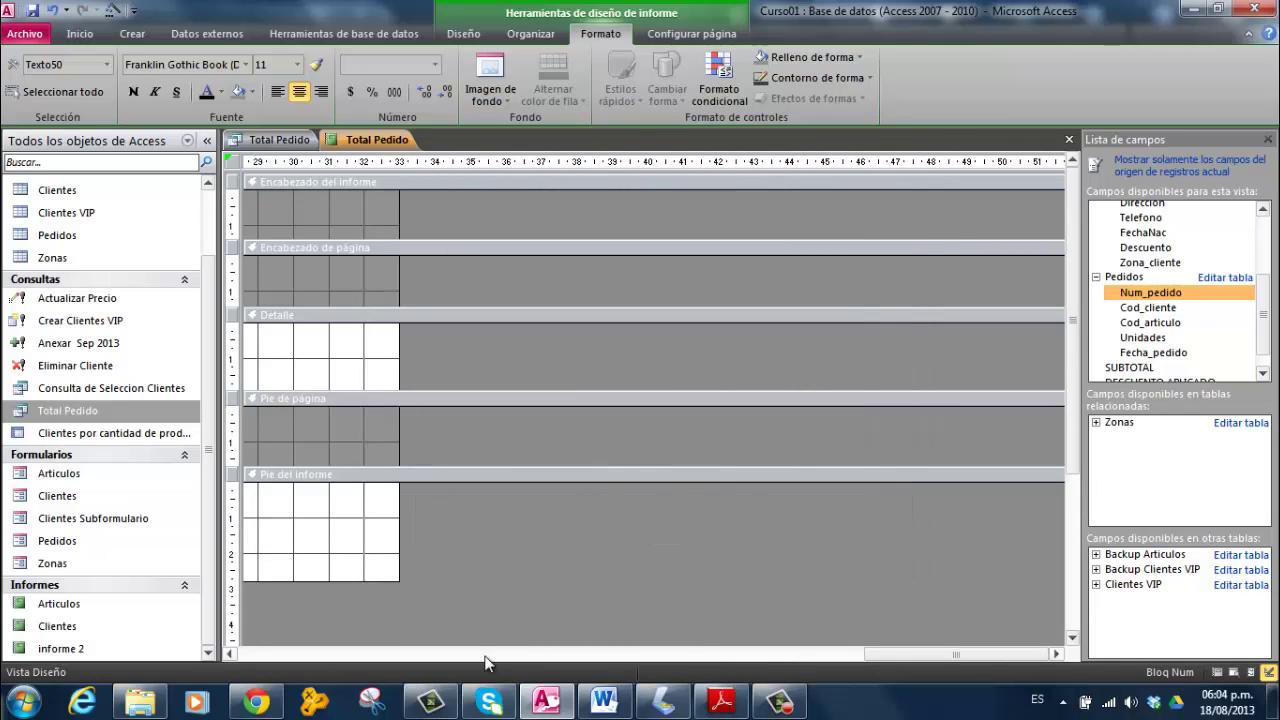
click(866, 651)
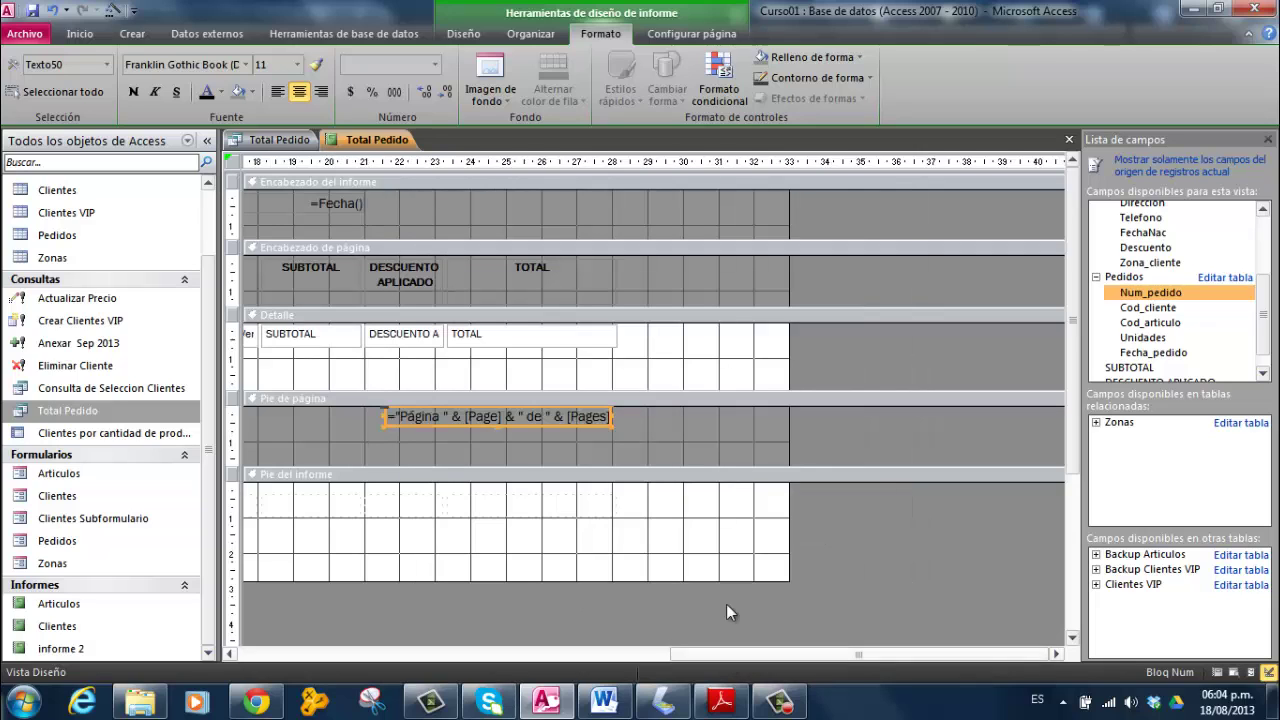
drag(789, 334, 637, 352)
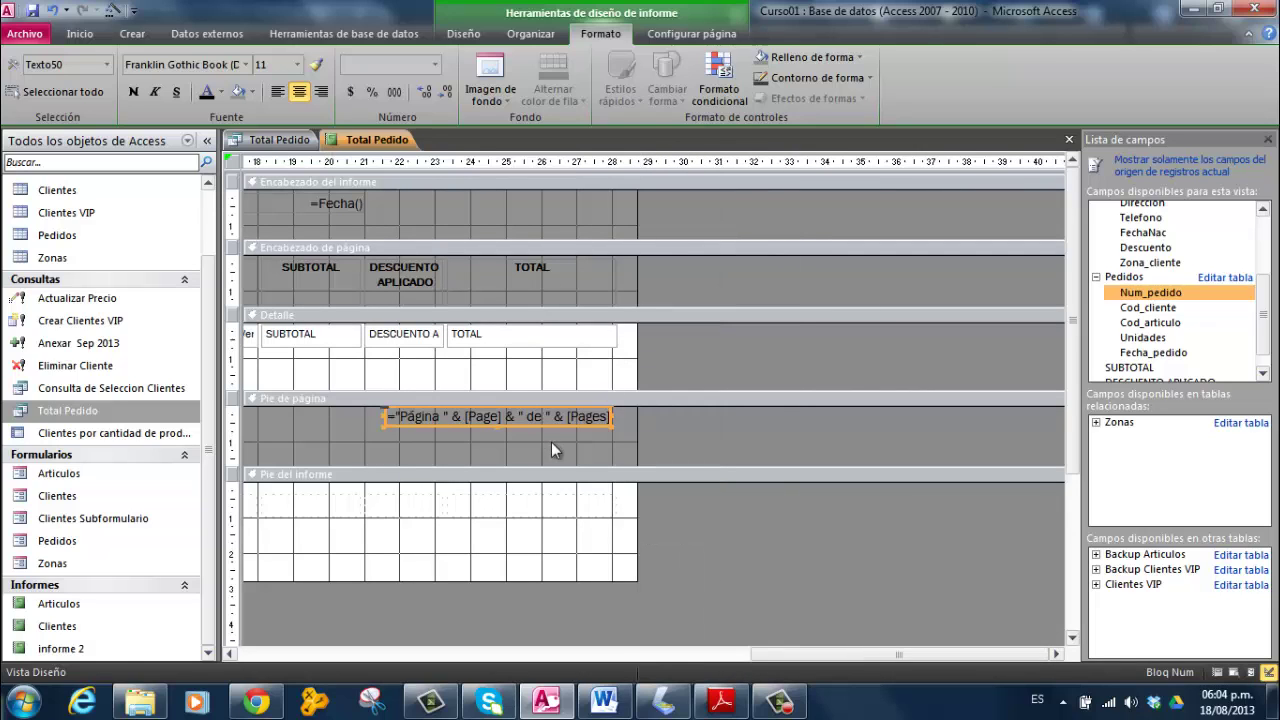
Step: Fill the detail section's background with light blue
click(731, 654)
drag(733, 656, 434, 647)
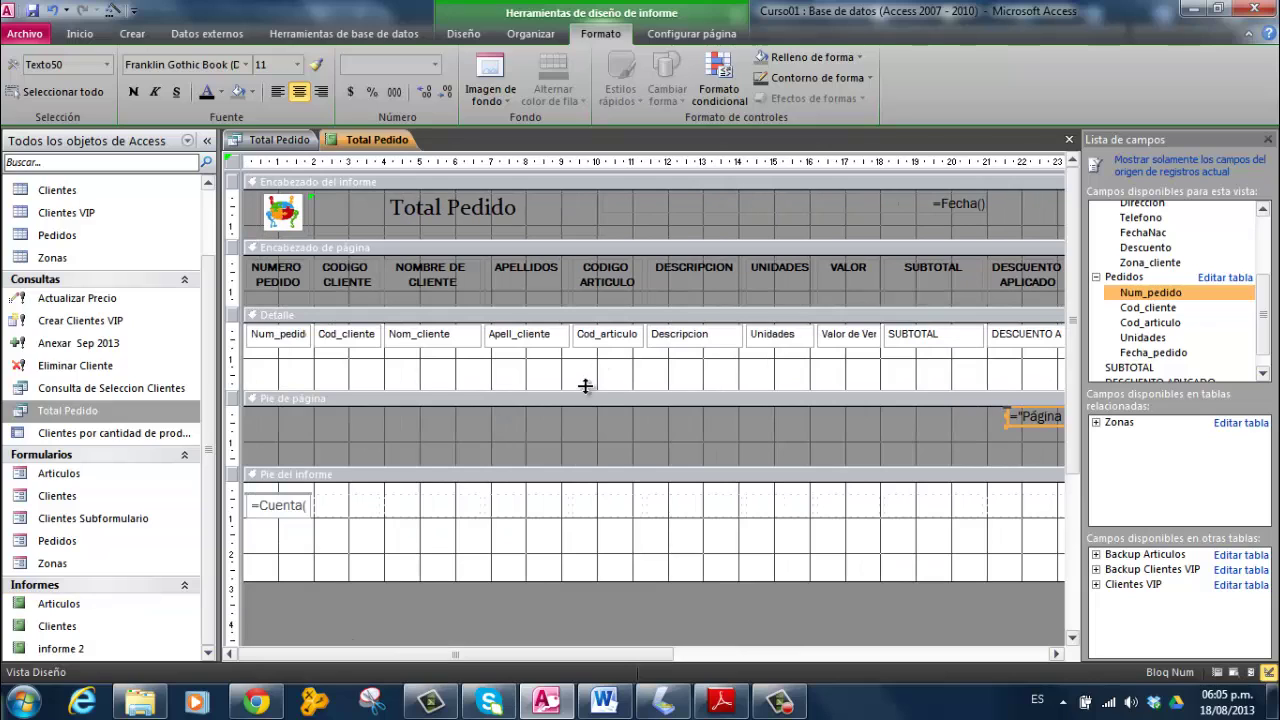
click(637, 315)
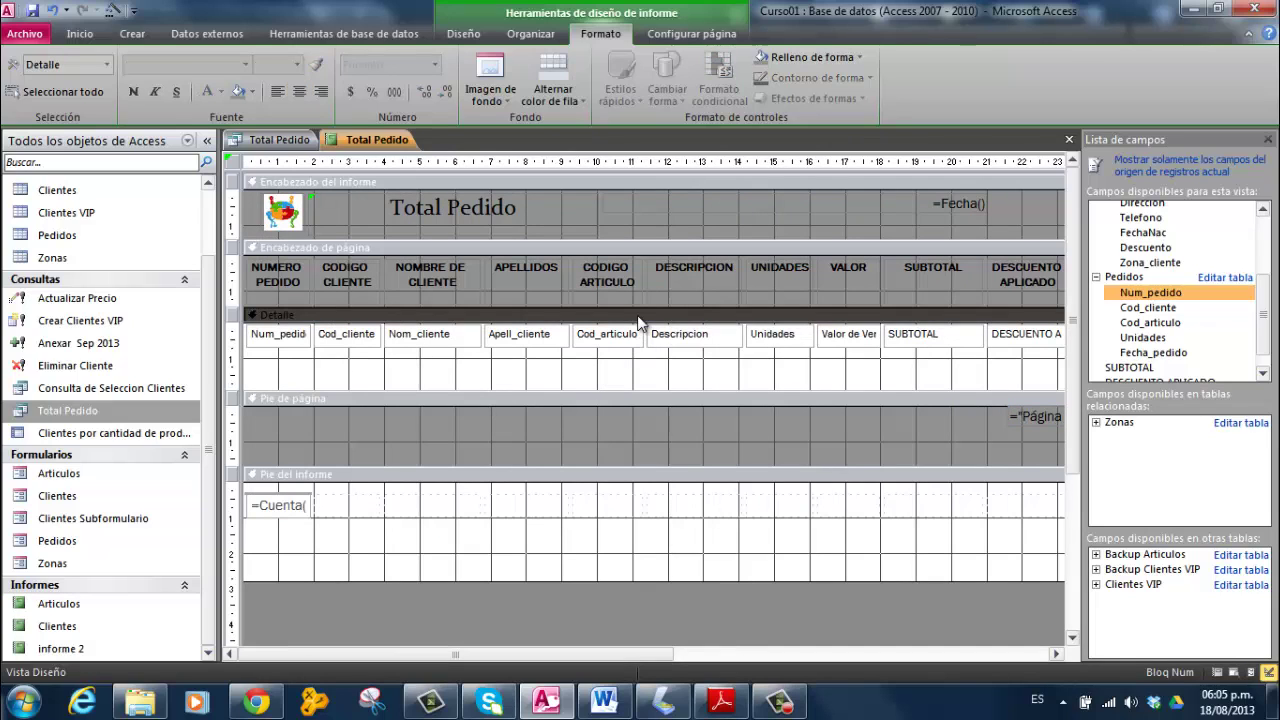
right_click(640, 322)
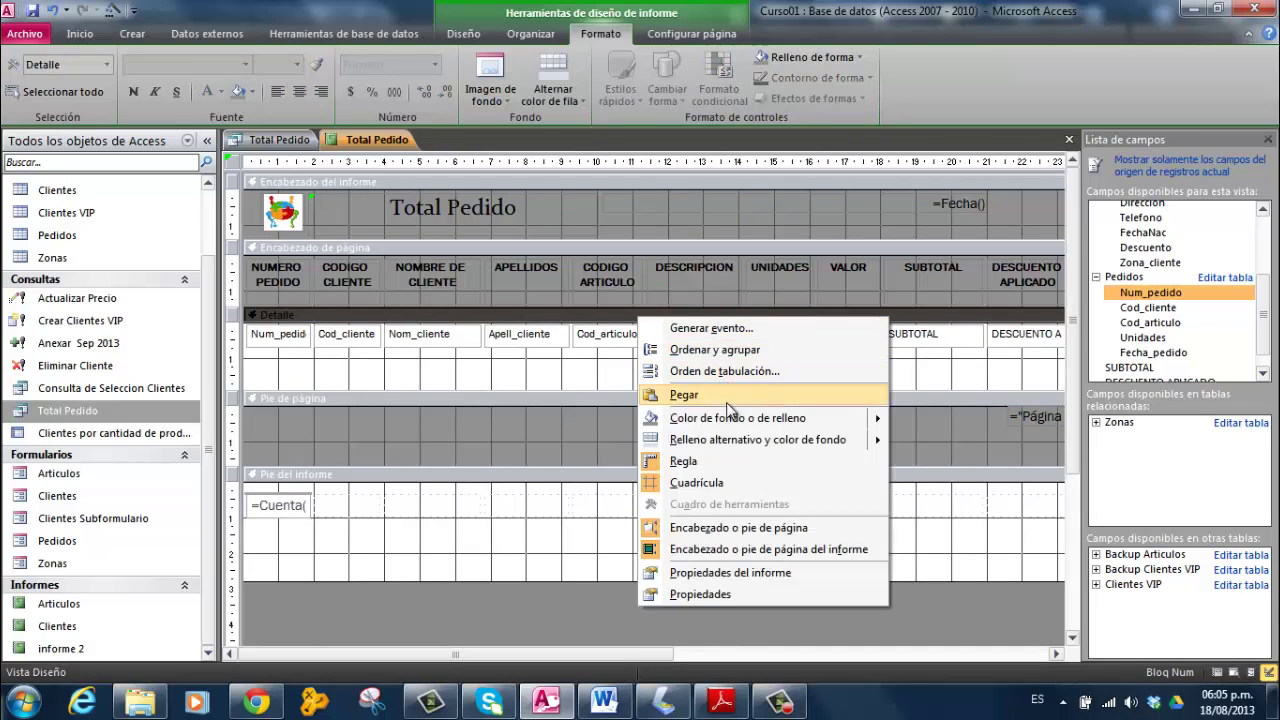
mouse_move(730, 420)
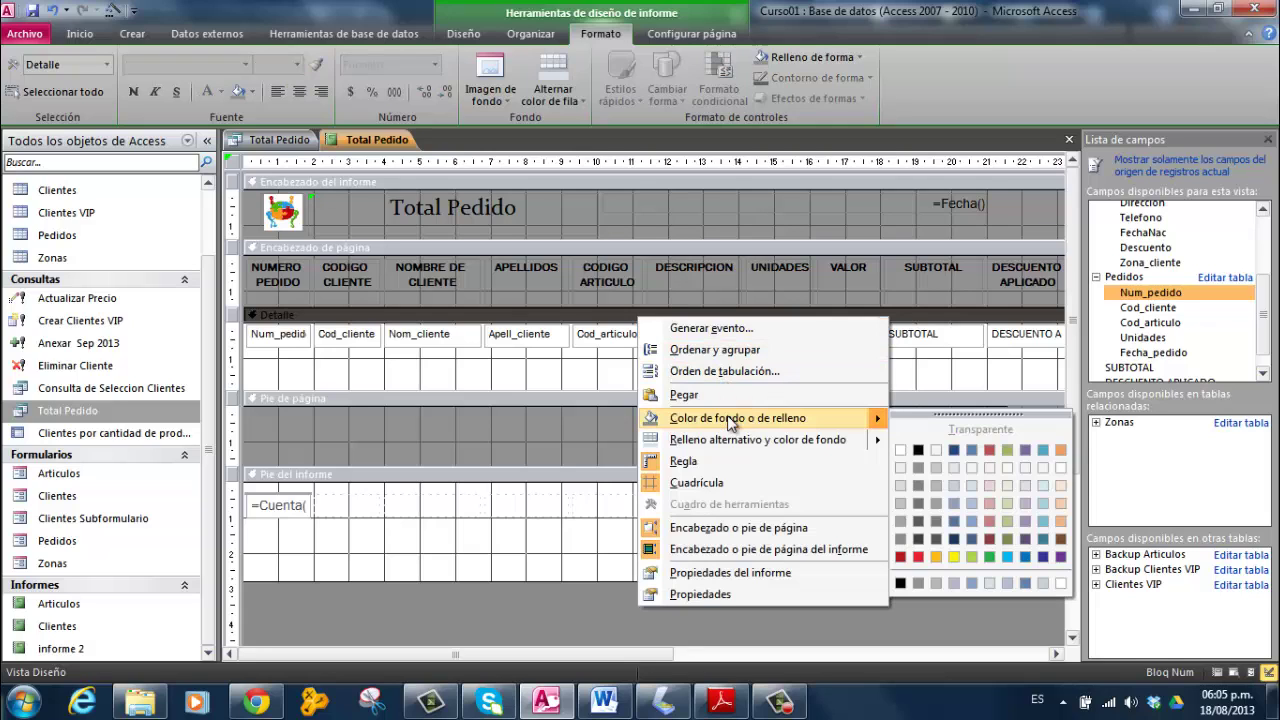
click(972, 488)
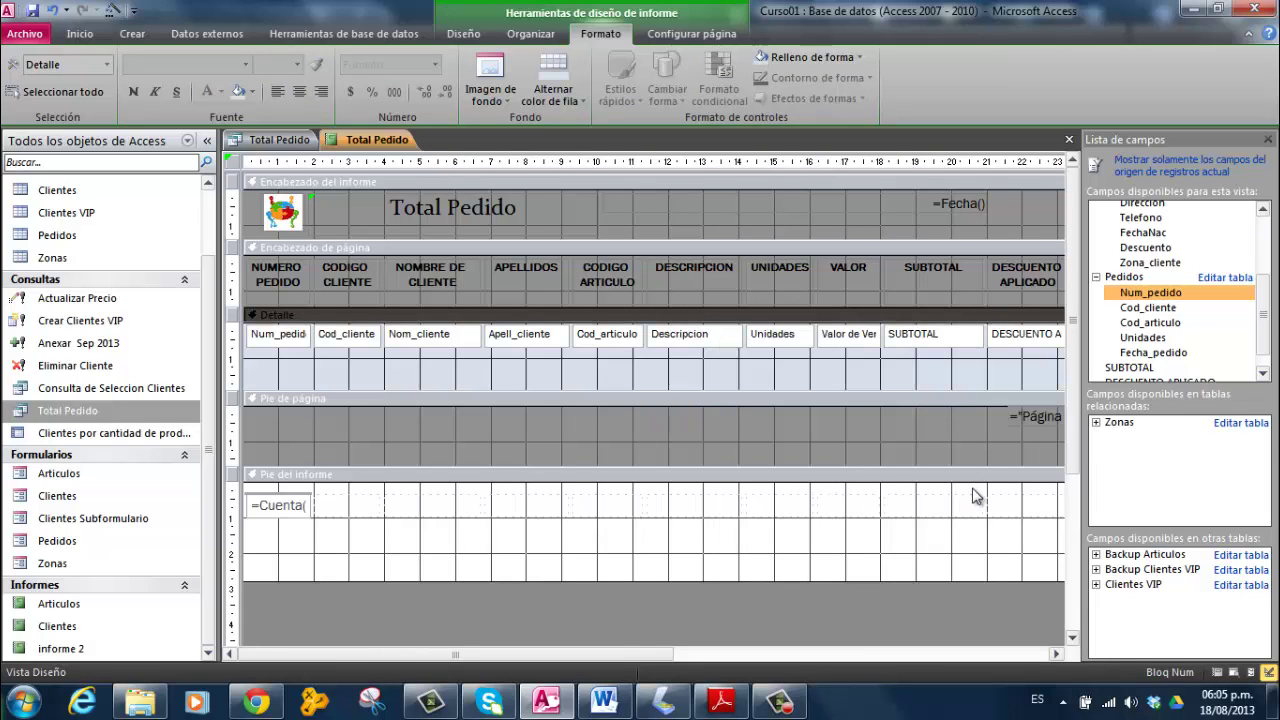
Step: Set the detail section's alternate row colour to a medium blue, darker than its light blue background
right_click(695, 318)
mouse_move(784, 421)
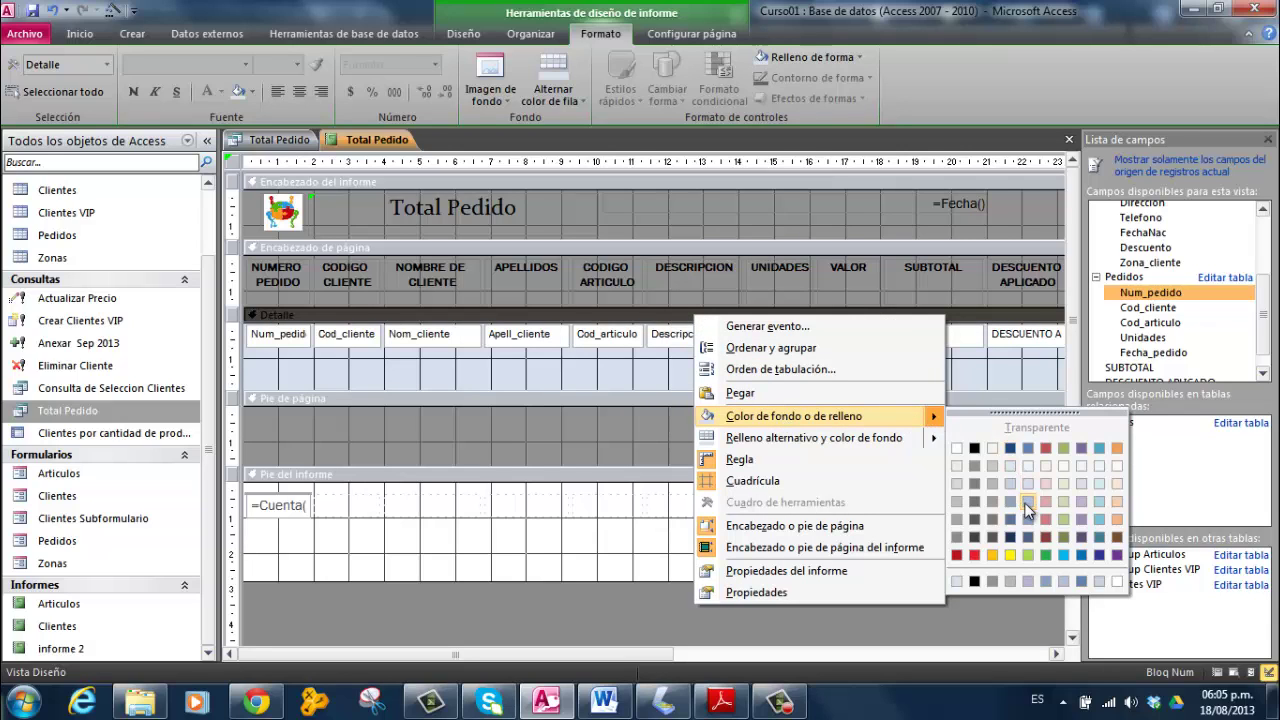
click(877, 436)
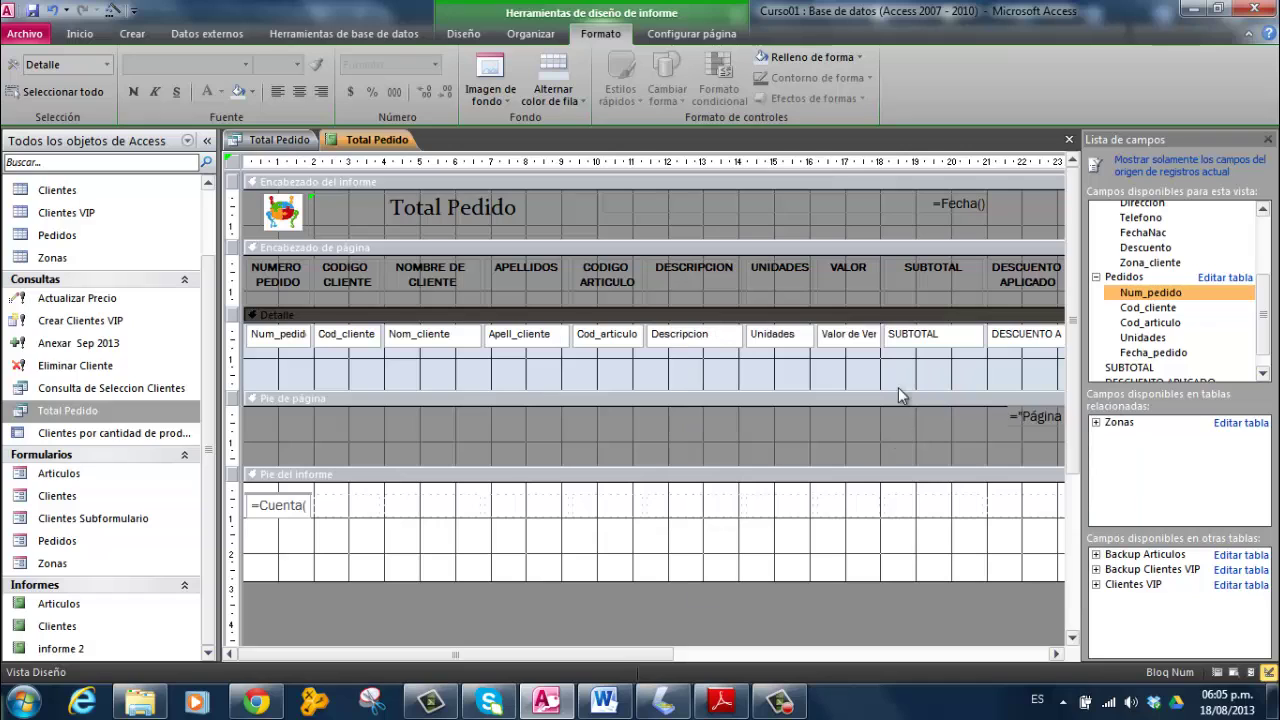
right_click(889, 320)
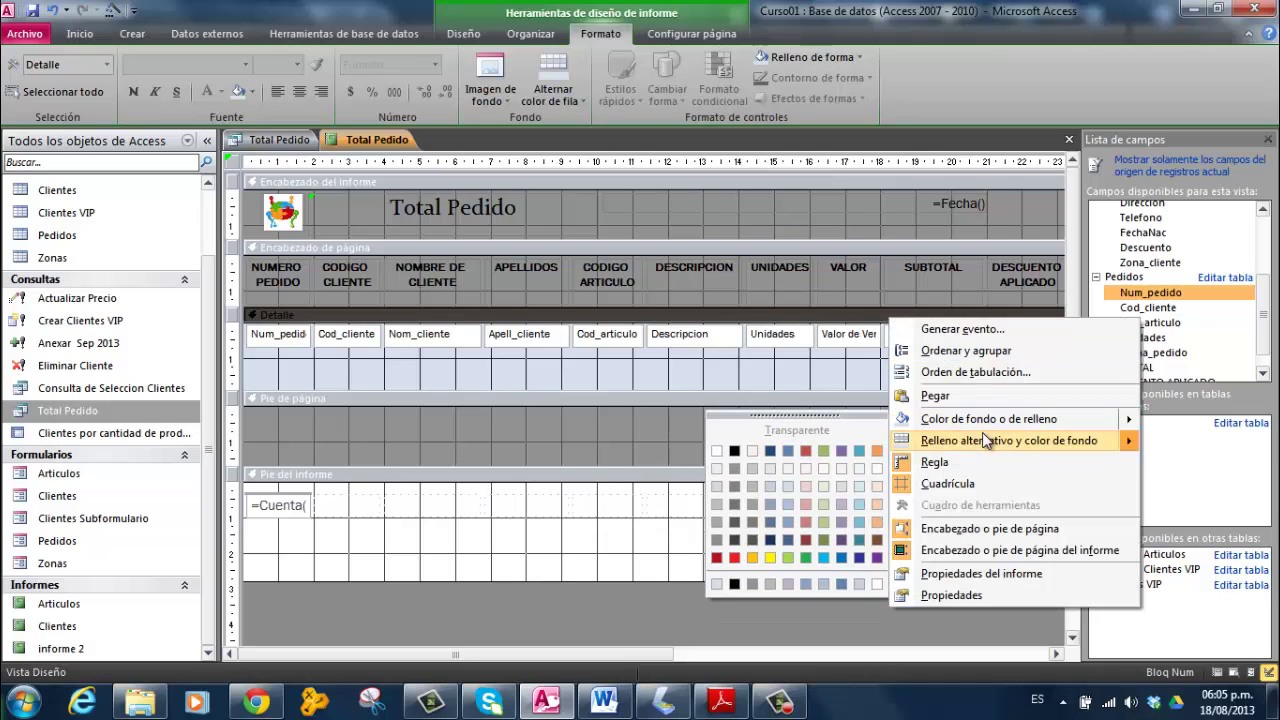
mouse_move(984, 436)
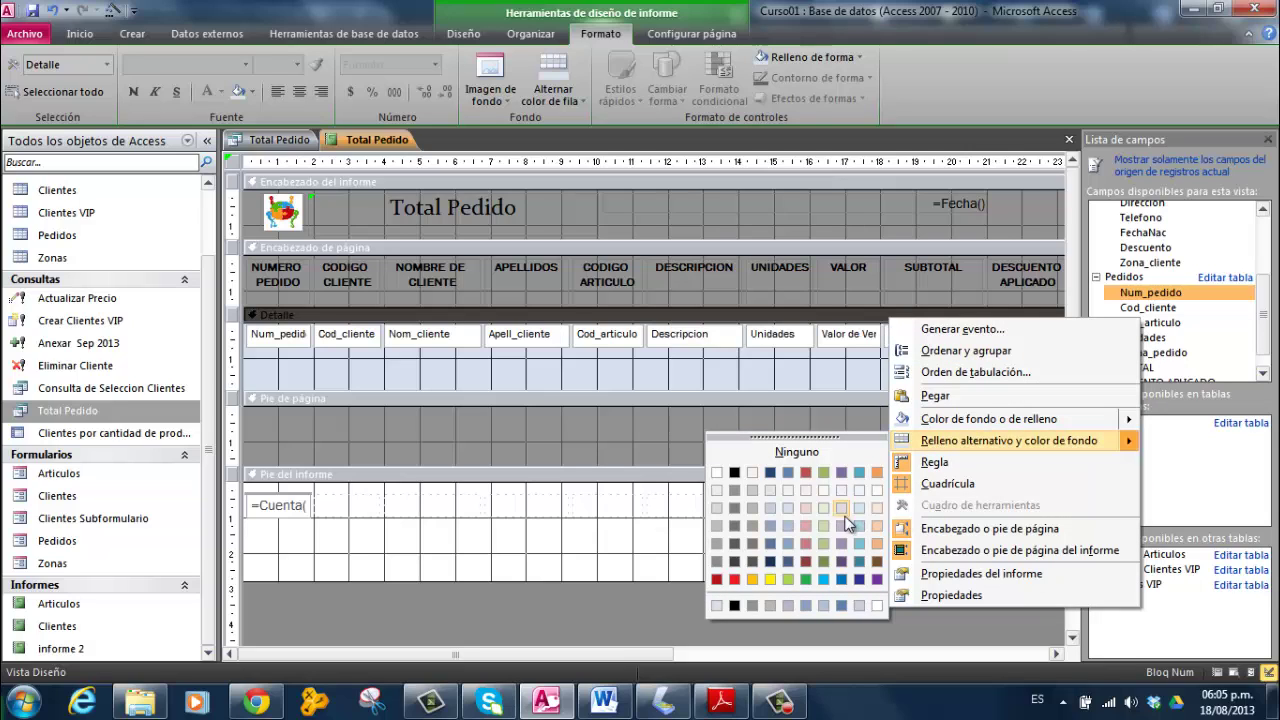
click(788, 527)
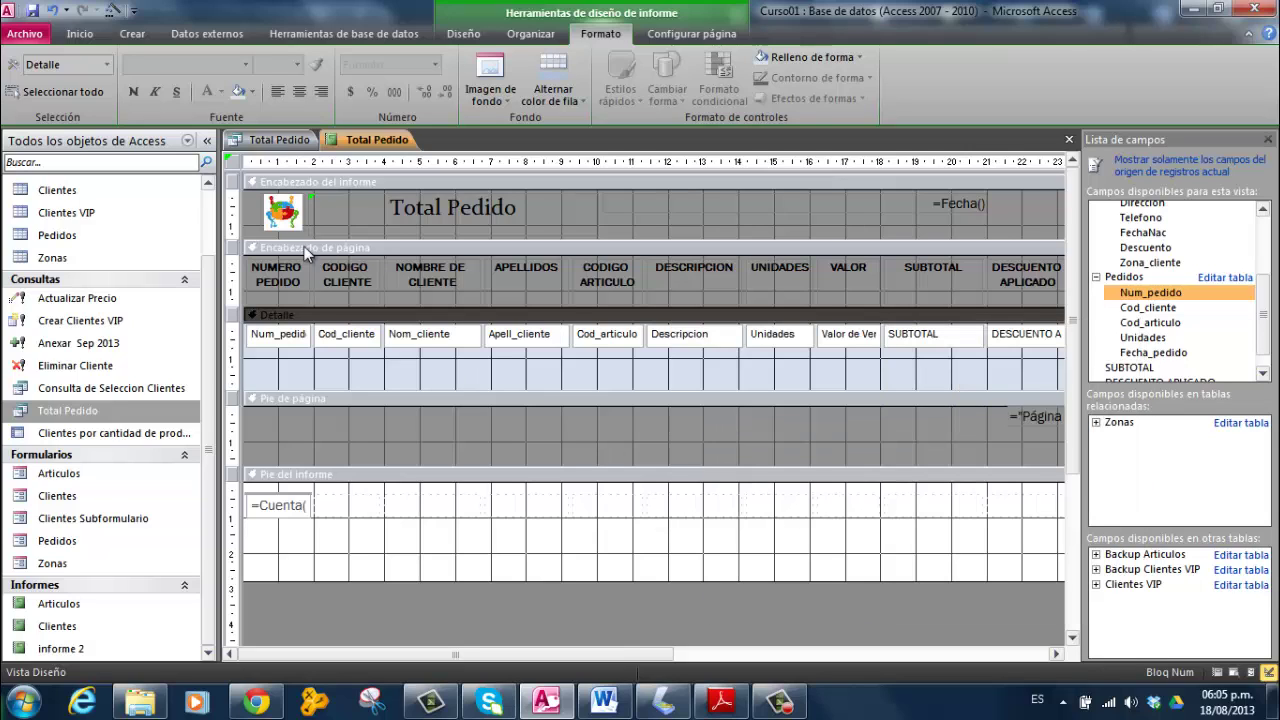
Step: Examine the Total Pedido report in Report view, from its header through all order rows to the page footer
right_click(360, 145)
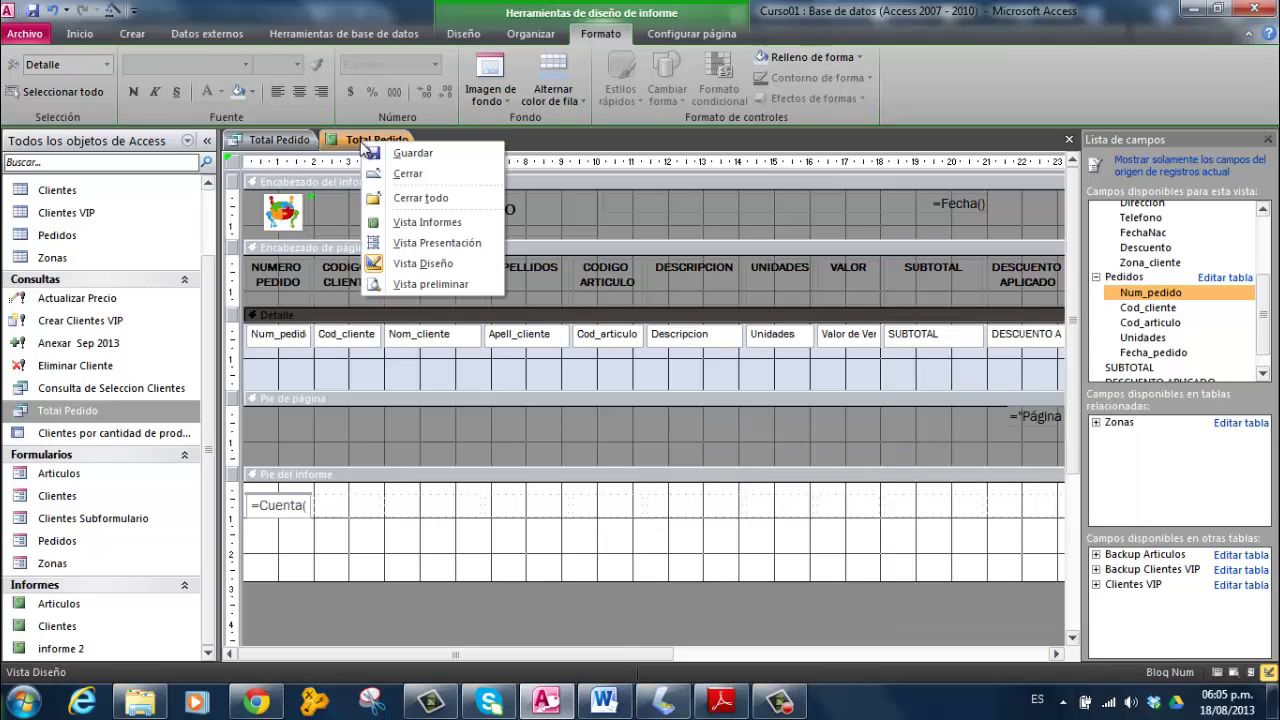
click(412, 222)
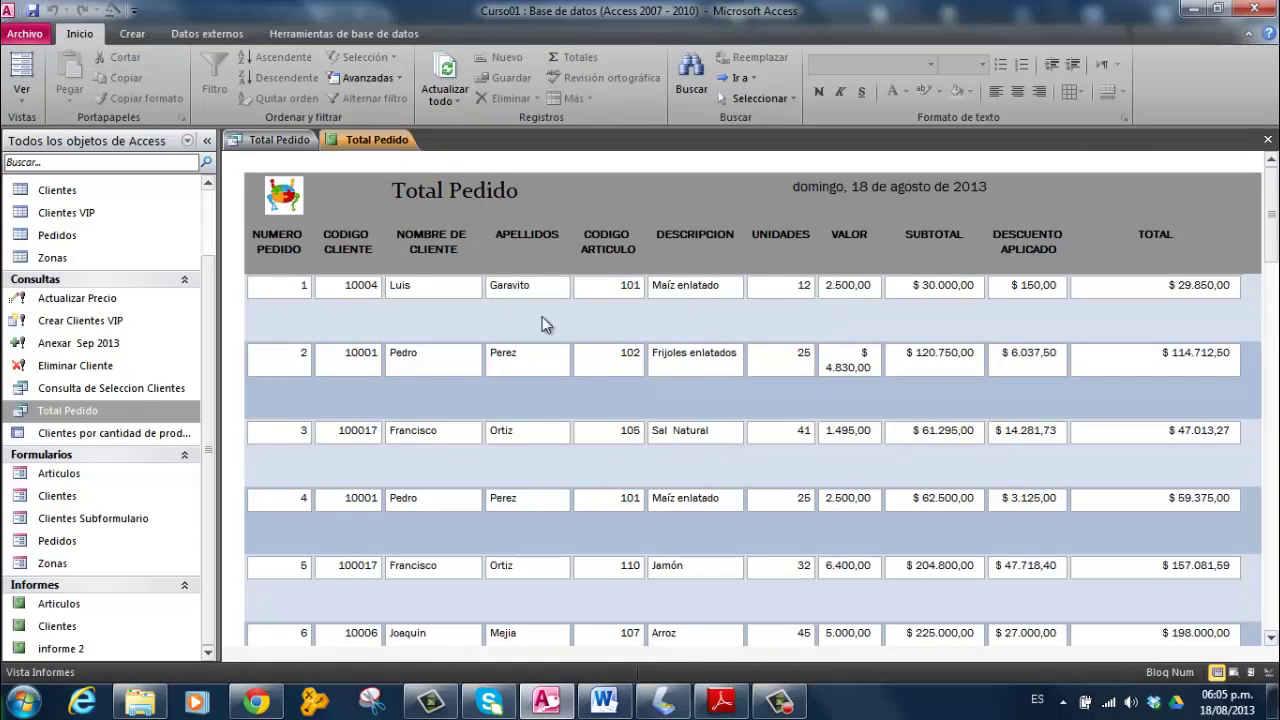
scroll(600, 428, down, 6)
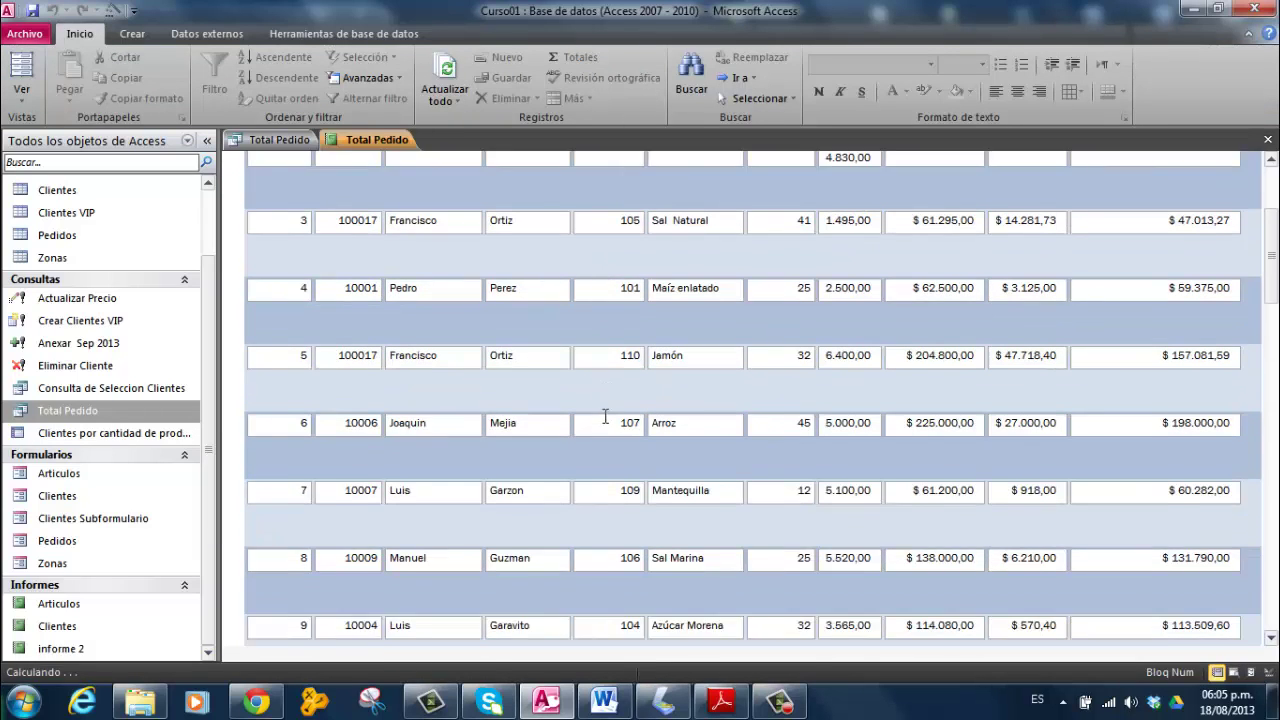
scroll(600, 428, down, 5)
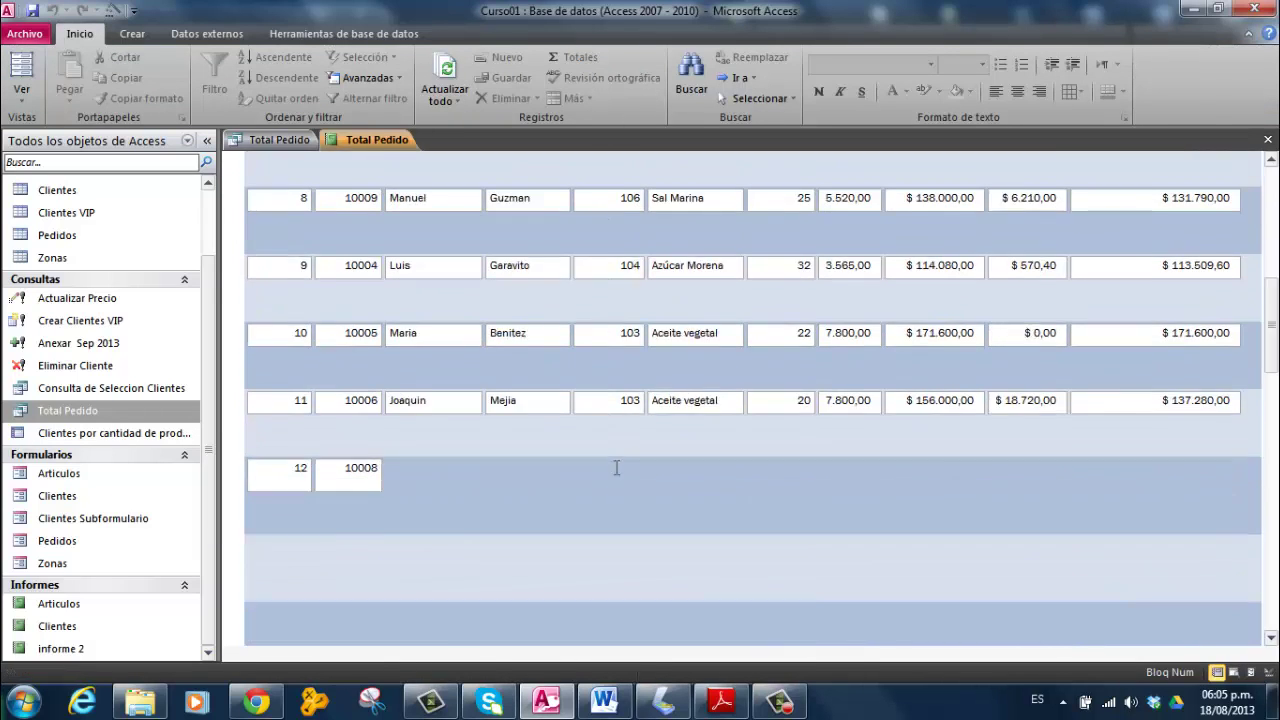
scroll(619, 470, down, 13)
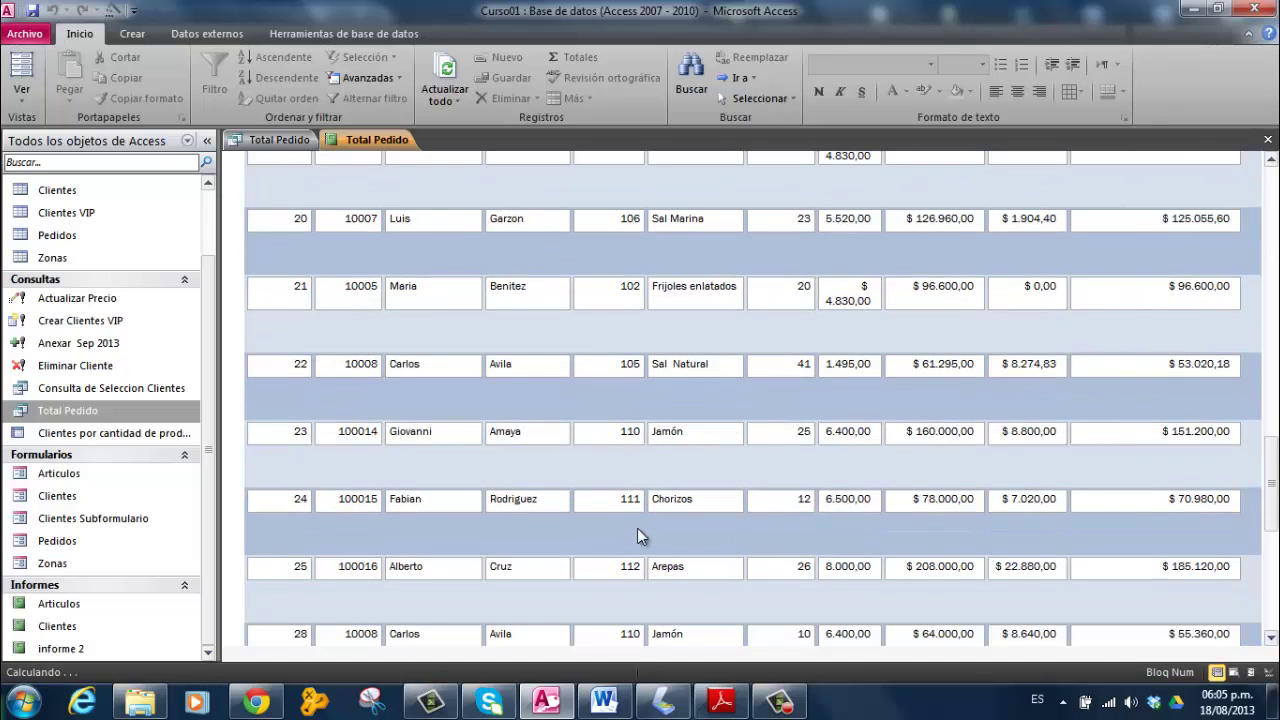
scroll(645, 560, down, 3)
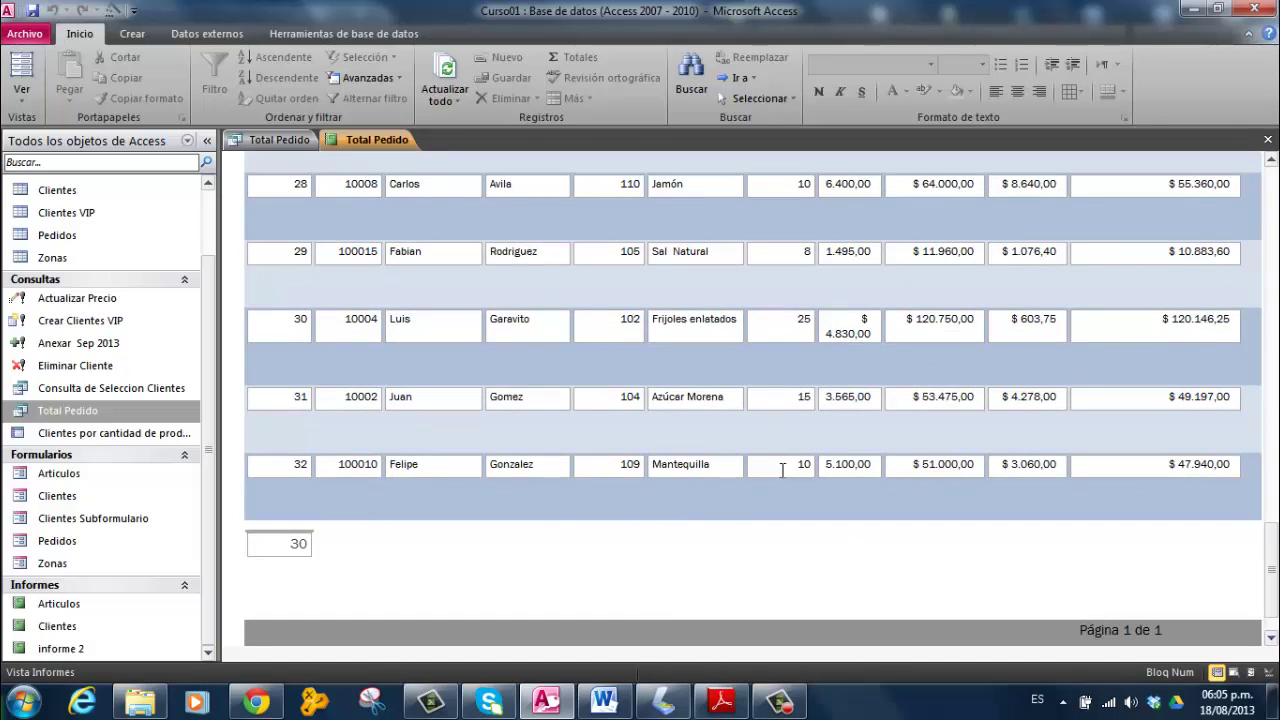
scroll(600, 480, up, 19)
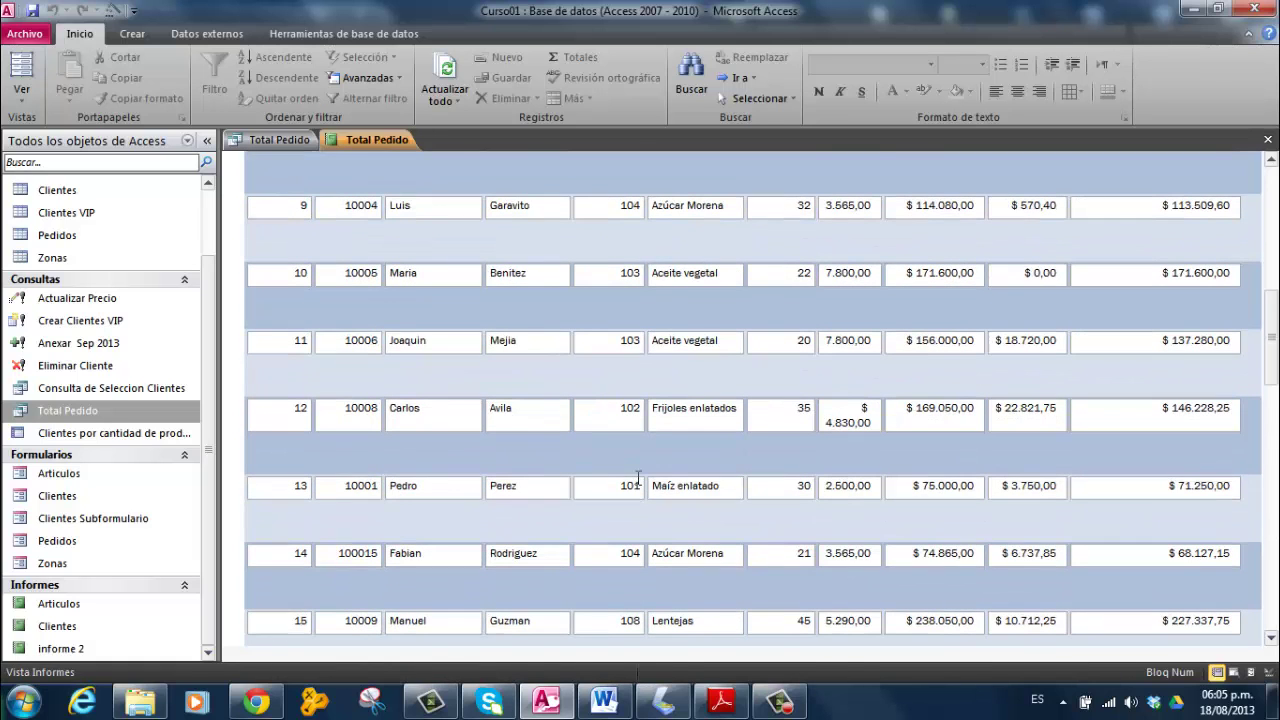
scroll(637, 480, up, 10)
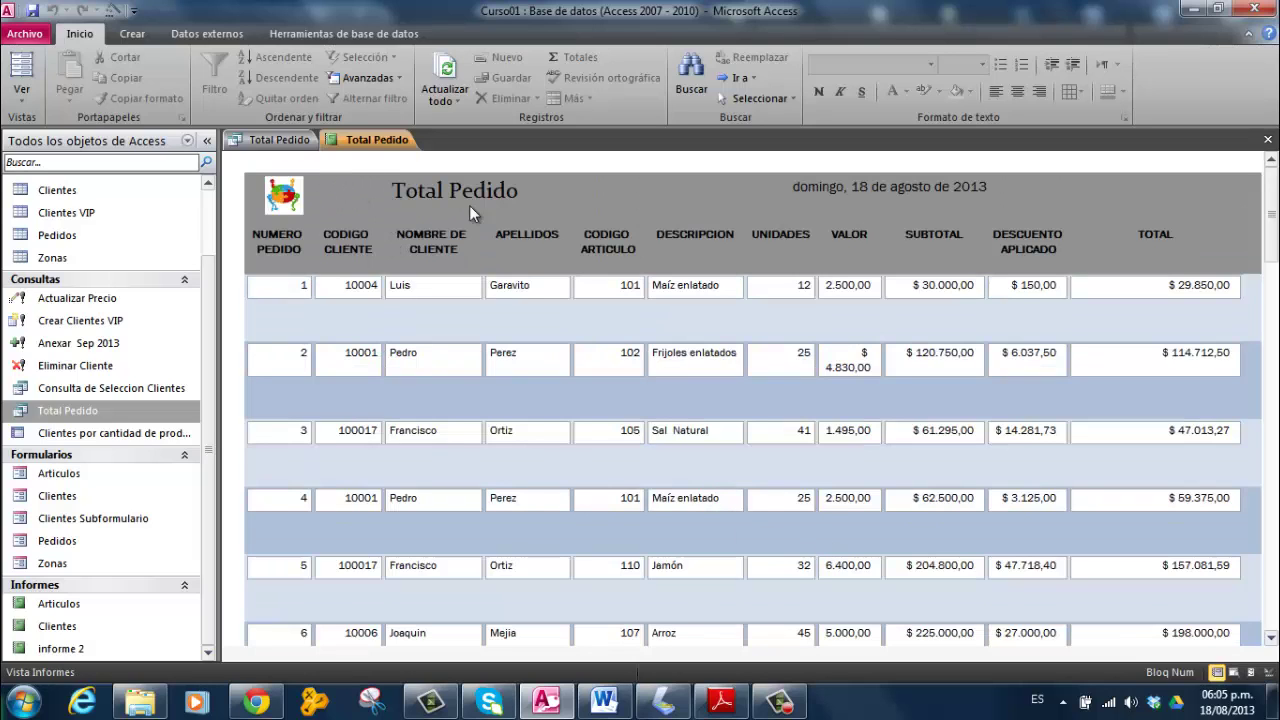
Step: Return the report to Design view and narrow the TOTAL column to about 2.8 cm wide
right_click(352, 138)
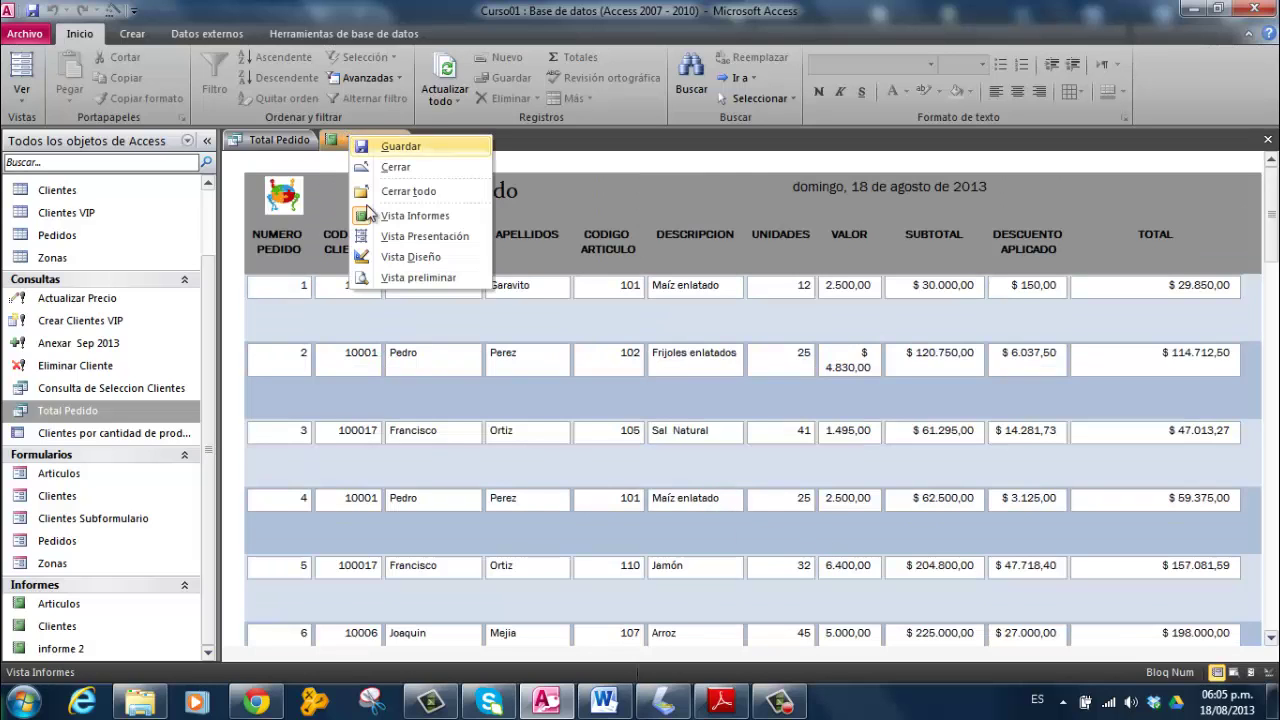
click(400, 257)
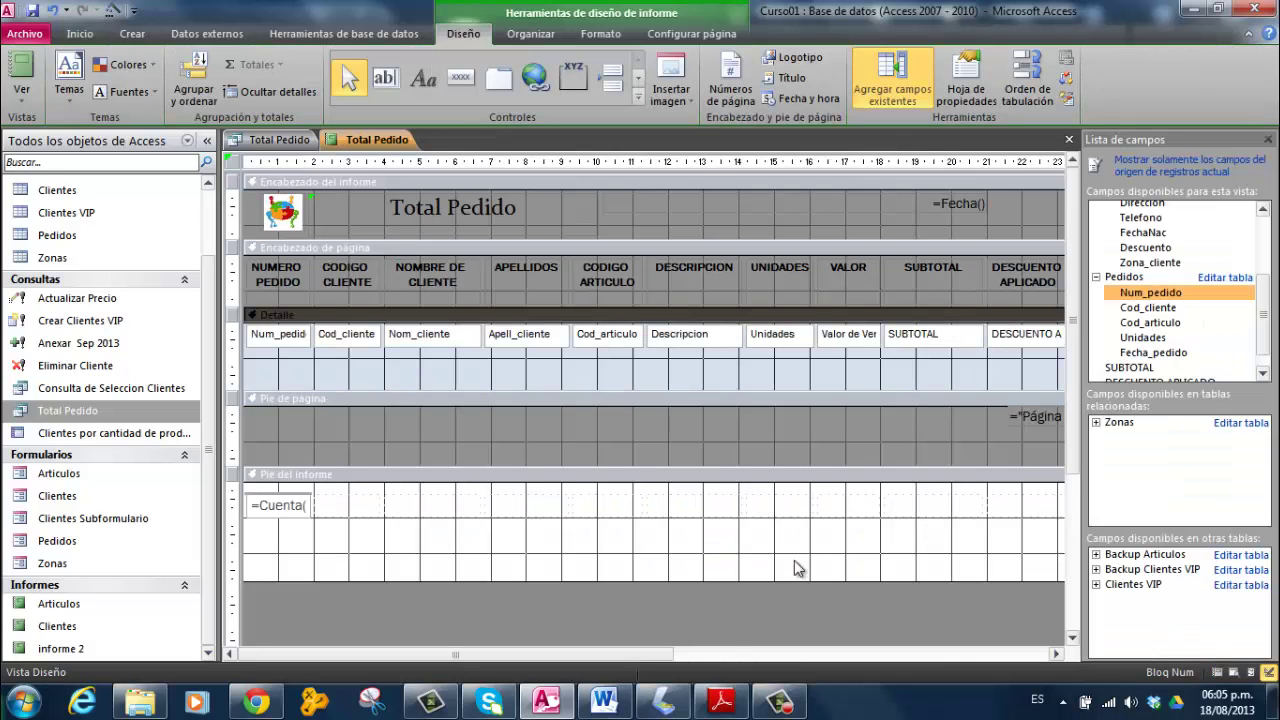
drag(612, 655, 962, 652)
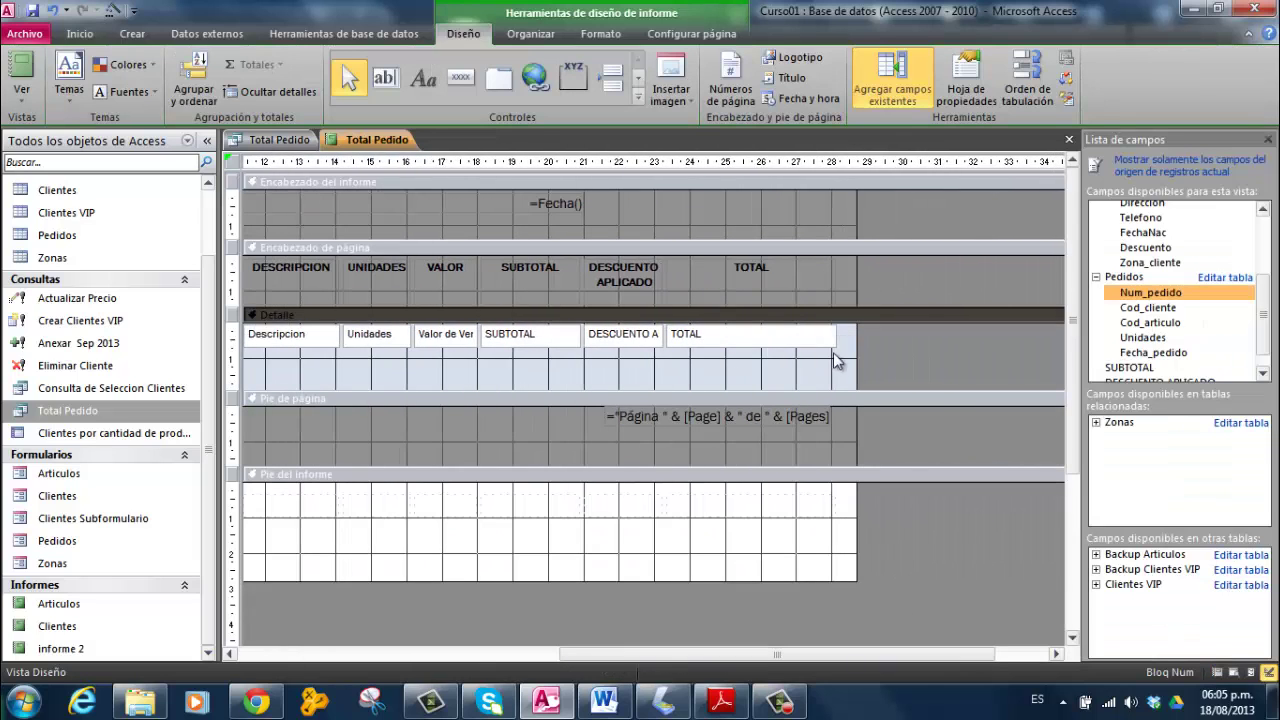
click(828, 335)
drag(834, 335, 762, 347)
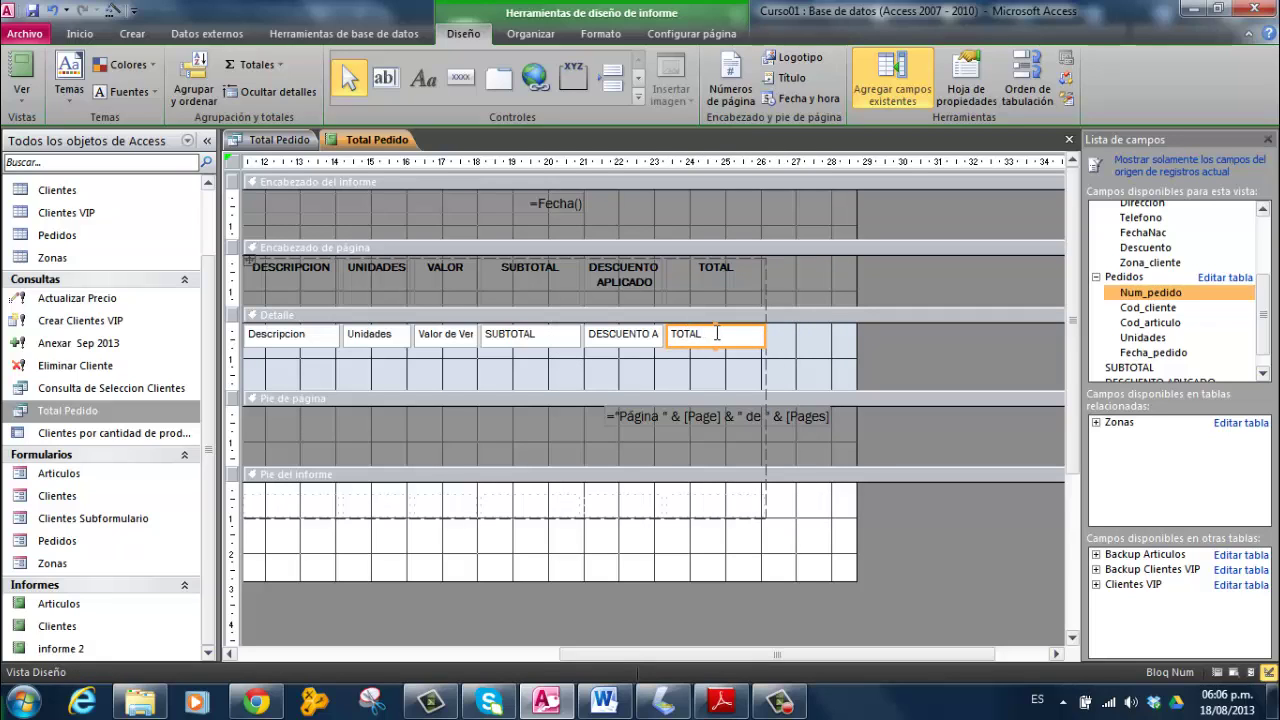
click(717, 334)
click(599, 380)
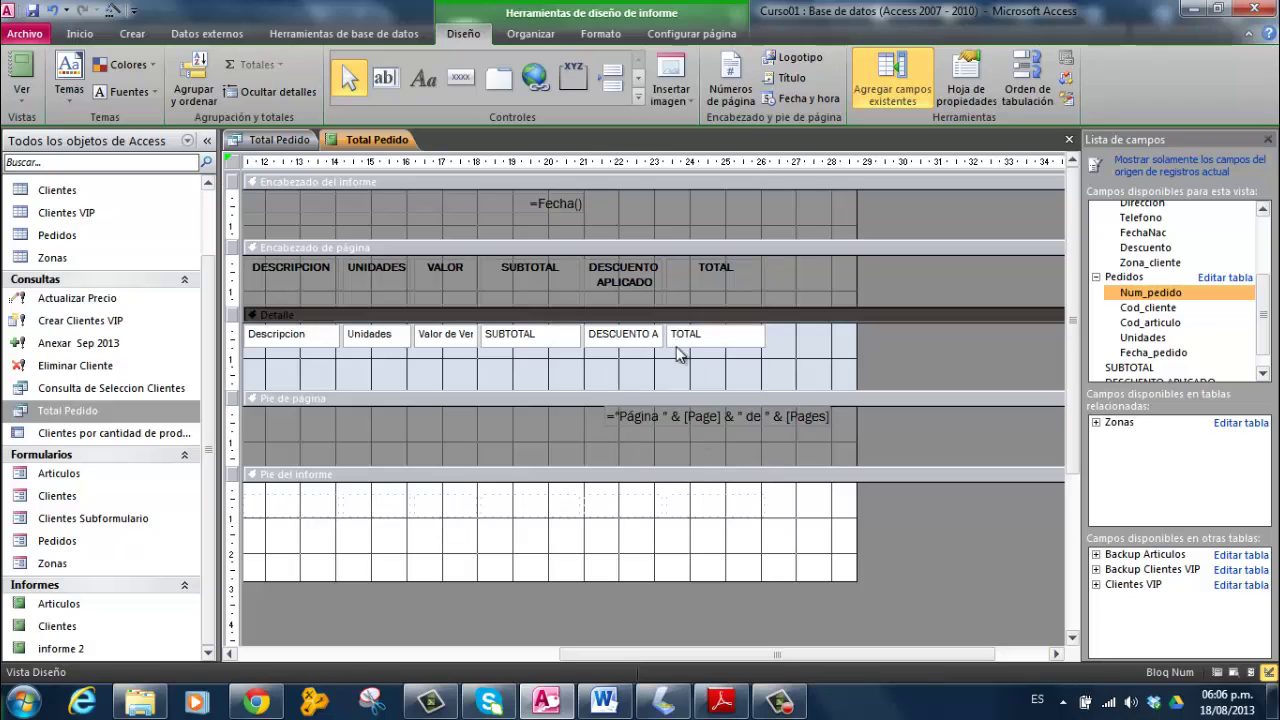
Step: Centre the text of the SUBTOTAL, DESCUENTO APLICADO and TOTAL fields in the detail section
click(676, 338)
shift+click(601, 342)
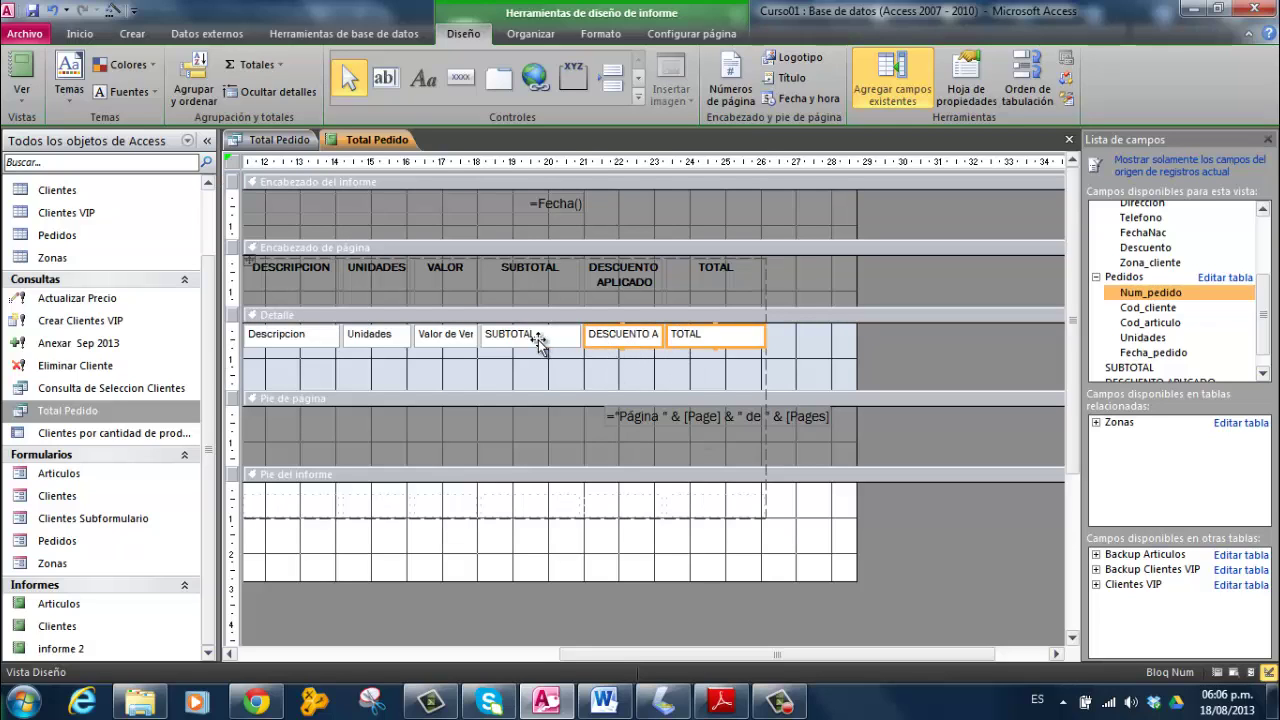
shift+click(535, 342)
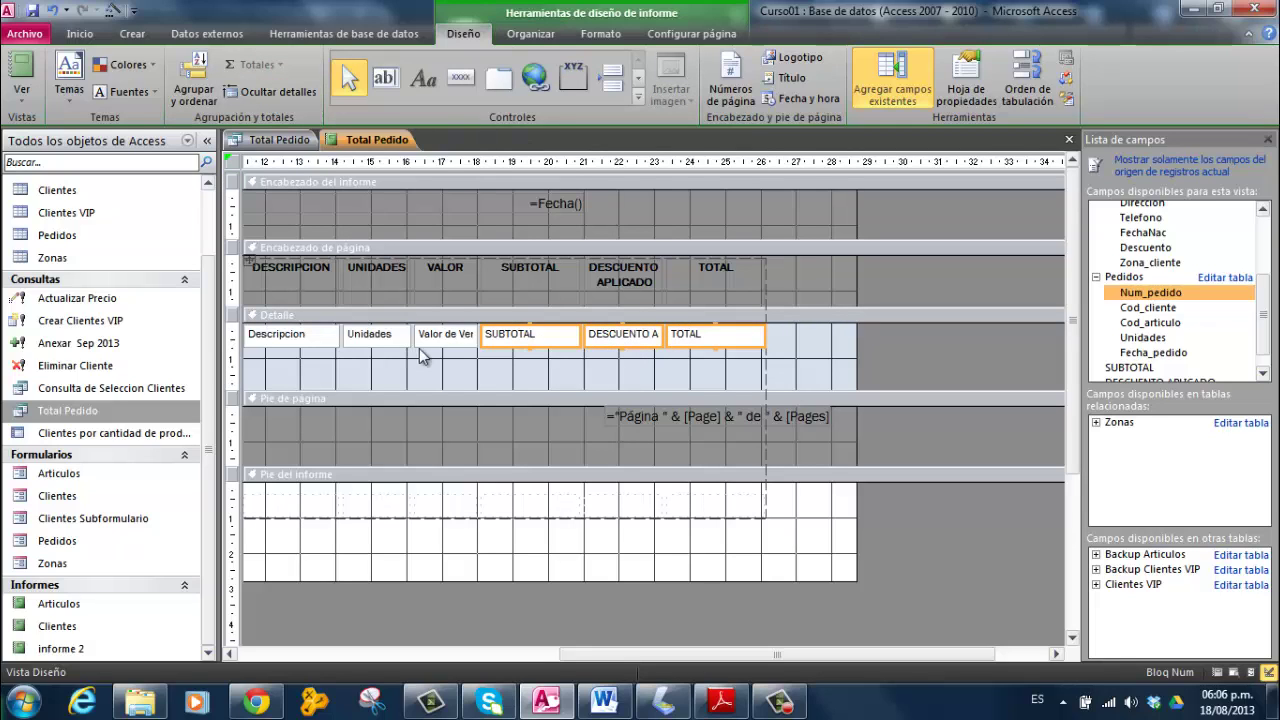
click(583, 38)
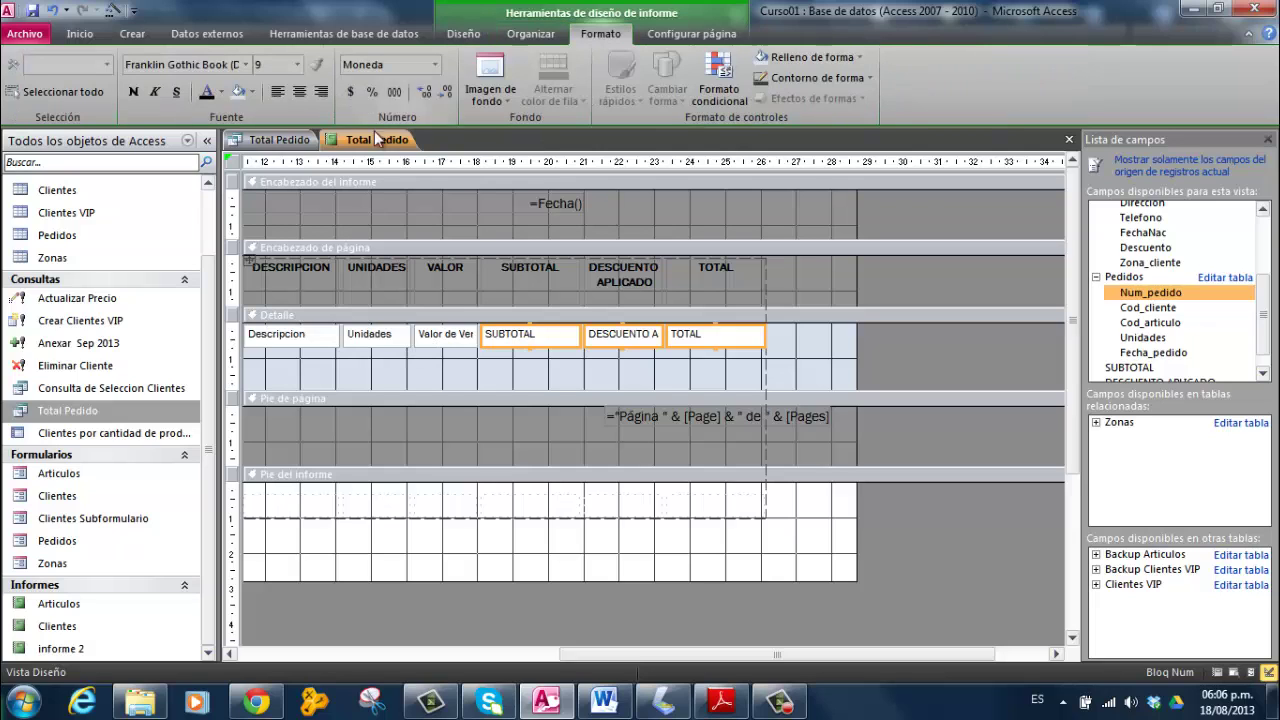
click(299, 92)
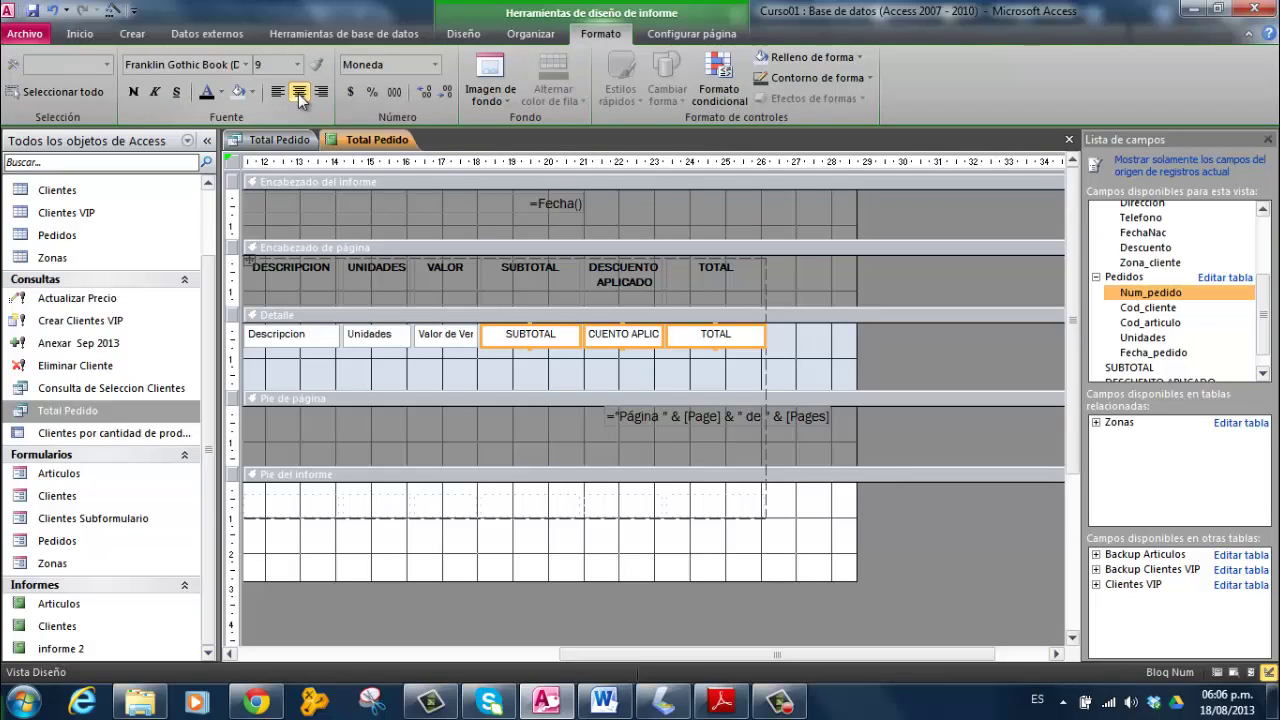
Step: Move the page number field back within the TOTAL column's edge and reduce the report's width to about 26.7 cm
click(686, 408)
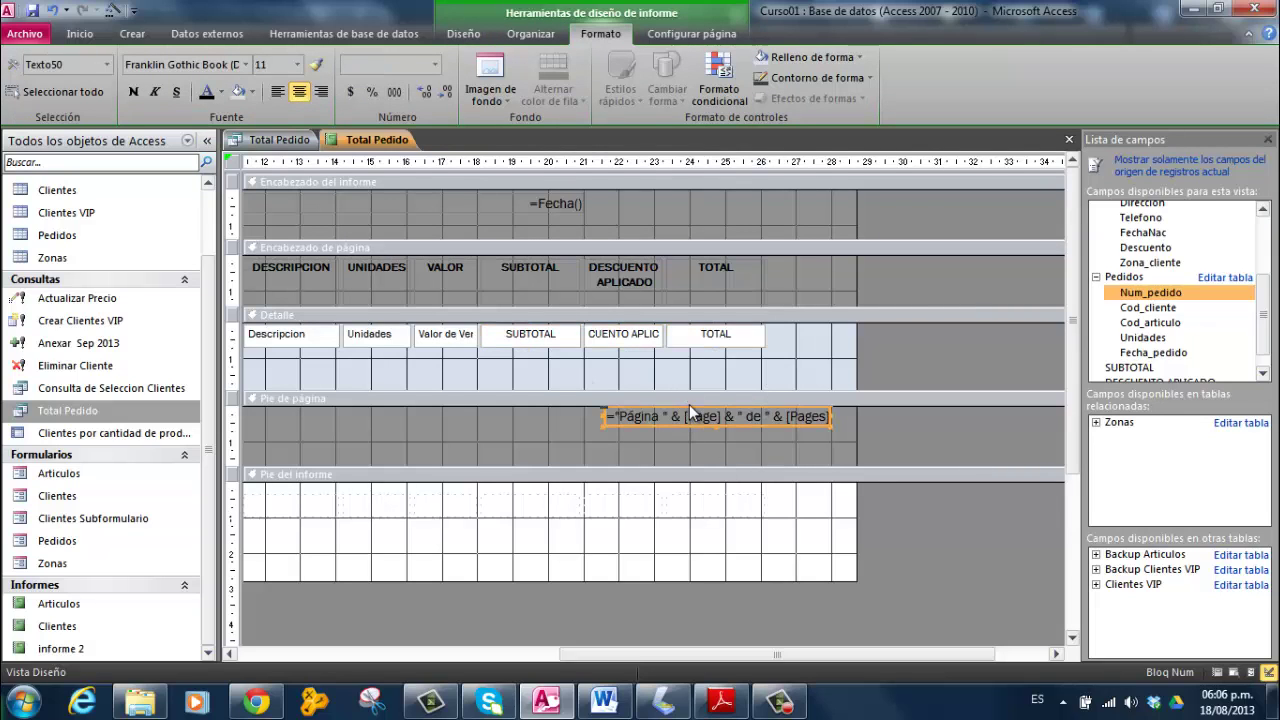
drag(687, 408, 593, 412)
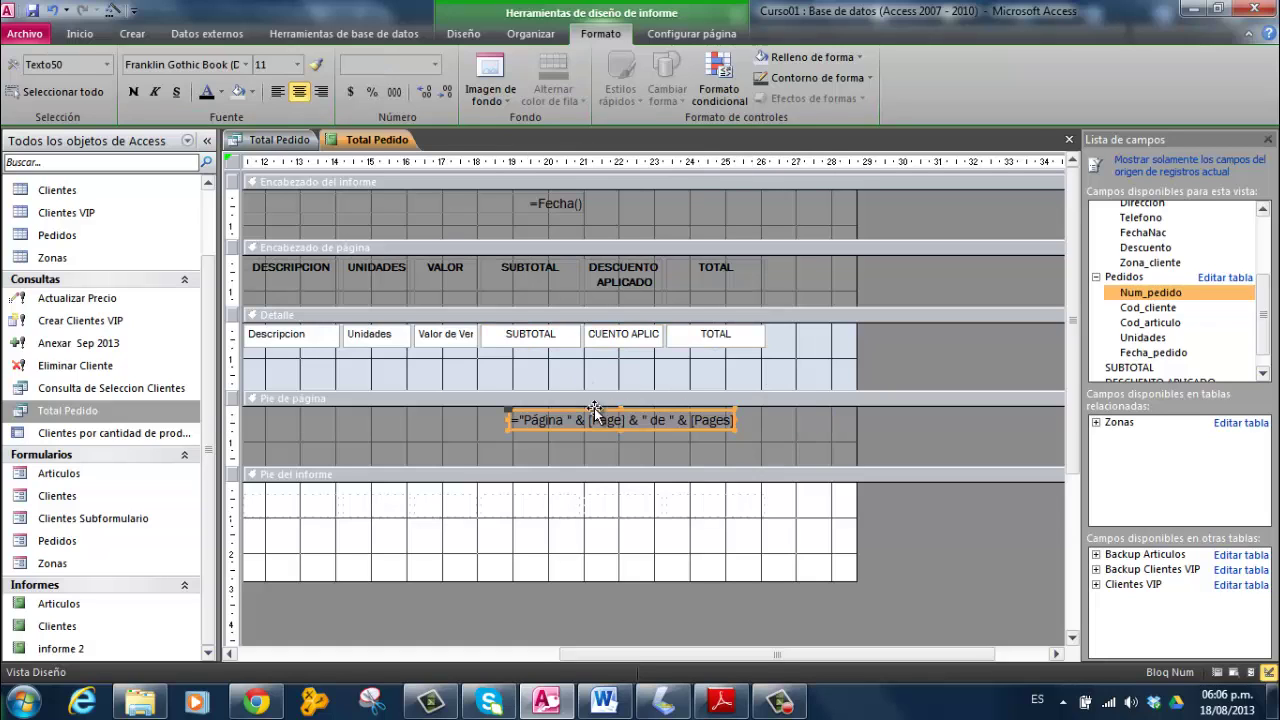
drag(857, 362, 786, 357)
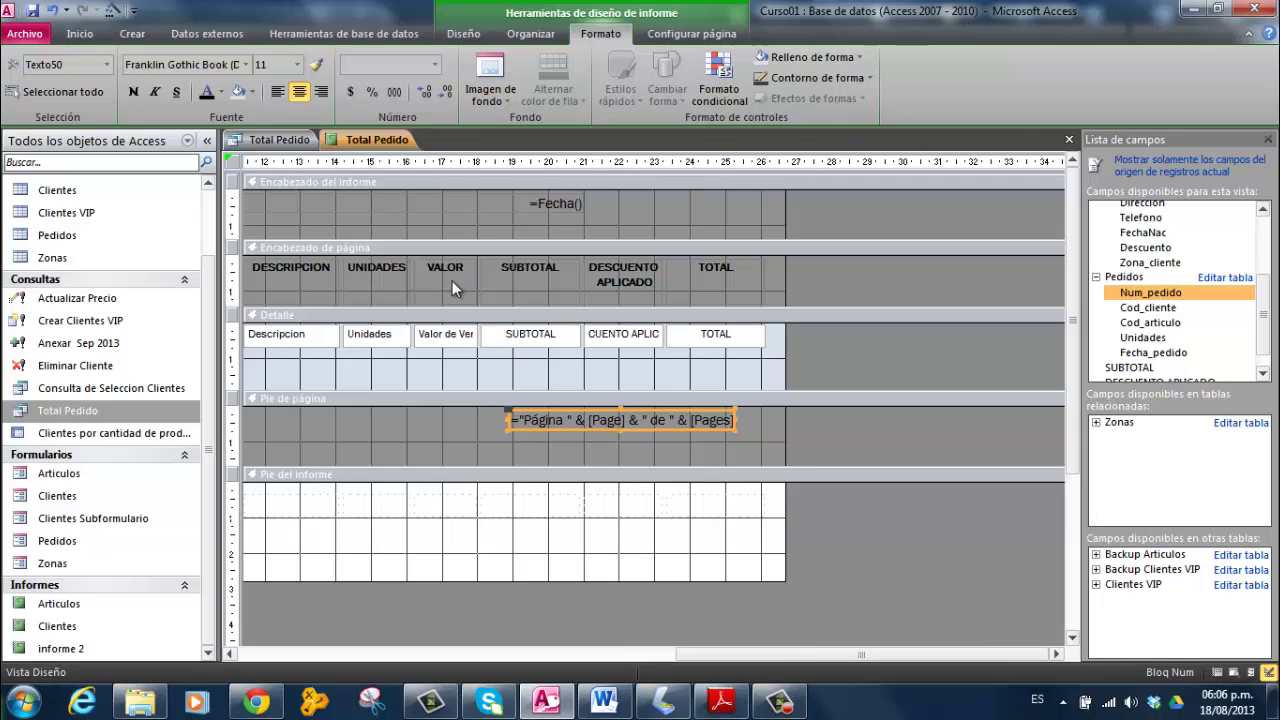
Step: Fill the page header section's background with light beige-grey
click(774, 266)
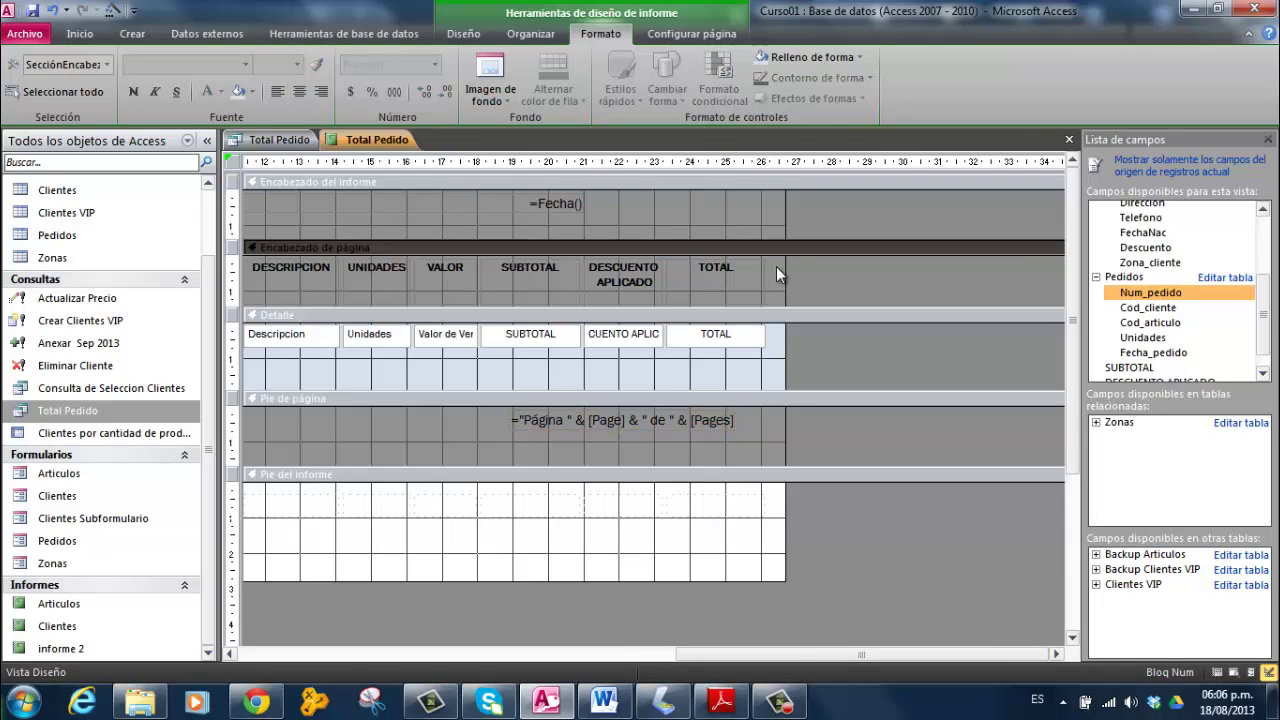
right_click(771, 247)
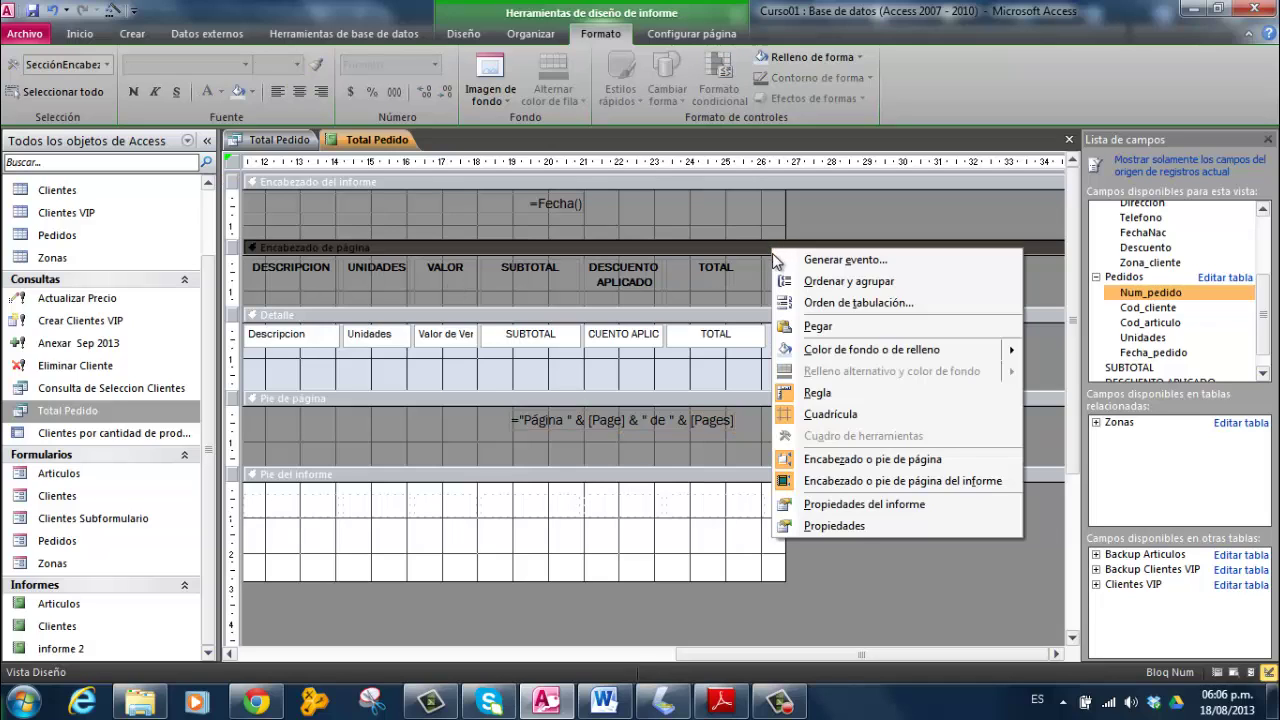
mouse_move(984, 357)
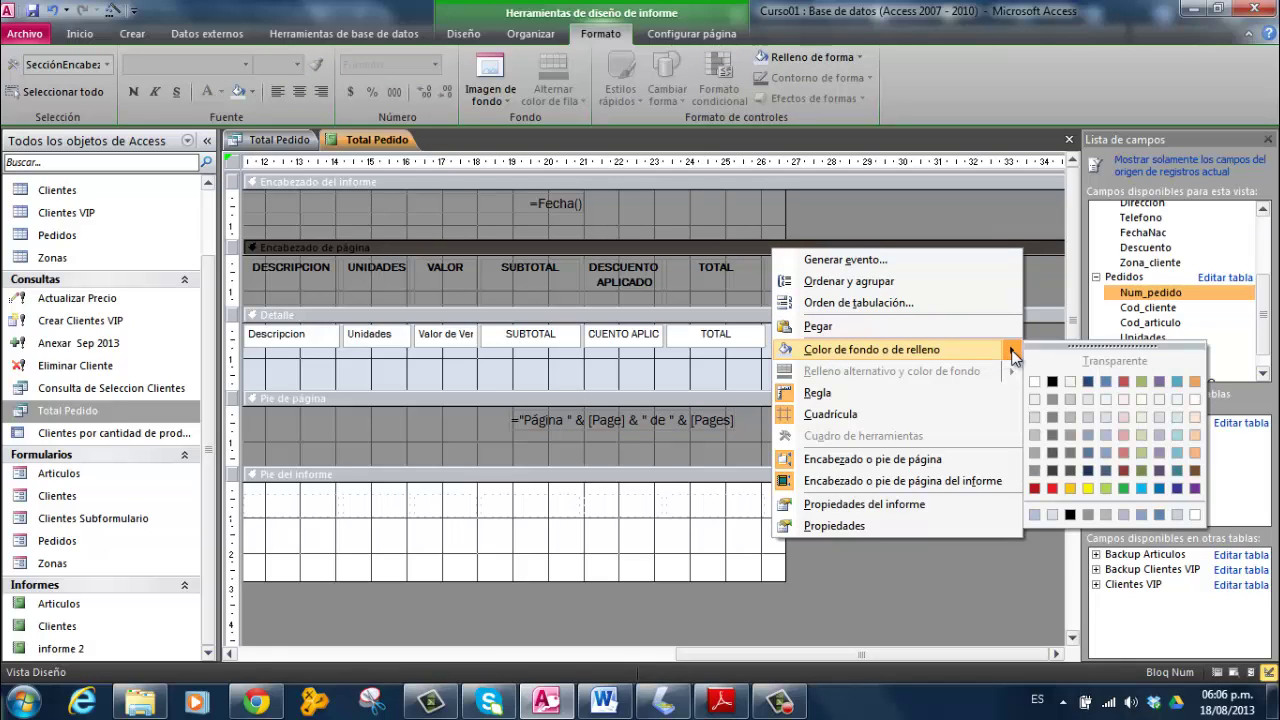
click(1069, 400)
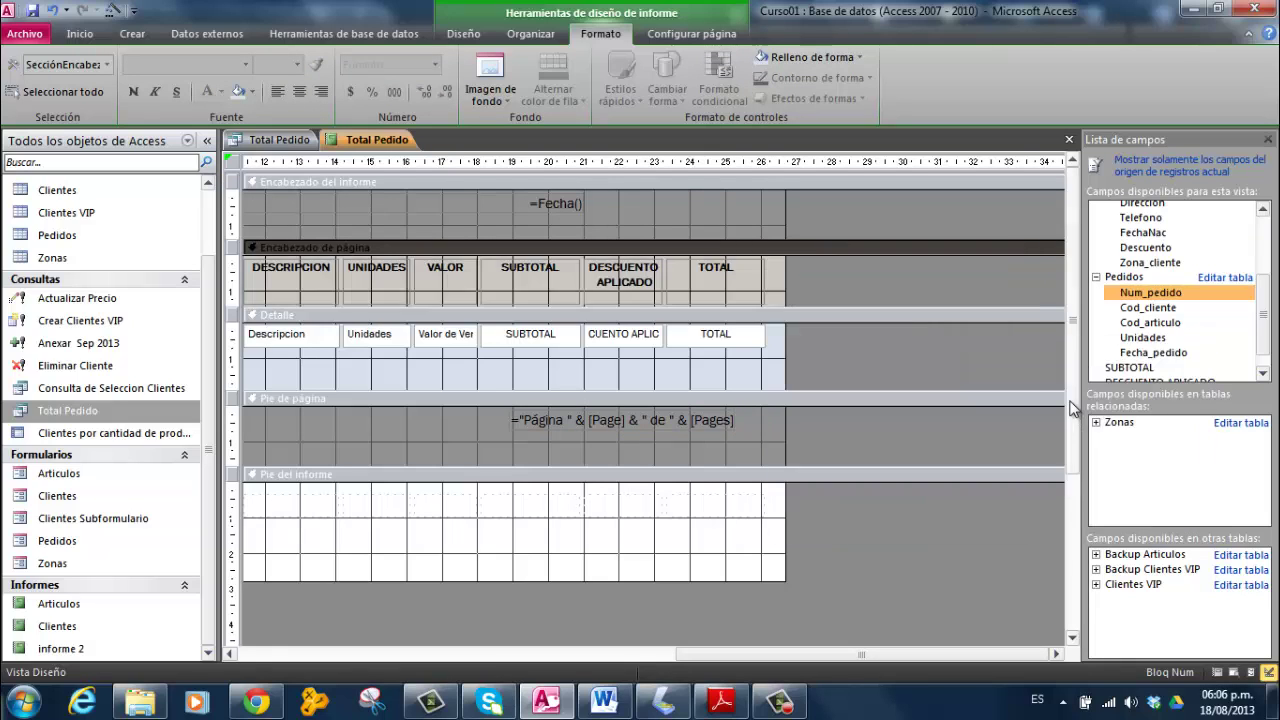
click(345, 140)
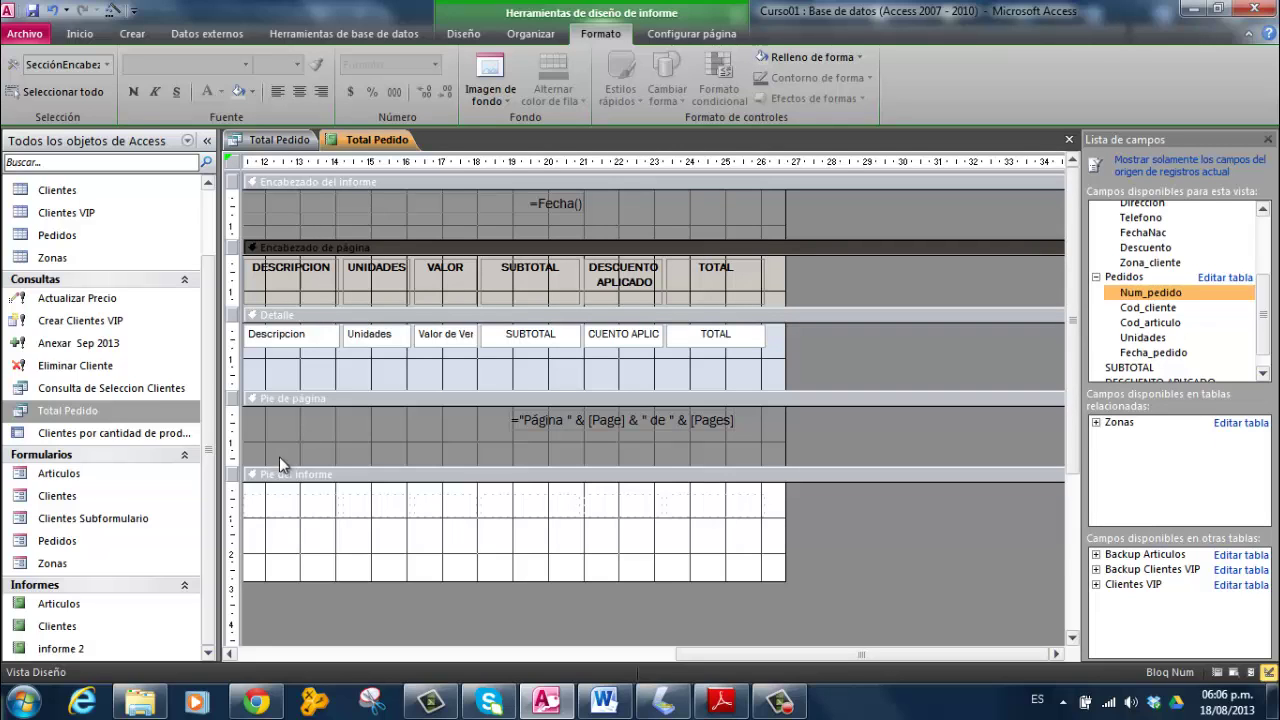
Step: Apply the same light beige-grey background to the report footer section
click(393, 512)
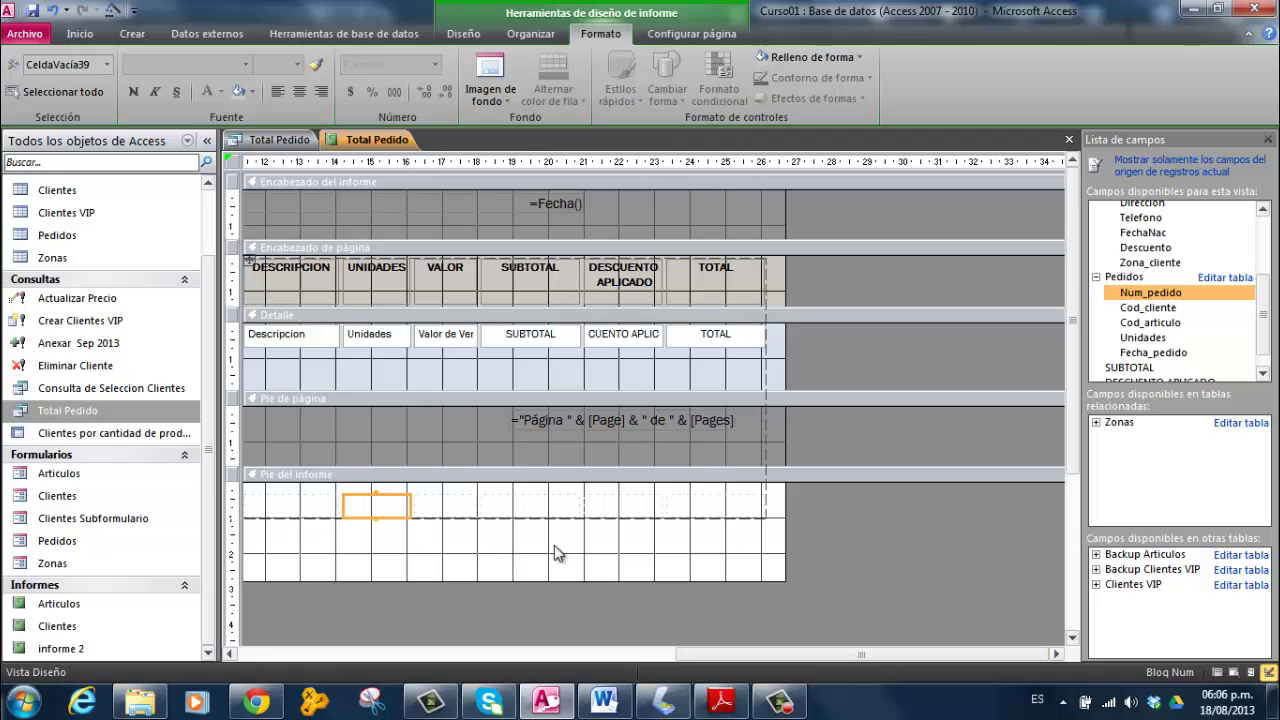
right_click(558, 487)
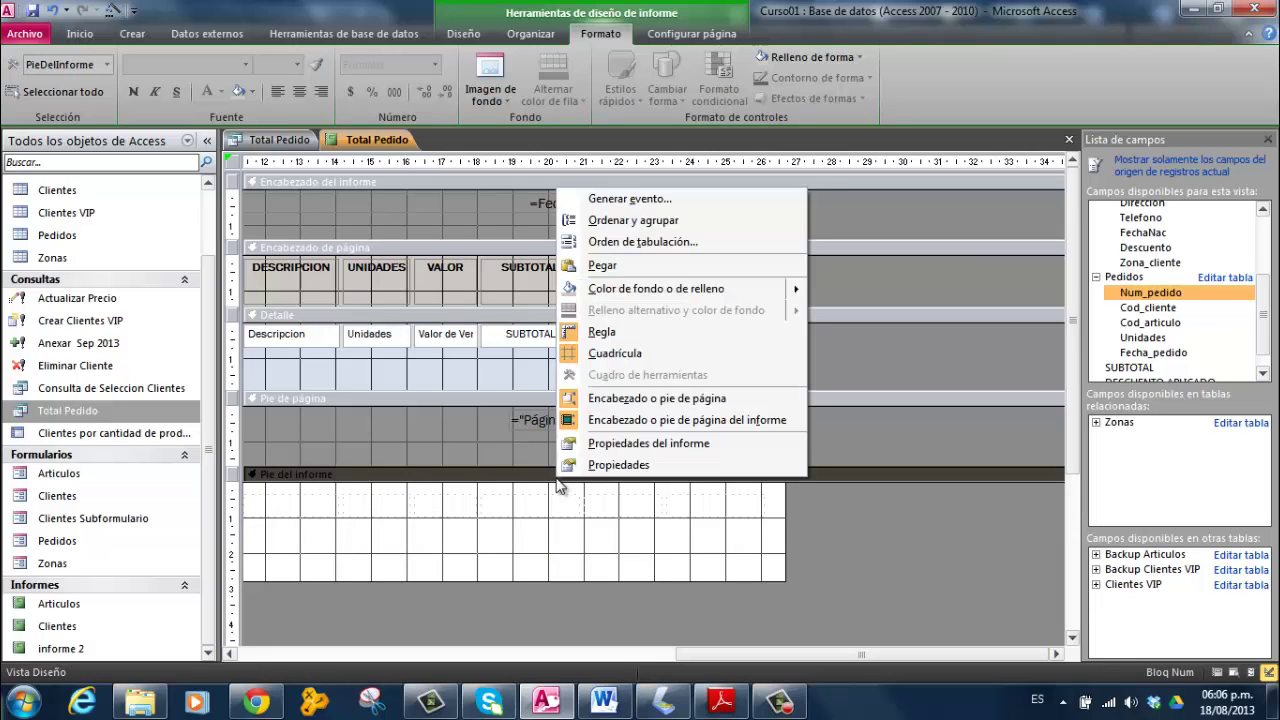
click(611, 290)
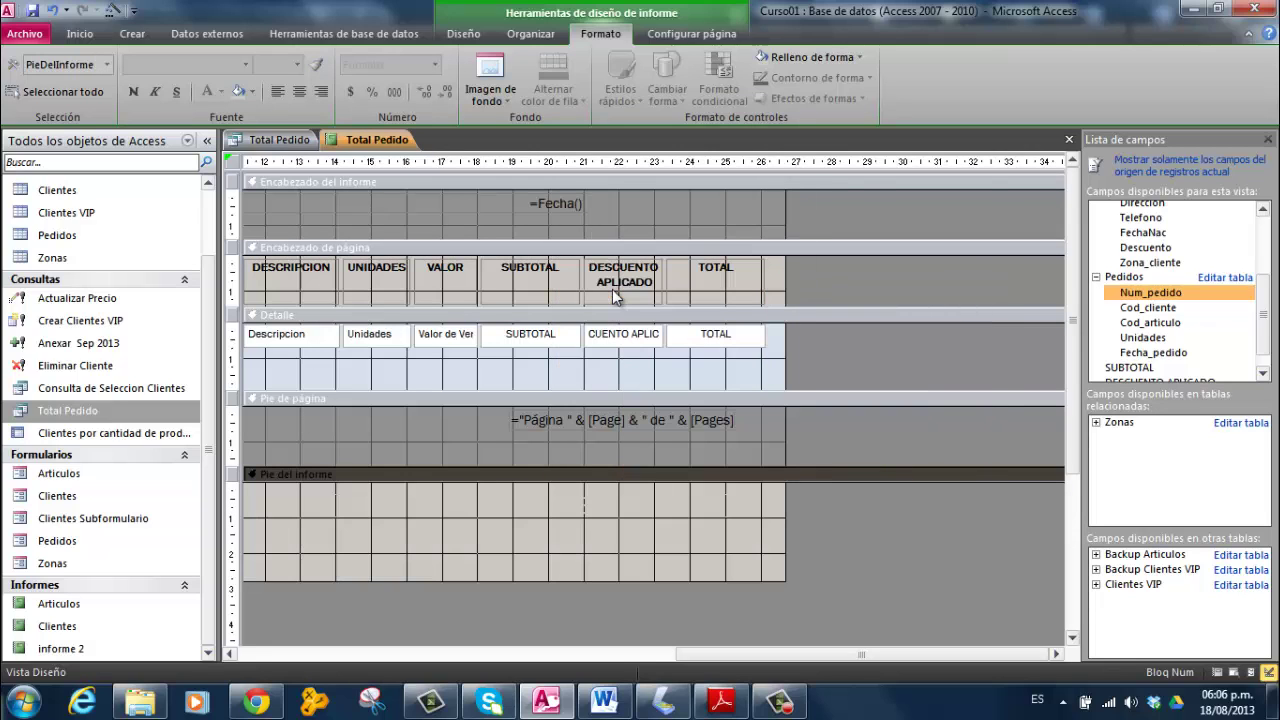
Step: Review the formatted report in Report view down to its footer
drag(700, 655, 172, 657)
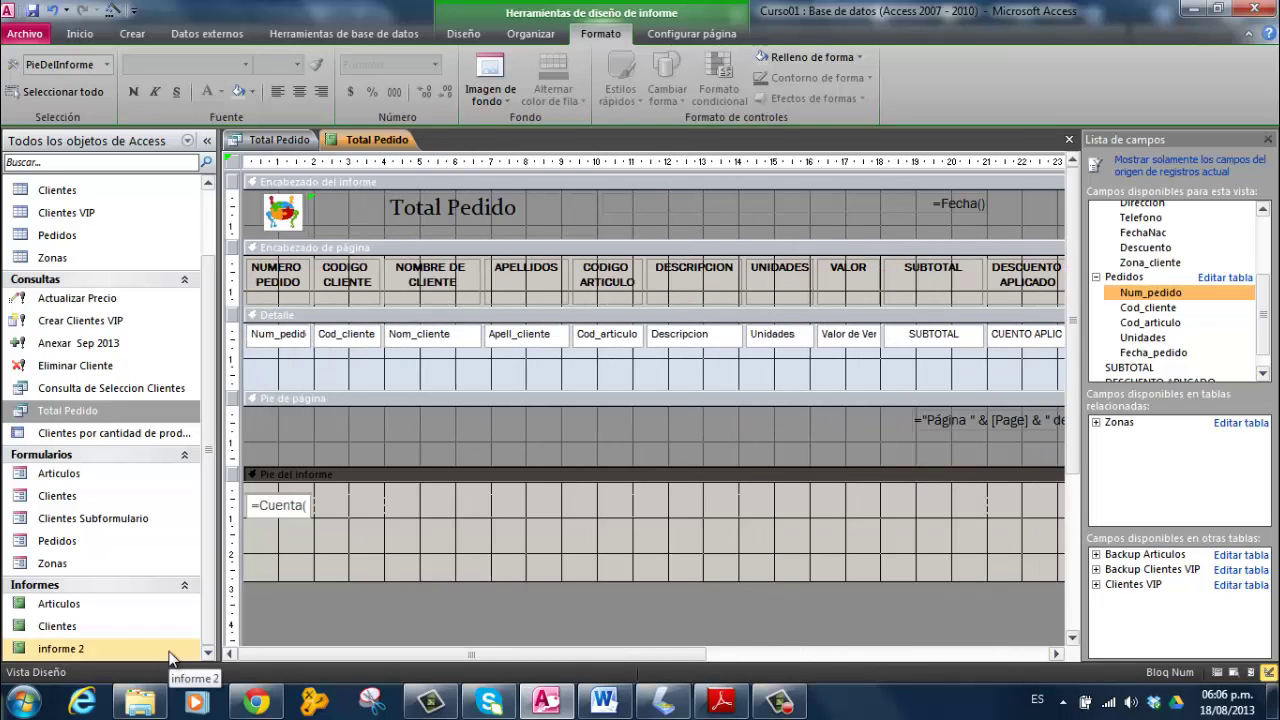
right_click(356, 140)
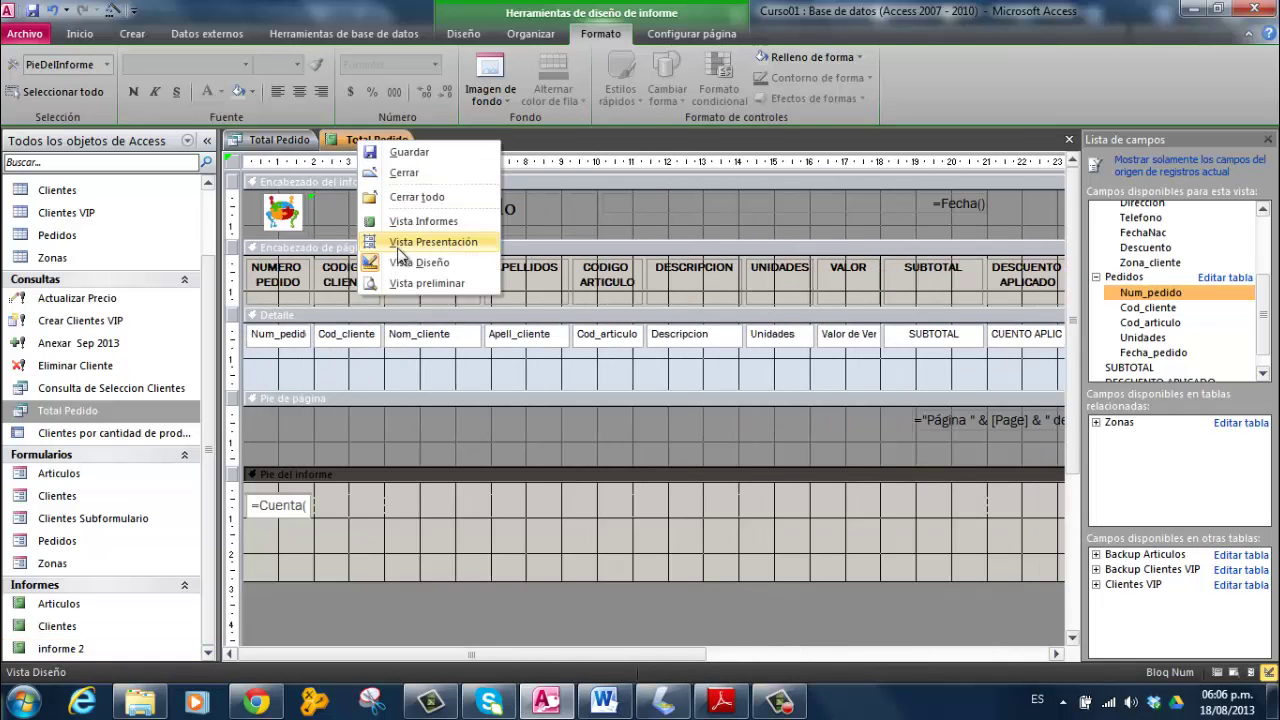
click(415, 224)
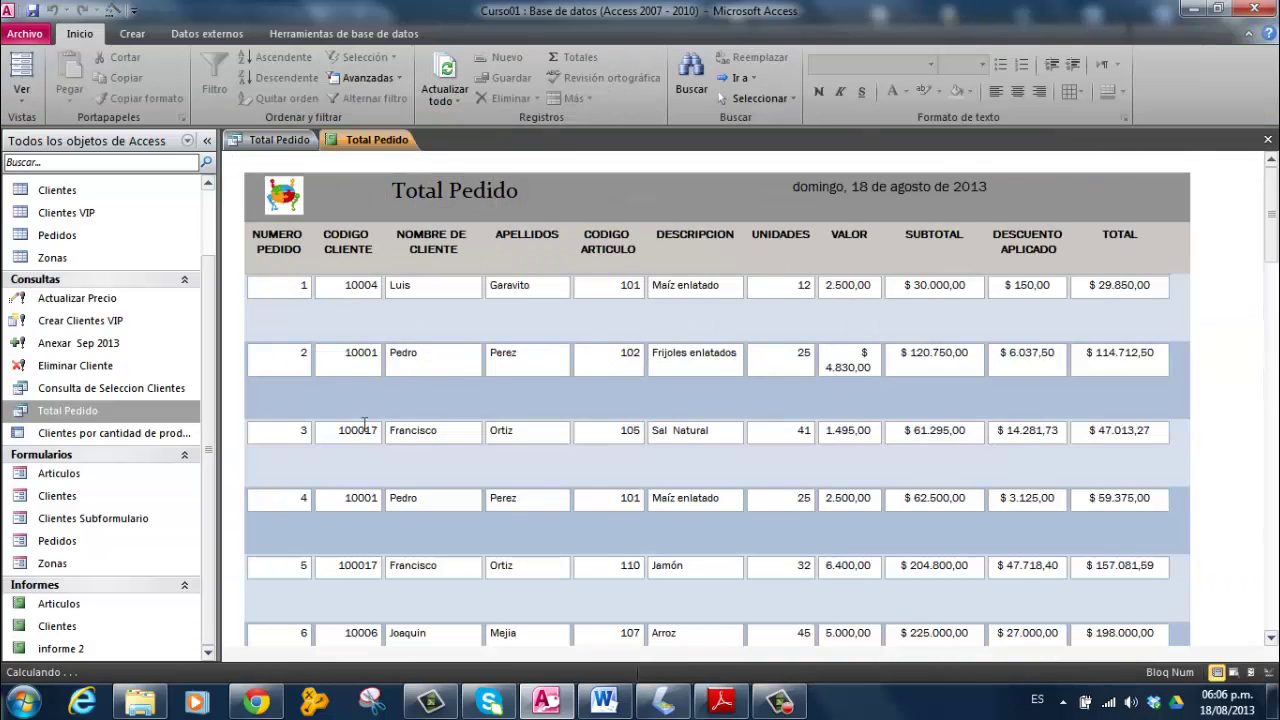
scroll(364, 425, down, 10)
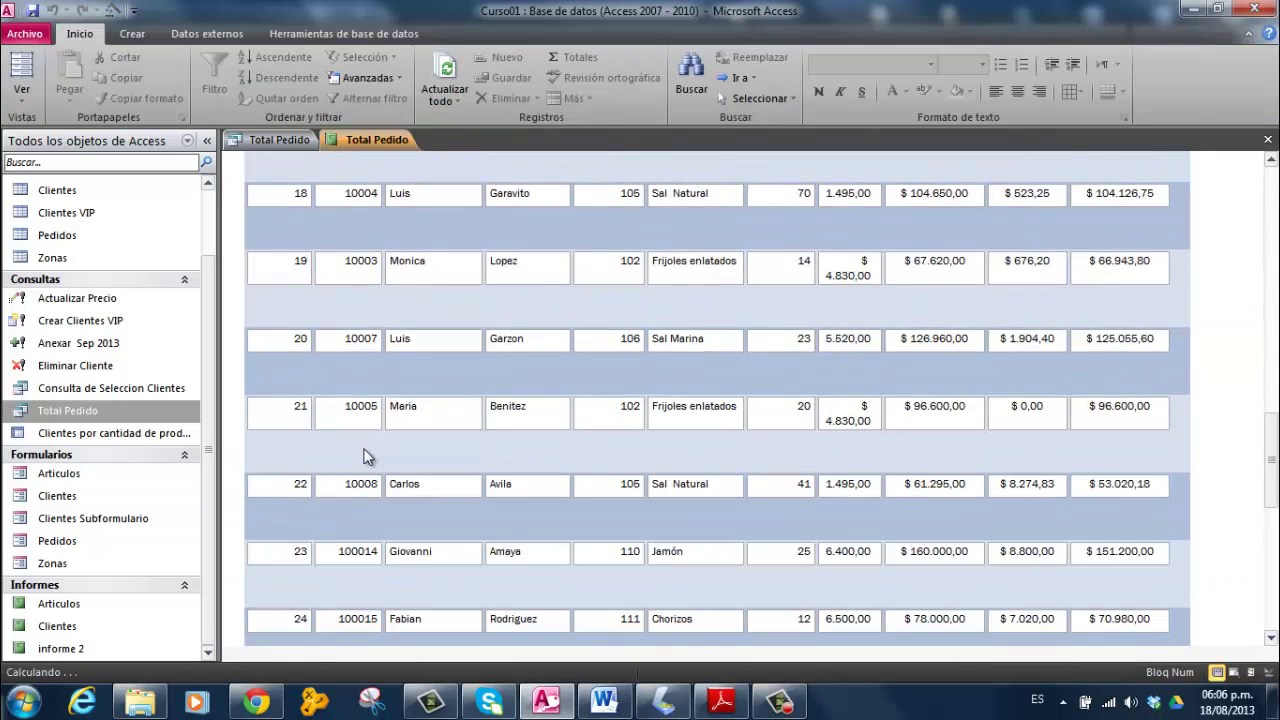
scroll(364, 456, down, 9)
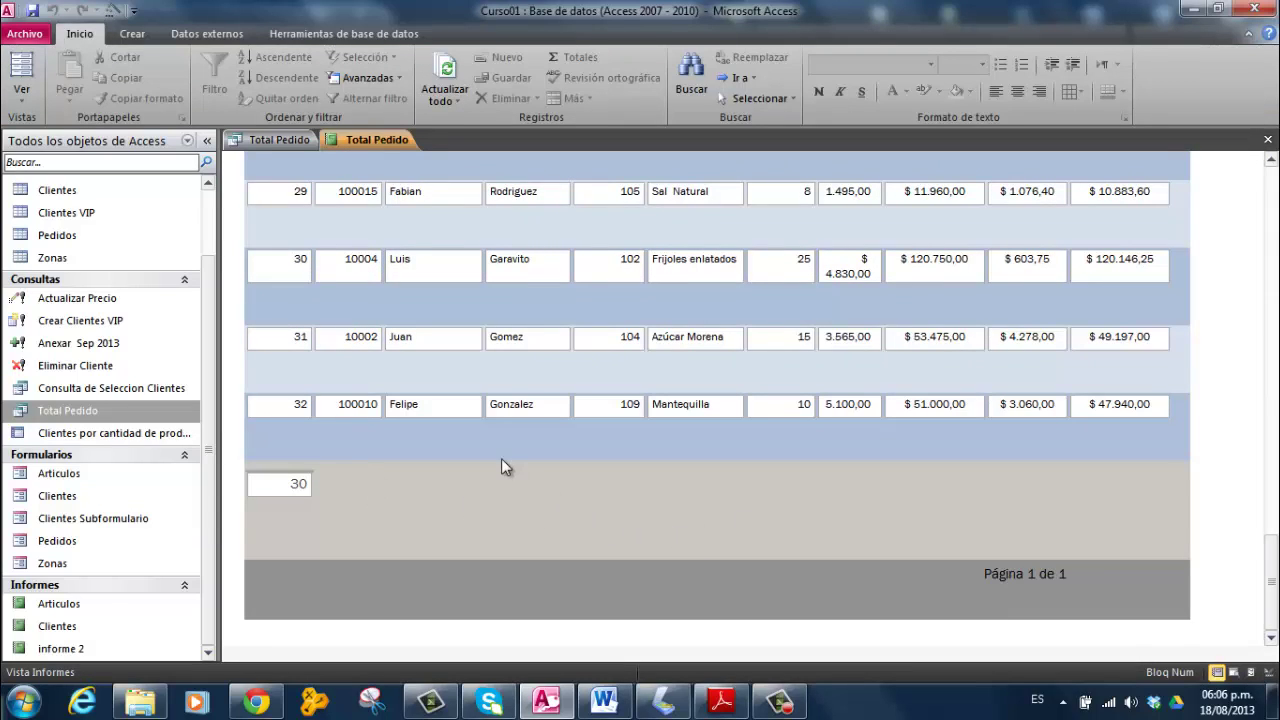
Step: Return the report to Design view and shrink the detail section to the height of its fields
right_click(380, 140)
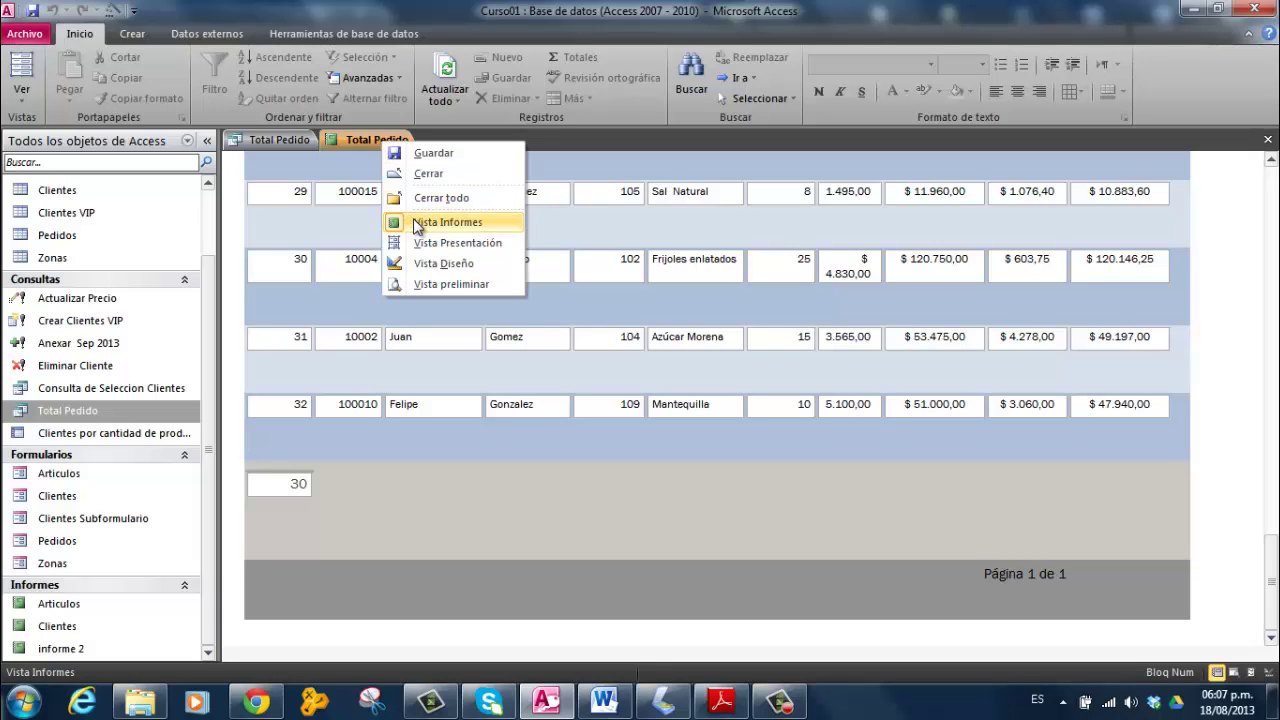
click(413, 222)
right_click(372, 139)
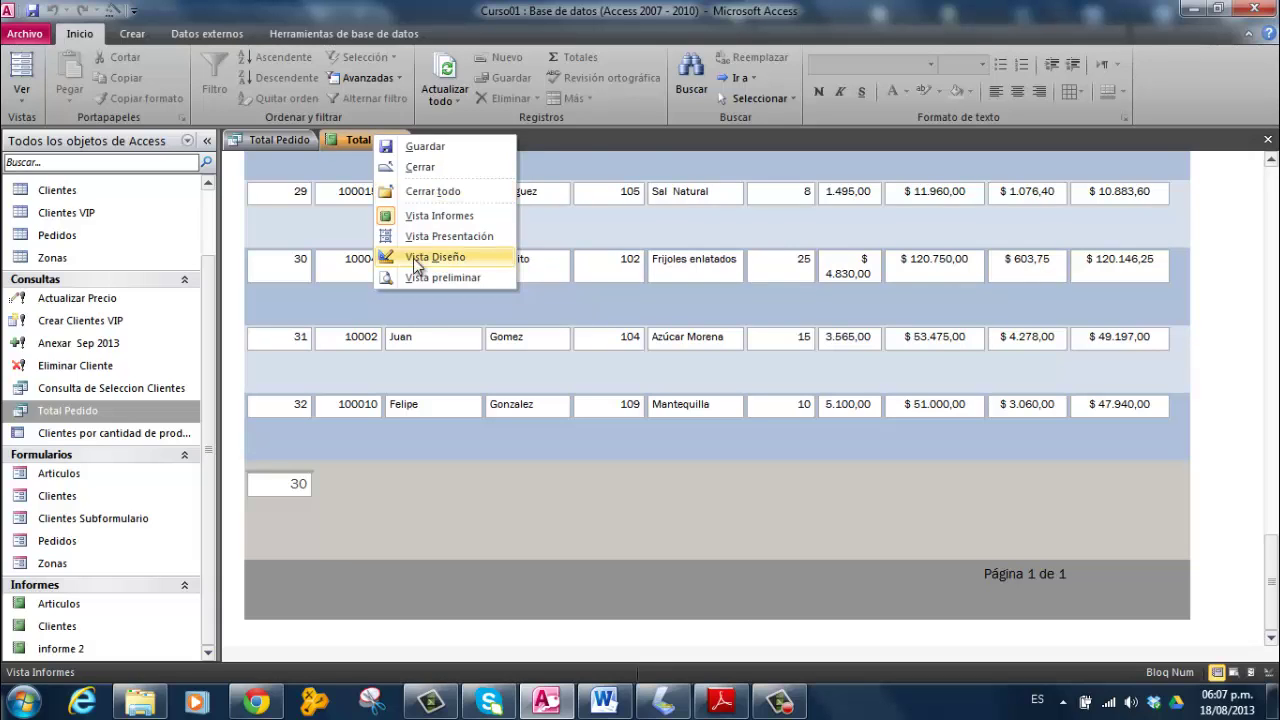
click(414, 263)
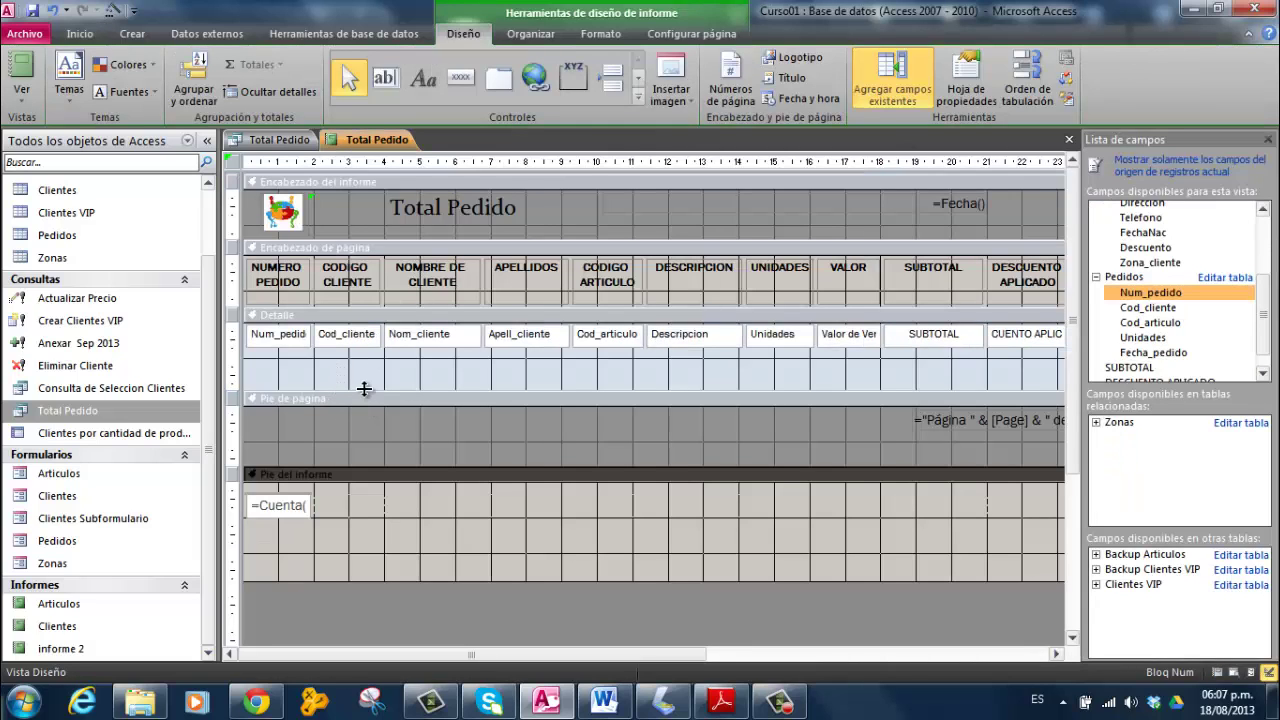
drag(364, 392, 376, 348)
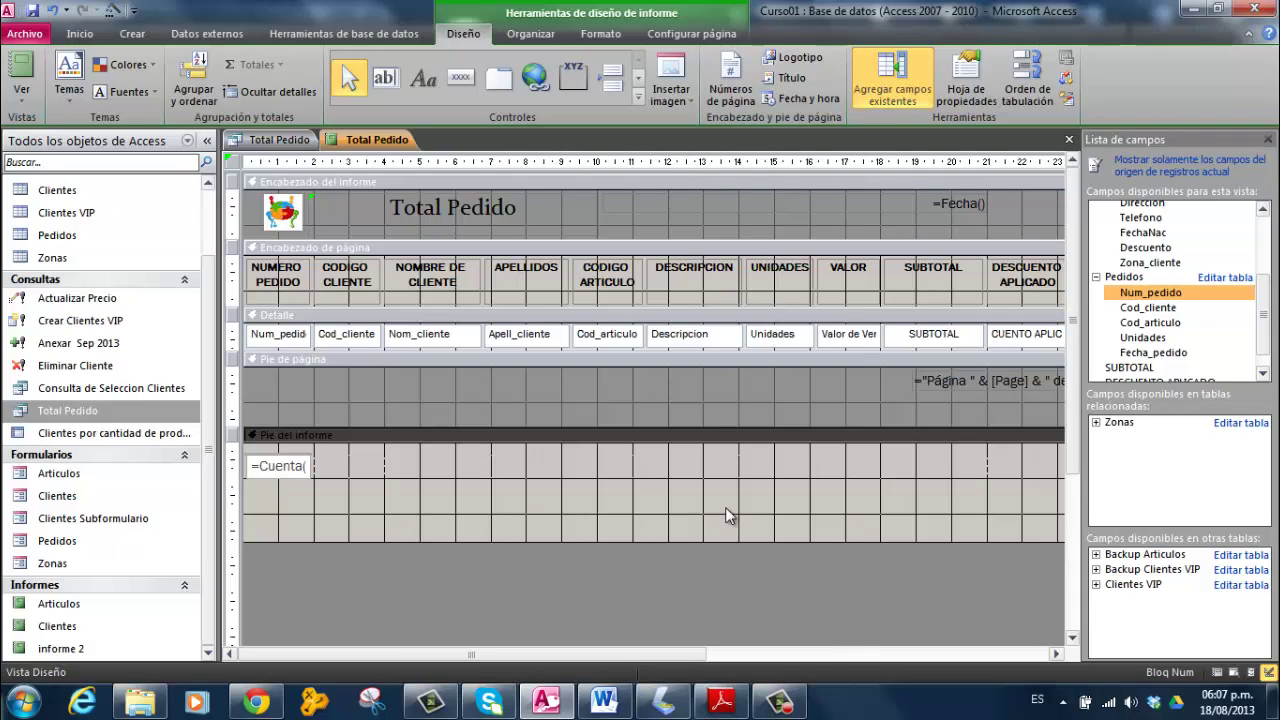
Step: Insert a layout row below the count field in the report footer and move the count field down into it
click(298, 466)
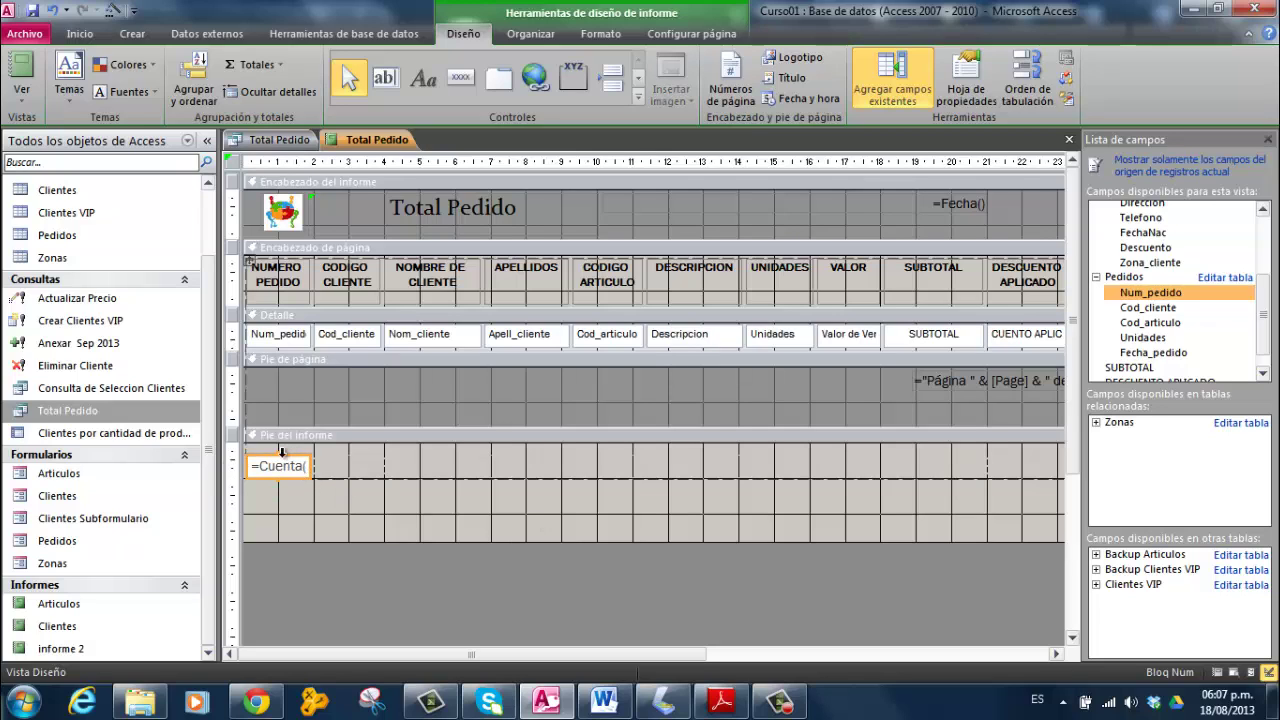
click(282, 451)
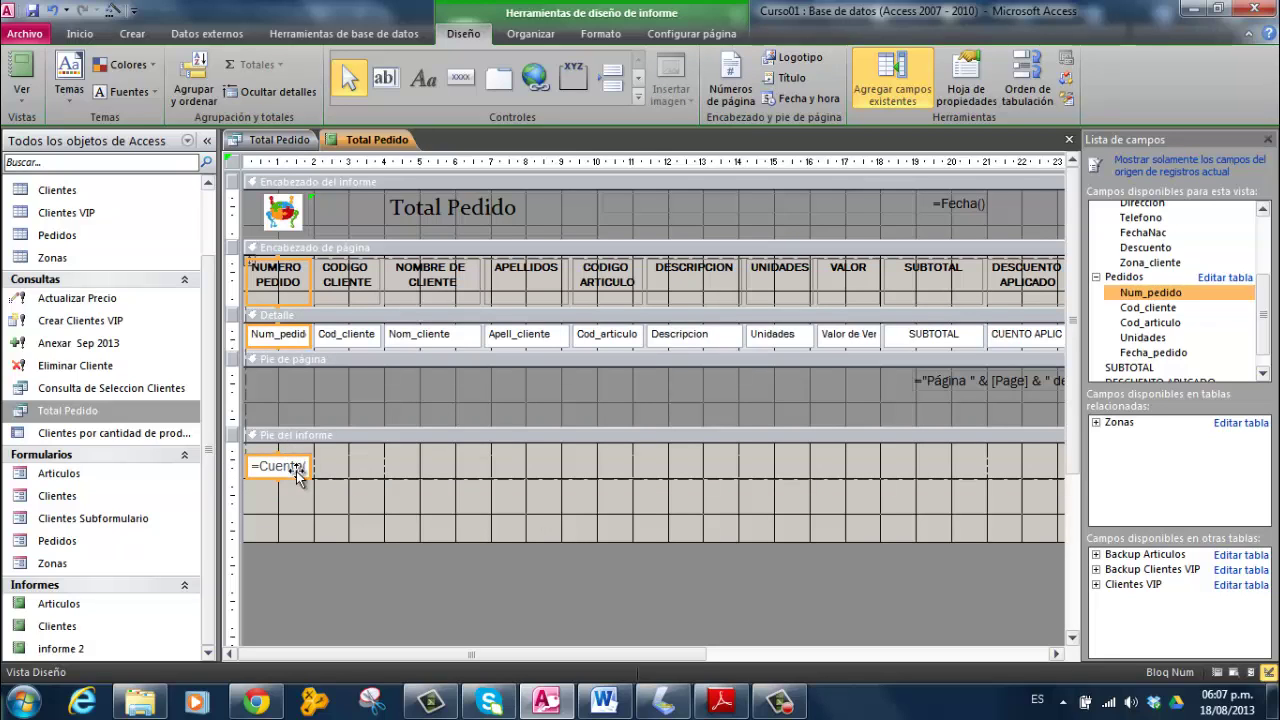
click(286, 494)
drag(286, 492, 287, 509)
click(520, 29)
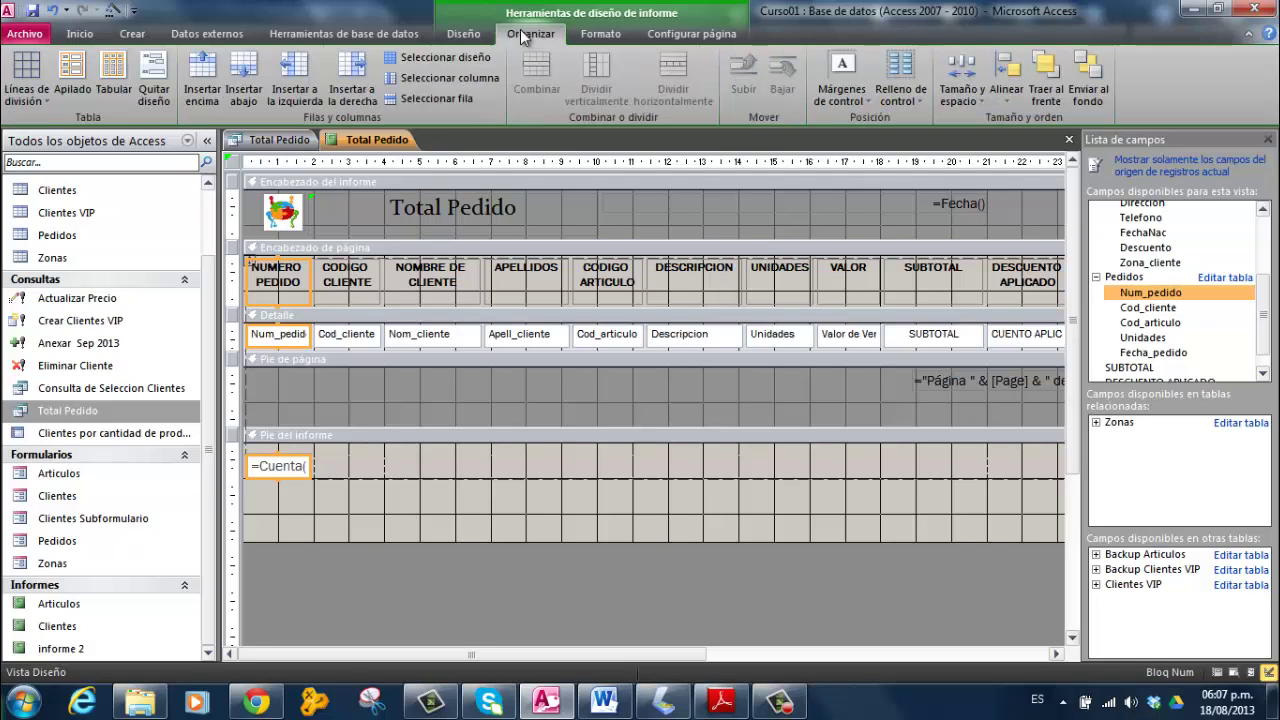
click(248, 76)
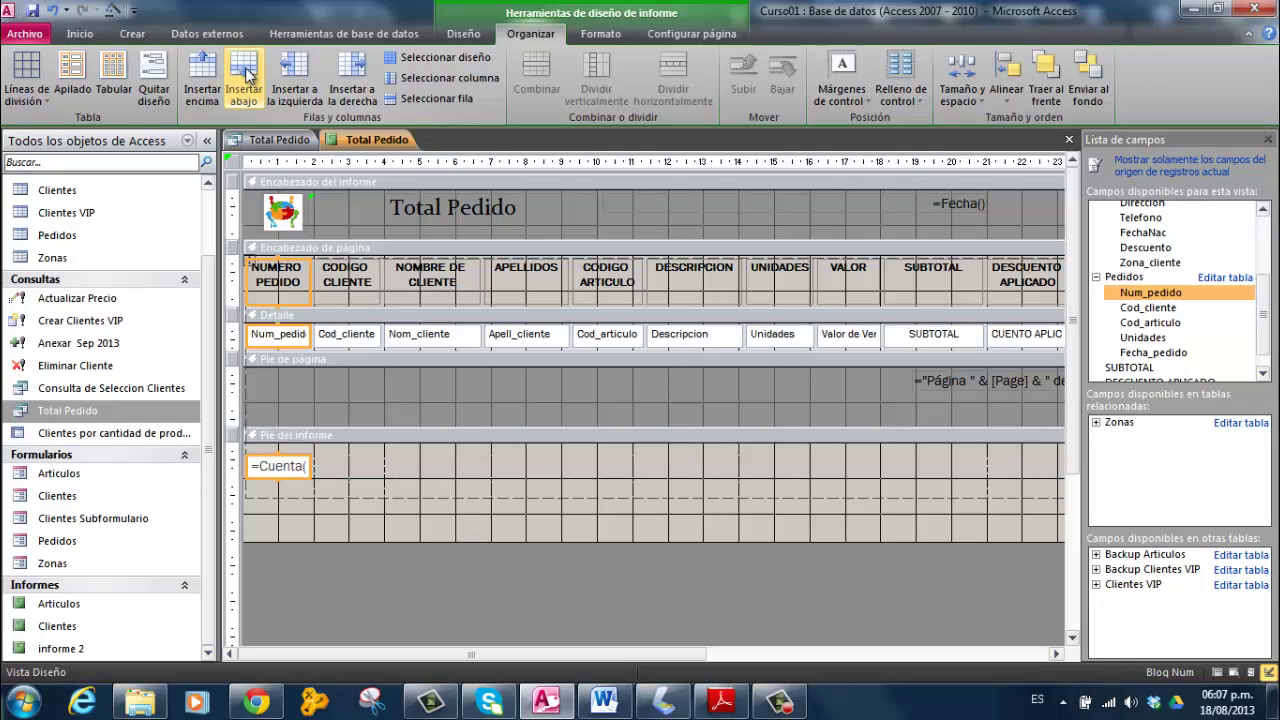
click(283, 458)
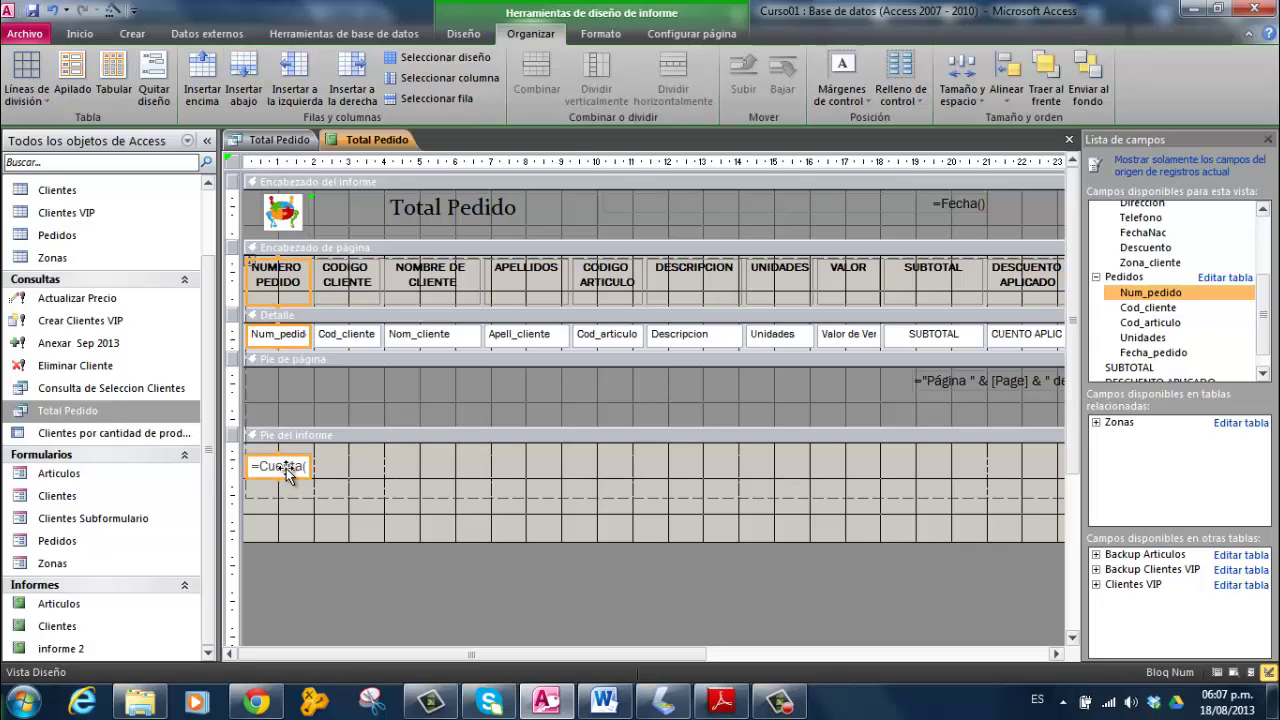
drag(286, 468, 277, 505)
click(280, 473)
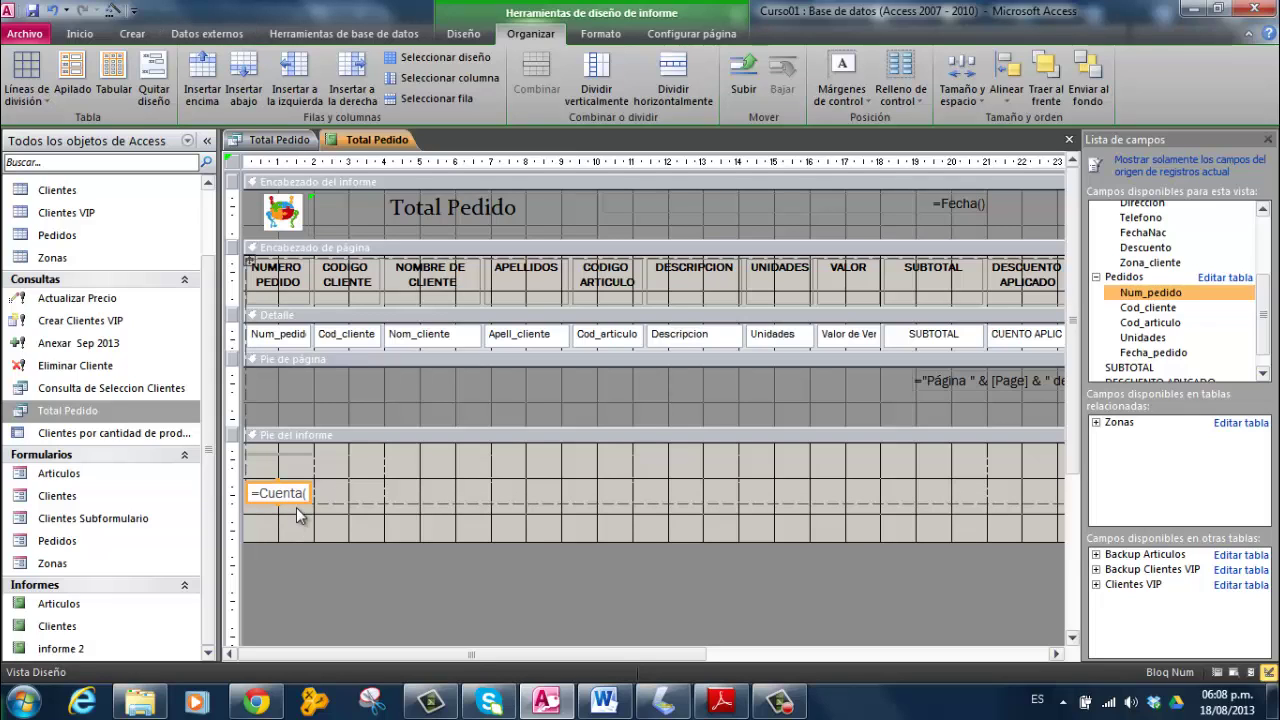
click(342, 470)
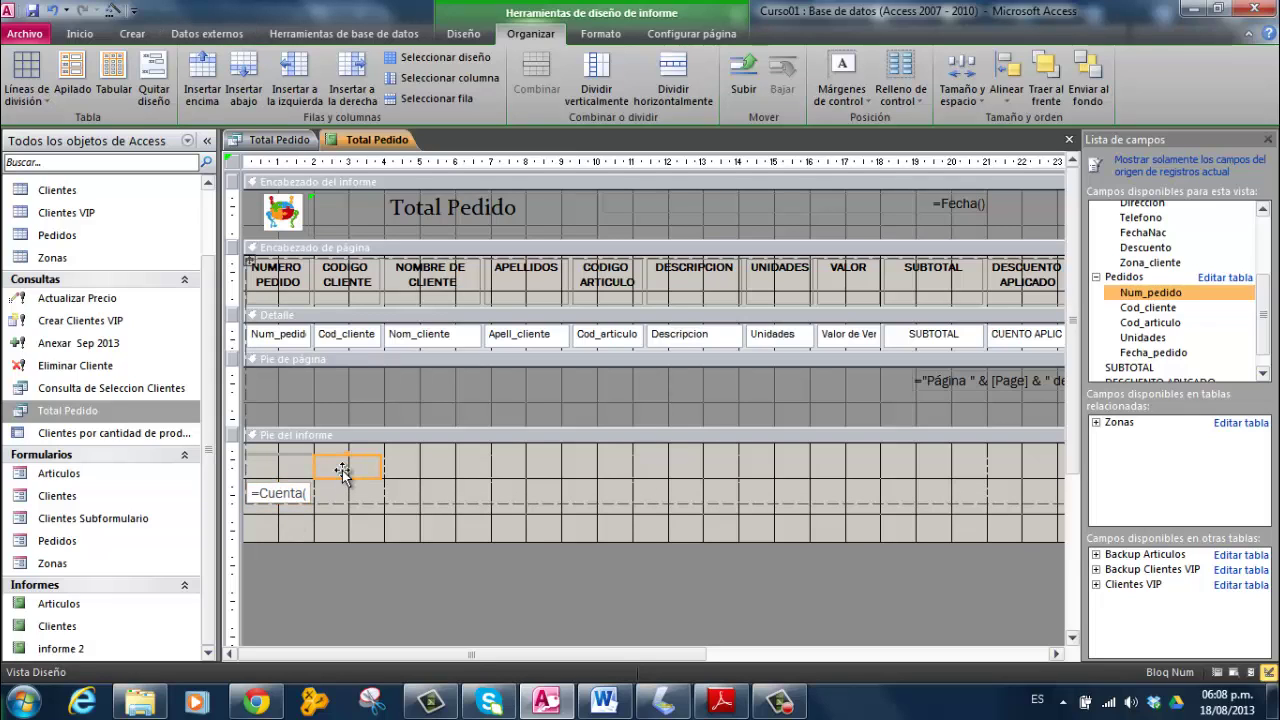
click(429, 465)
click(580, 472)
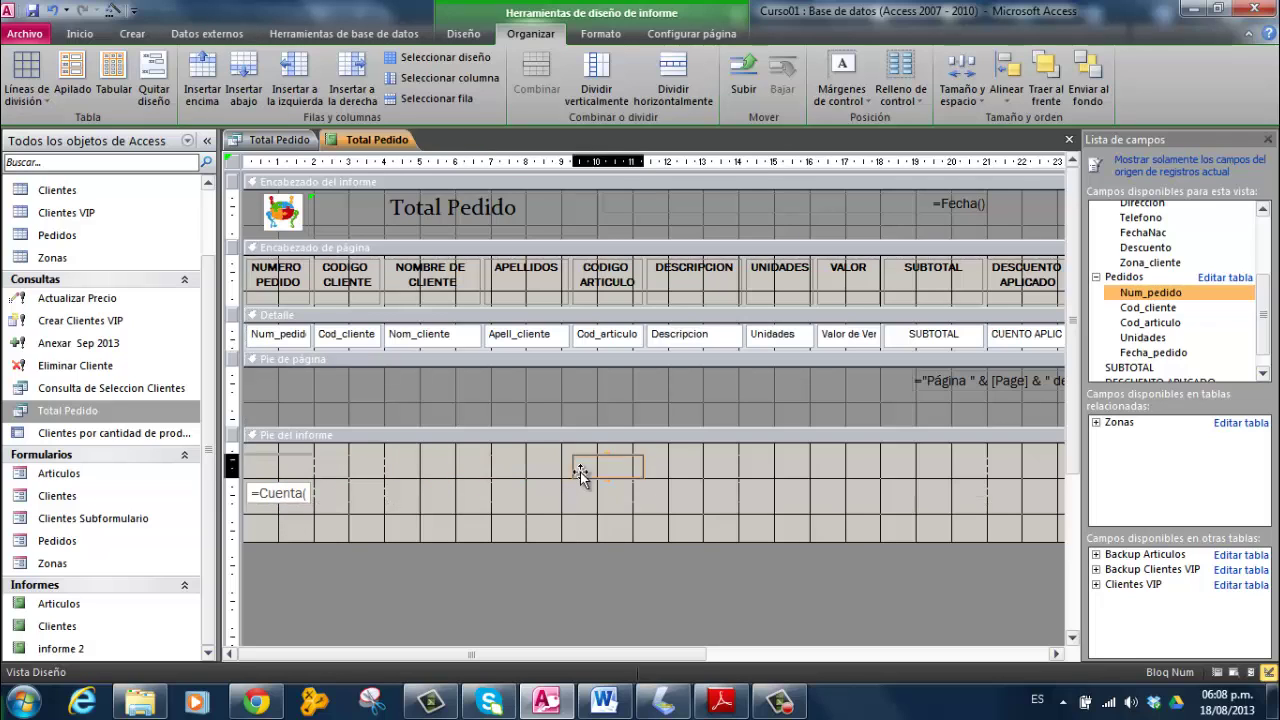
click(736, 466)
click(811, 461)
click(912, 462)
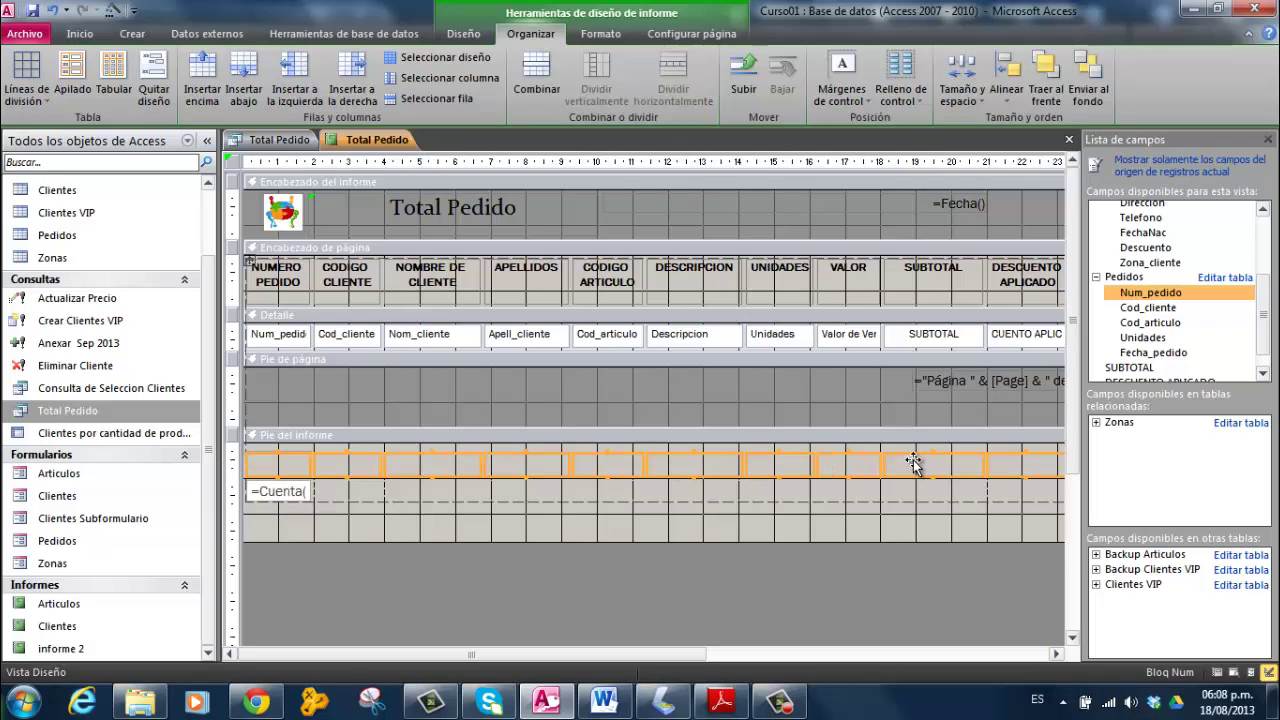
click(556, 487)
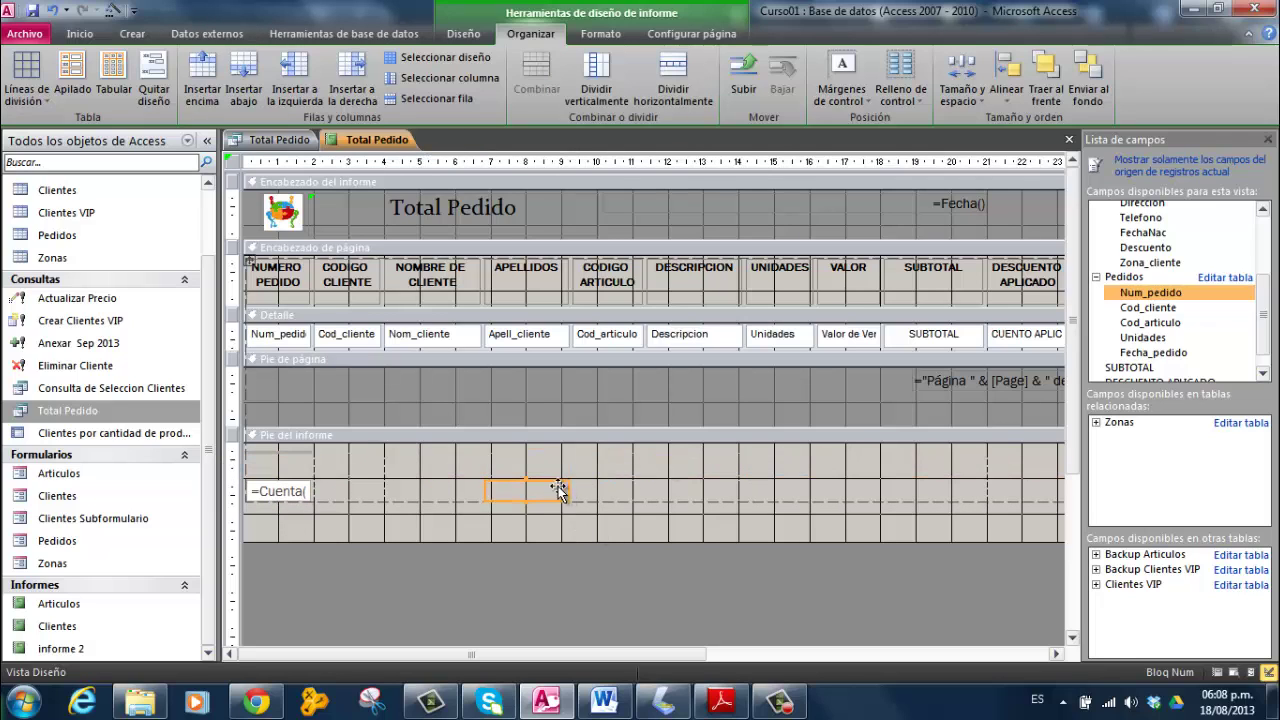
Step: Add a text box with its label to the report footer's empty row, placing the pair in the first two cells above the count field
click(302, 465)
click(468, 38)
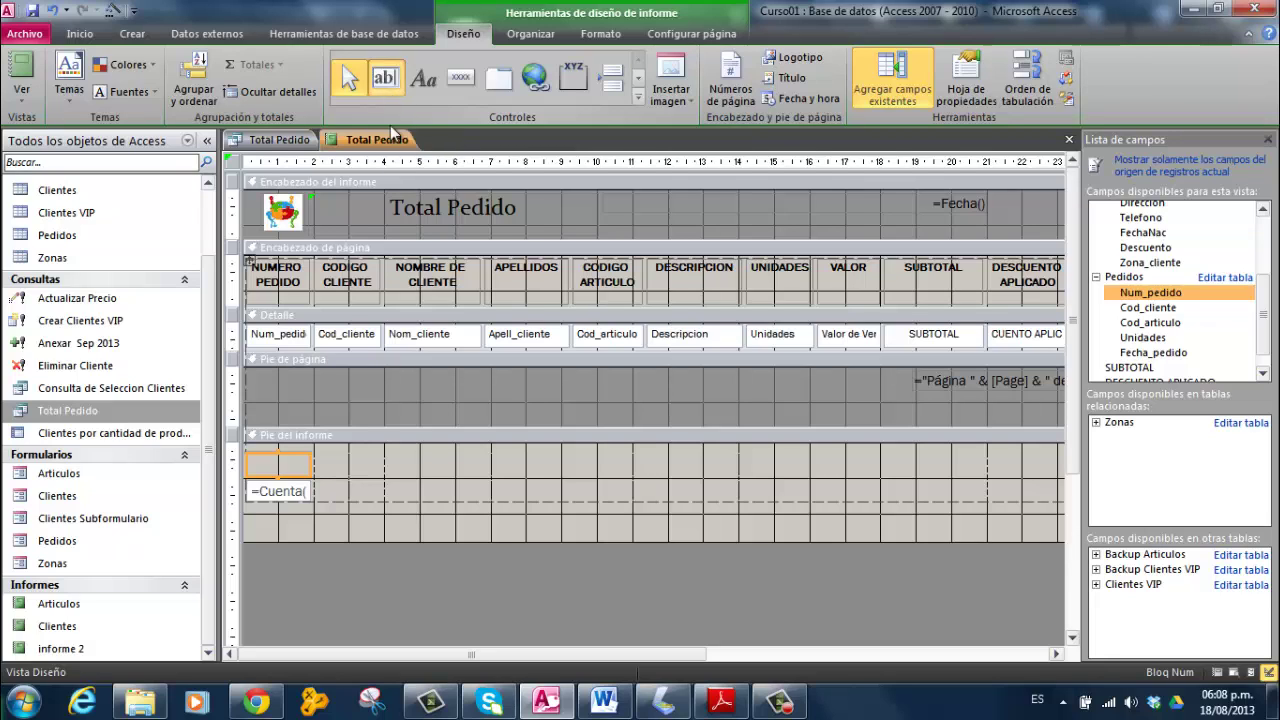
click(342, 65)
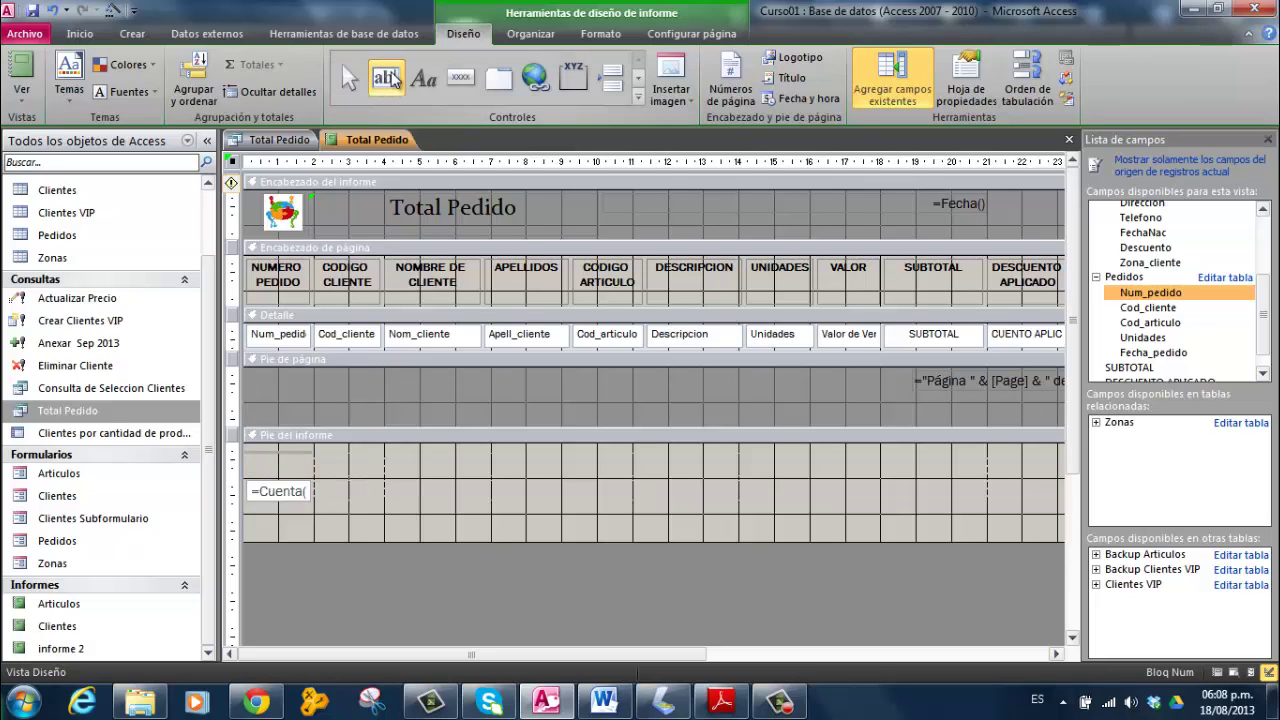
click(303, 473)
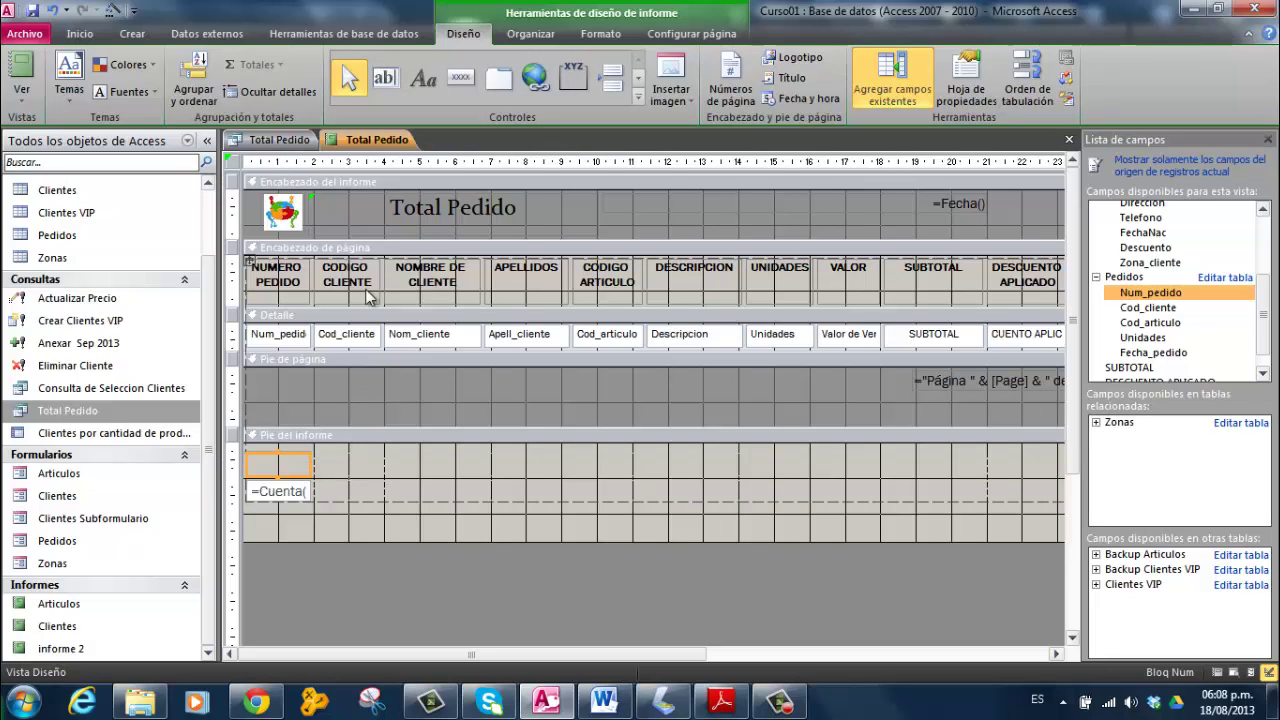
click(390, 88)
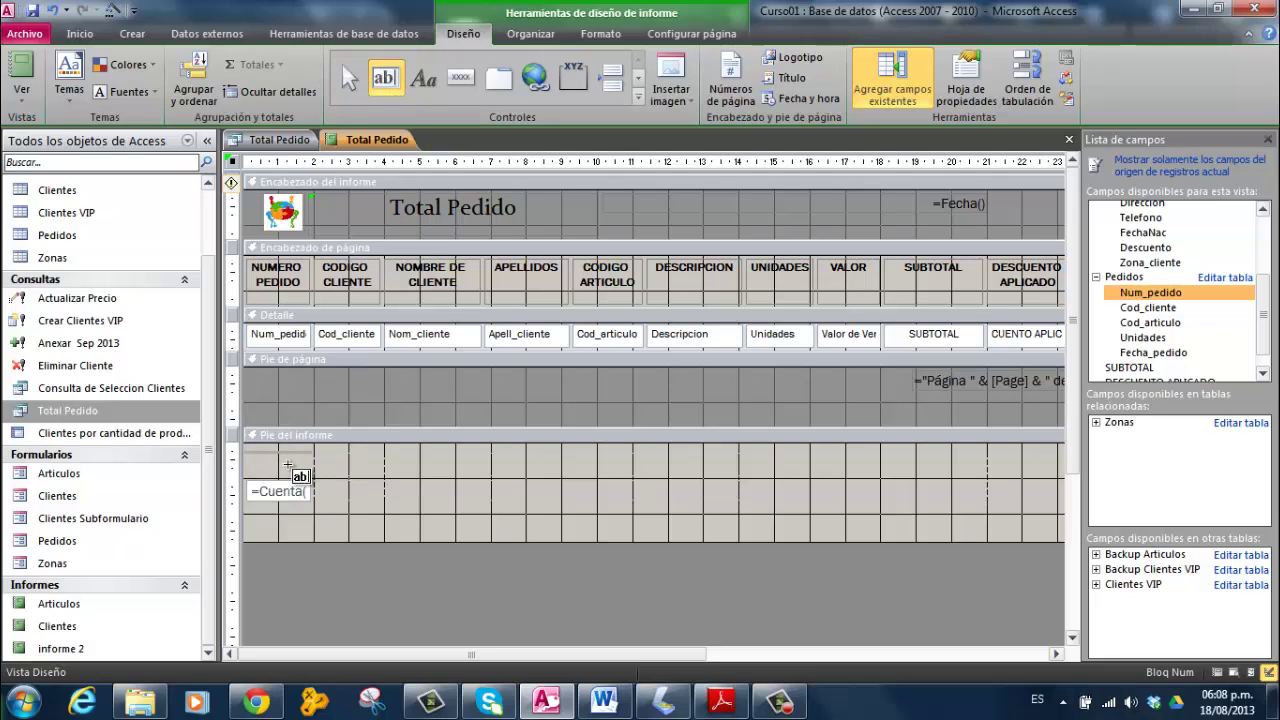
click(289, 466)
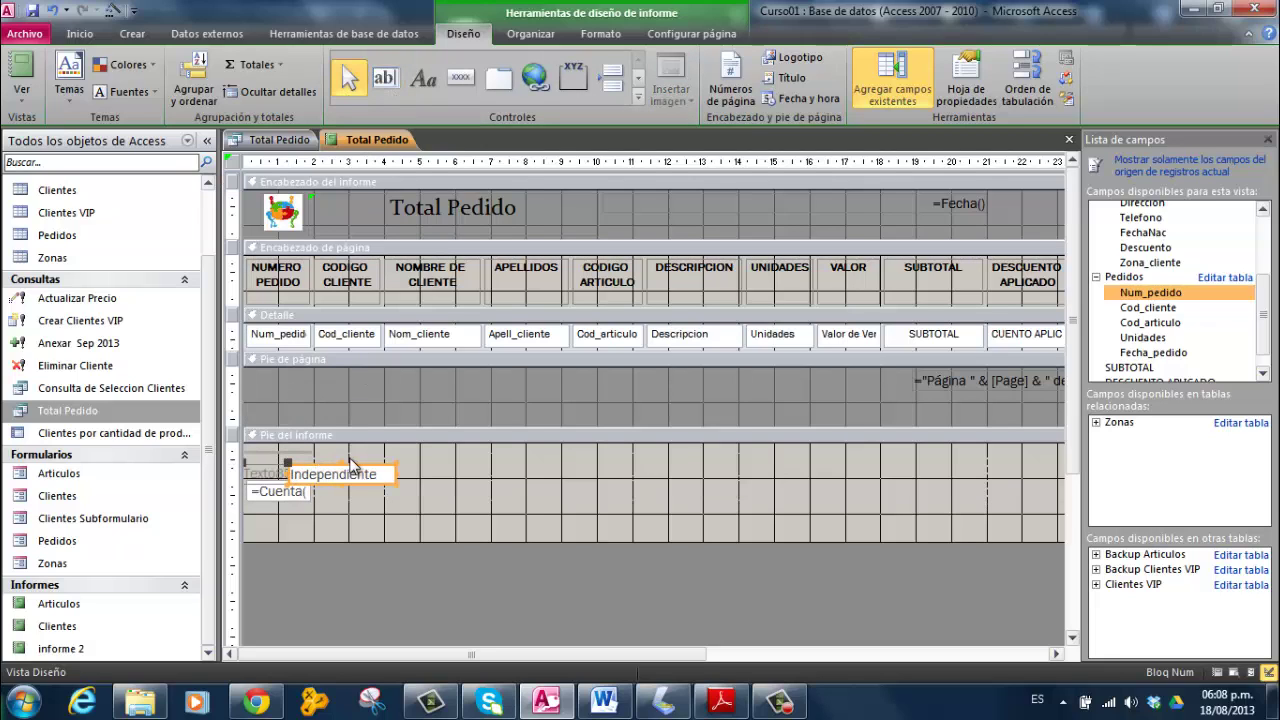
click(337, 471)
text(Independiente)
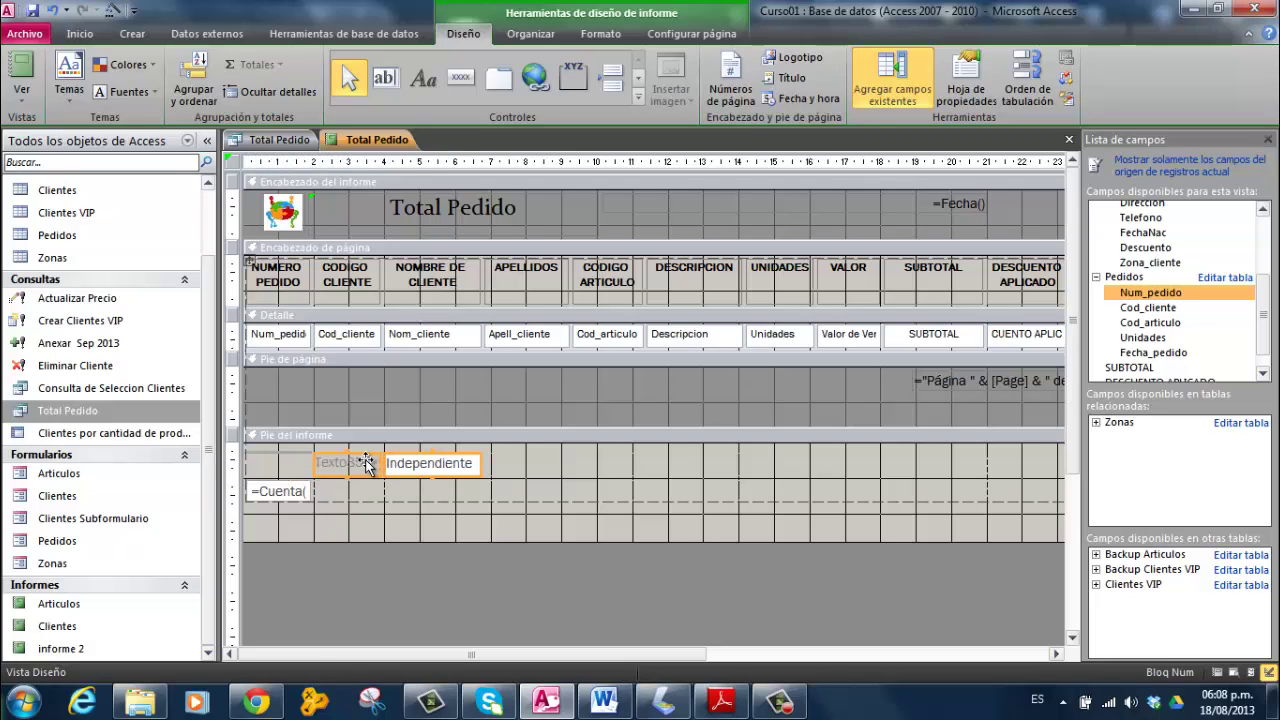
drag(362, 462, 277, 464)
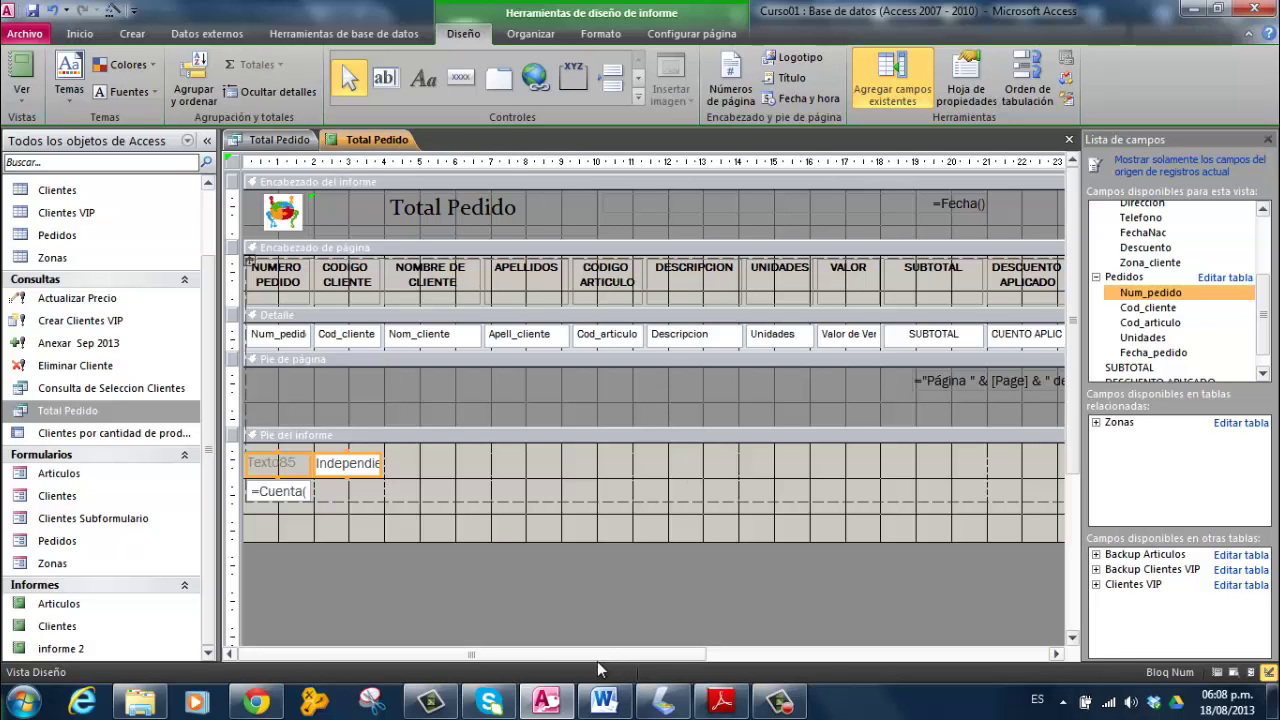
Step: Change the caption of the new text box's label in the report footer to Promedio
drag(587, 653, 647, 647)
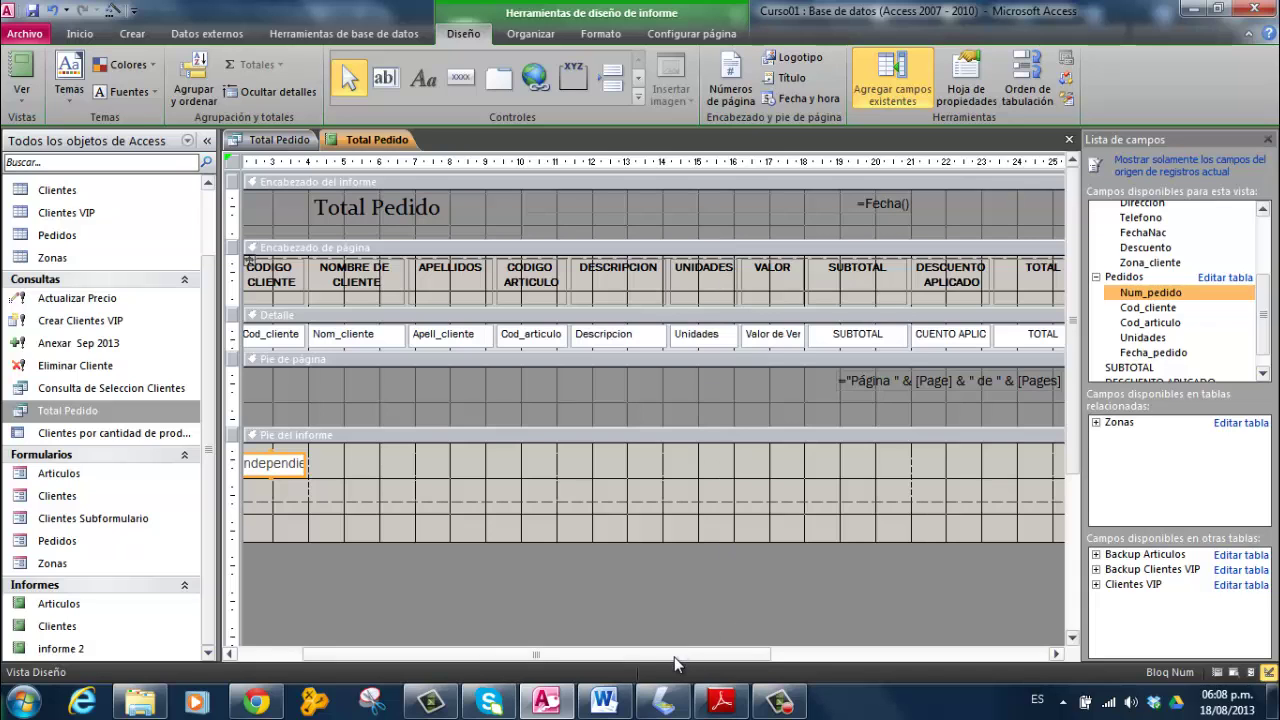
drag(608, 655, 542, 651)
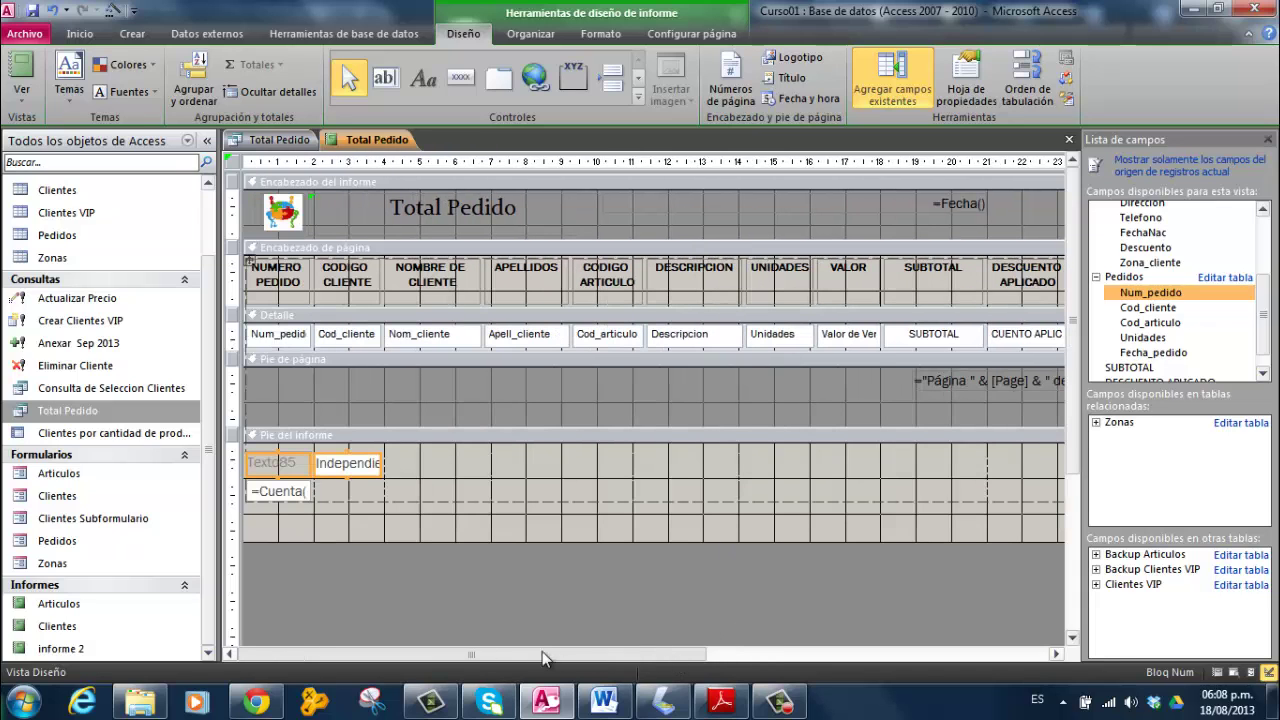
click(295, 463)
double_click(292, 463)
drag(296, 463, 241, 458)
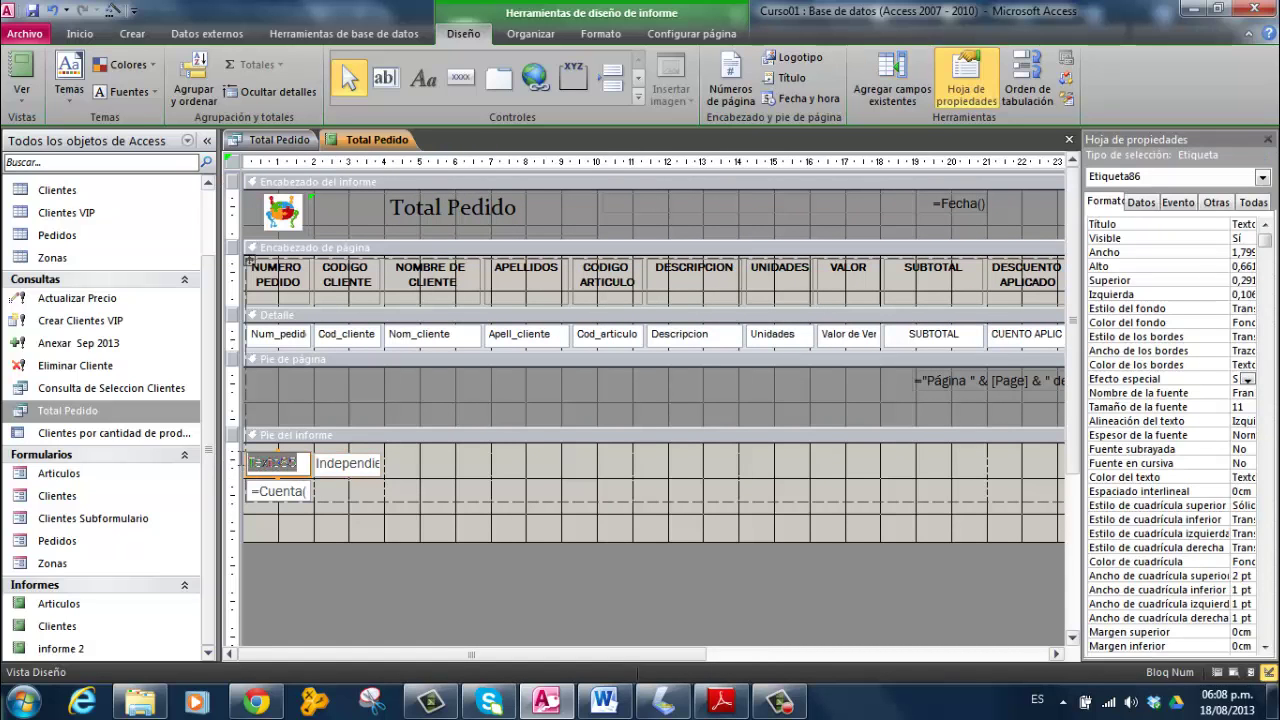
text(P)
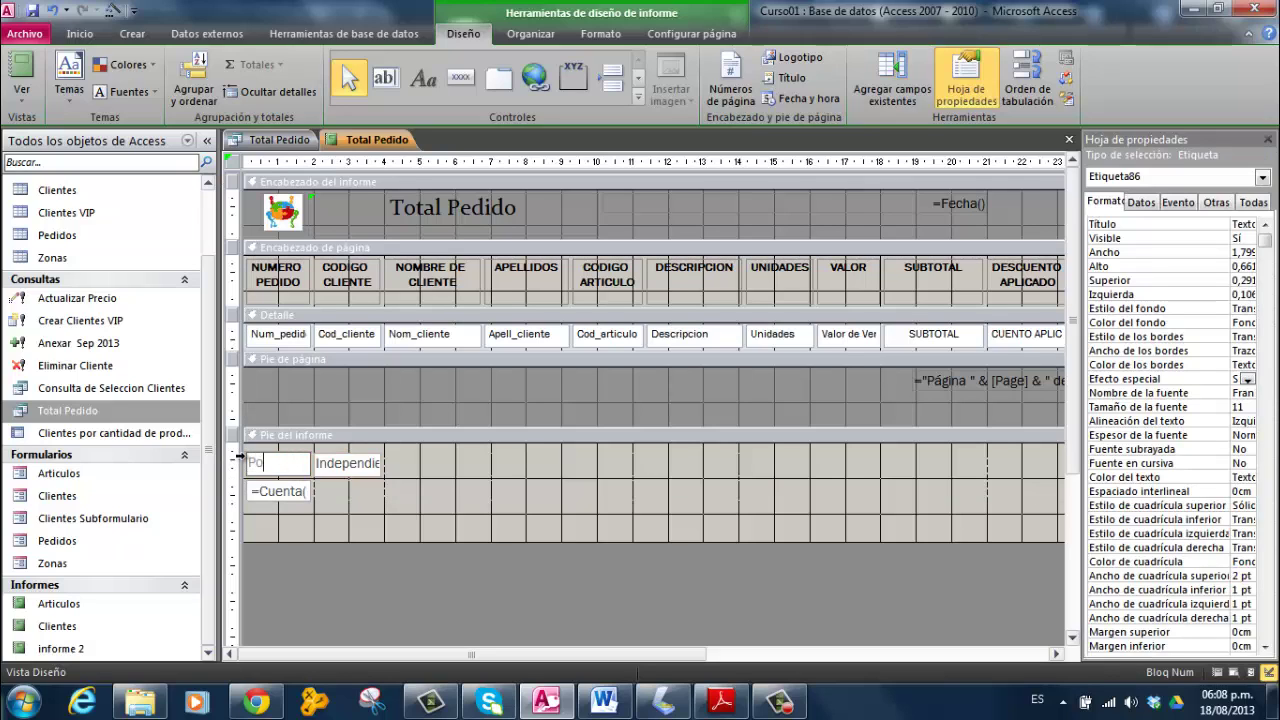
text(romedio)
key(Return)
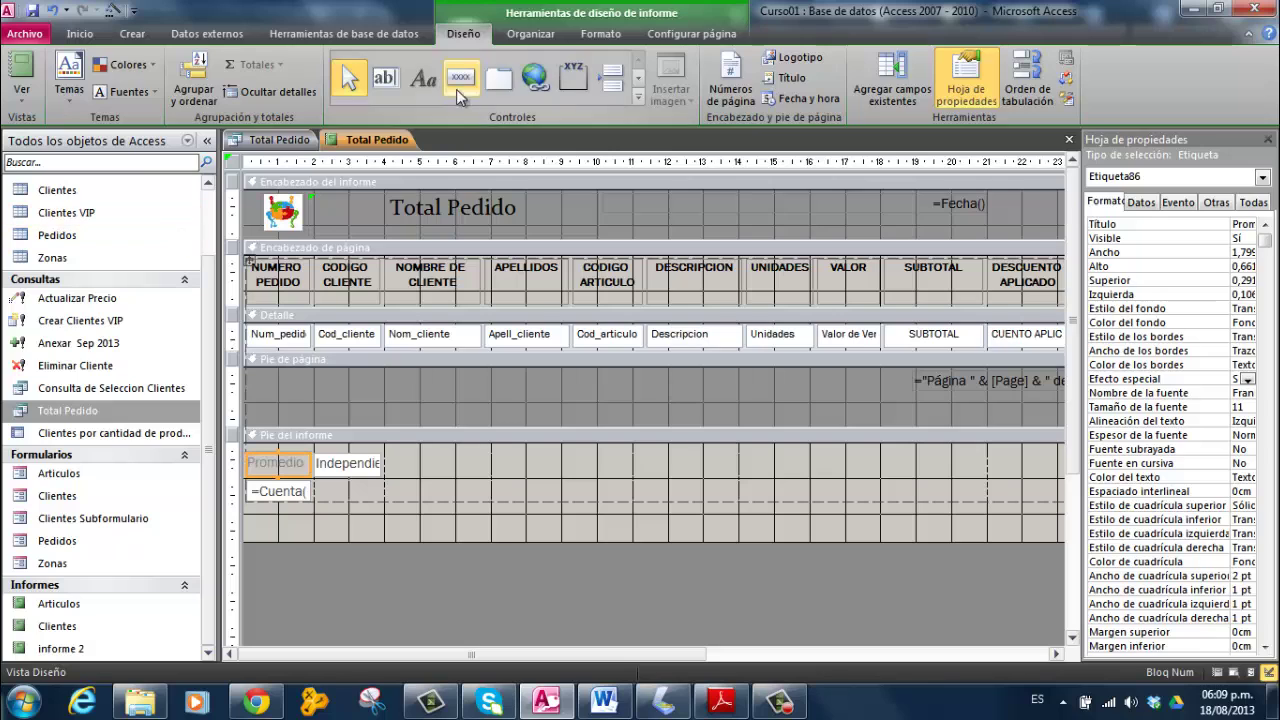
Step: Format the Promedio label with black, bold text
click(601, 33)
click(206, 92)
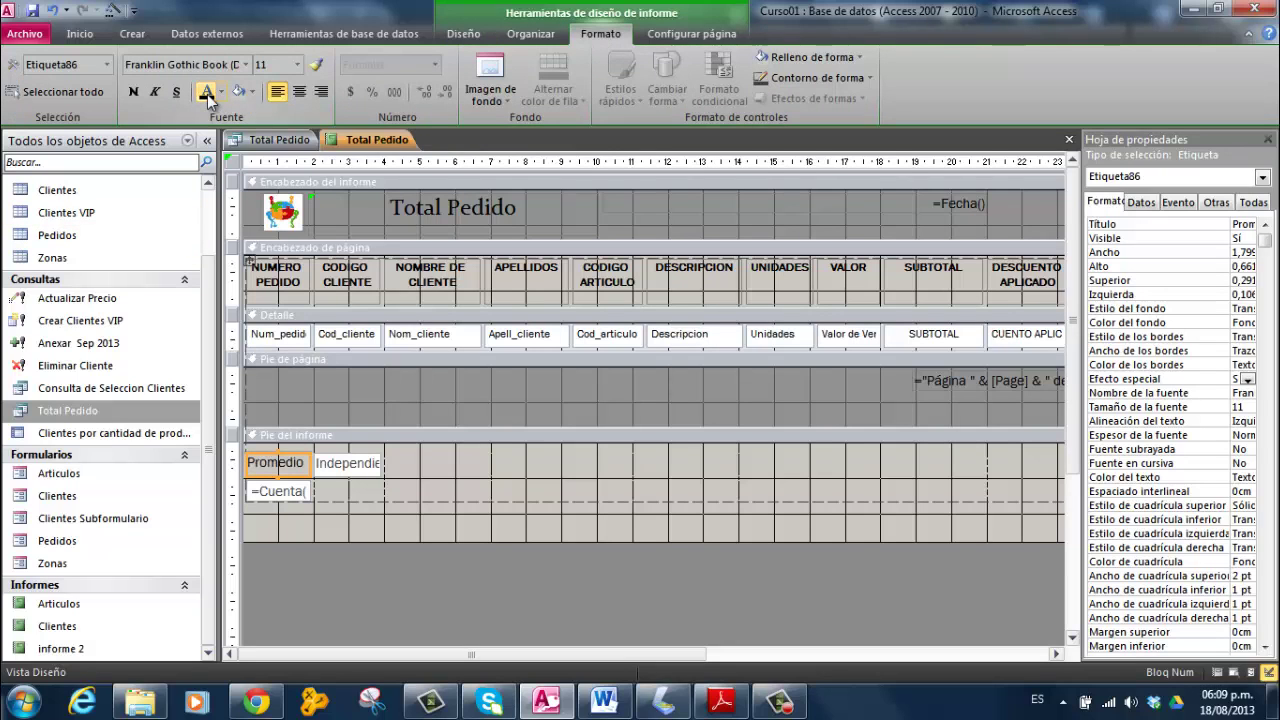
click(133, 92)
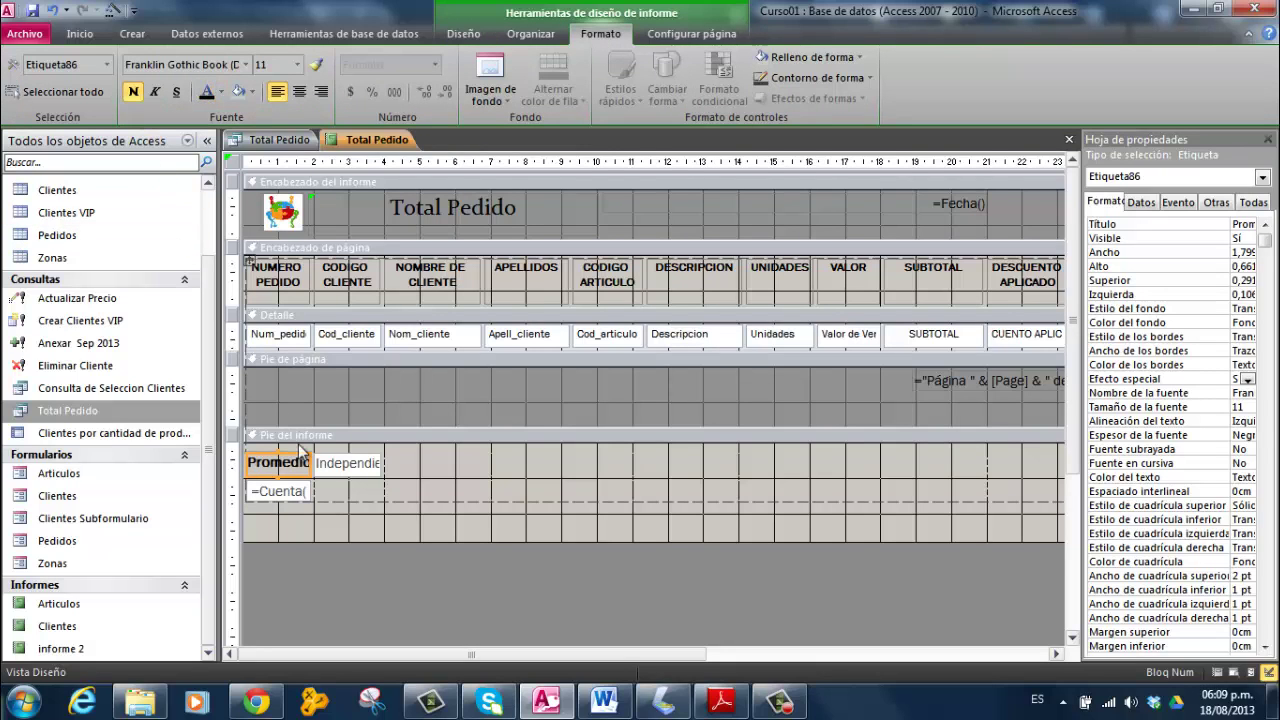
Step: Select the unbound text box beside the Promedio label and review the fields available as its control source
click(350, 464)
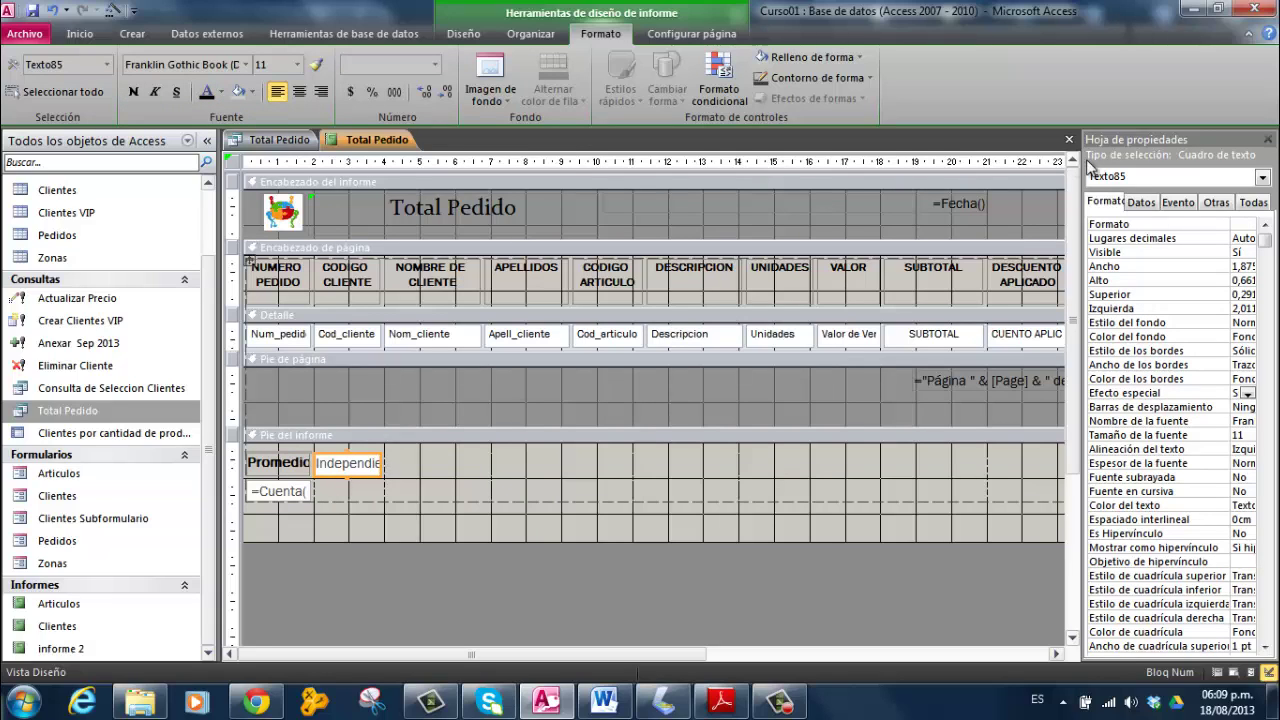
click(1142, 204)
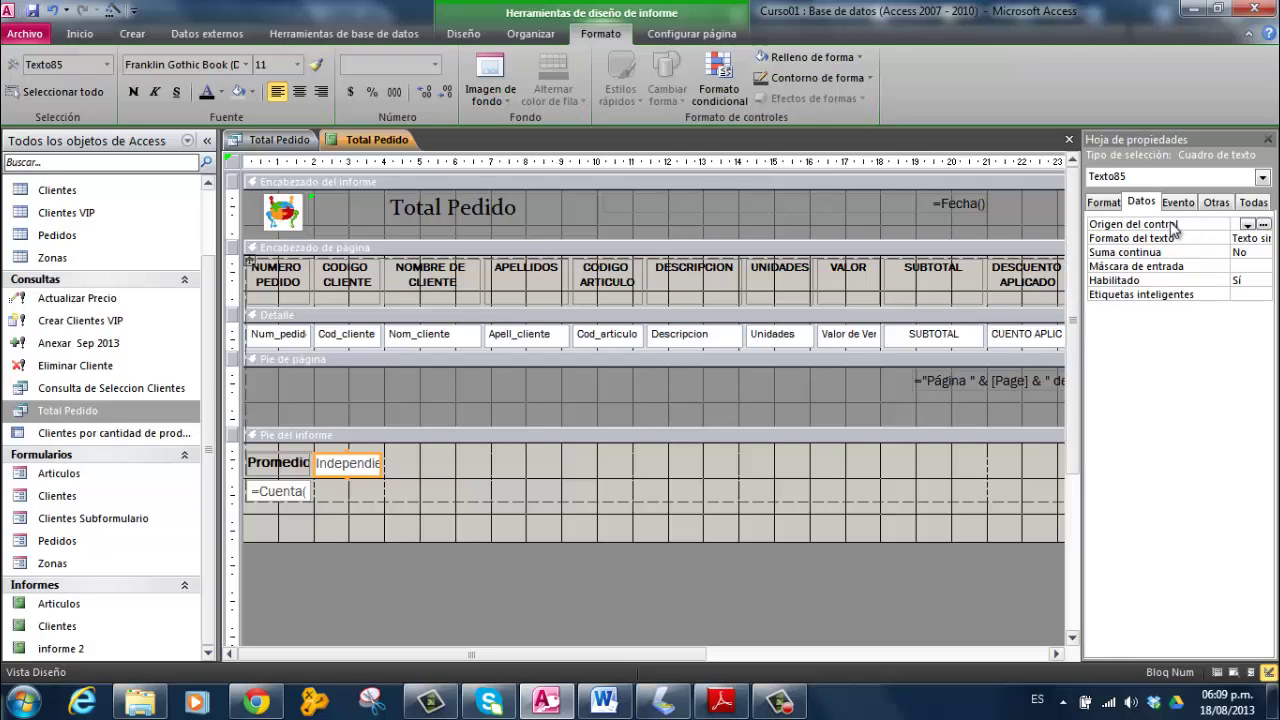
click(1247, 226)
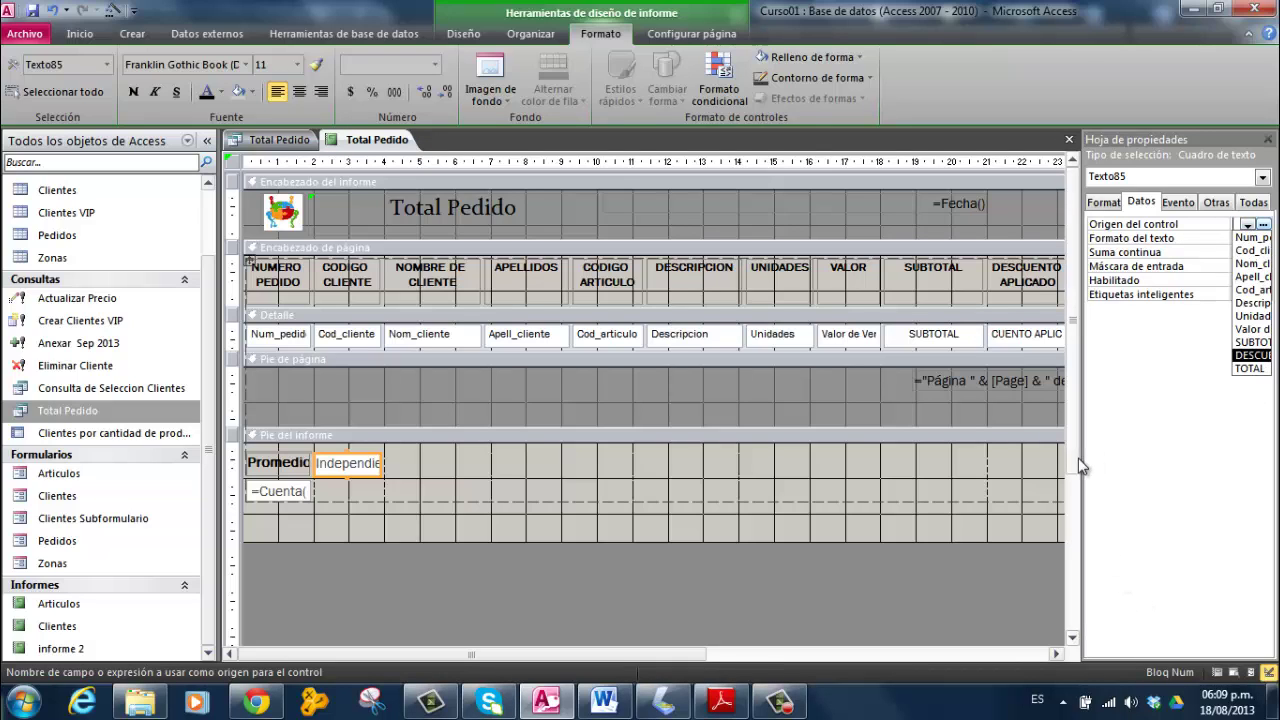
drag(1074, 463, 990, 460)
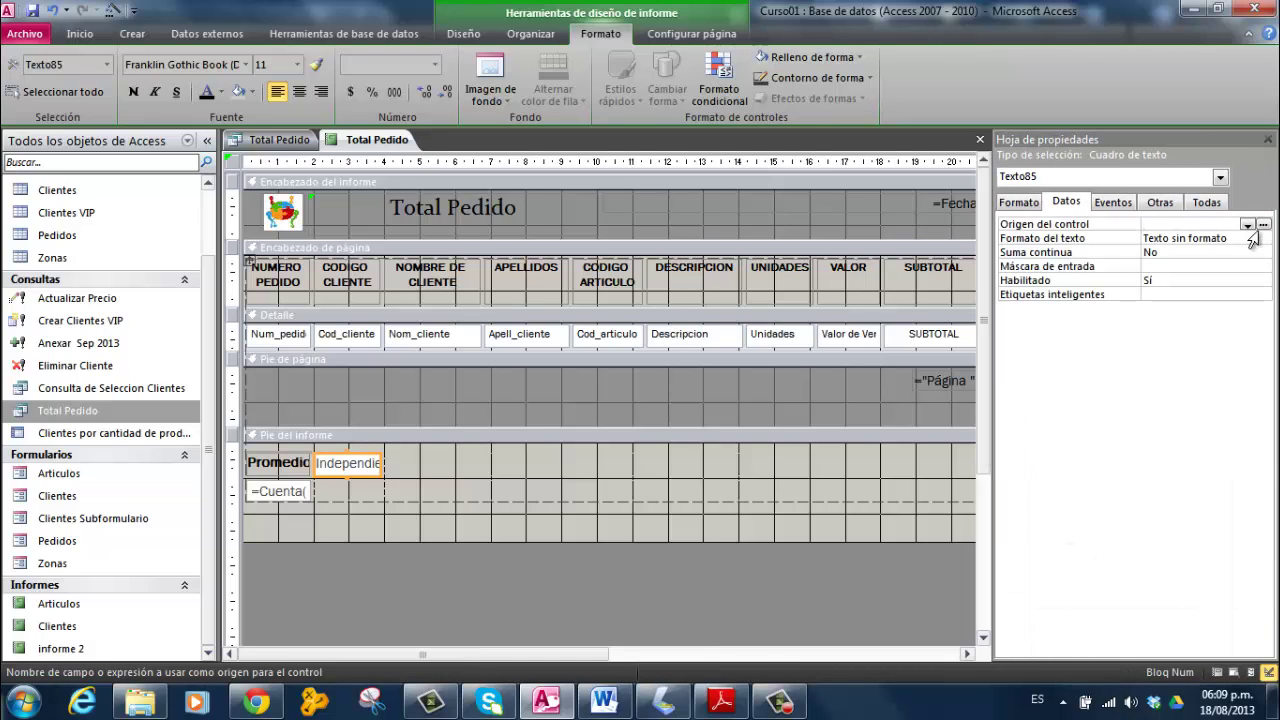
click(1247, 226)
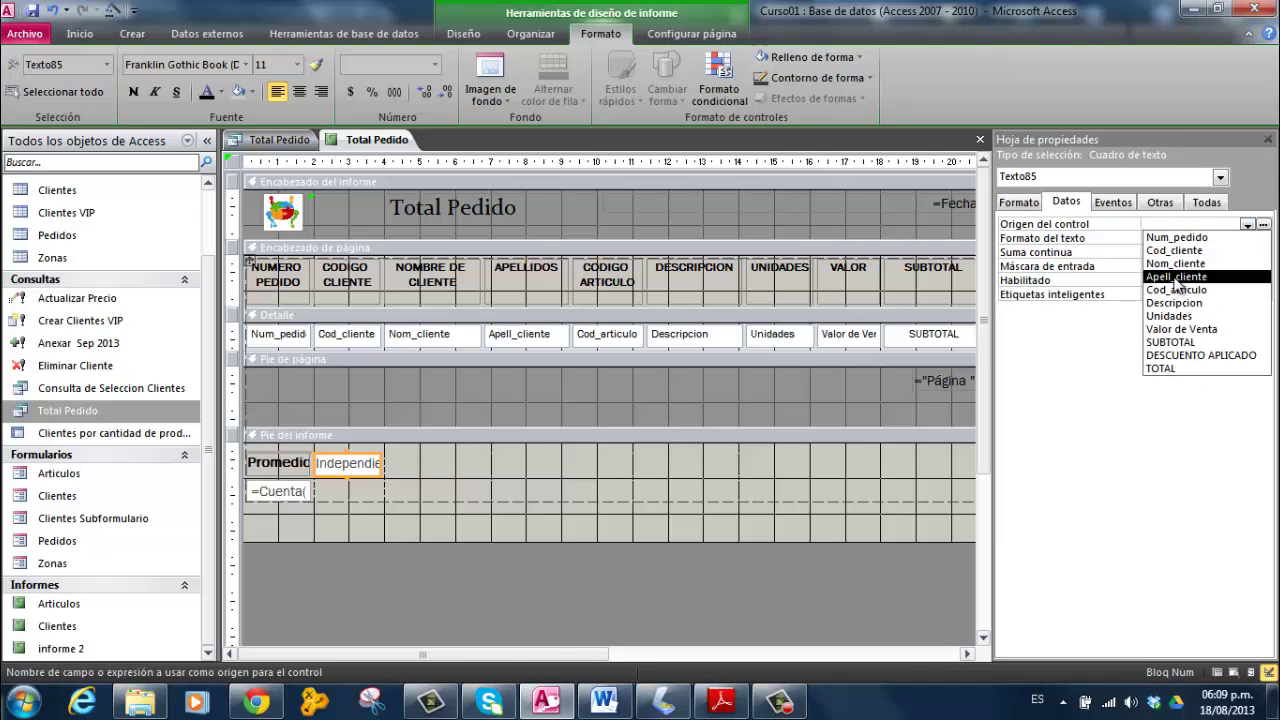
click(1056, 455)
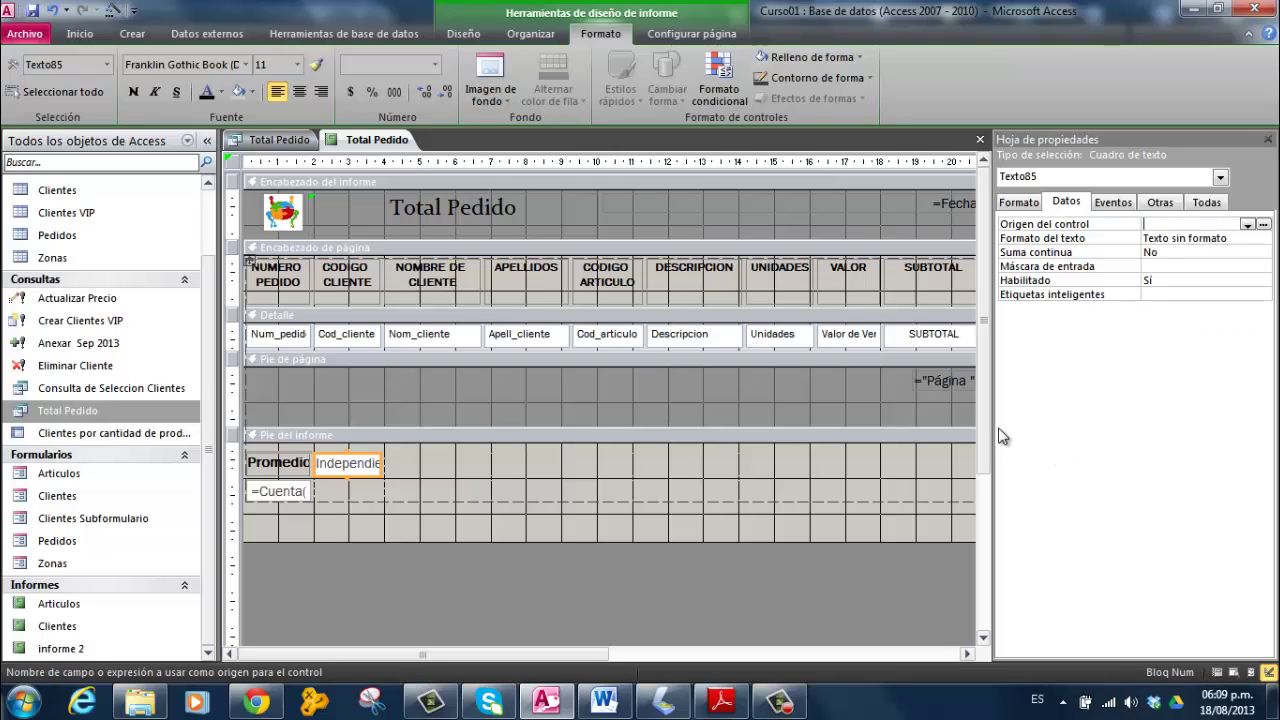
drag(994, 434, 1048, 436)
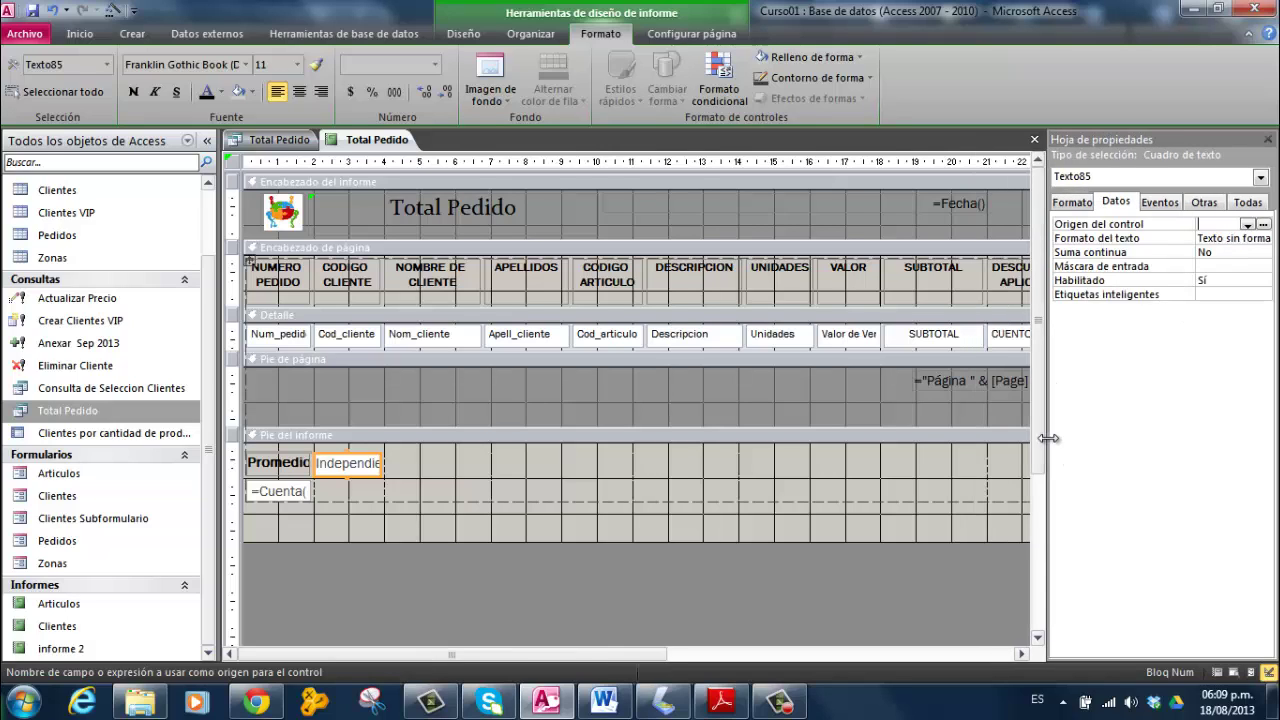
Step: Open the Expression Builder for the text box's control source and begin the expression with =Promedio(
click(1264, 225)
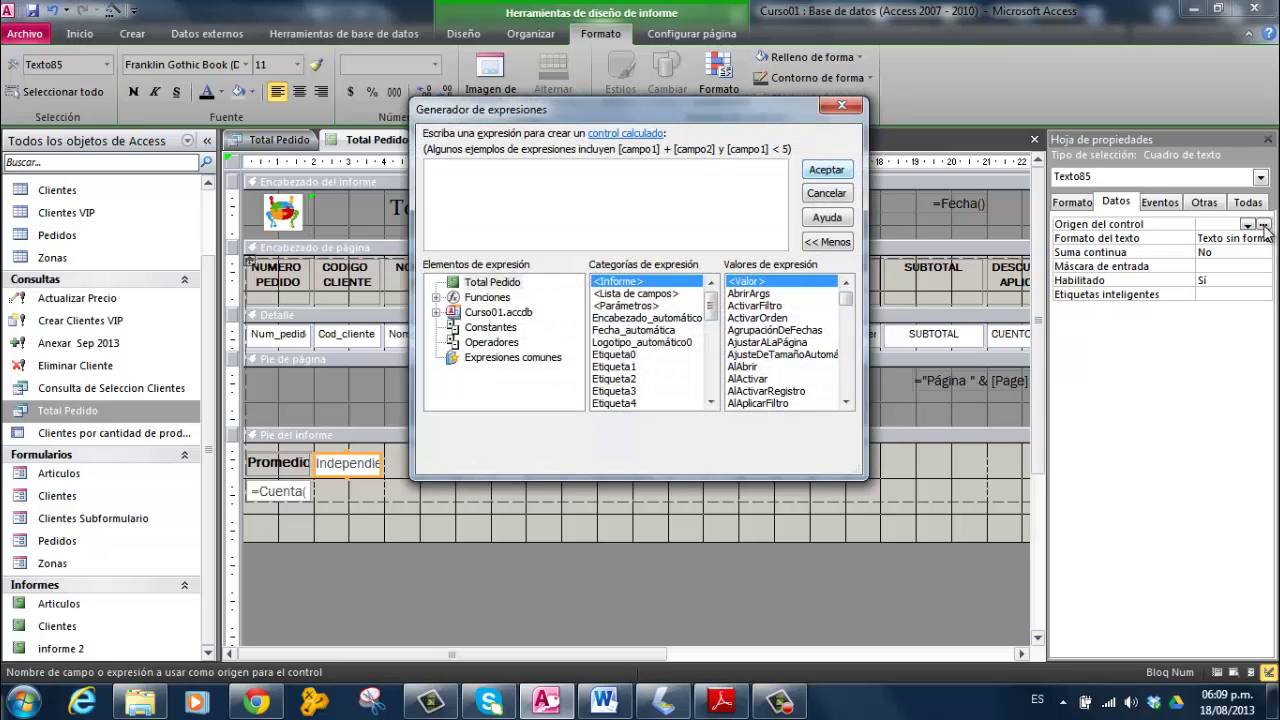
drag(601, 104, 801, 182)
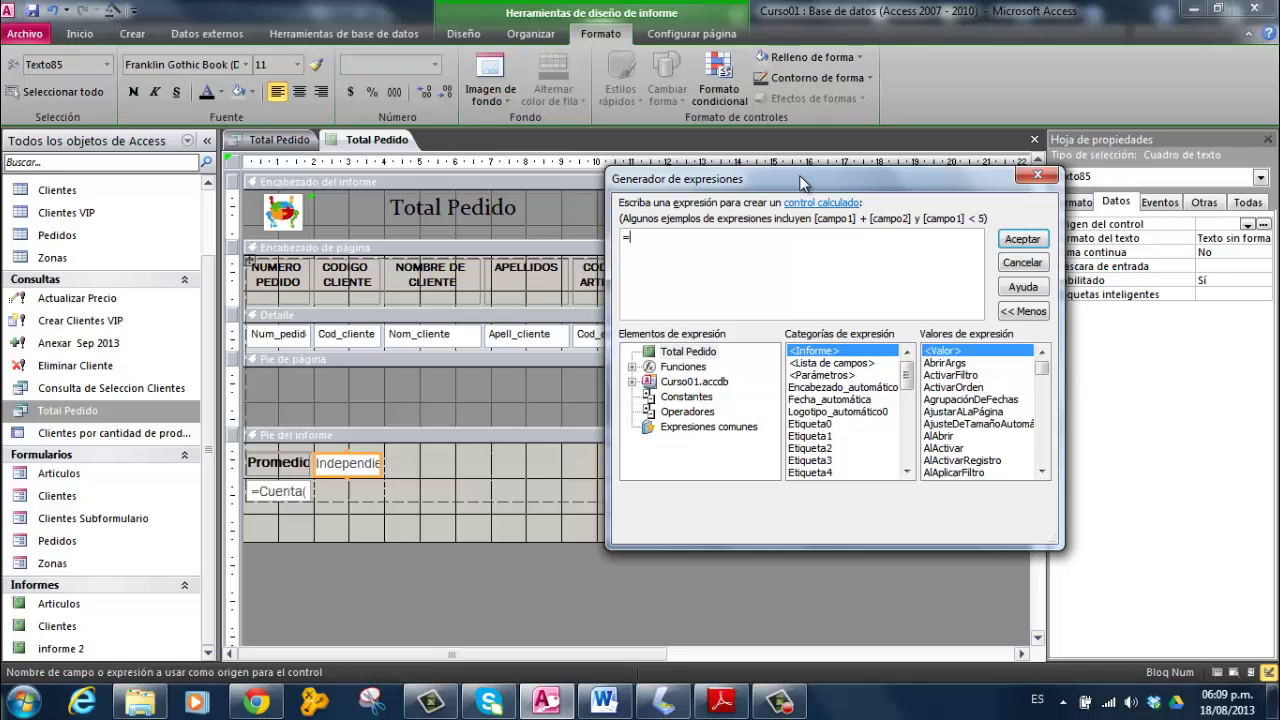
text(pro)
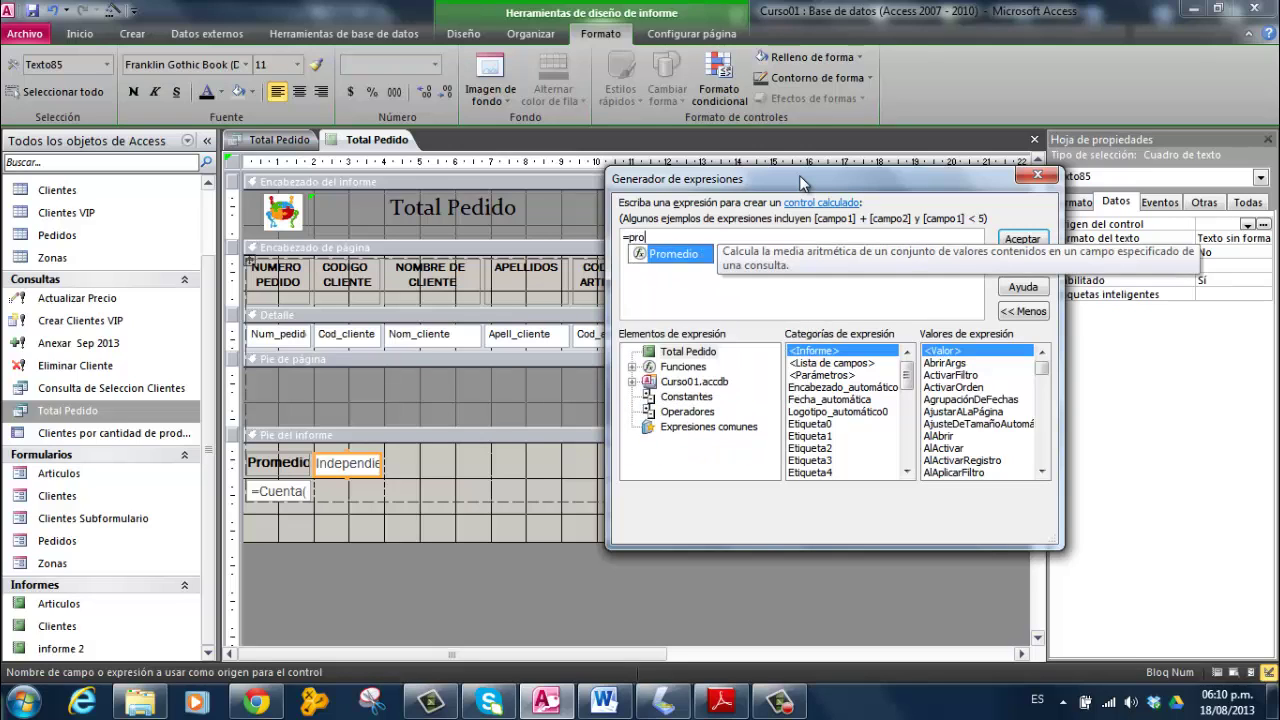
double_click(666, 256)
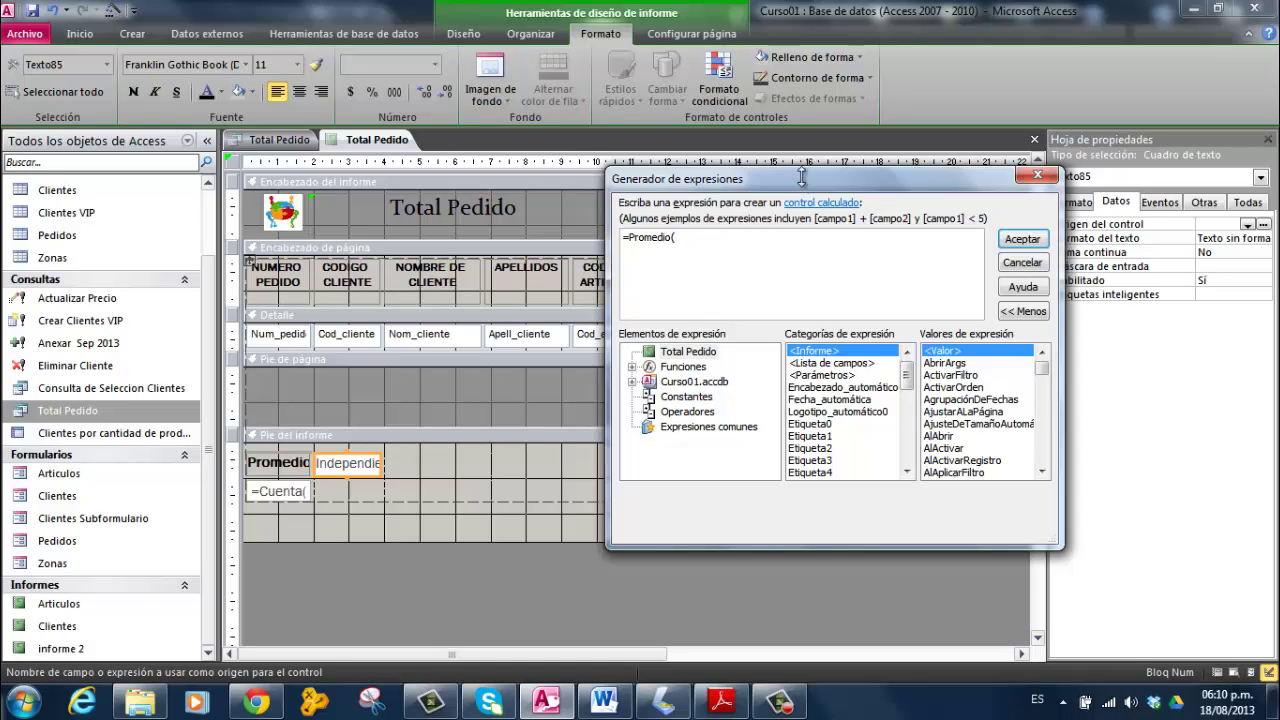
Step: Complete the expression as =Promedio([Unidades]), inserting the Unidades field from the Total Pedido query
drag(828, 183, 862, 145)
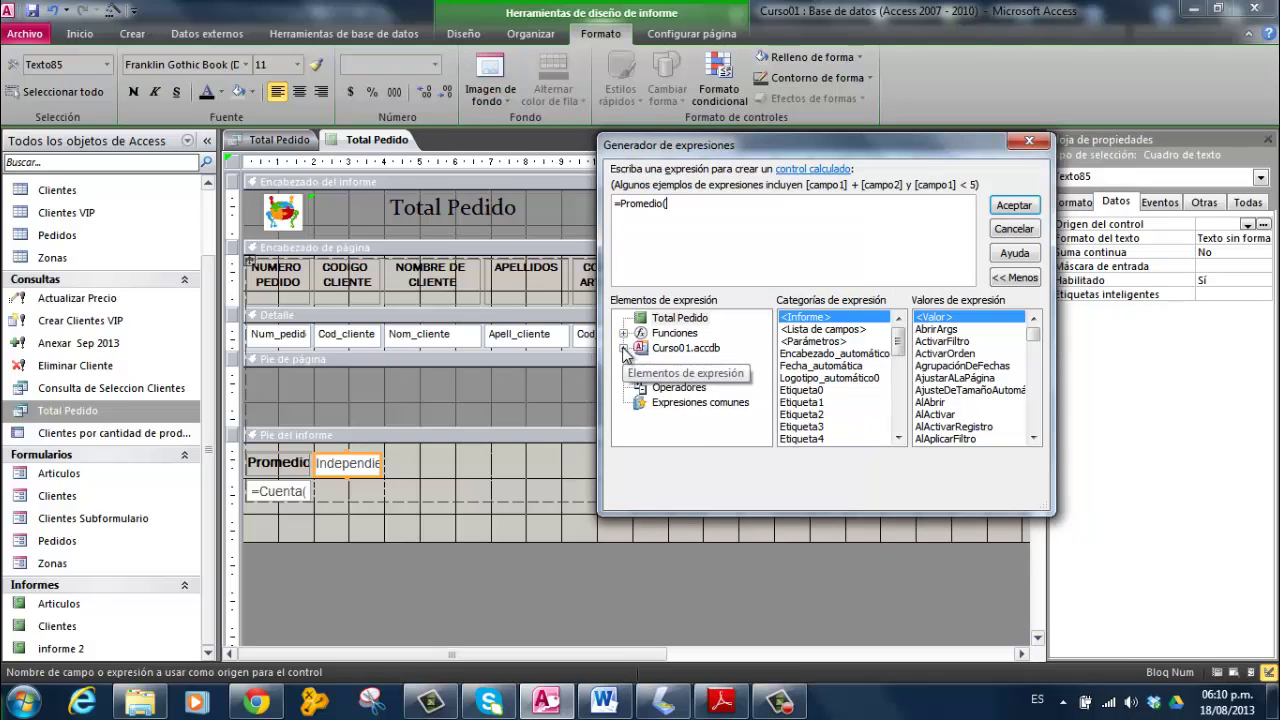
click(624, 348)
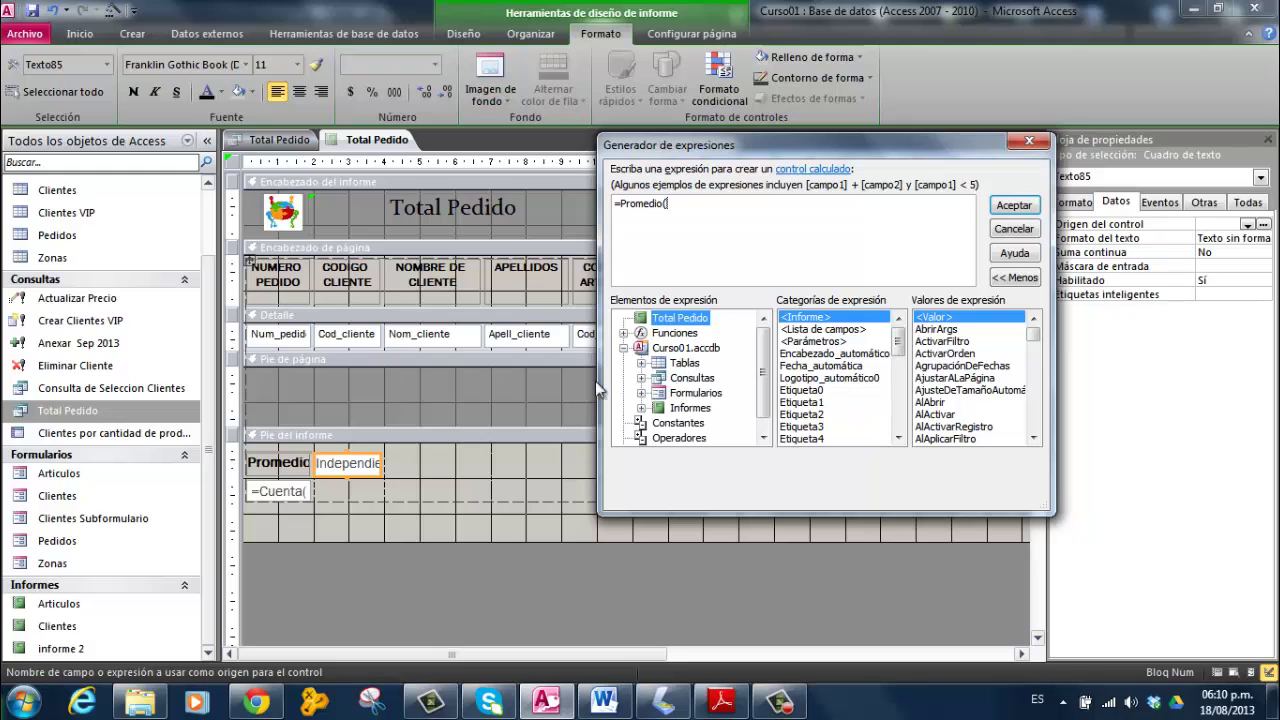
scroll(762, 385, down, 1)
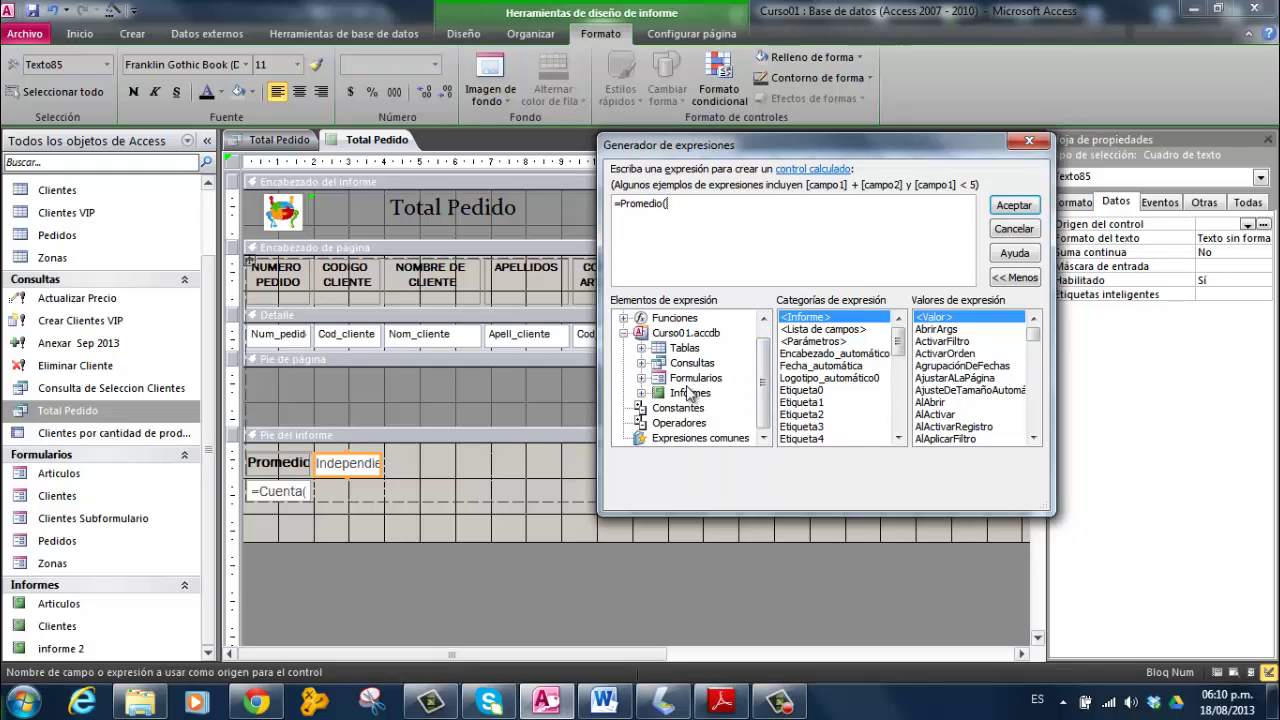
click(641, 363)
mouse_move(765, 362)
mouse_down()
mouse_move(768, 407)
mouse_move(766, 378)
mouse_up()
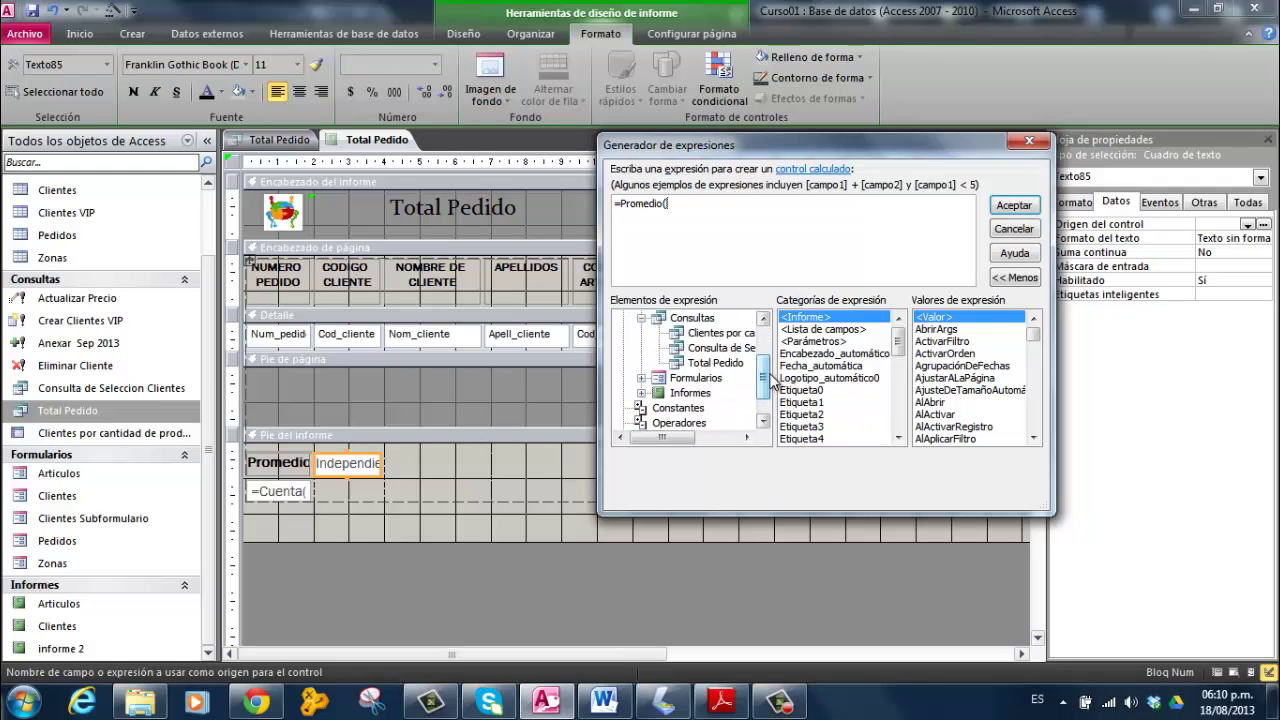
click(710, 364)
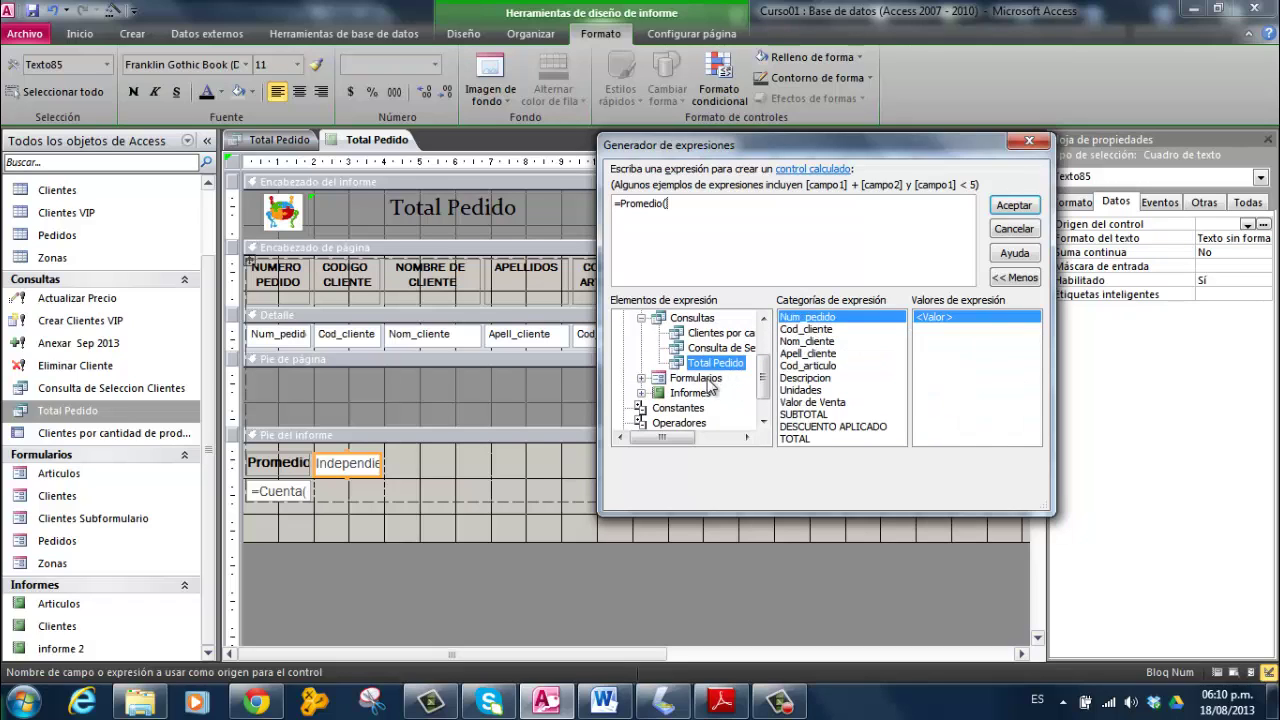
click(812, 391)
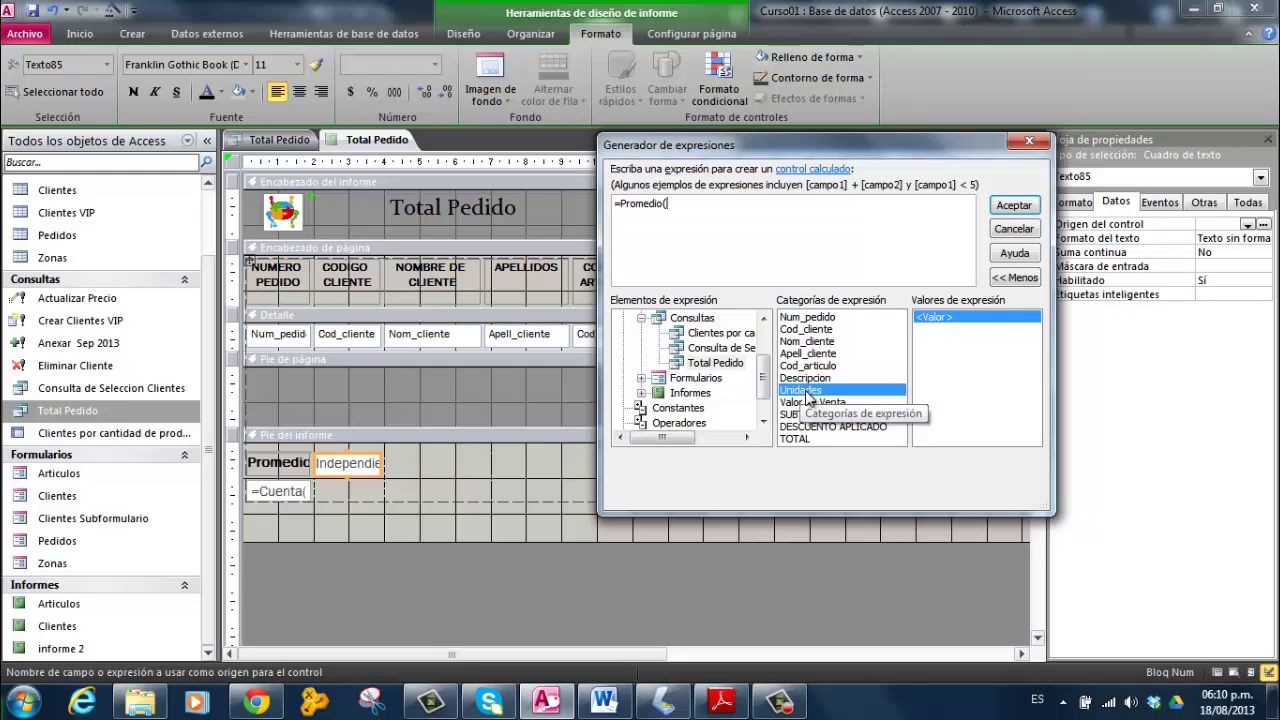
double_click(808, 392)
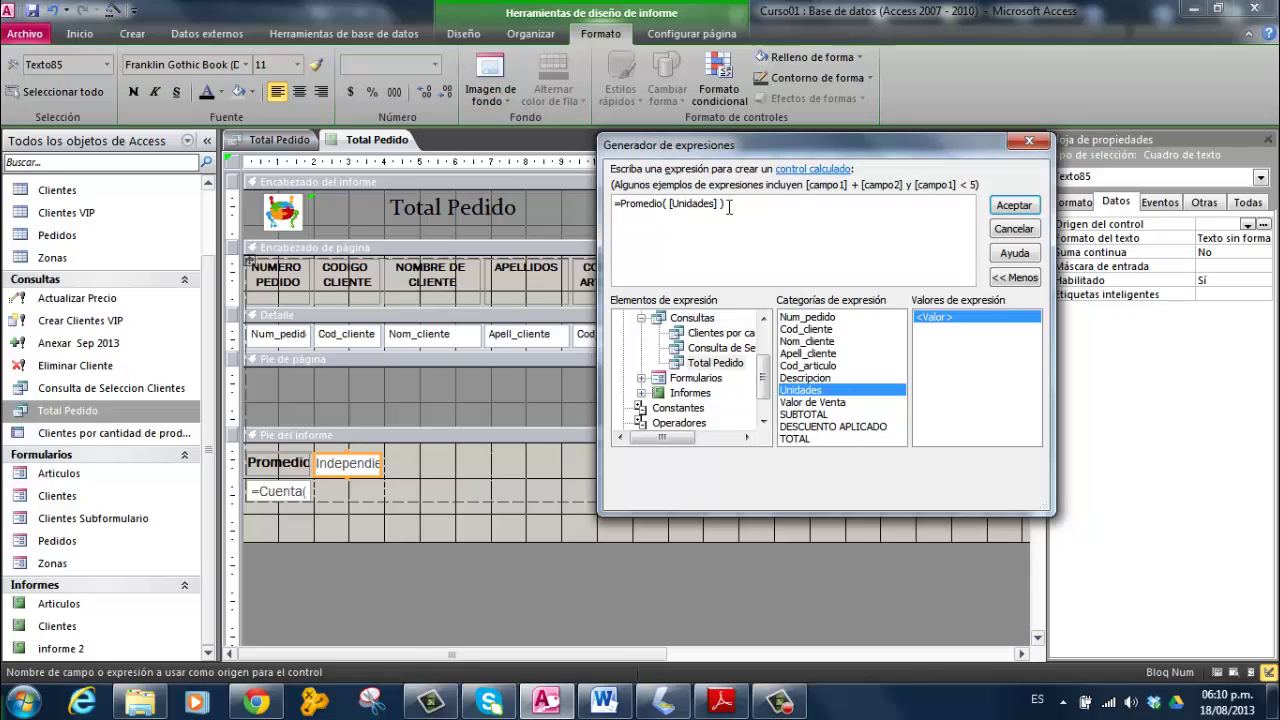
Step: Accept the expression =Promedio([Unidades]) as the control source of the new text box in the report footer
click(1012, 208)
click(426, 516)
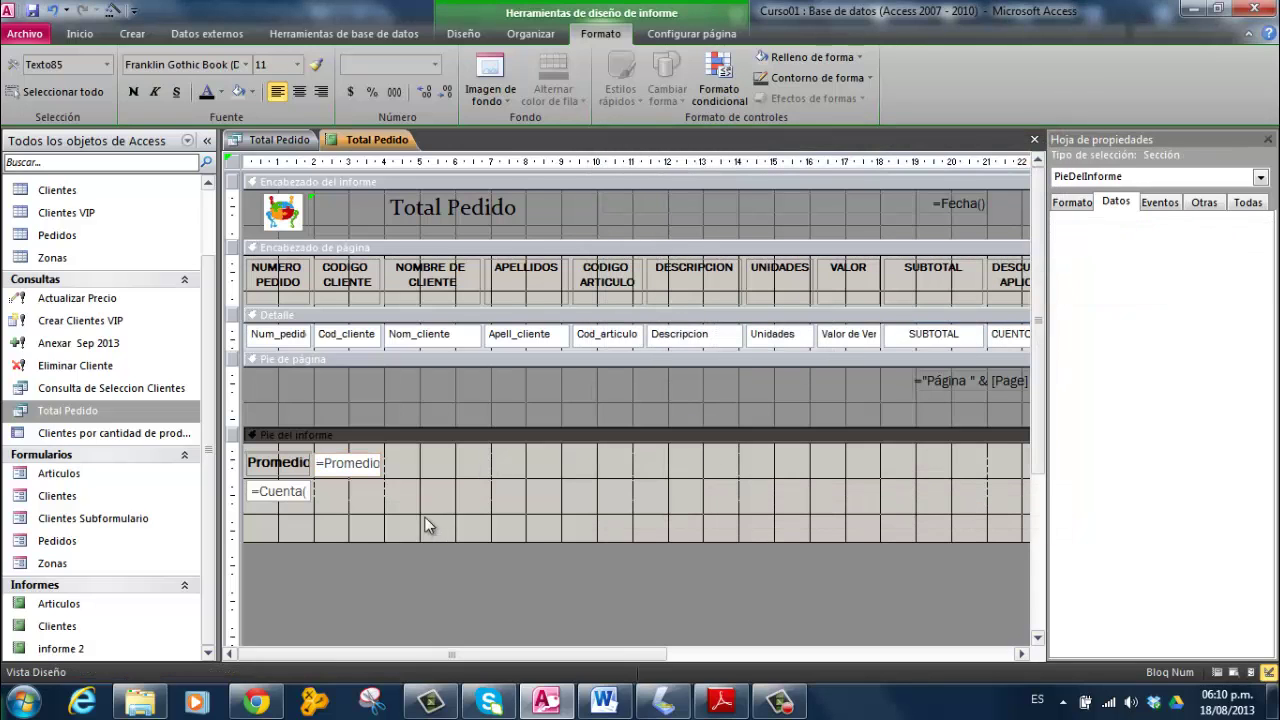
Step: Set the number format of the average text box to Número general, widening the property sheet to read its options
click(352, 484)
click(351, 468)
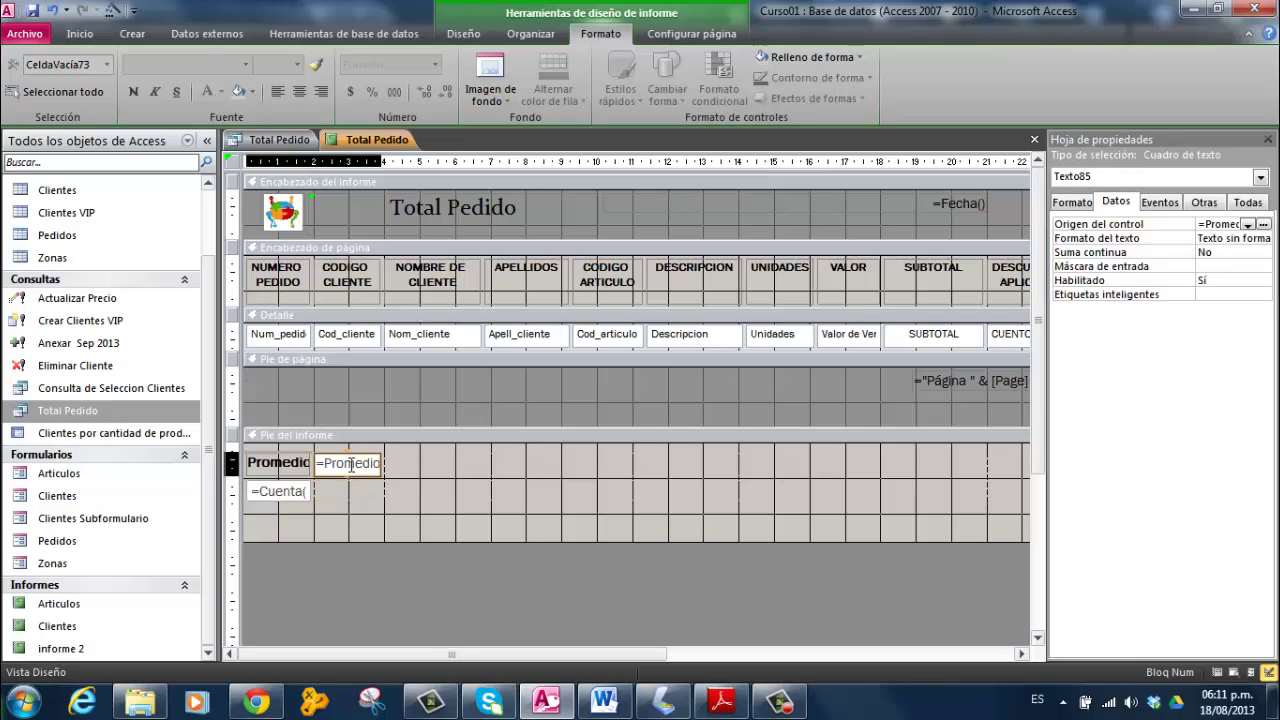
click(1071, 203)
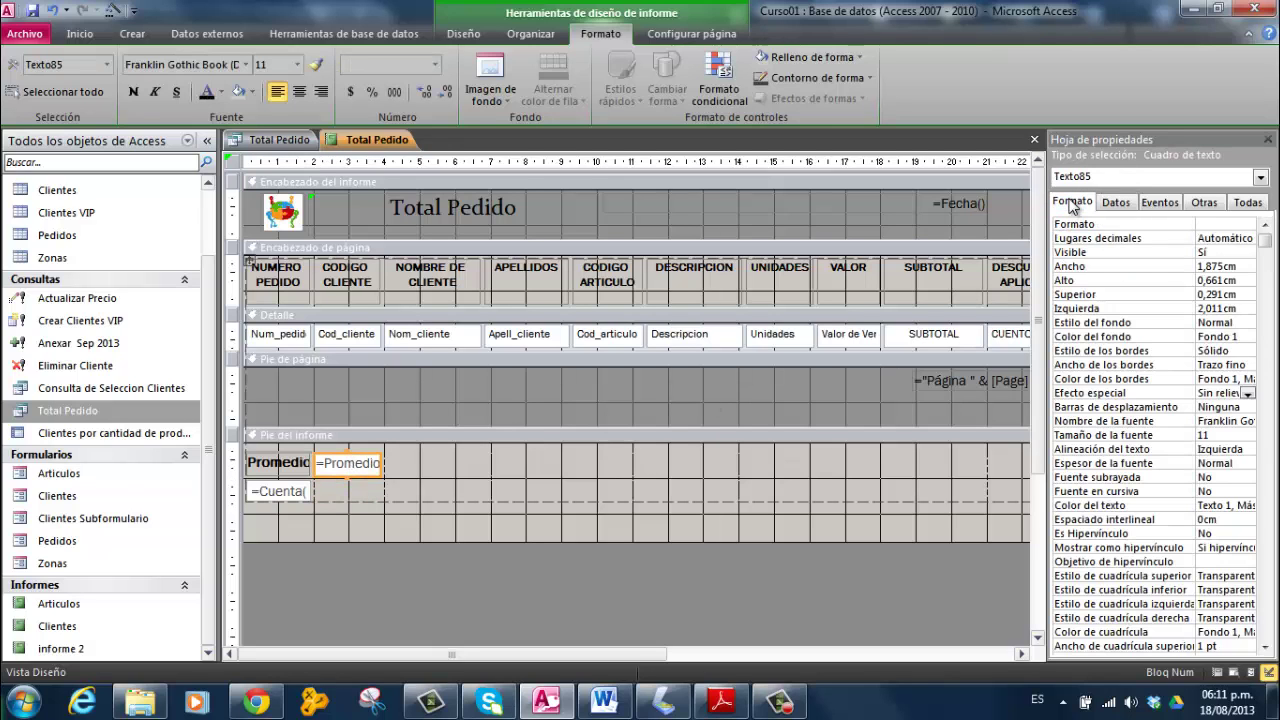
click(1181, 225)
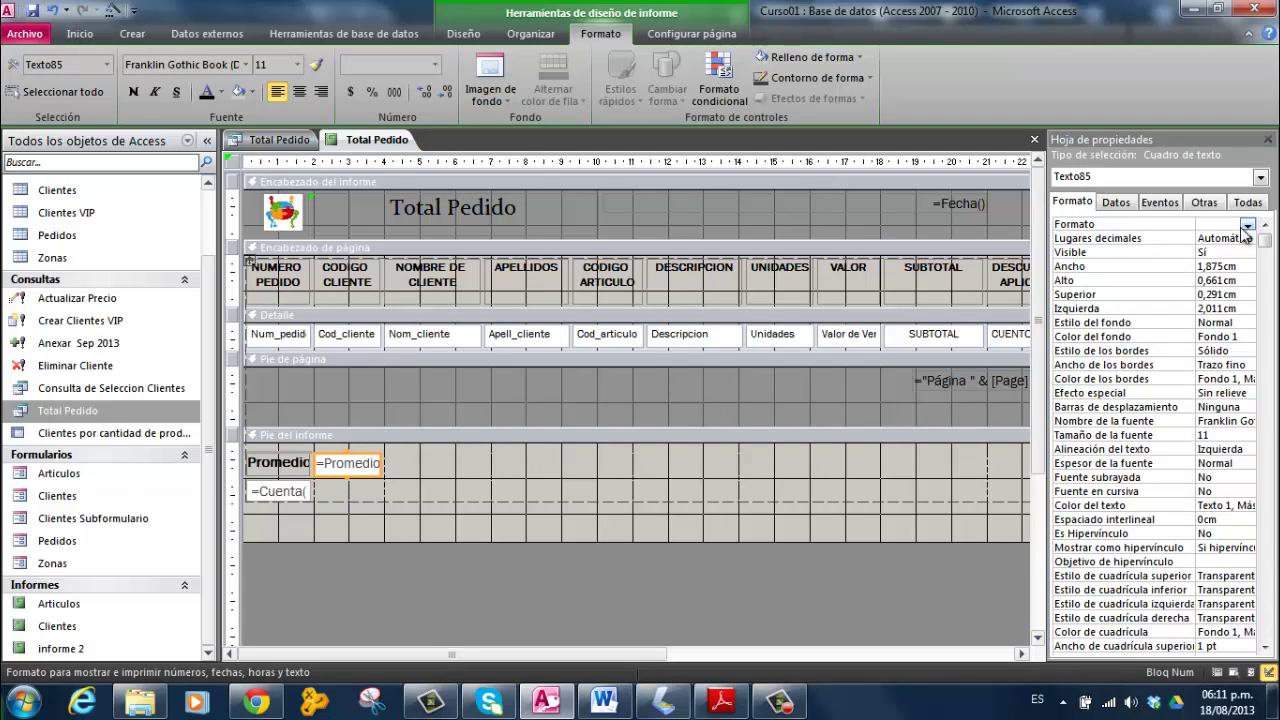
click(1247, 227)
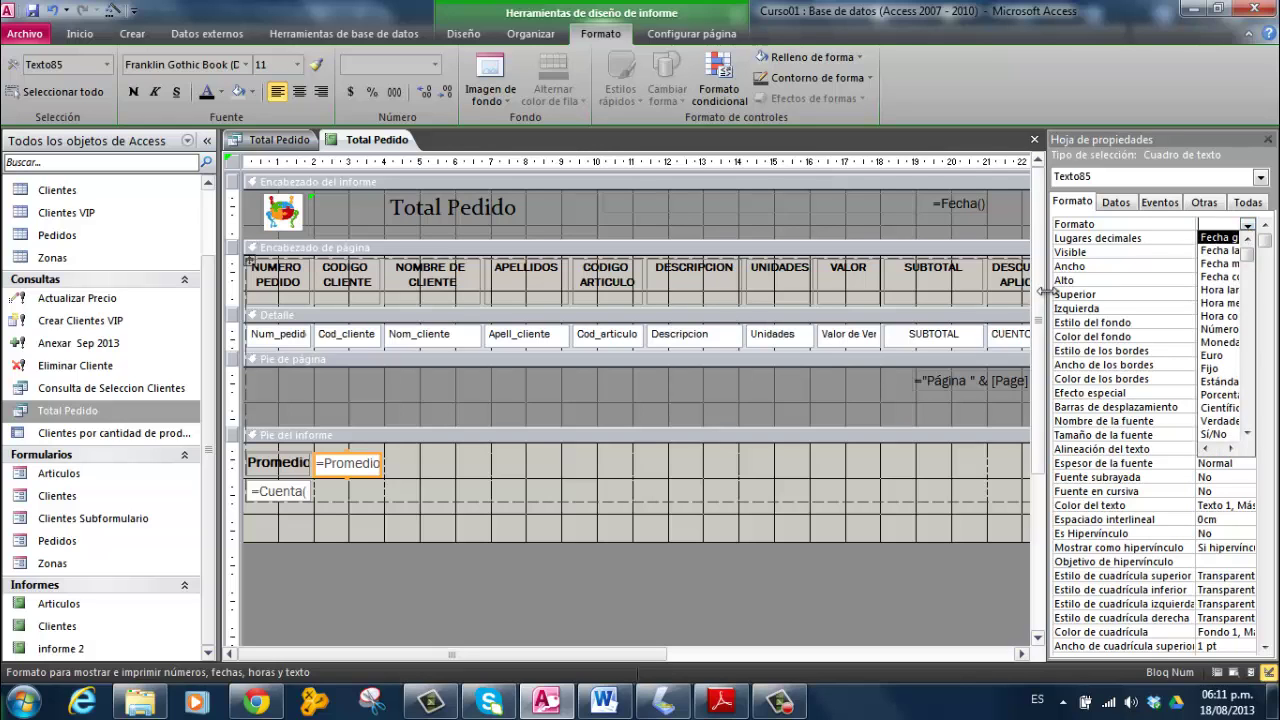
drag(1043, 293, 893, 293)
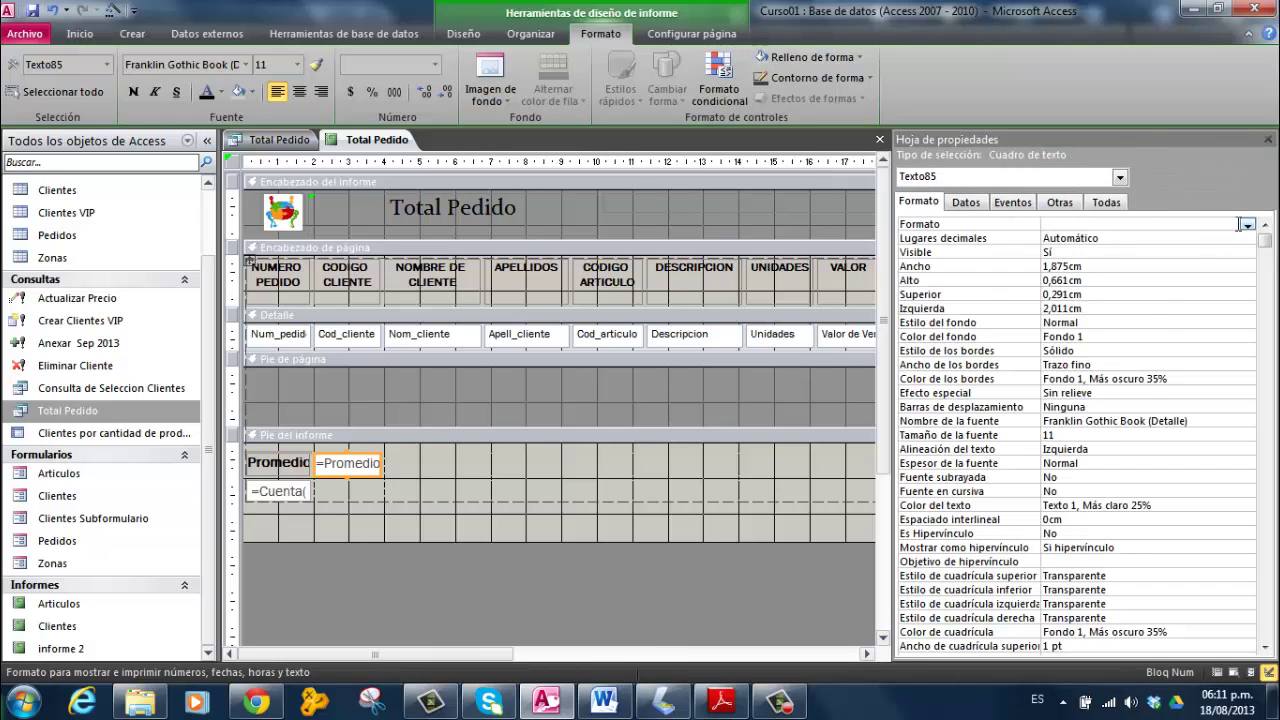
click(1247, 225)
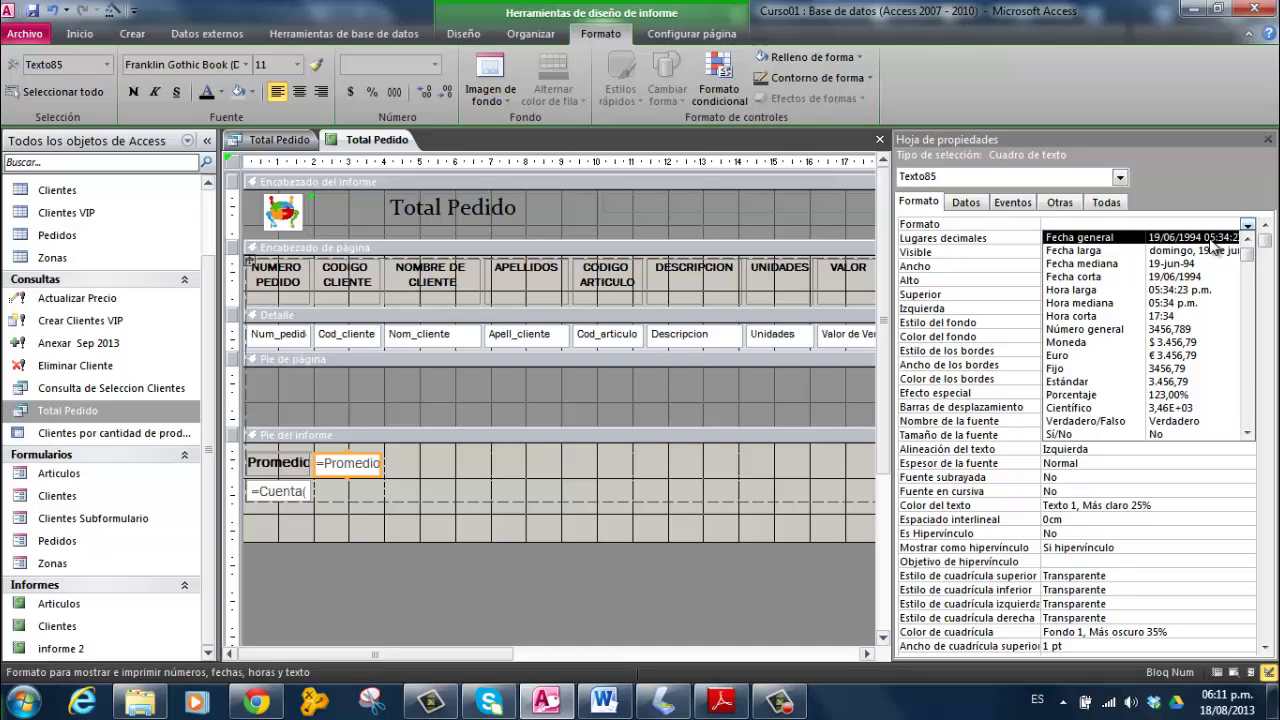
click(1175, 332)
Step: Set the average text box to 0 decimal places and close the property sheet
click(1247, 240)
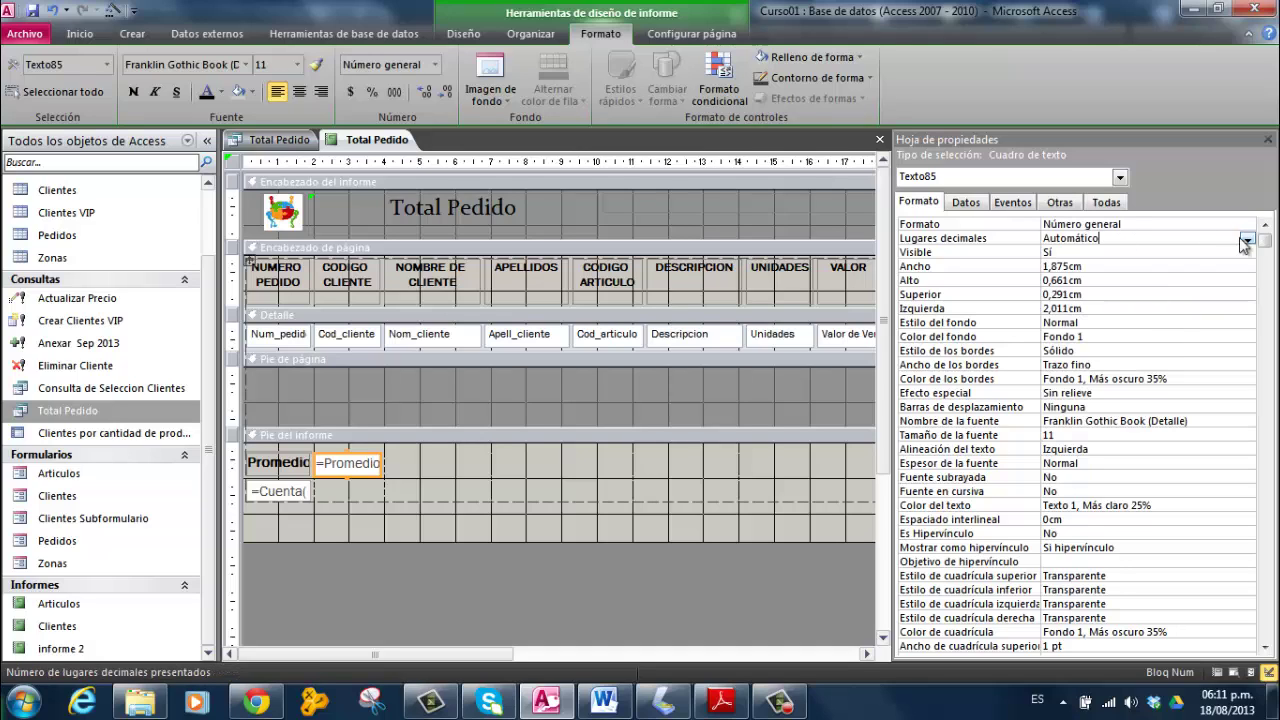
click(1247, 241)
click(1100, 265)
click(426, 523)
click(1268, 140)
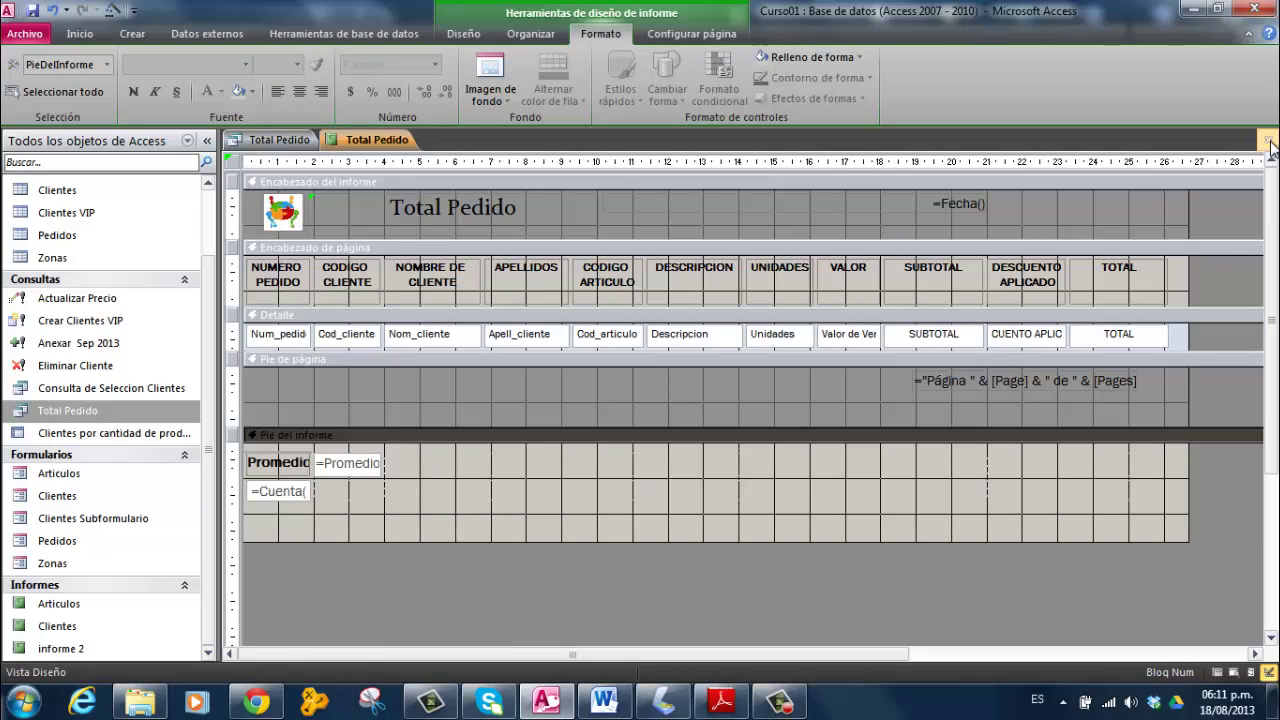
Step: Show the Total Pedido report in report view and check the average at its end
right_click(366, 140)
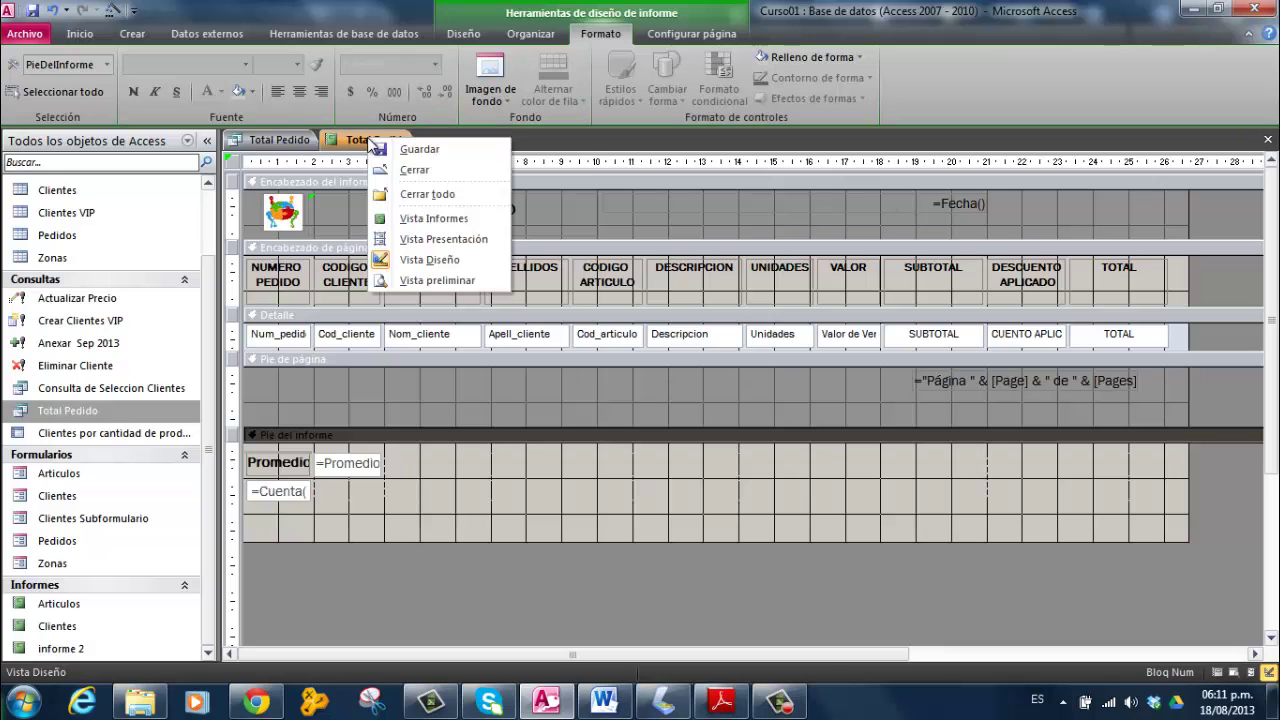
click(426, 220)
scroll(431, 249, down, 10)
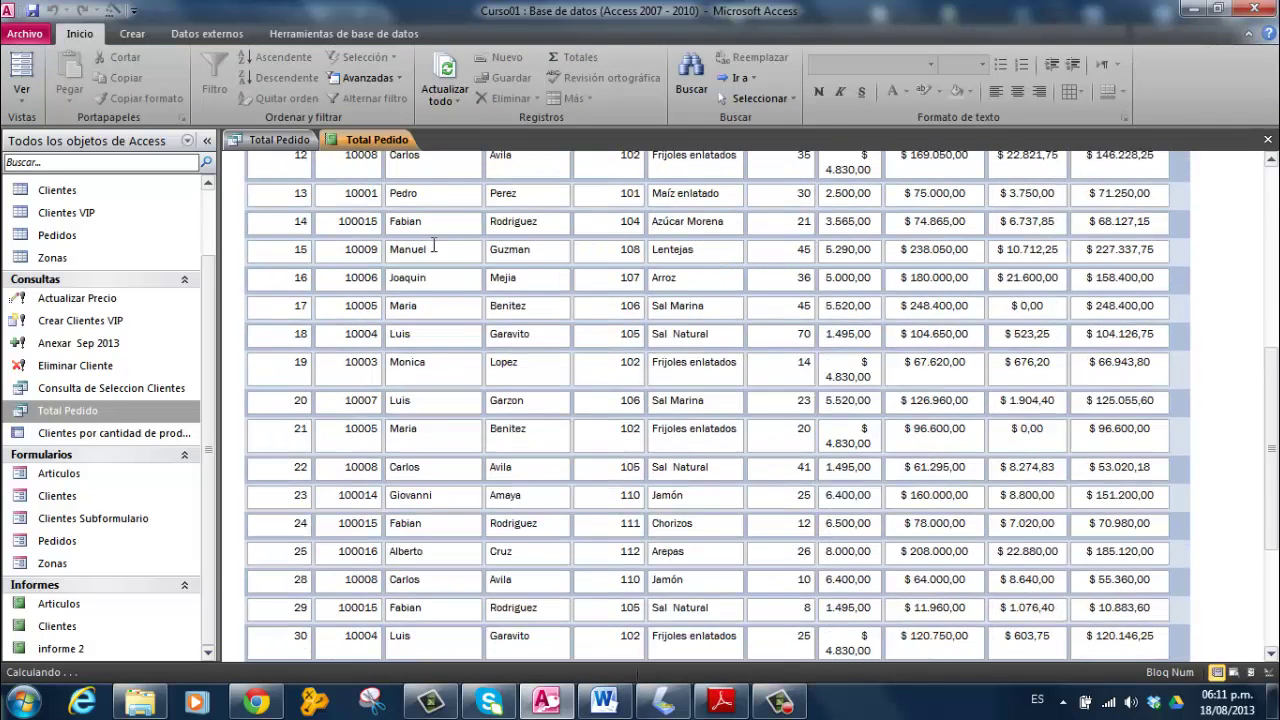
scroll(433, 249, down, 5)
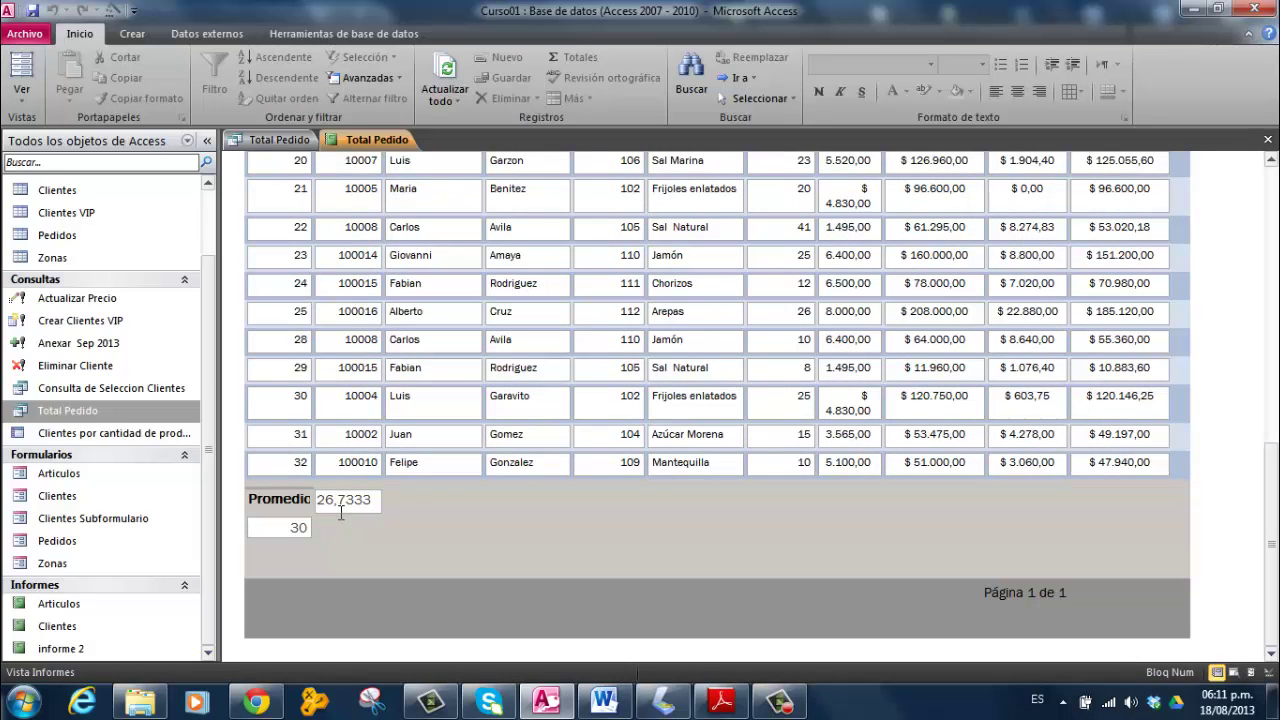
scroll(340, 512, up, 15)
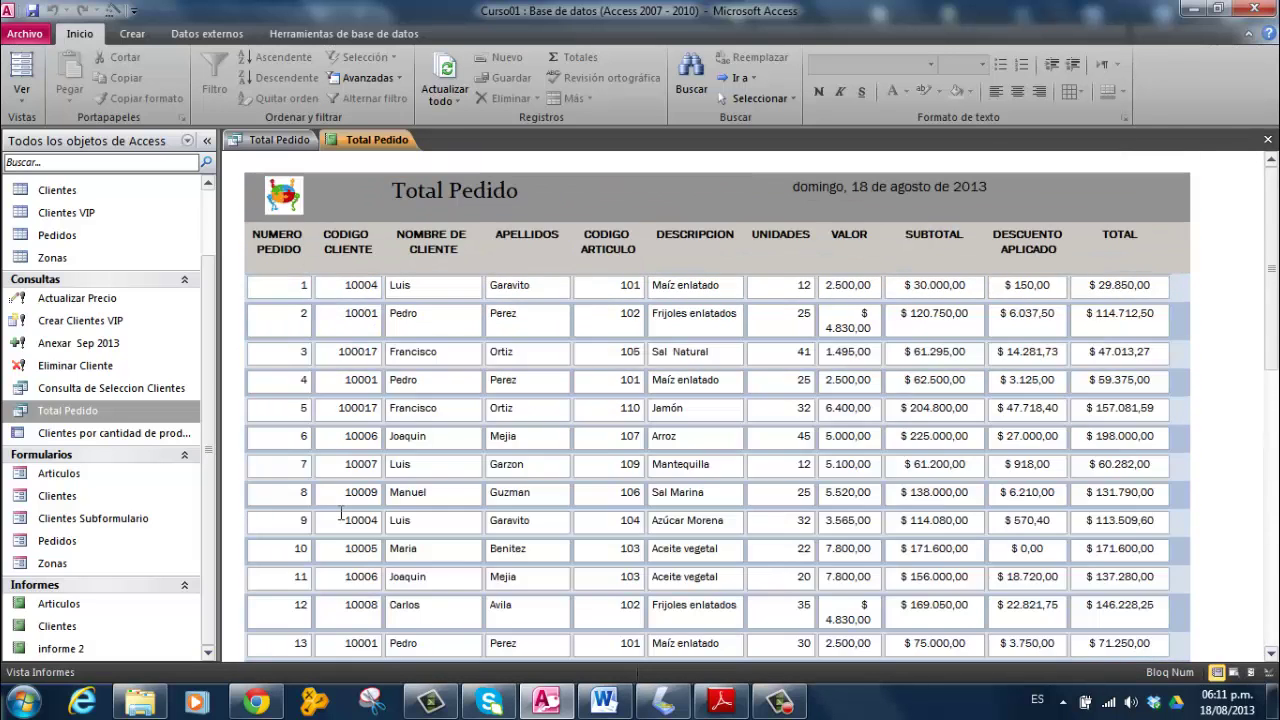
Step: Return the report to design view and choose Número general again as the average text box's format
right_click(368, 143)
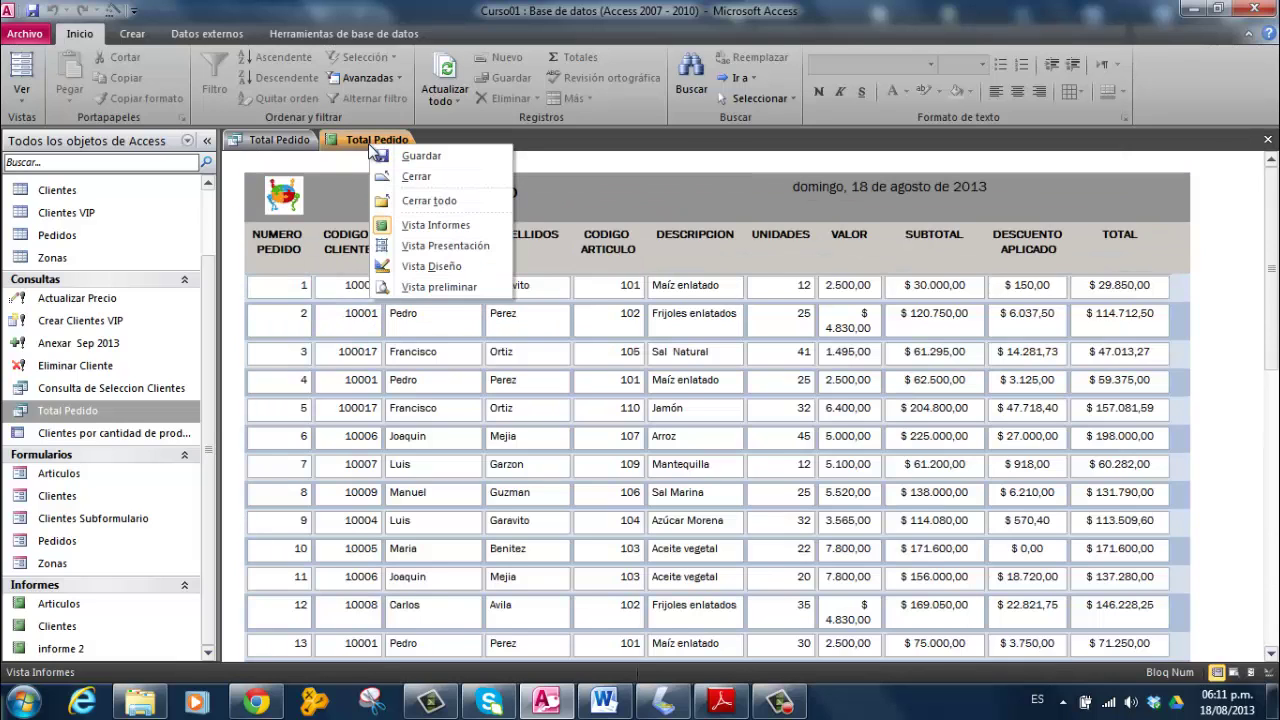
click(429, 266)
scroll(1011, 228, down, 5)
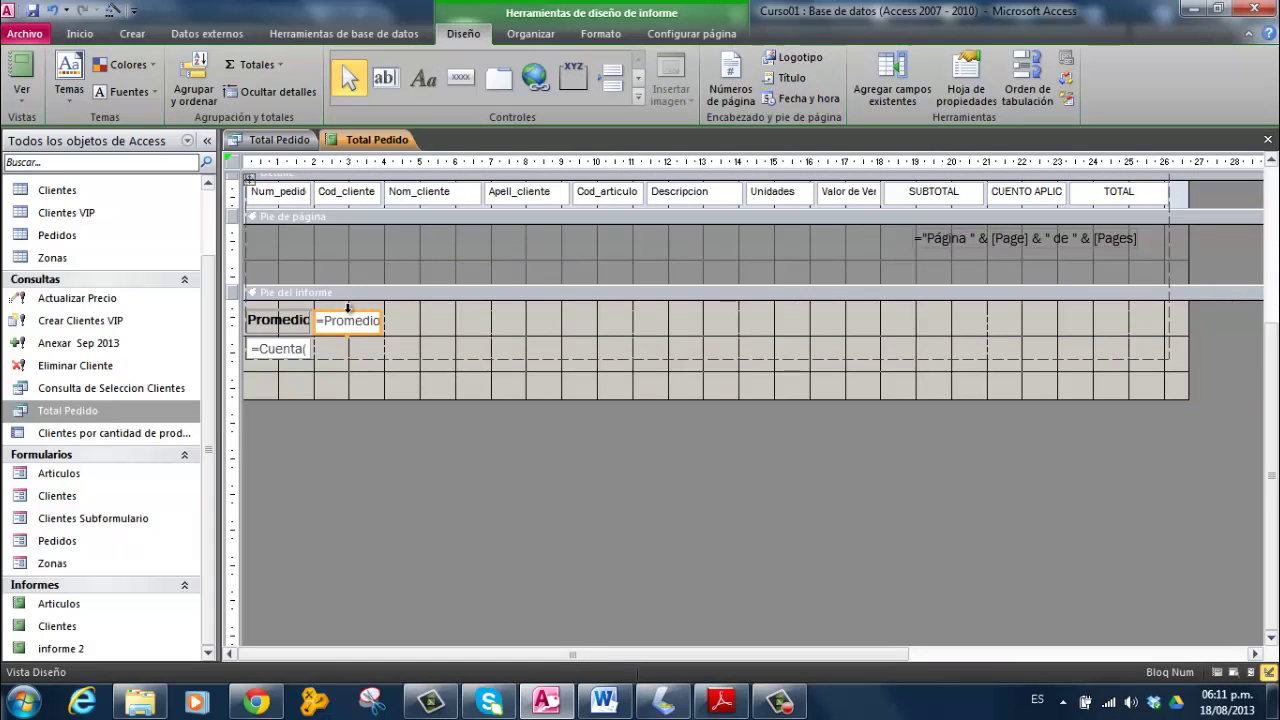
right_click(348, 307)
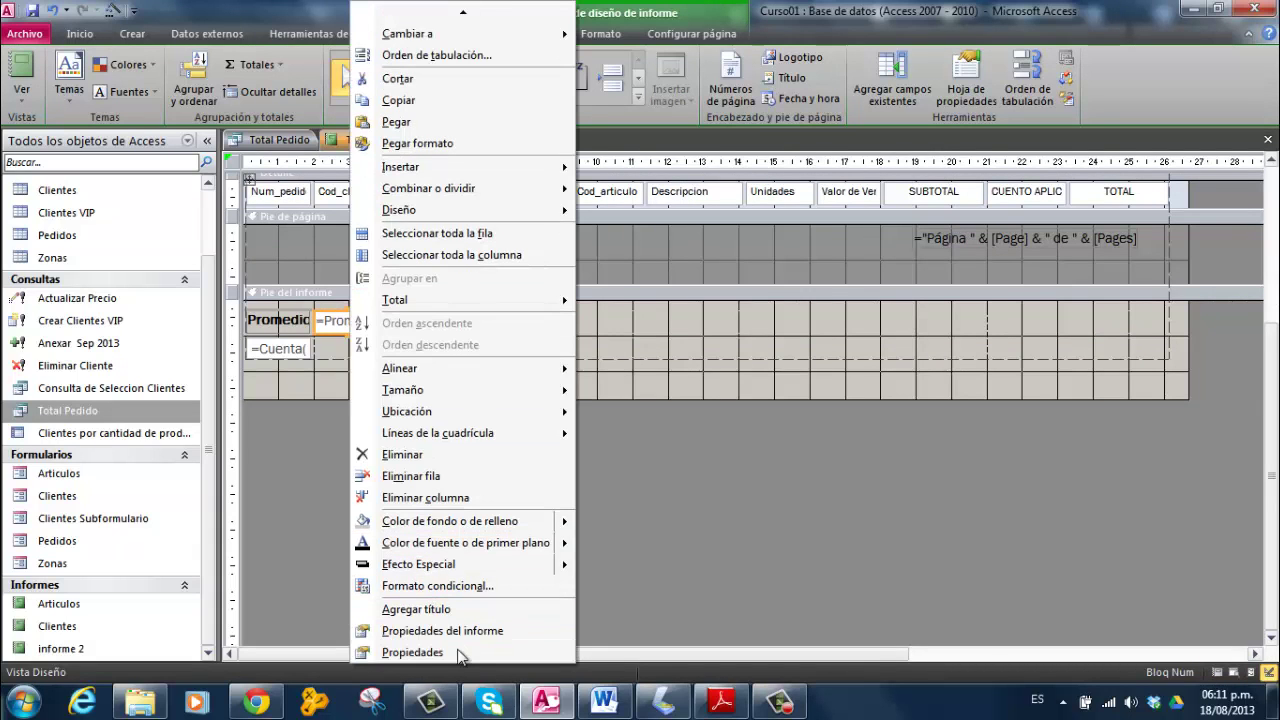
click(419, 653)
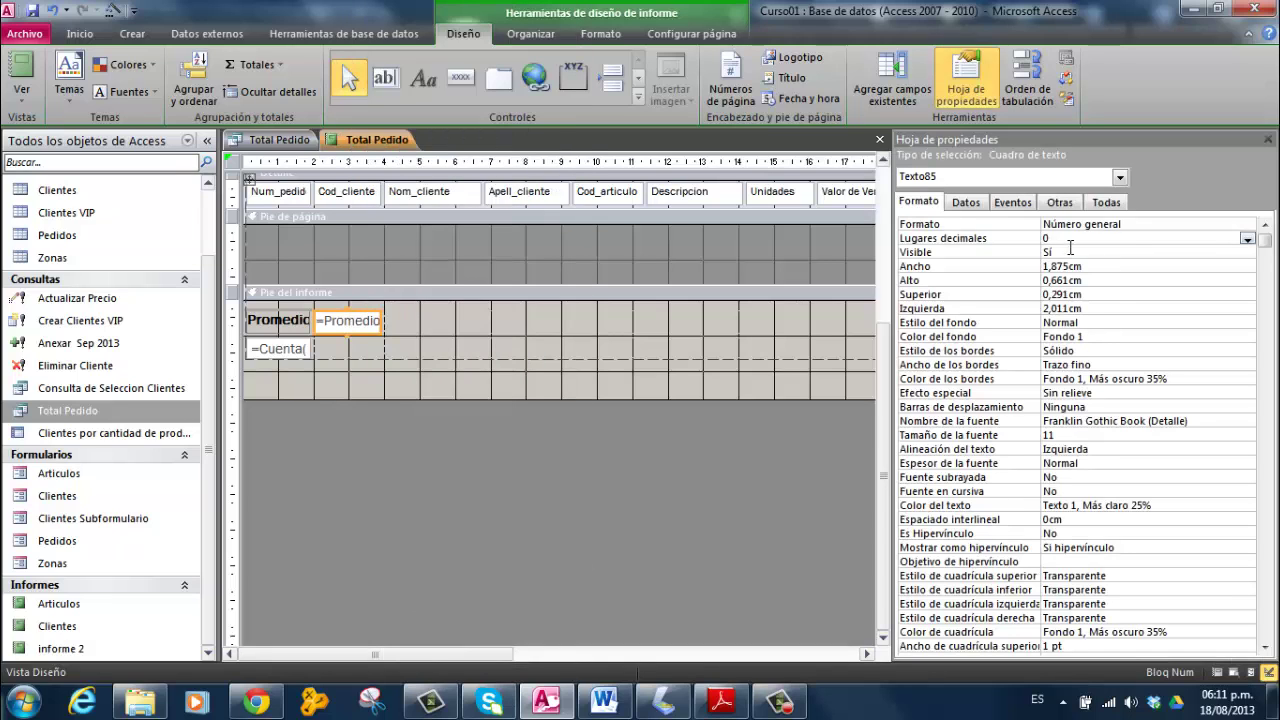
click(1223, 224)
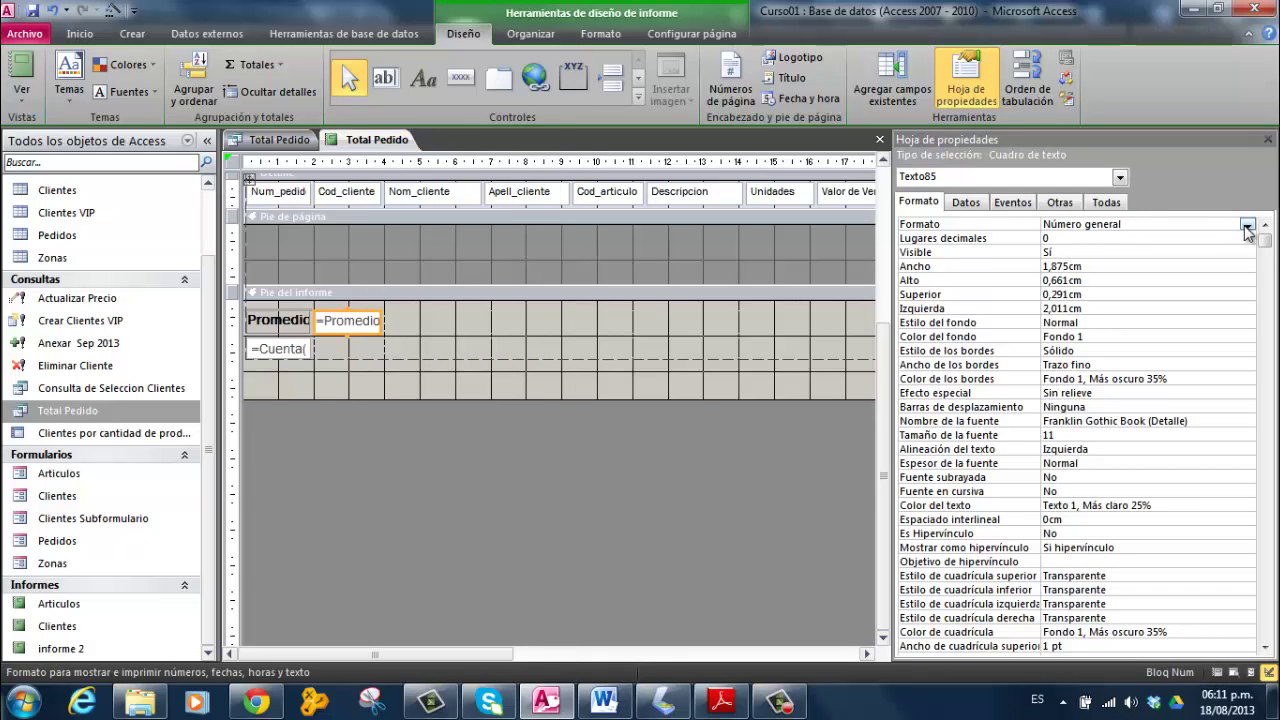
click(1247, 226)
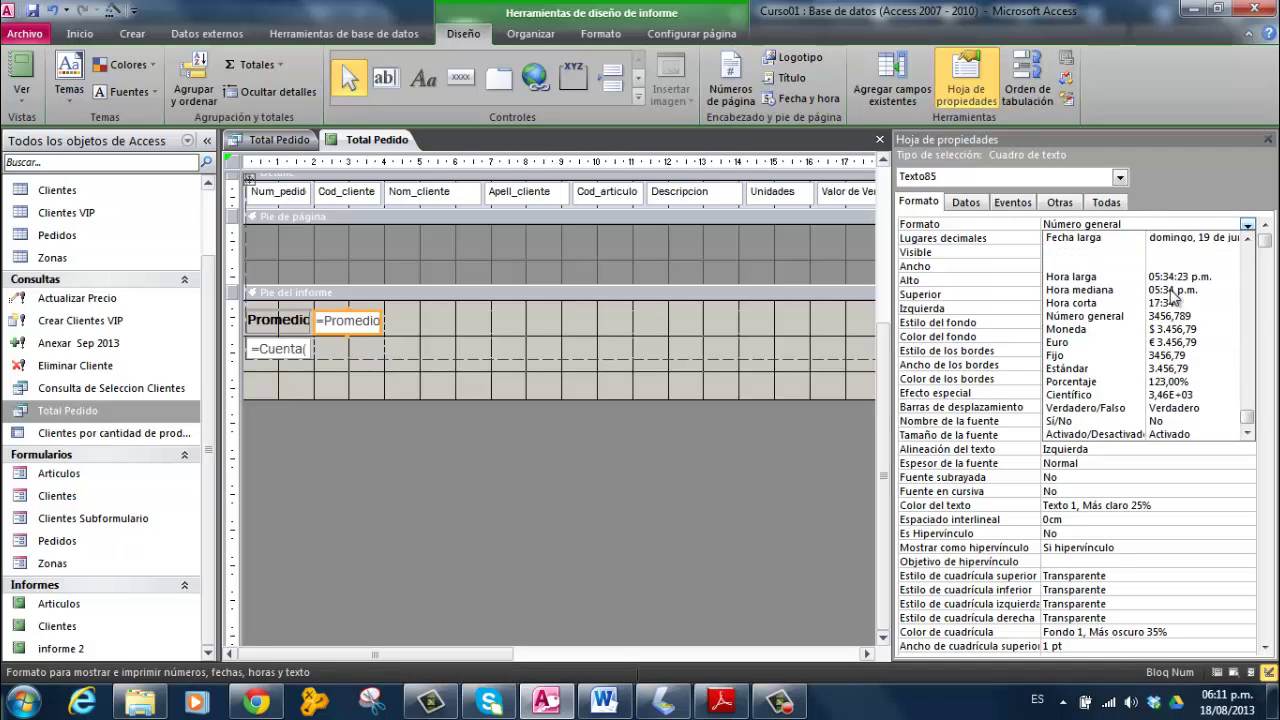
click(1099, 316)
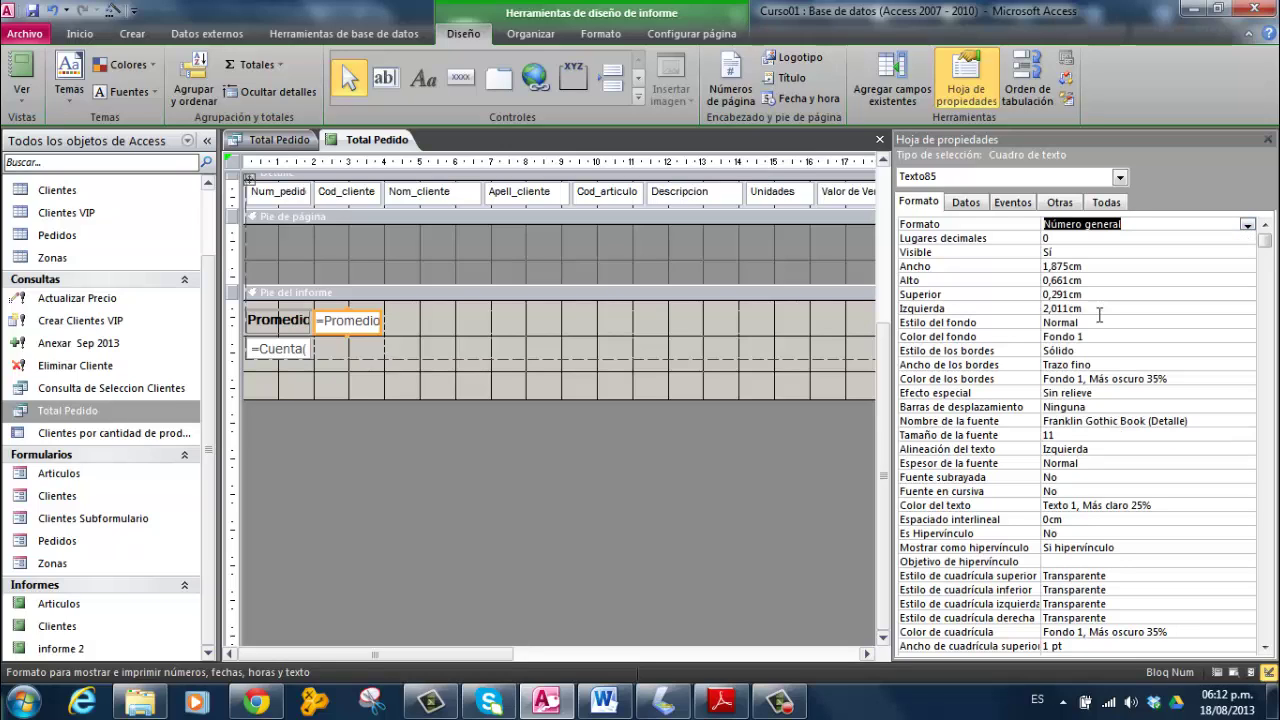
Step: Choose 0 decimal places again for the average text box and close the property sheet
click(1065, 241)
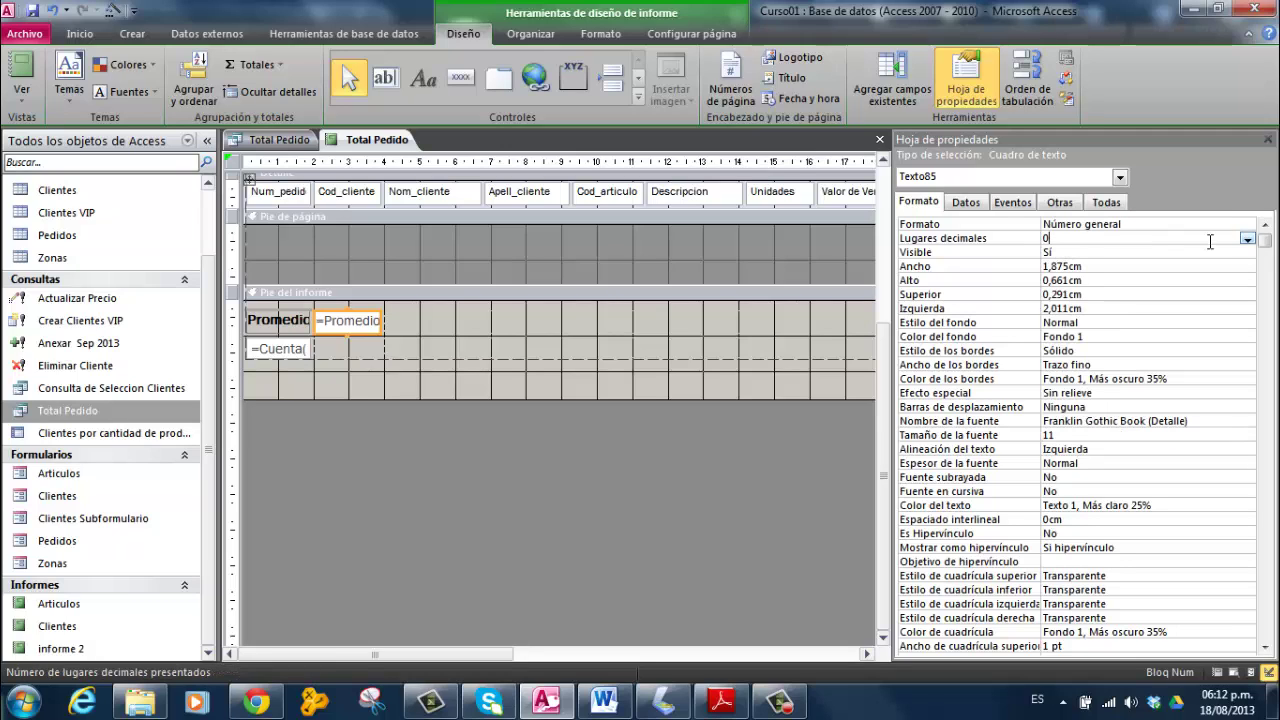
click(1247, 240)
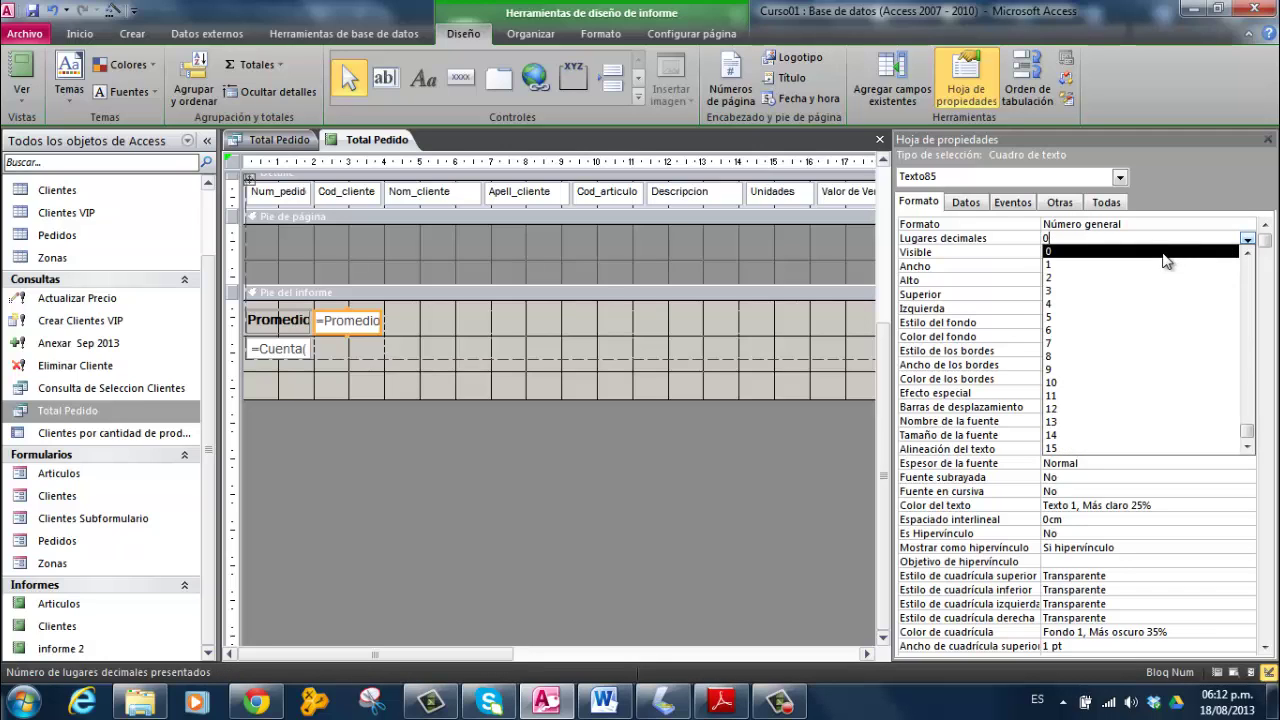
click(1164, 252)
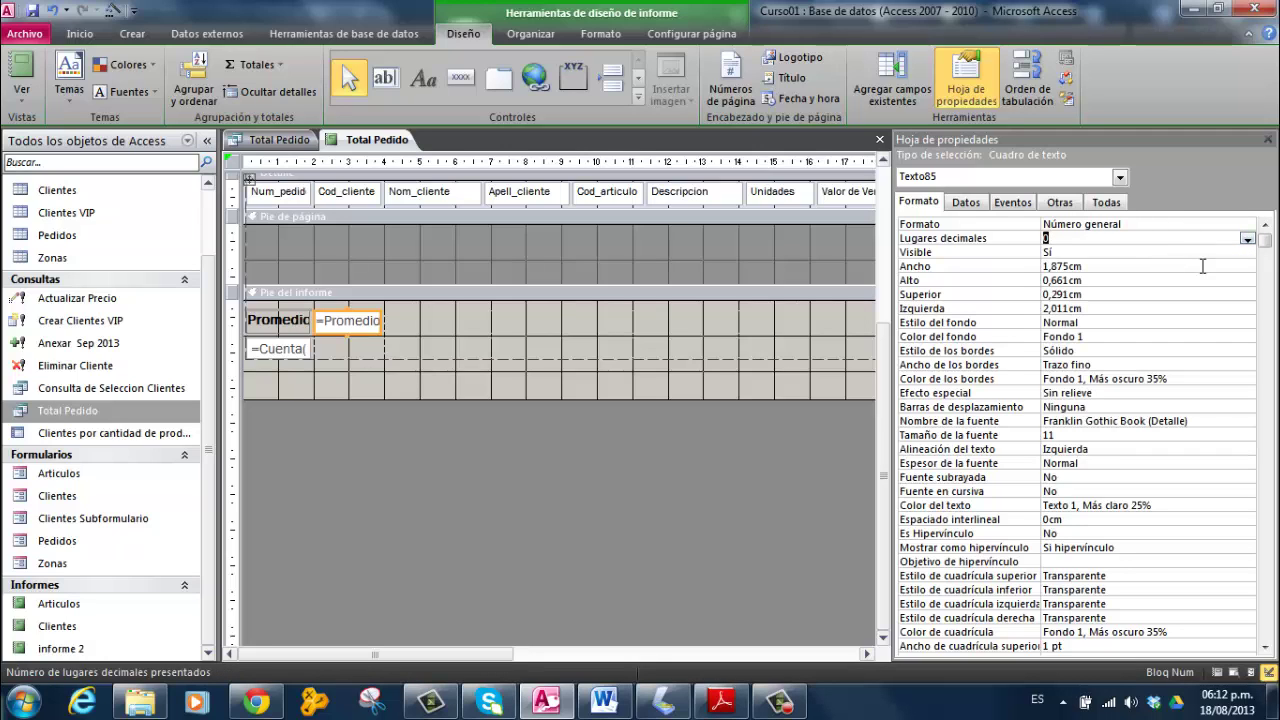
click(668, 390)
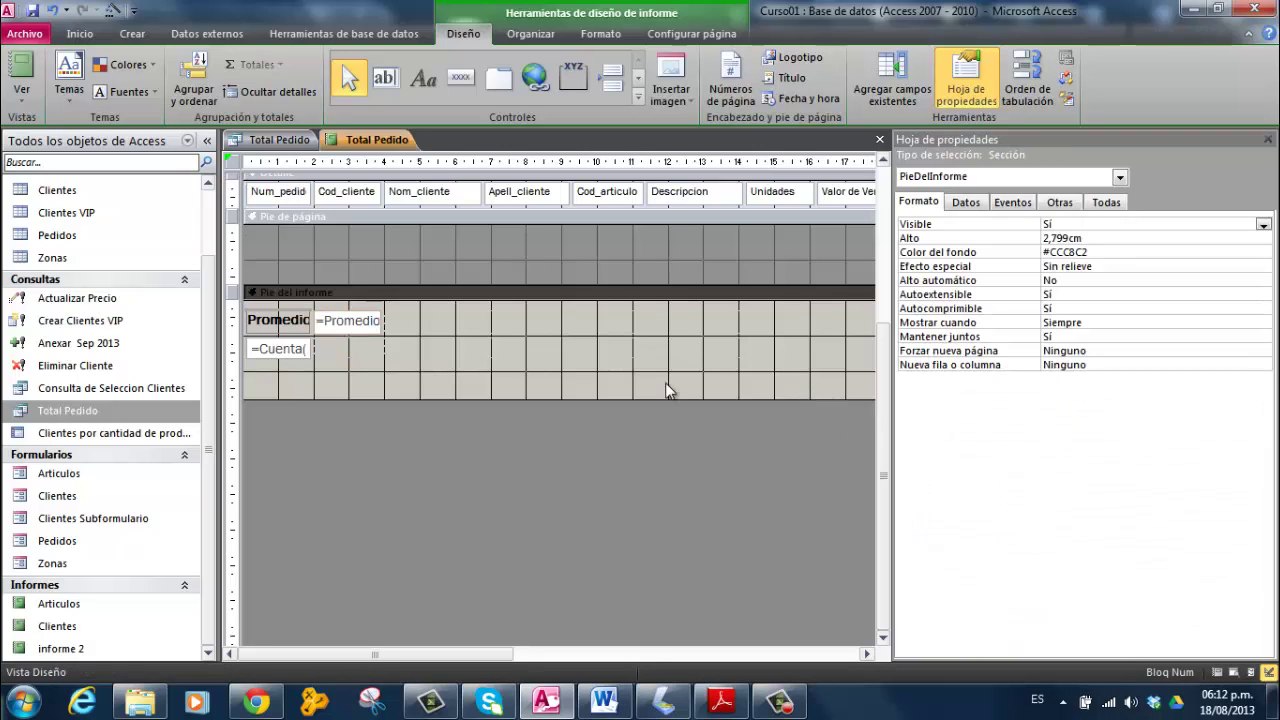
click(372, 324)
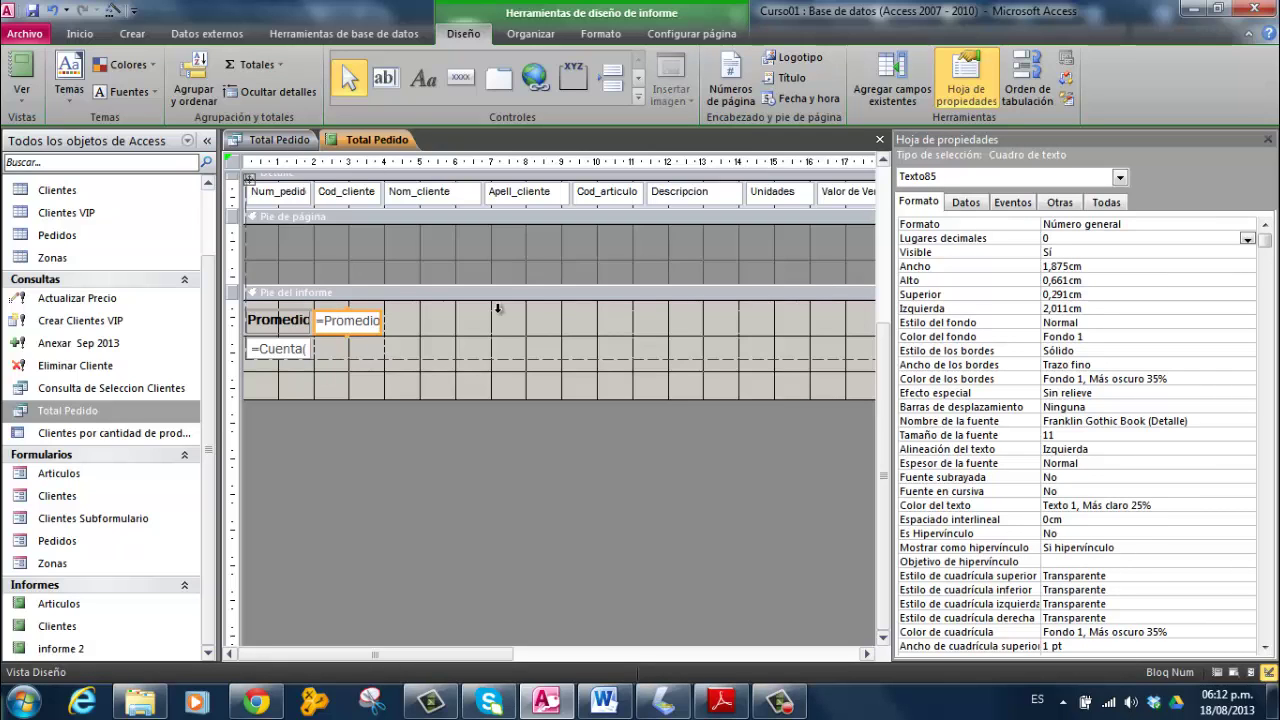
click(438, 322)
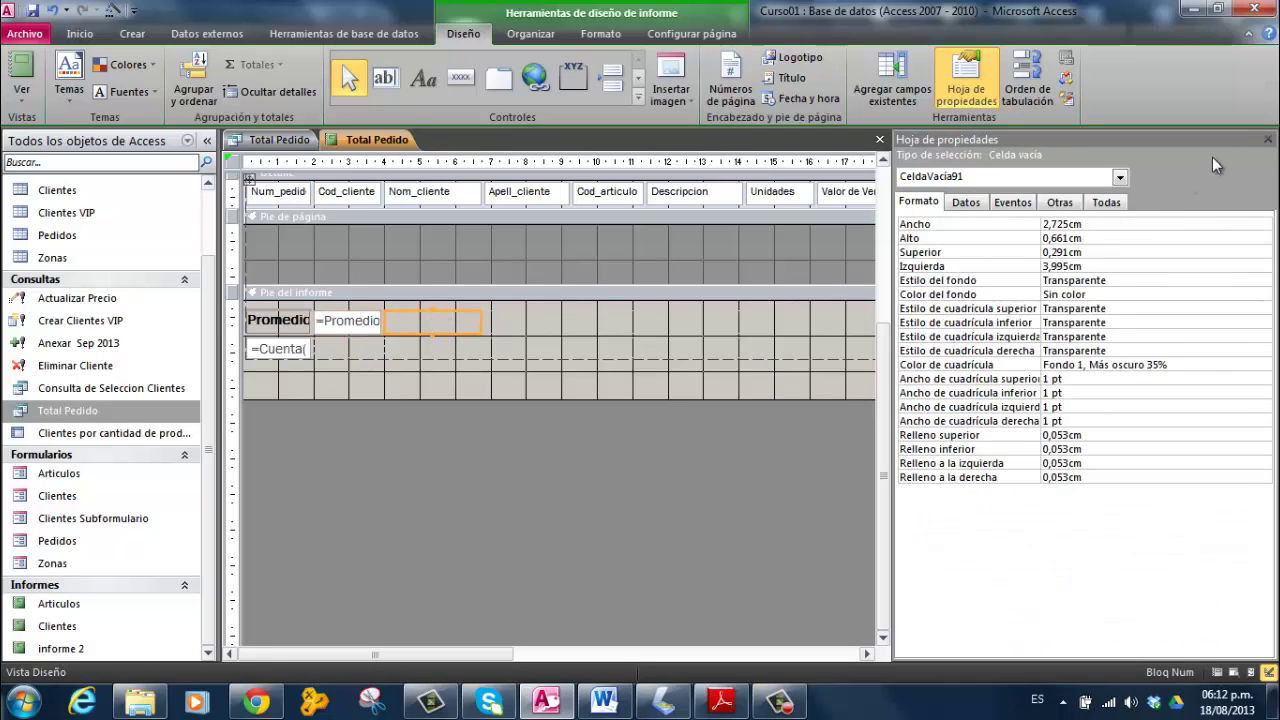
click(1268, 139)
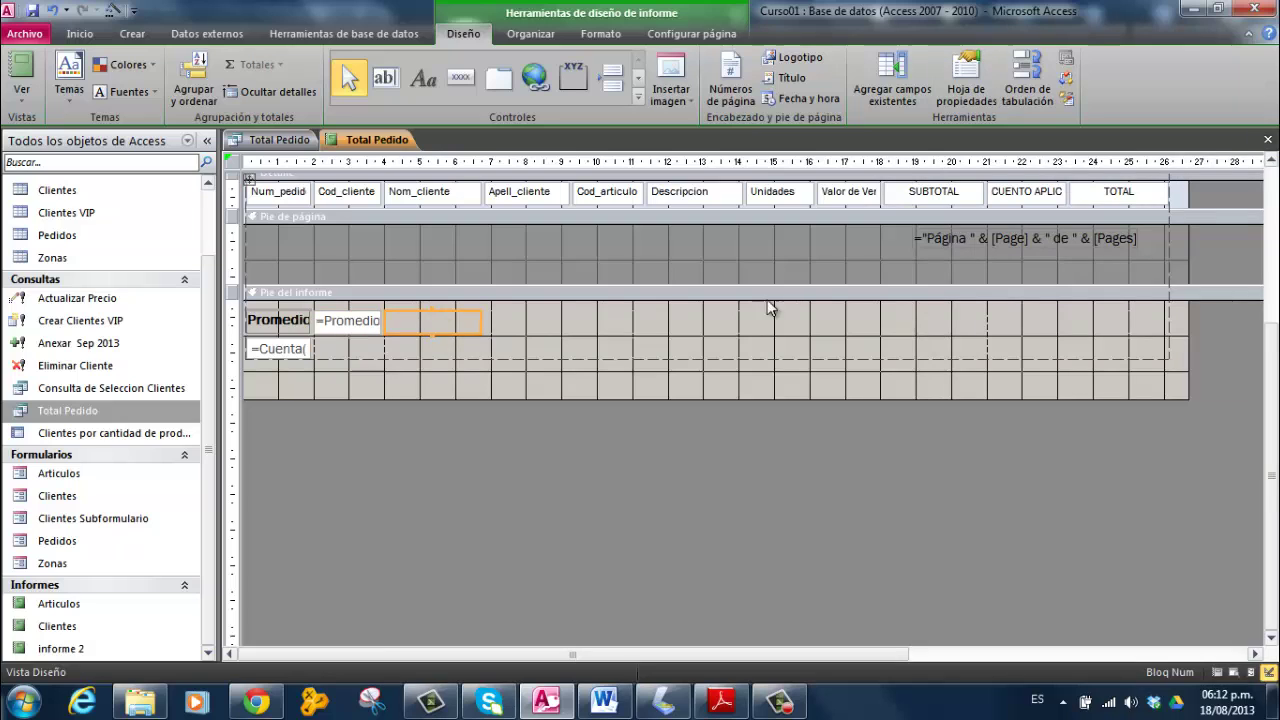
Step: Insert an empty layout row above the Promedio label in the report footer and select the new cell above the average text box
click(440, 317)
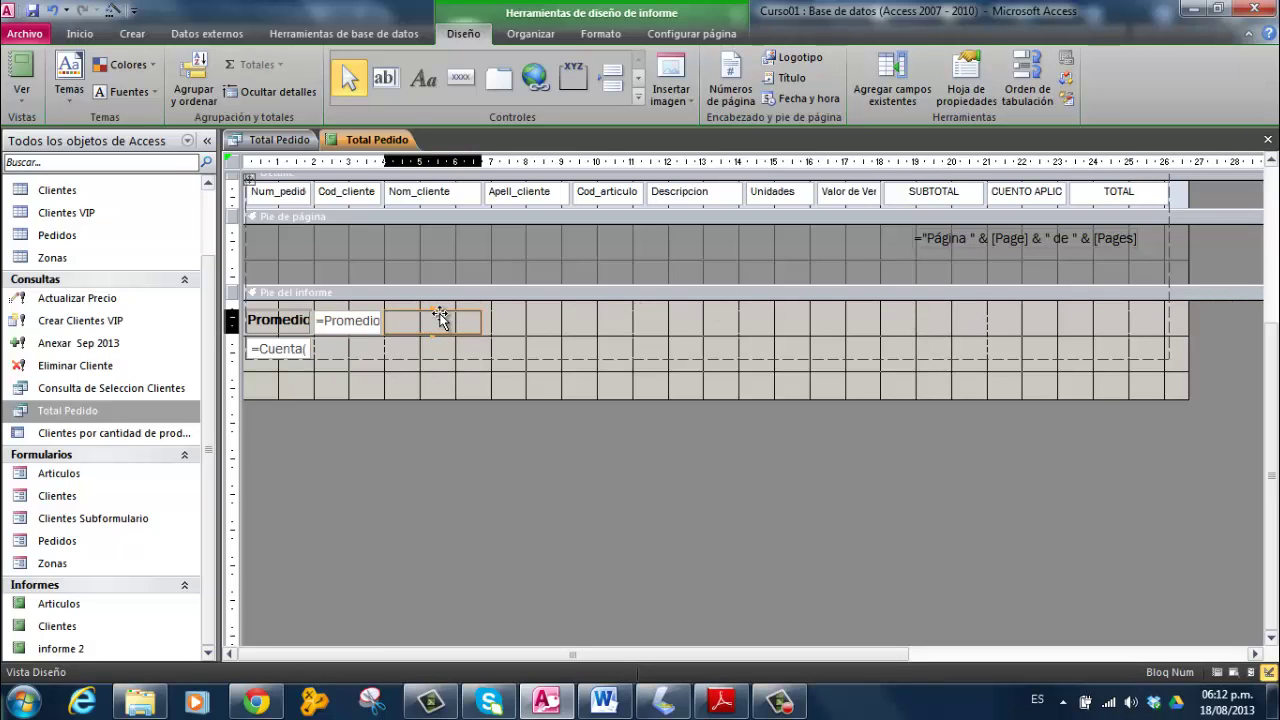
scroll(807, 334, up, 3)
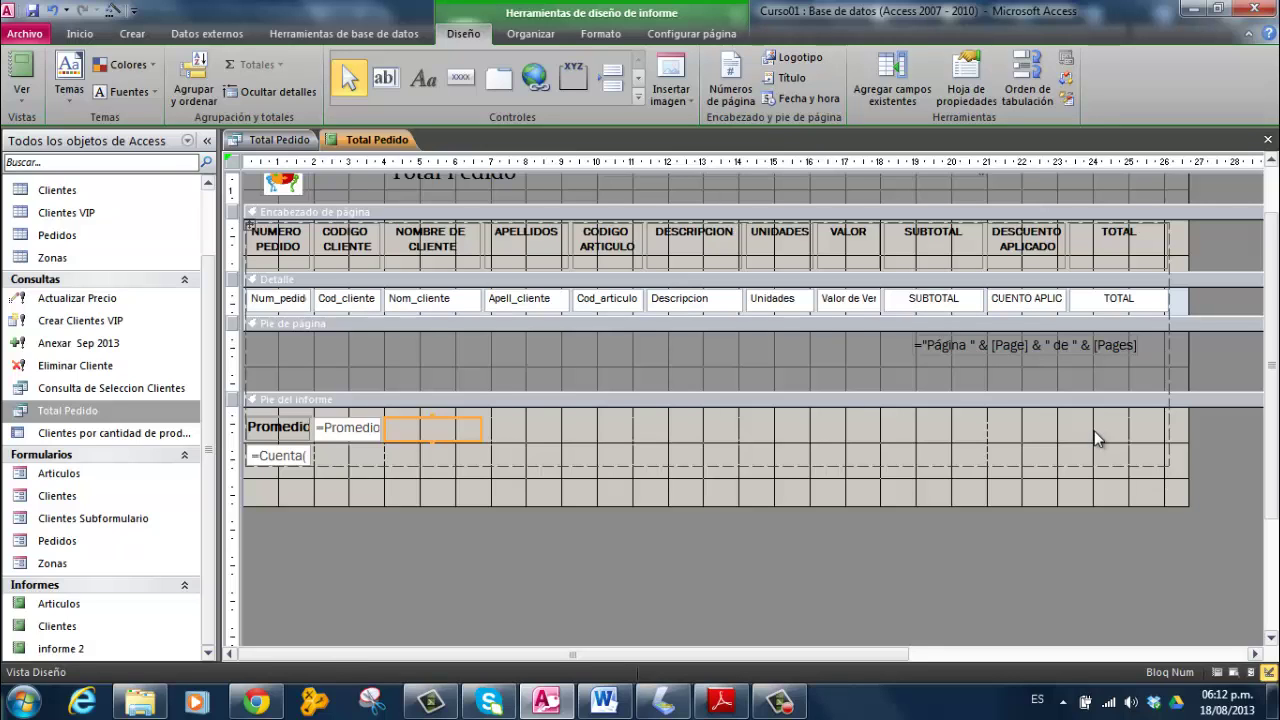
scroll(1096, 439, up, 1)
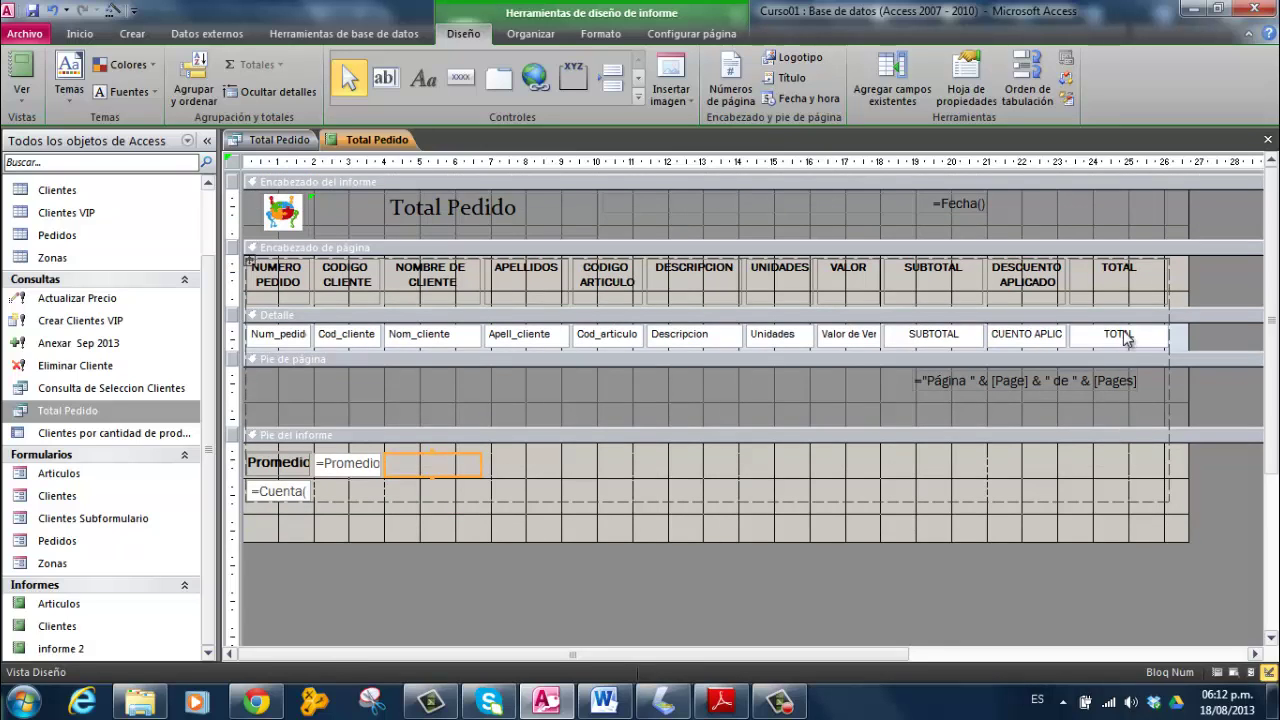
click(347, 462)
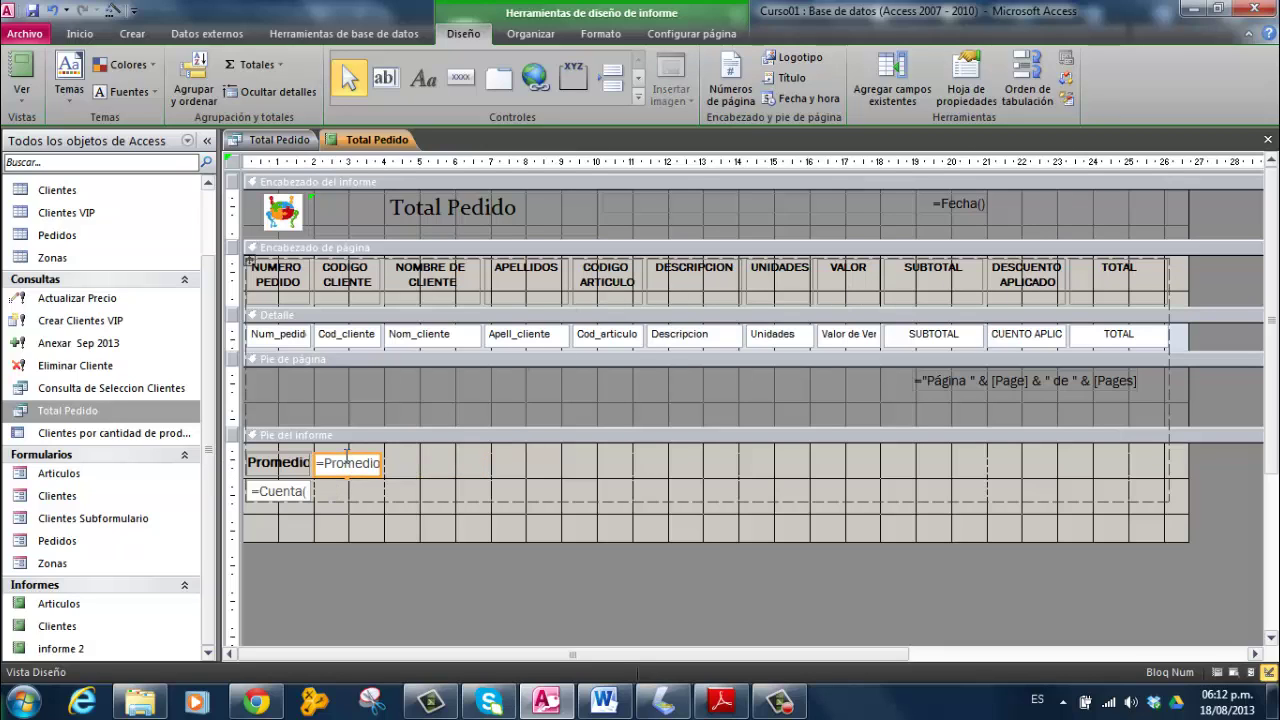
click(270, 465)
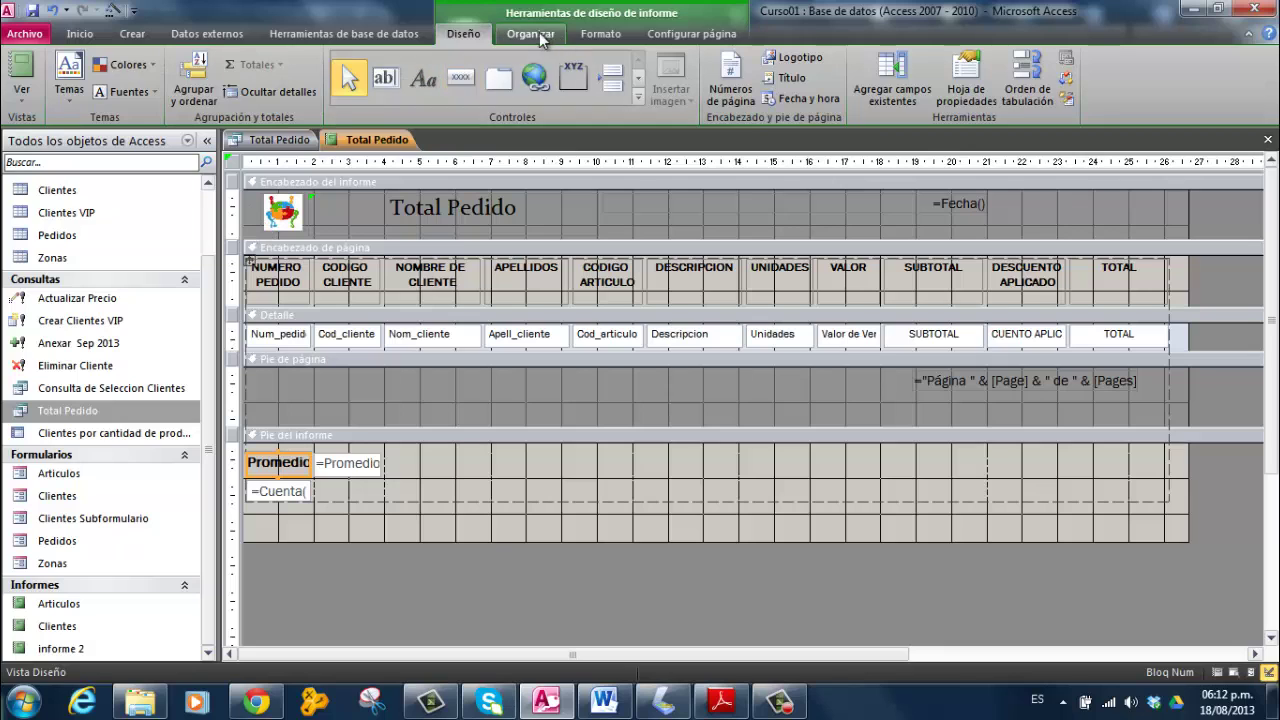
click(526, 34)
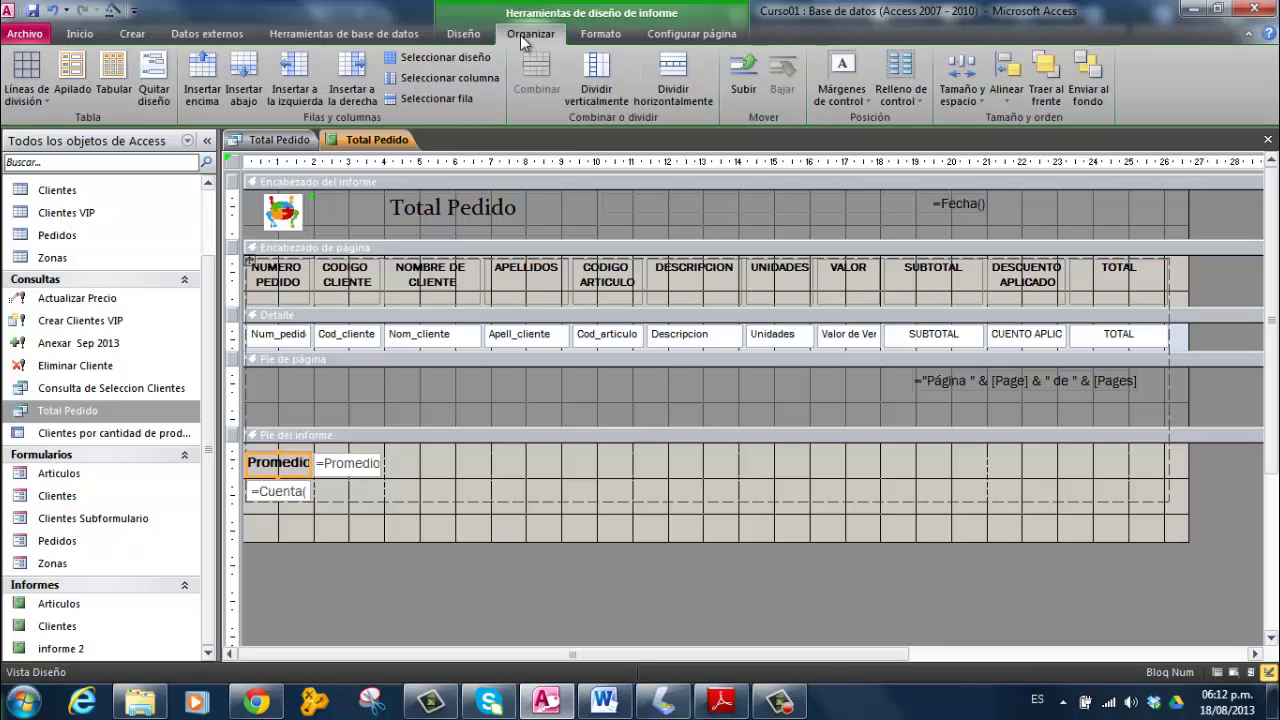
click(203, 78)
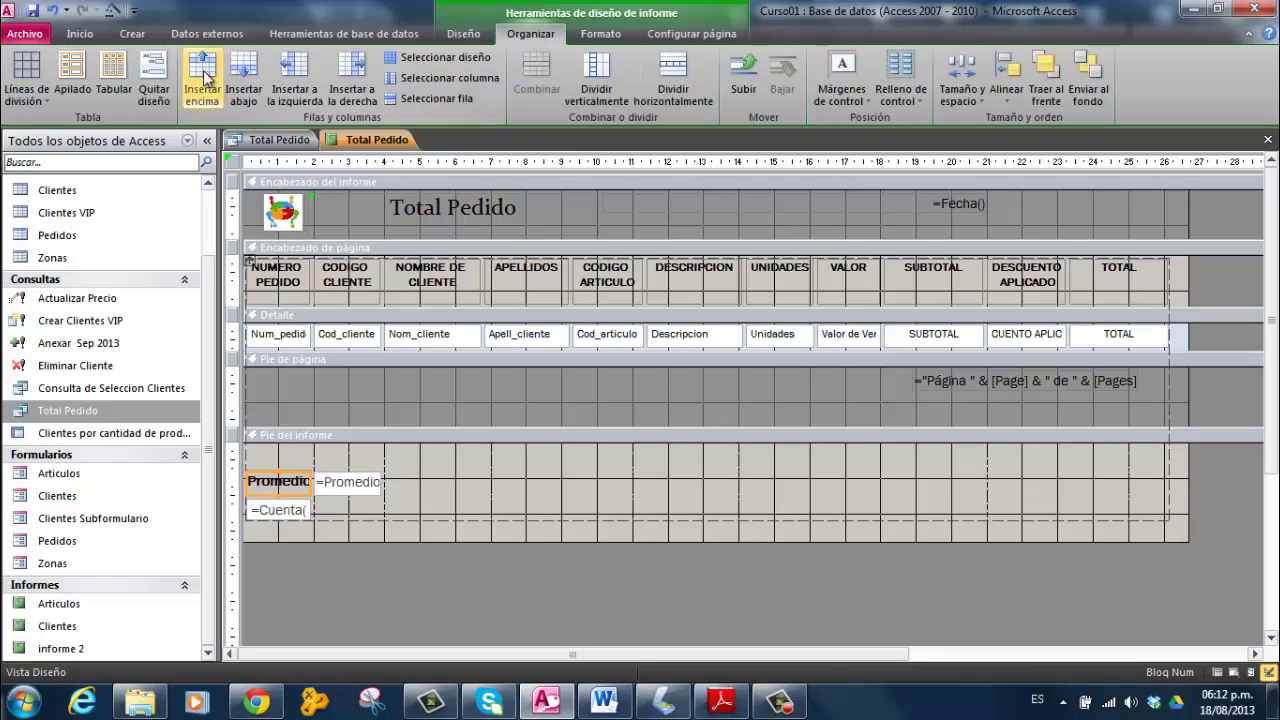
click(318, 455)
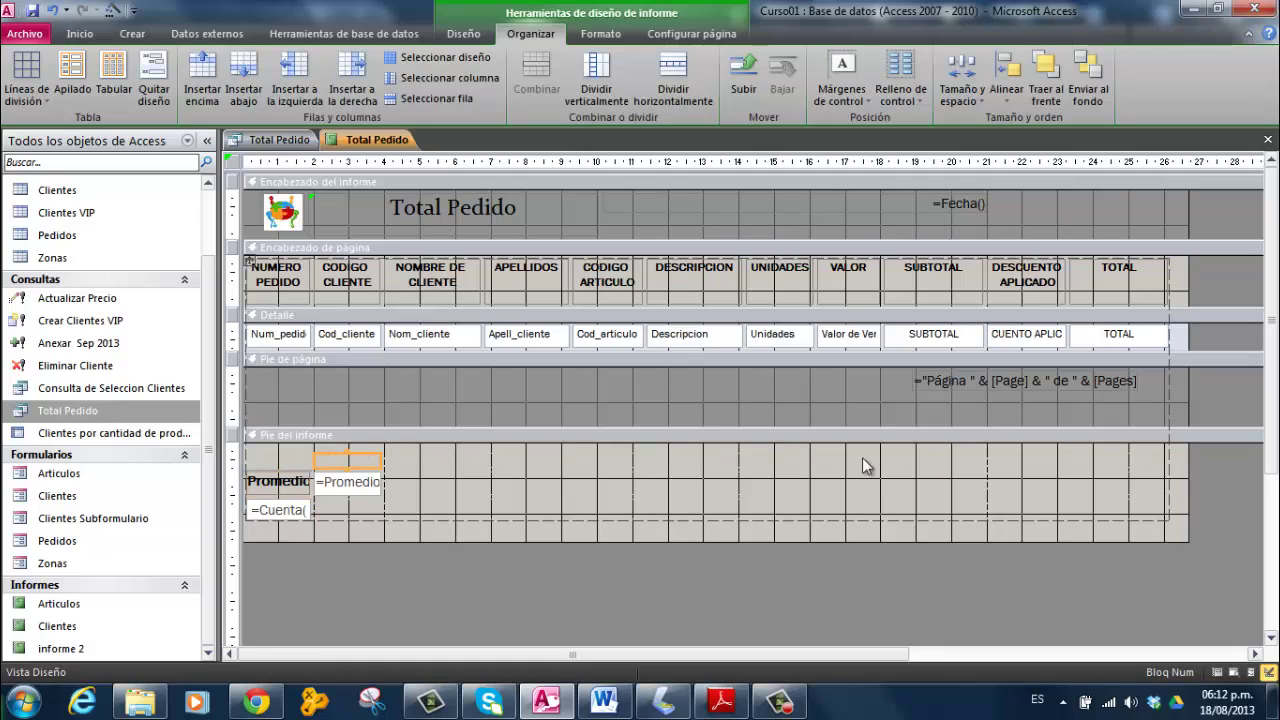
Step: Add a text box to the report footer and place it in the empty first-row cell beneath the TOTAL column
click(1113, 459)
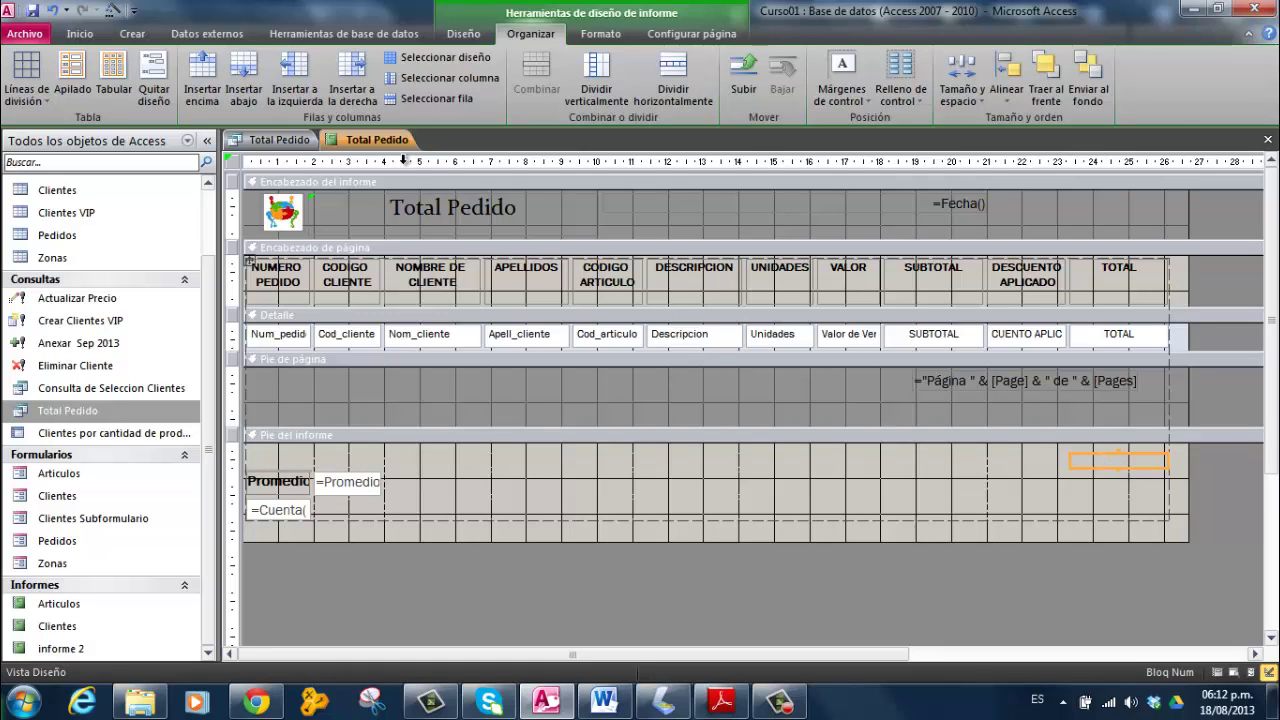
click(466, 35)
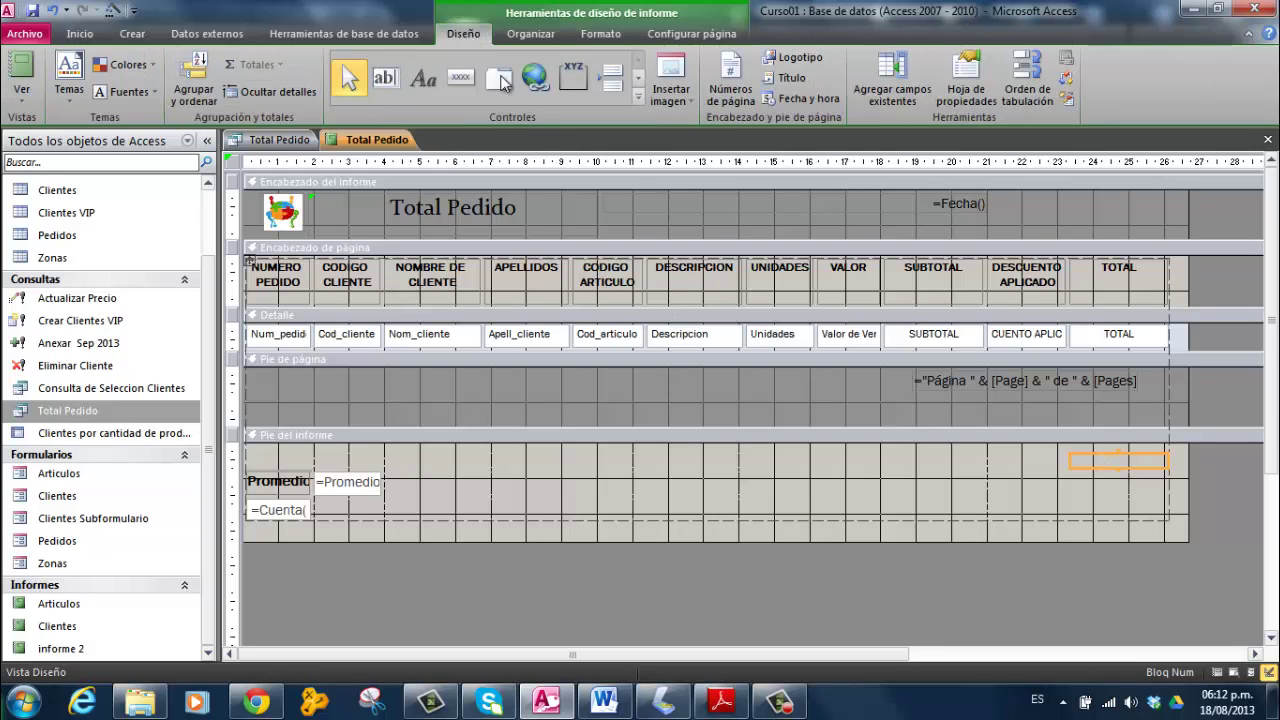
click(388, 80)
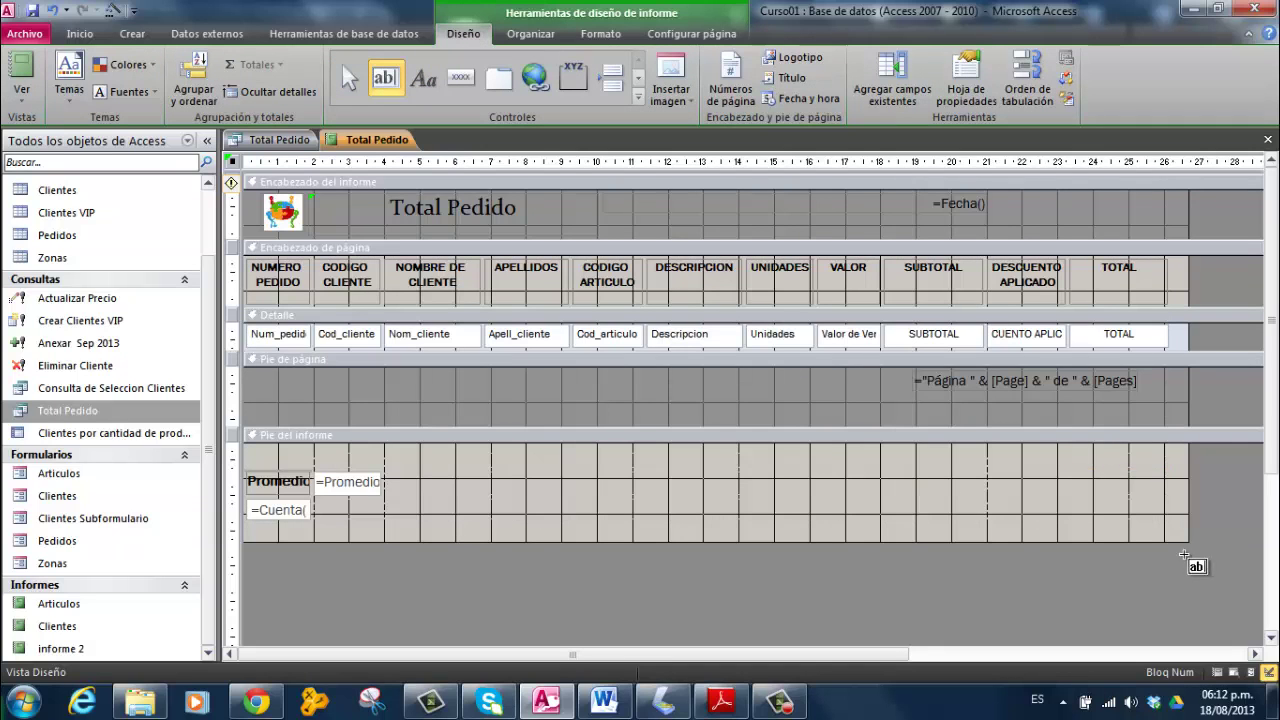
click(1105, 455)
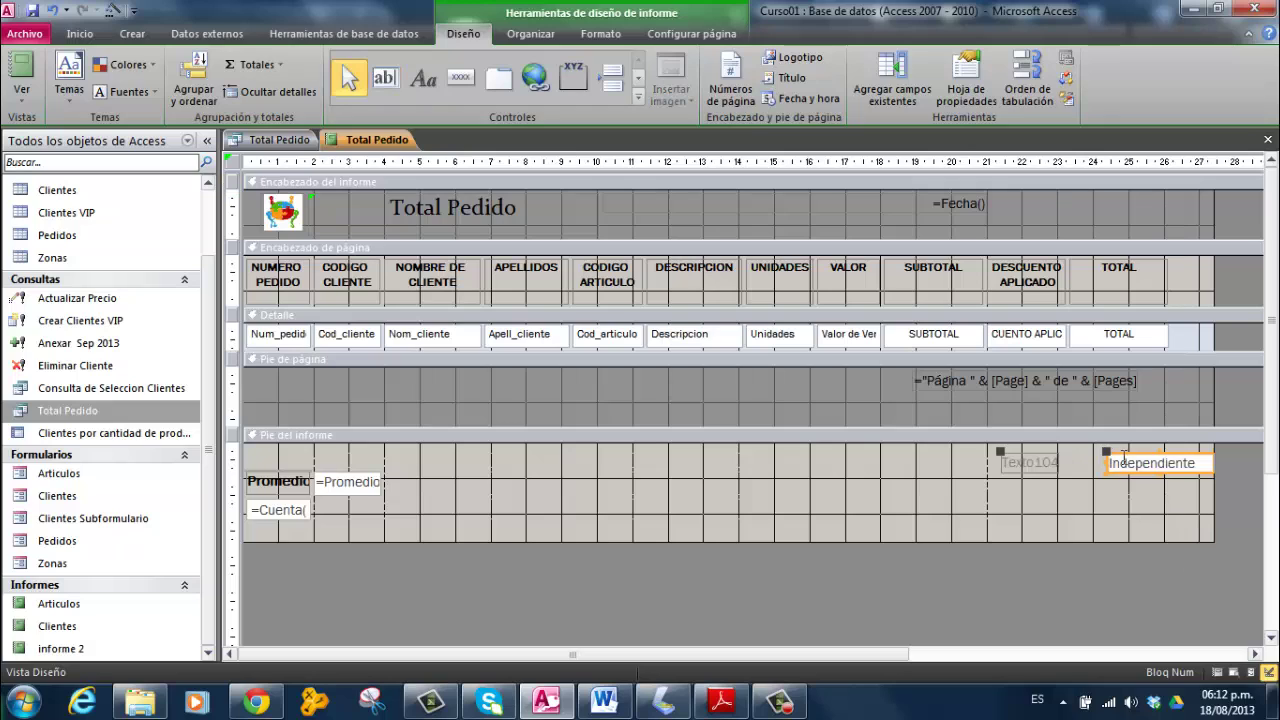
drag(1147, 455, 1122, 447)
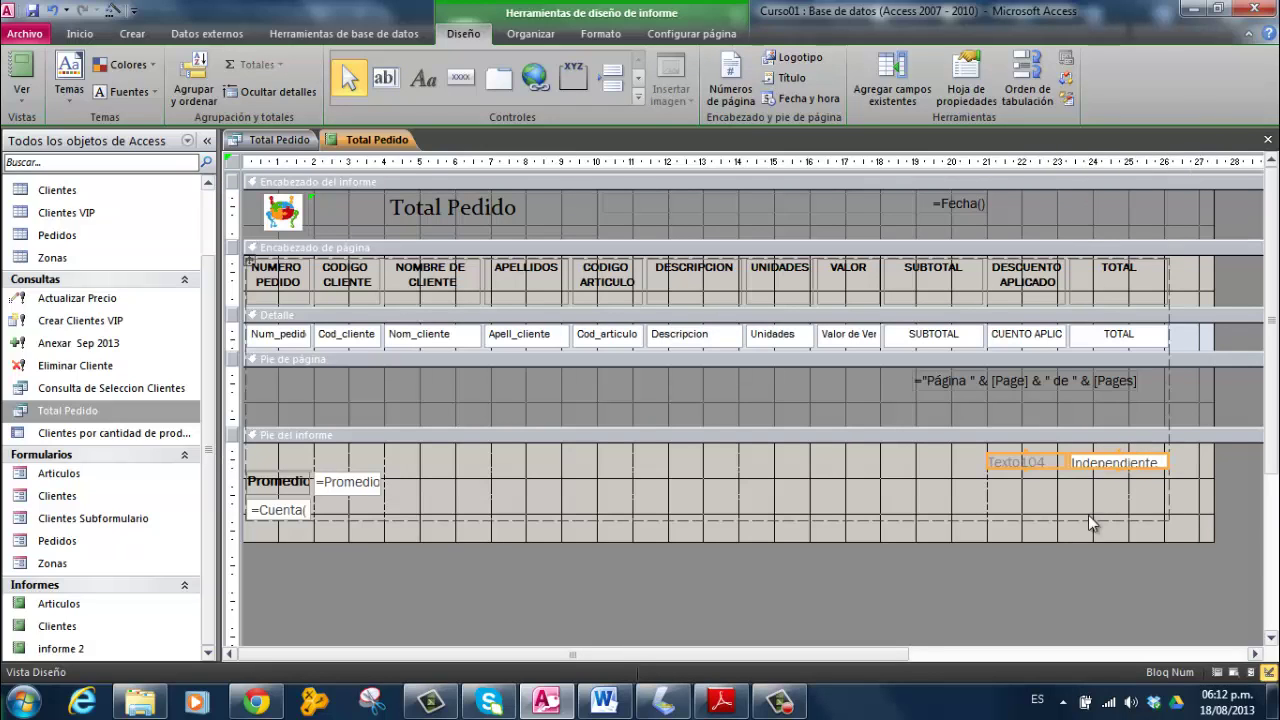
Step: Try to delete the label attached to the new text box and select the text box alone
click(1020, 515)
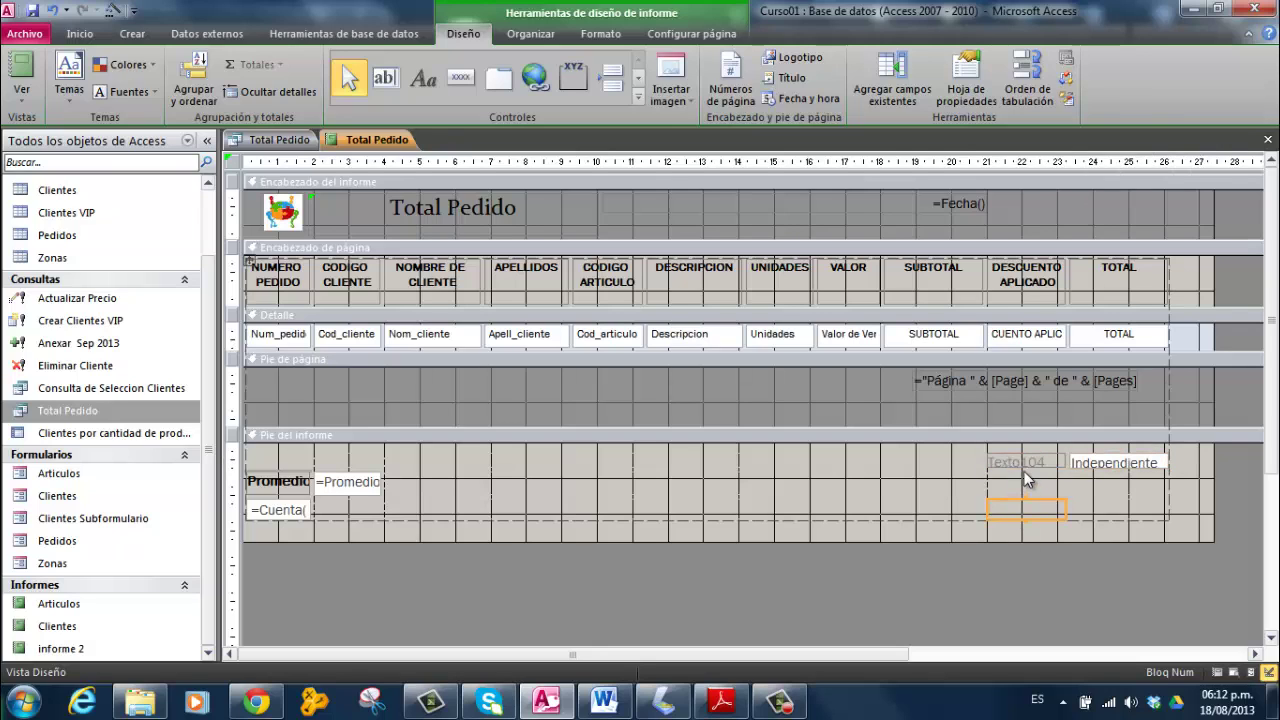
click(1013, 459)
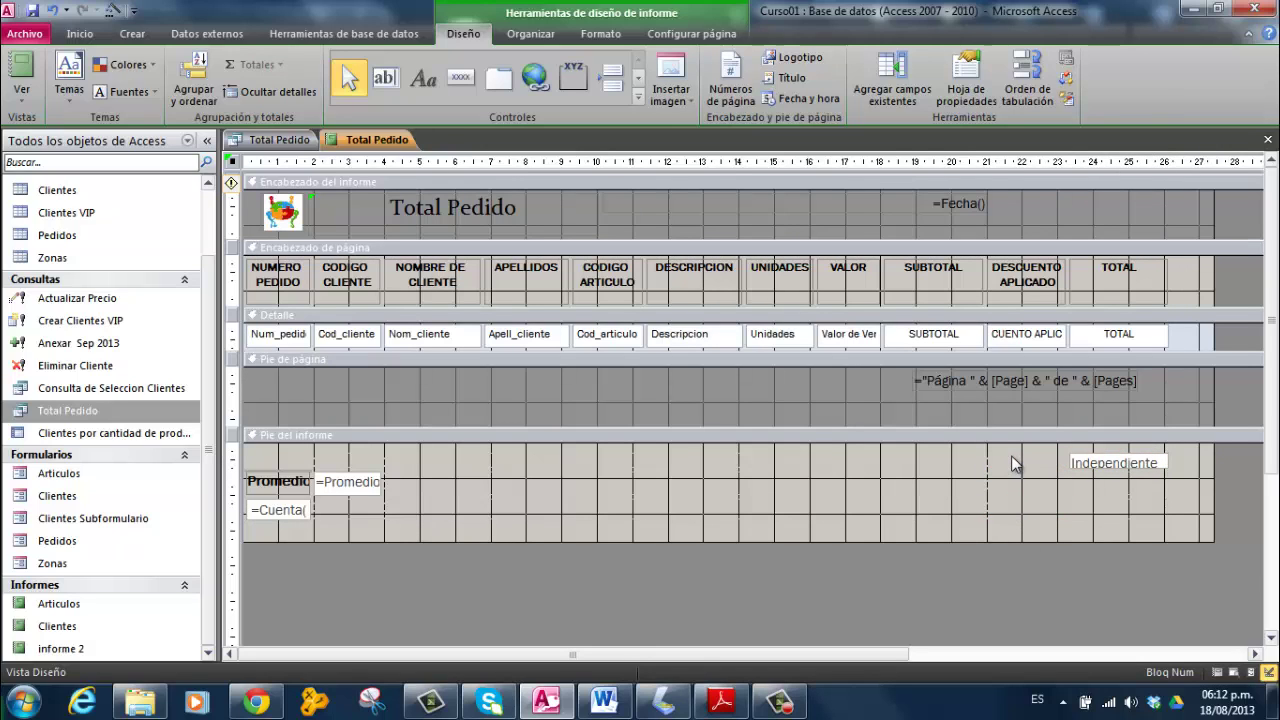
key(Delete)
click(1118, 460)
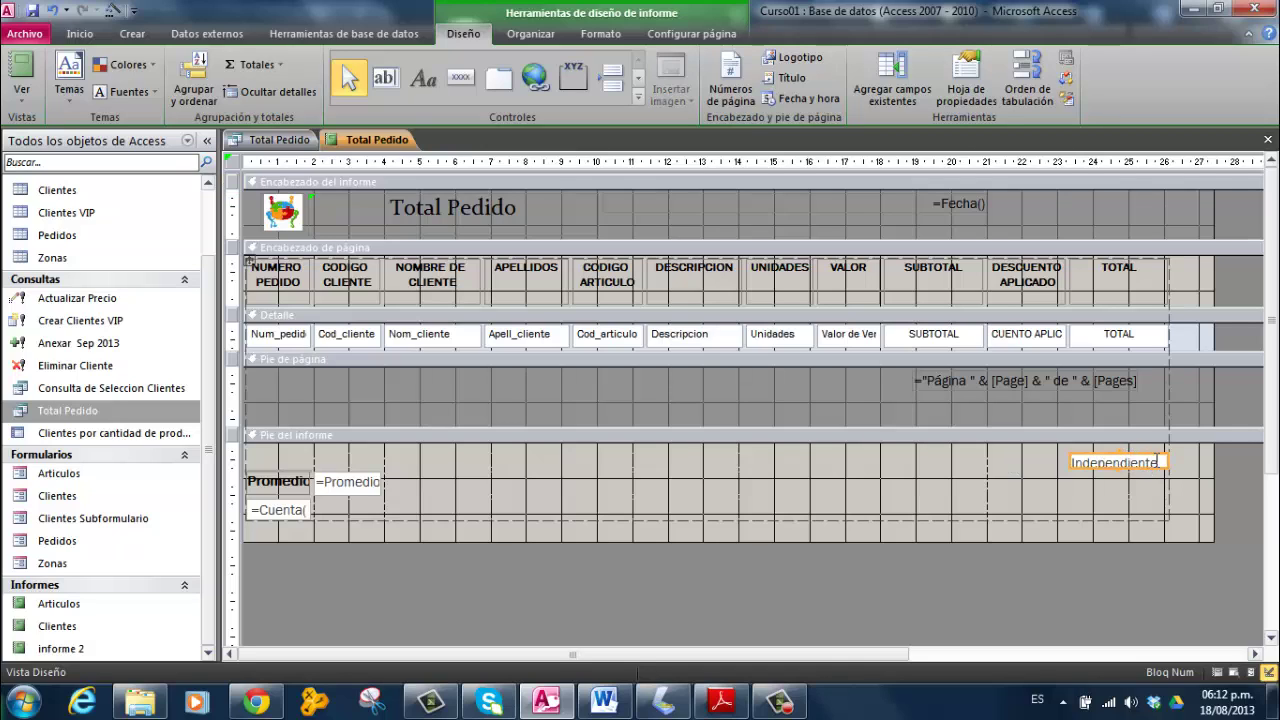
Step: Change the new text box's label to TOTALES
click(1051, 458)
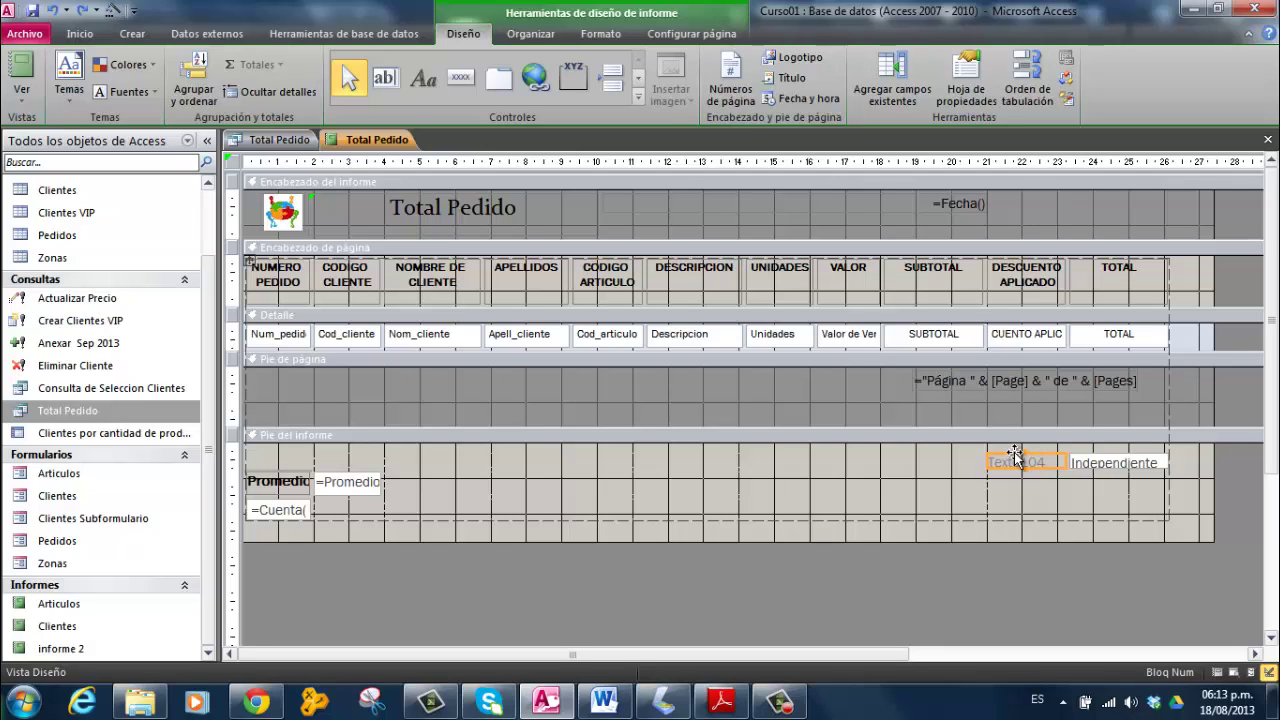
double_click(1015, 460)
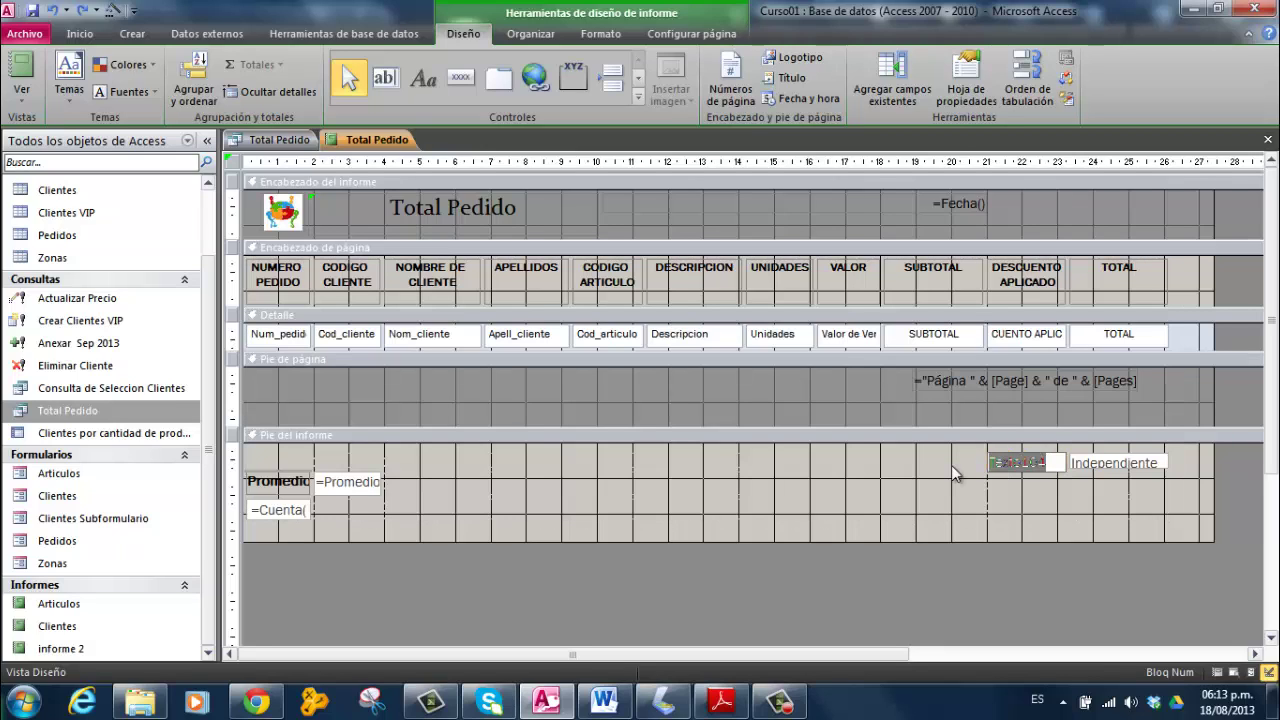
key(Caps_Lock)
text(TOTALES)
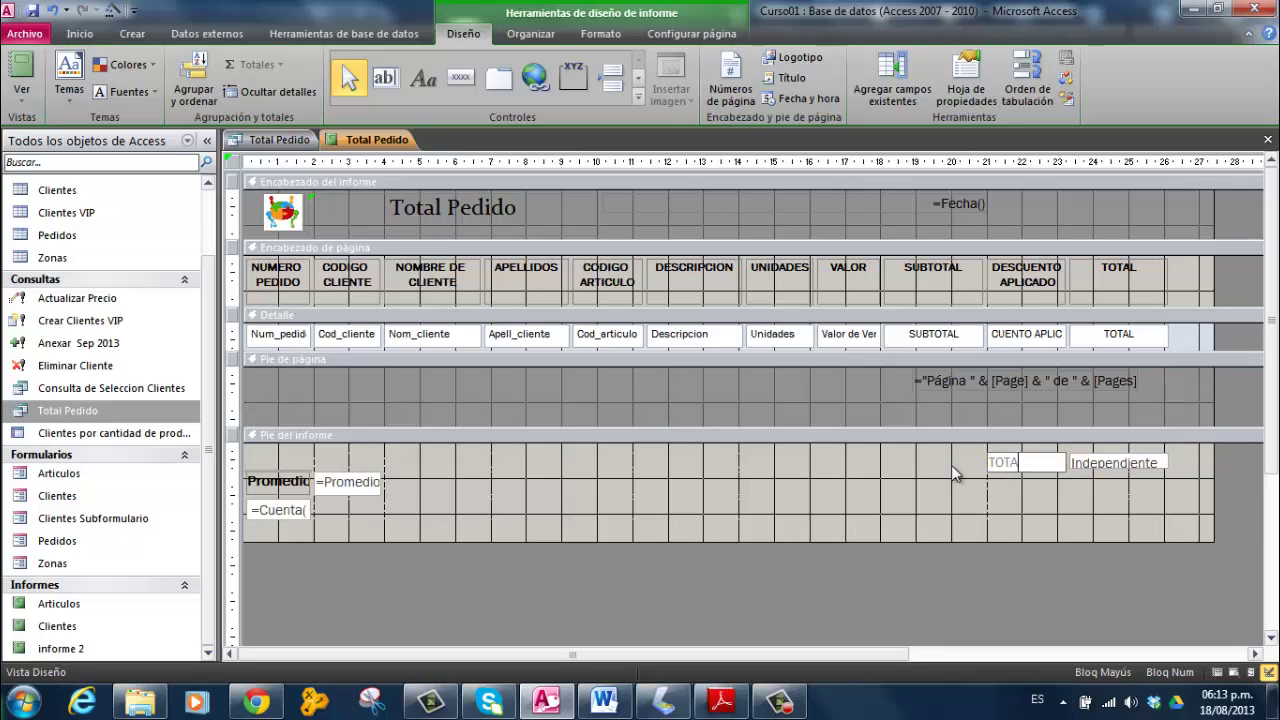
click(942, 490)
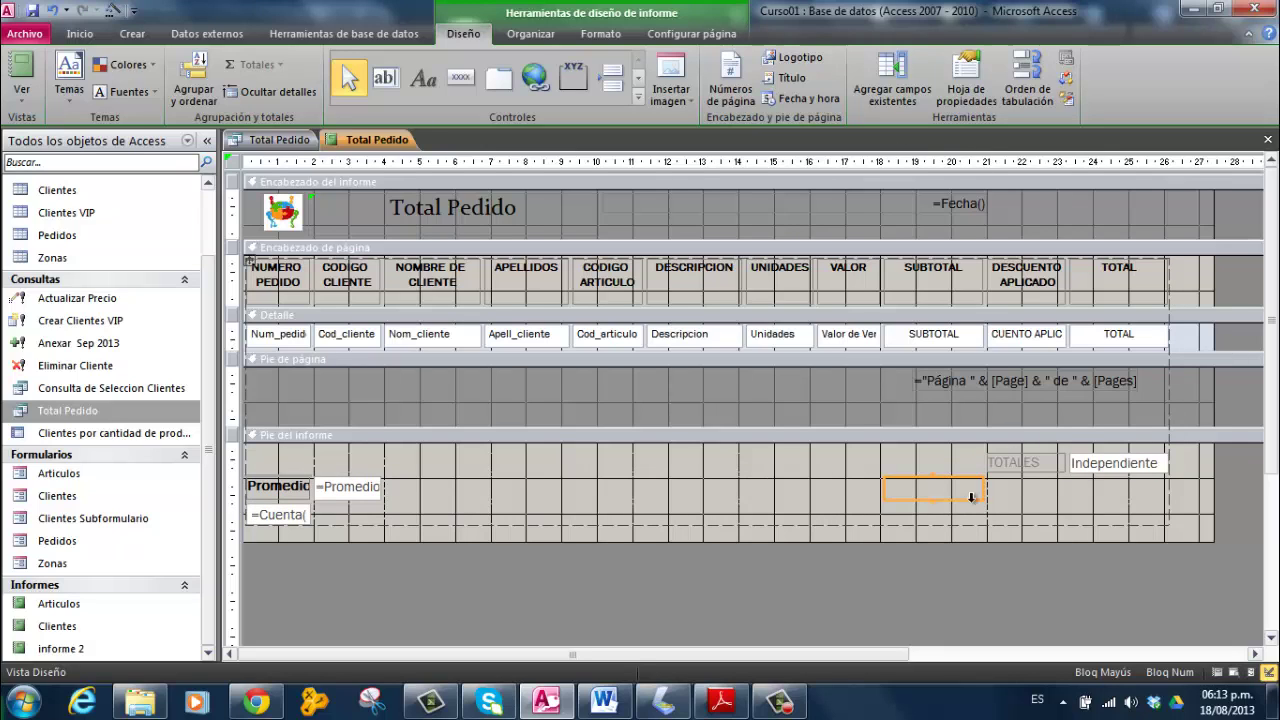
Step: Try moving the TOTALES label with its text box beneath APELLIDOS and beneath TOTAL, and return it beneath DESCUENTO APLICADO
click(1014, 450)
click(1001, 456)
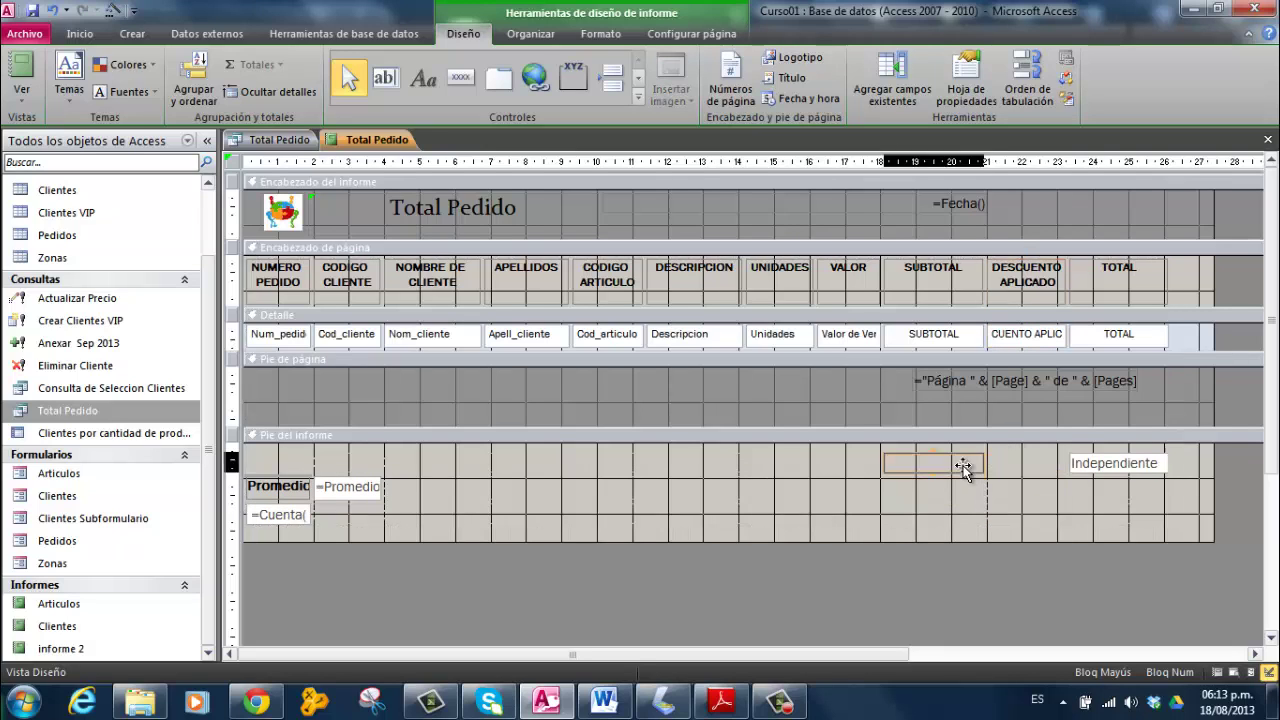
drag(1001, 456, 537, 456)
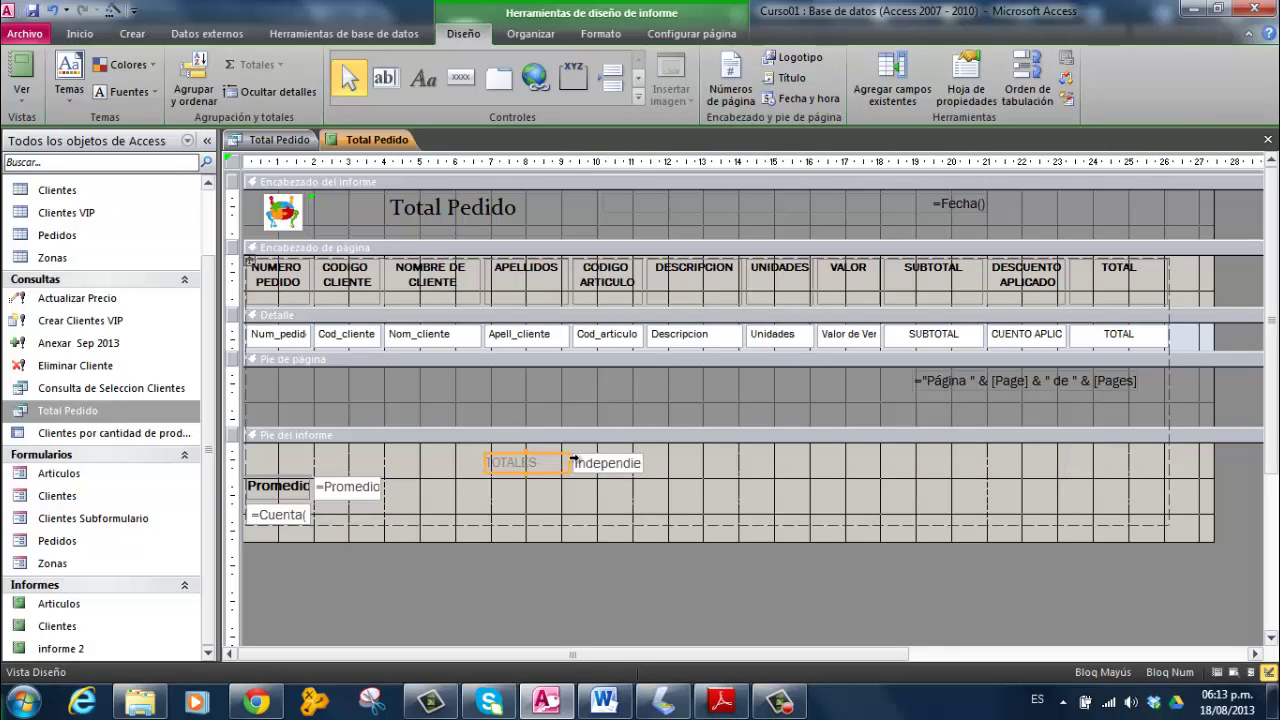
click(551, 453)
drag(551, 453, 1100, 462)
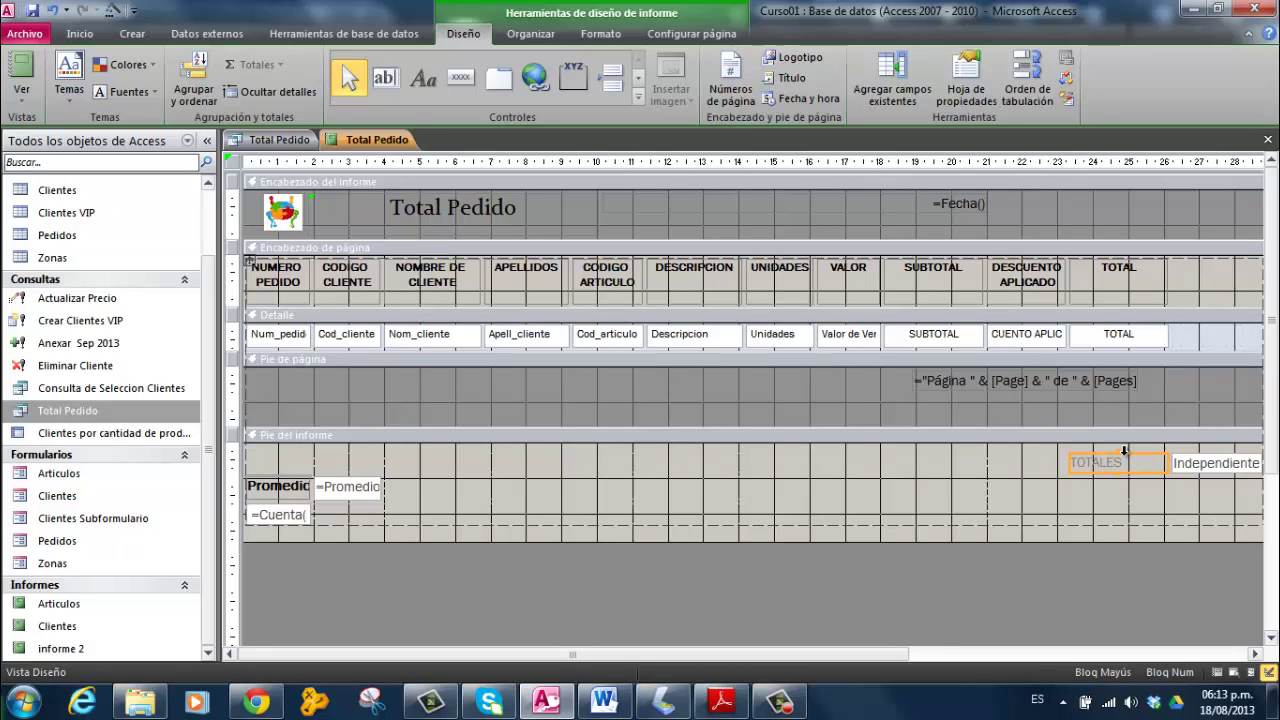
drag(1108, 457, 1050, 455)
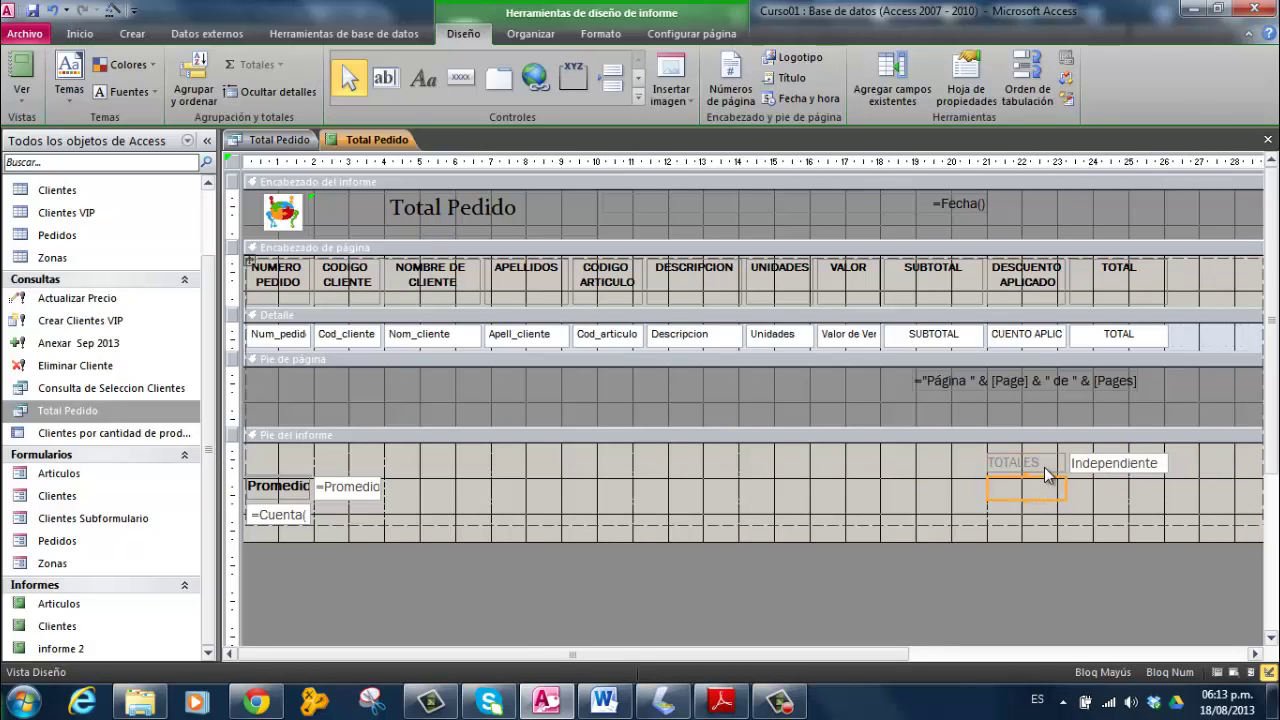
Step: Delete the TOTALES label in the report footer and select only the unbound text box beneath the TOTAL column
key(Delete)
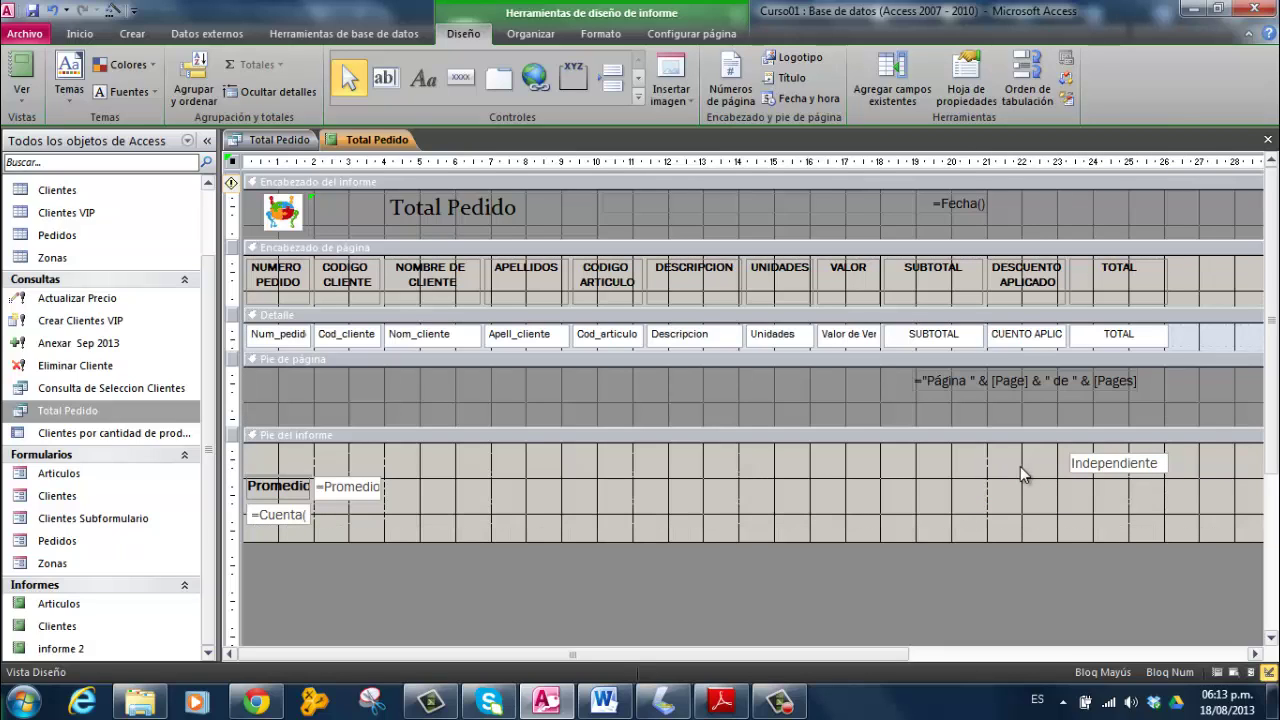
click(1113, 458)
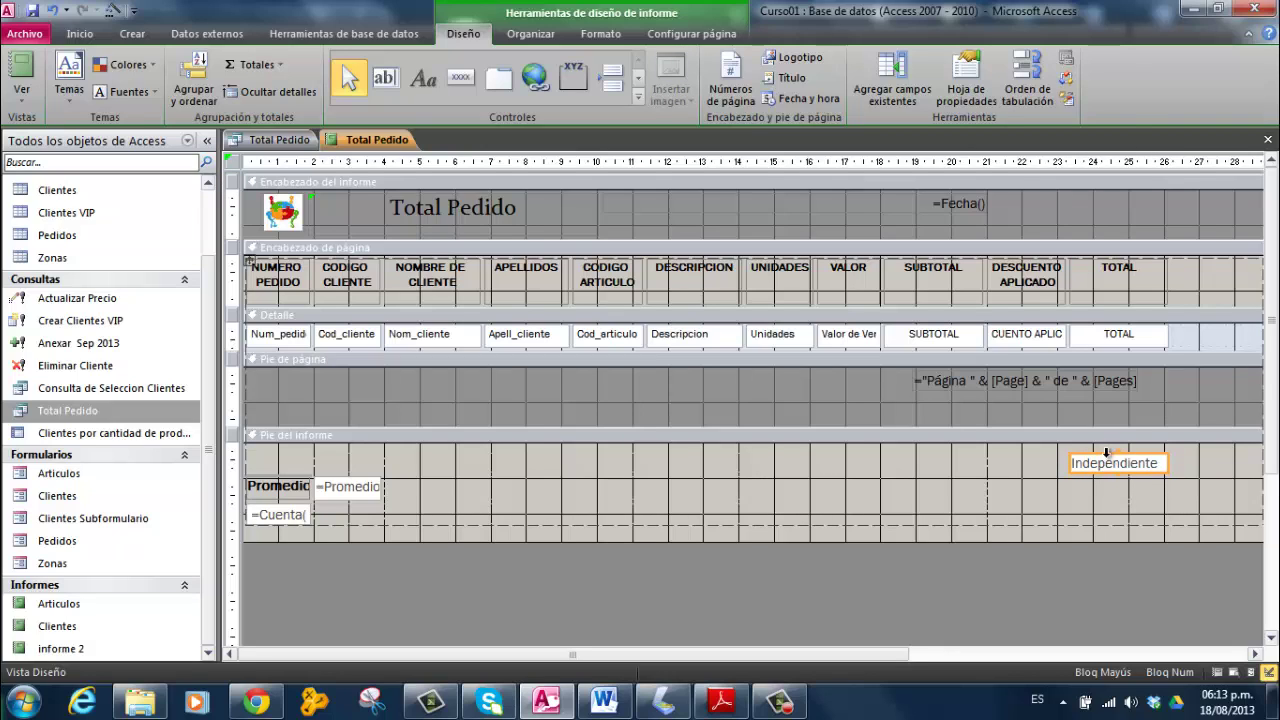
click(1103, 452)
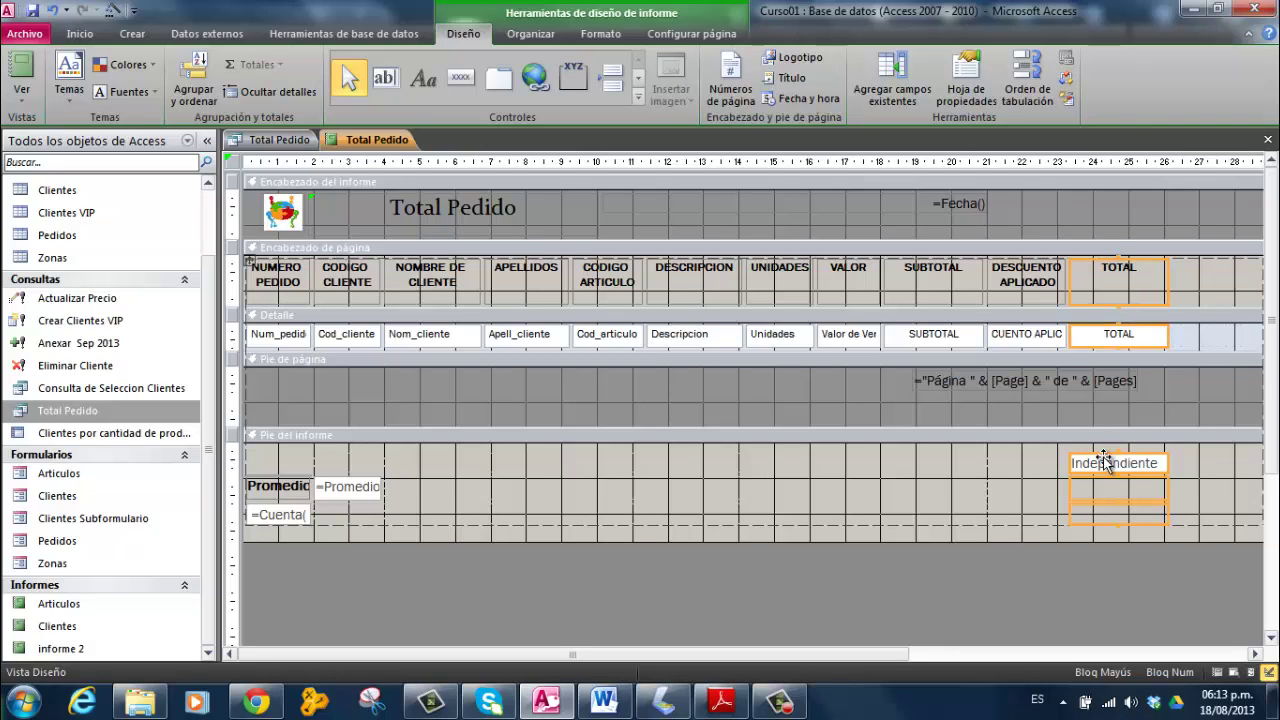
click(1090, 463)
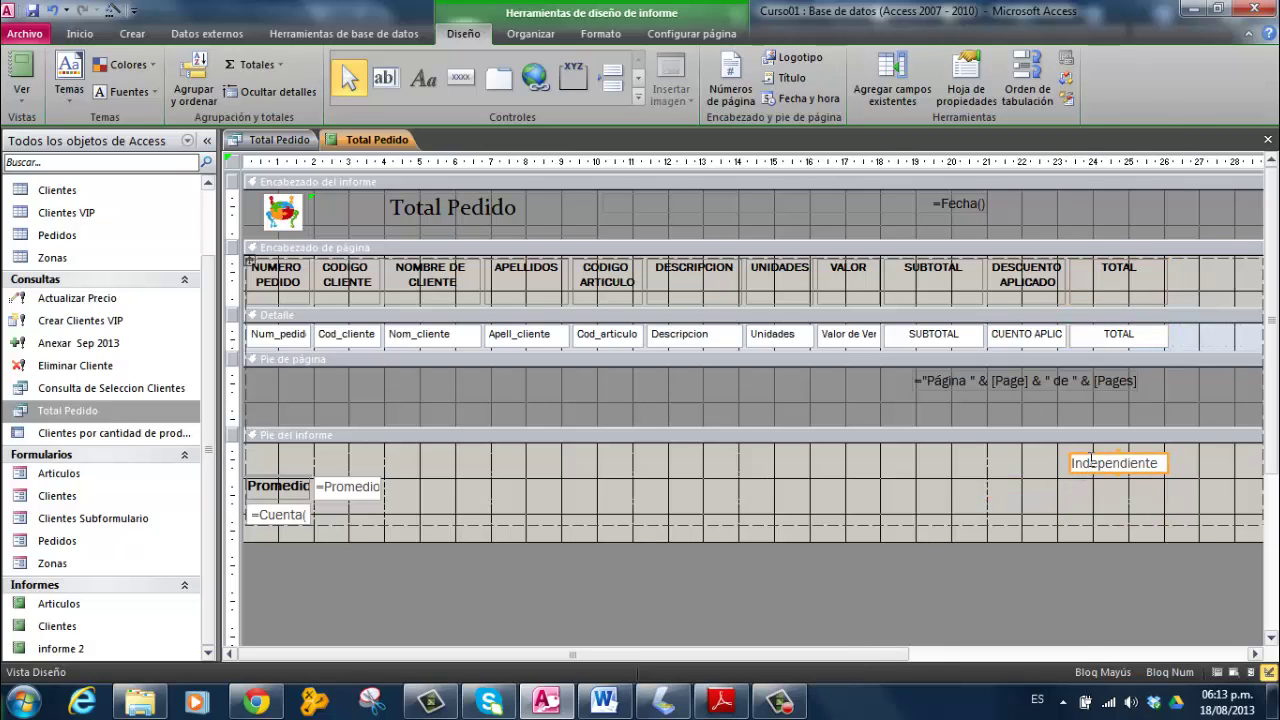
Step: Open the expression builder for the text box's Origen del control property and start the expression with =Suma(
right_click(1090, 463)
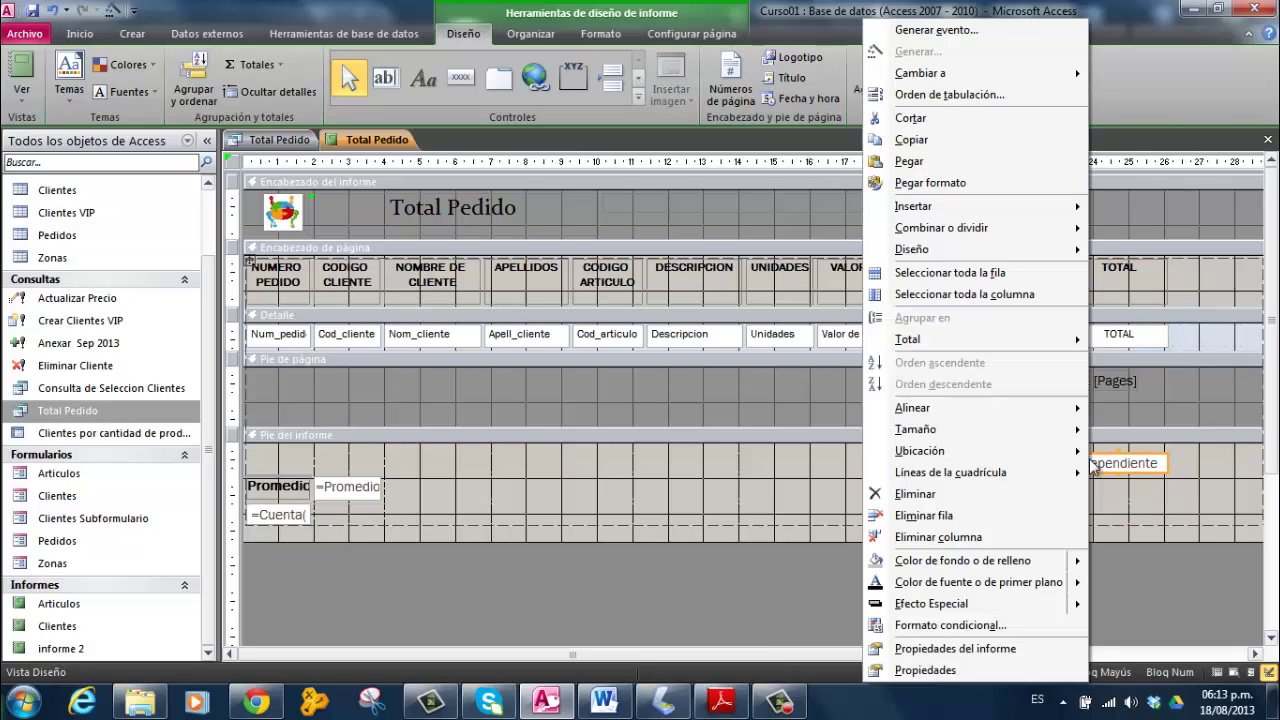
click(928, 670)
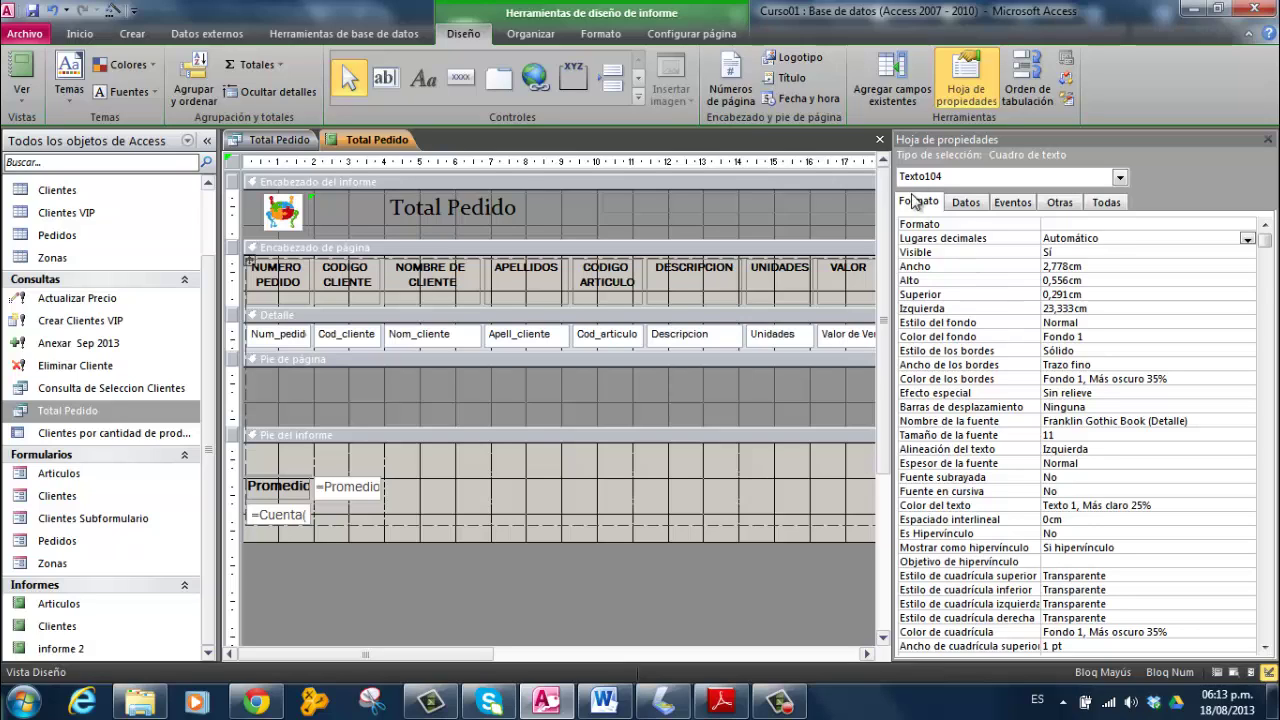
click(967, 203)
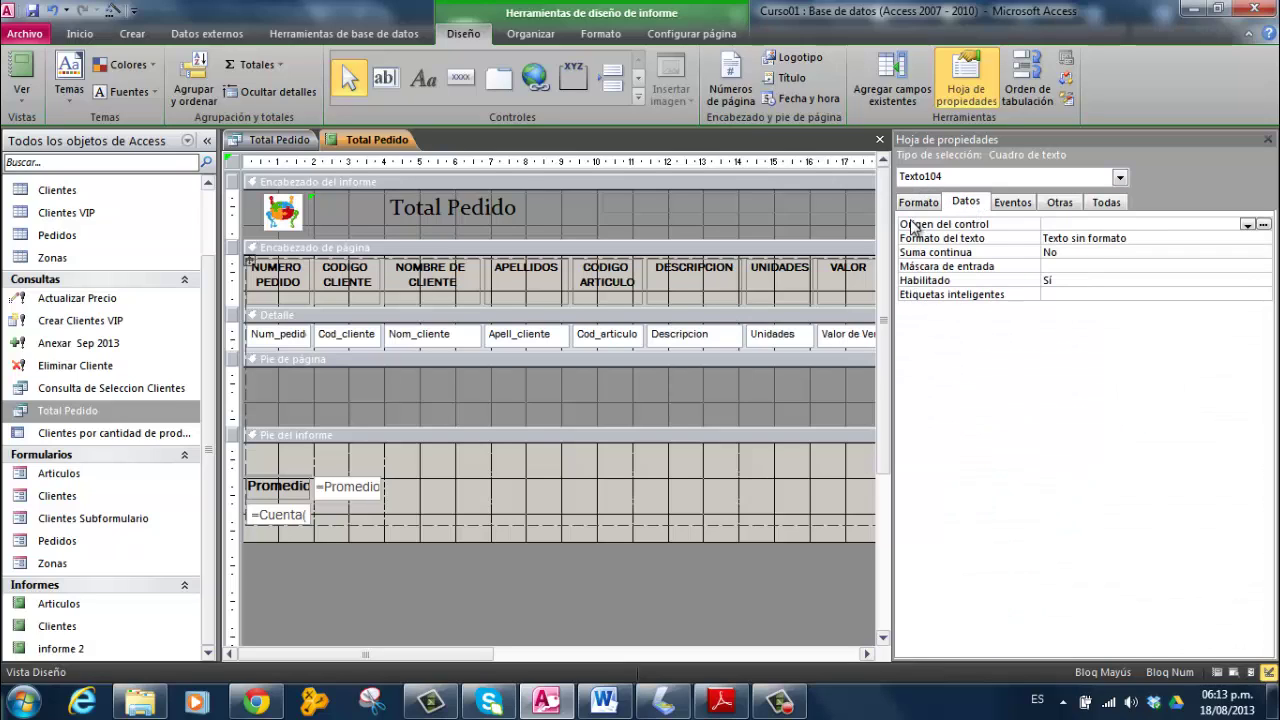
click(1264, 226)
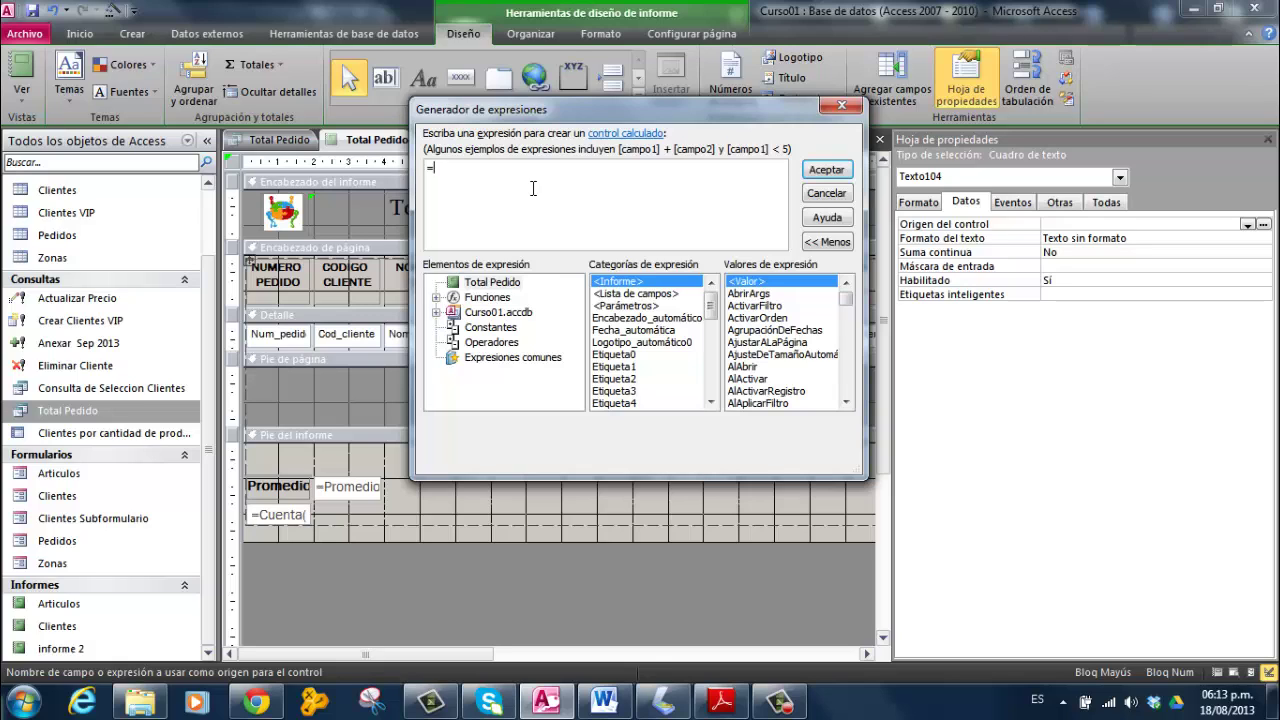
text(SU)
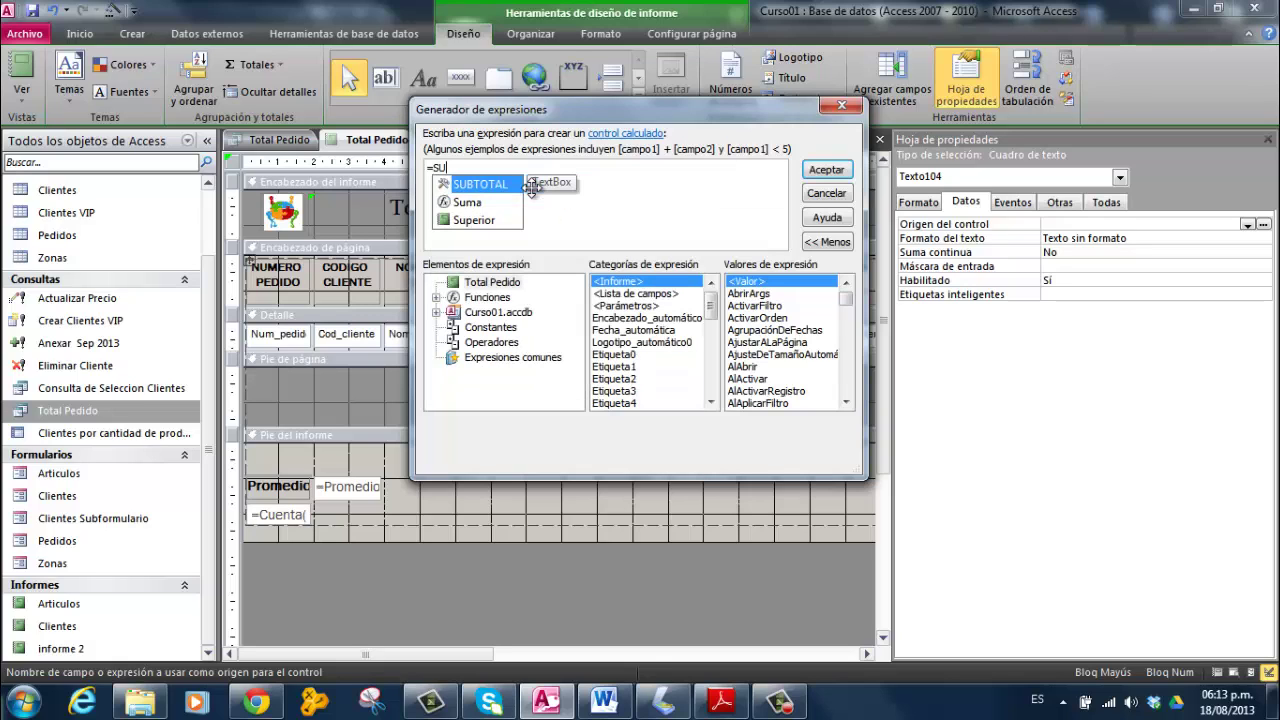
double_click(468, 202)
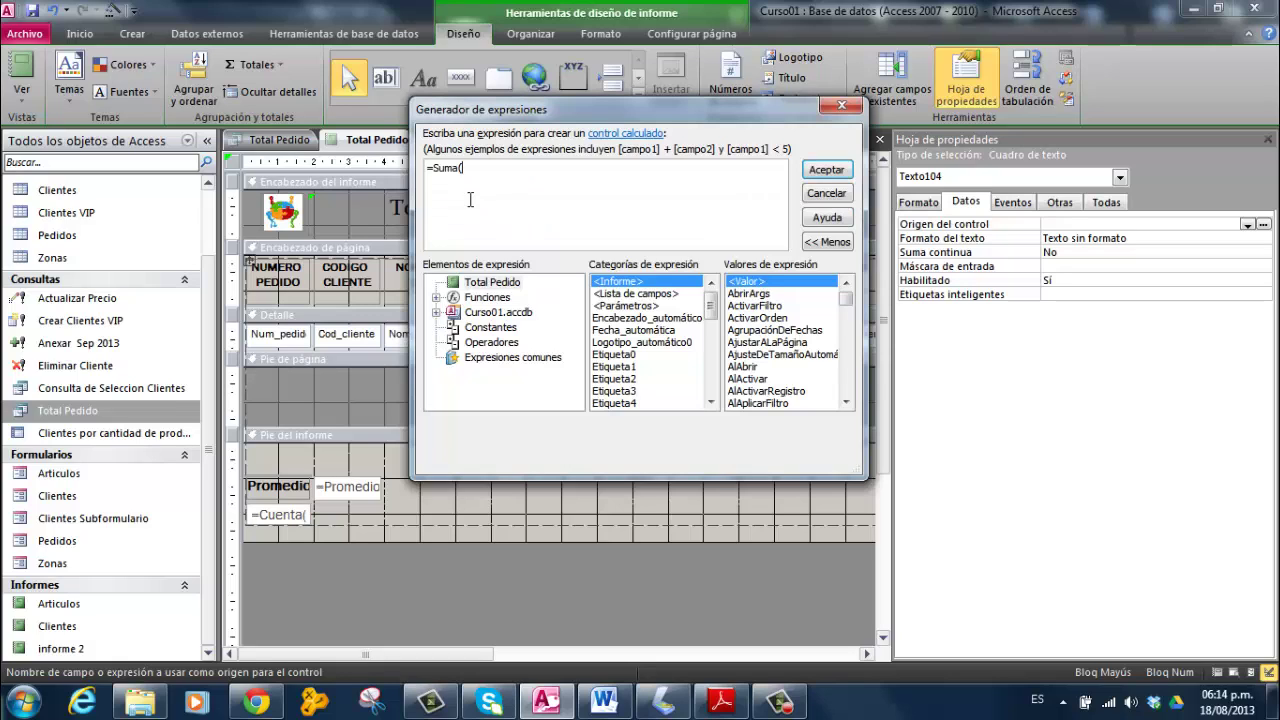
Step: Try to pick the TOTAL field of the Total Pedido query for the sum, accept the expression and dismiss the message
click(436, 313)
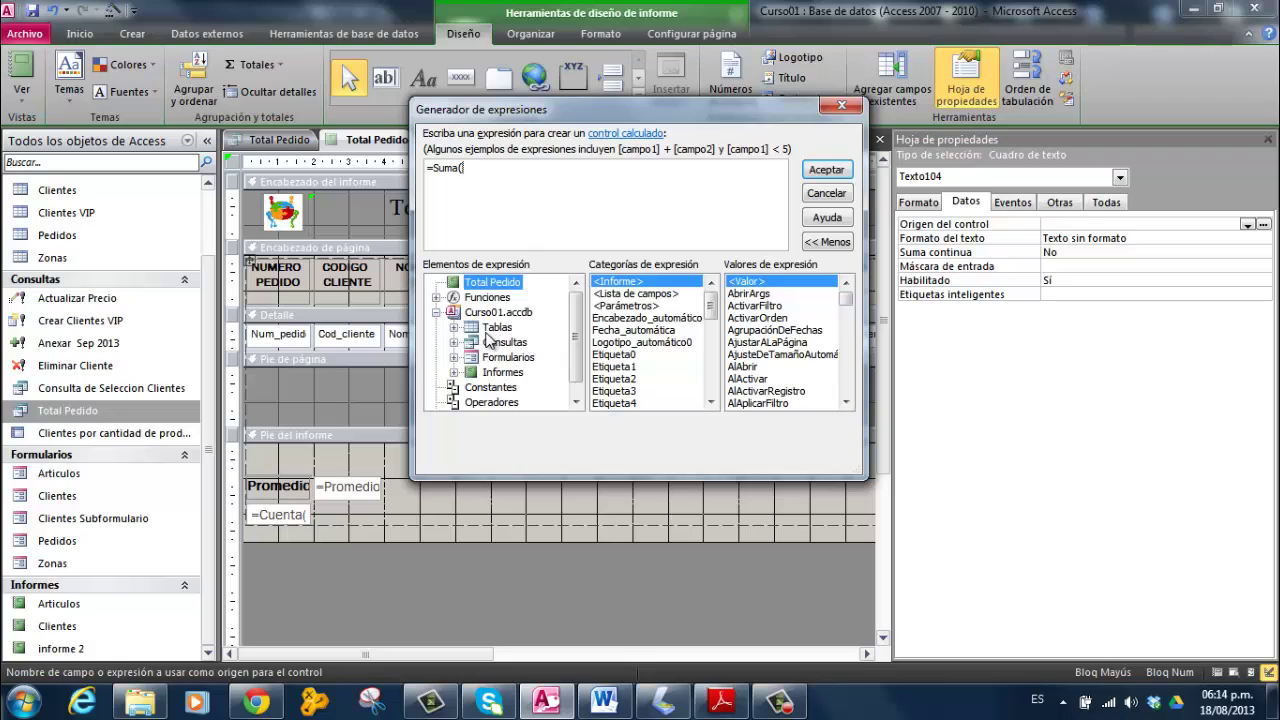
click(453, 343)
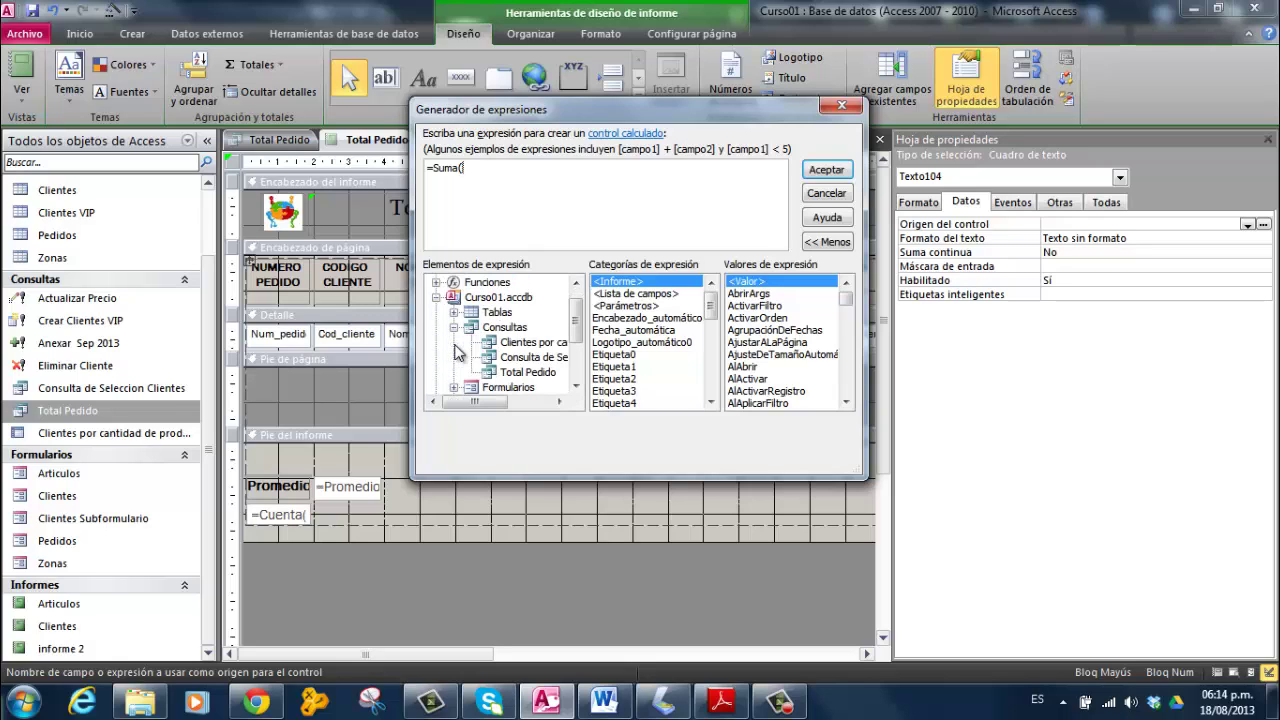
click(491, 374)
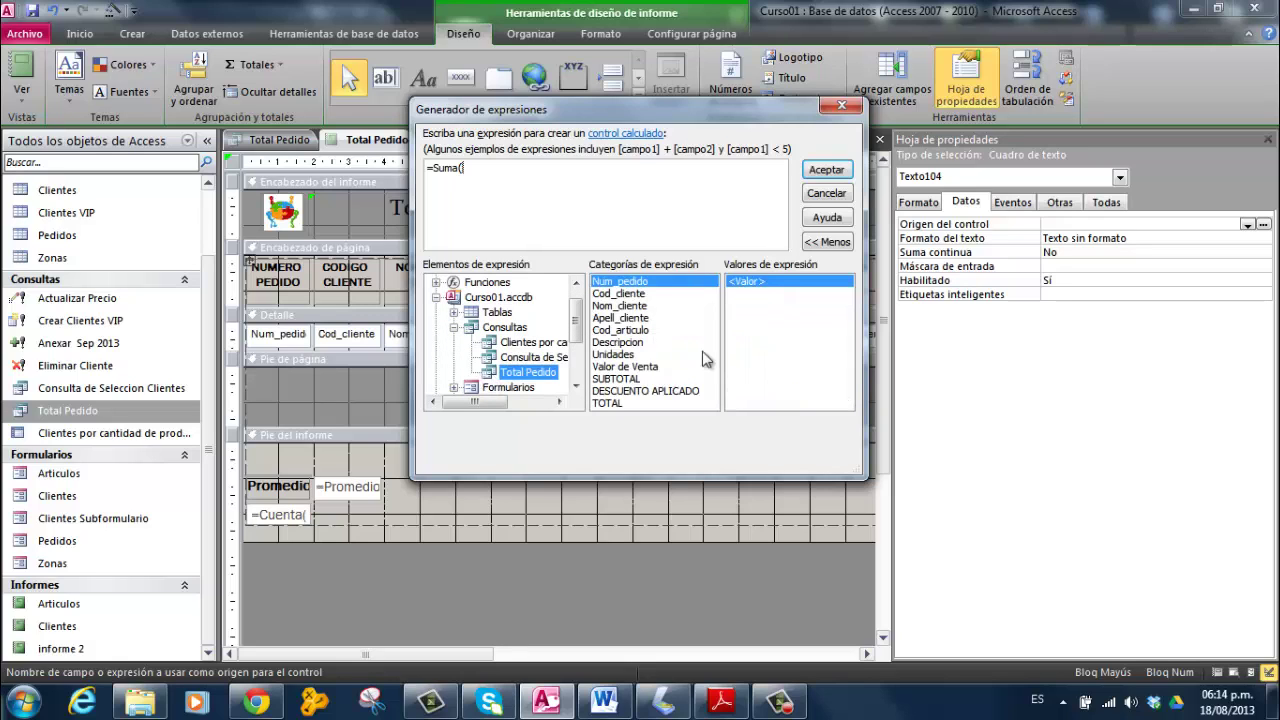
click(610, 403)
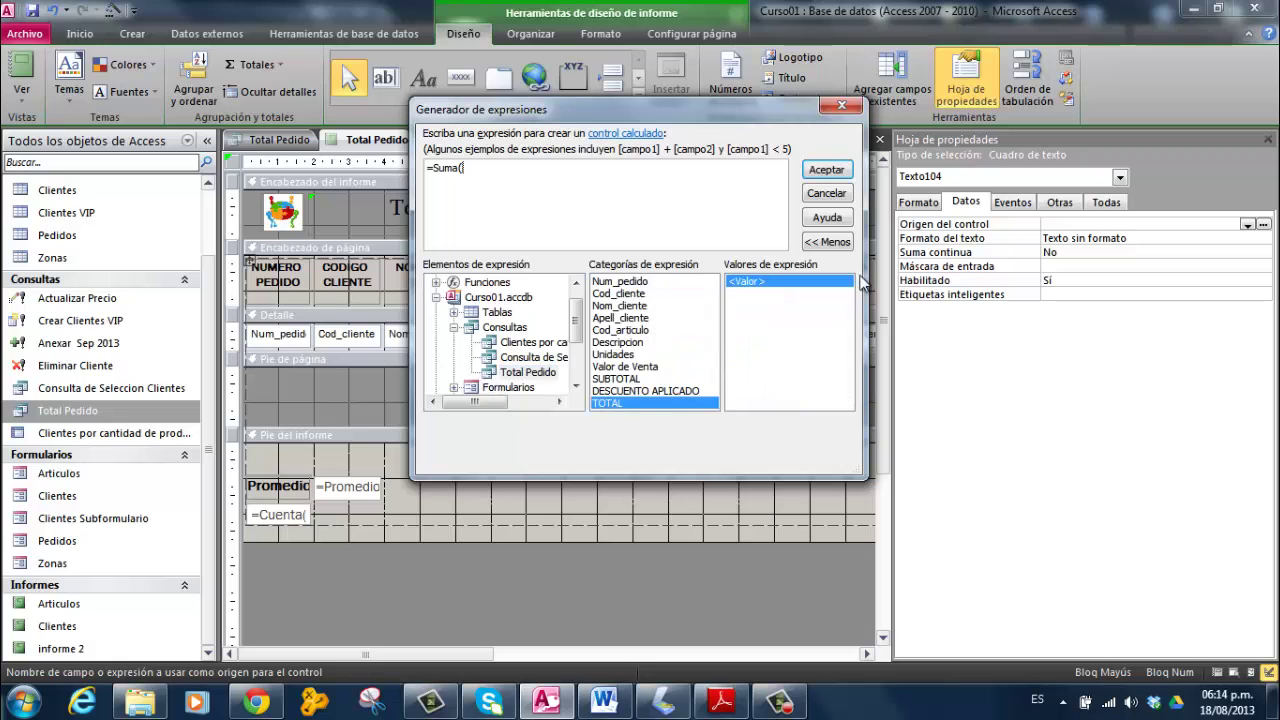
click(824, 169)
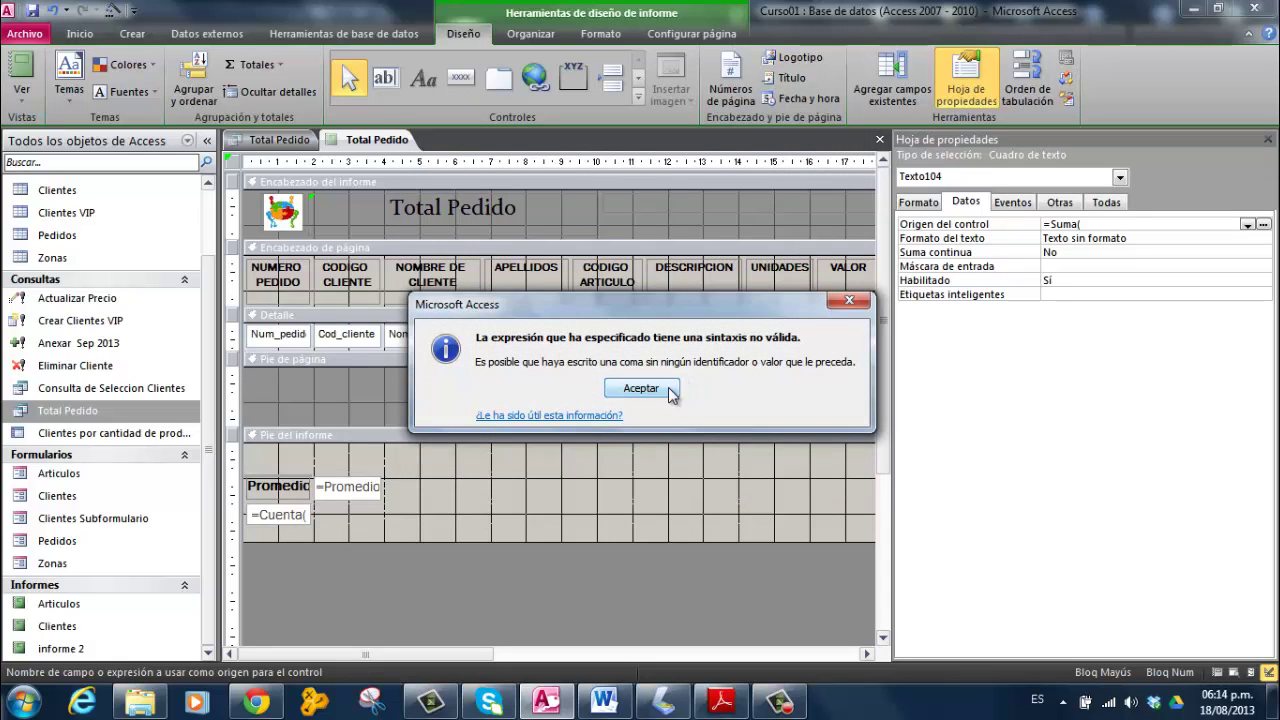
click(642, 389)
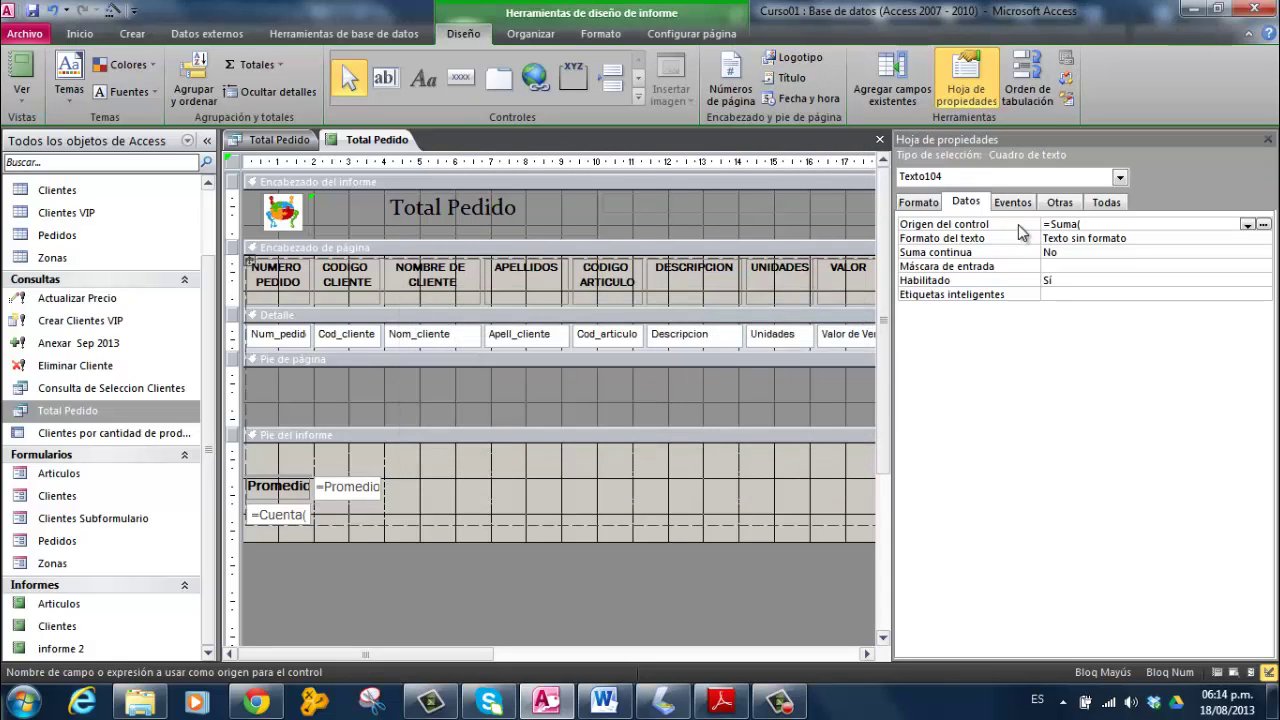
Step: Complete the text box's Origen del control as =Suma([TOTAL]) with the Total Pedido query's field in the expression builder, and close the property sheet
click(1264, 224)
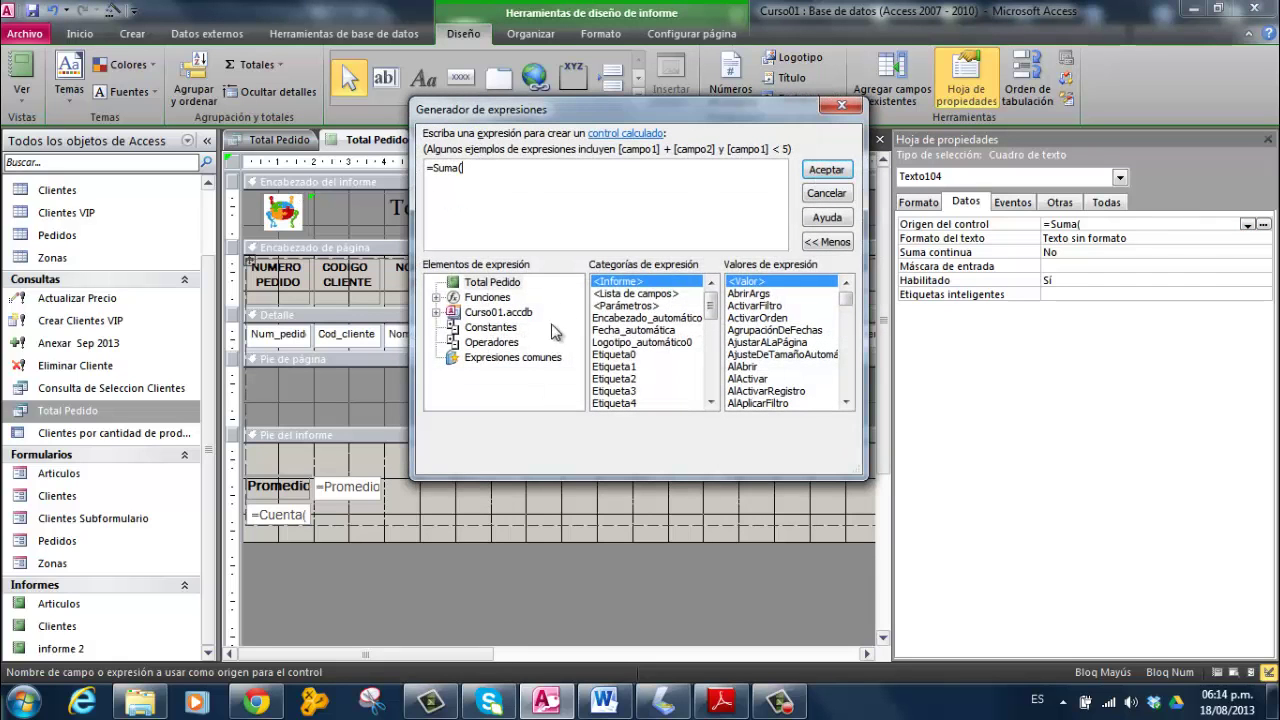
click(437, 313)
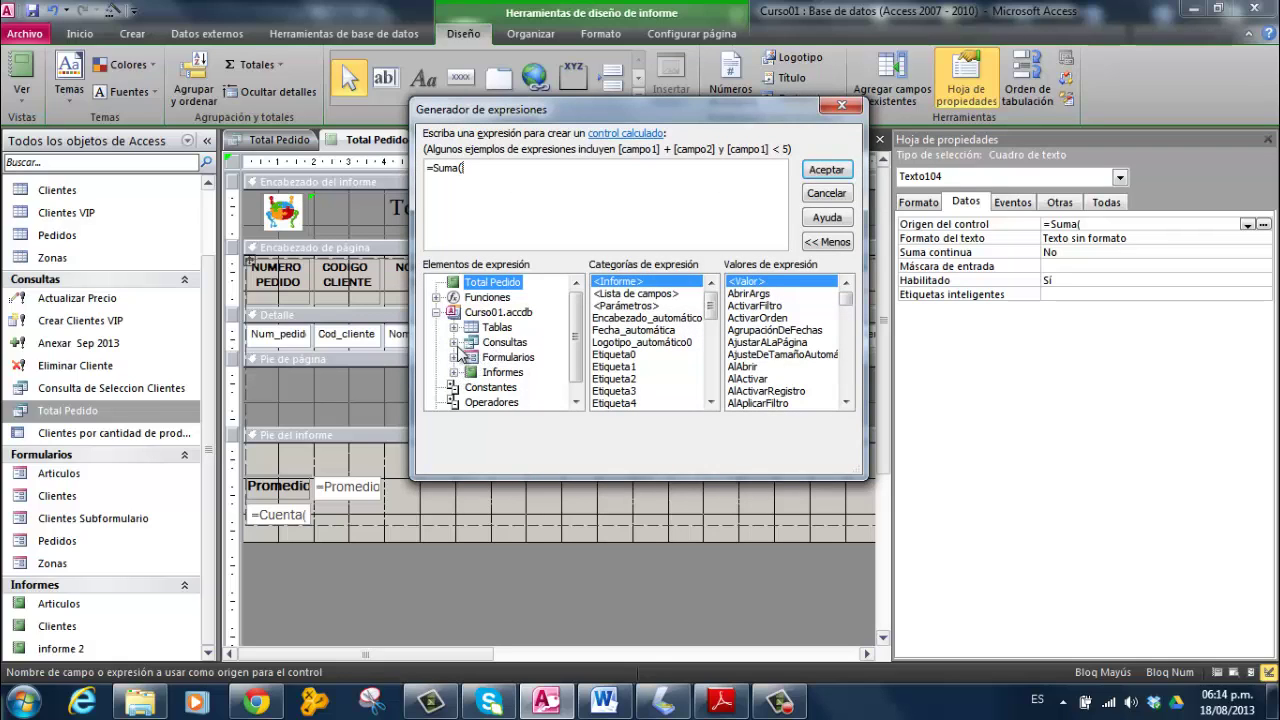
click(454, 343)
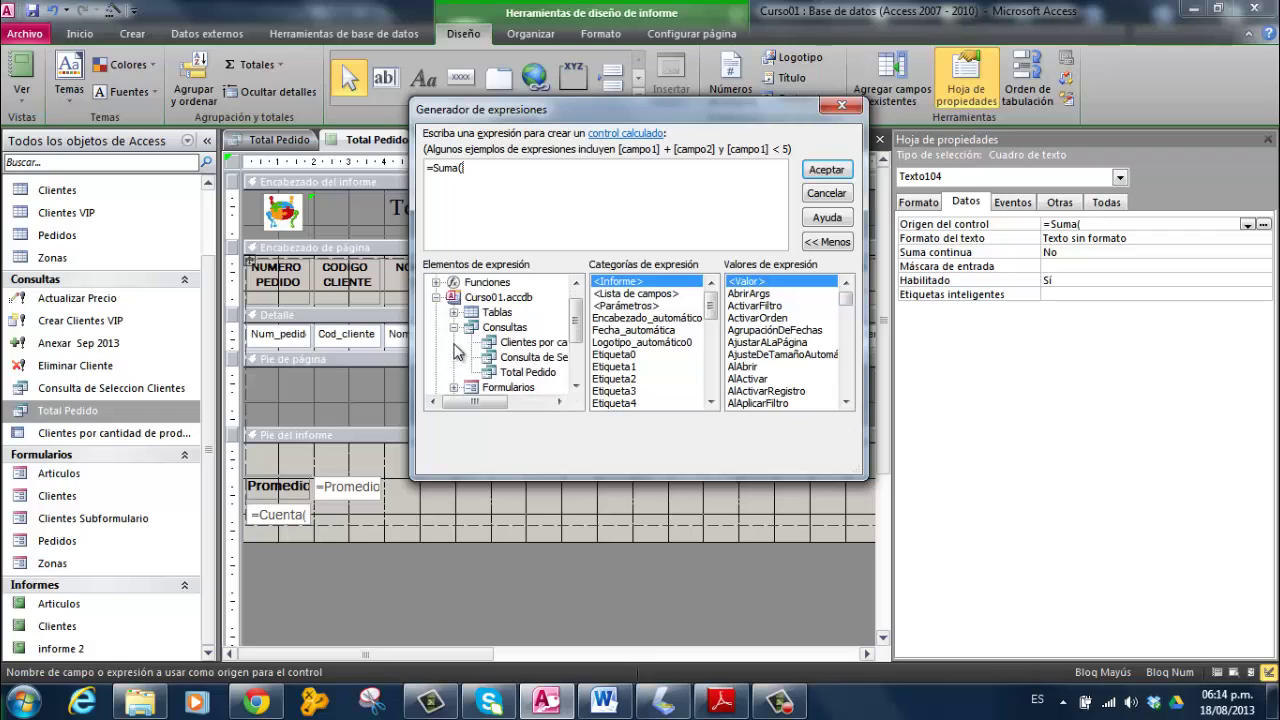
click(527, 372)
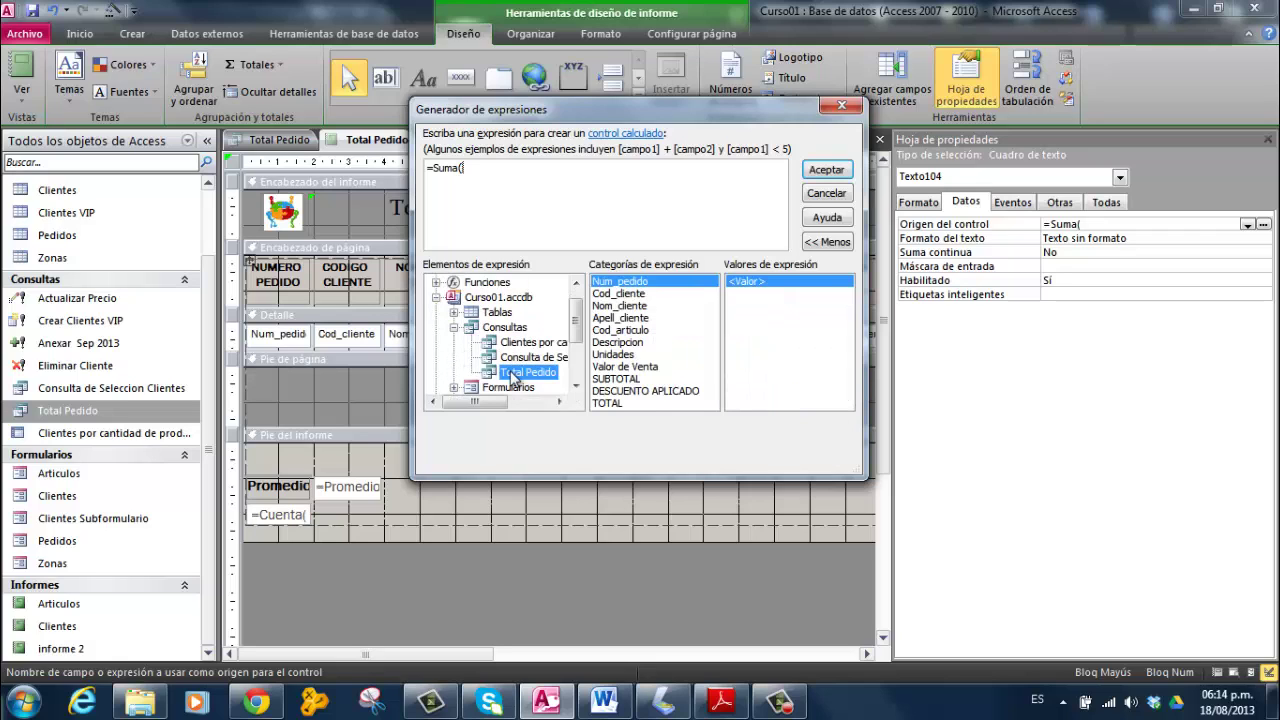
click(612, 403)
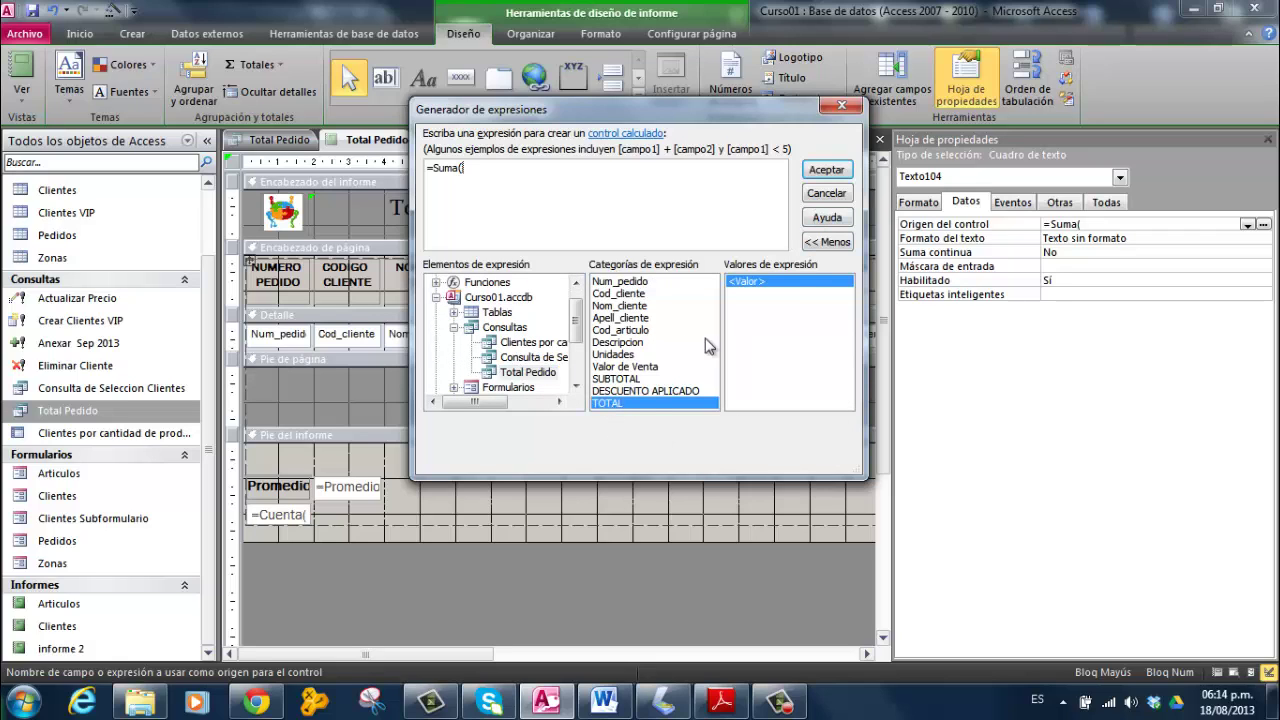
double_click(612, 403)
click(528, 220)
click(826, 170)
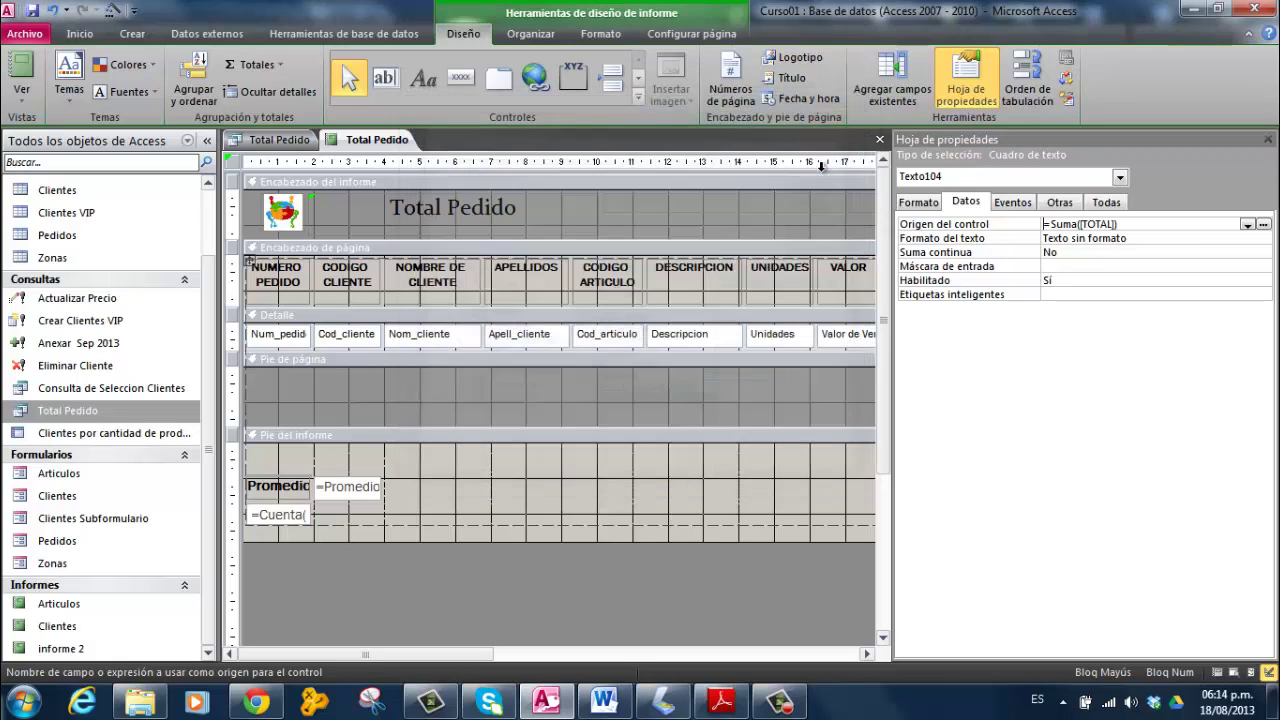
click(1268, 139)
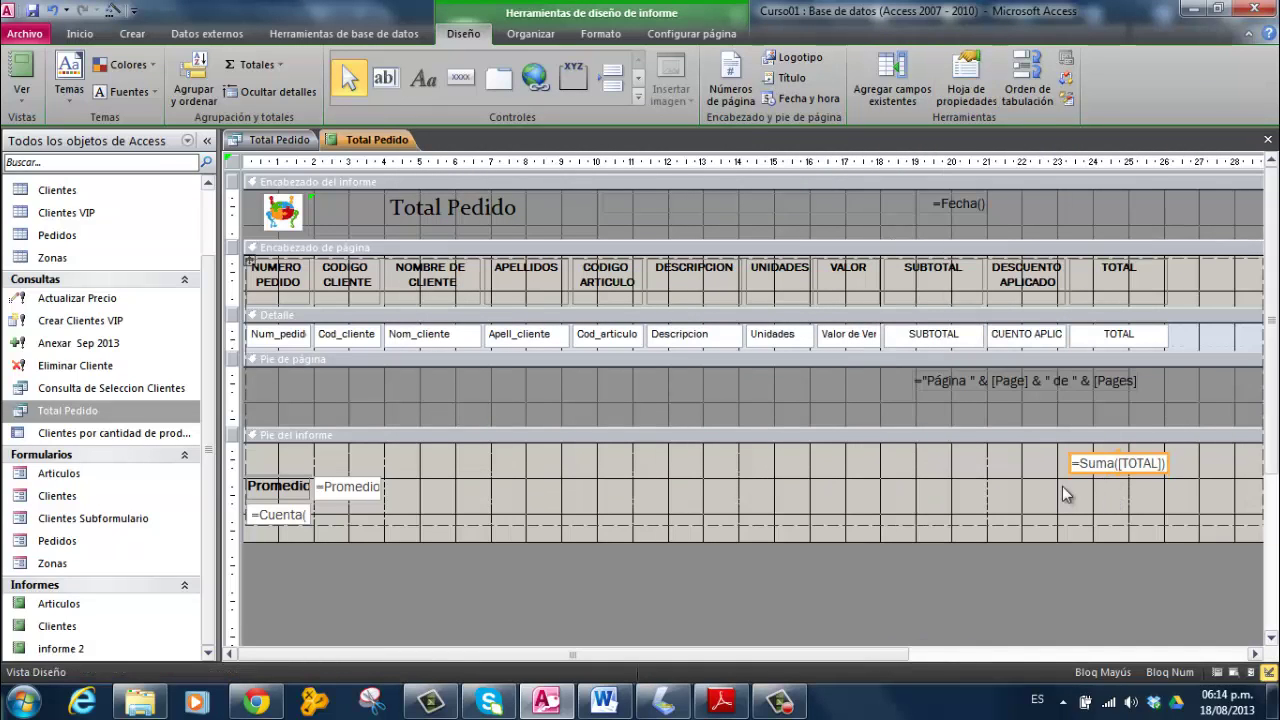
Step: Add a text box to the report footer near the DESCUENTO APLICADO column and delete its attached label
click(1062, 487)
click(1036, 462)
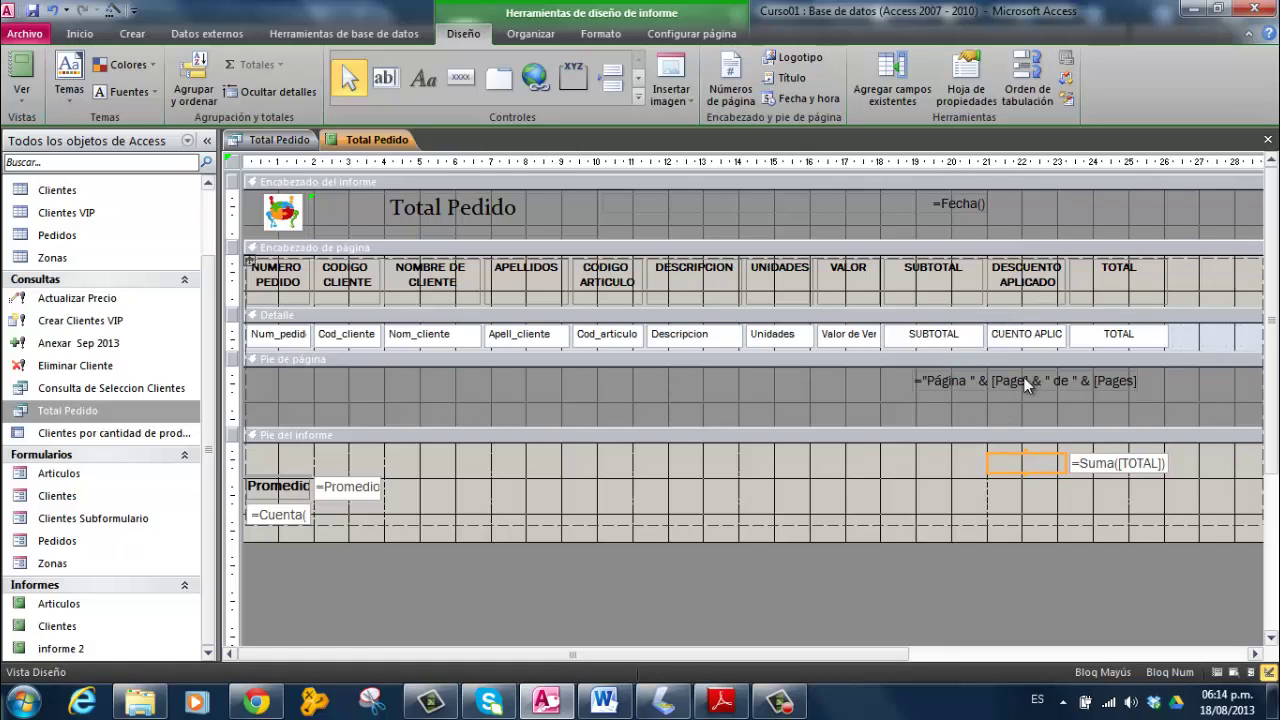
click(384, 80)
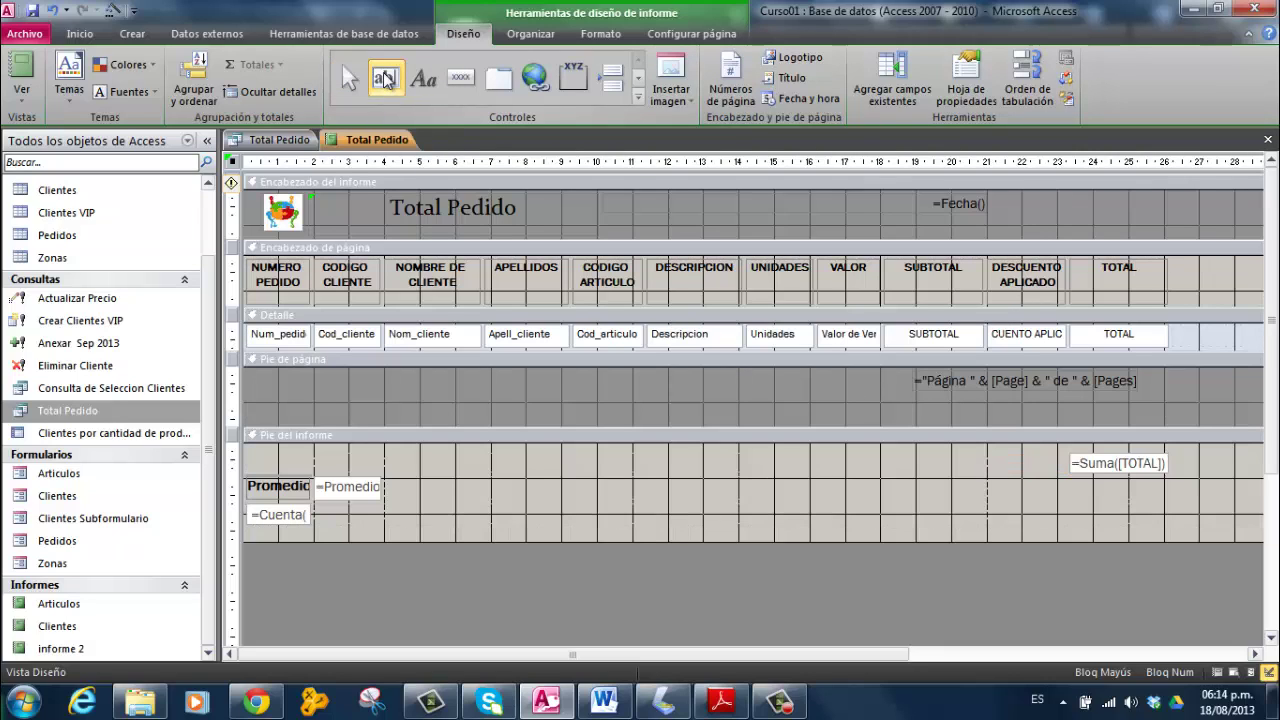
click(1024, 459)
click(929, 472)
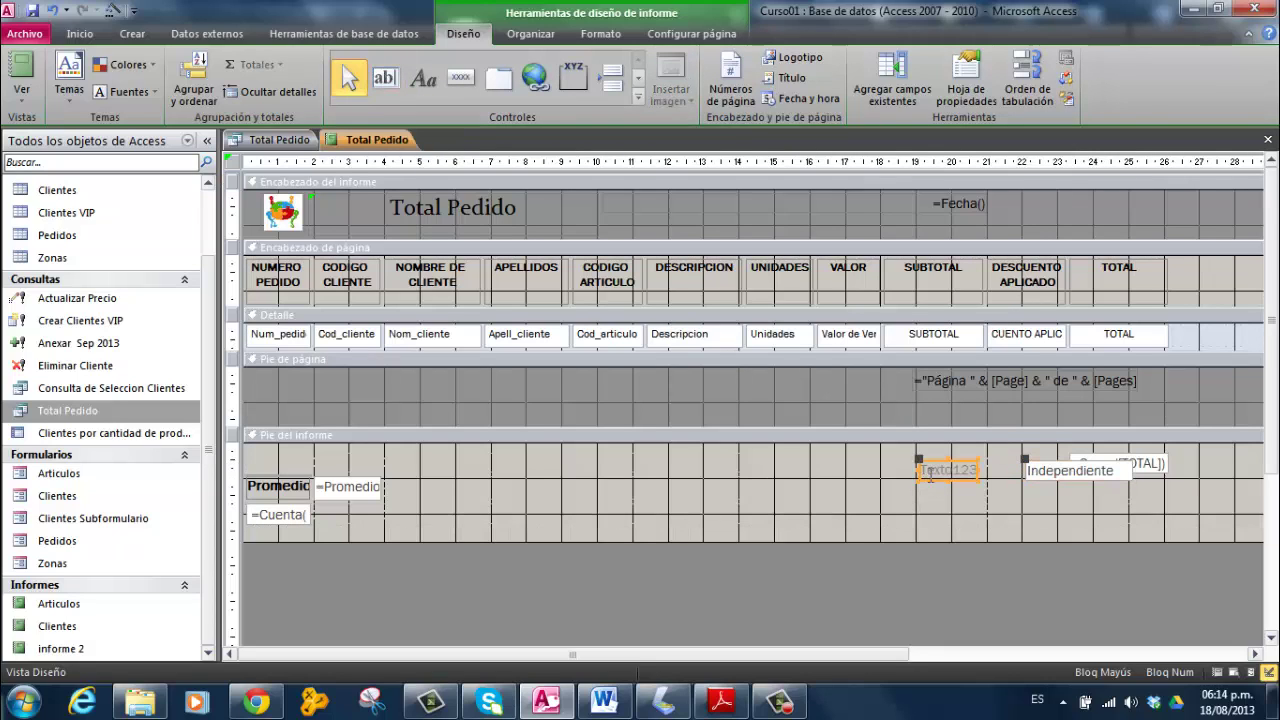
key(Delete)
Step: Move the unbound text box into the footer cell beneath DESCUENTO APLICADO, beside the TOTAL sum
click(1044, 468)
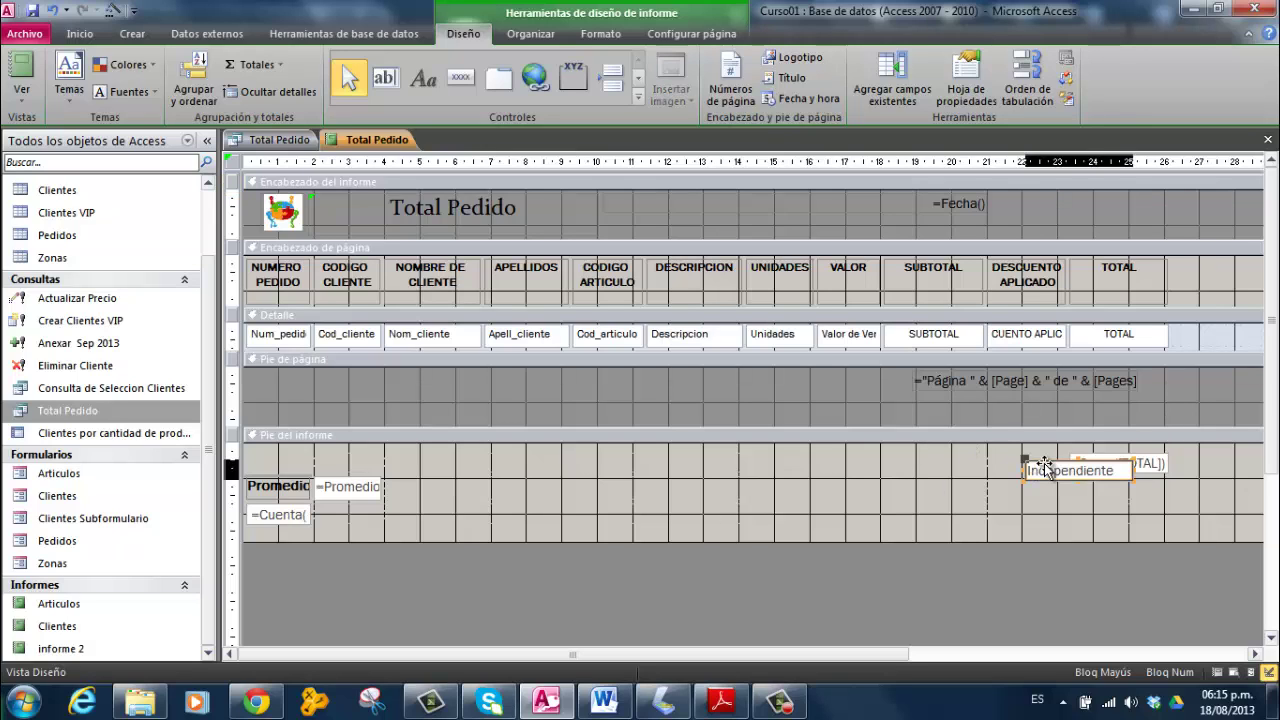
drag(1044, 468, 972, 457)
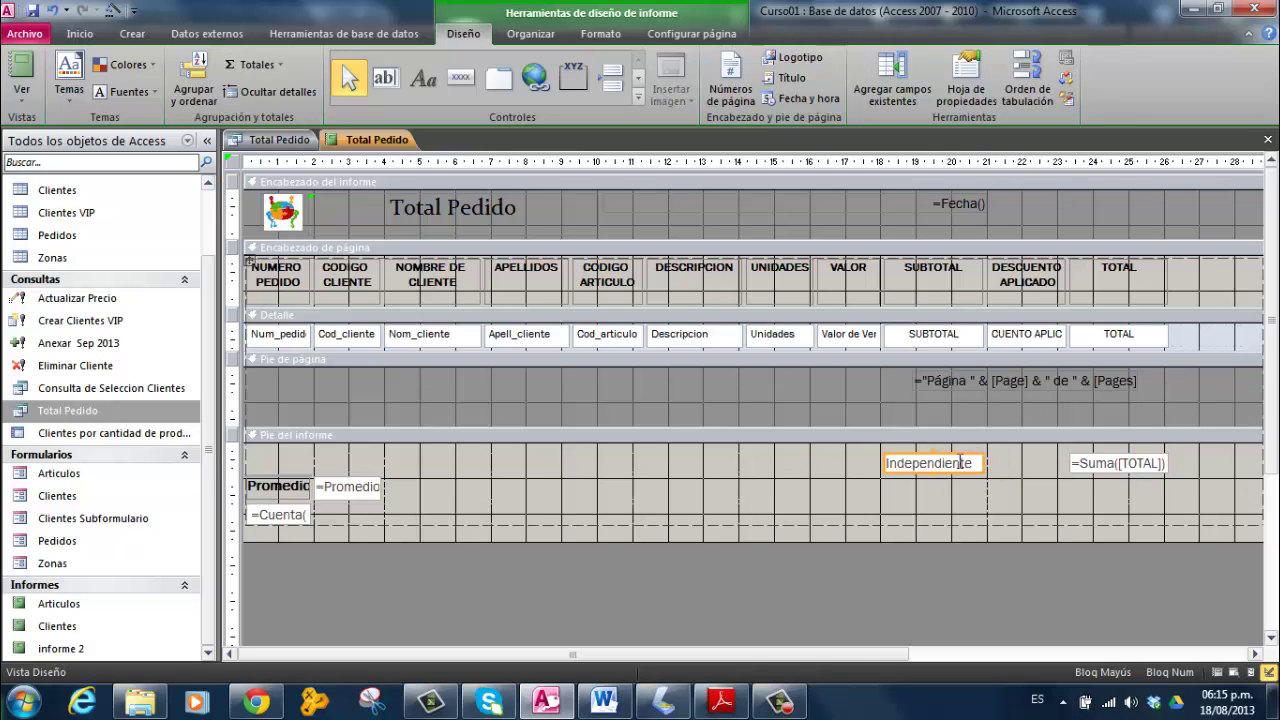
click(938, 450)
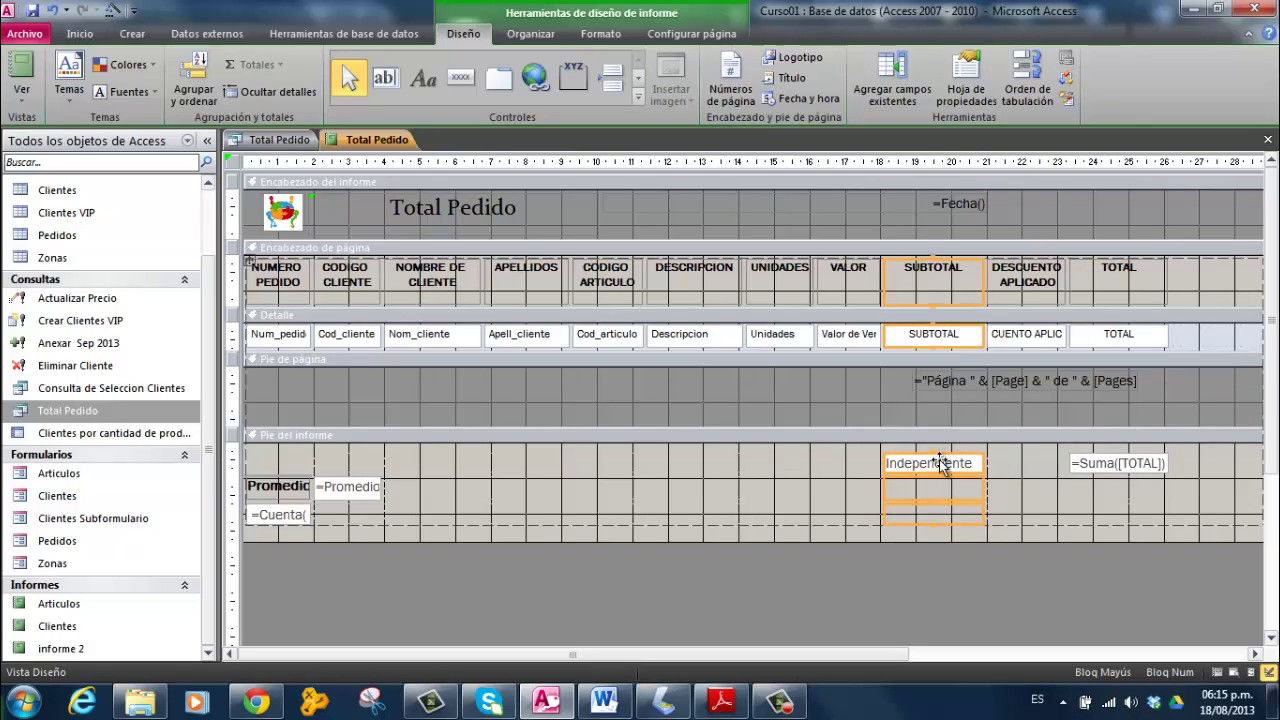
click(939, 462)
drag(945, 452, 1043, 456)
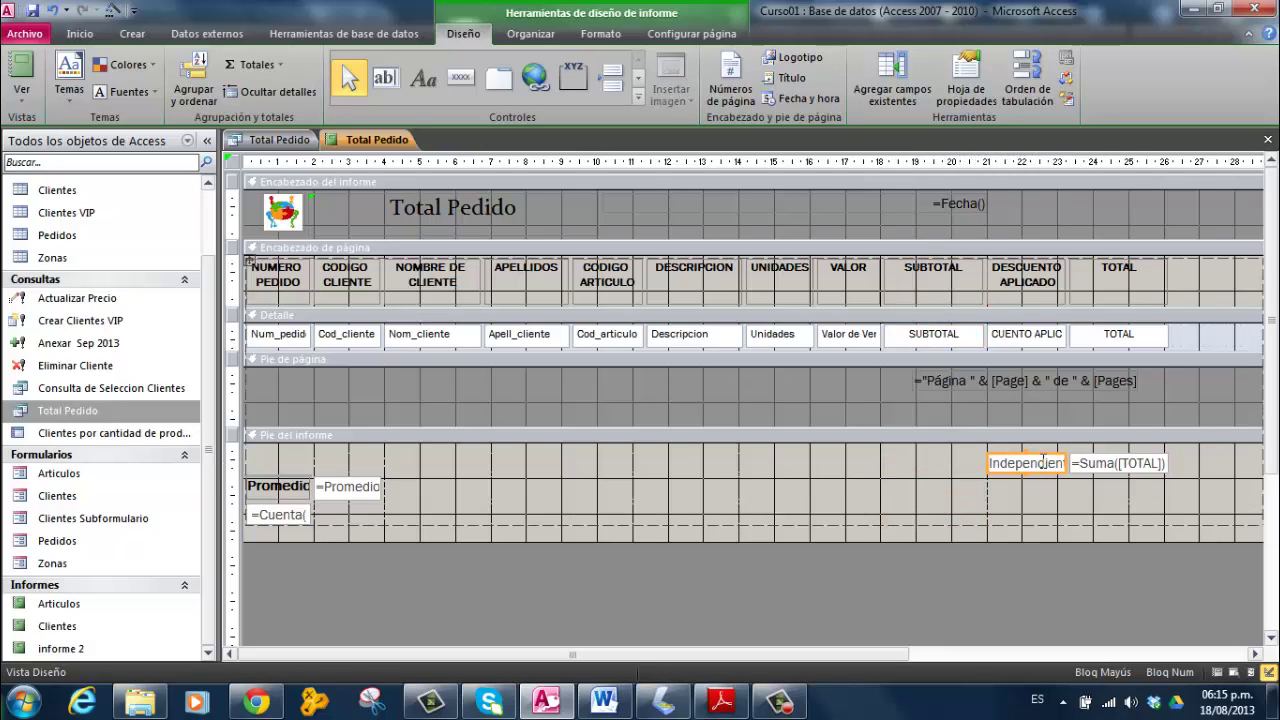
Step: Open the expression builder for the Origen del control of the text box beneath DESCUENTO APLICADO and start the expression with =Suma(
right_click(1010, 466)
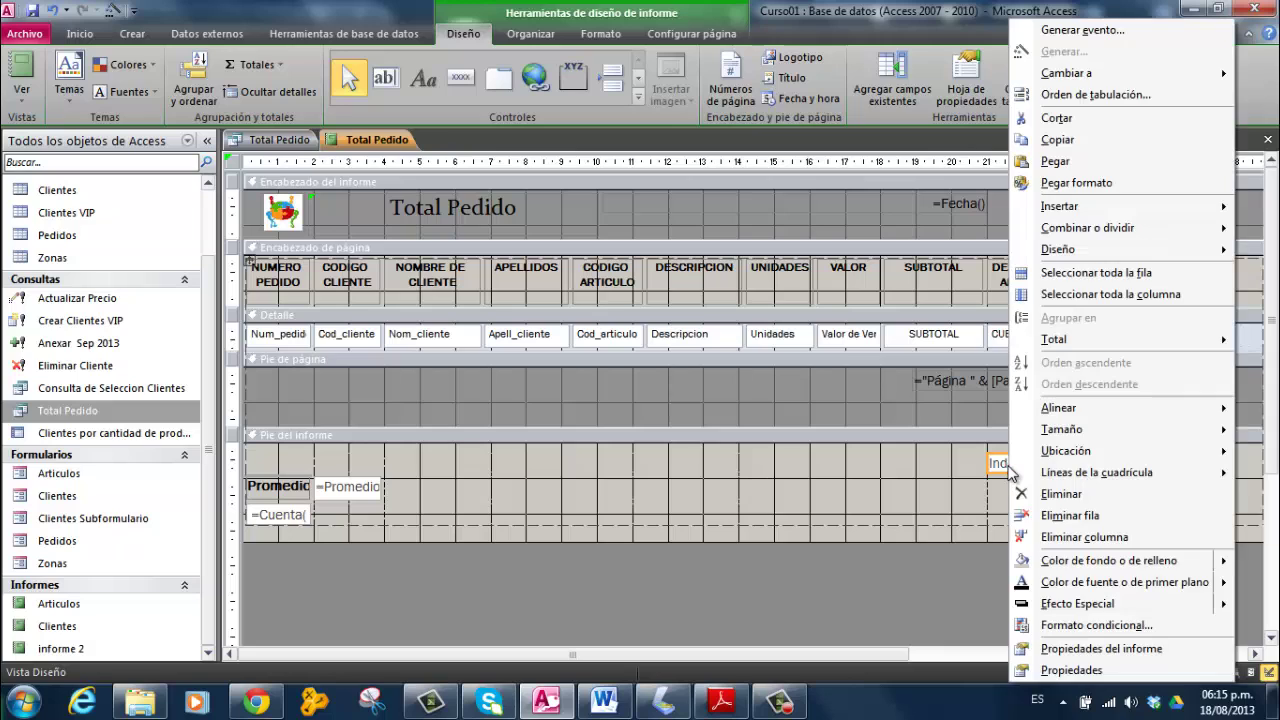
click(1071, 670)
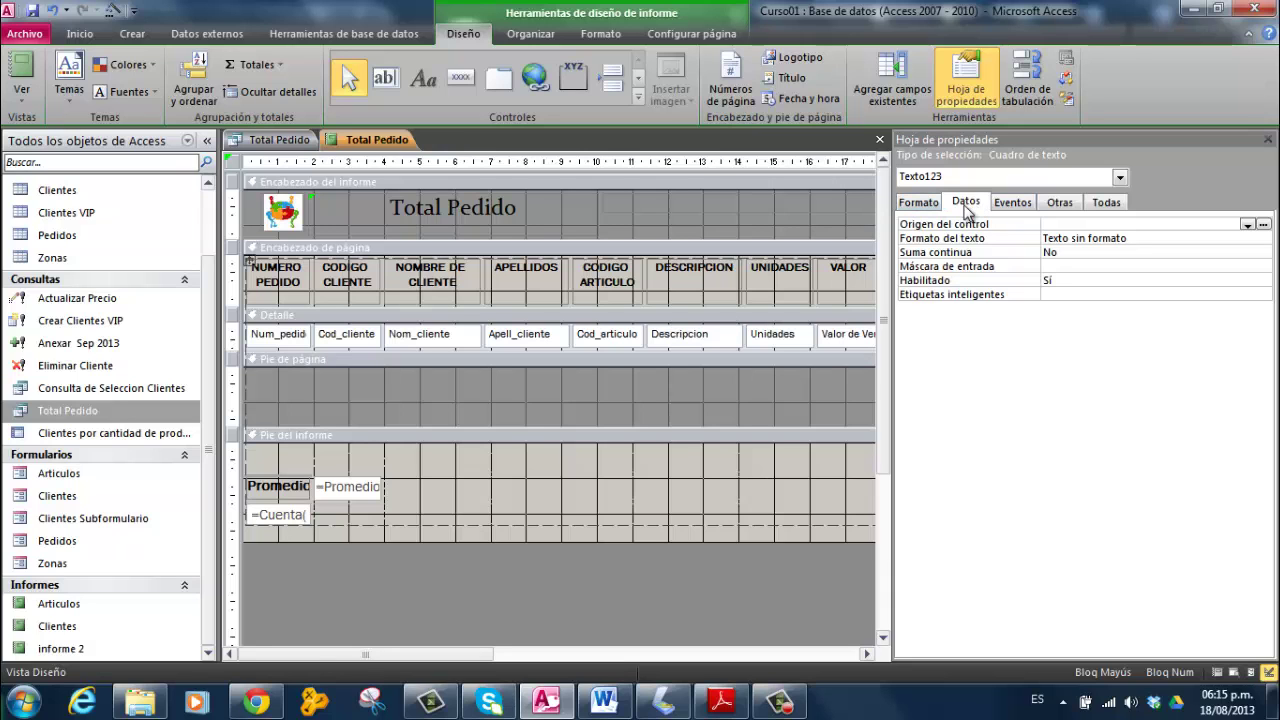
click(1264, 224)
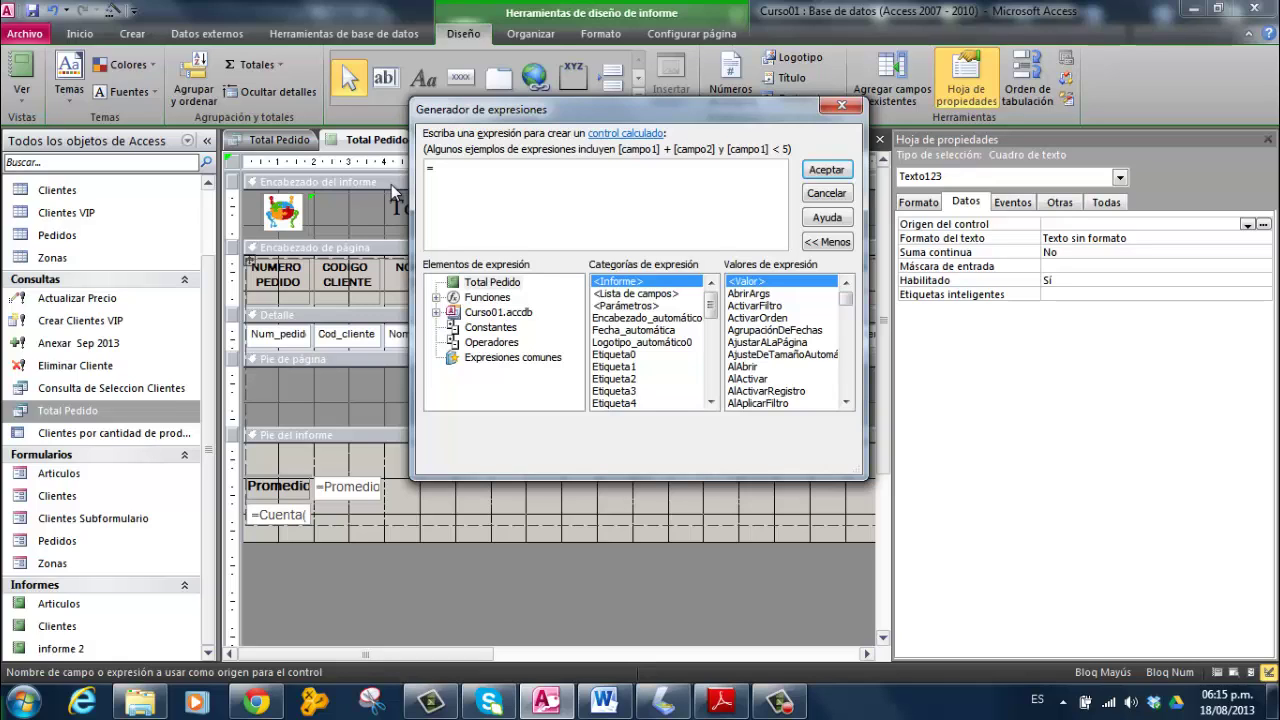
text(=SU)
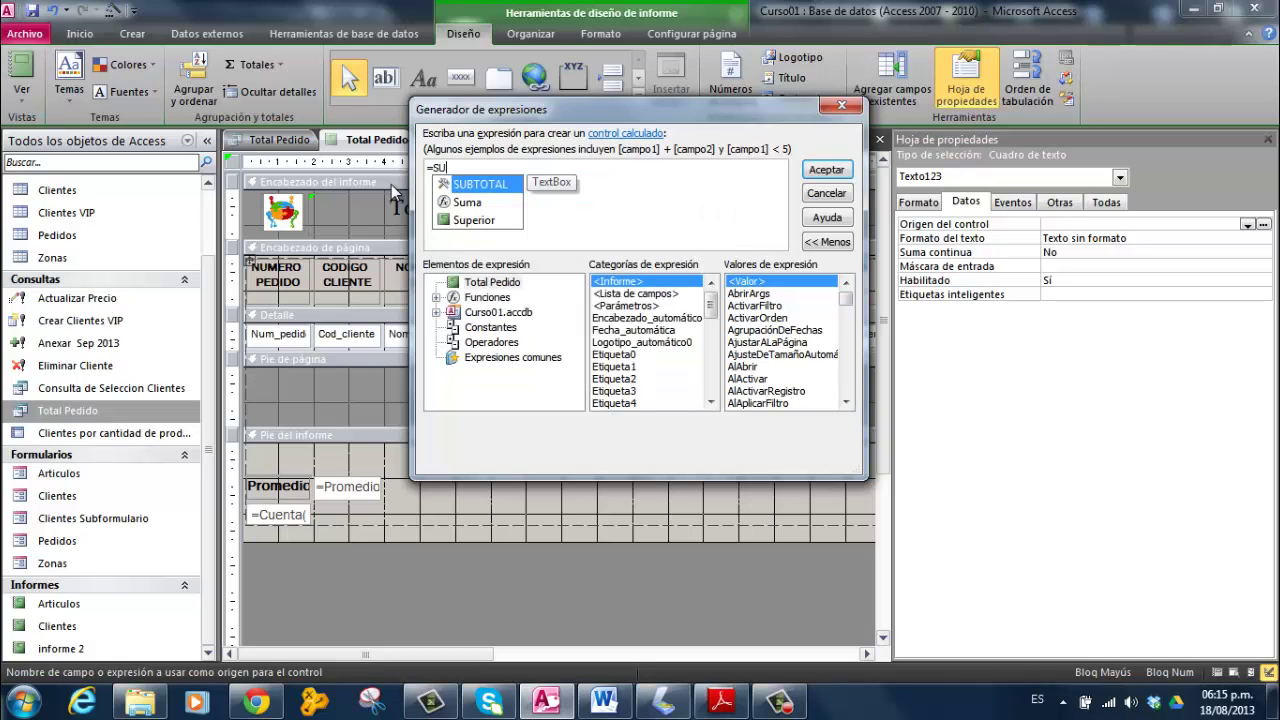
double_click(466, 203)
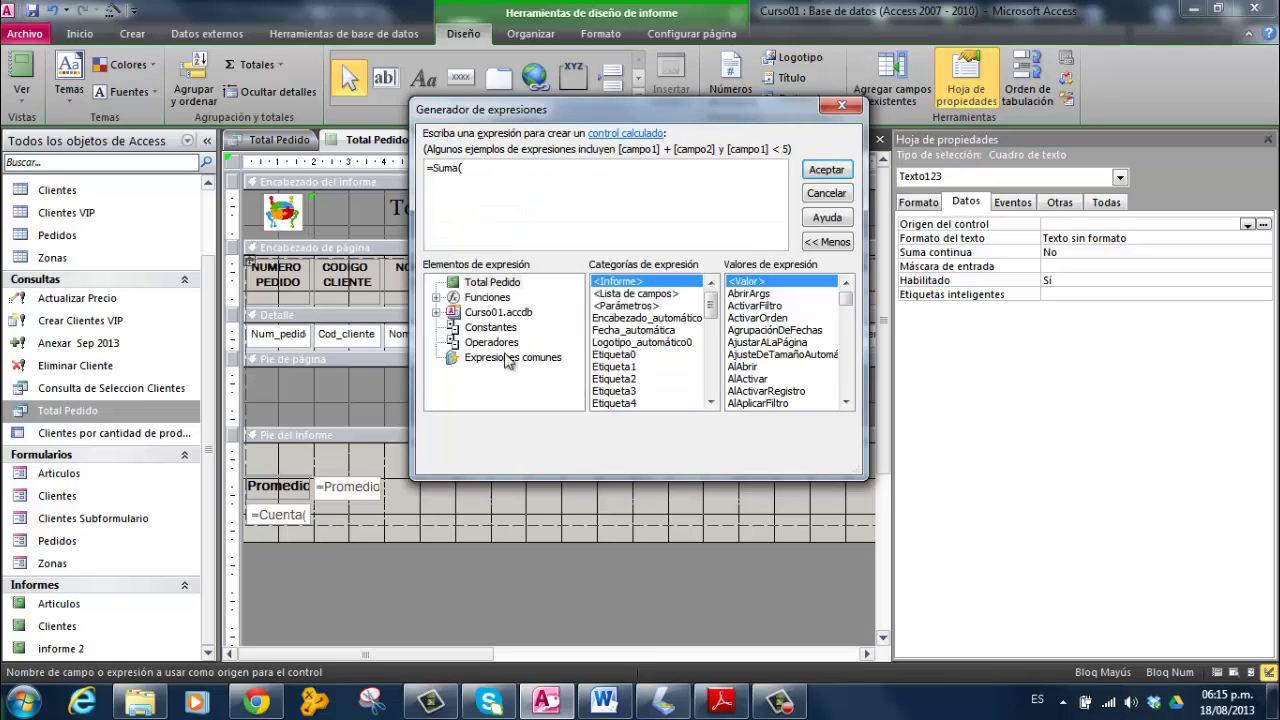
Step: Add the Total Pedido query's DESCUENTO APLICADO field to the sum, accept the expression and close the property sheet
click(436, 312)
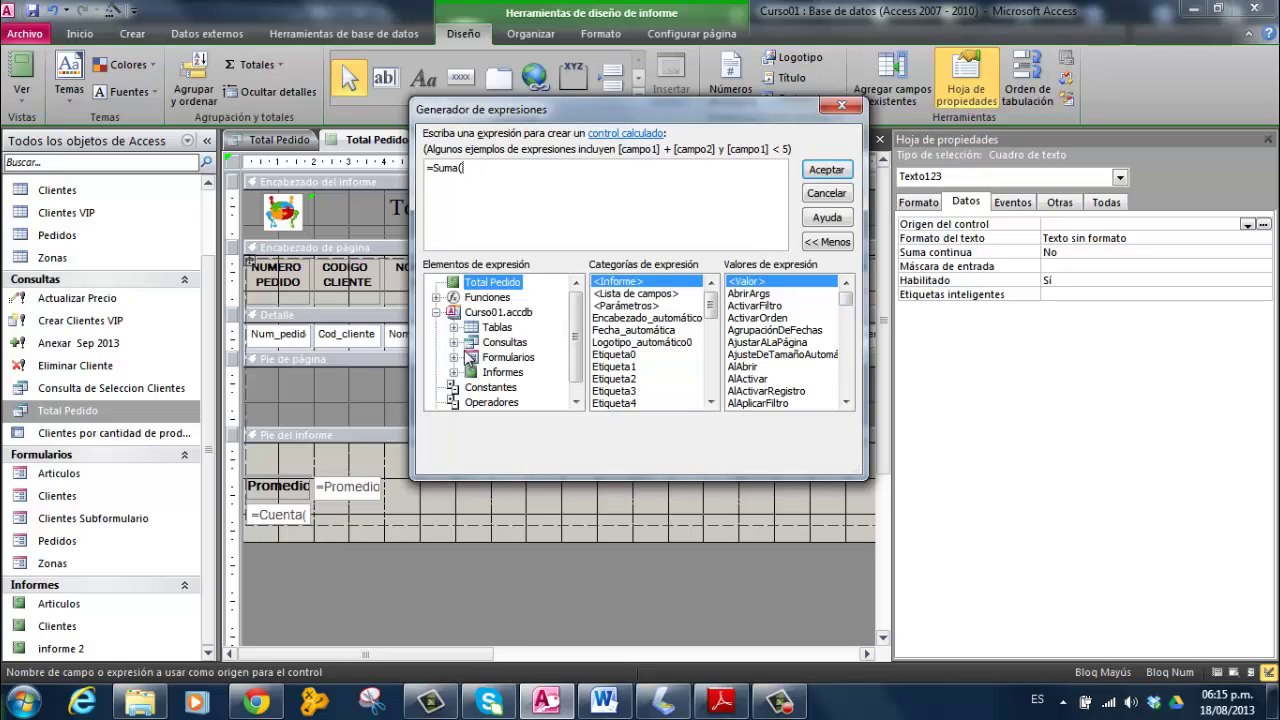
click(454, 342)
click(512, 374)
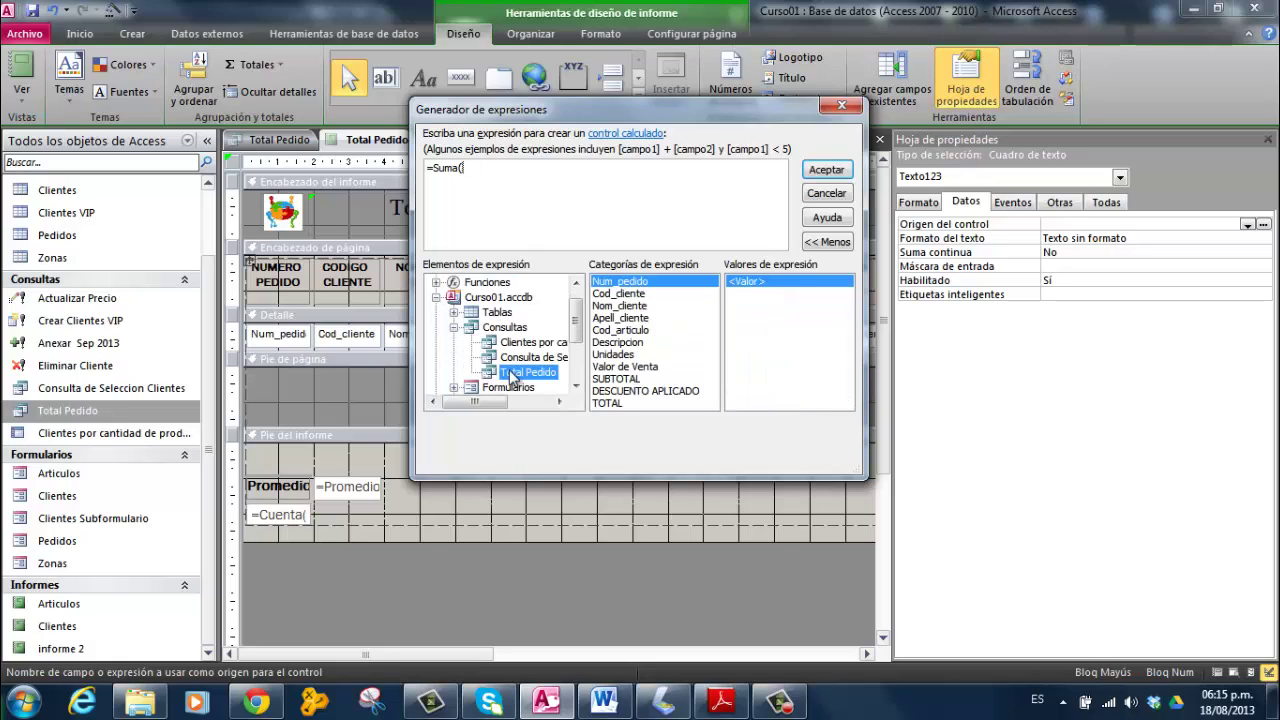
click(650, 391)
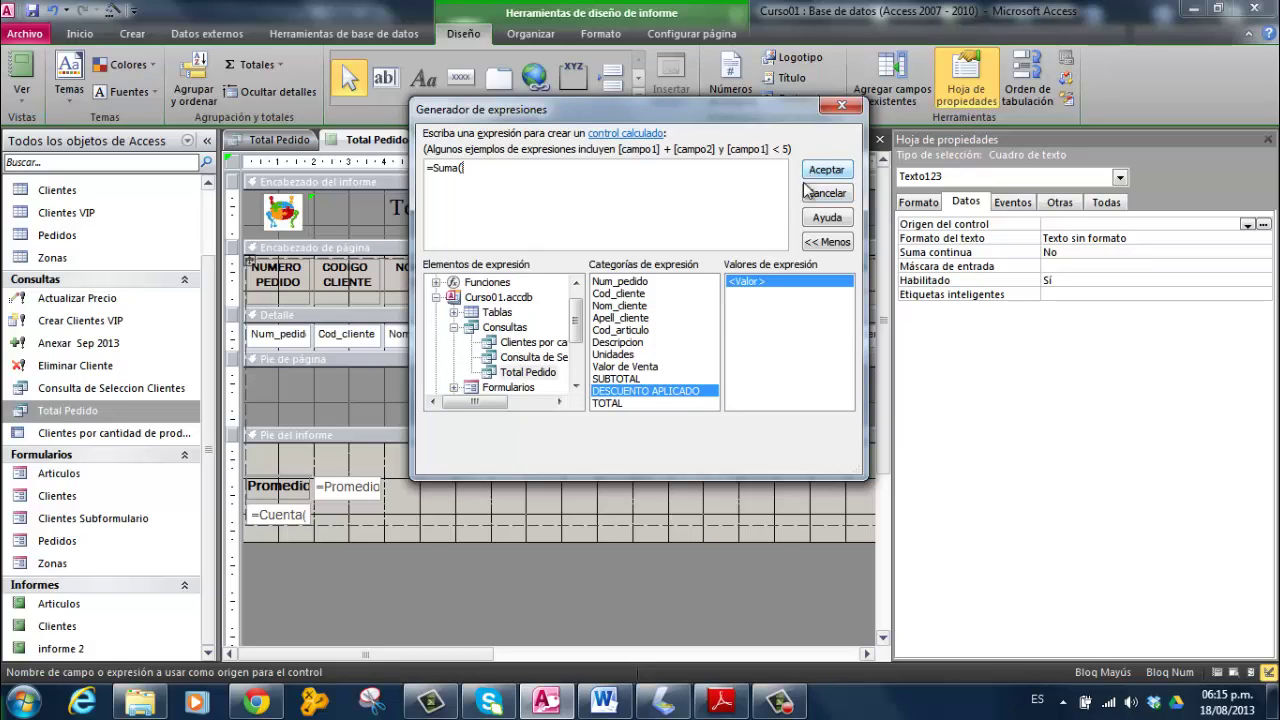
double_click(677, 391)
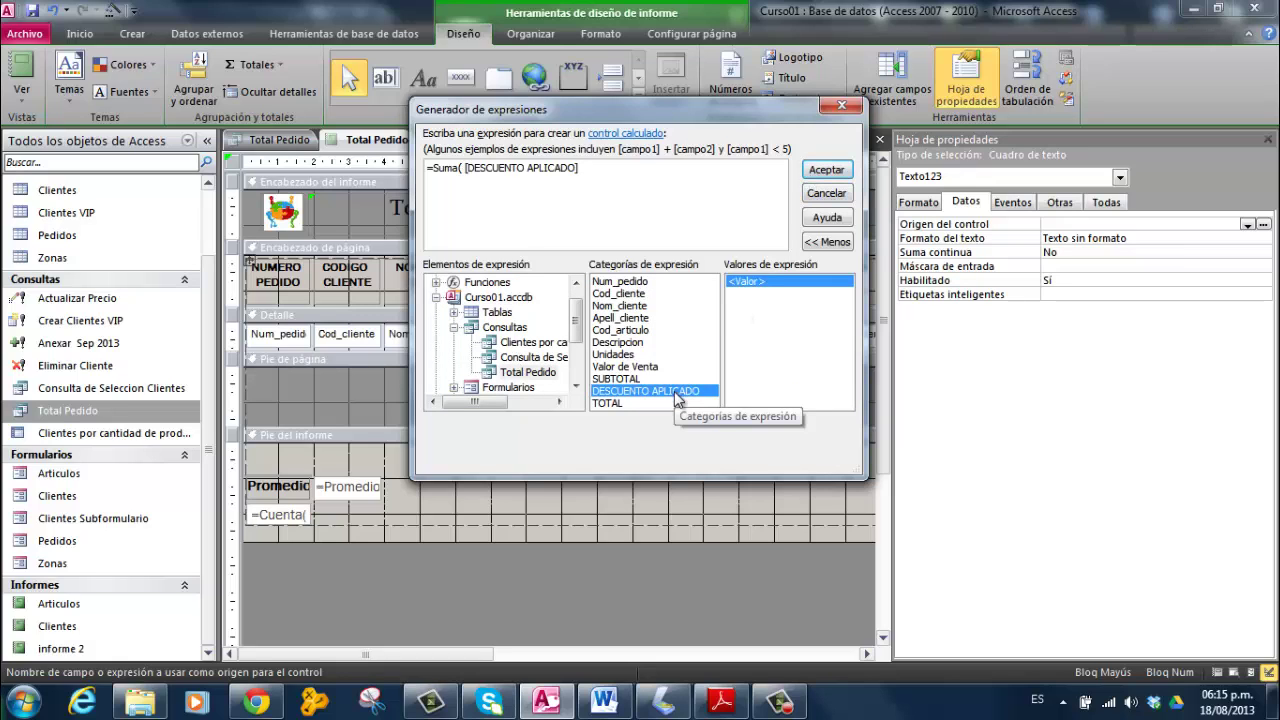
click(826, 170)
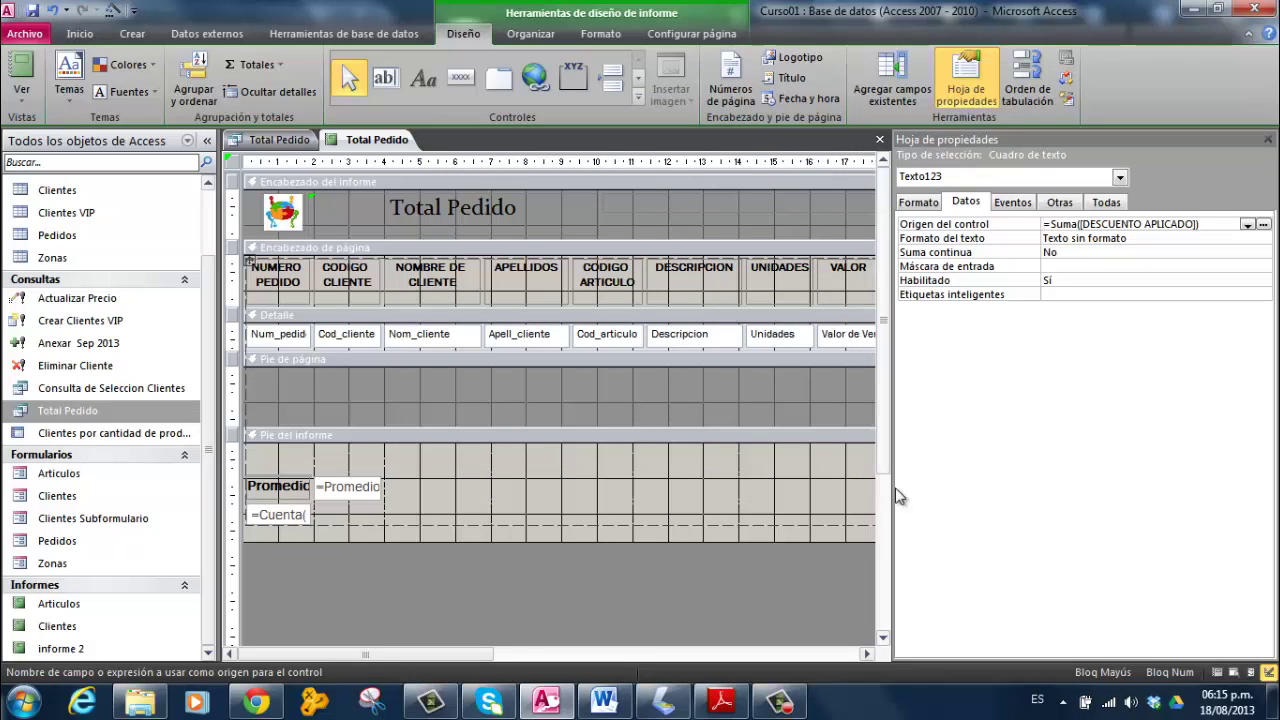
click(1268, 139)
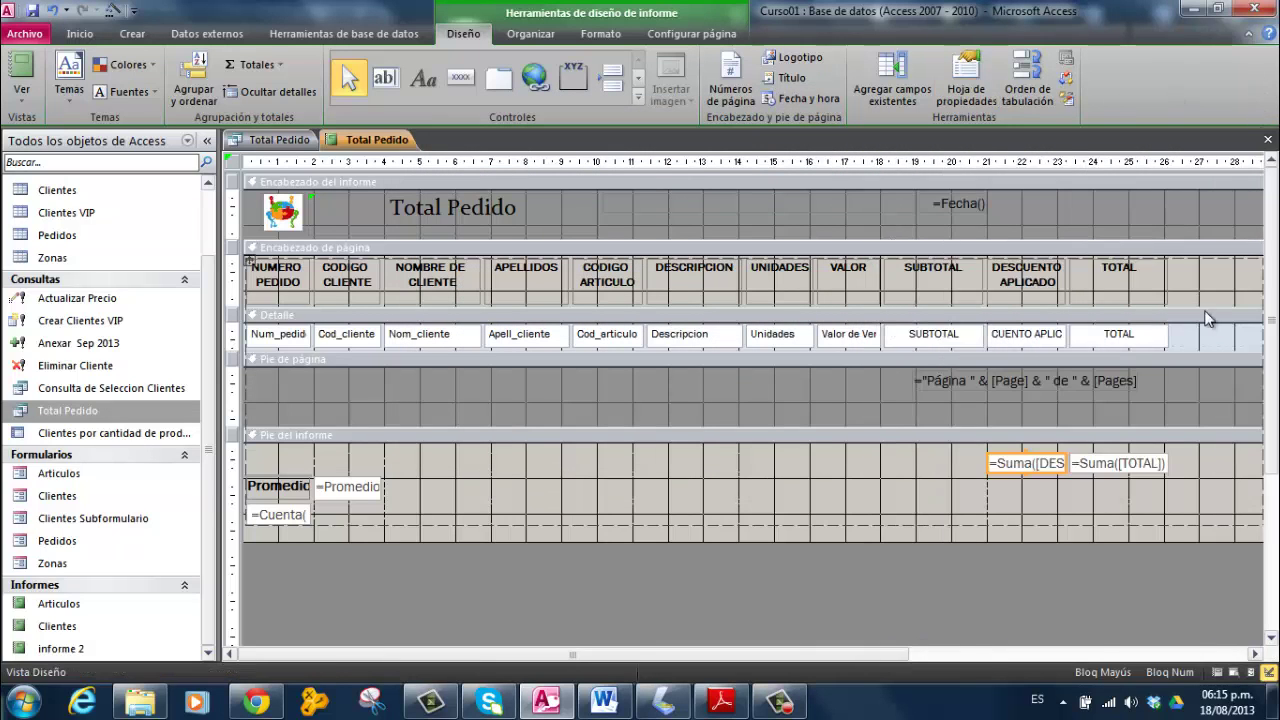
Step: Insert a text box in the footer cell beneath SUBTOTAL and delete its attached label
click(946, 464)
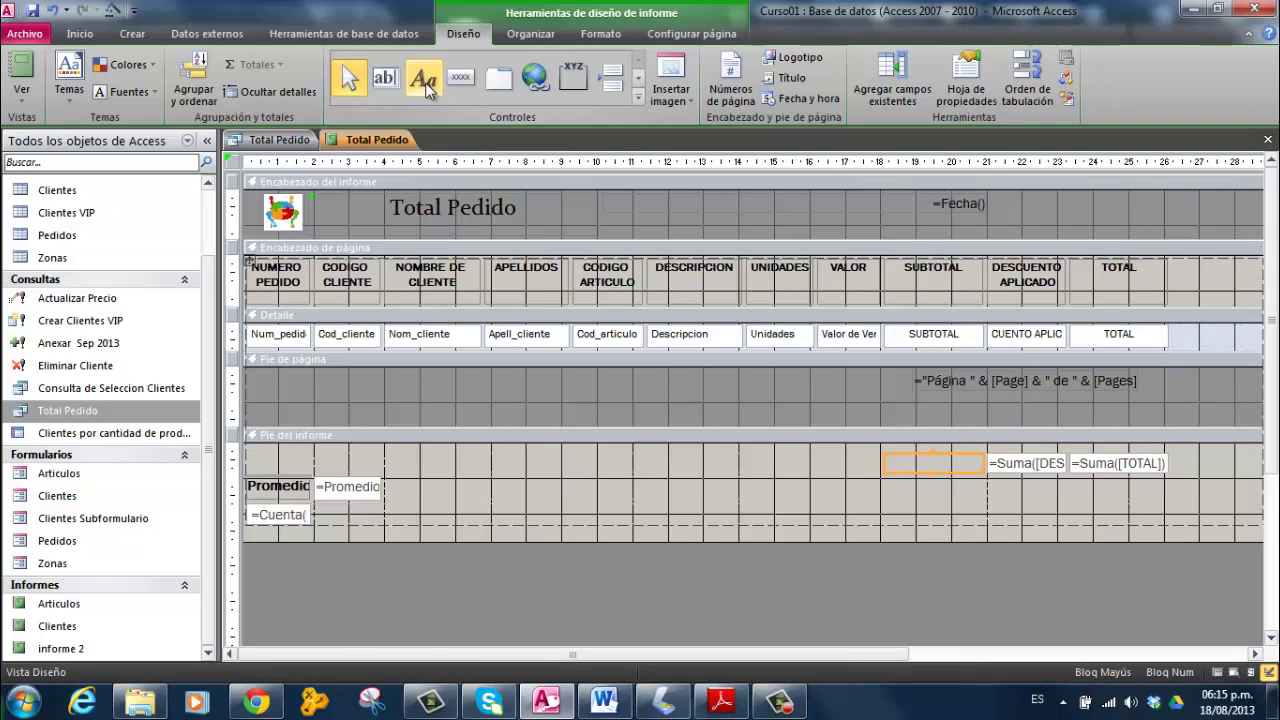
click(388, 82)
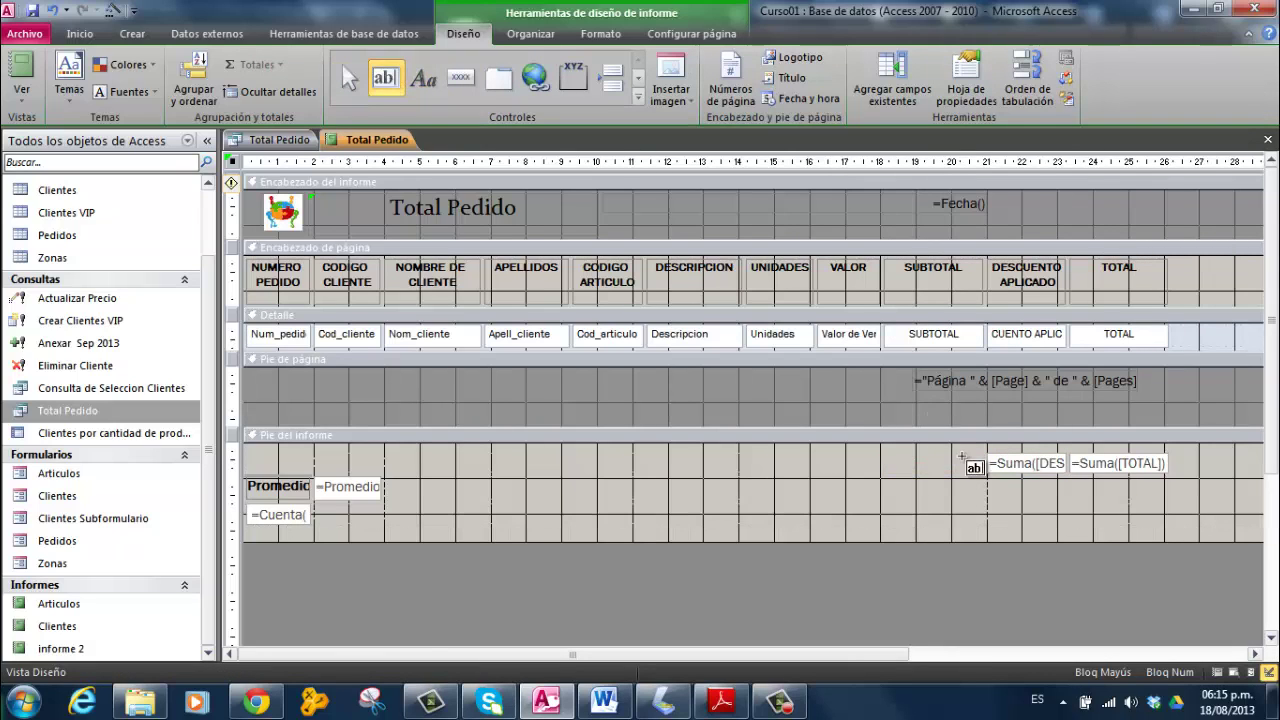
click(946, 462)
drag(955, 467, 884, 456)
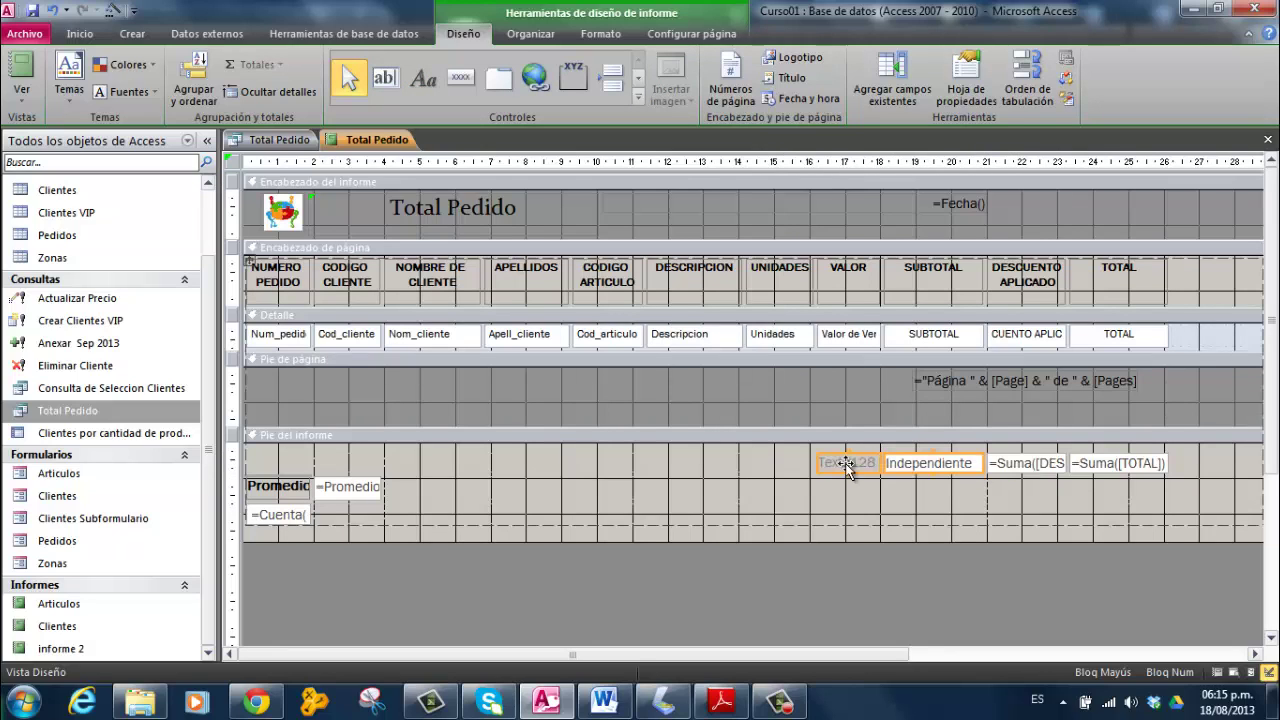
click(845, 465)
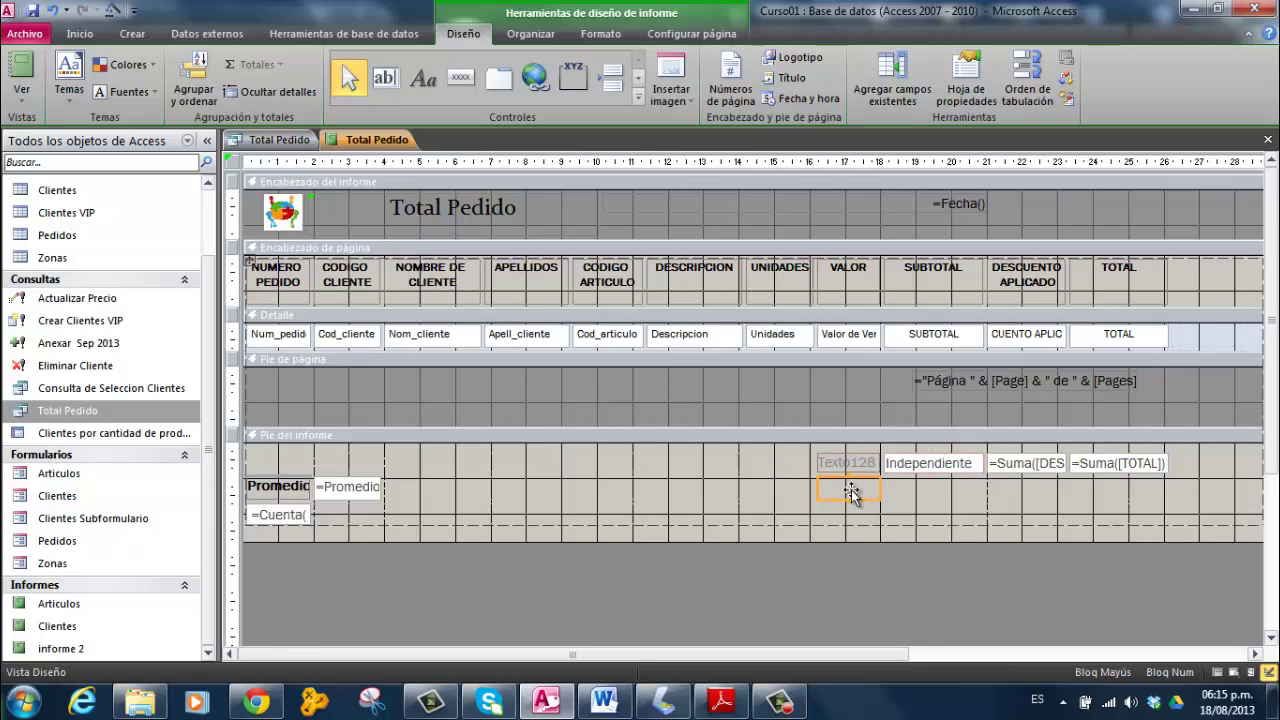
key(Delete)
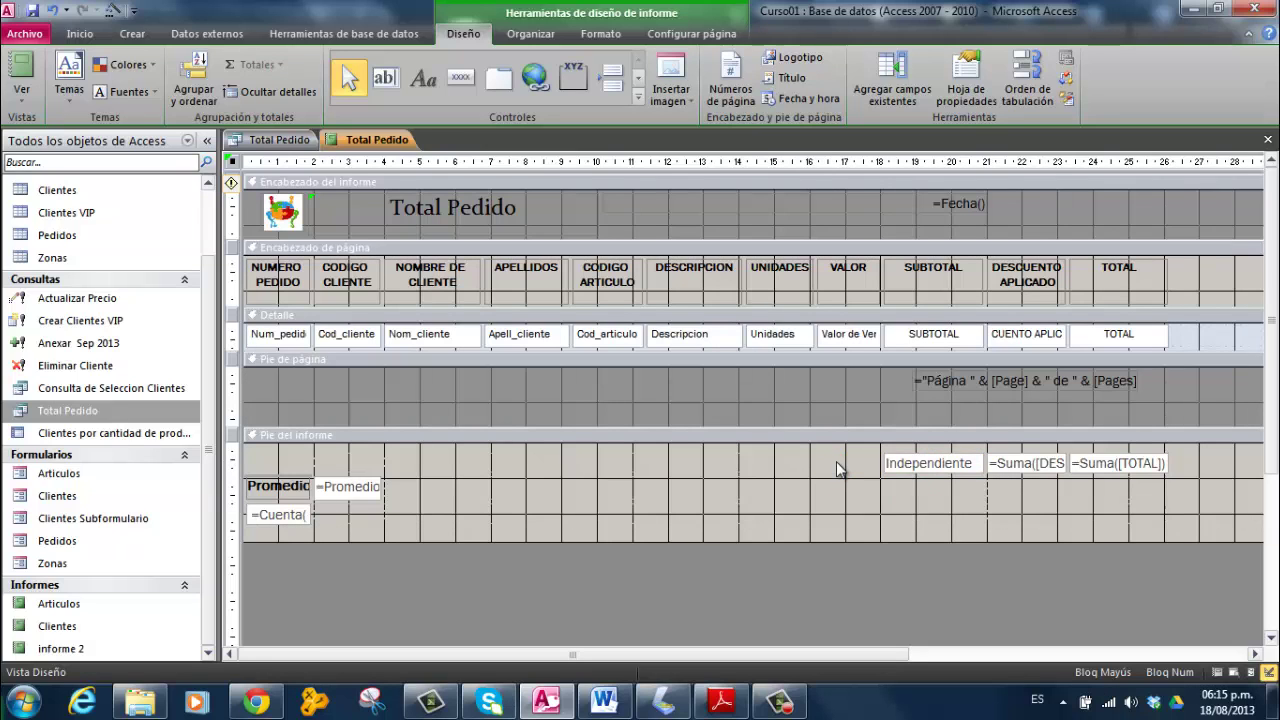
Step: Open the expression builder for the Origen del control of the text box beneath SUBTOTAL and start the expression with =Suma(
click(943, 463)
right_click(943, 465)
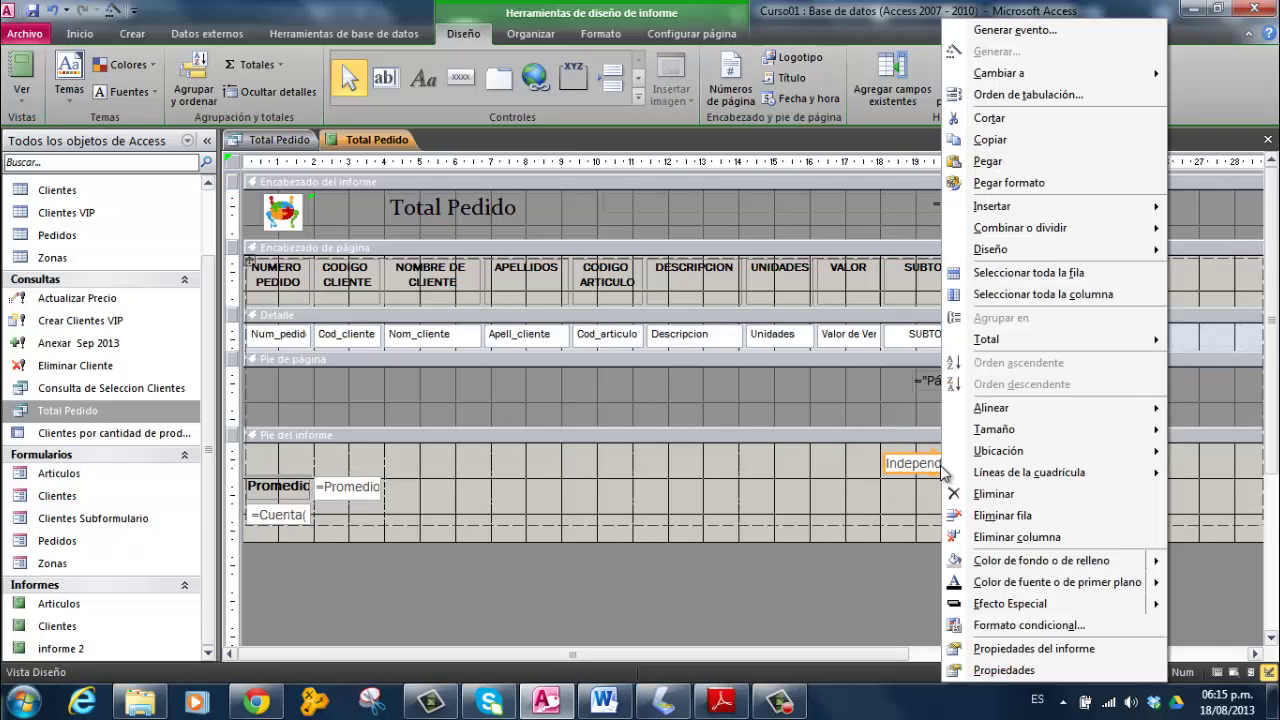
click(988, 676)
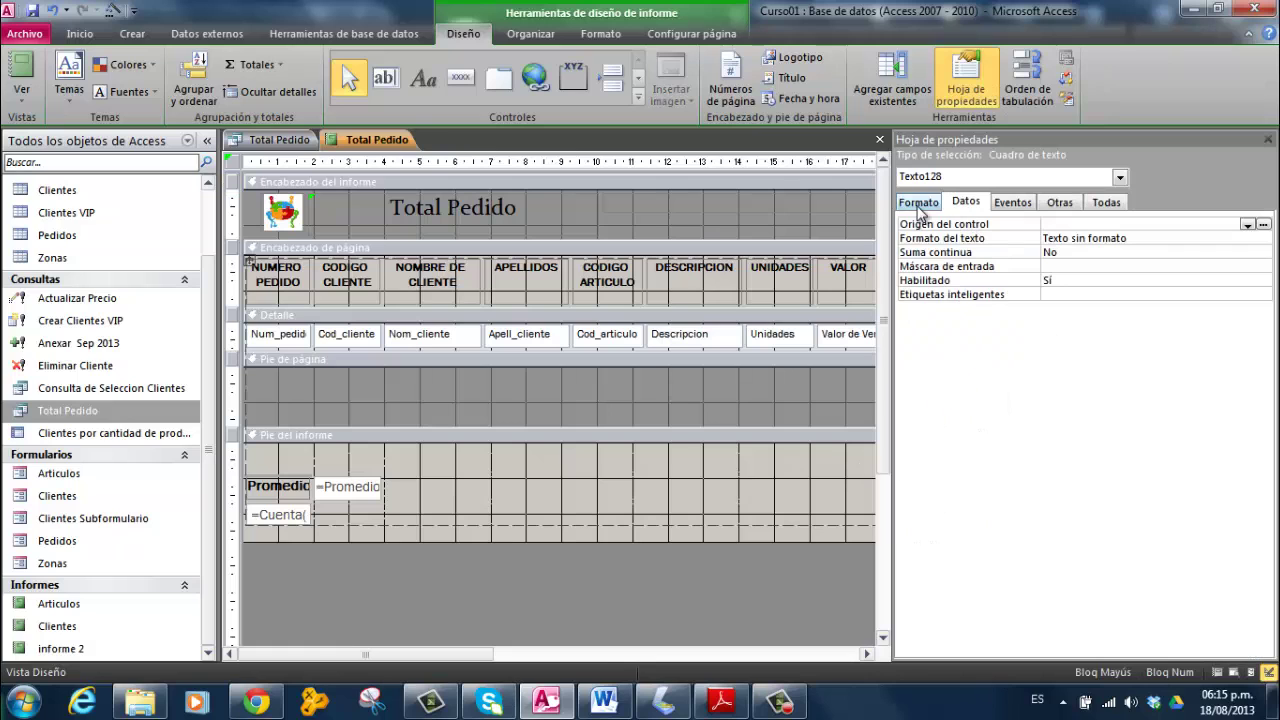
click(1248, 225)
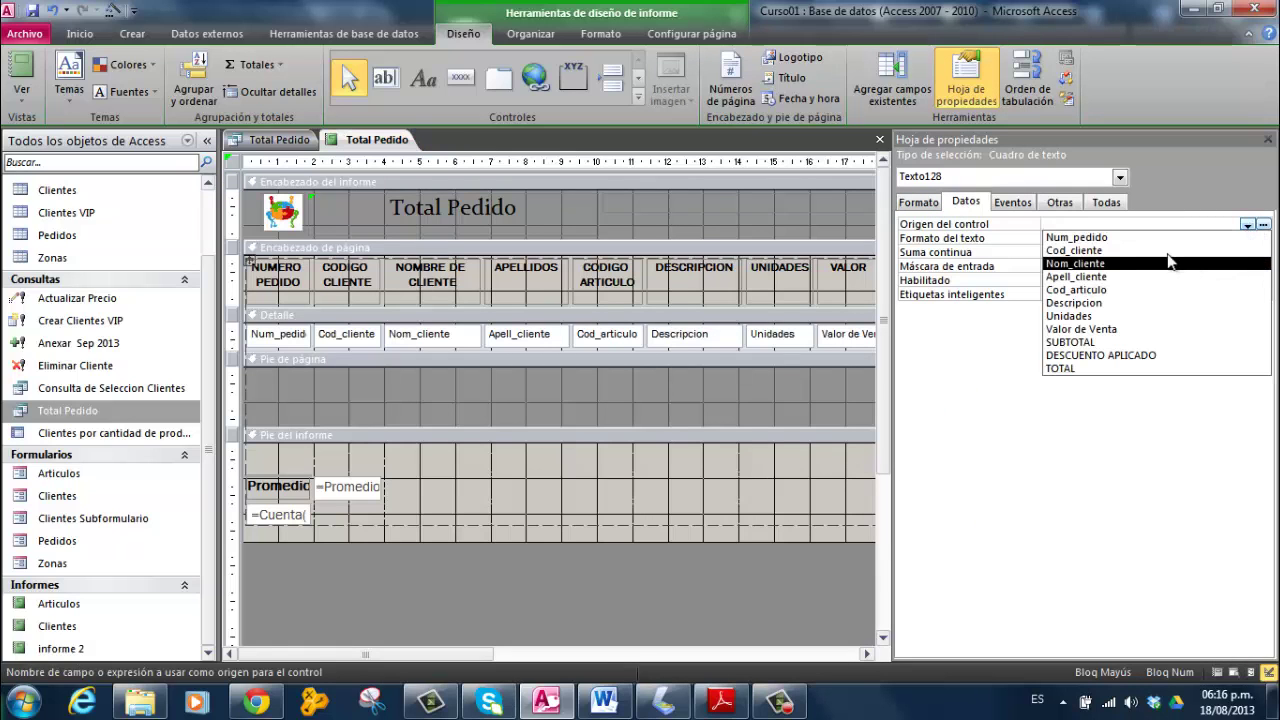
click(1264, 225)
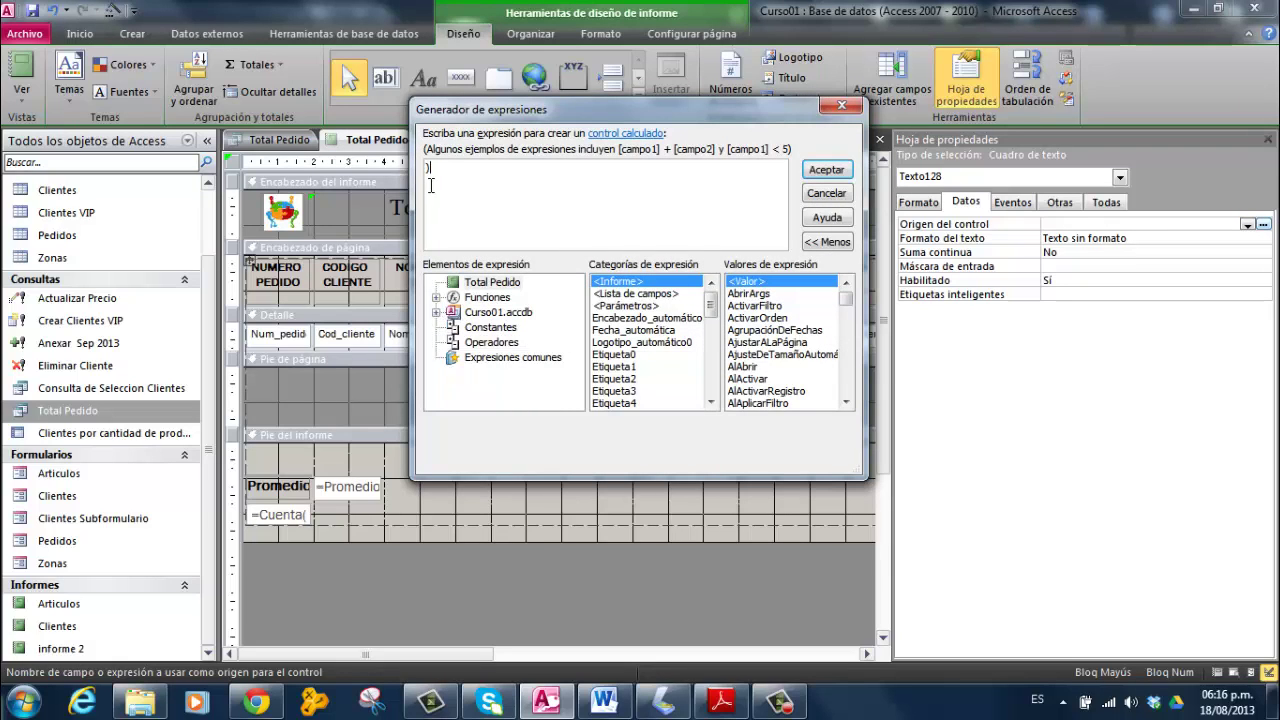
text(=SU)
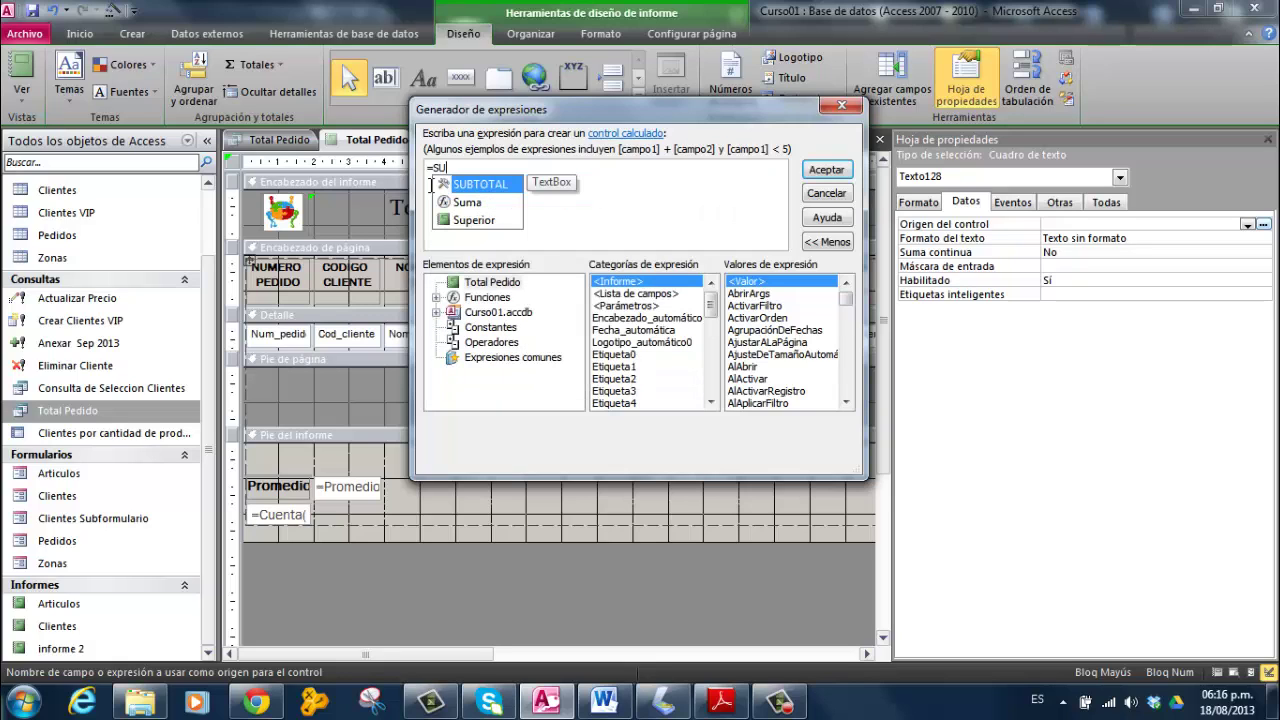
click(472, 204)
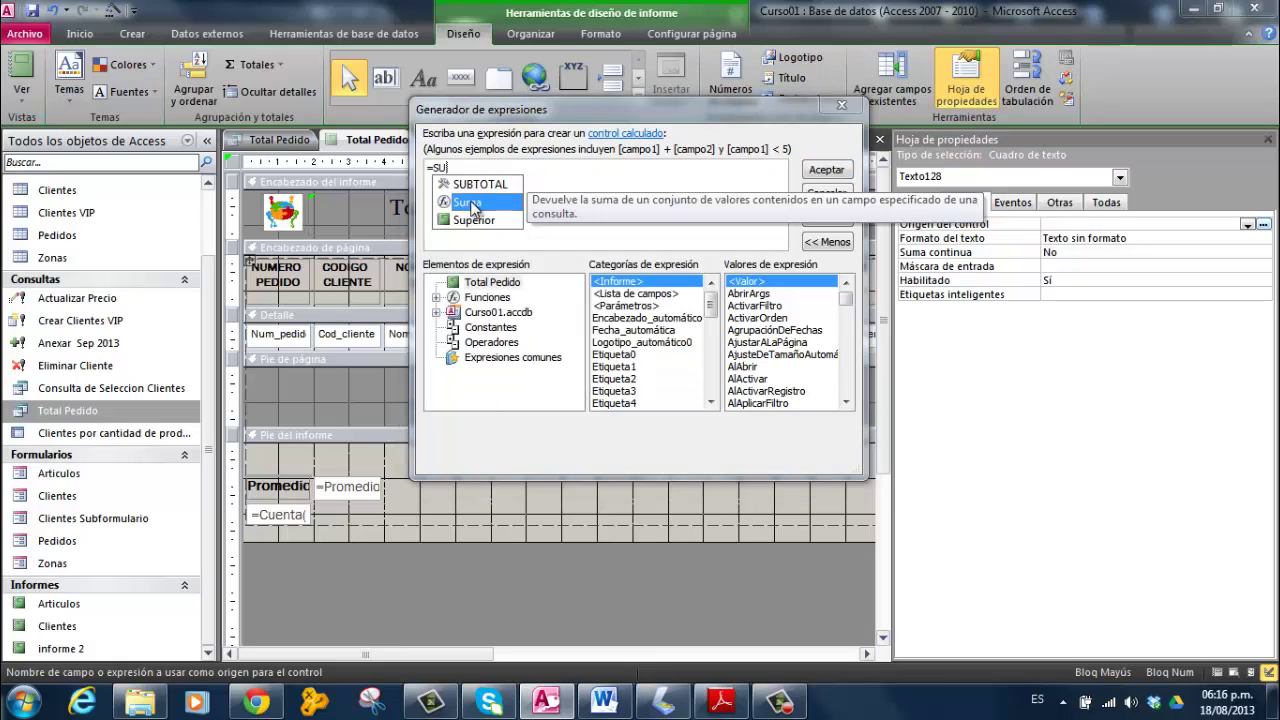
double_click(472, 206)
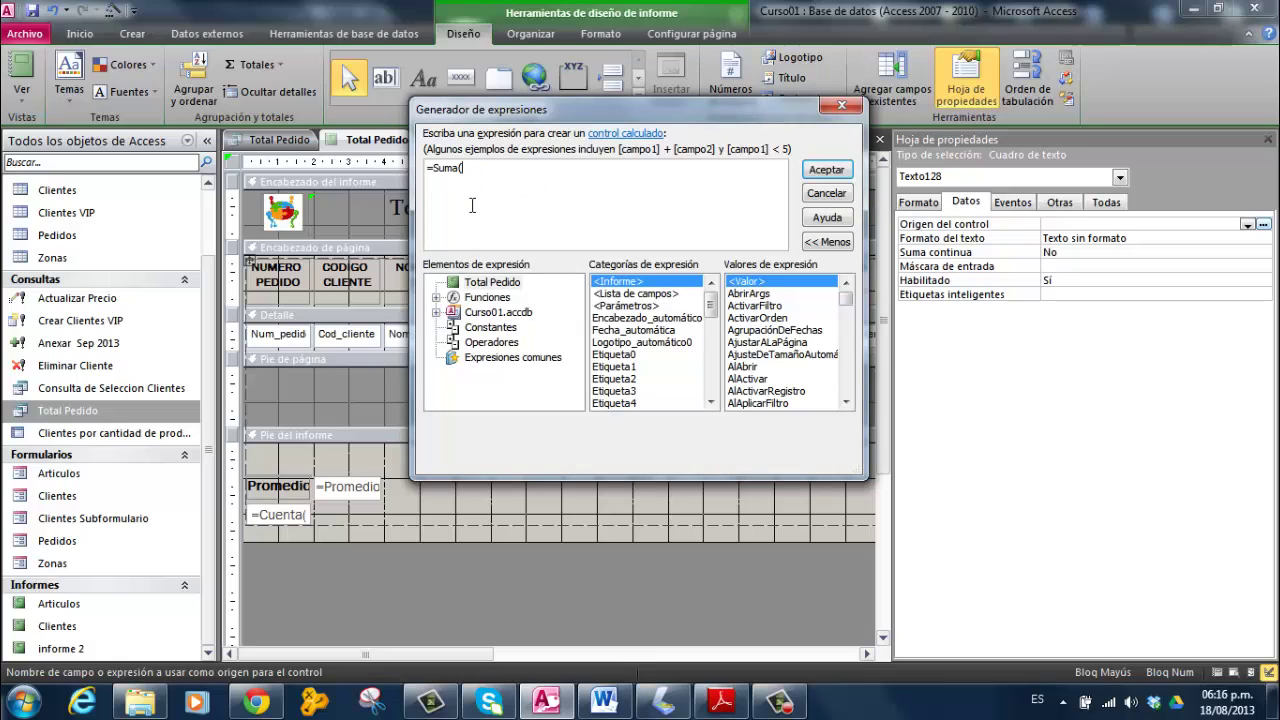
Step: Complete the sum with the Total Pedido query's SUBTOTAL field, accept the expression and close the property sheet
click(436, 312)
click(454, 342)
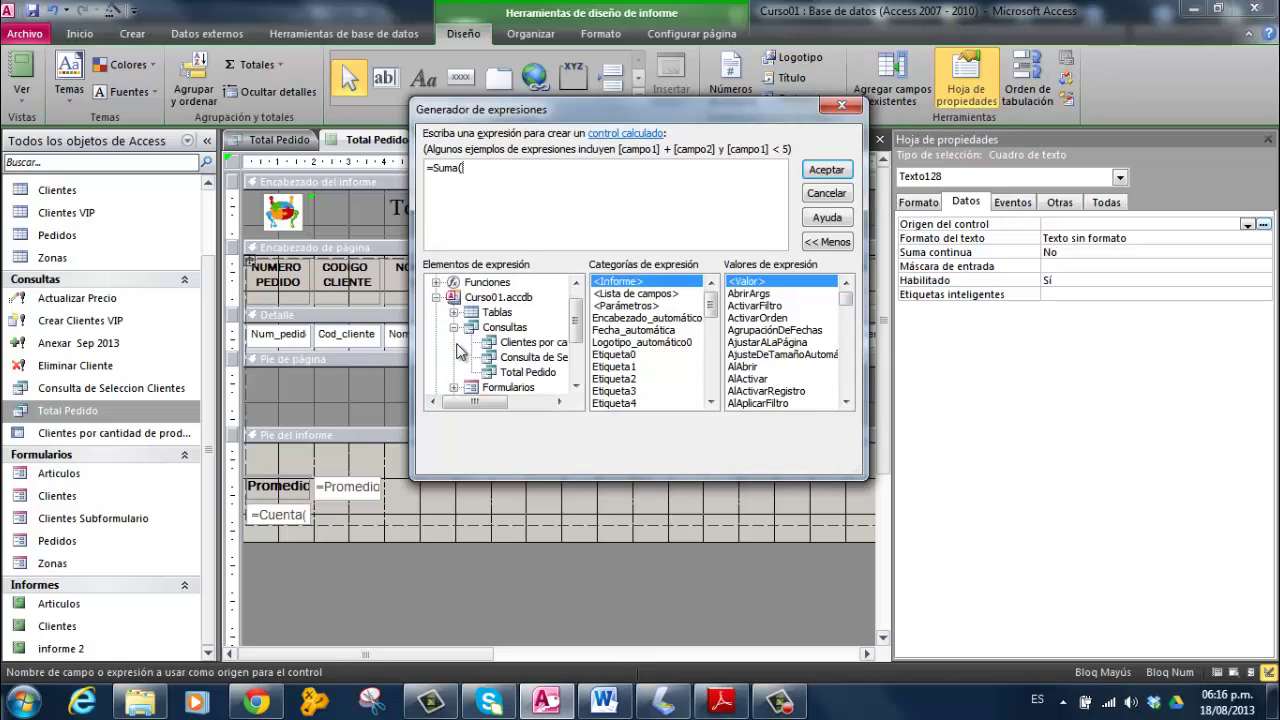
click(512, 372)
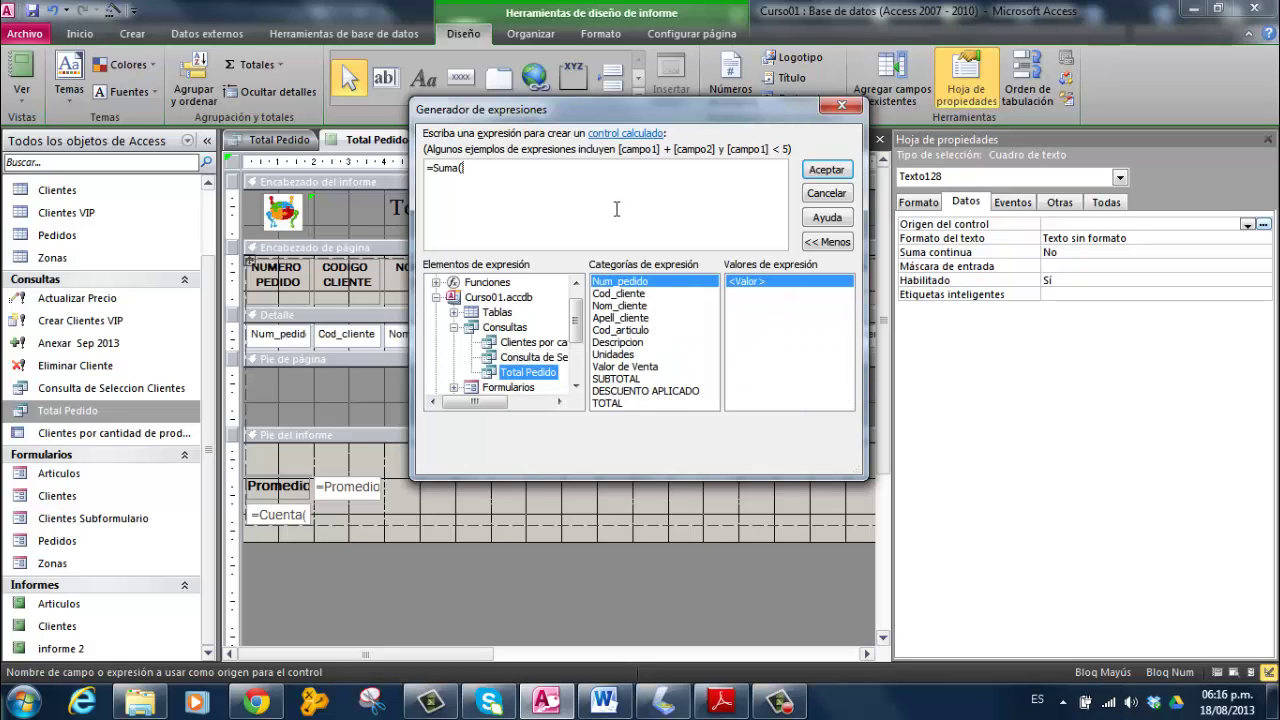
drag(612, 110, 518, 134)
click(531, 409)
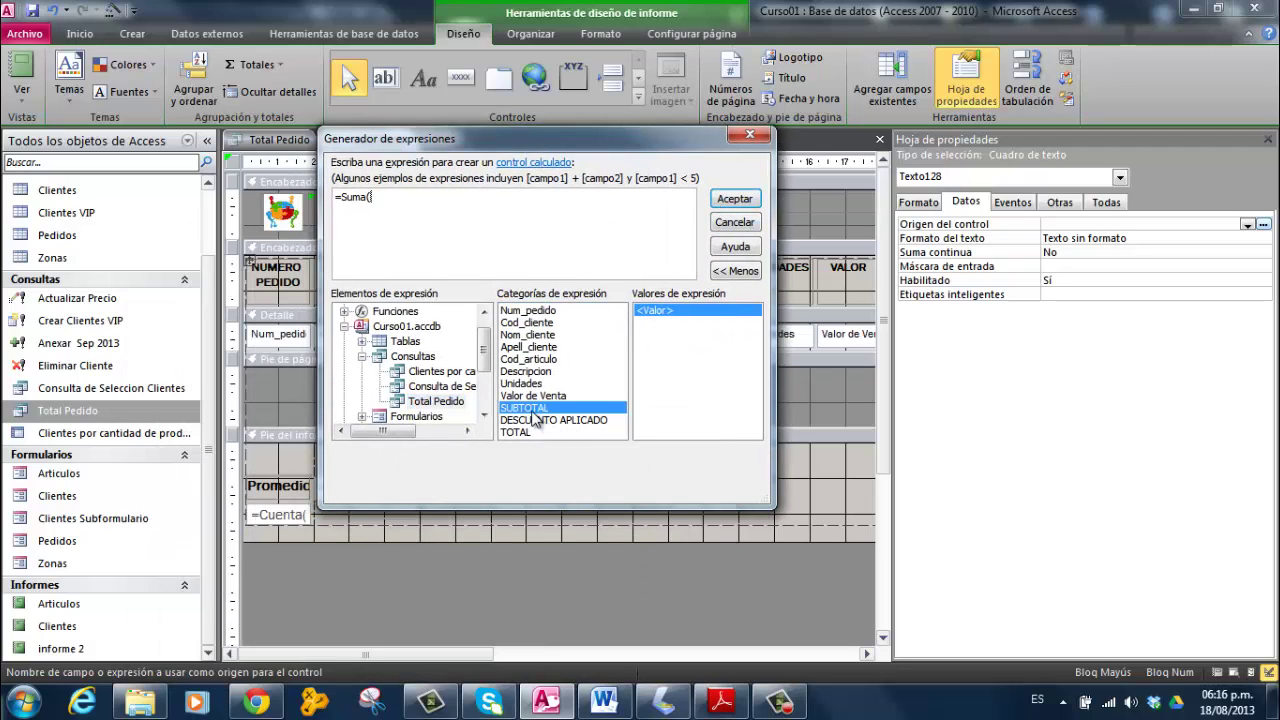
double_click(533, 409)
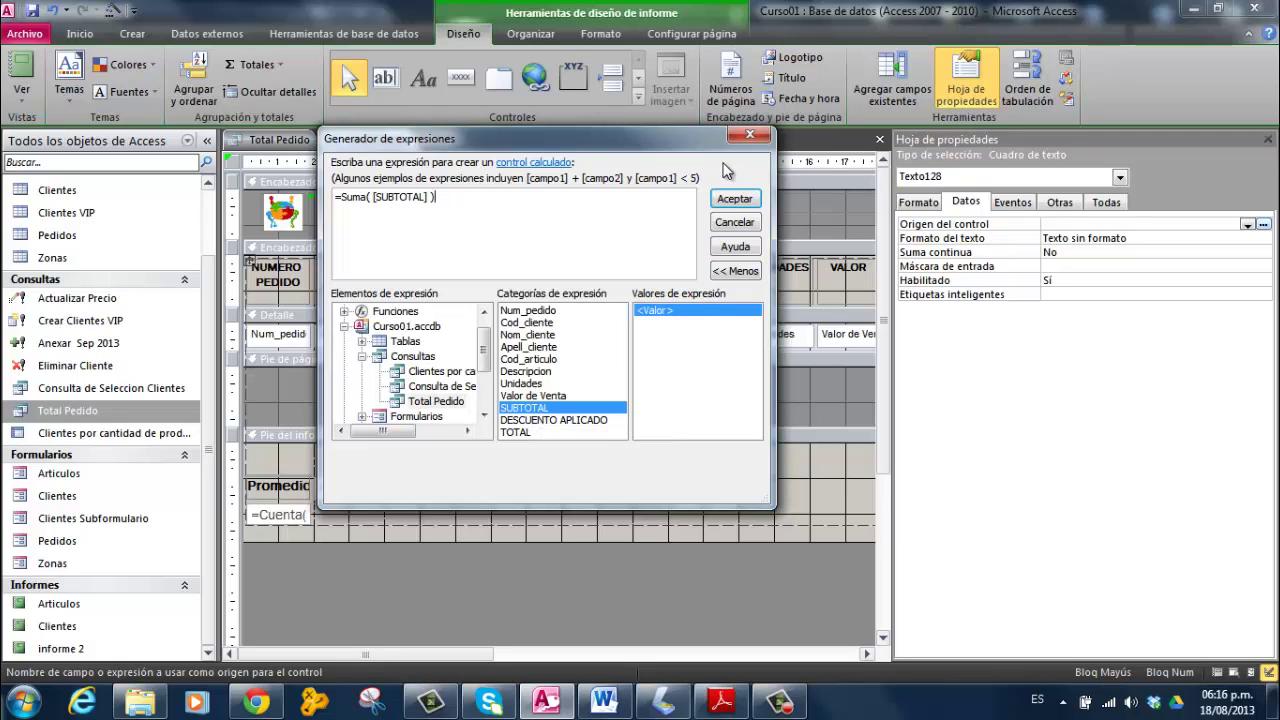
click(734, 199)
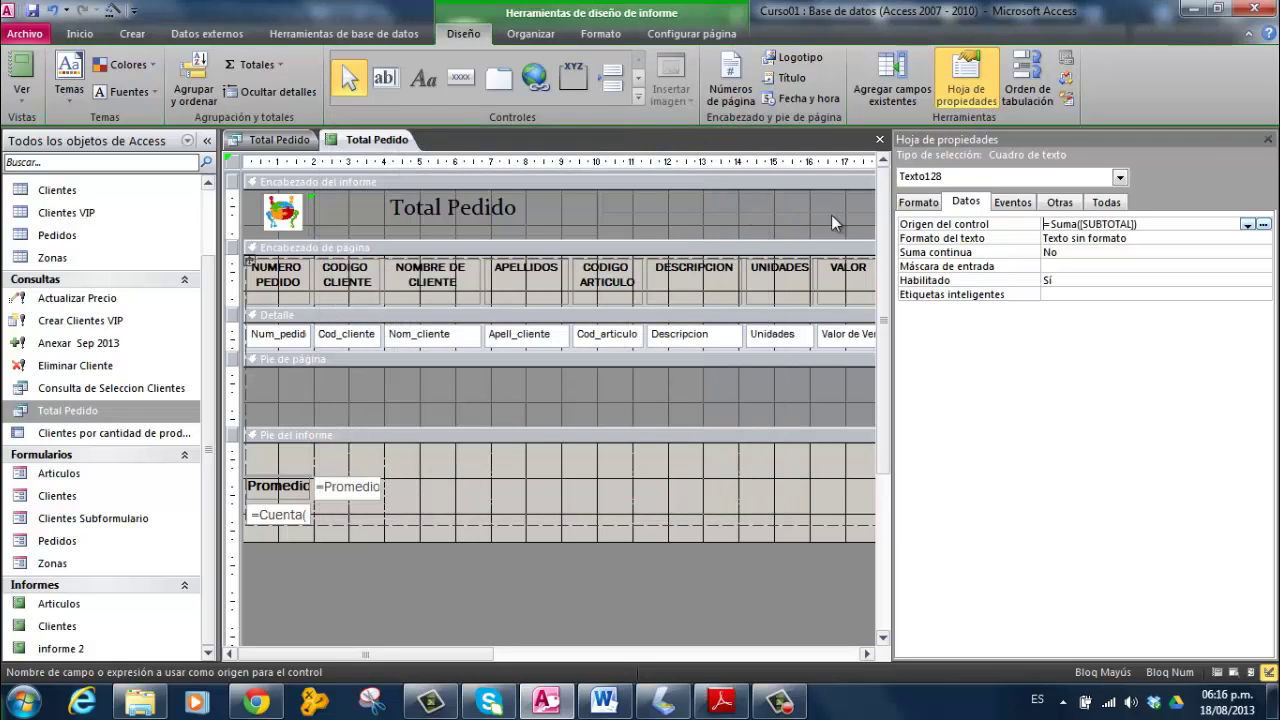
click(1267, 139)
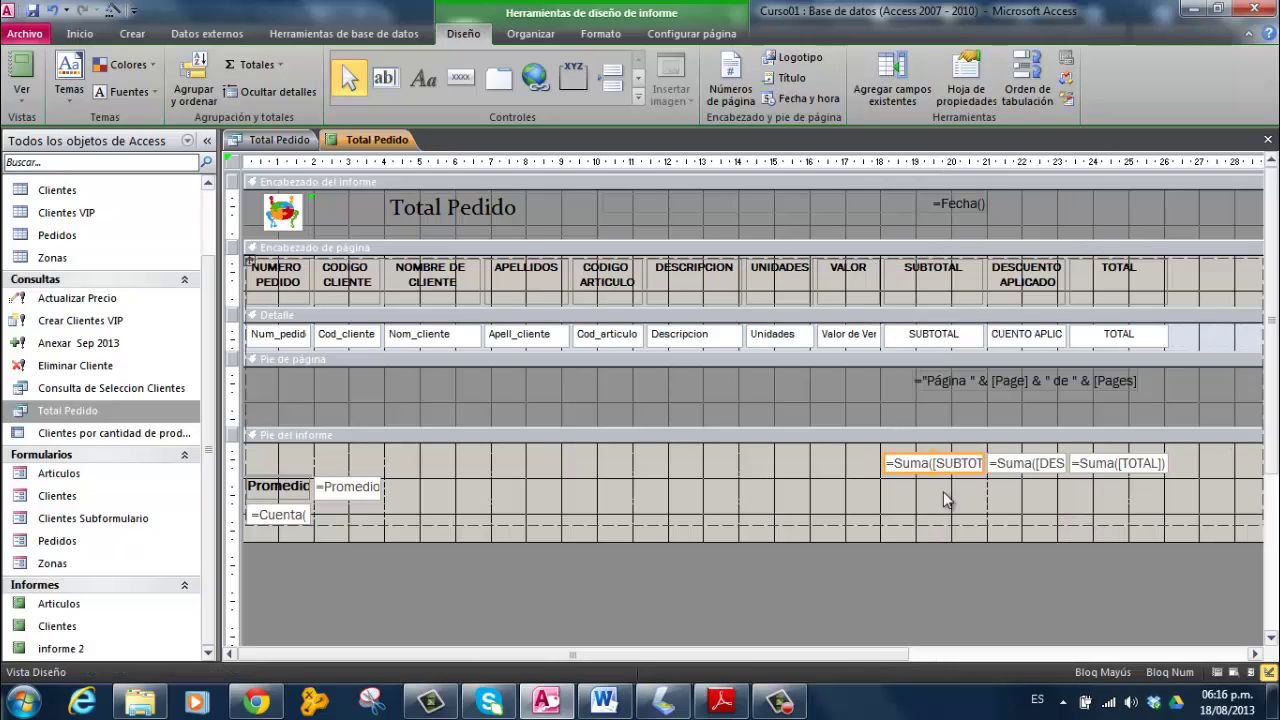
Step: Display the report in Vista Informes and examine the sums in its footer against the columns above
click(829, 489)
click(866, 462)
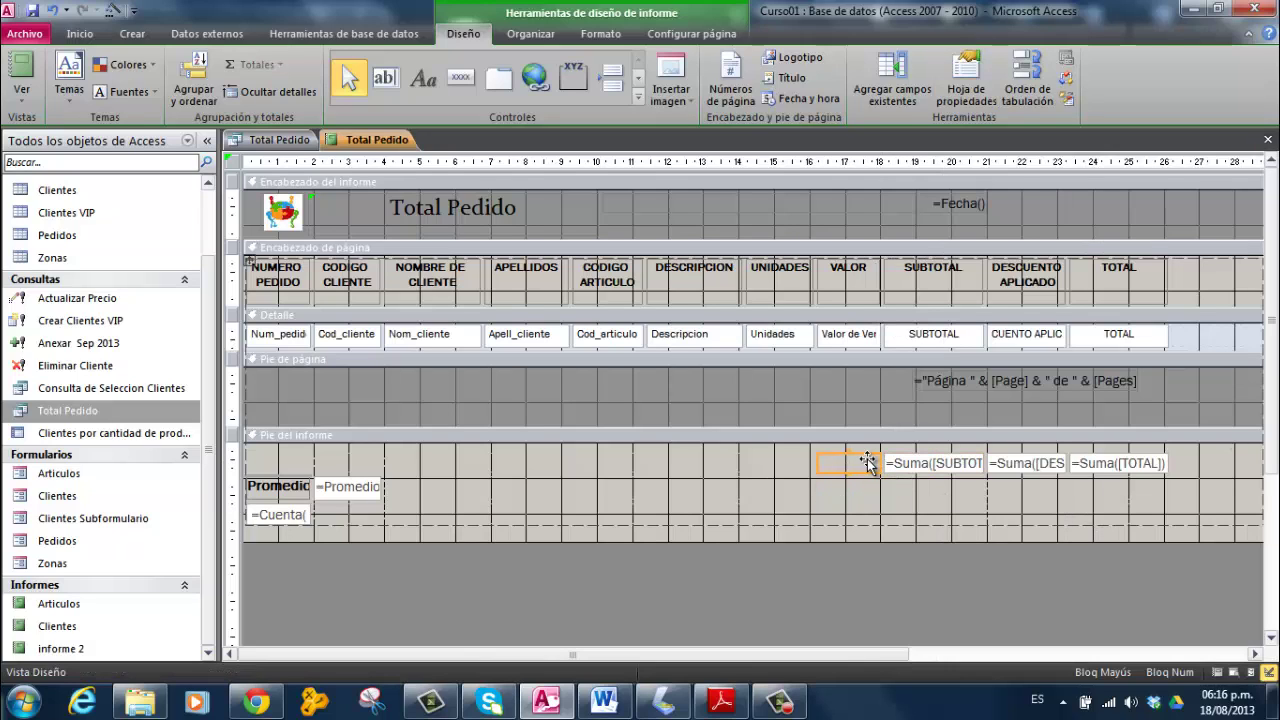
right_click(352, 139)
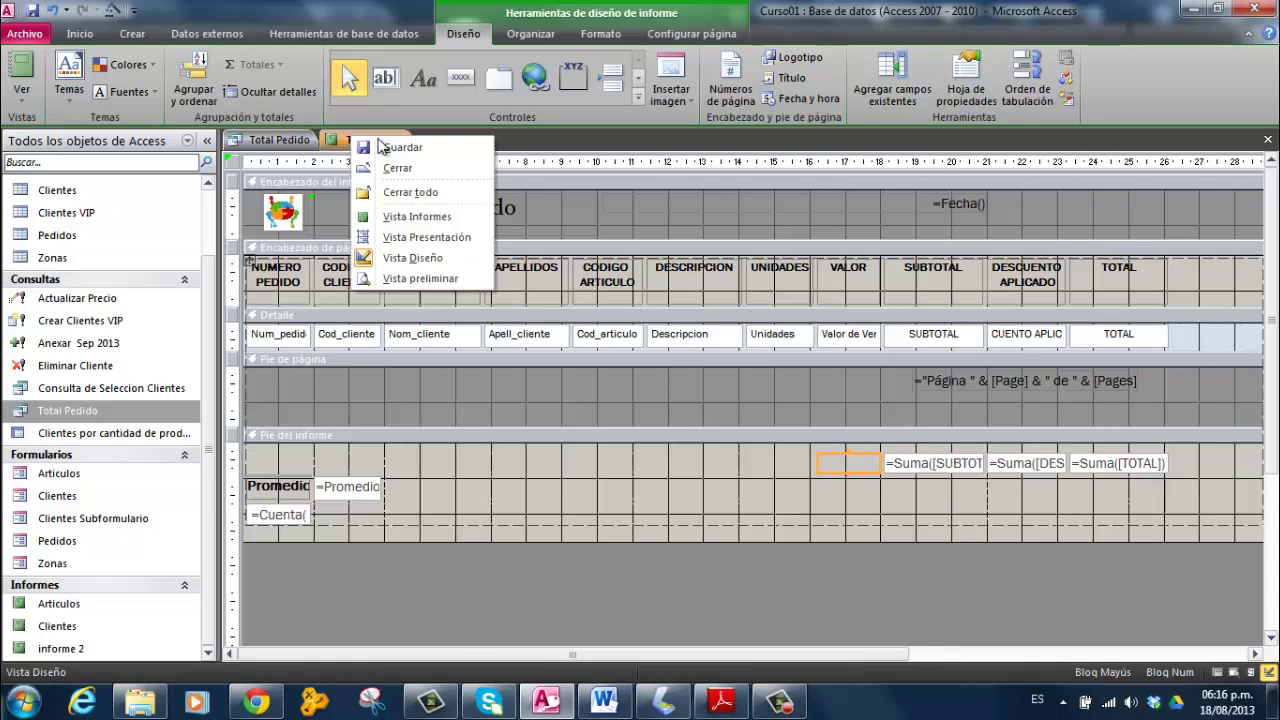
click(415, 218)
scroll(752, 318, down, 10)
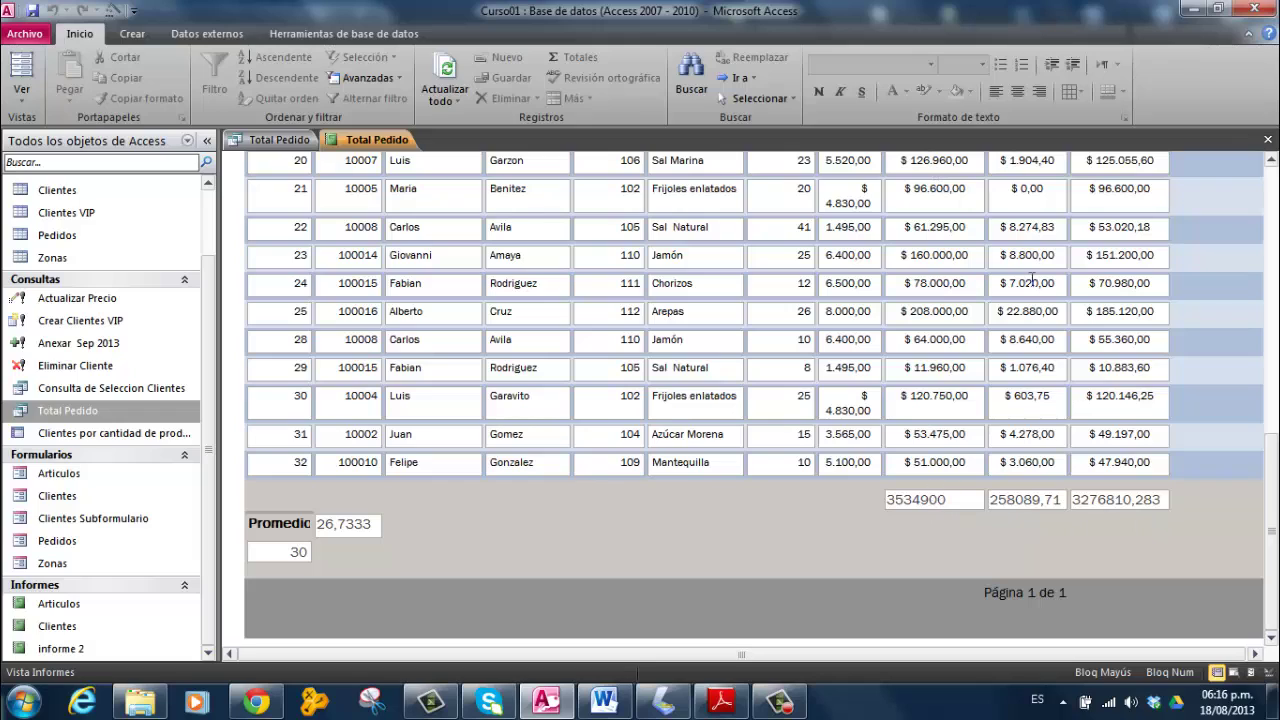
scroll(839, 473, up, 10)
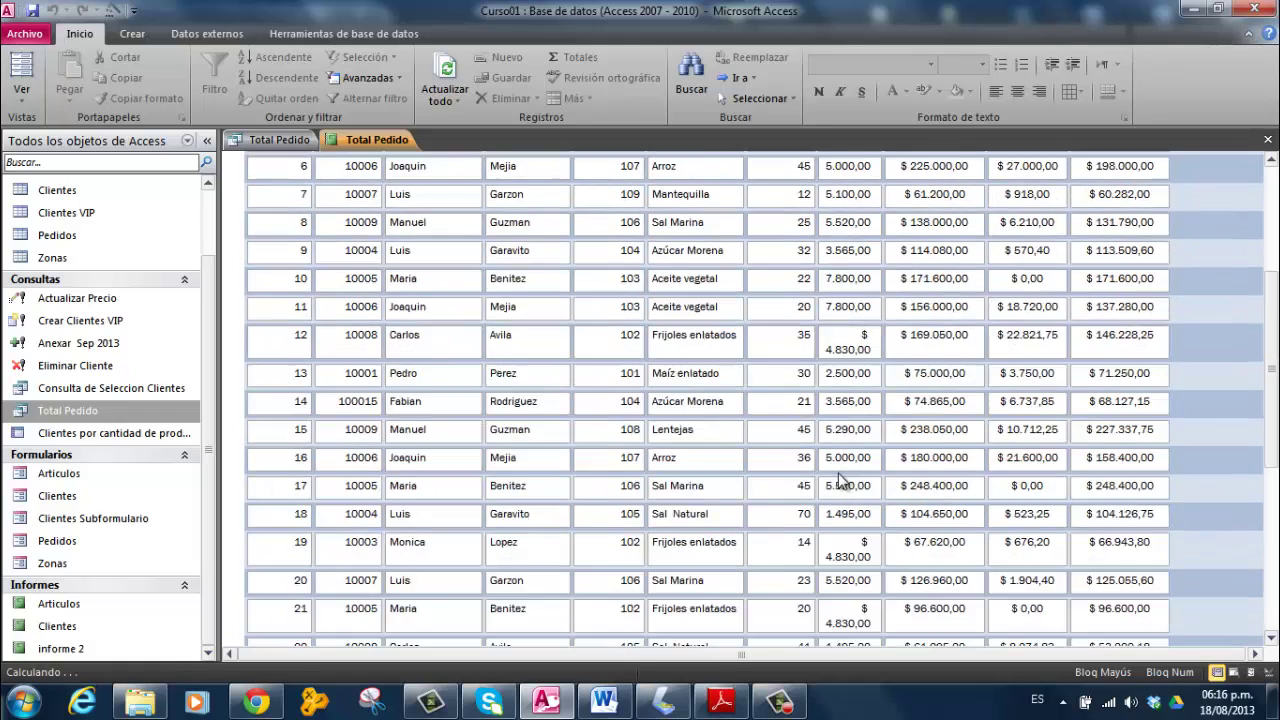
scroll(839, 305, down, 10)
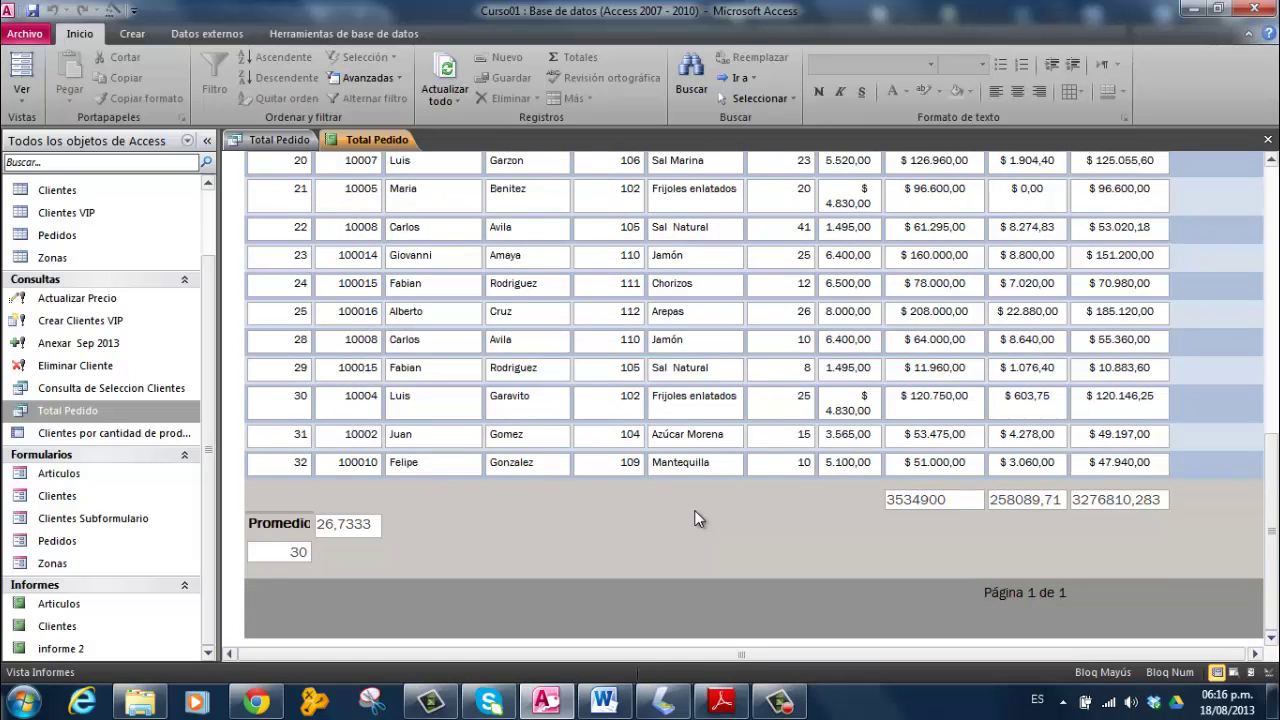
Step: Return the report to Vista Diseño, insert a text box in the footer cell beneath VALOR and delete its attached label
right_click(384, 141)
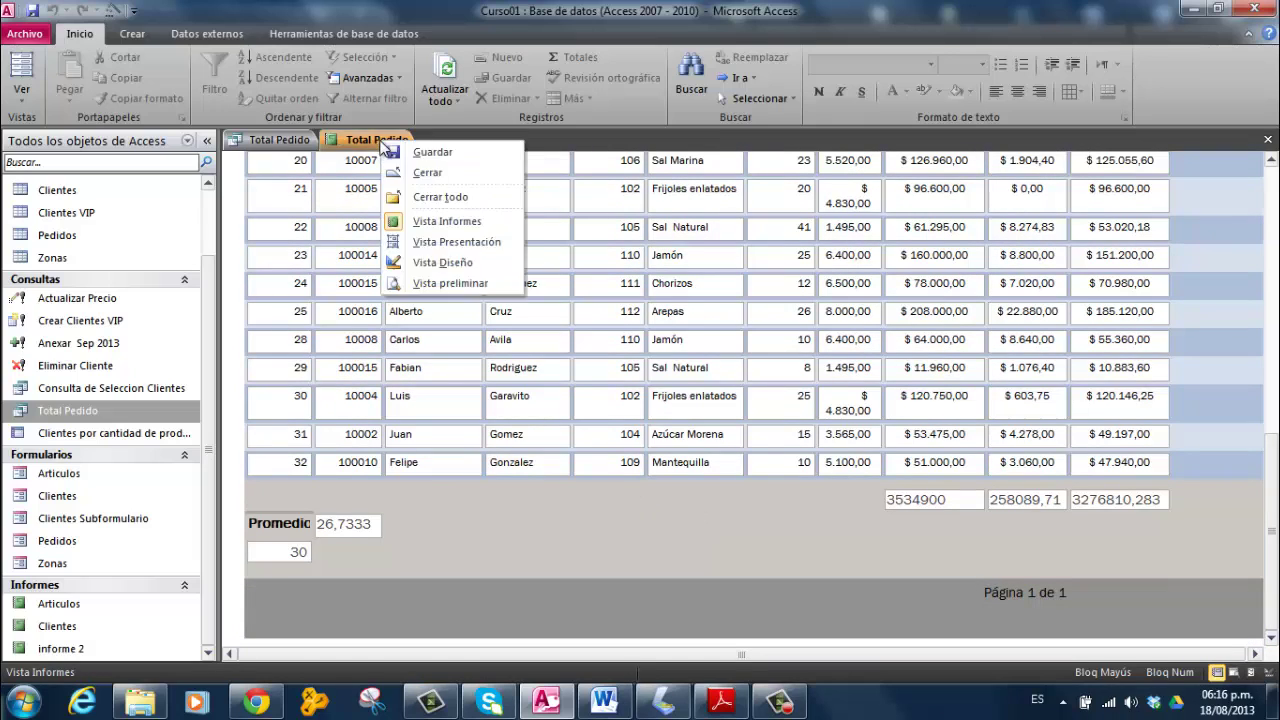
click(467, 263)
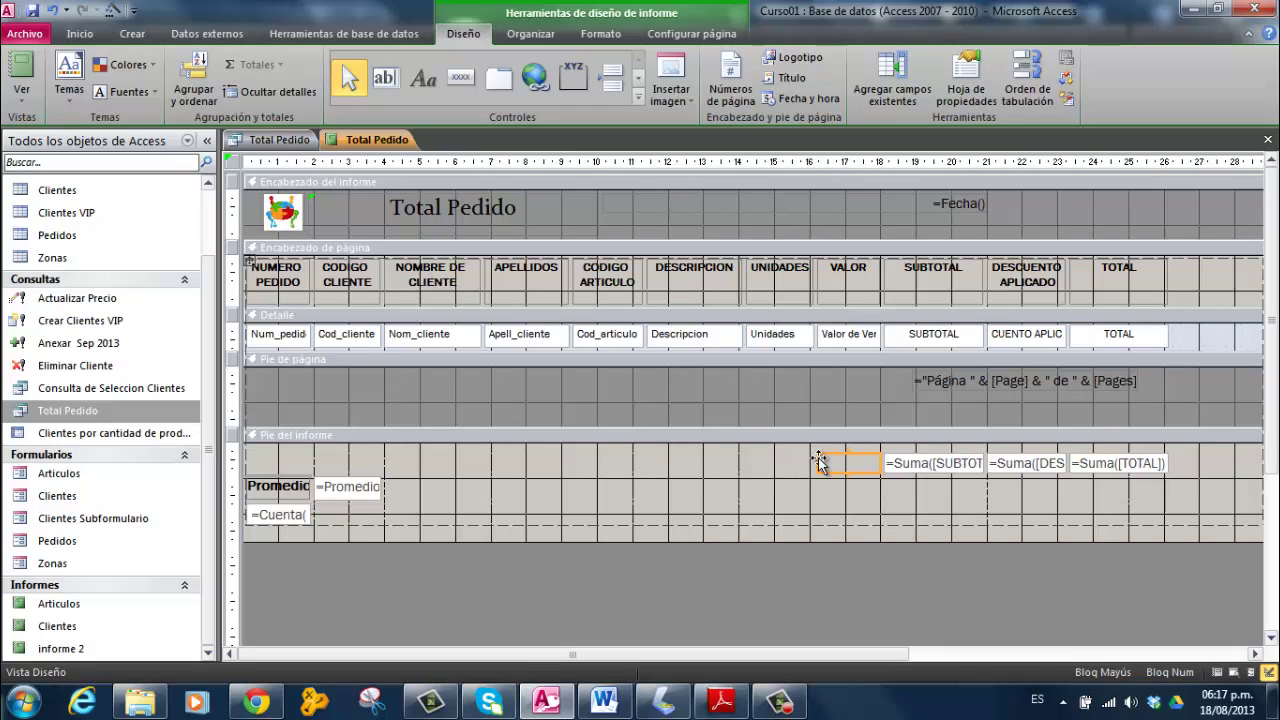
click(386, 77)
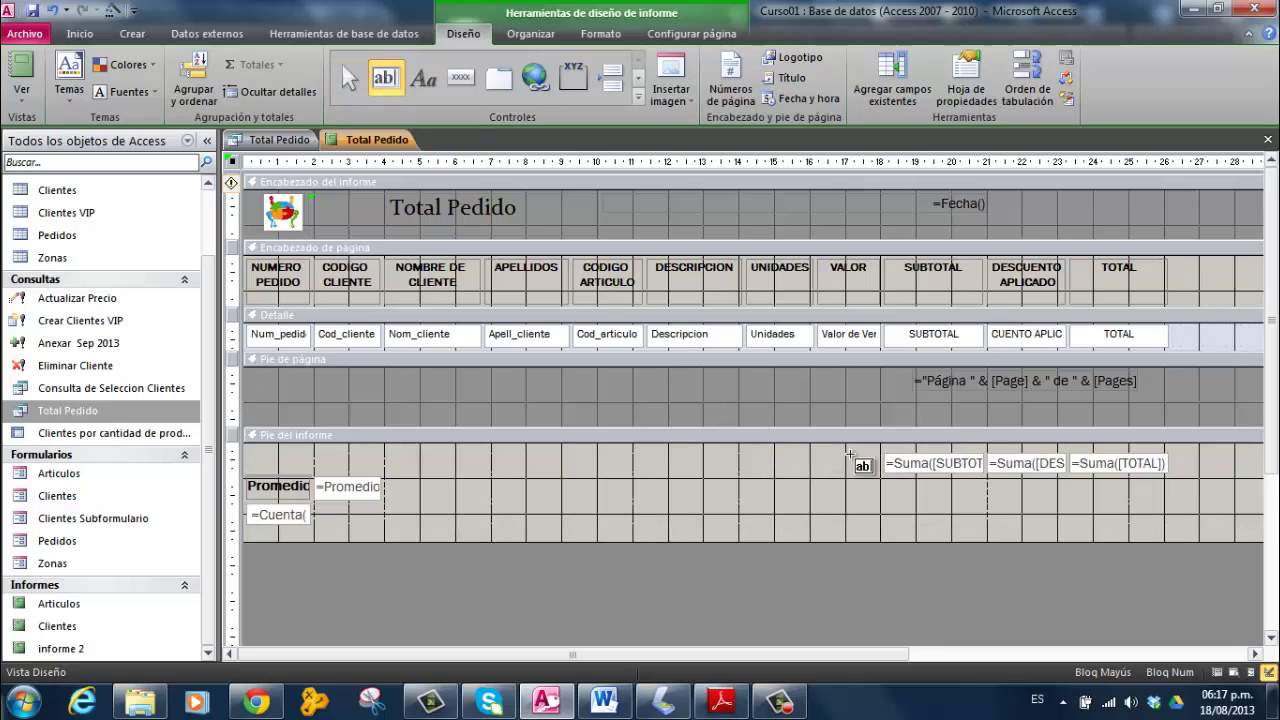
click(834, 460)
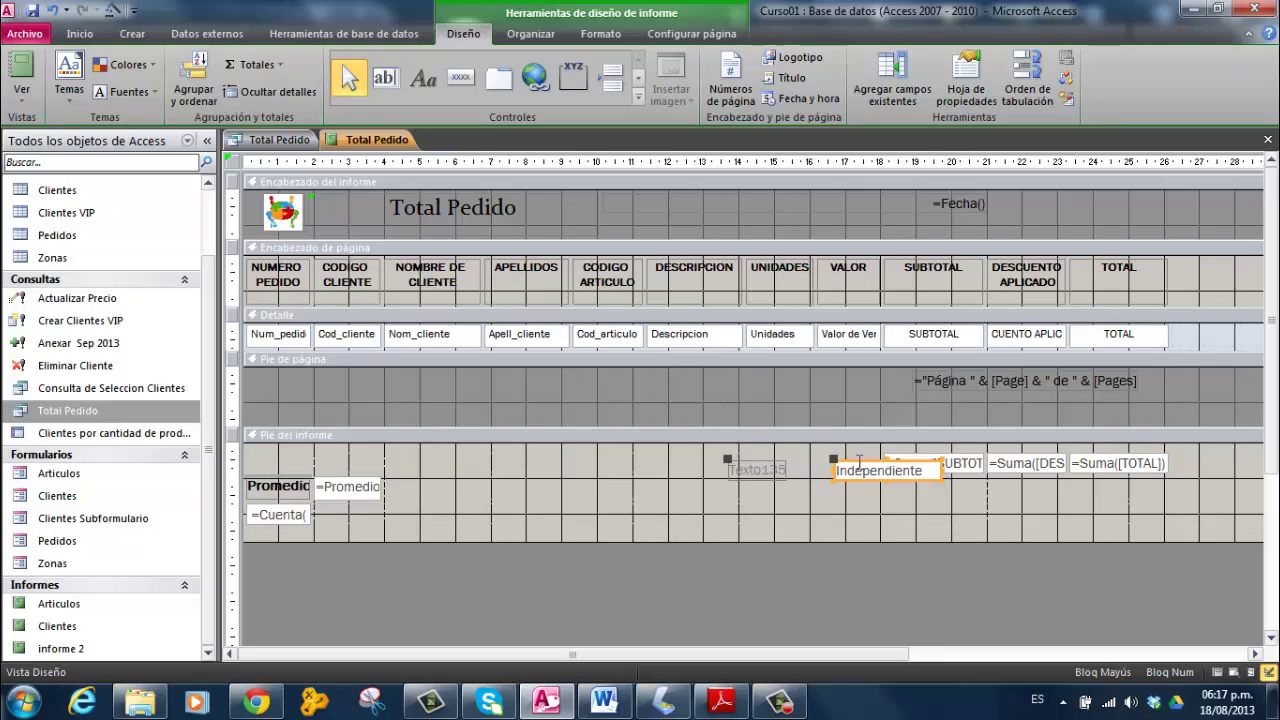
mouse_move(859, 462)
mouse_down()
mouse_move(722, 463)
mouse_move(834, 460)
mouse_up()
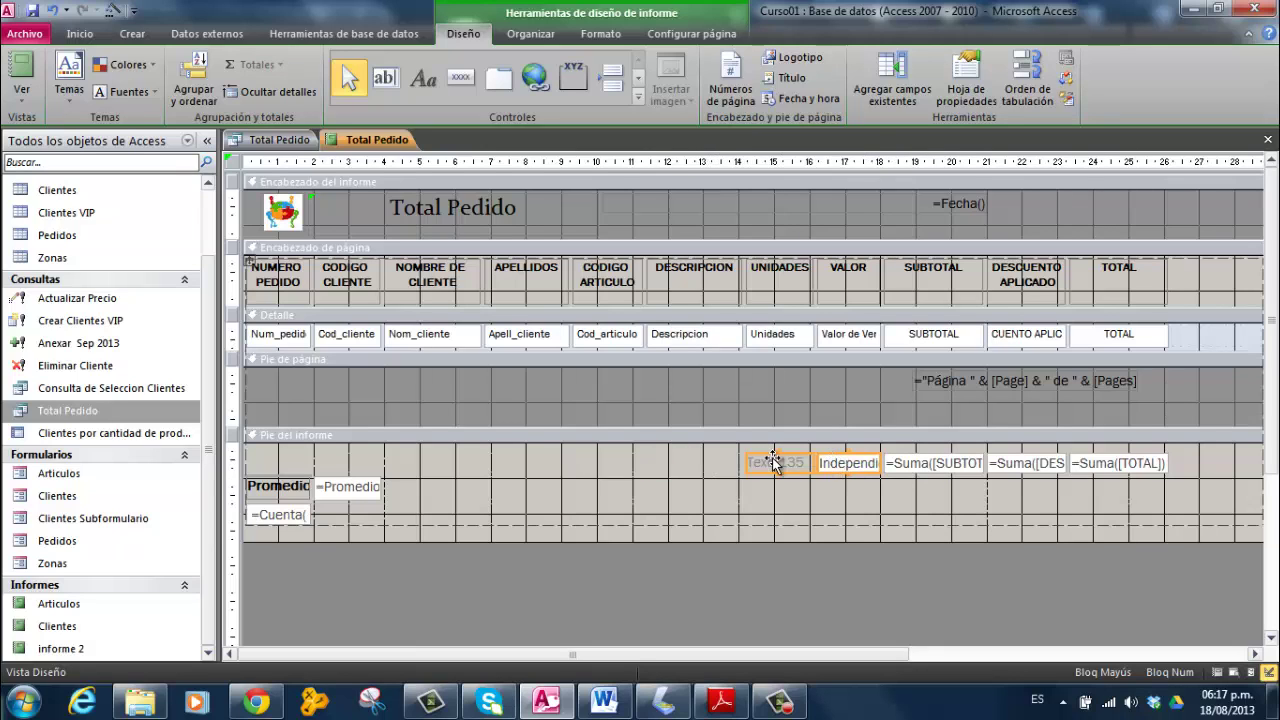
click(770, 463)
key(Delete)
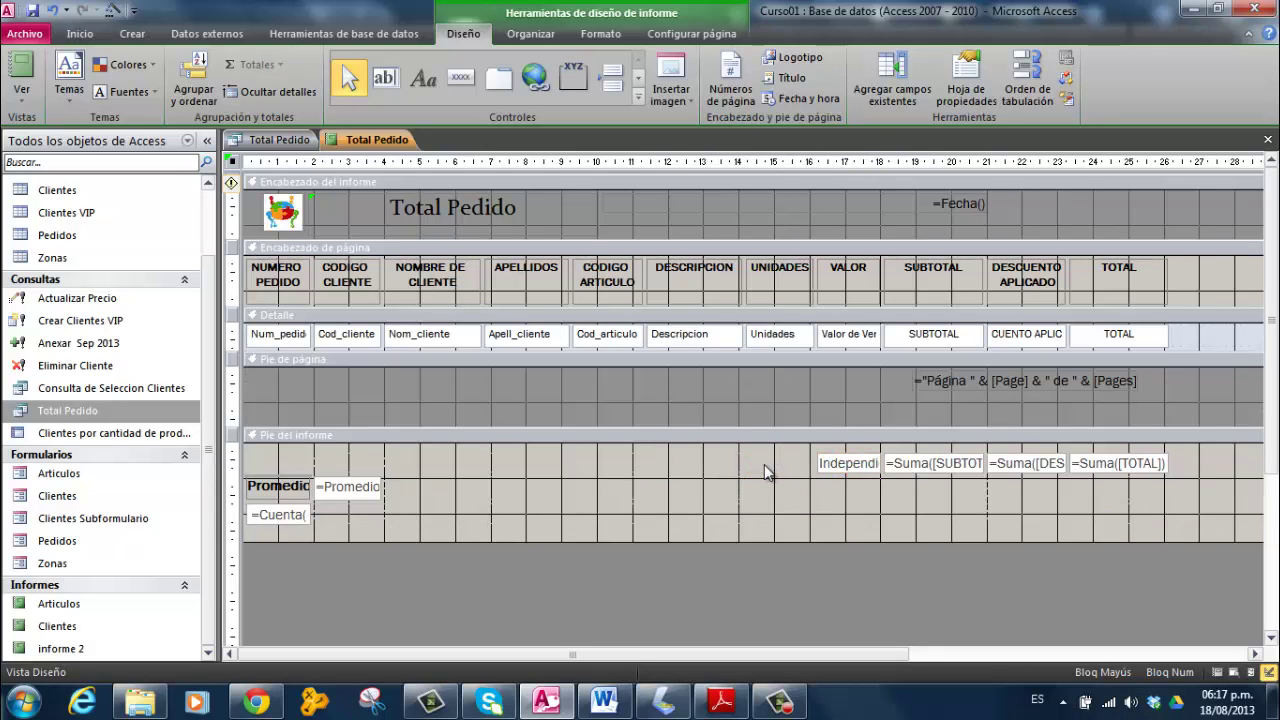
Step: Insert a text box in the footer cell beneath UNIDADES, beside the unbound VALOR text box
click(386, 78)
click(777, 458)
drag(783, 461, 743, 455)
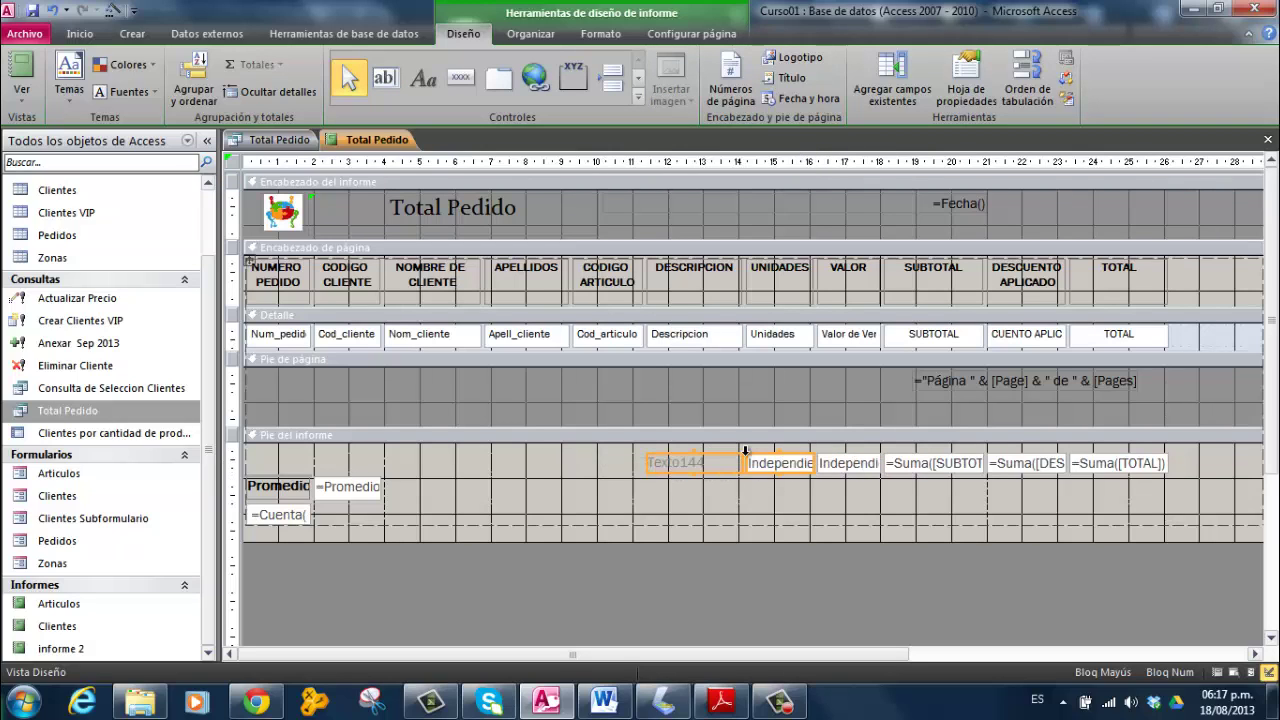
Step: Open the expression builder for the Origen del control of the text box beneath VALOR and start the expression with =Suma(
click(852, 462)
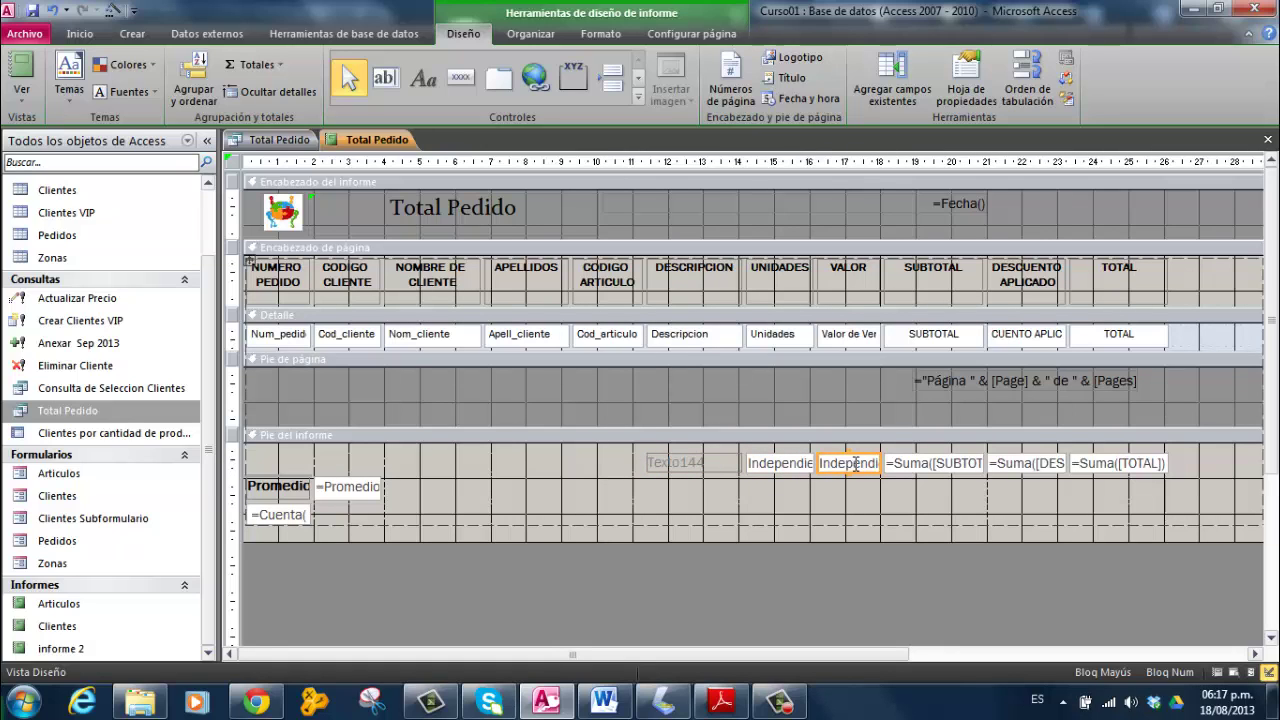
right_click(840, 452)
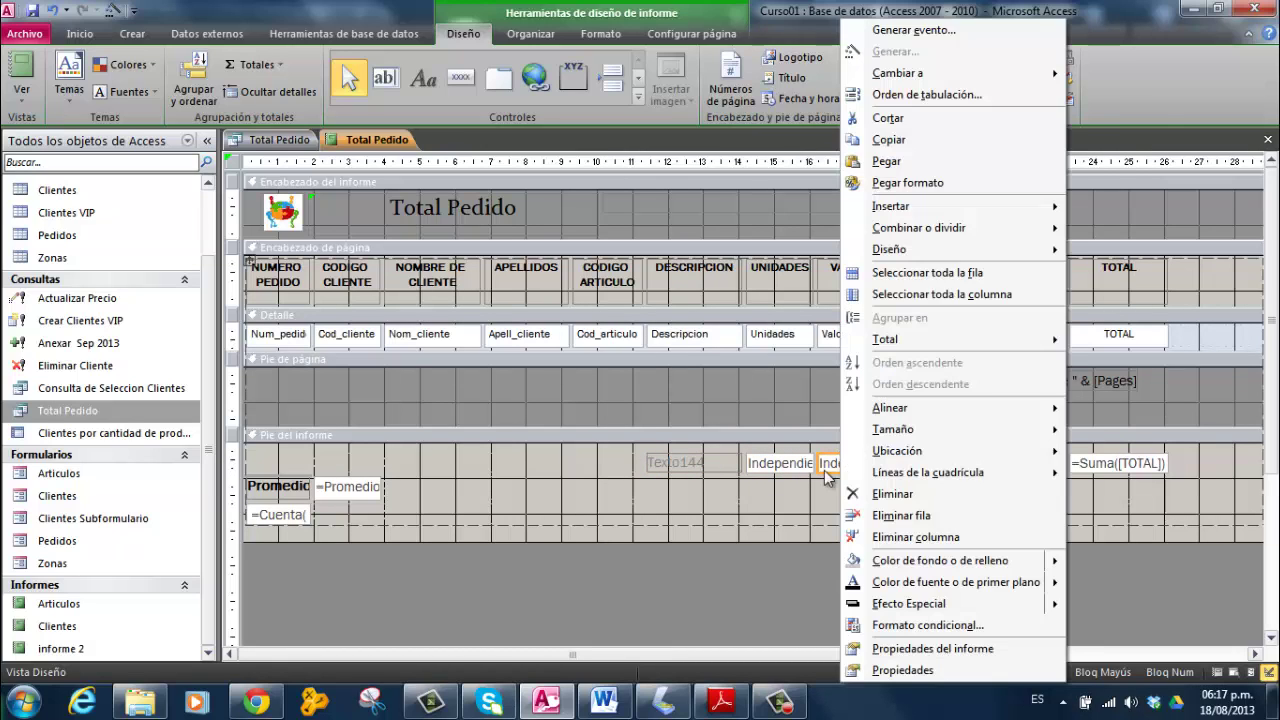
click(828, 471)
right_click(830, 471)
click(892, 669)
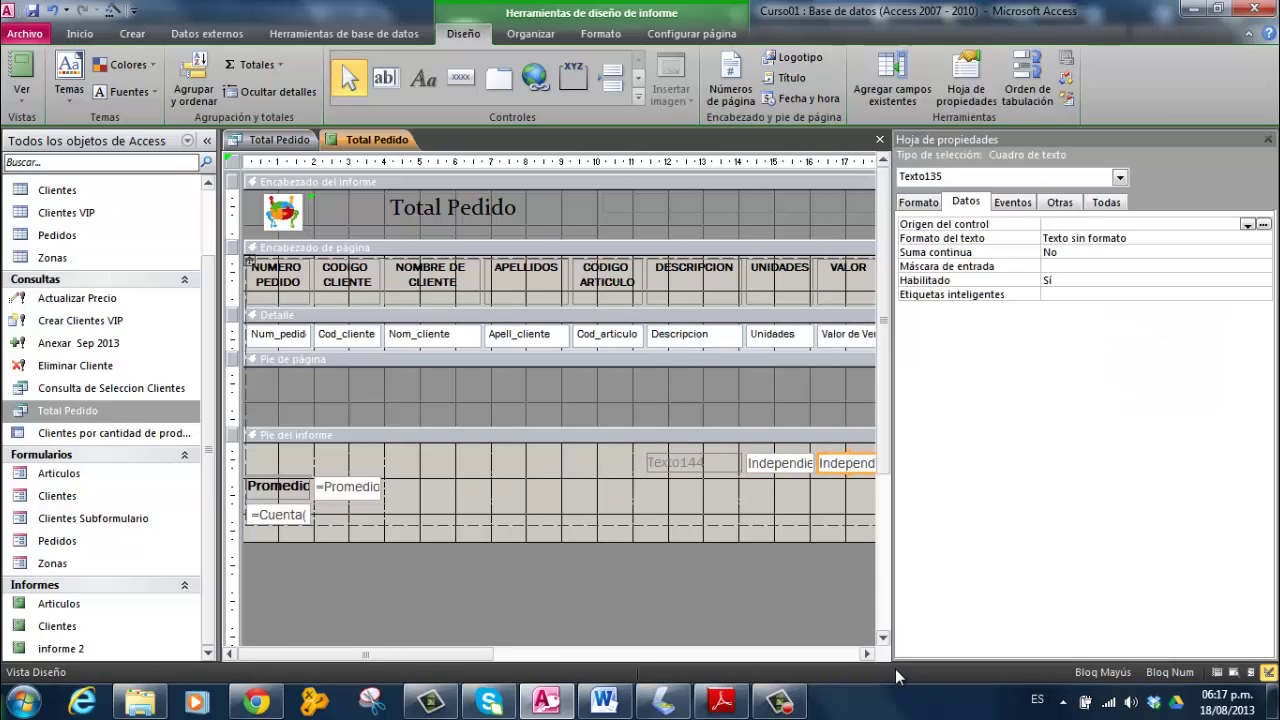
click(1263, 224)
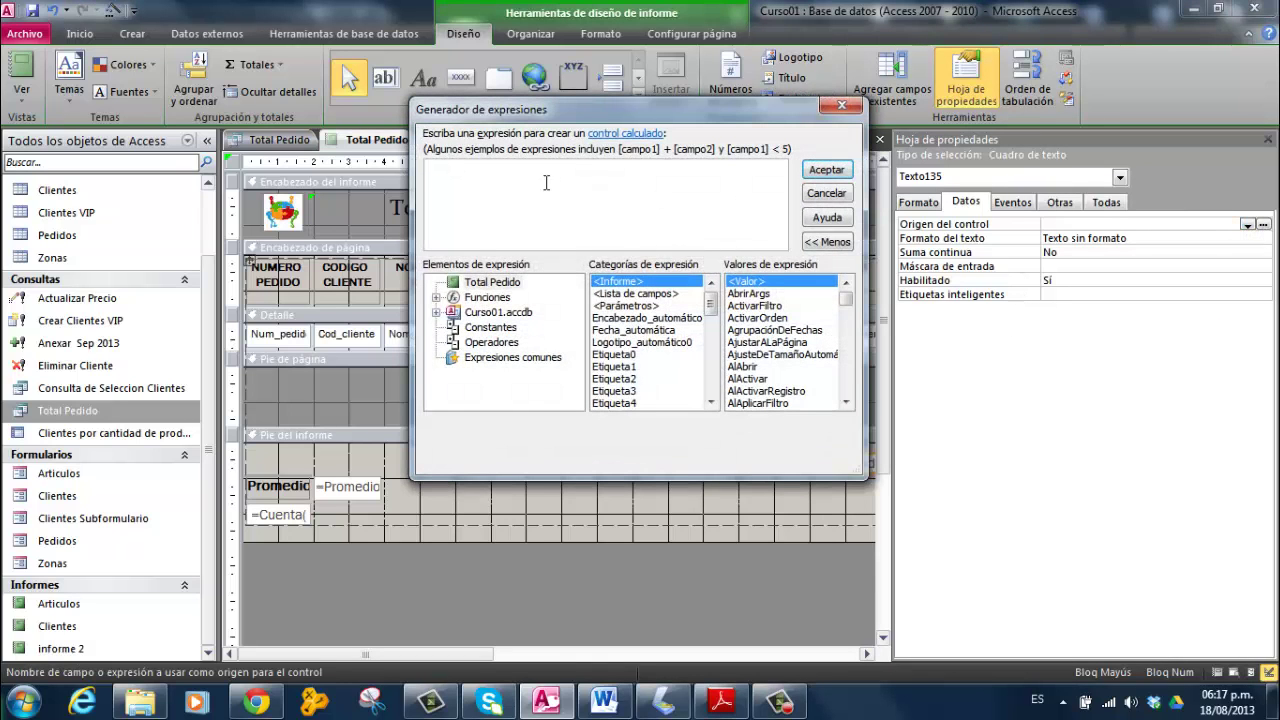
text(=SU)
click(478, 203)
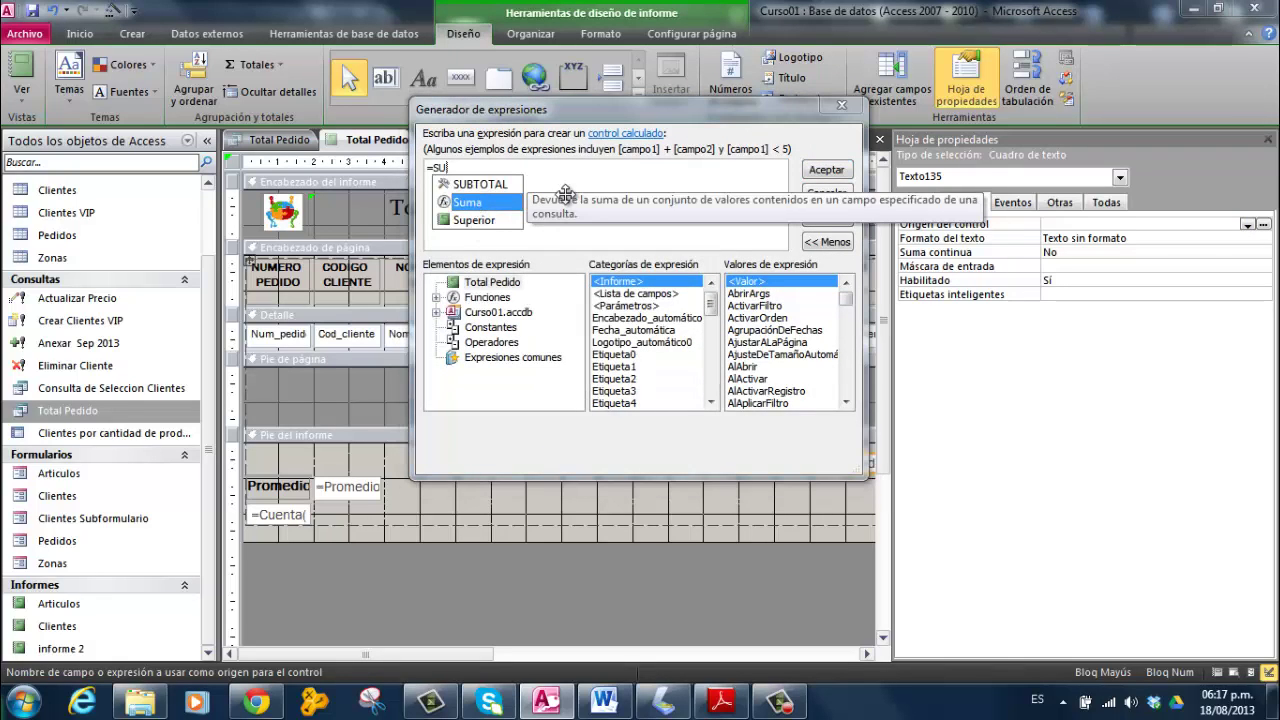
double_click(466, 202)
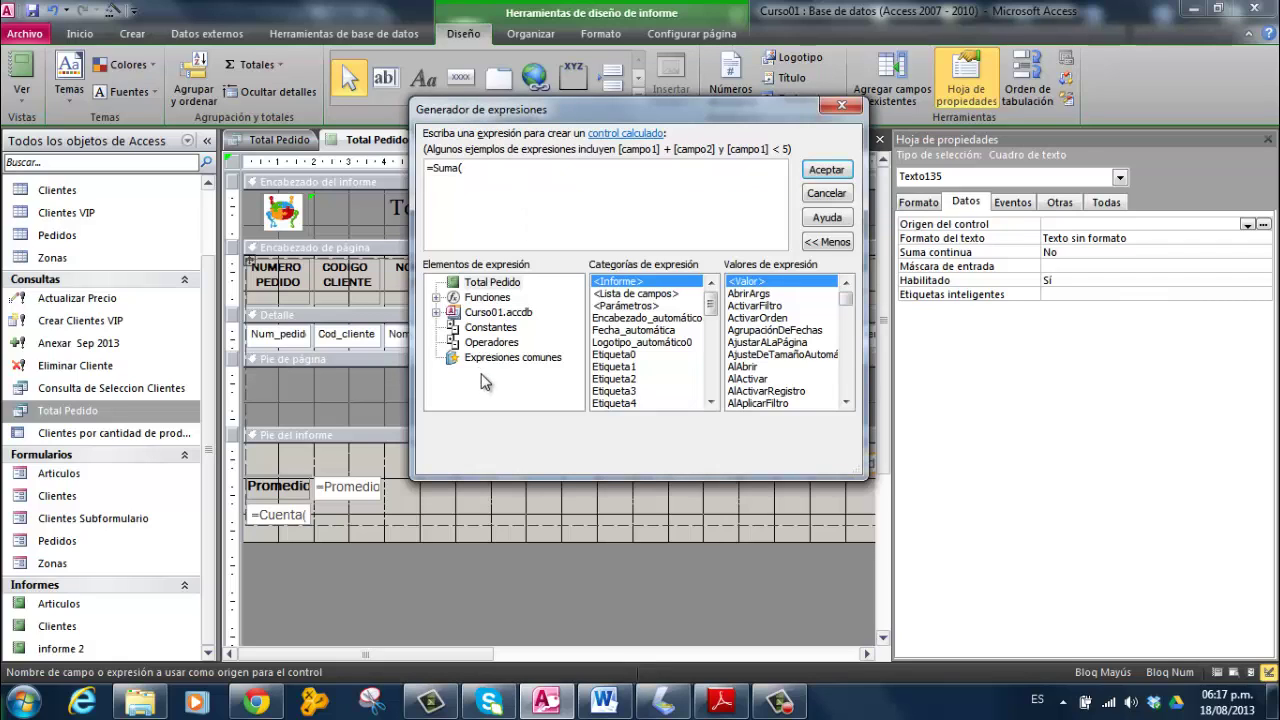
Step: Complete the expression beneath VALOR as =Suma([Valor de Venta]), taking the field from the Total Pedido query, and accept it
click(436, 312)
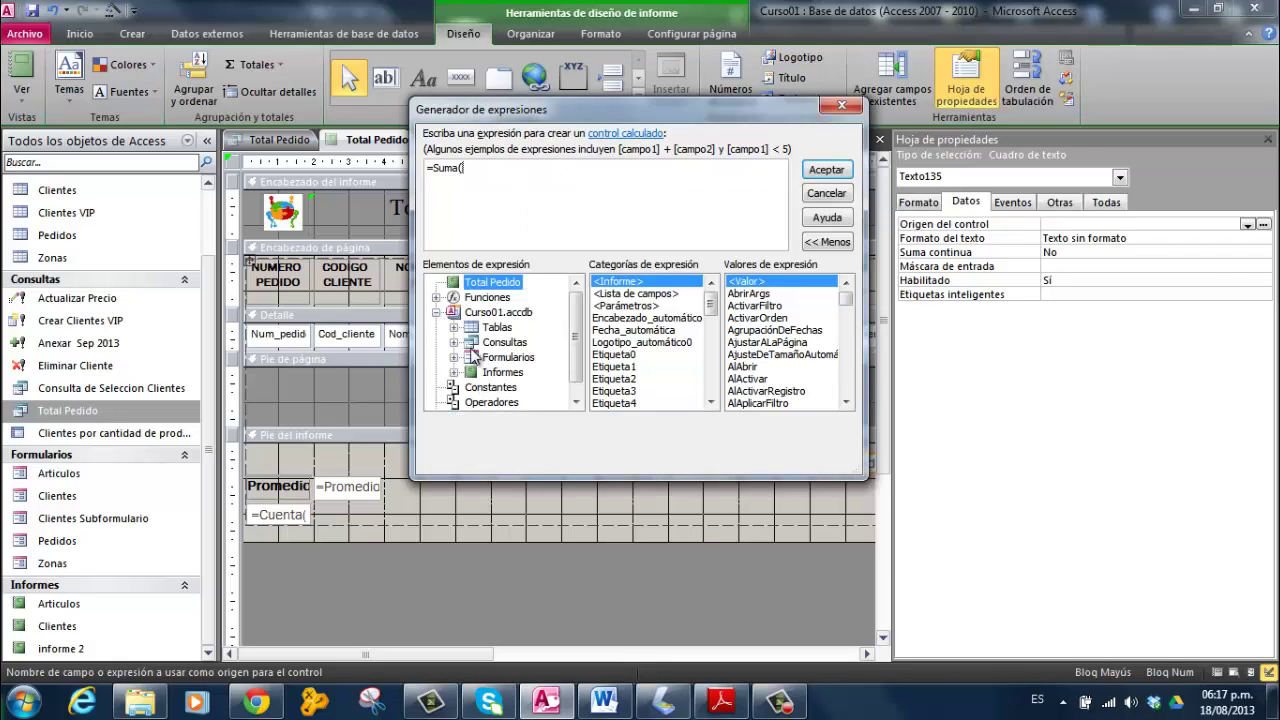
click(455, 342)
click(500, 374)
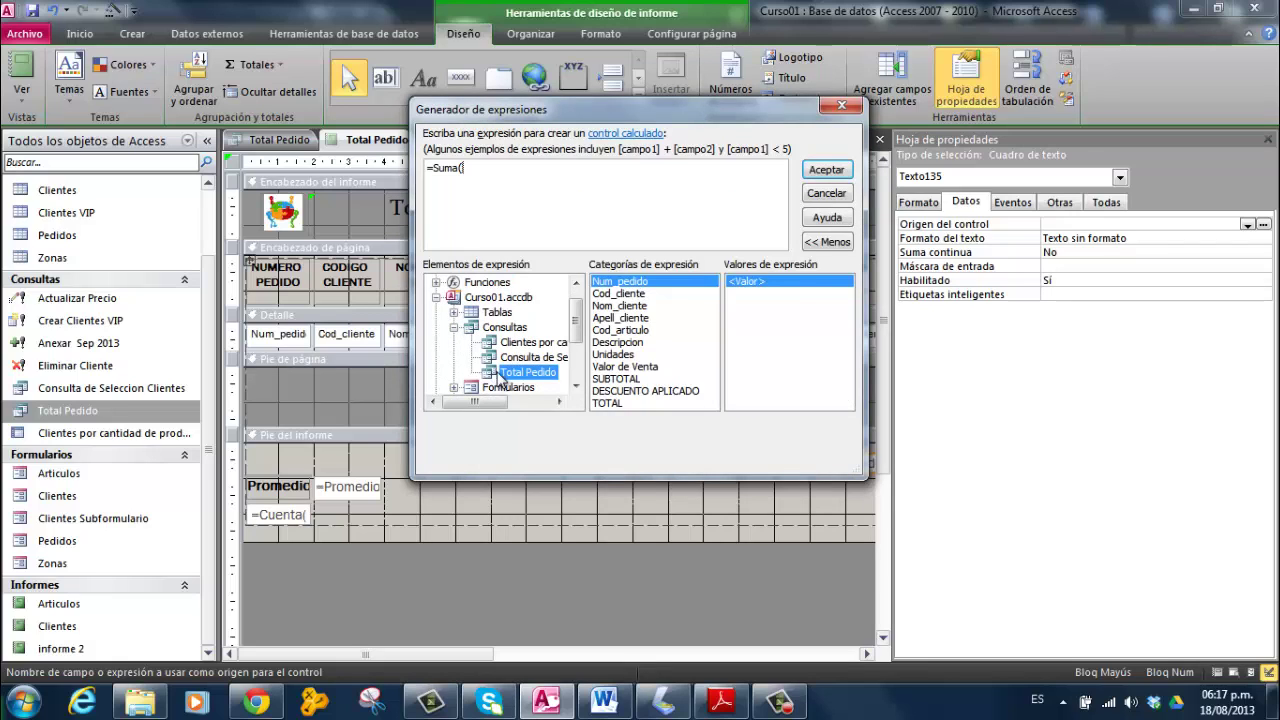
click(652, 367)
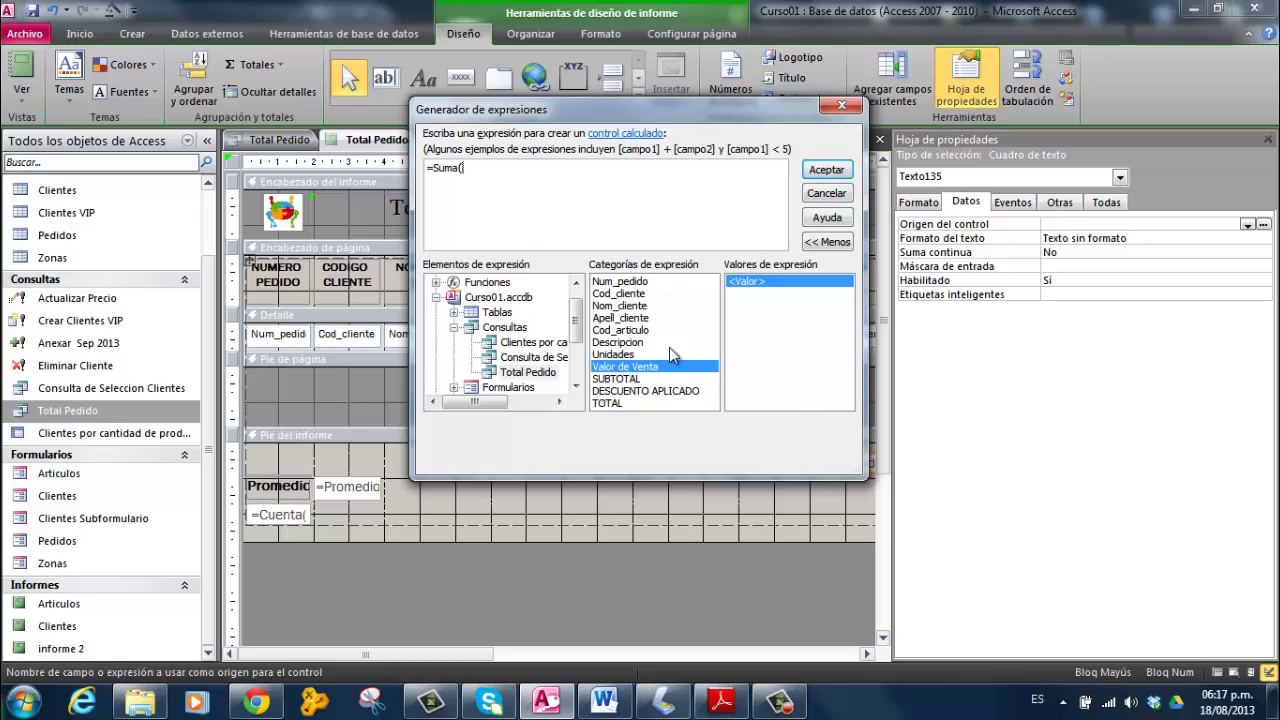
double_click(628, 369)
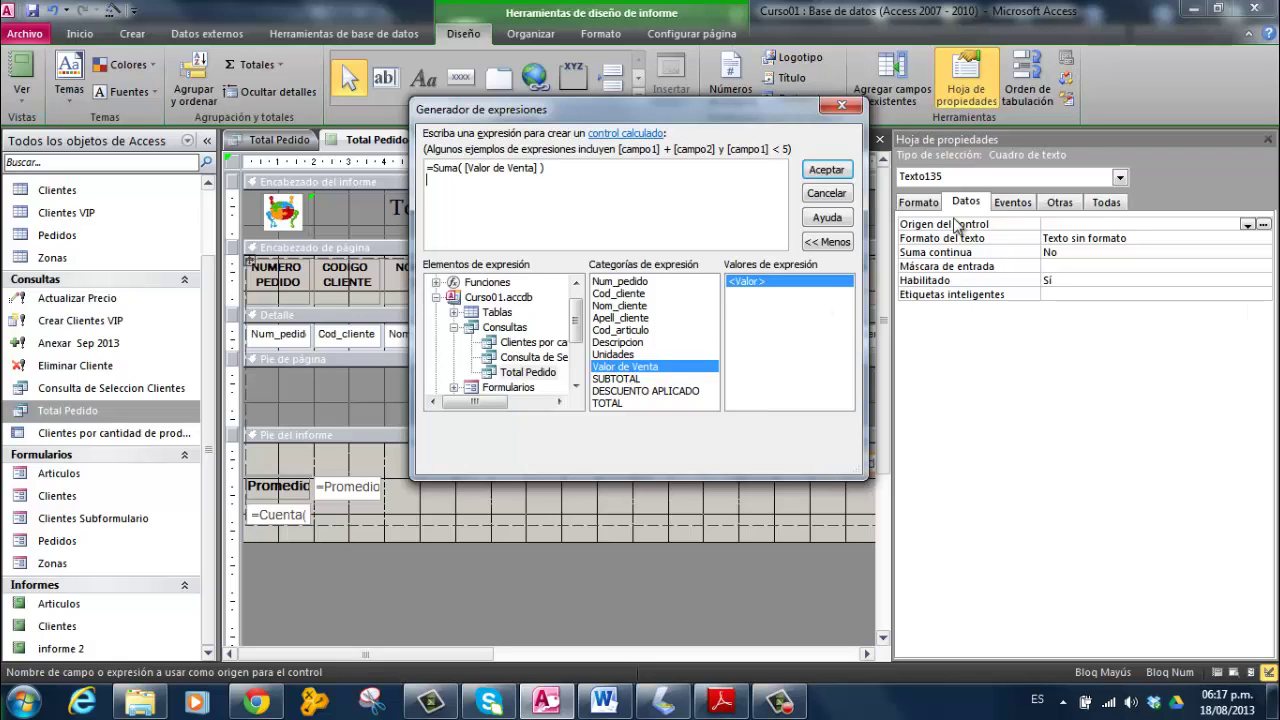
click(828, 170)
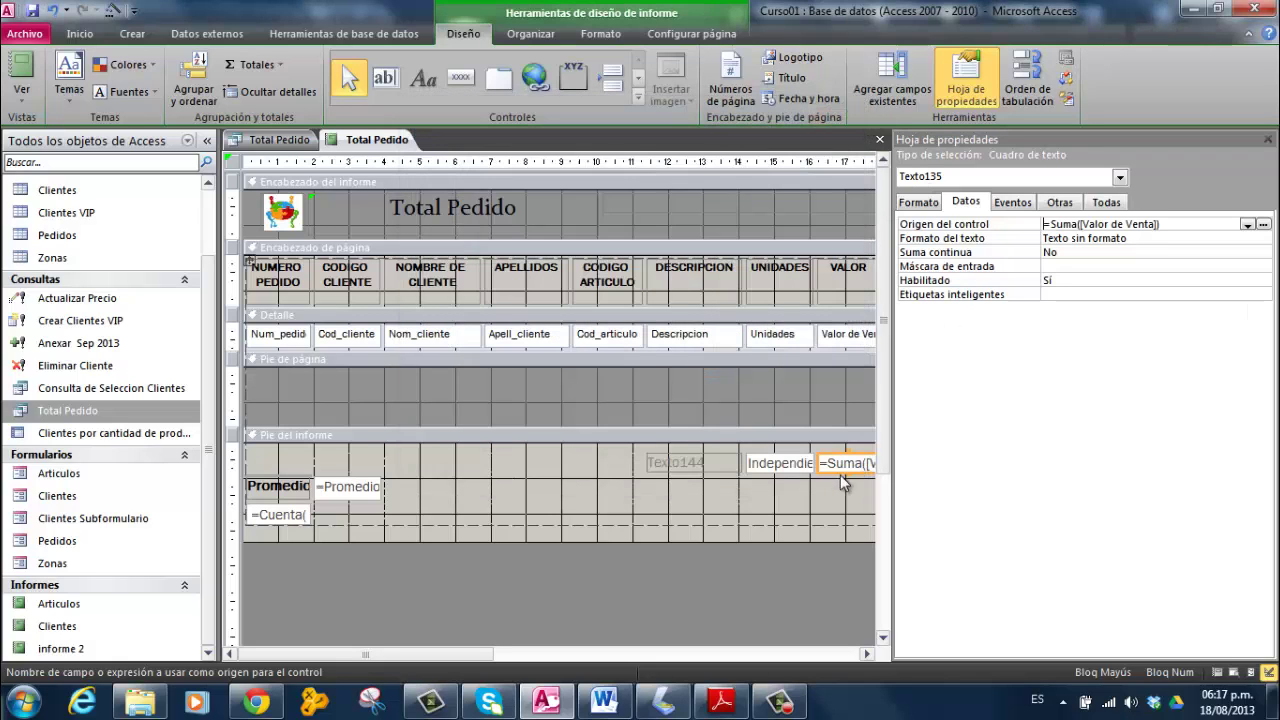
Step: Open the expression builder for the Origen del control of the text box beneath UNIDADES and start the expression with =Suma(
click(770, 461)
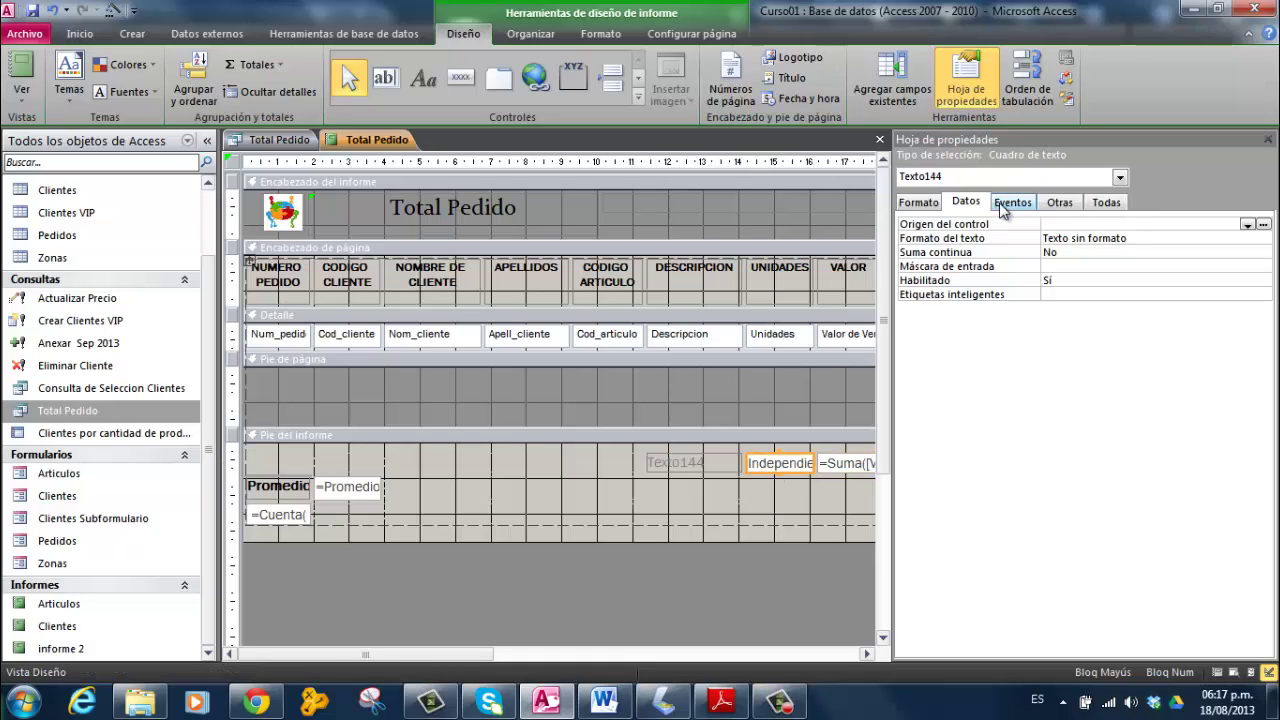
click(1264, 224)
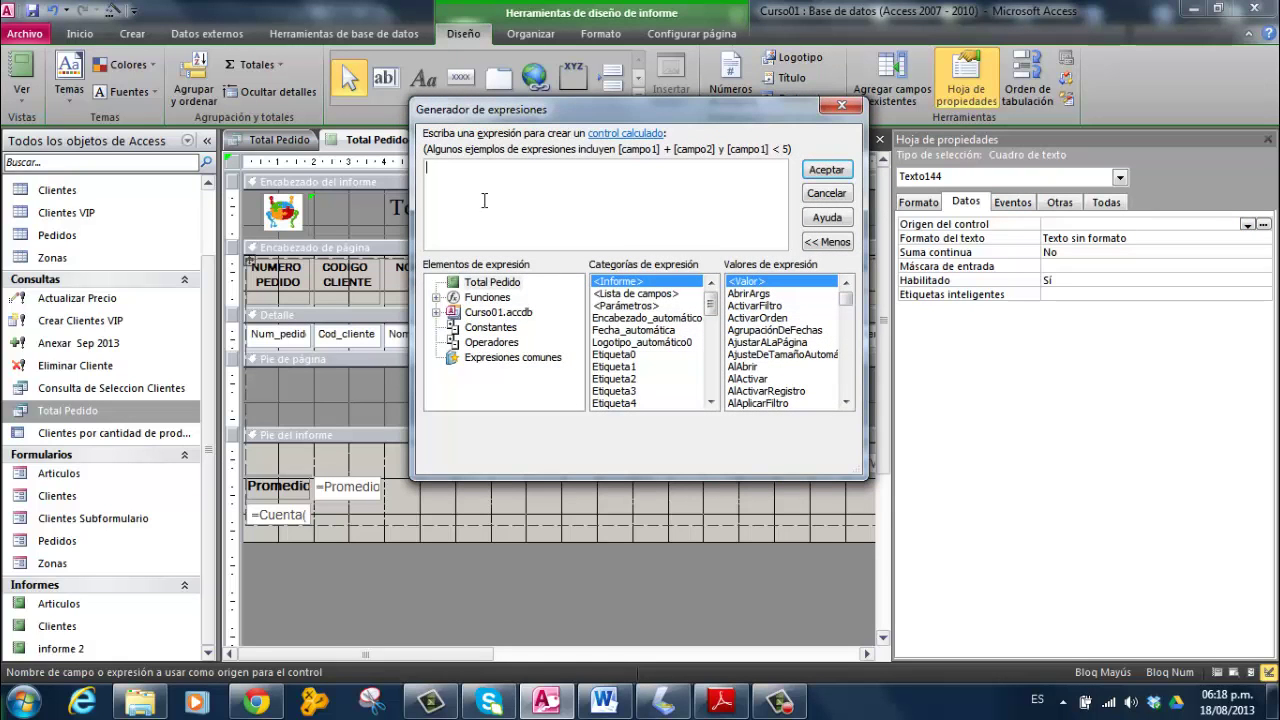
text(SU)
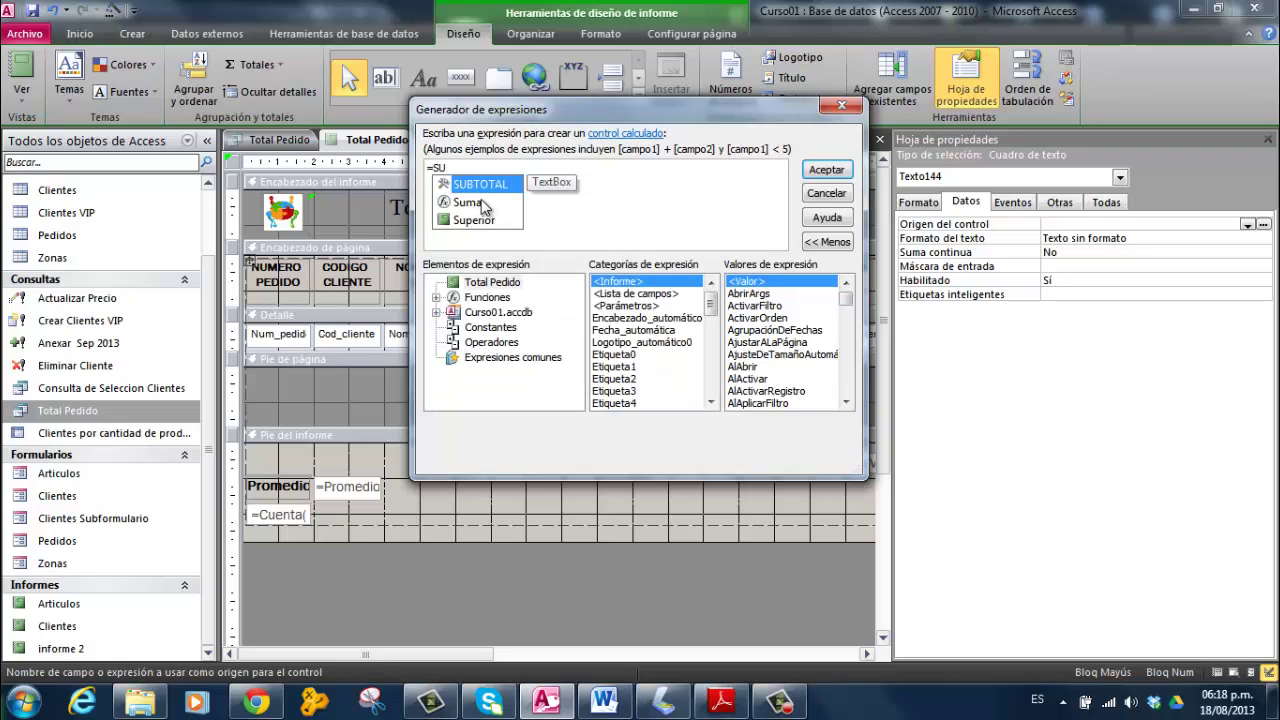
double_click(467, 203)
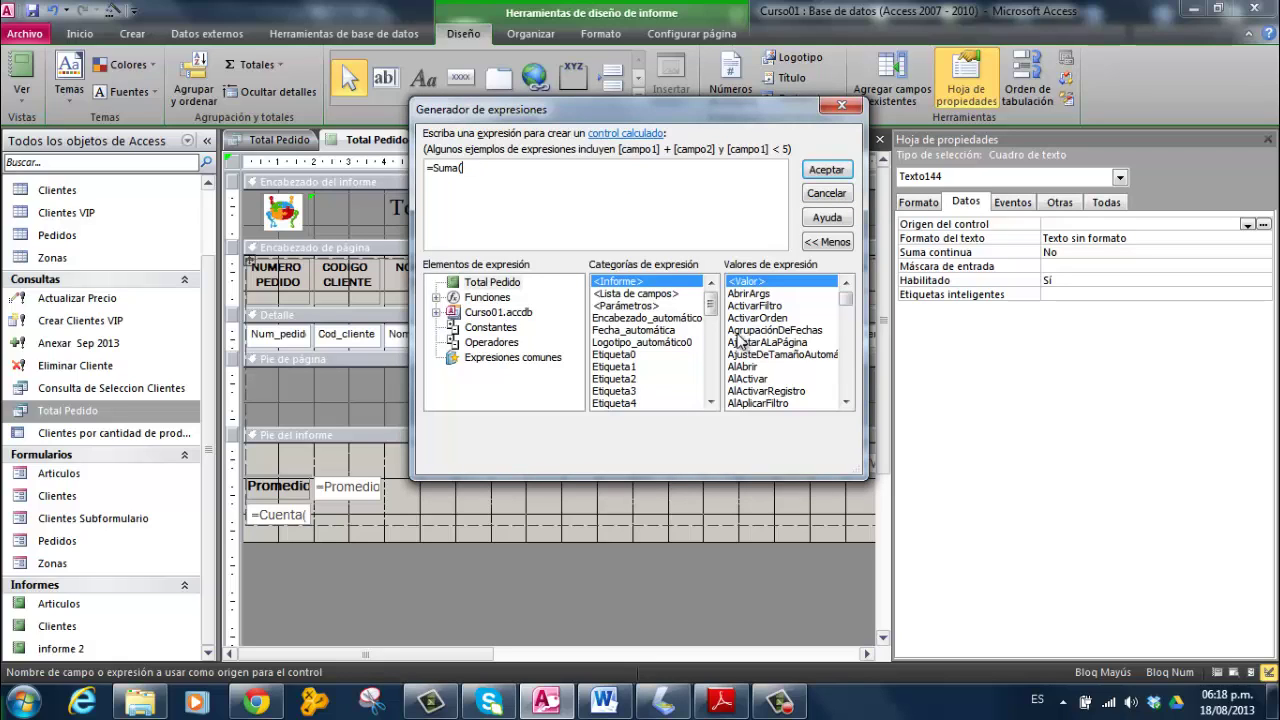
Step: Complete the expression as =Suma([Unidades]) with the field from the Total Pedido query, accept it and close the property sheet
click(436, 312)
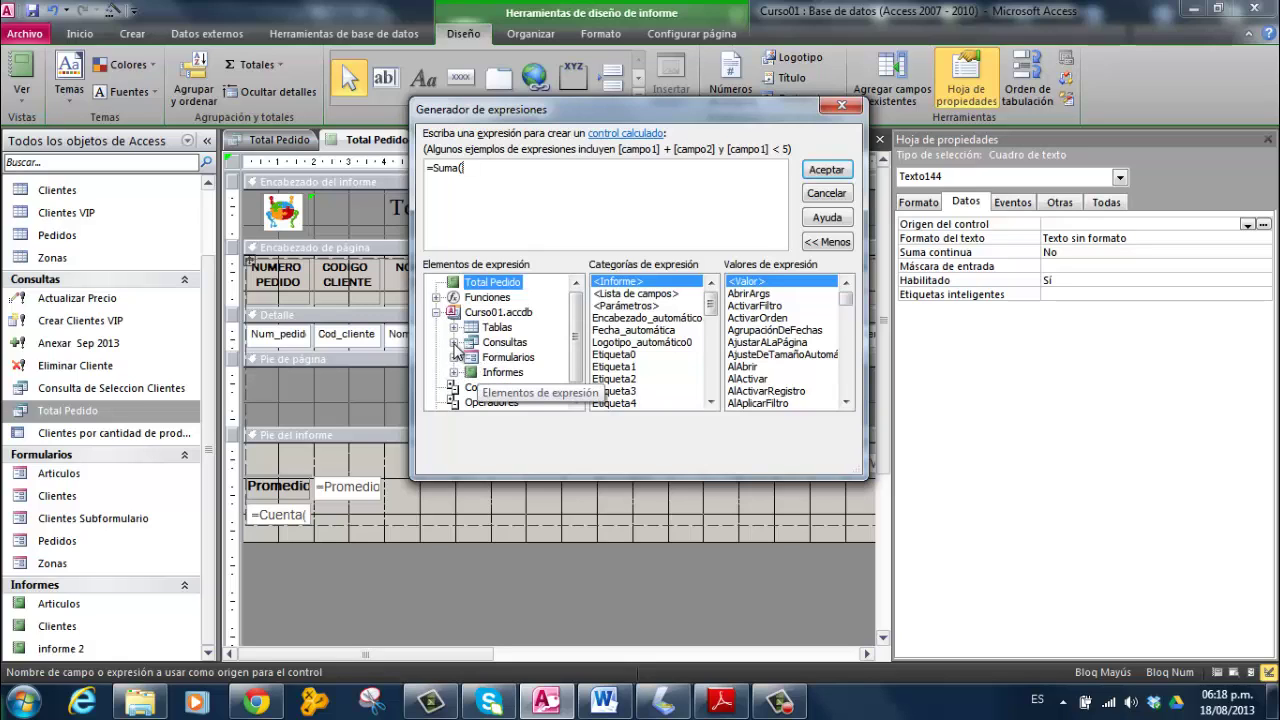
click(453, 342)
click(528, 386)
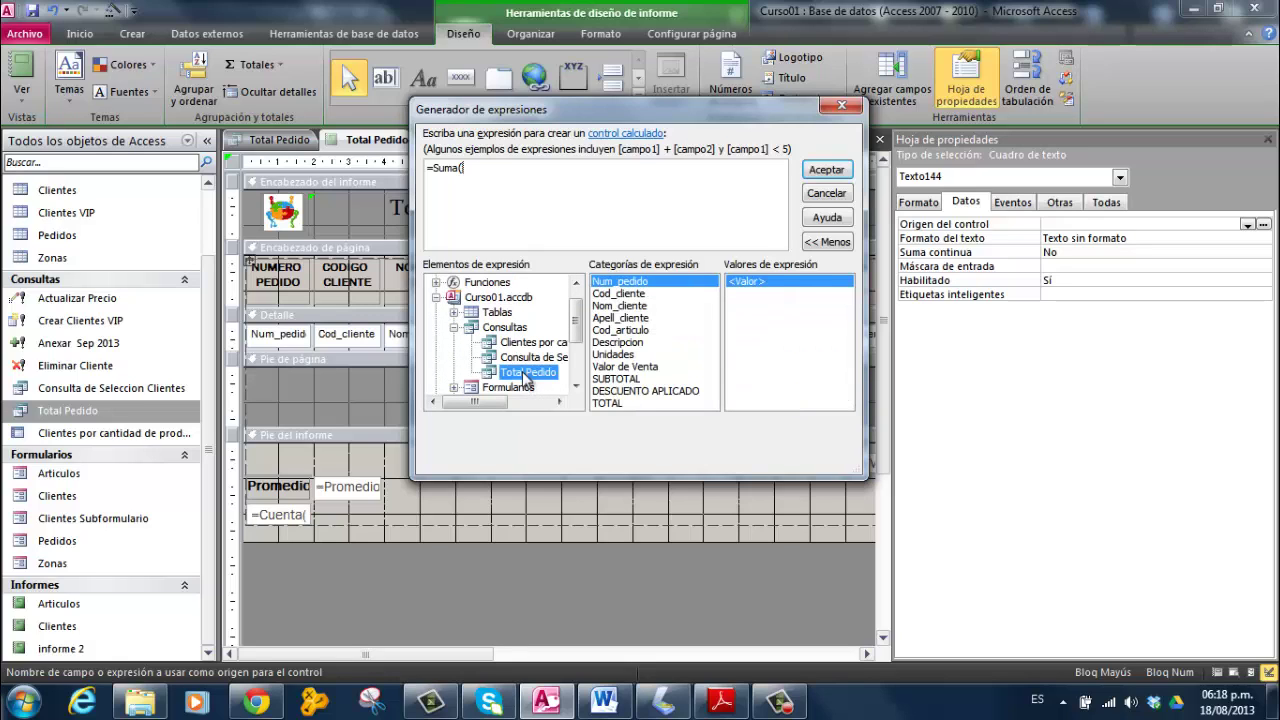
click(610, 355)
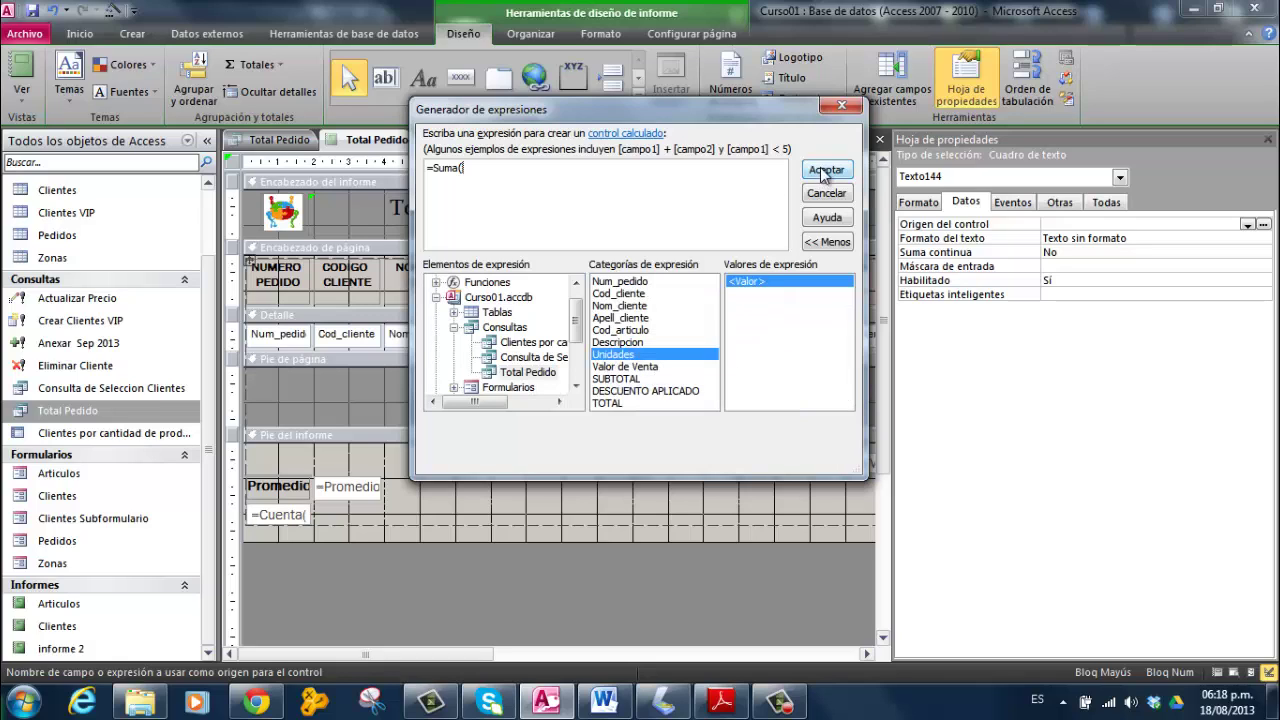
double_click(626, 355)
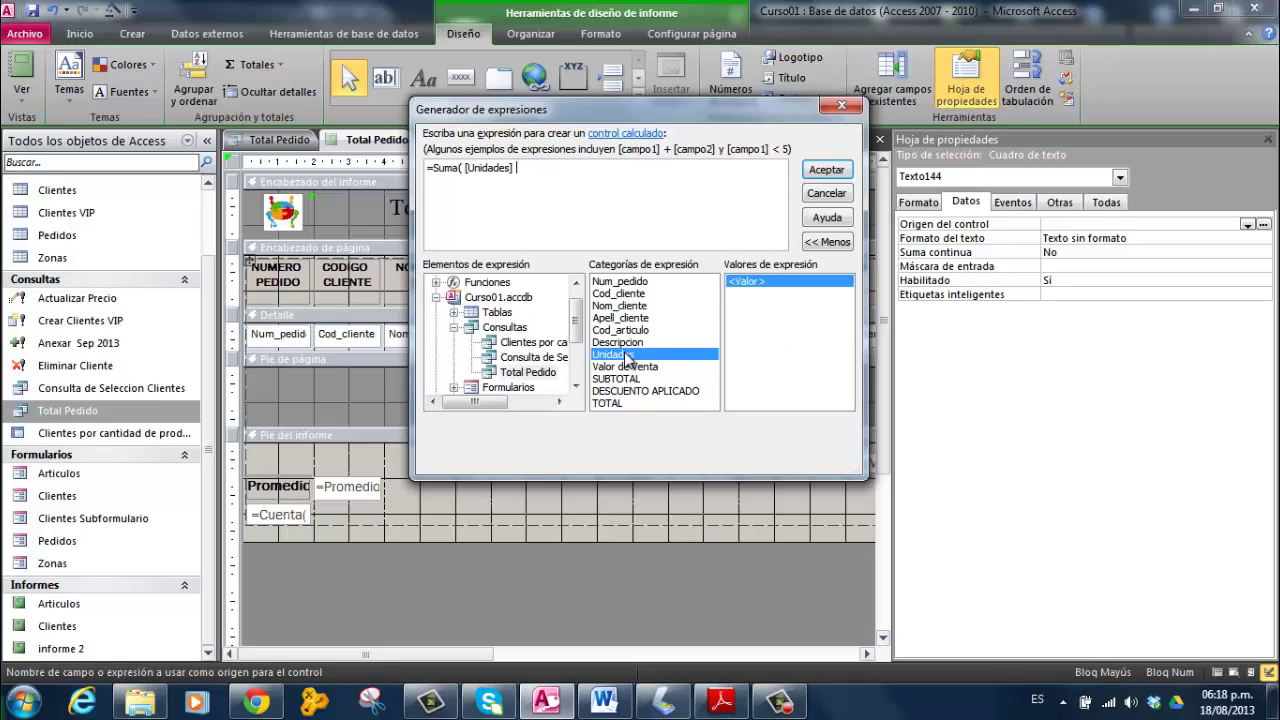
text(=)
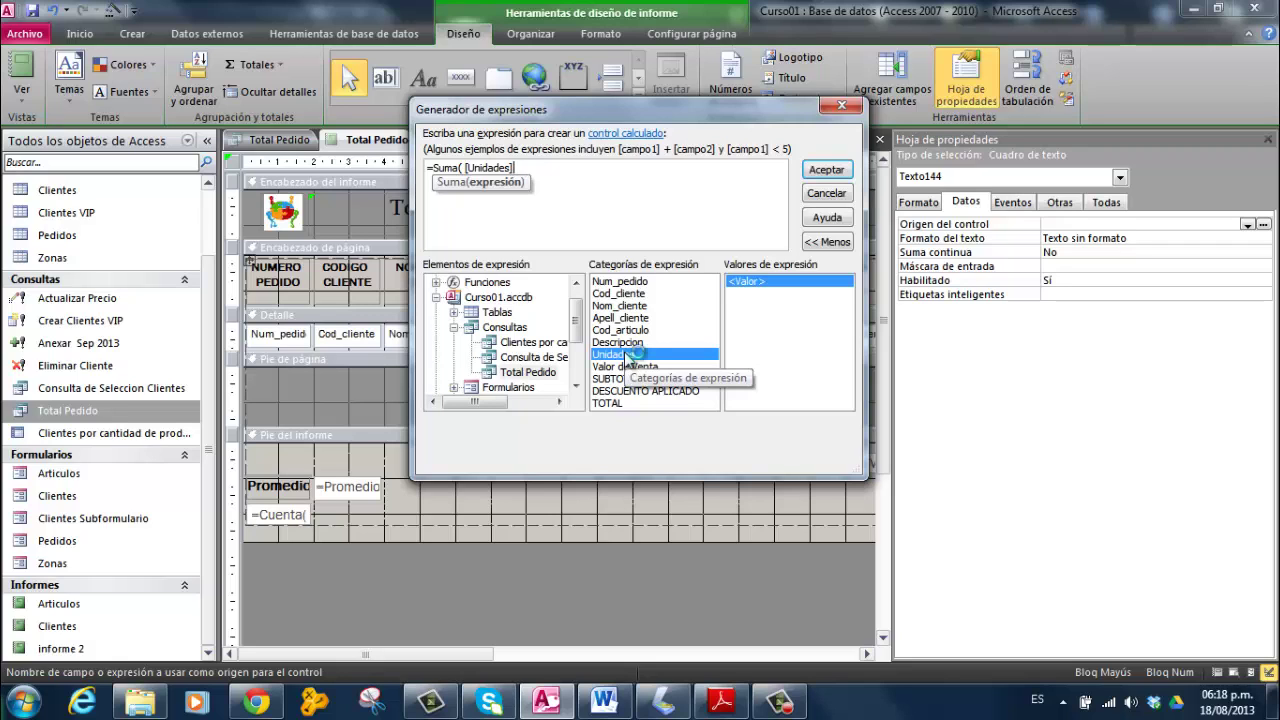
text())
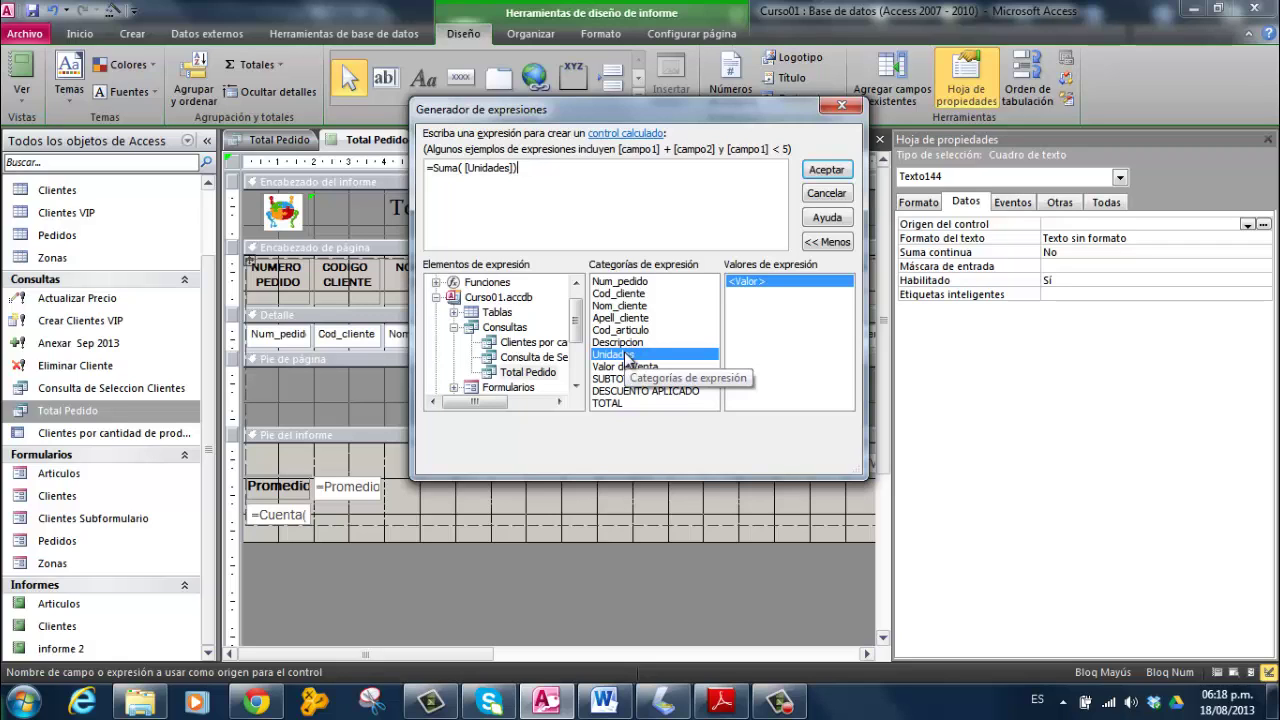
click(827, 171)
click(1268, 139)
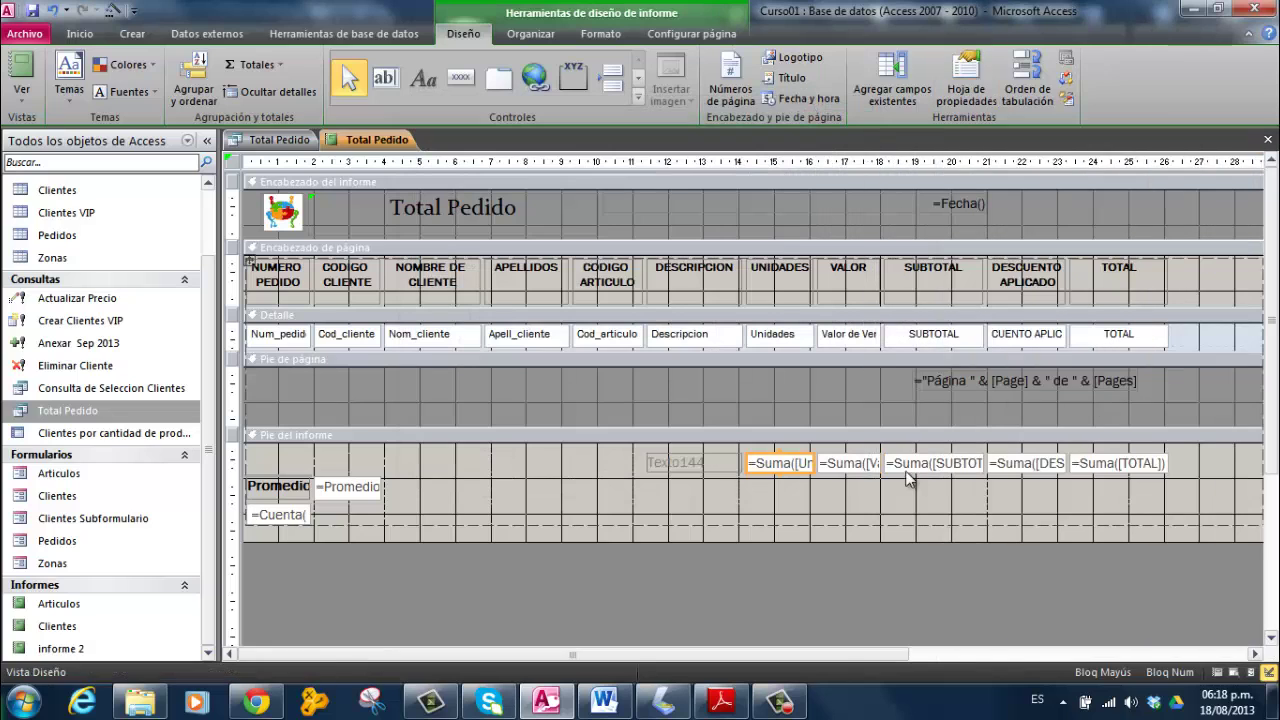
Step: Change the text of the footer label beneath DESCRIPCION to TOTALES
click(710, 463)
click(706, 463)
drag(706, 463, 622, 461)
text(TOTALES)
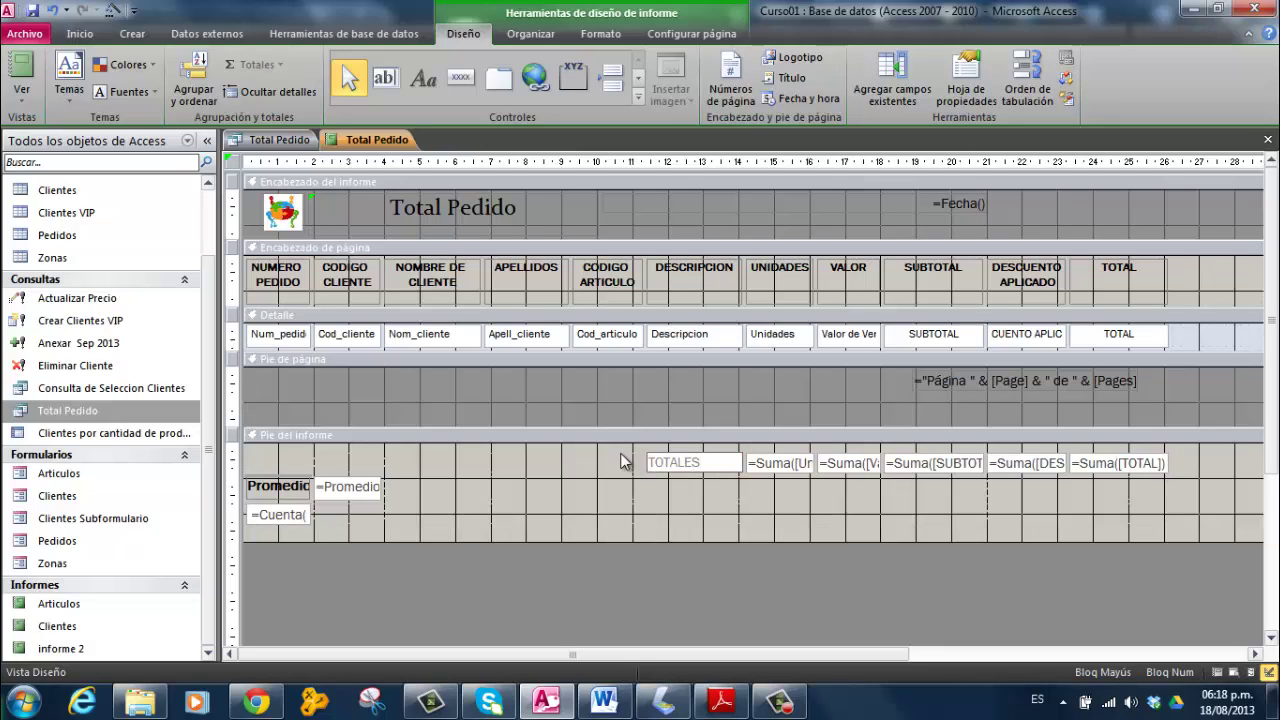
click(651, 488)
Step: Format the TOTALES label in the report footer with black, bold text
click(690, 460)
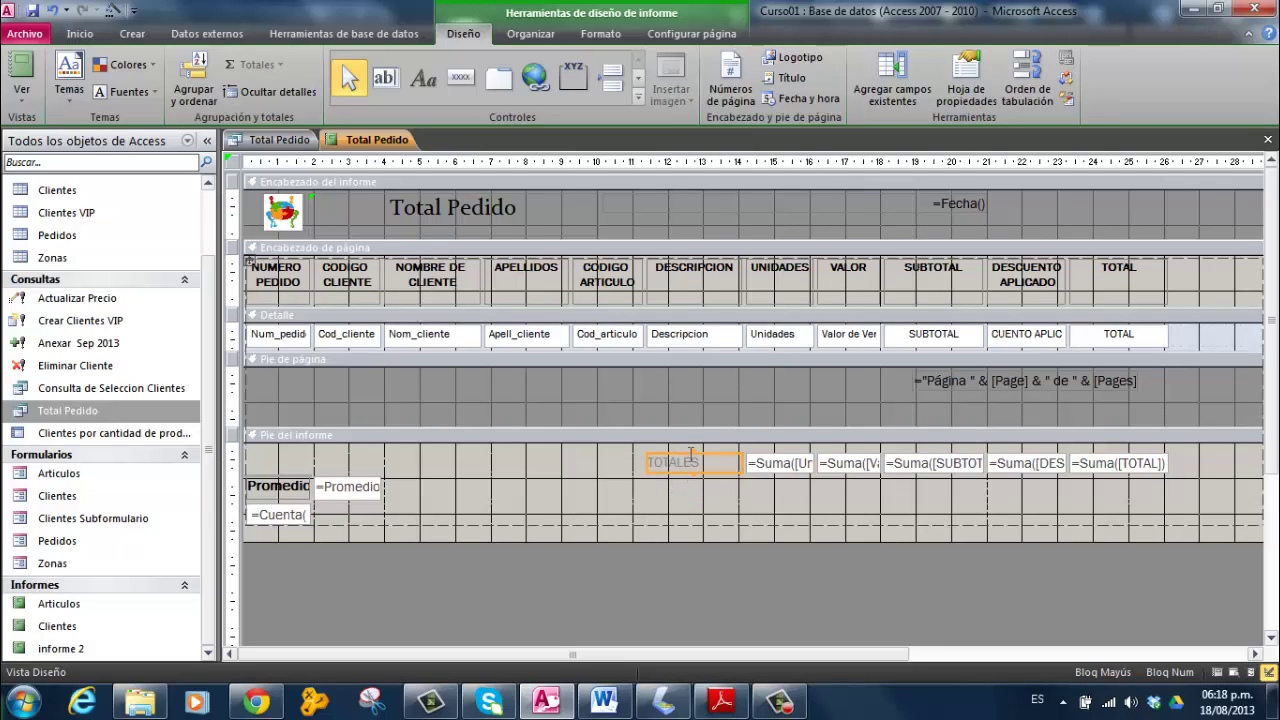
click(604, 36)
click(207, 93)
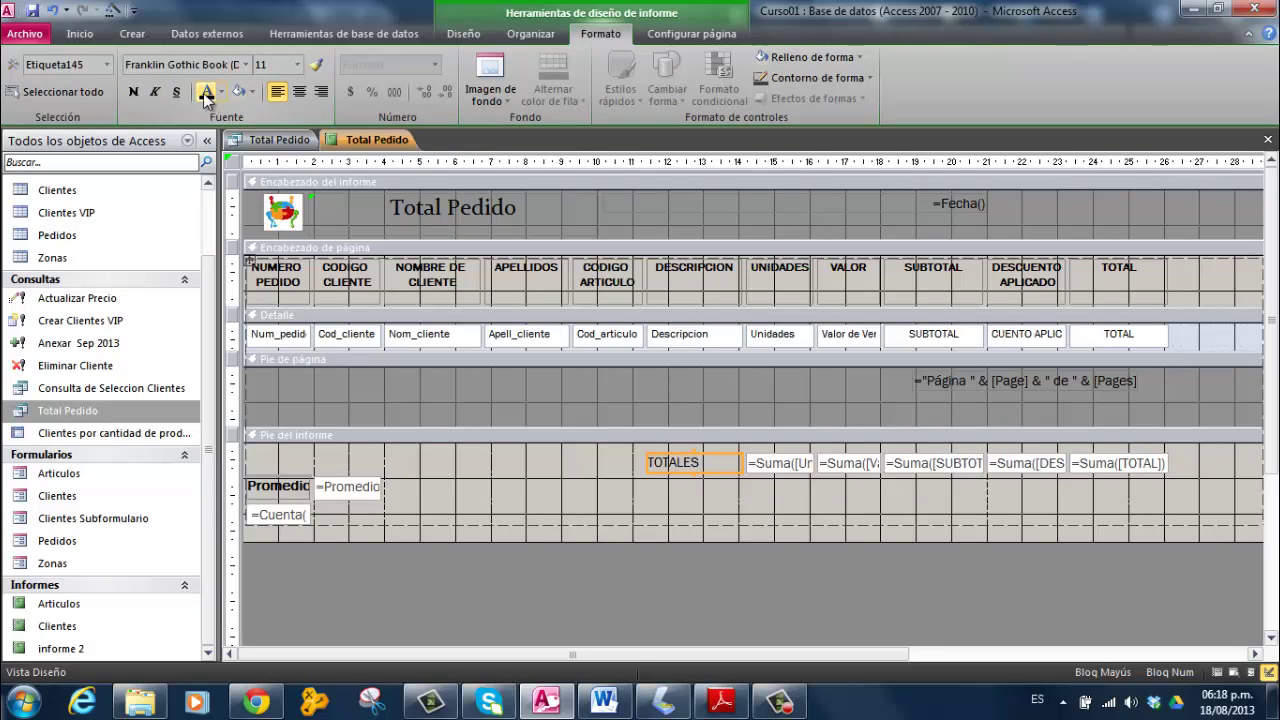
click(133, 92)
Step: Select the five sum text boxes beside TOTALES in the footer and set their Formato property to Moneda
click(786, 466)
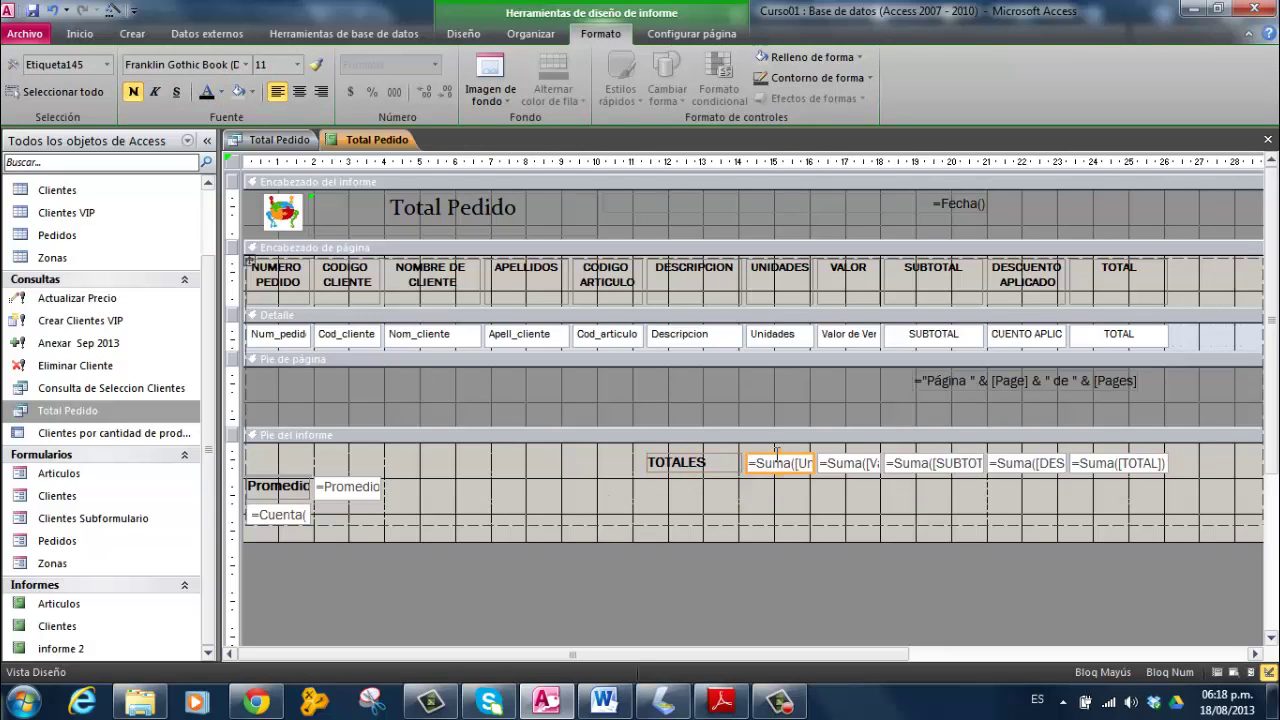
shift+click(852, 463)
shift+click(940, 463)
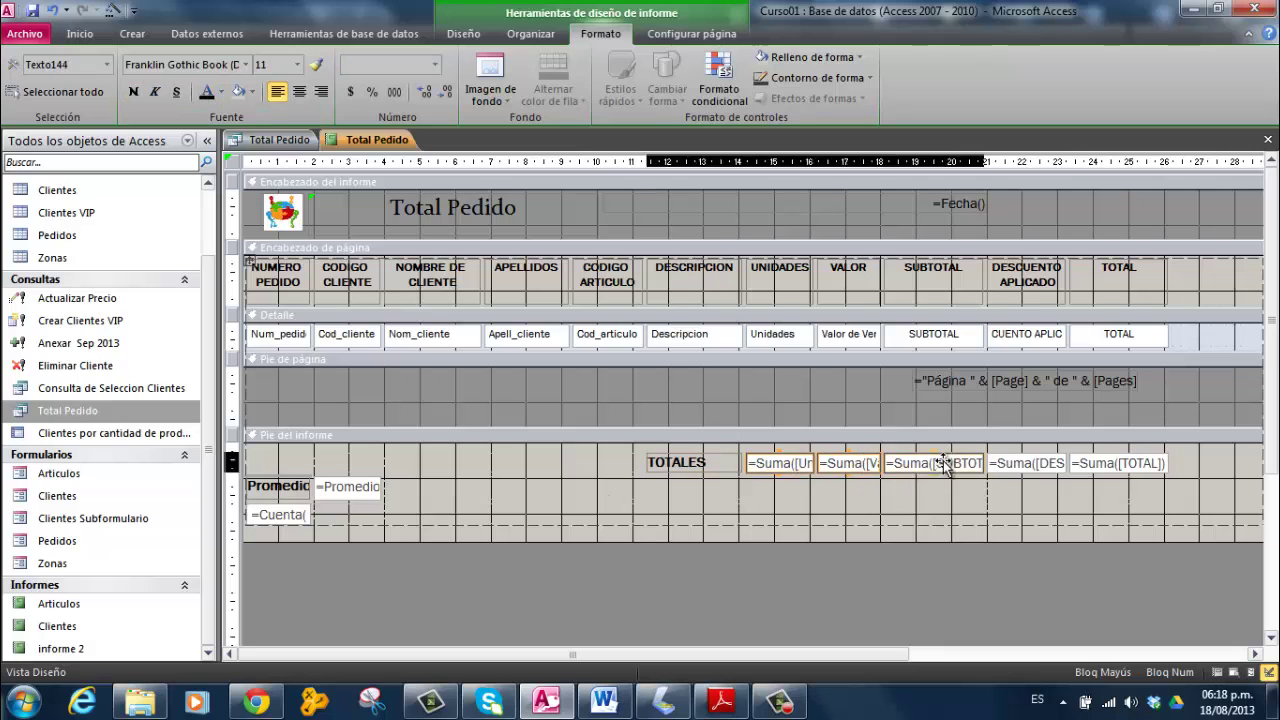
shift+click(1010, 466)
shift+click(1100, 463)
right_click(1101, 463)
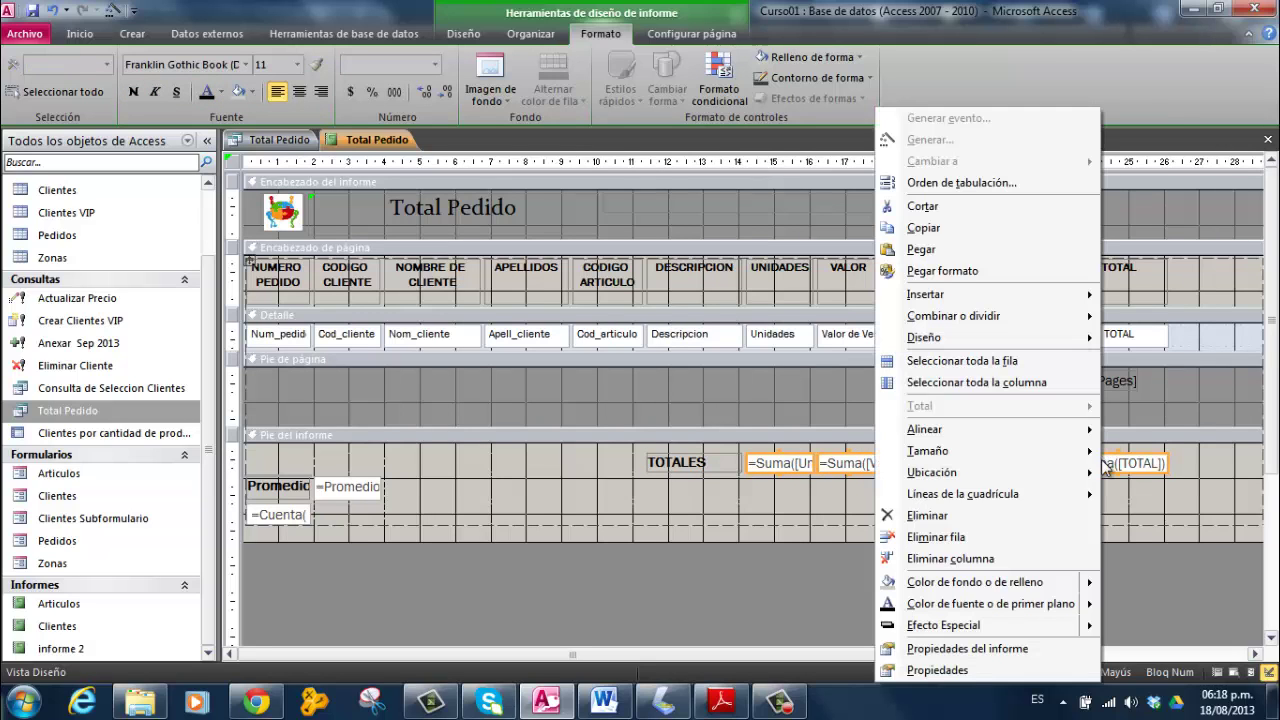
click(937, 670)
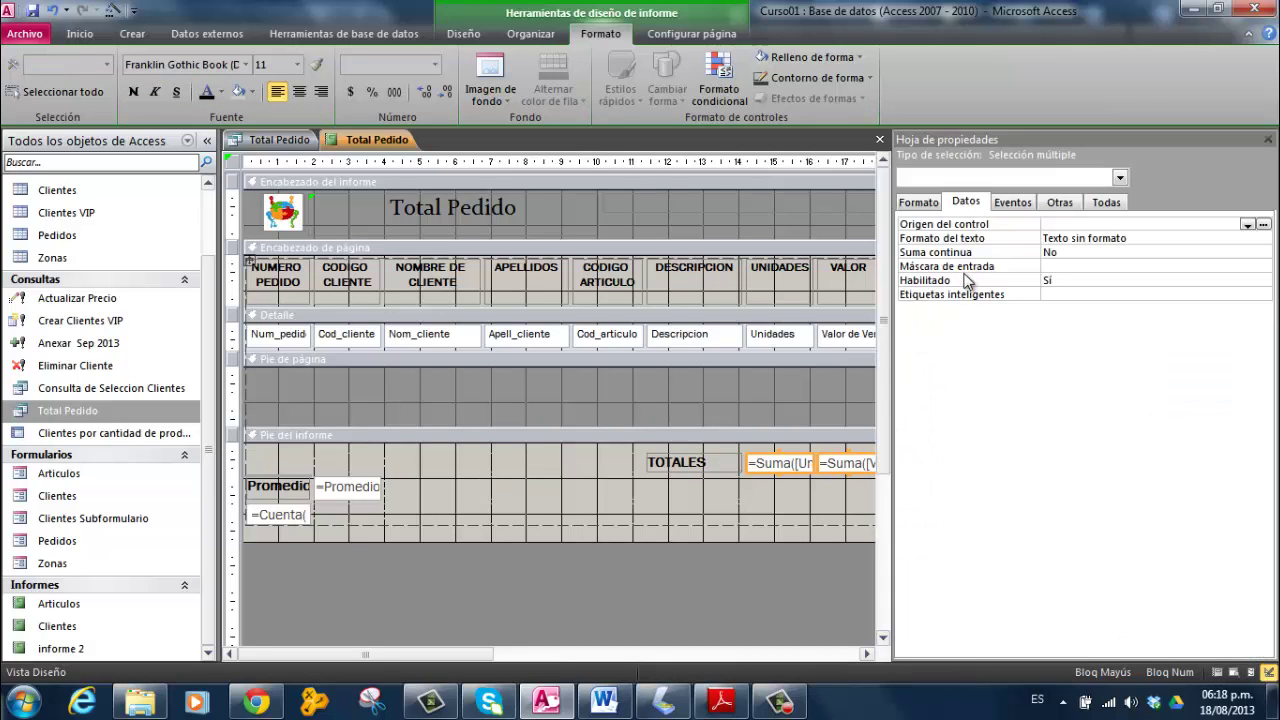
click(920, 204)
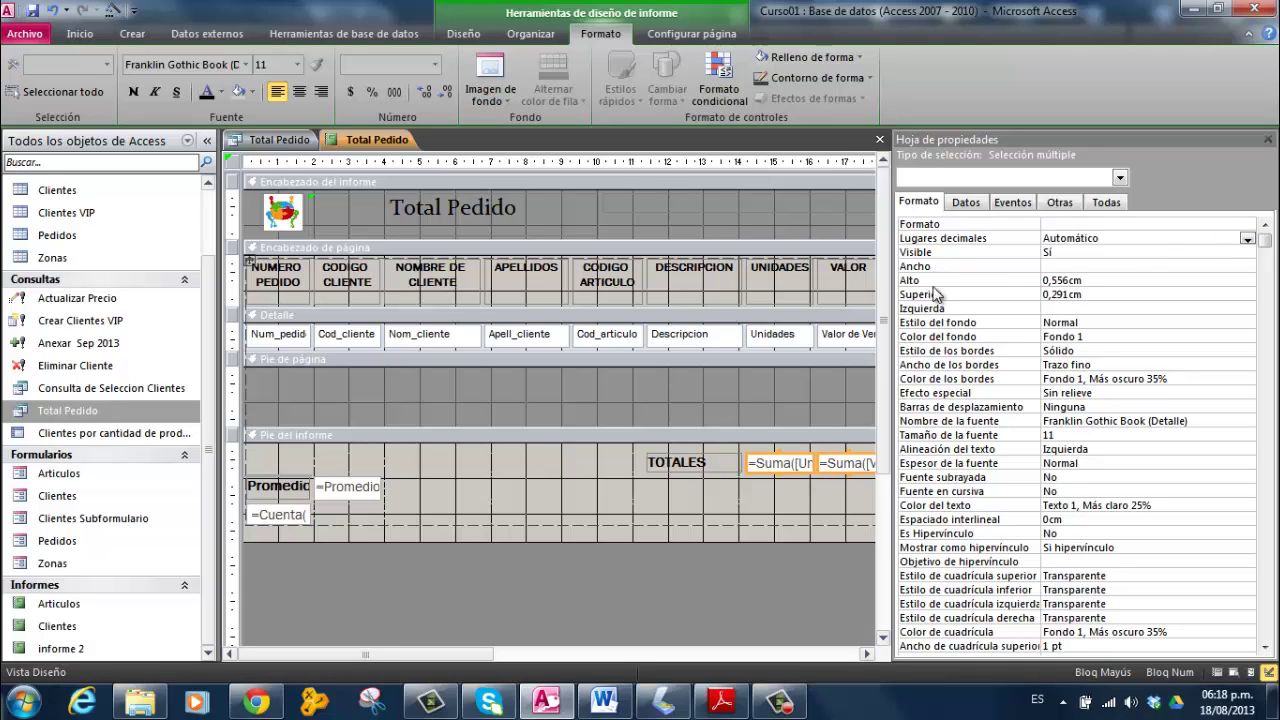
click(1248, 224)
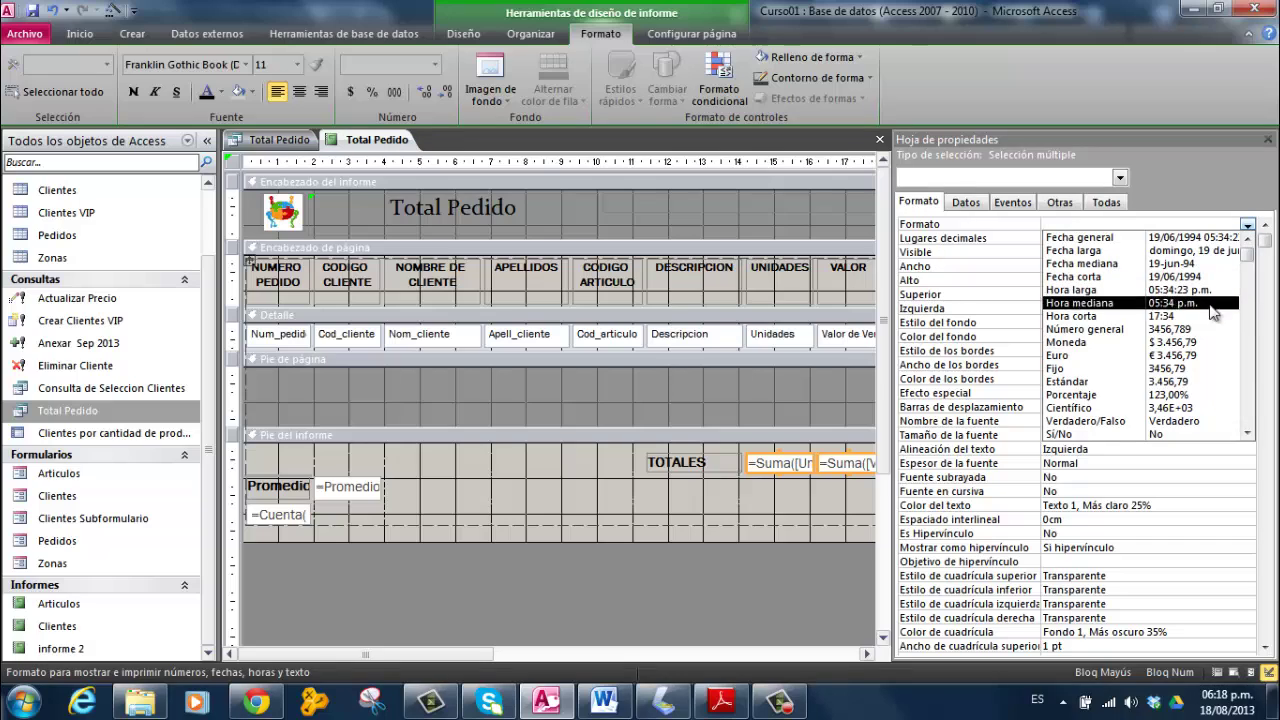
click(1165, 342)
Step: Set Lugares decimales to 2 for the five selected sum text boxes and deselect them
click(1230, 238)
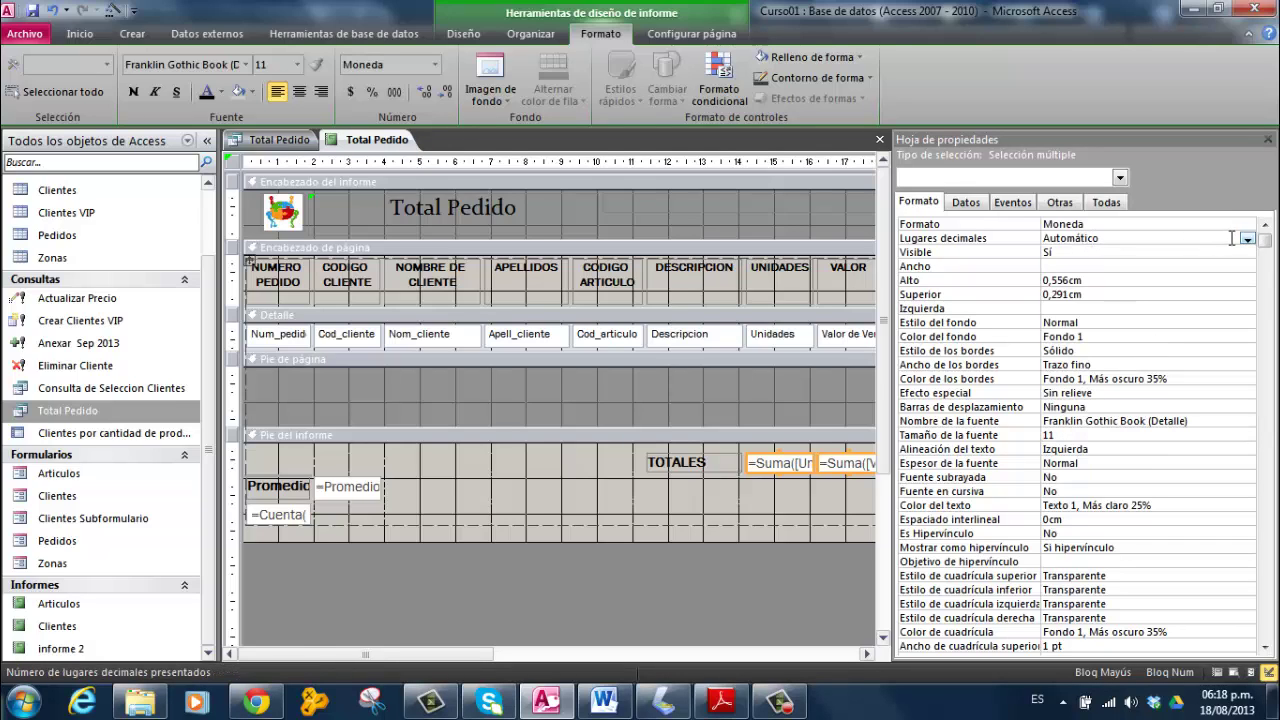
click(1248, 239)
click(1137, 291)
click(788, 504)
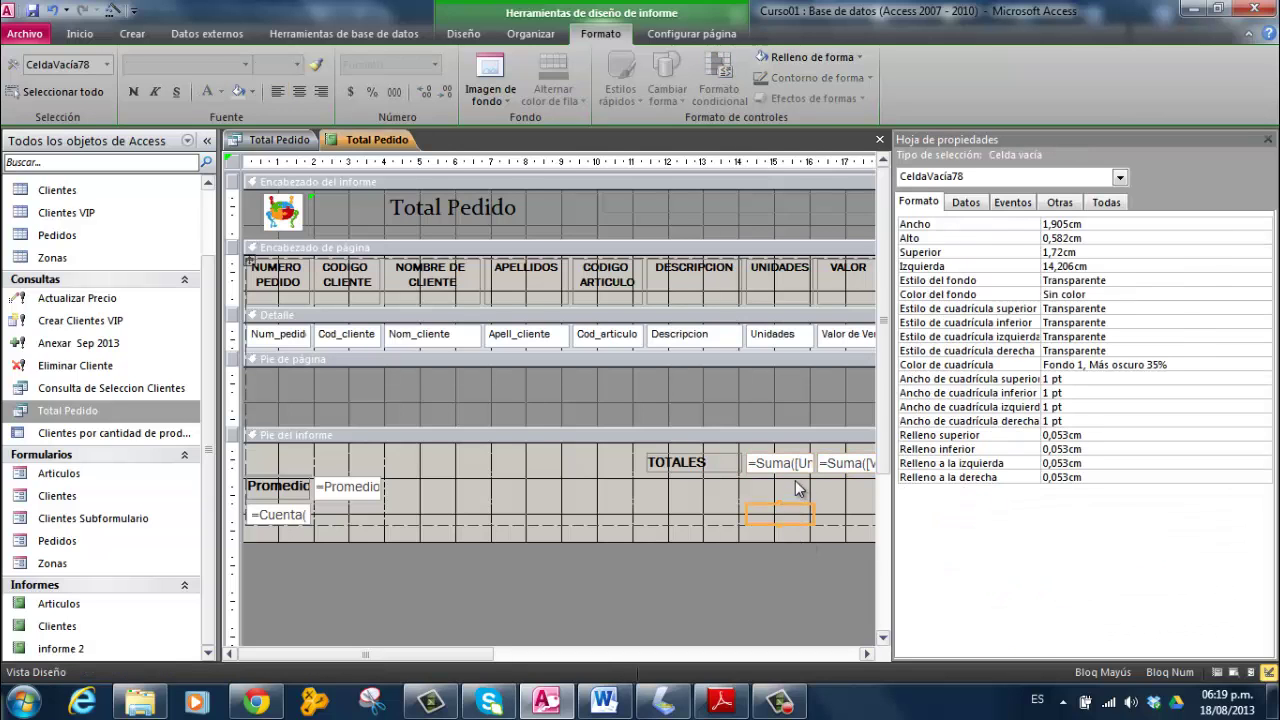
Step: Set the Formato property of the Unidades sum text box alone to Número general
click(785, 458)
right_click(785, 458)
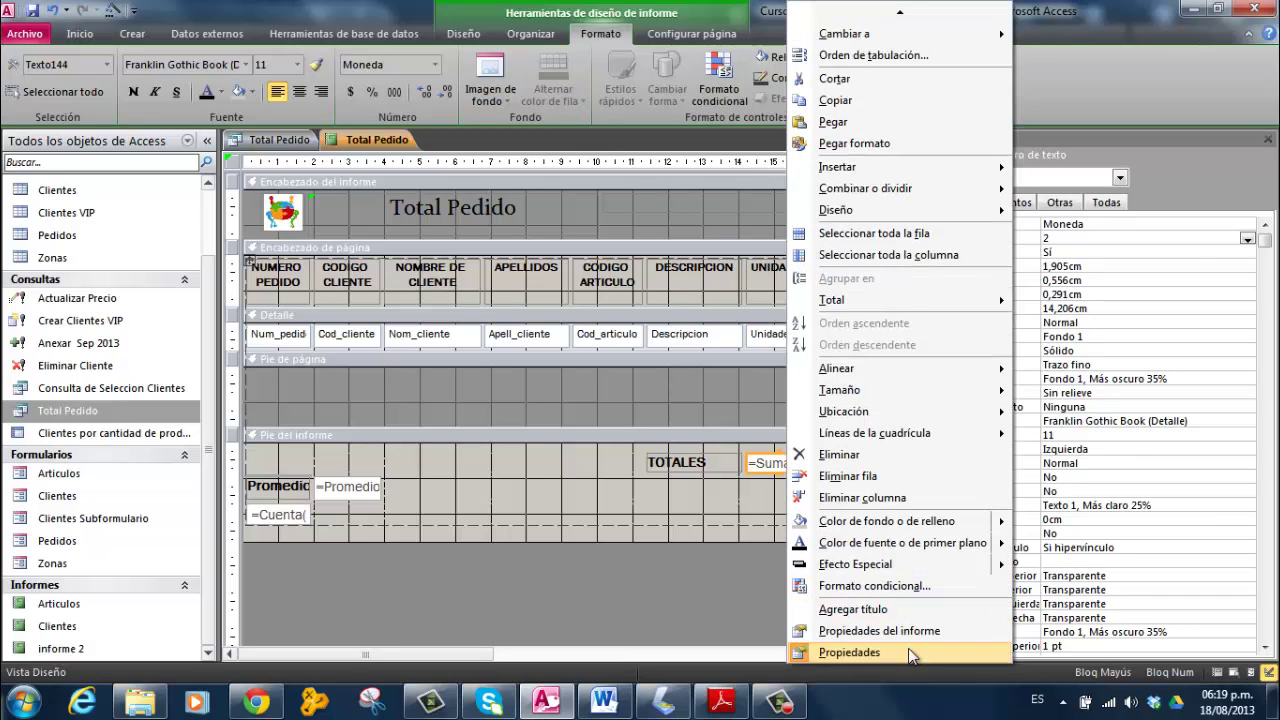
click(908, 648)
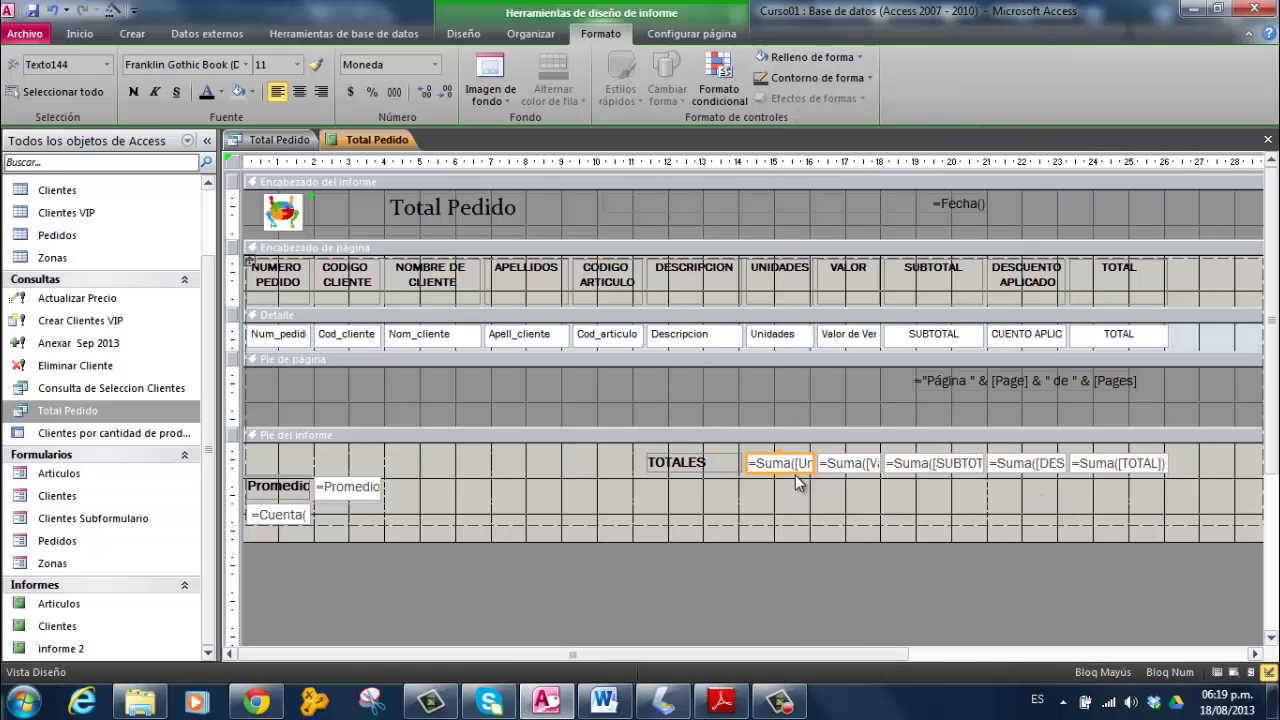
right_click(794, 474)
click(903, 652)
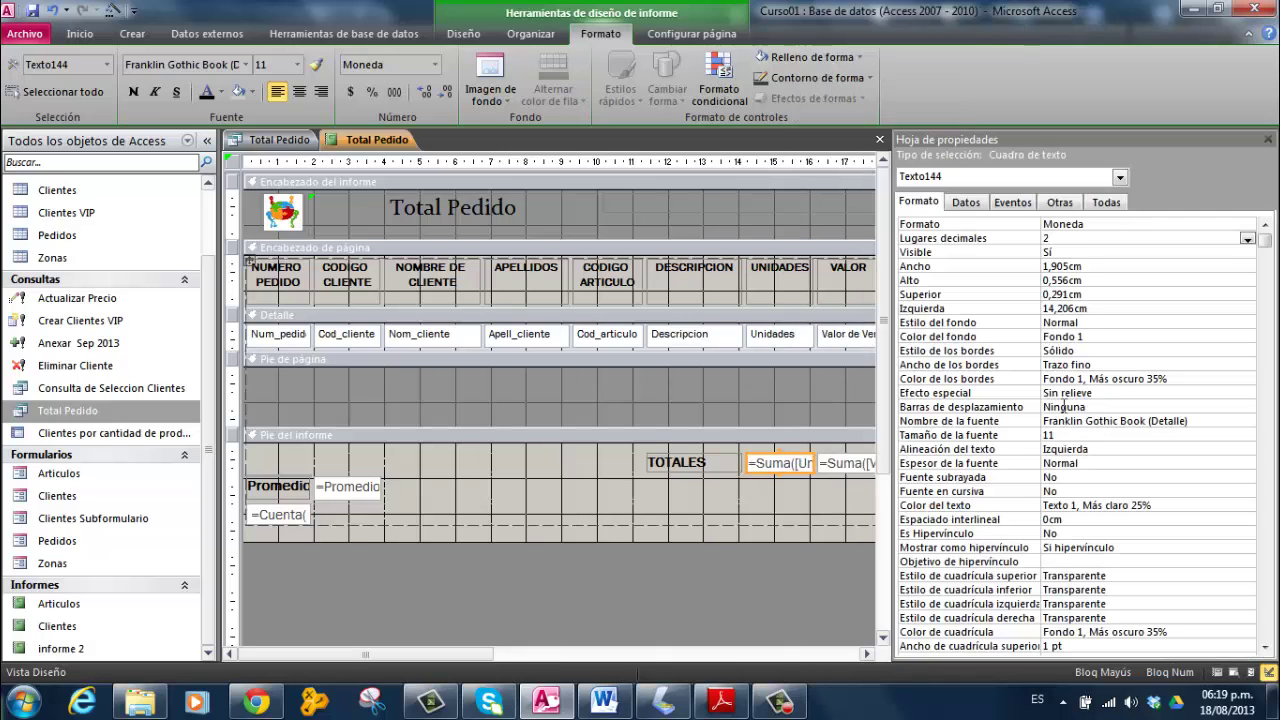
click(1197, 226)
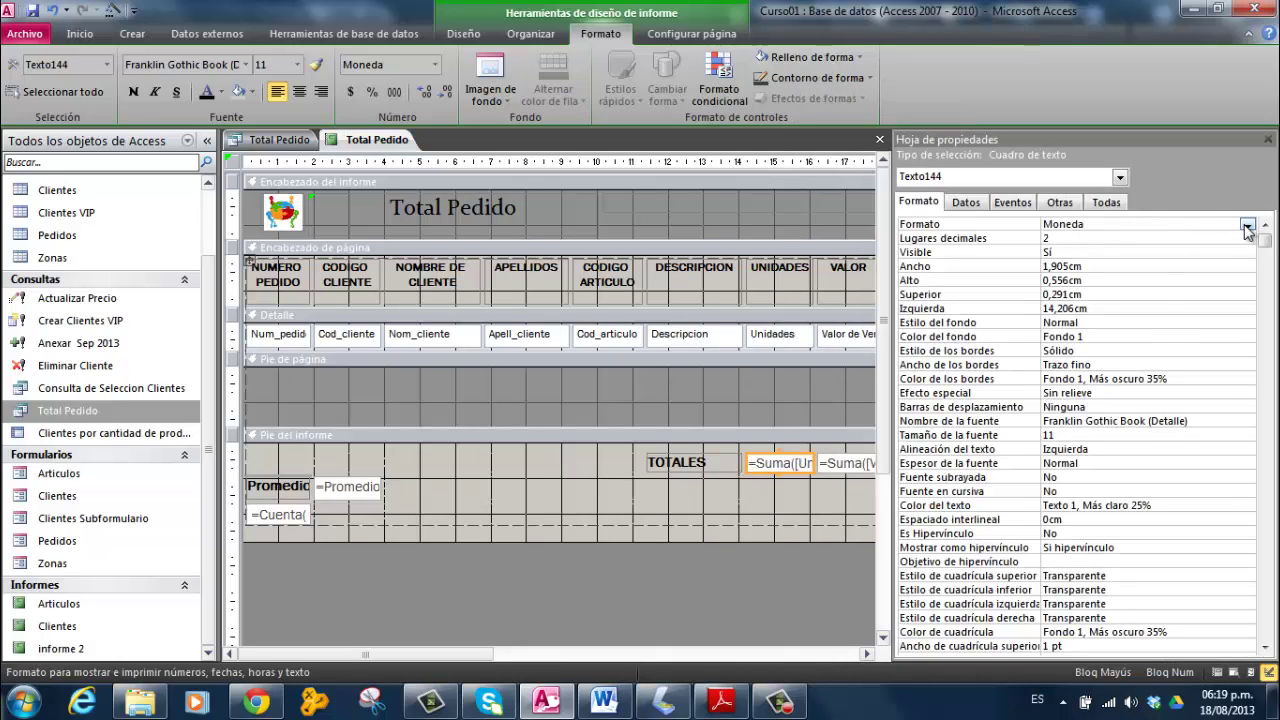
click(1247, 224)
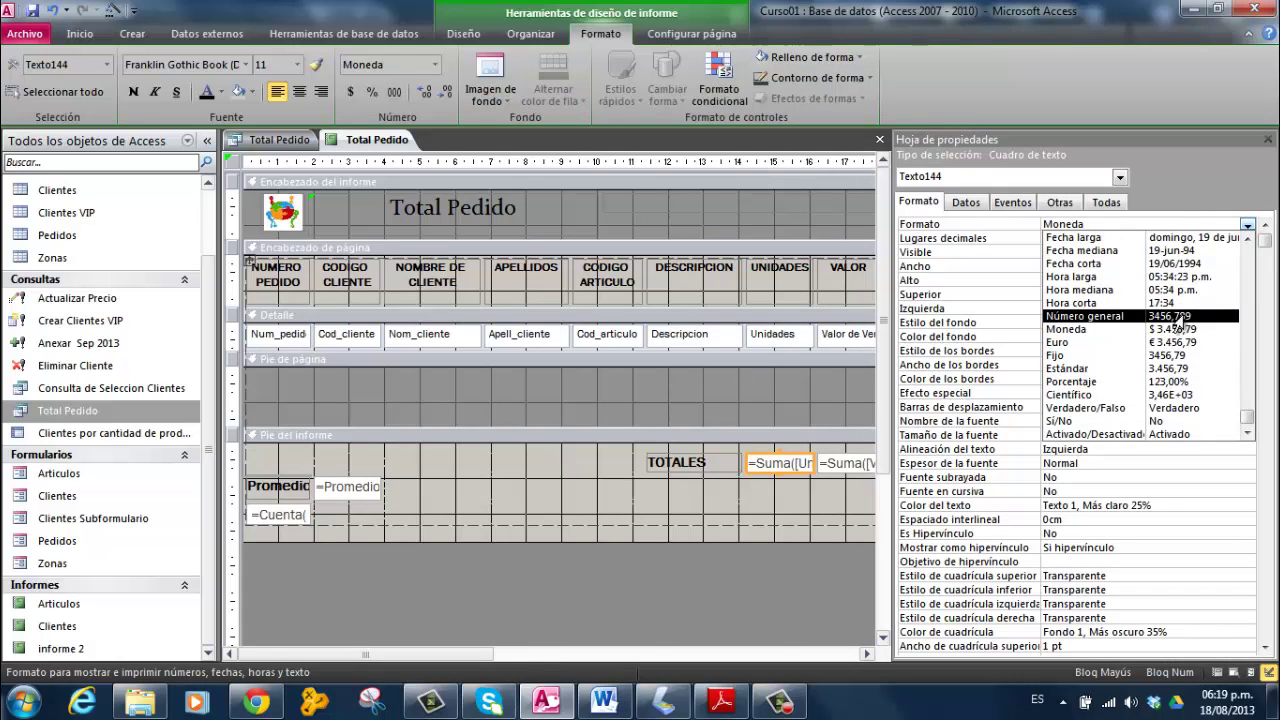
click(1200, 316)
Step: Set Lugares decimales of the Unidades sum text box to 0
click(1214, 241)
text(2)
click(1247, 238)
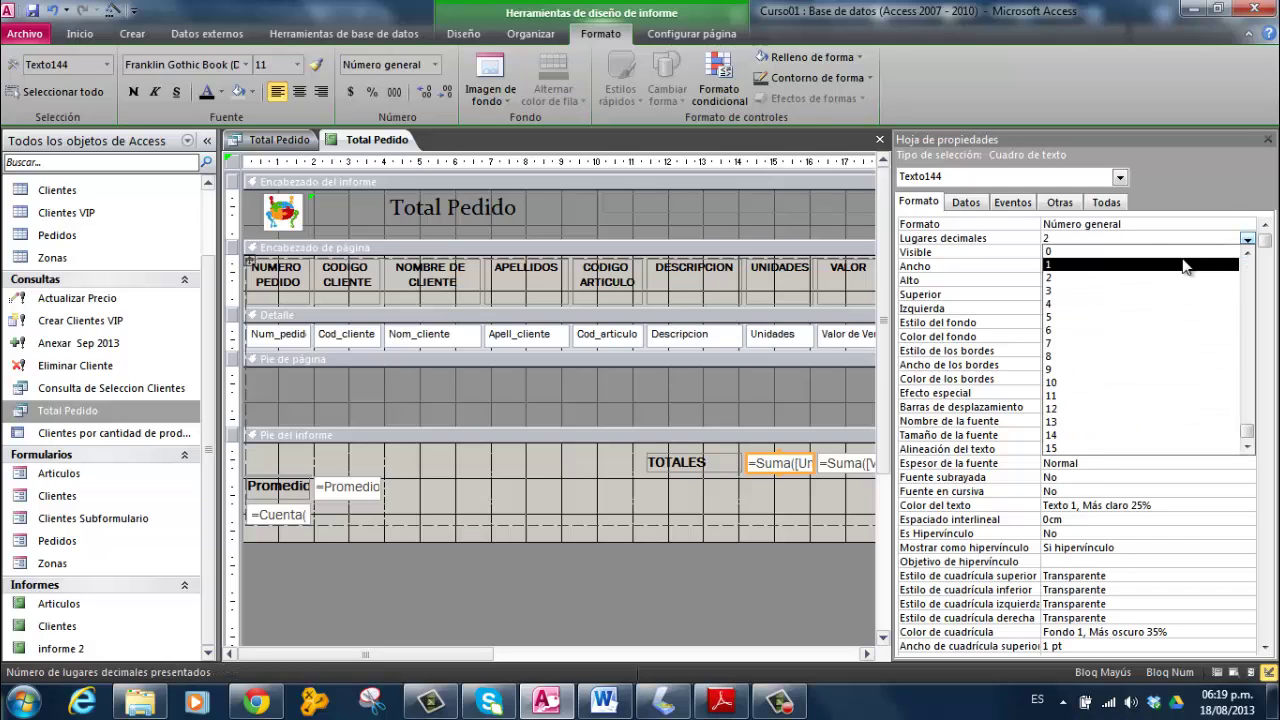
click(1181, 252)
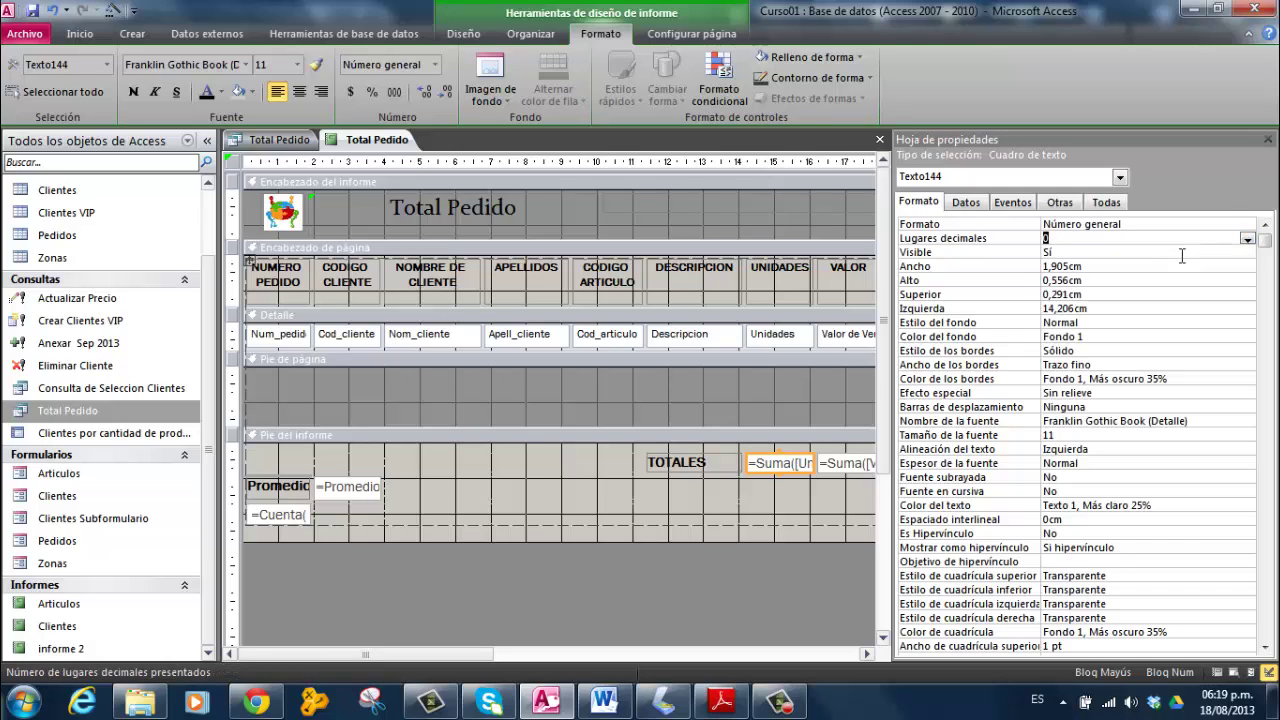
click(1181, 254)
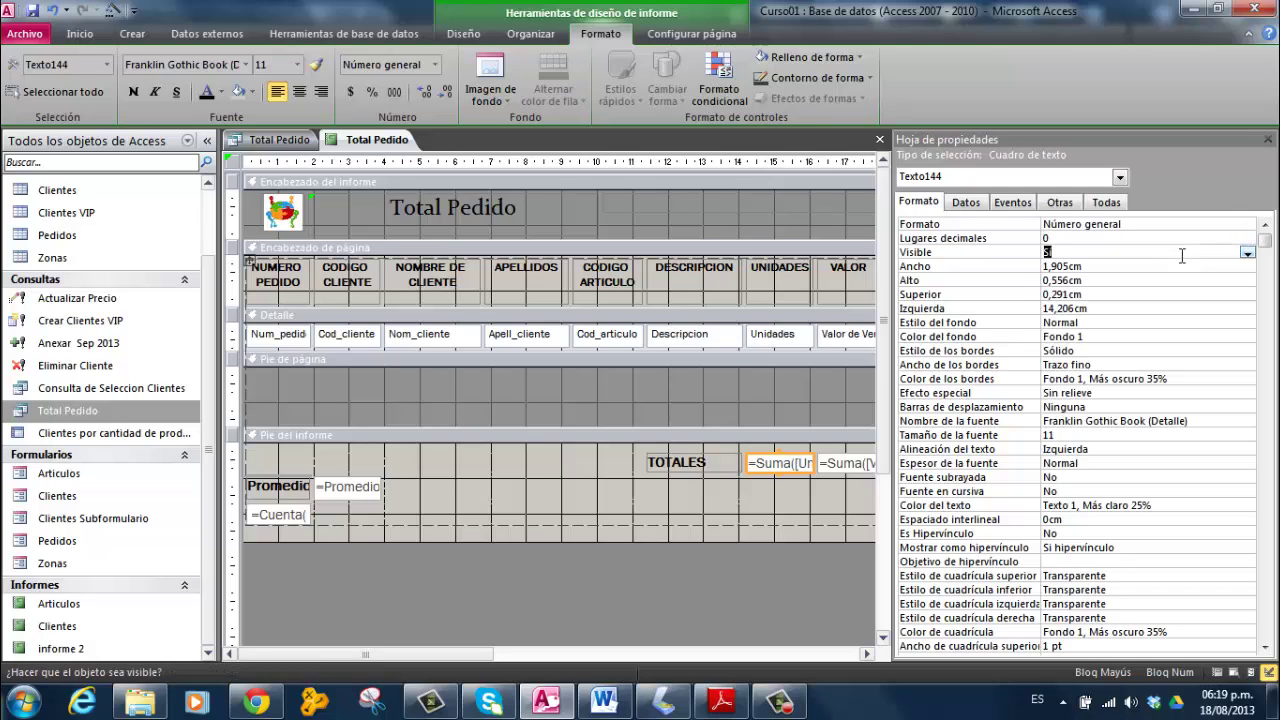
Step: Close the property sheet and fill the five sum text boxes and the TOTALES label with the lightest red theme colour
click(1267, 139)
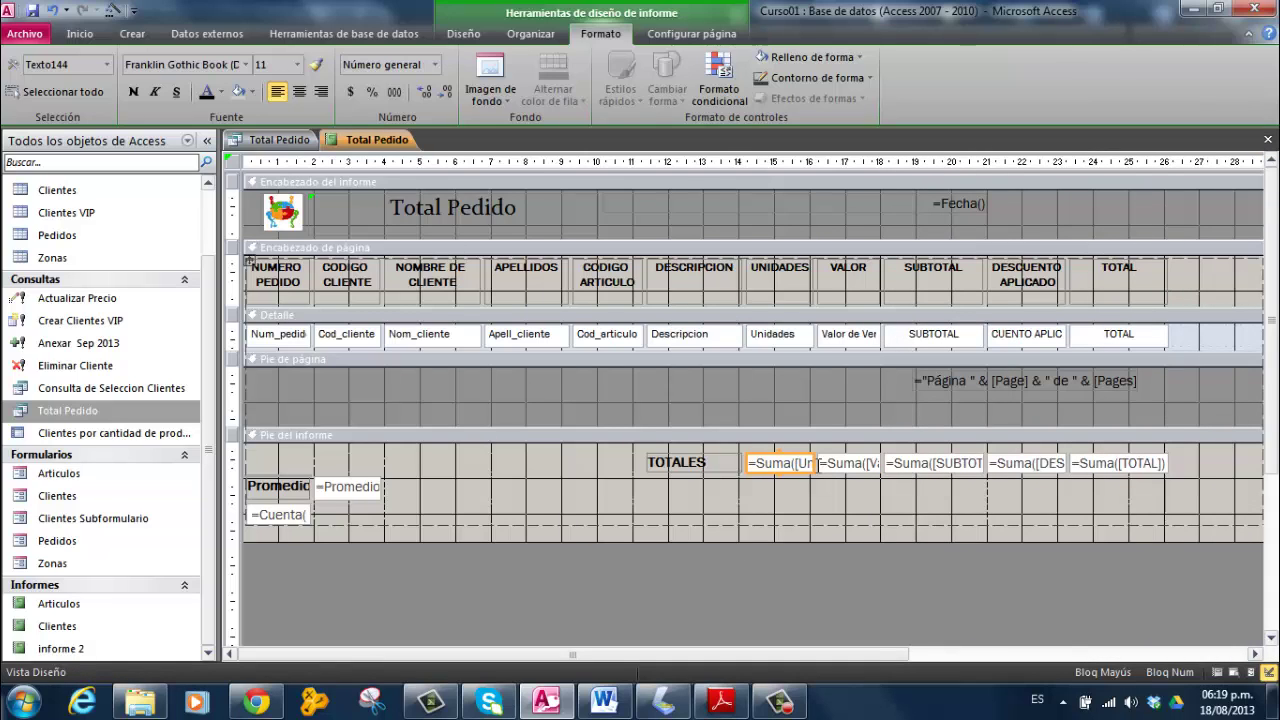
shift+click(852, 460)
shift+click(945, 463)
shift+click(1035, 463)
shift+click(1105, 463)
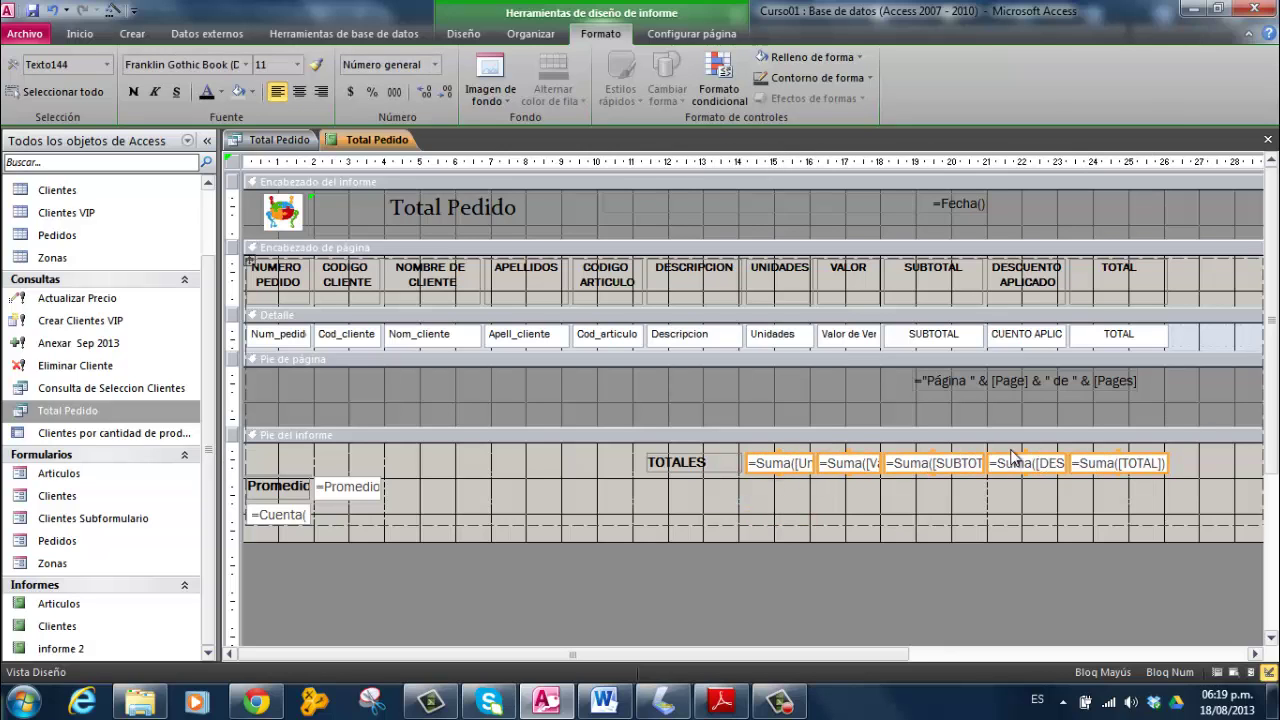
click(280, 93)
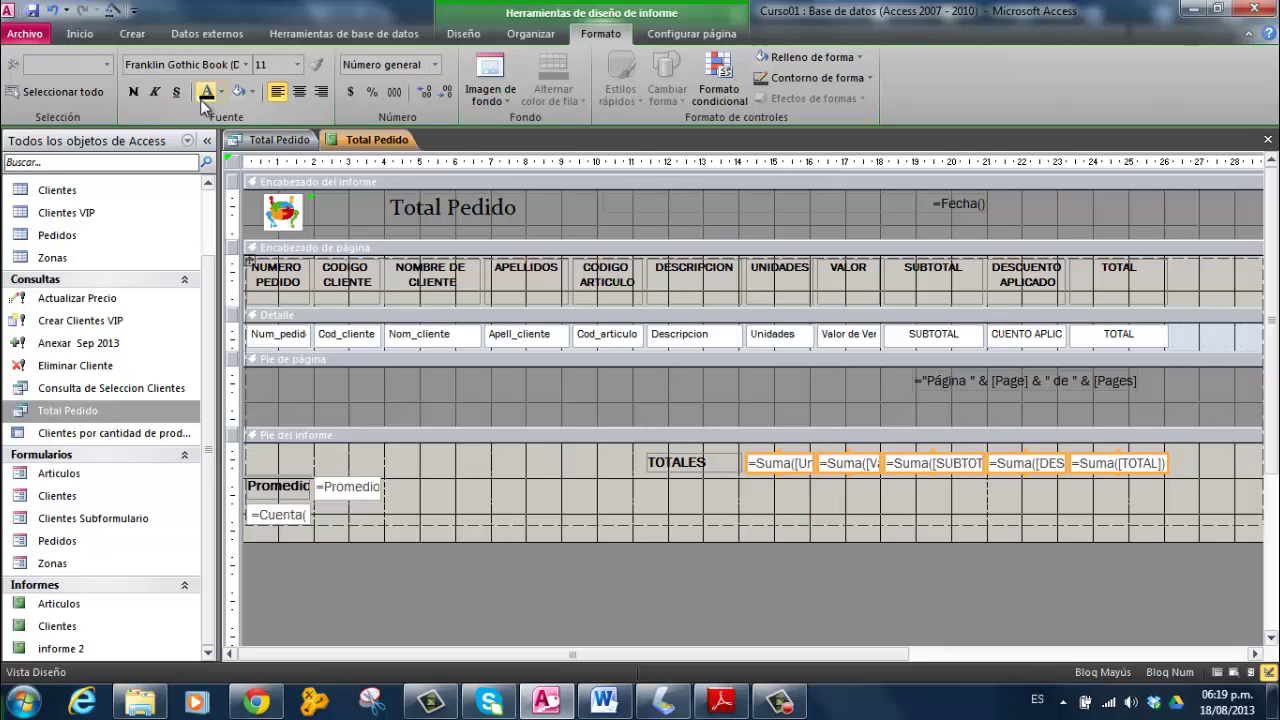
click(254, 92)
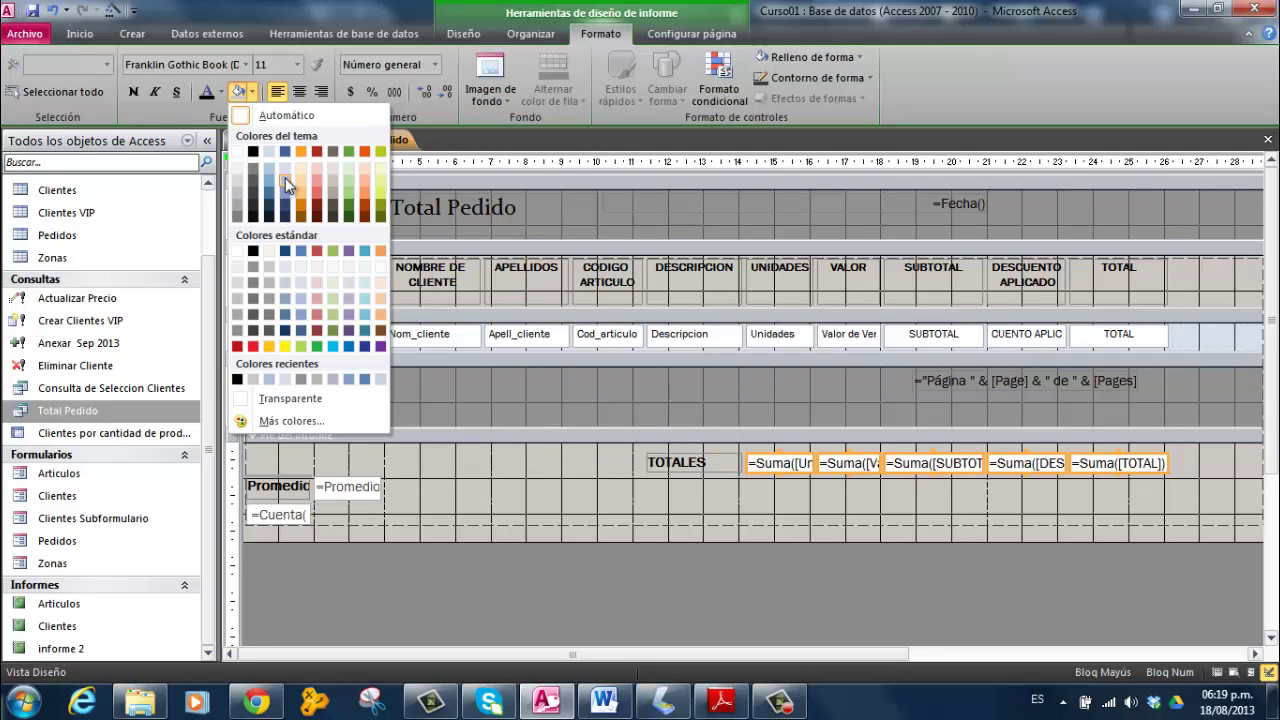
click(284, 170)
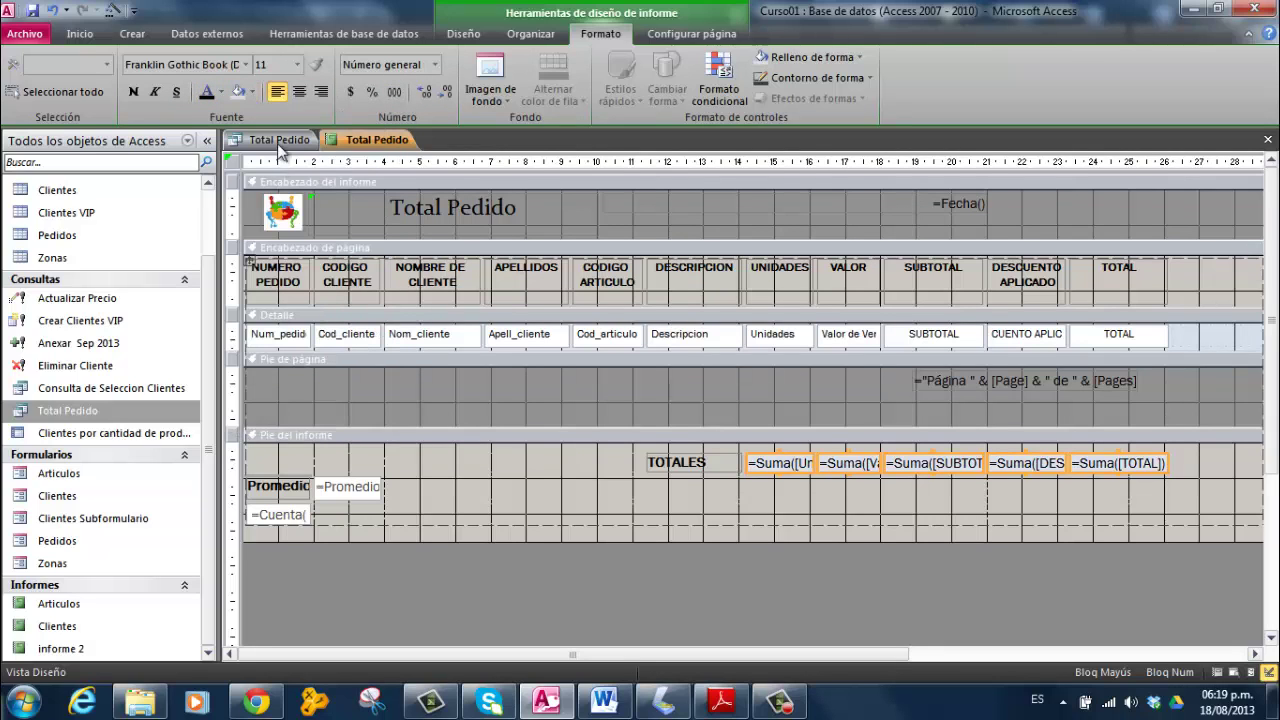
click(253, 93)
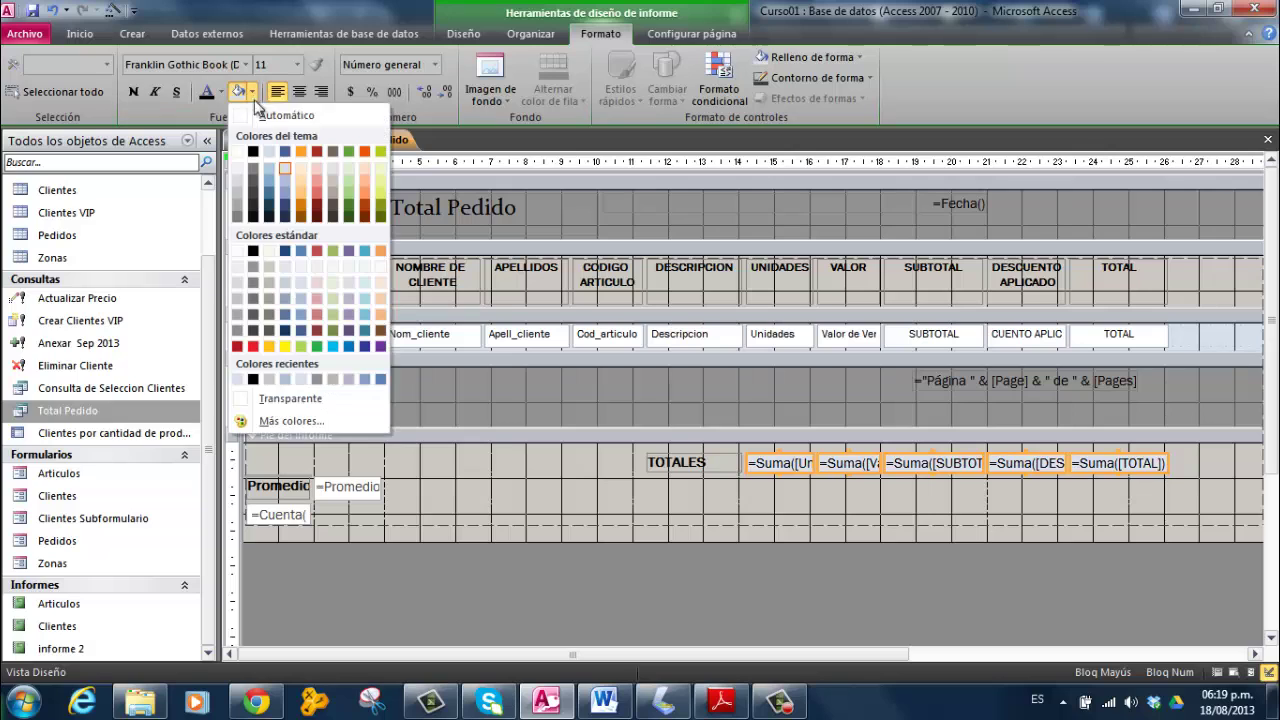
click(318, 169)
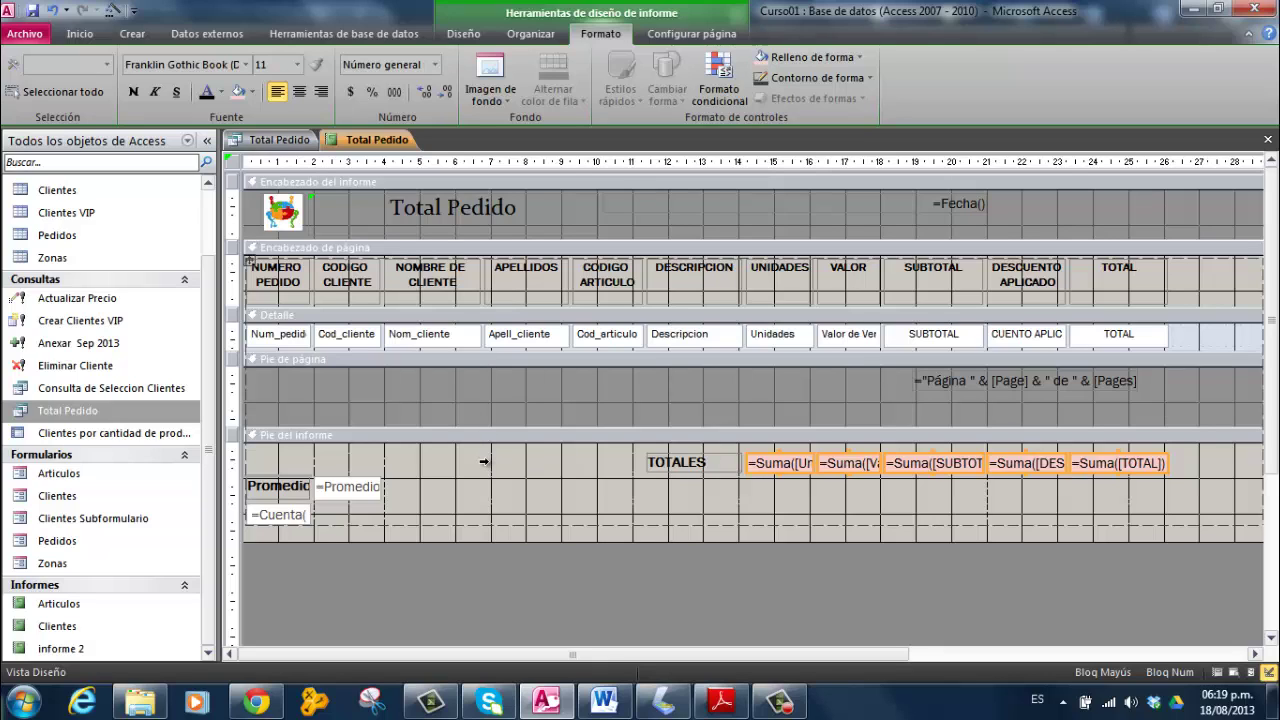
click(710, 462)
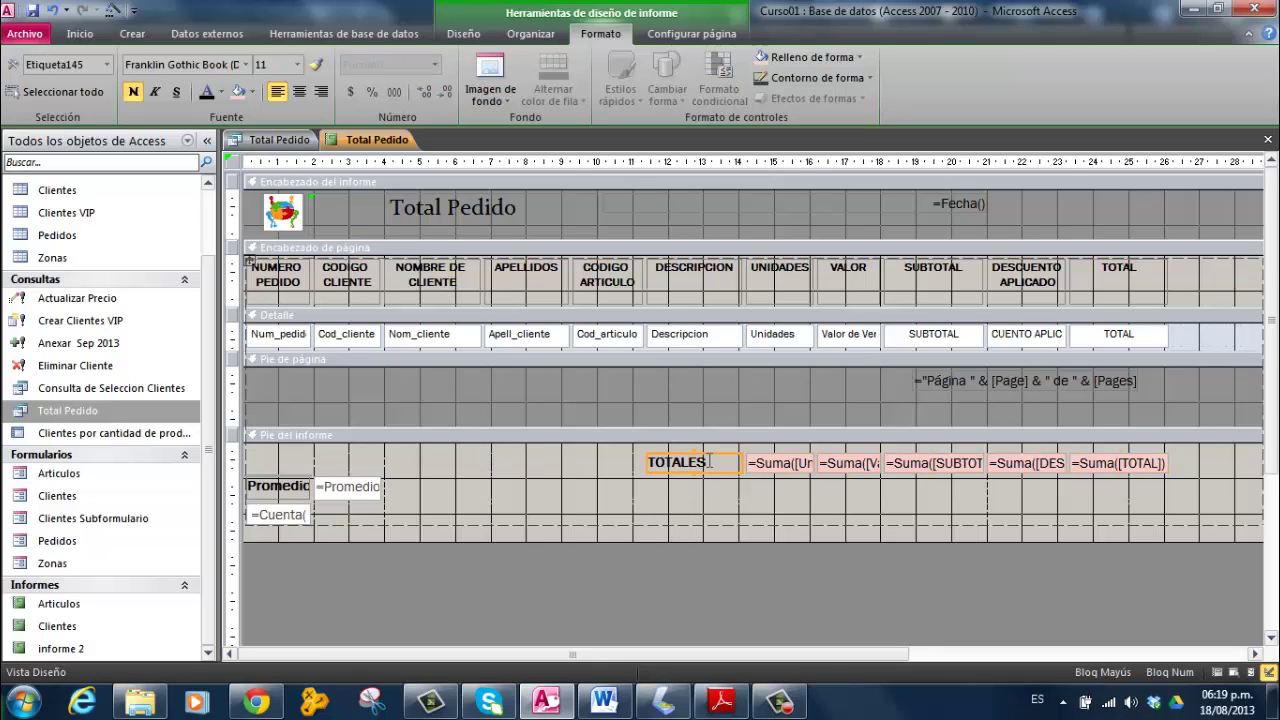
Step: Check the TOTALES row at the end of the report in Vista Informes and return to Vista Diseño
right_click(372, 142)
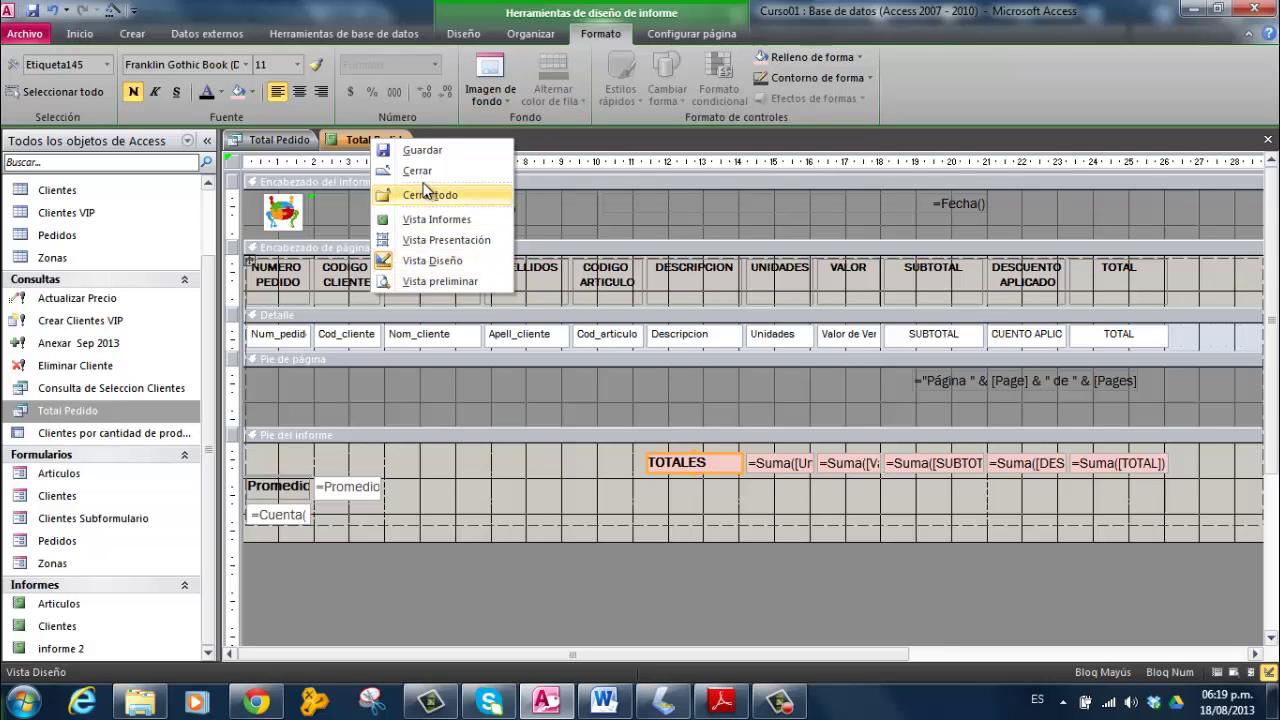
click(423, 228)
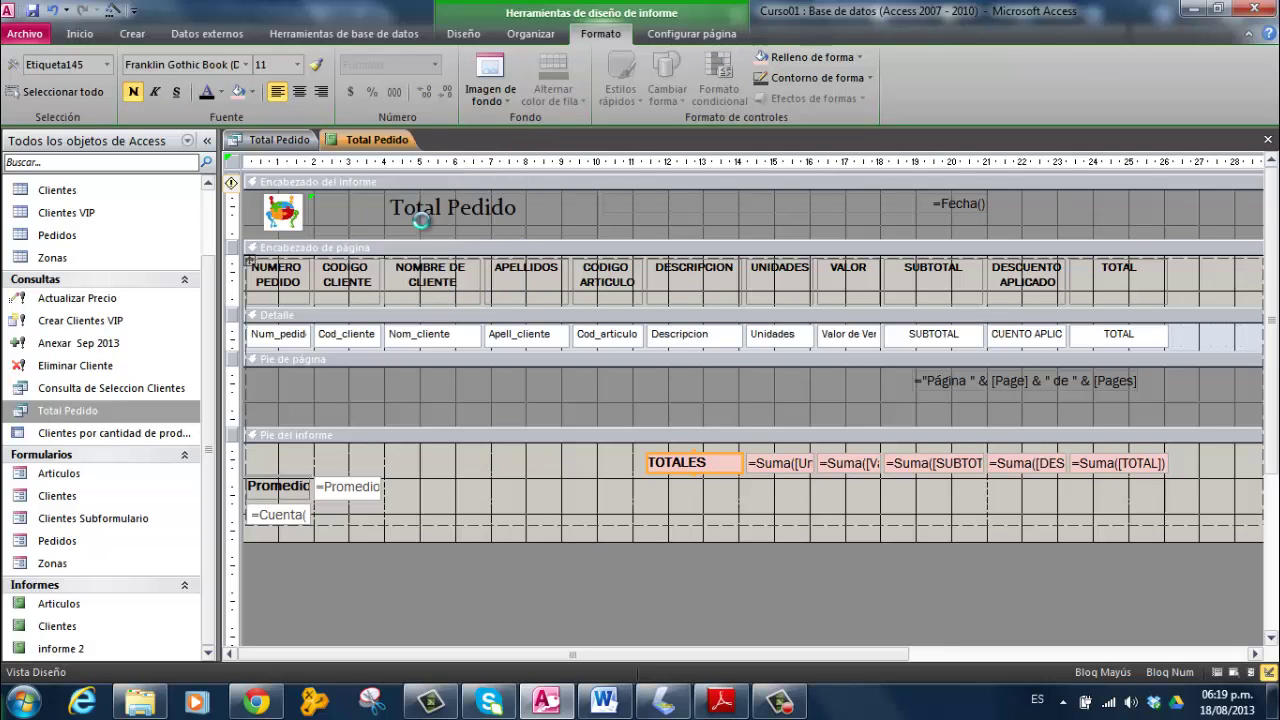
scroll(546, 412, down, 10)
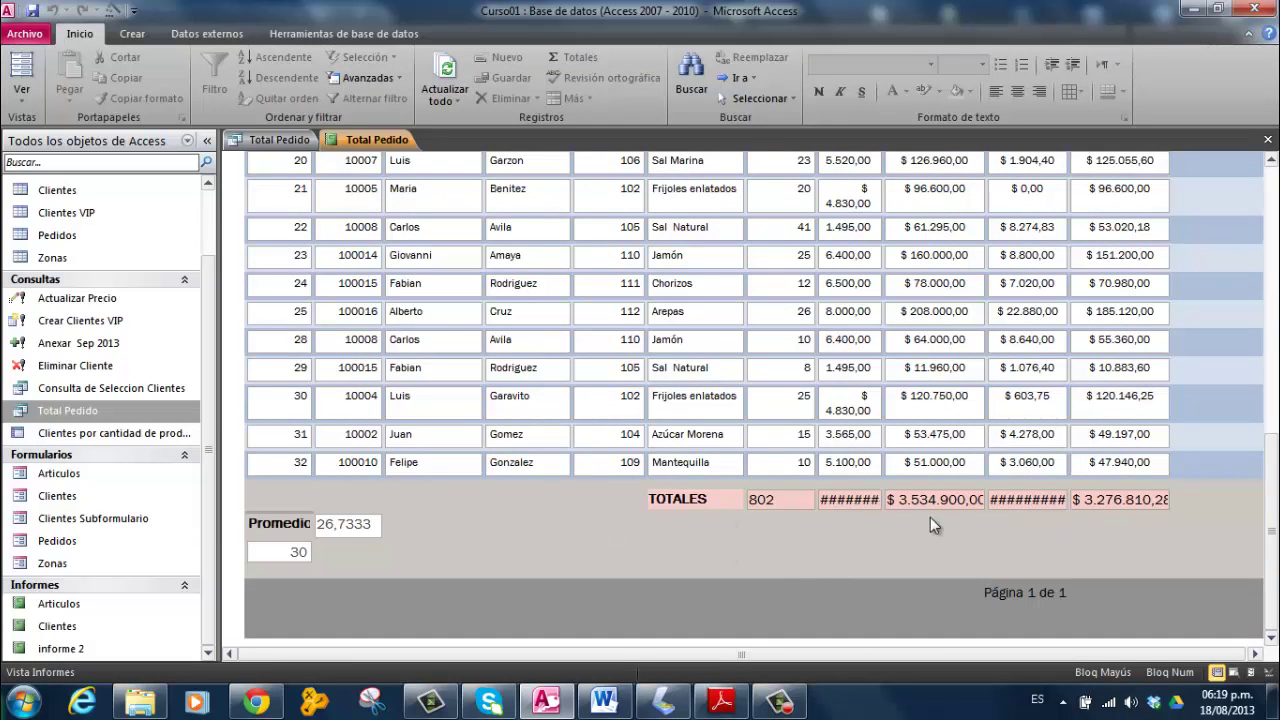
right_click(385, 140)
click(426, 264)
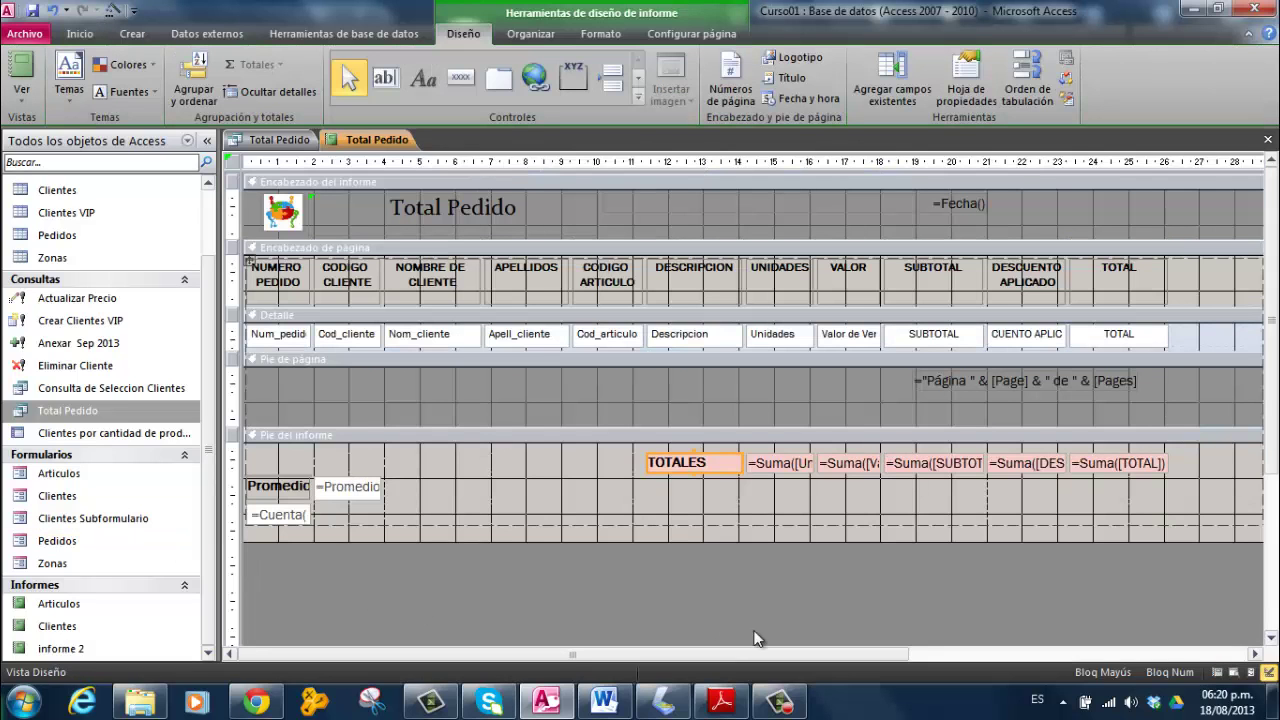
Step: Widen the Valor de Venta column to about 2.5 cm and the DESCUENTO APLICADO column to about 2.6 cm
click(862, 463)
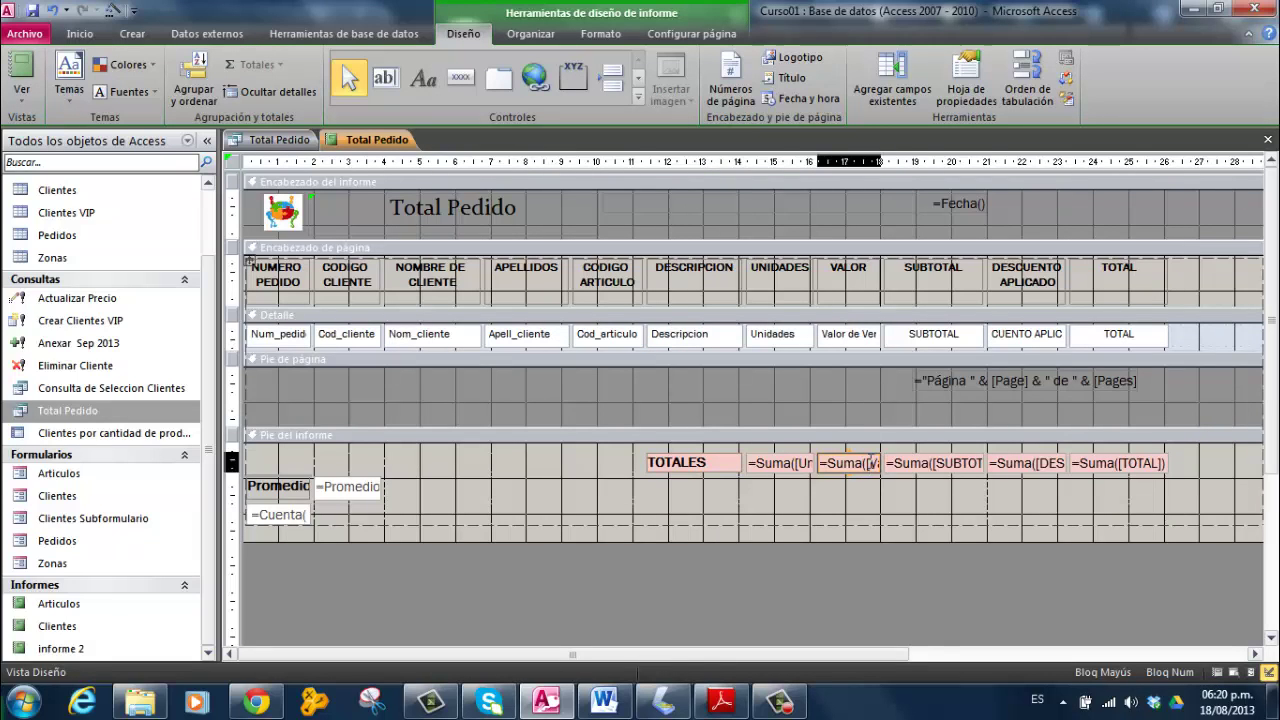
drag(894, 463, 907, 463)
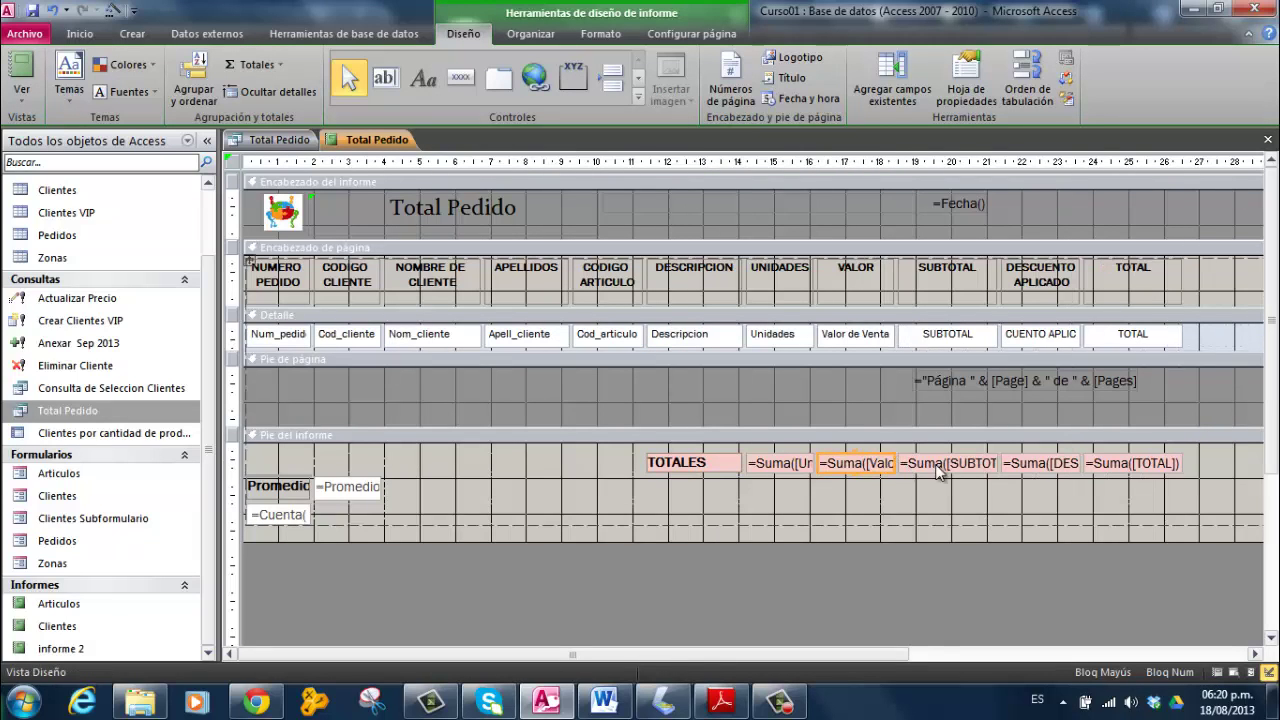
click(965, 470)
click(1060, 470)
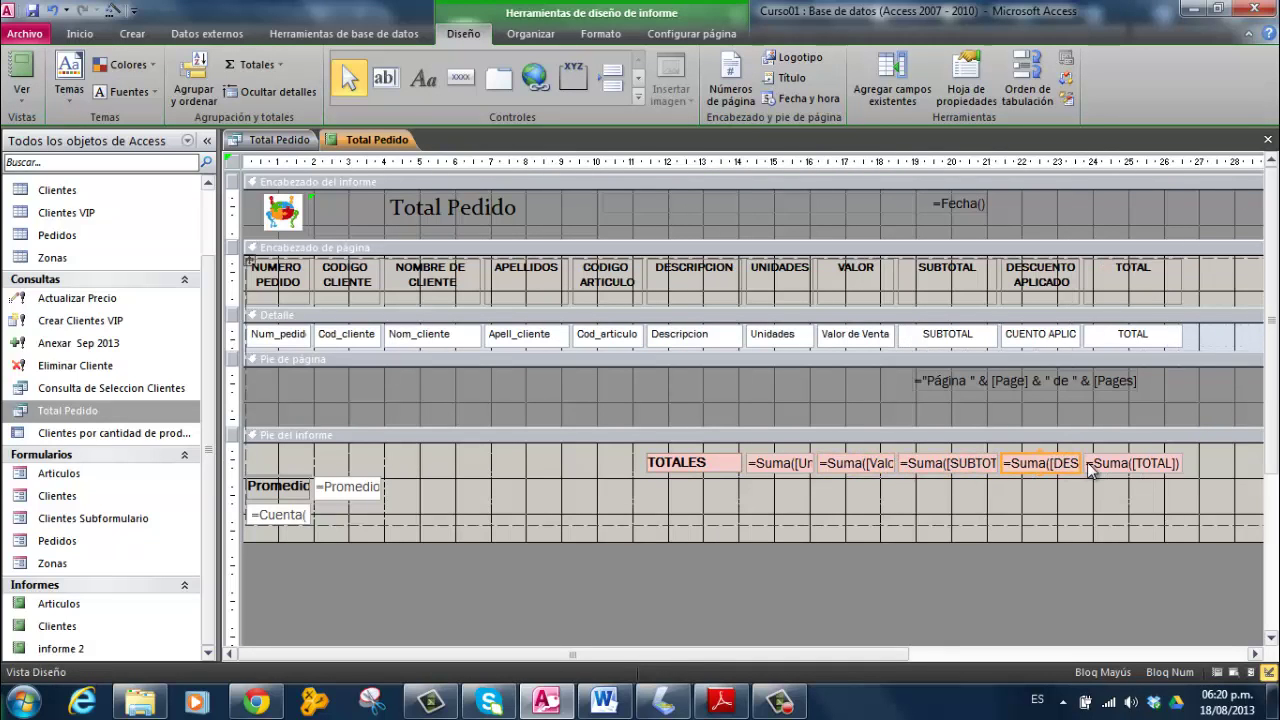
drag(1083, 466, 1096, 466)
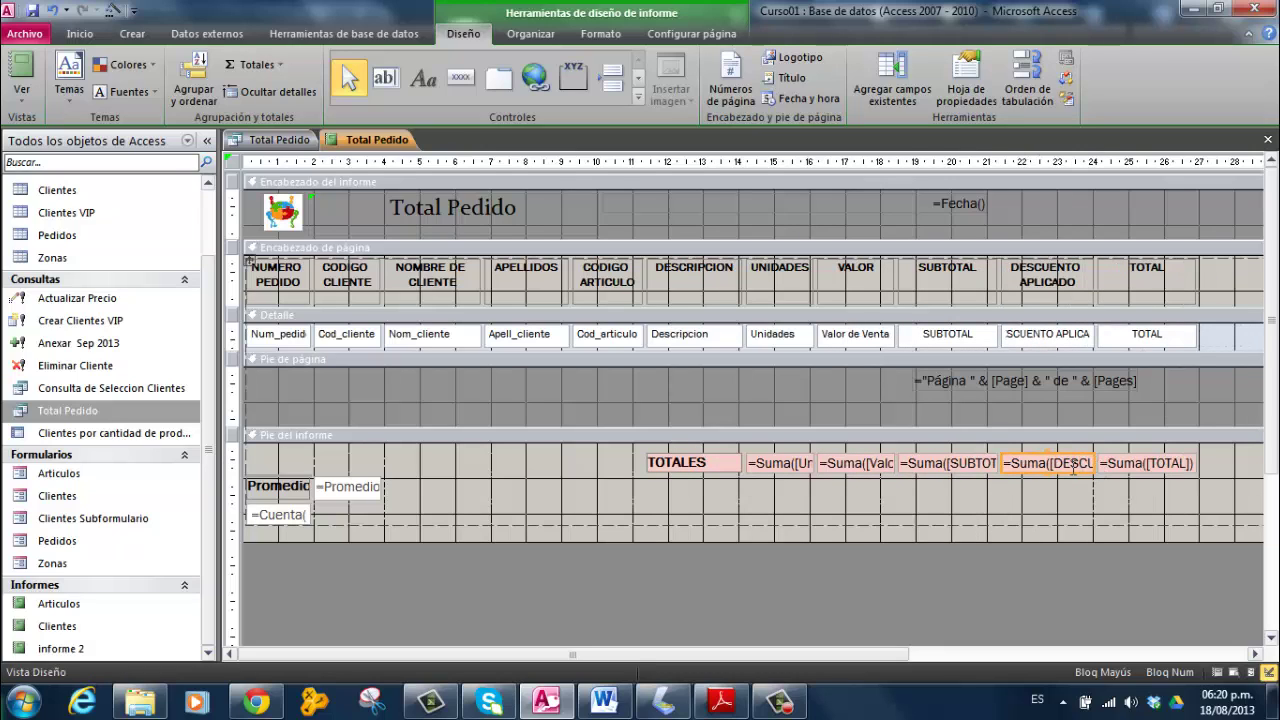
click(892, 464)
drag(896, 463, 907, 463)
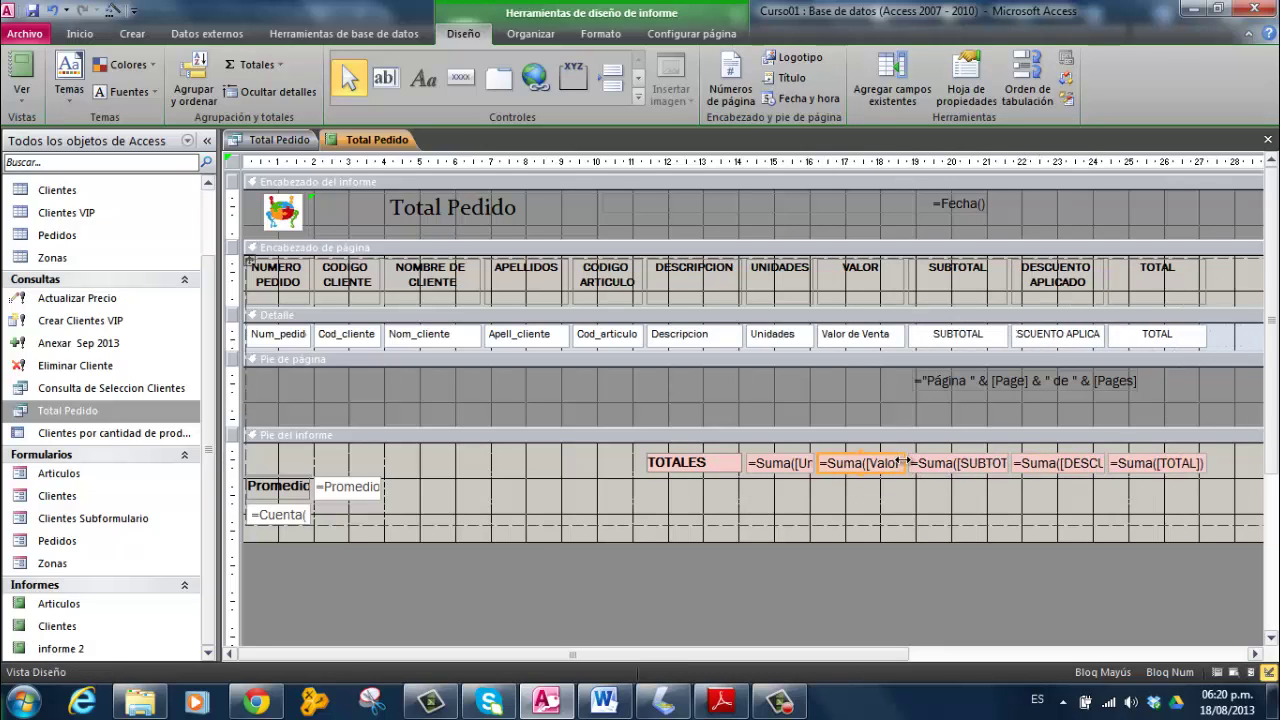
Step: Review the whole report with its widened columns and totals in Vista Informes, then go back to Vista Diseño
right_click(351, 139)
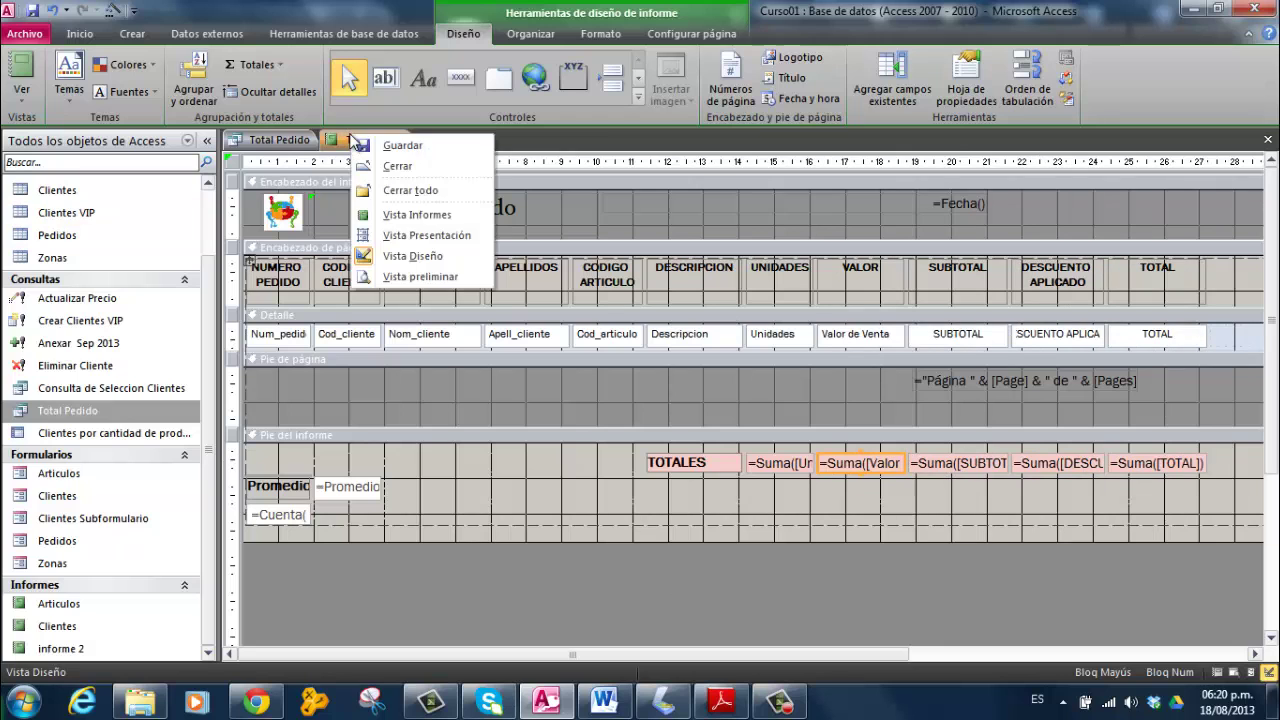
click(403, 218)
scroll(543, 400, down, 10)
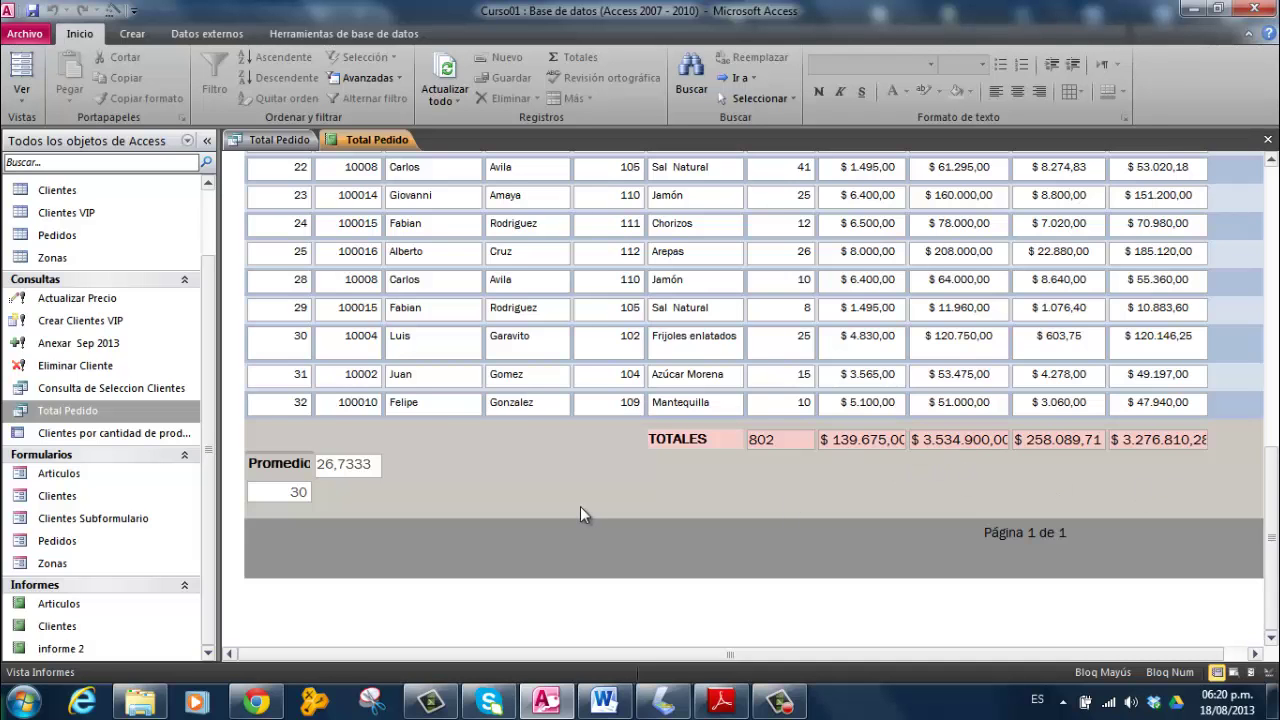
scroll(578, 510, up, 12)
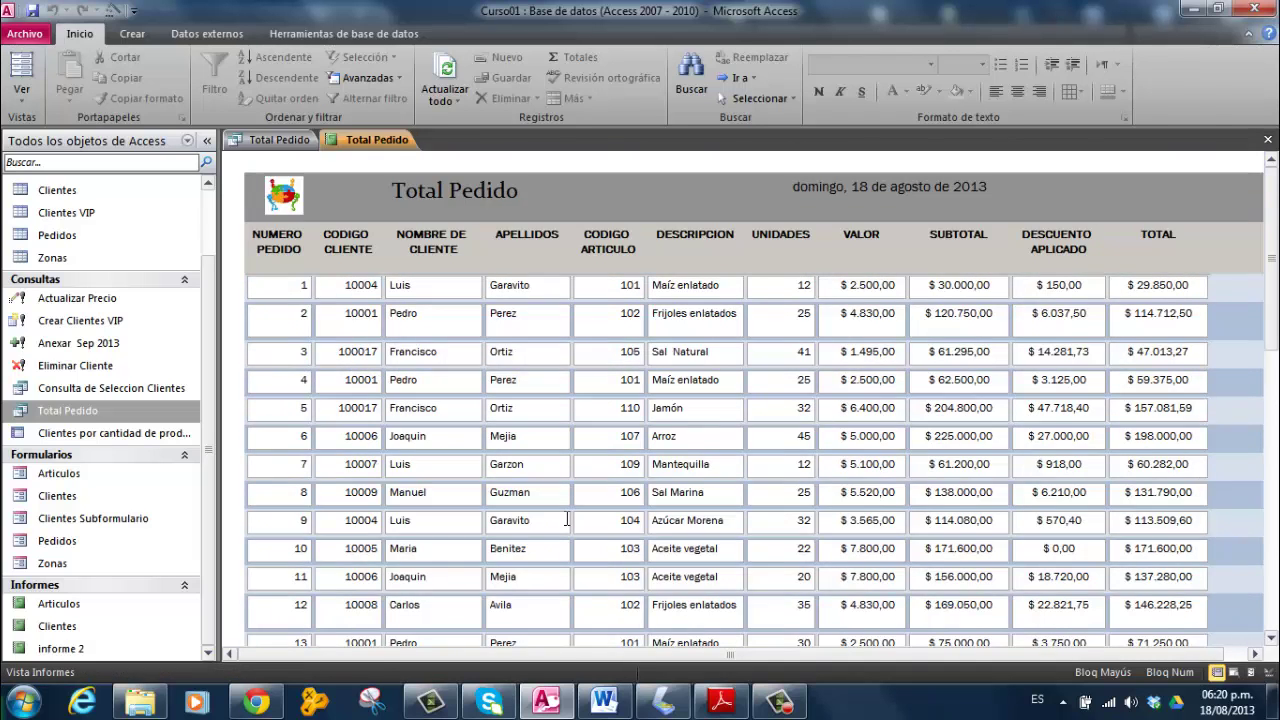
scroll(567, 519, down, 12)
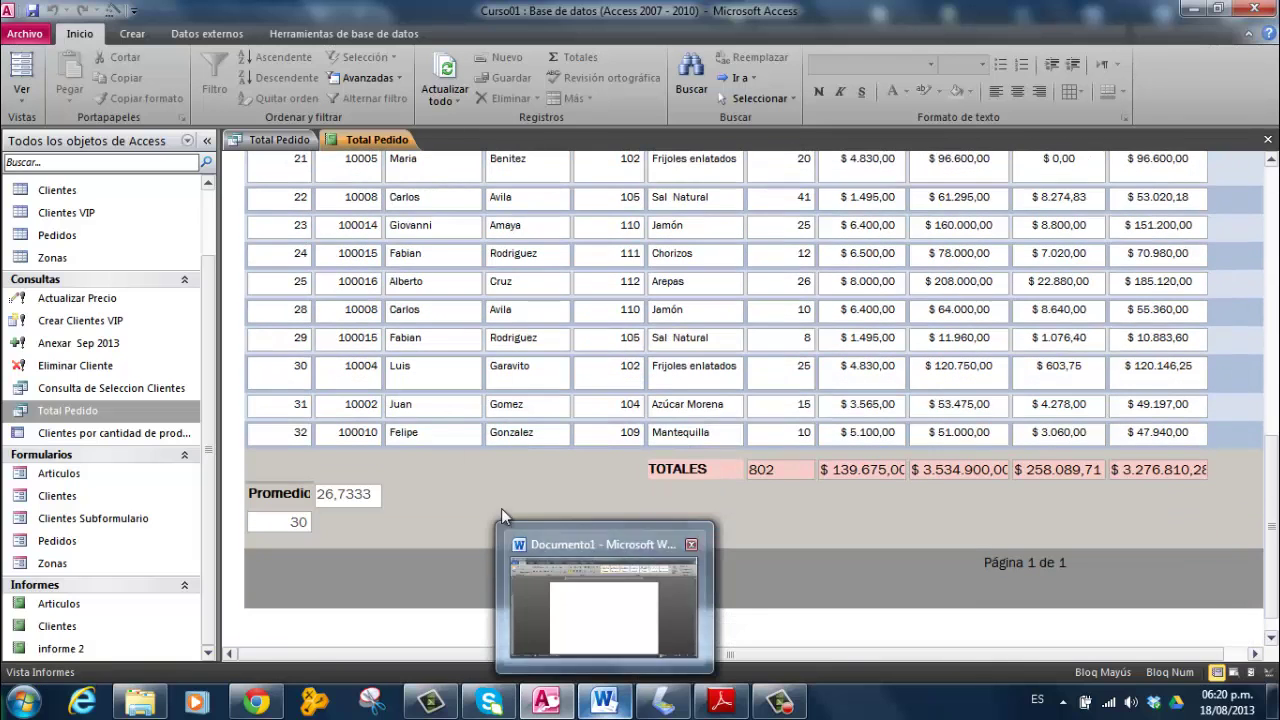
right_click(380, 142)
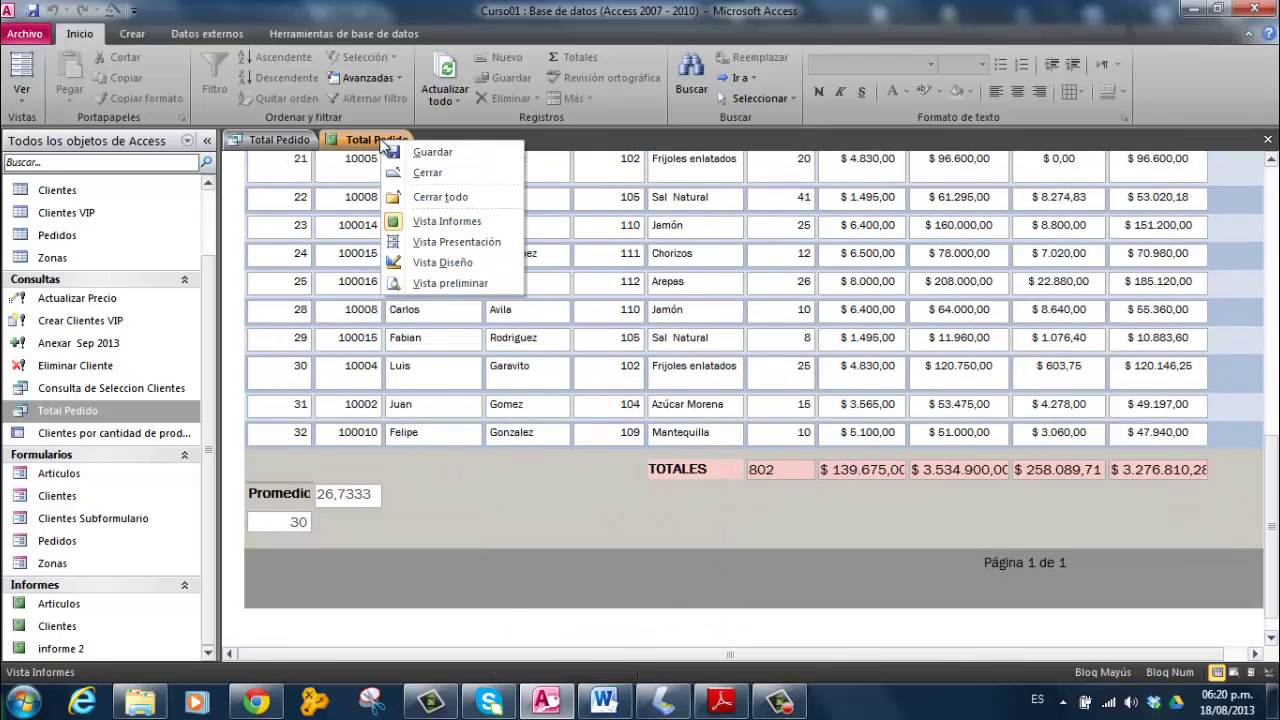
click(432, 263)
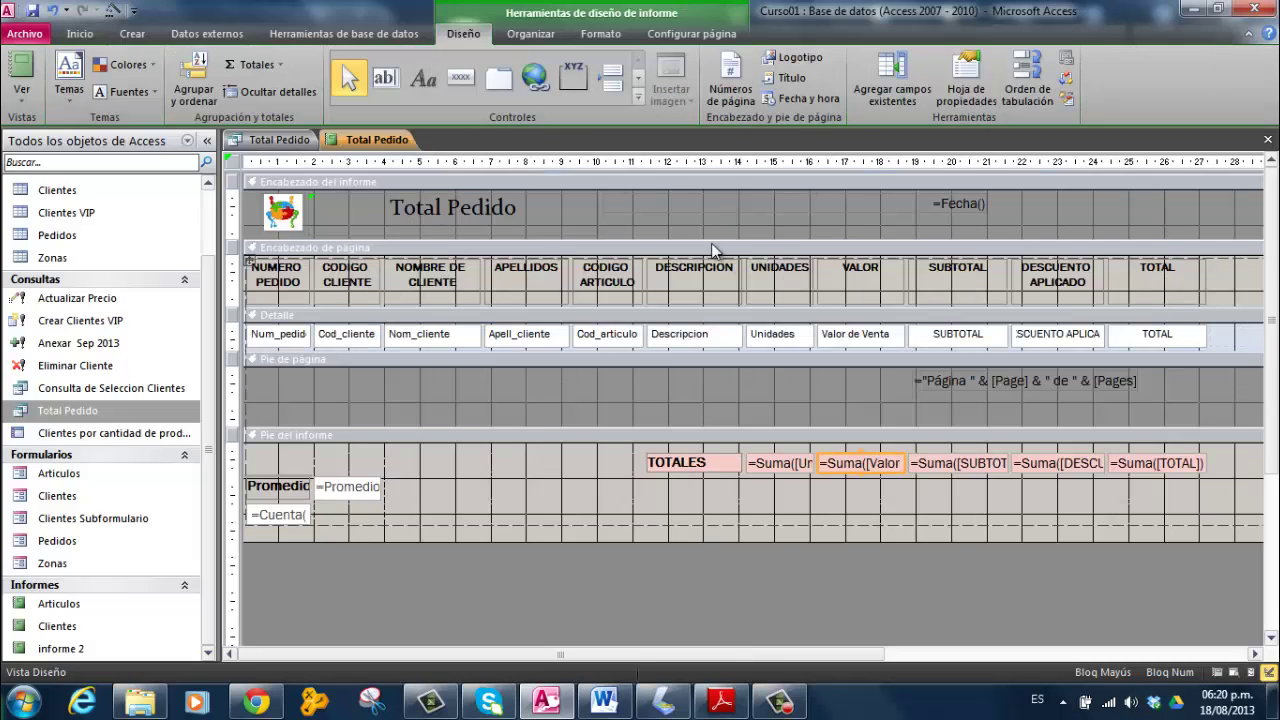
Step: Look at the background and font colour options for the report header section and the Total Pedido title
click(769, 180)
right_click(769, 180)
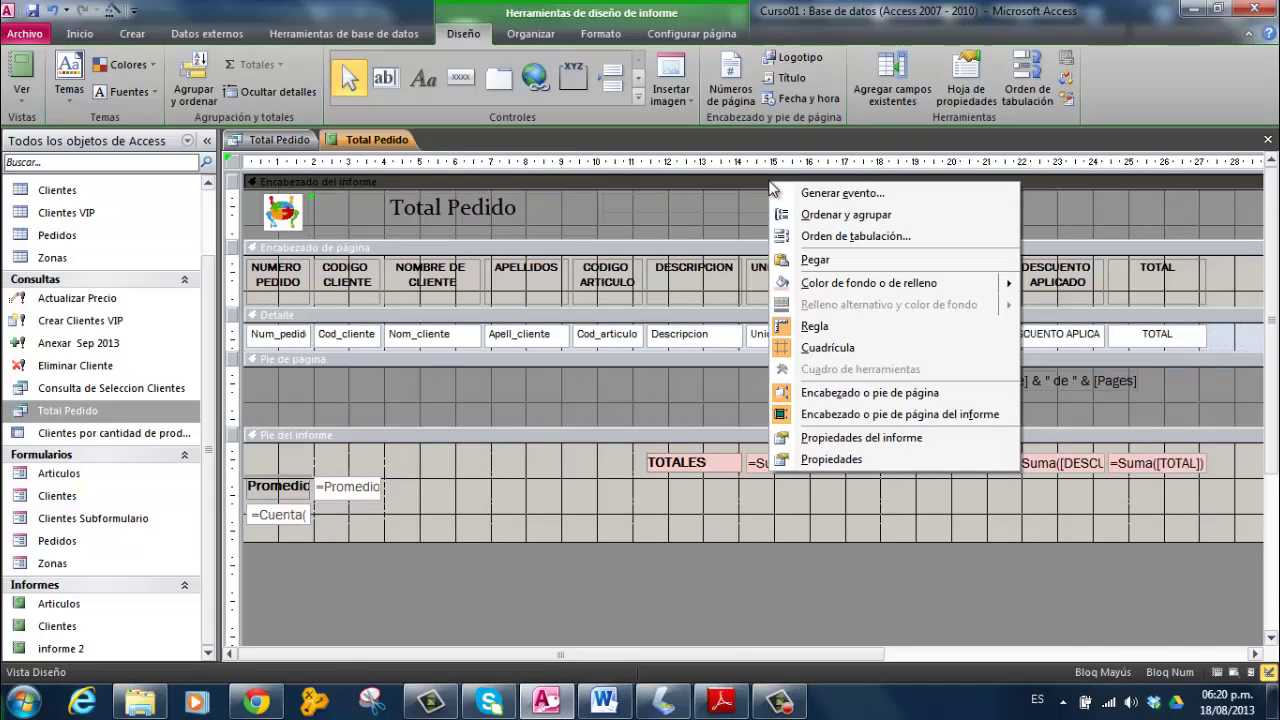
mouse_move(857, 285)
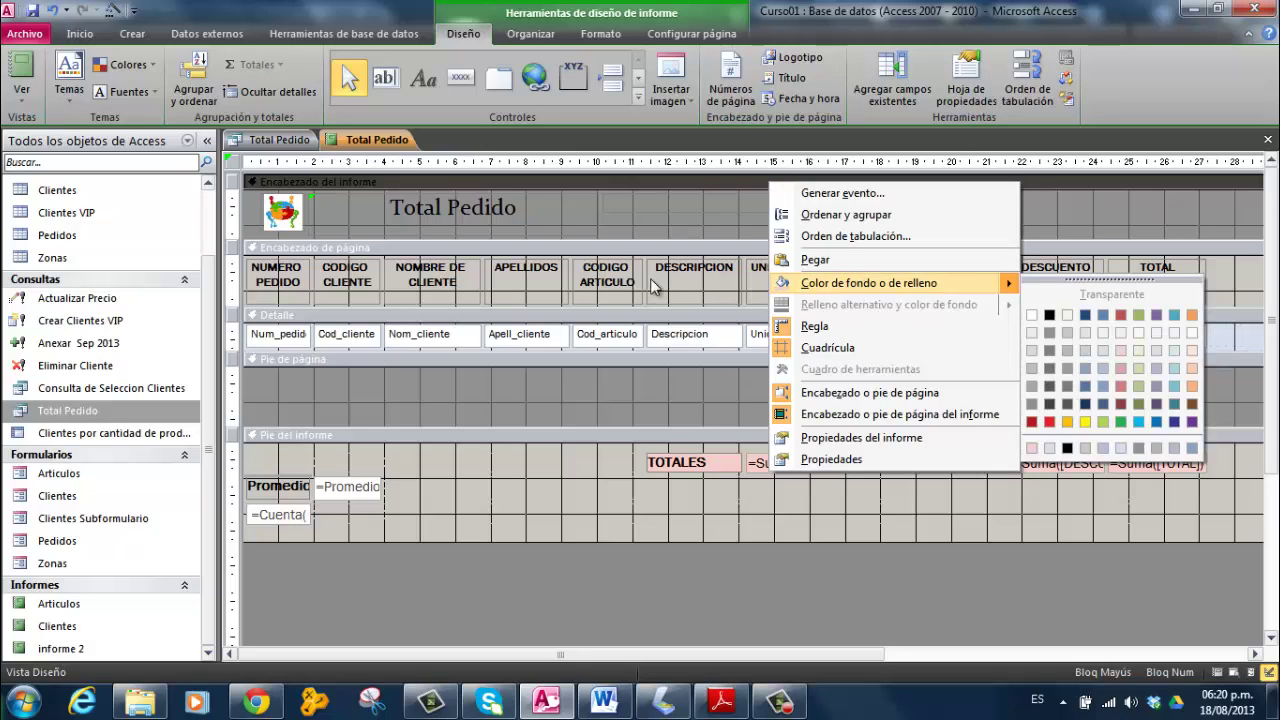
click(648, 242)
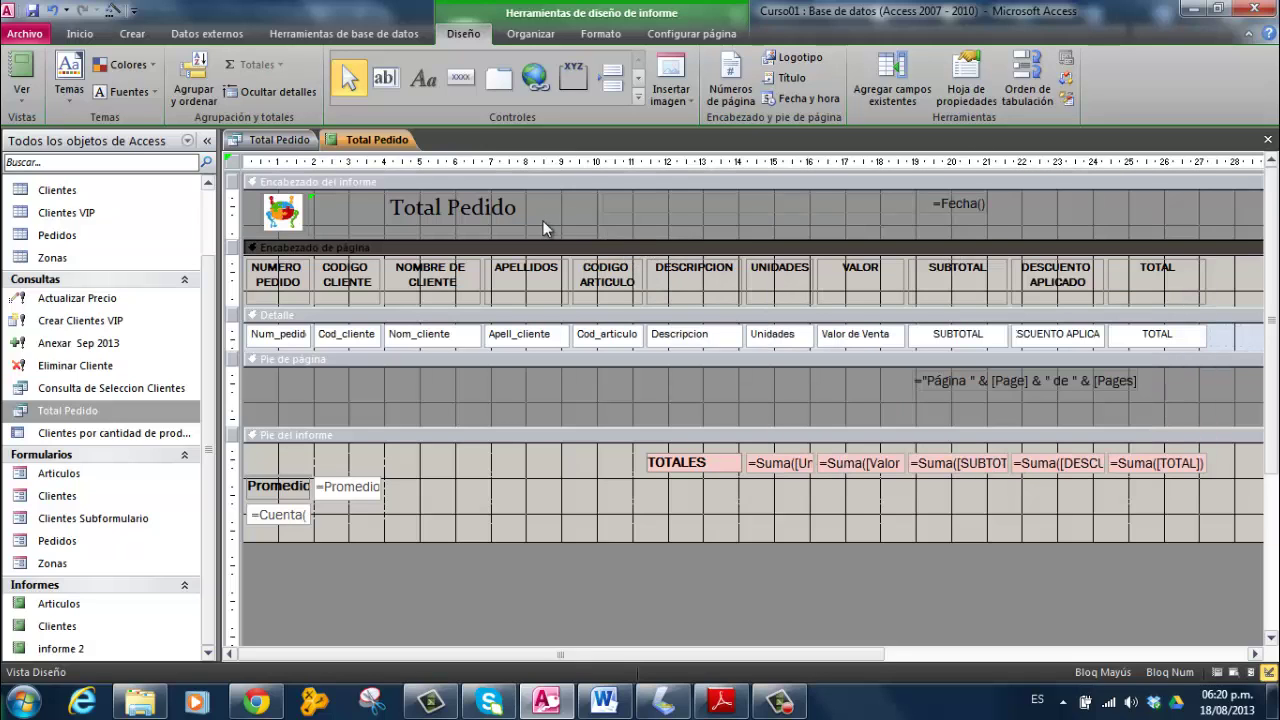
click(533, 213)
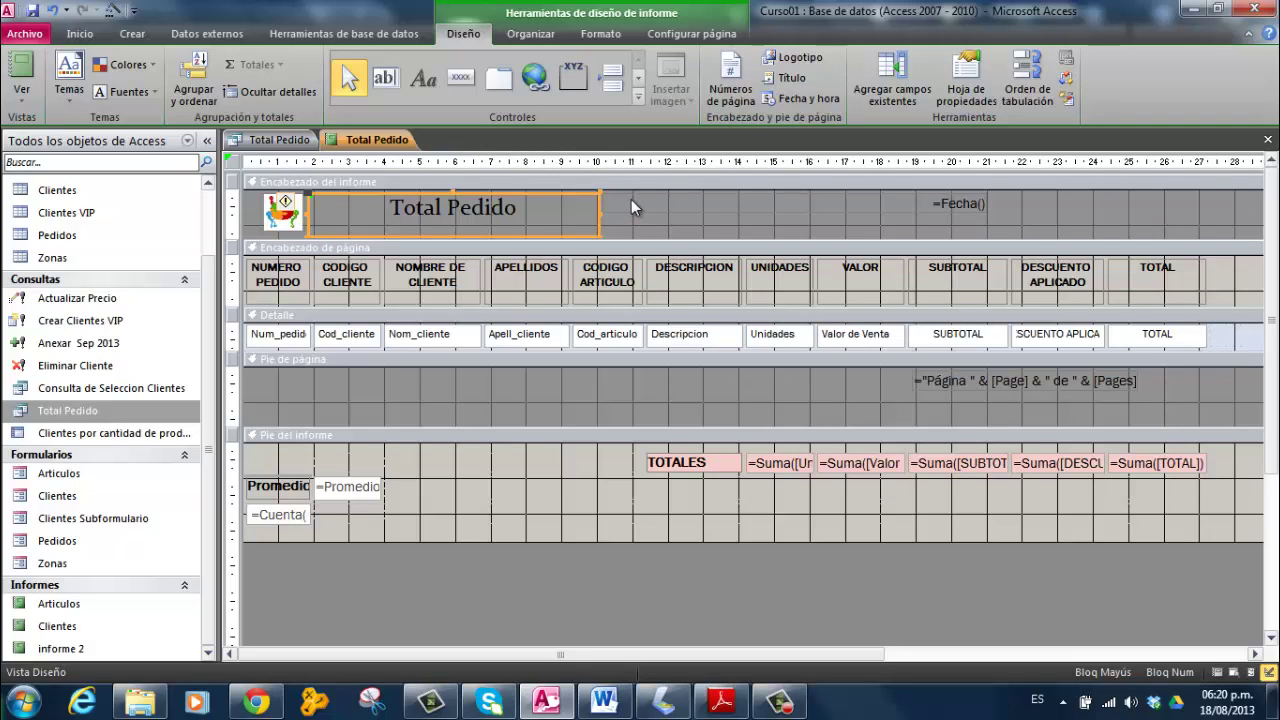
click(631, 199)
click(494, 221)
right_click(568, 212)
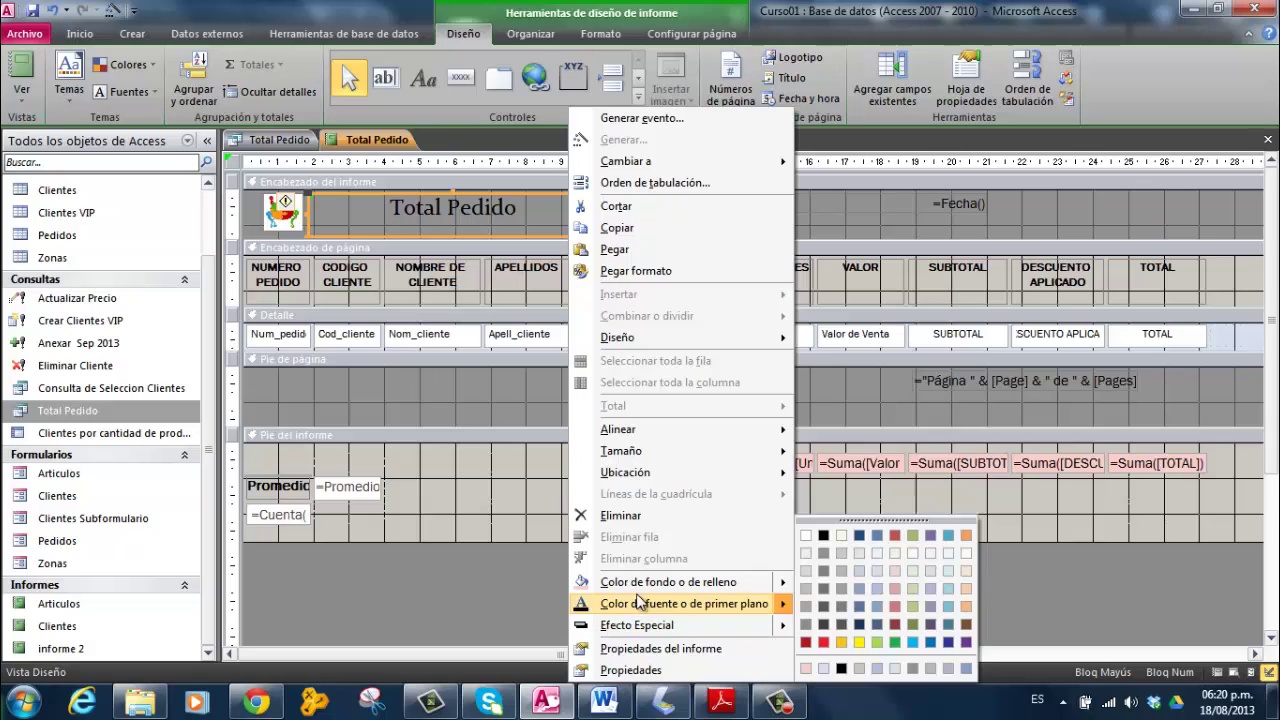
mouse_move(640, 596)
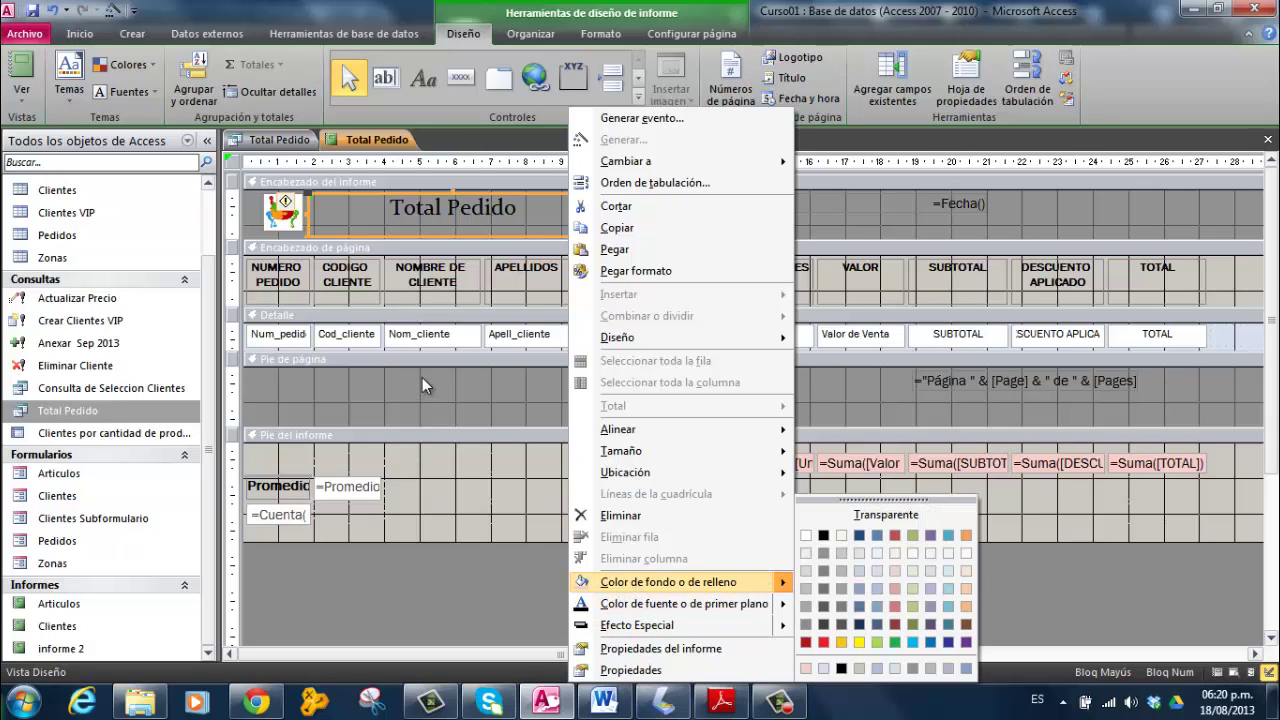
Step: Select the page header labels from NUMERO PEDIDO through SUBTOTAL, view their available formatting commands, and clear the selection
click(312, 282)
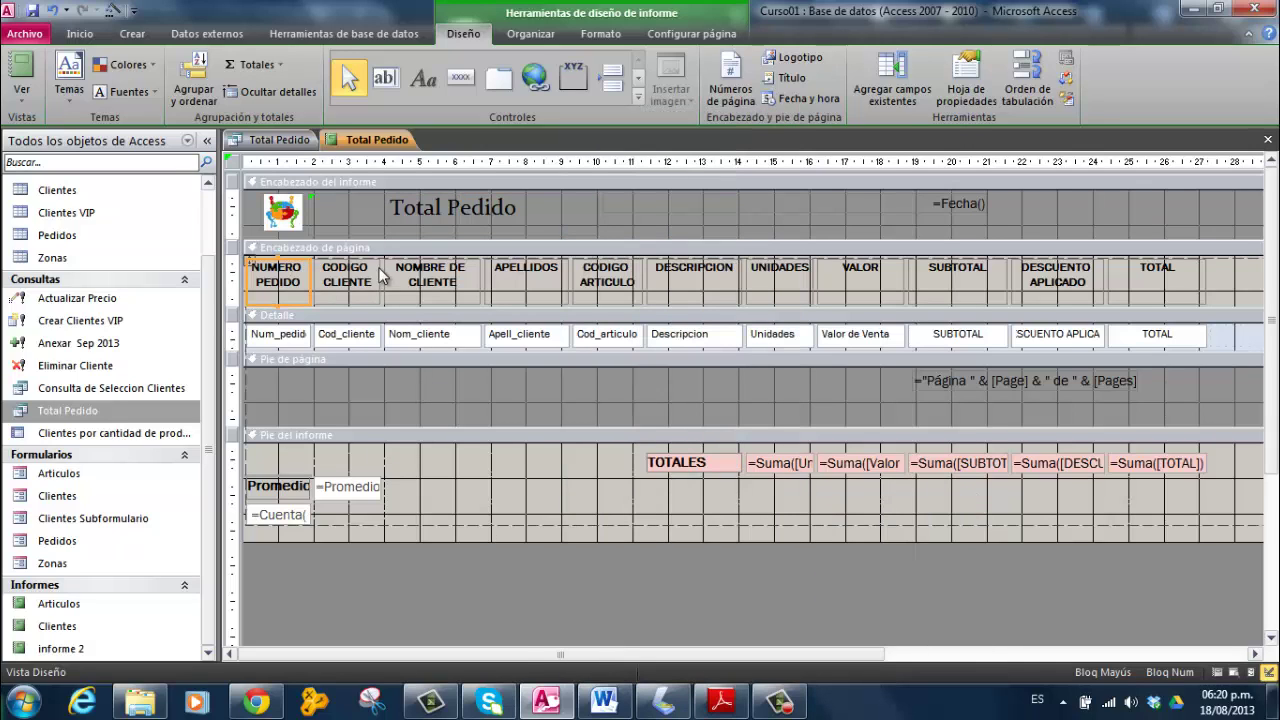
shift+click(378, 280)
shift+click(425, 283)
shift+click(525, 282)
shift+click(607, 282)
shift+click(694, 282)
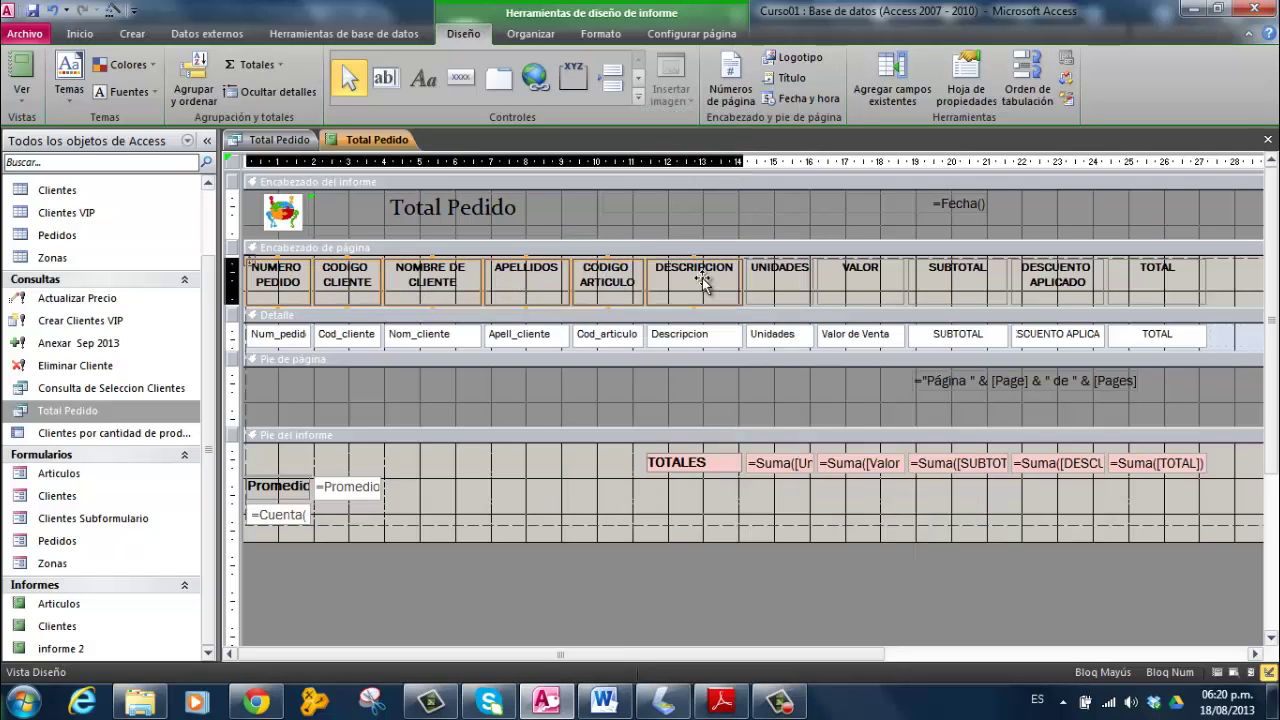
shift+click(783, 285)
shift+click(868, 287)
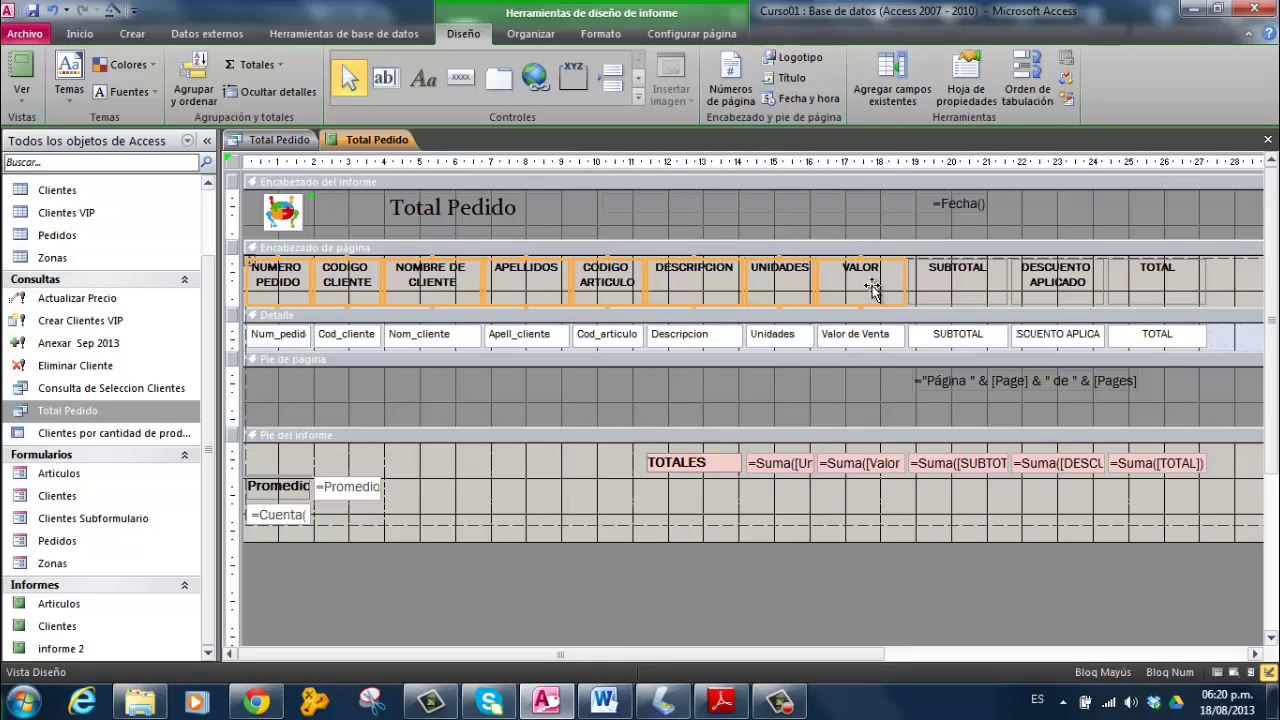
shift+click(943, 270)
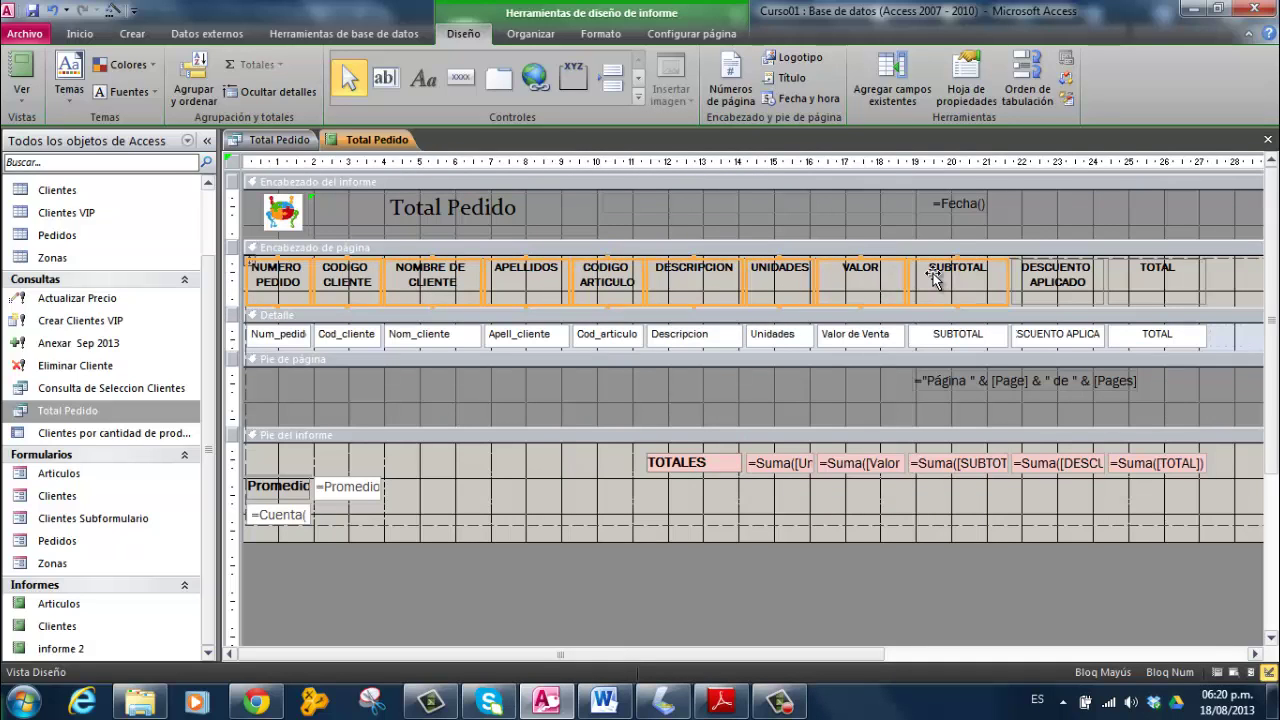
right_click(936, 272)
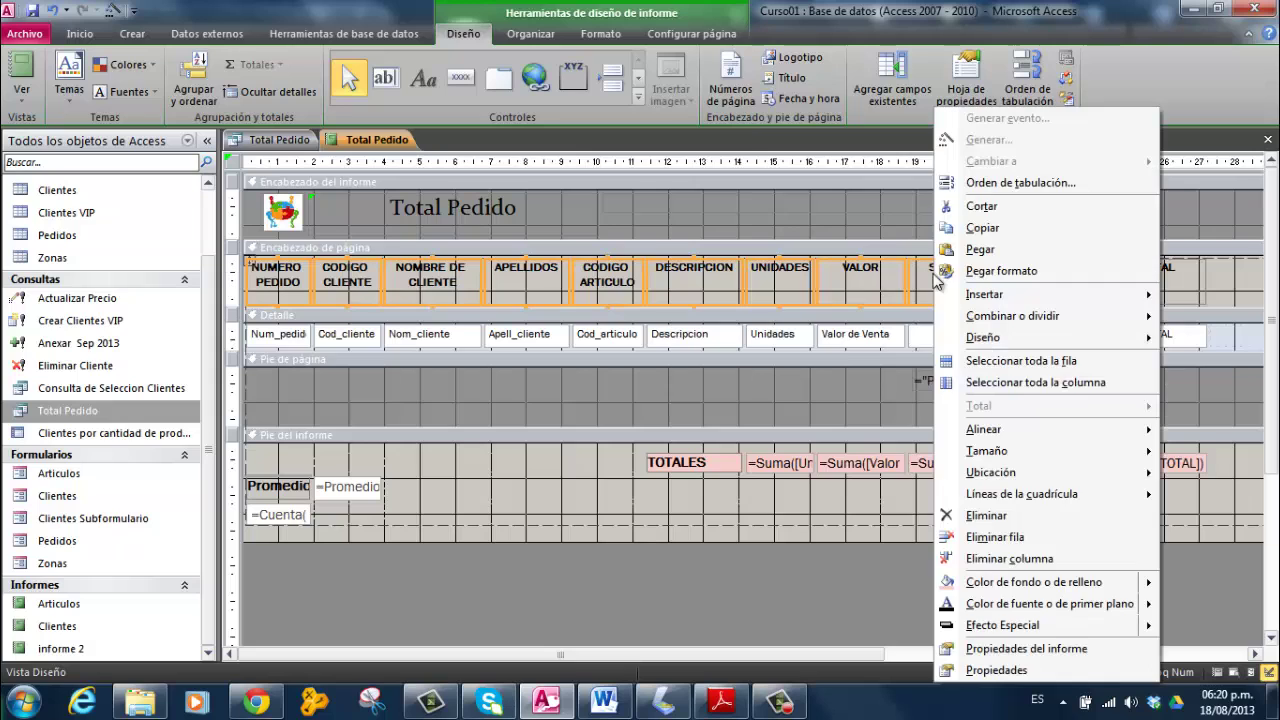
click(655, 412)
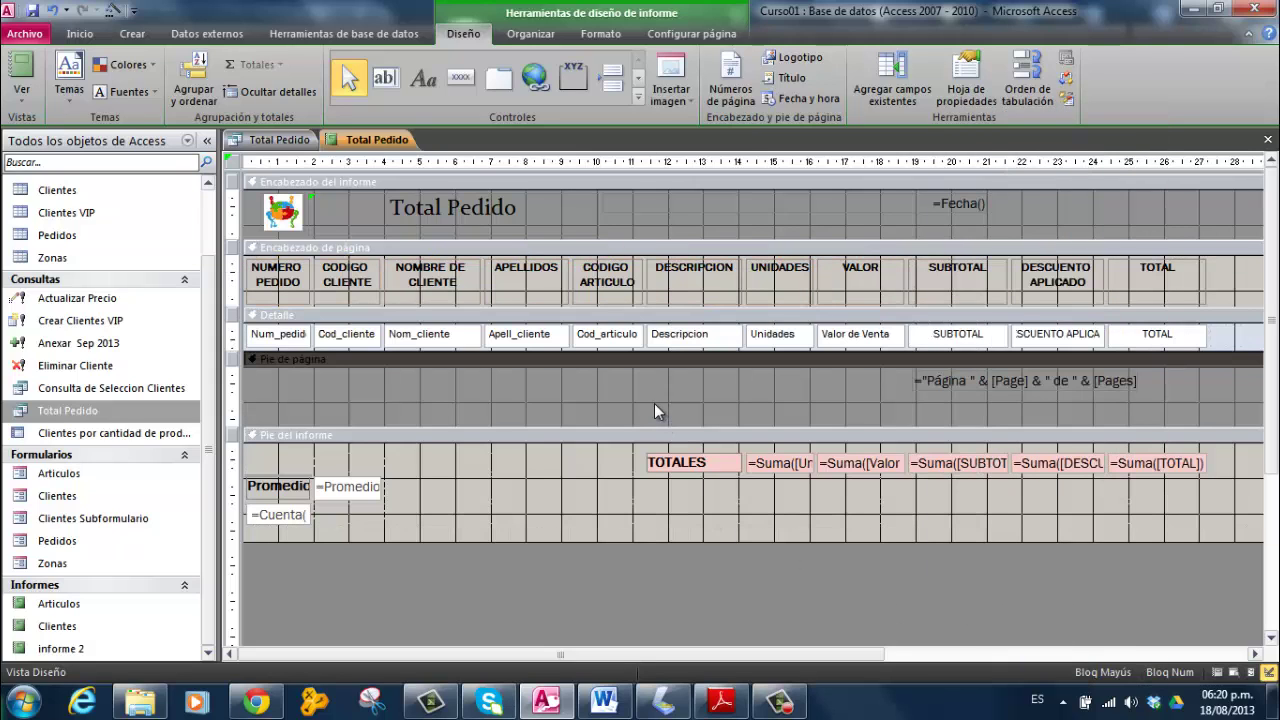
click(362, 486)
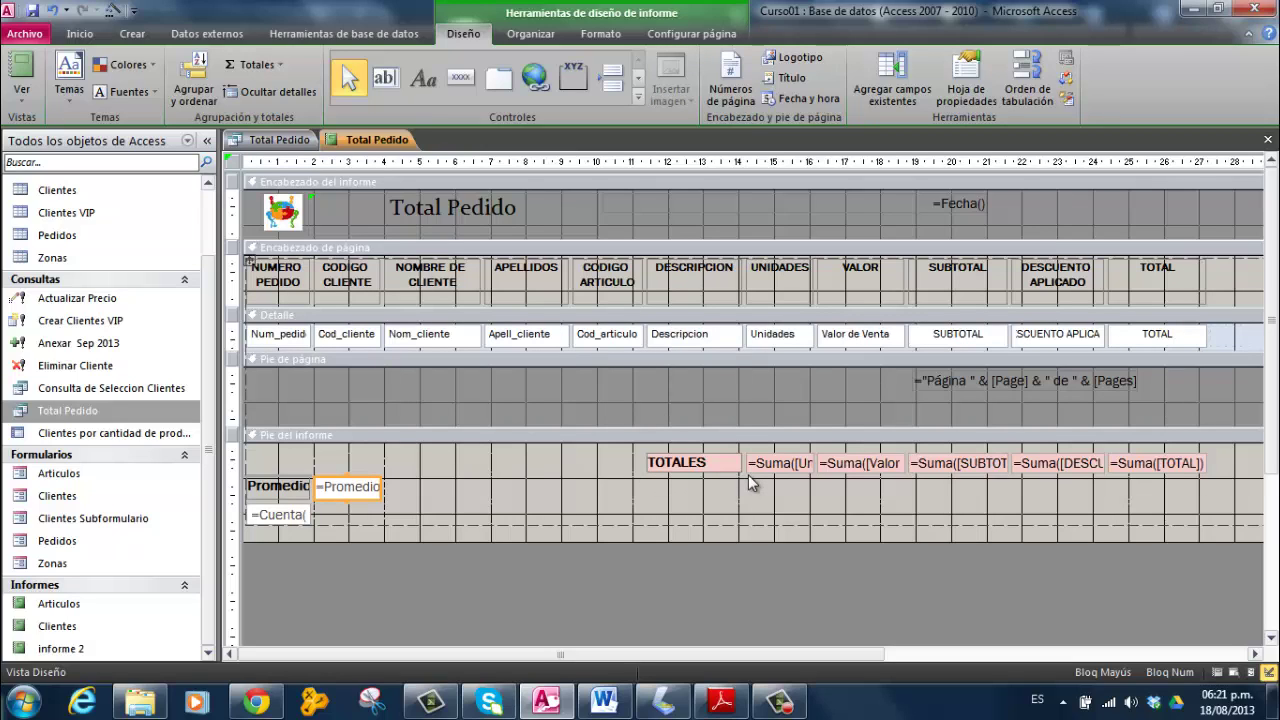
click(478, 491)
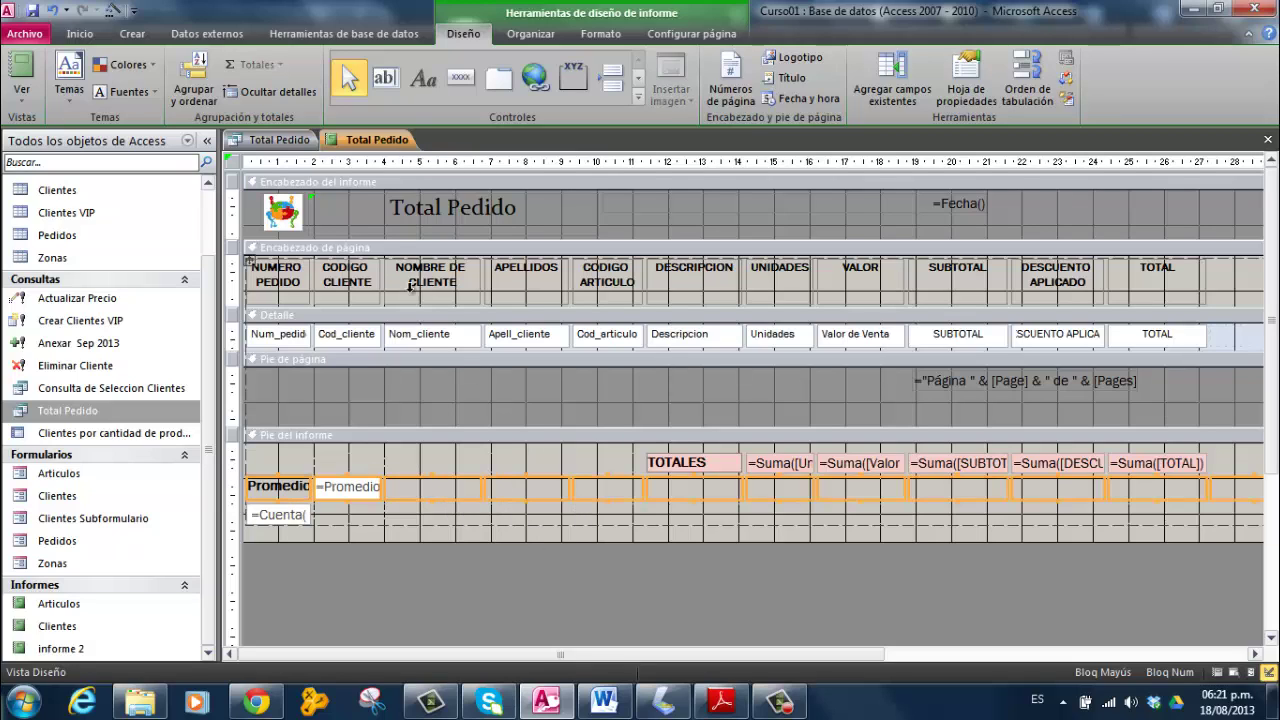
click(472, 451)
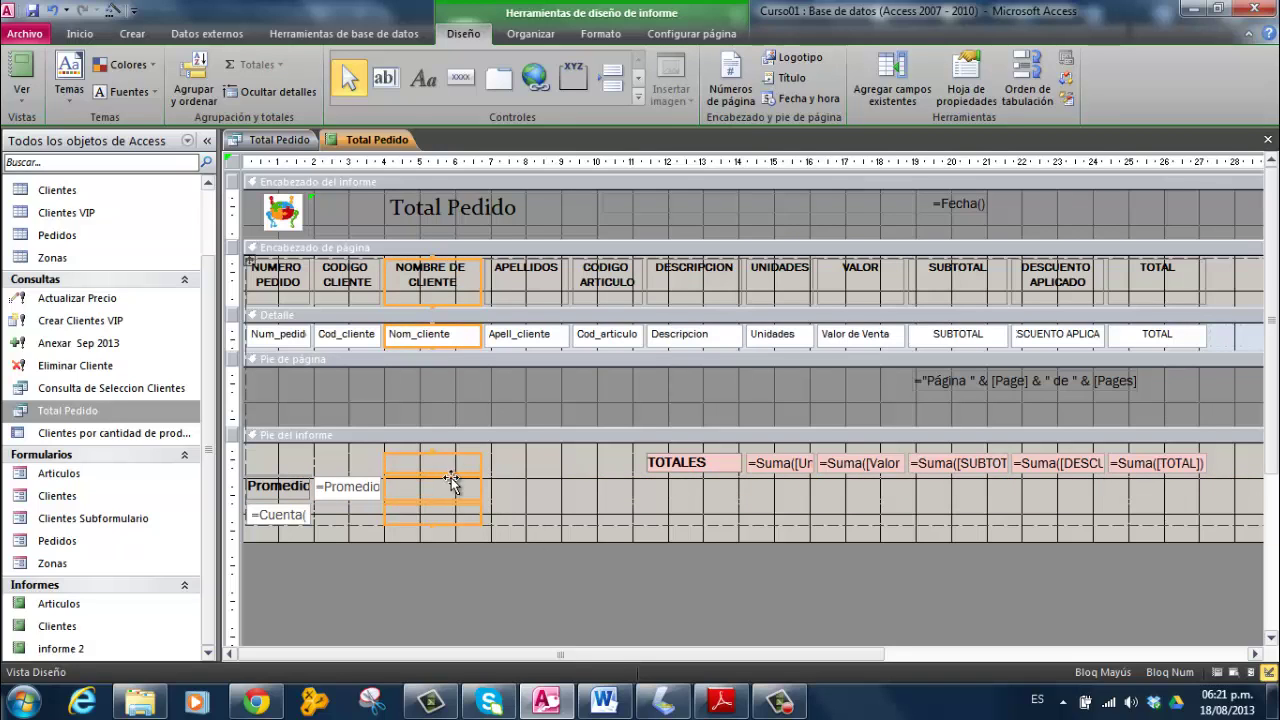
drag(445, 484, 553, 488)
click(475, 510)
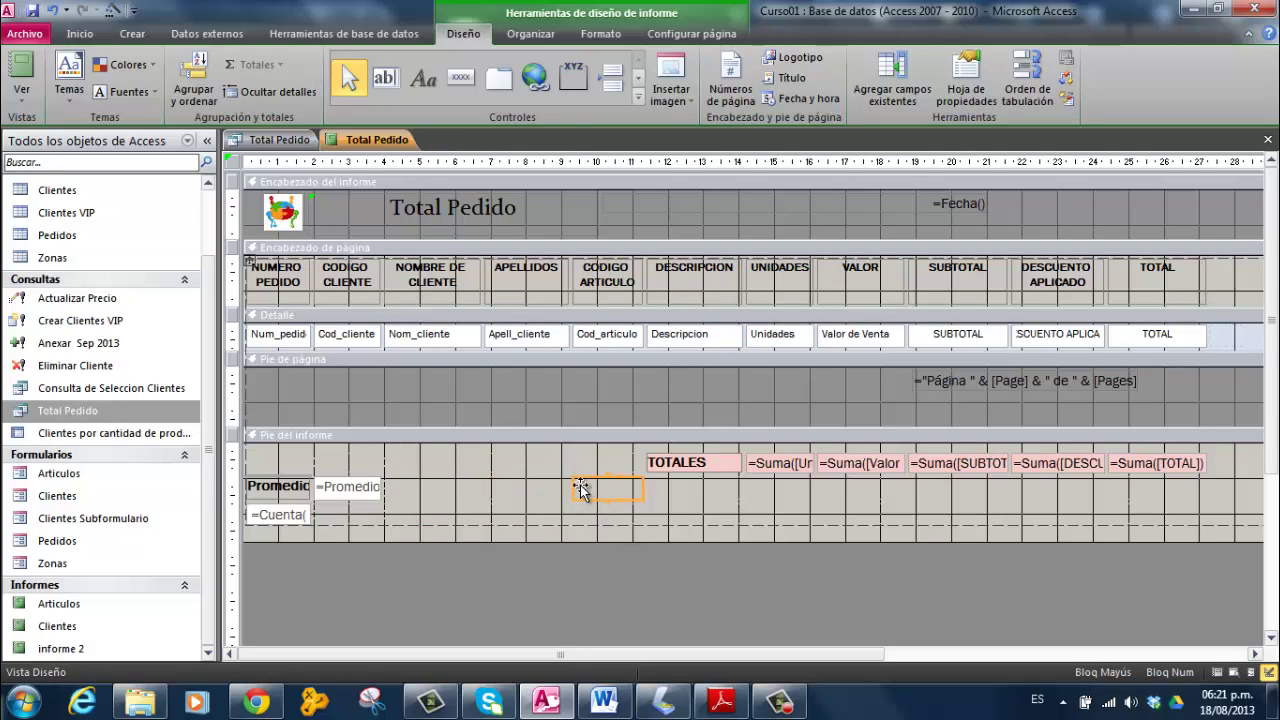
Step: Add a text box with its label in the report footer's empty cells under APELLIDOS and NOMBRE DE CLIENTE, on the Promedio row
click(536, 487)
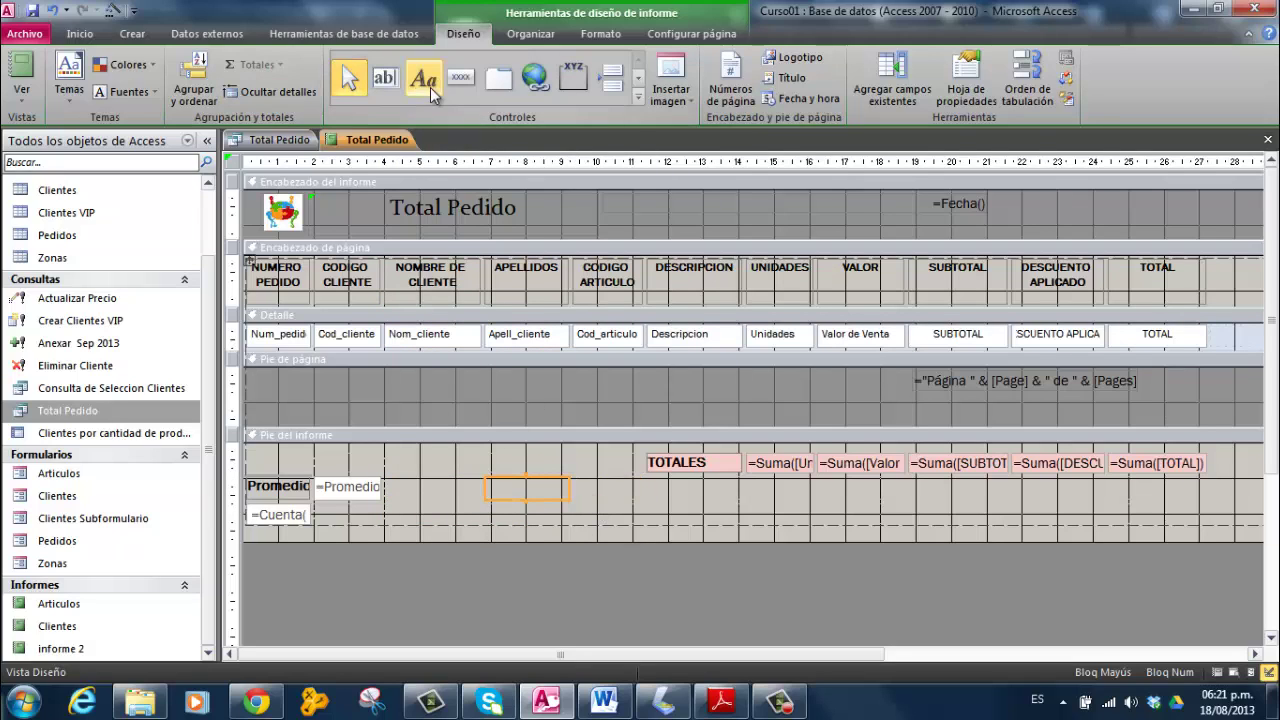
click(386, 78)
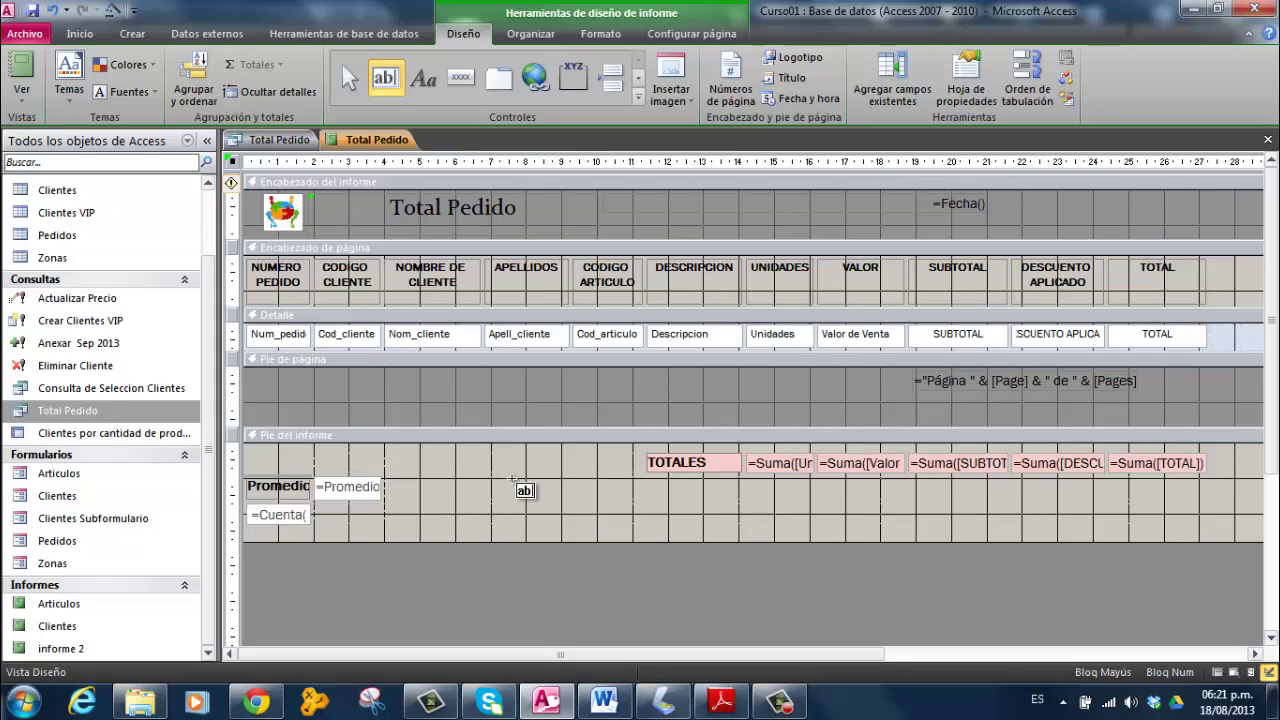
click(478, 487)
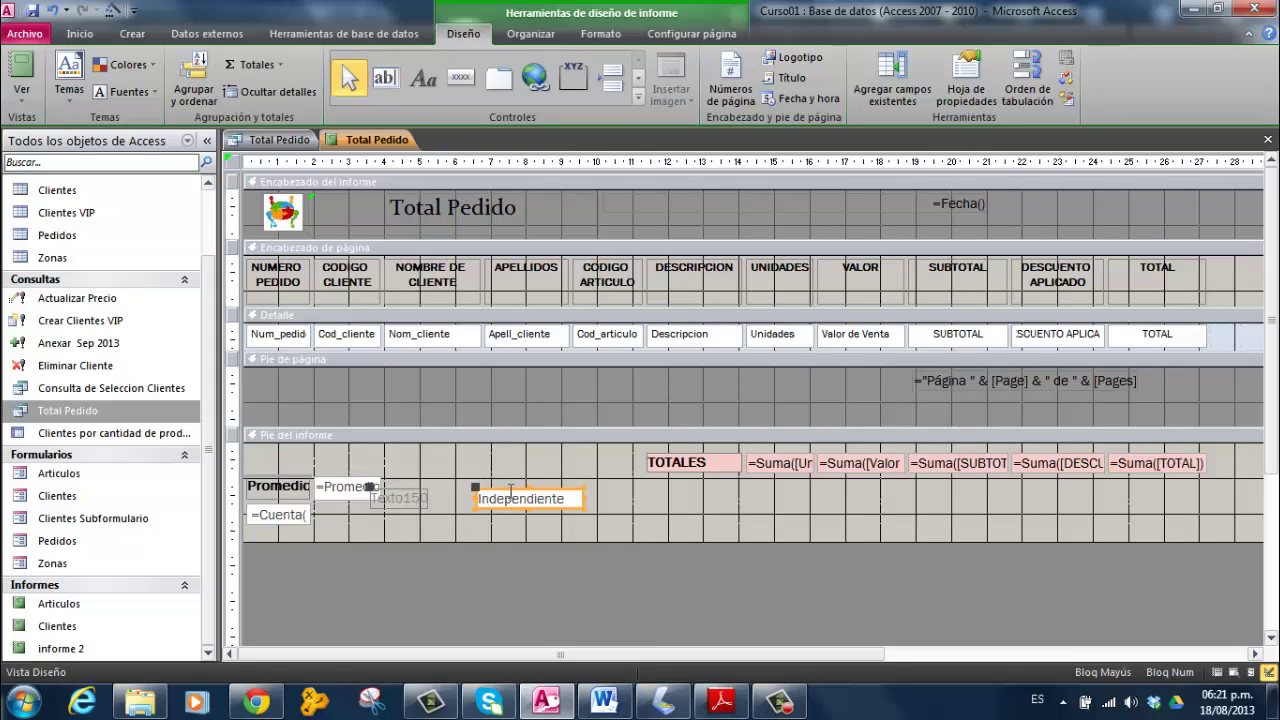
drag(511, 490, 547, 476)
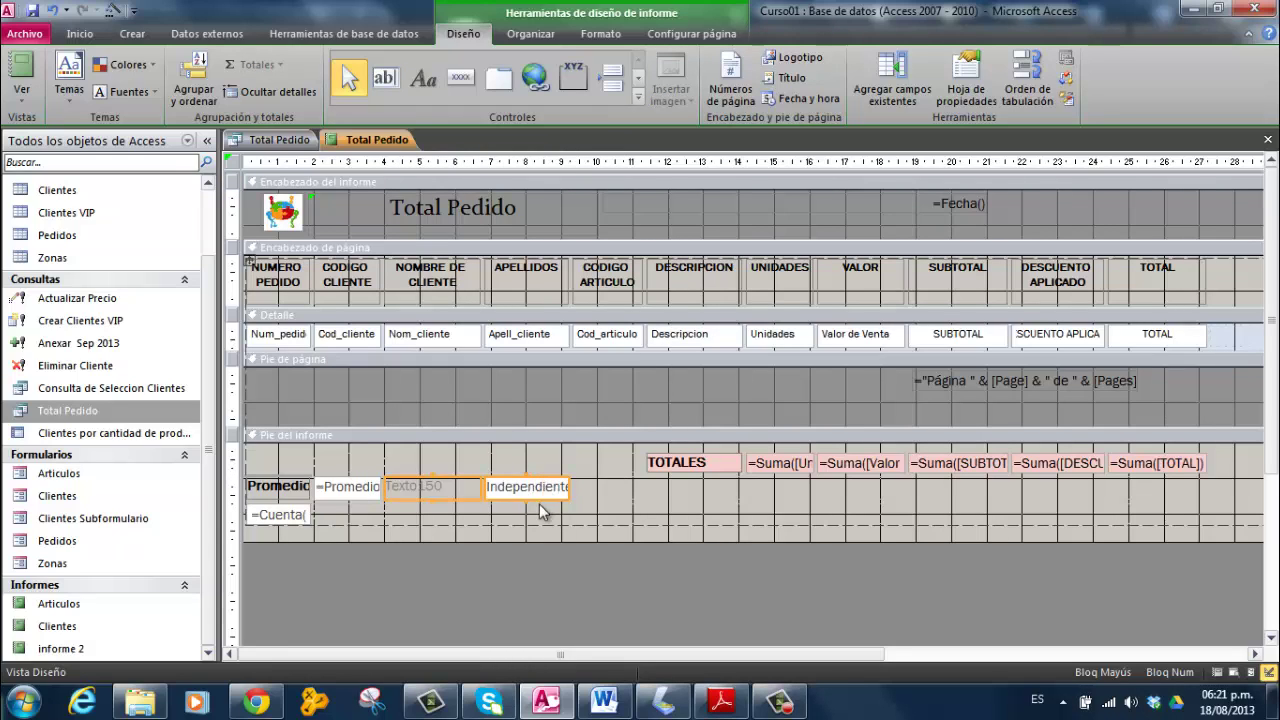
Step: Open the expression builder for the control source (Origen del control) of the new independent text box
click(540, 488)
click(505, 478)
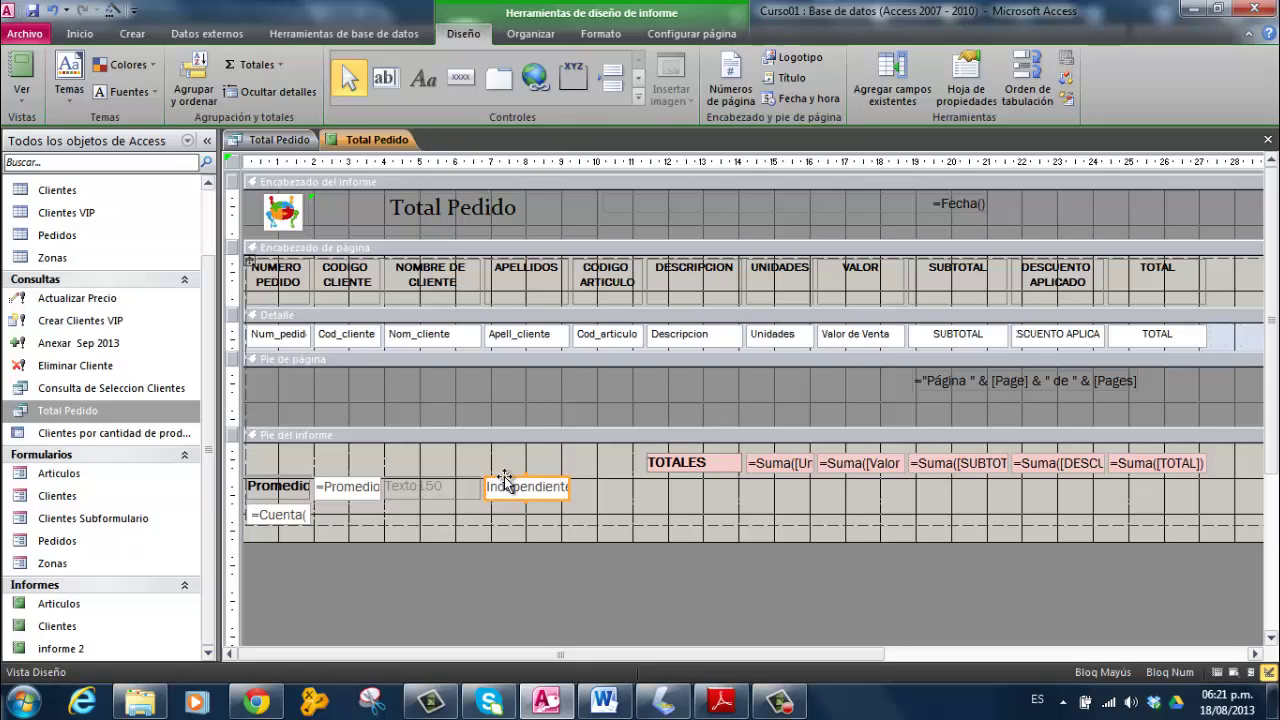
right_click(505, 478)
click(550, 667)
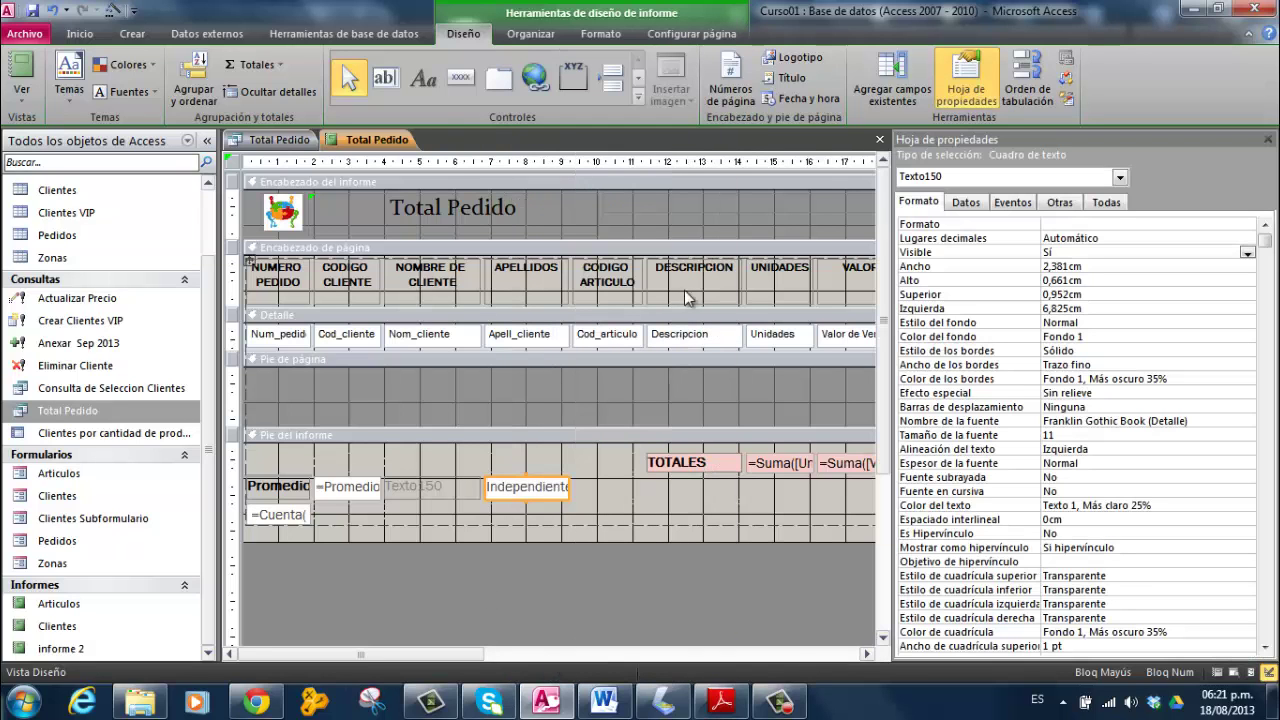
click(966, 203)
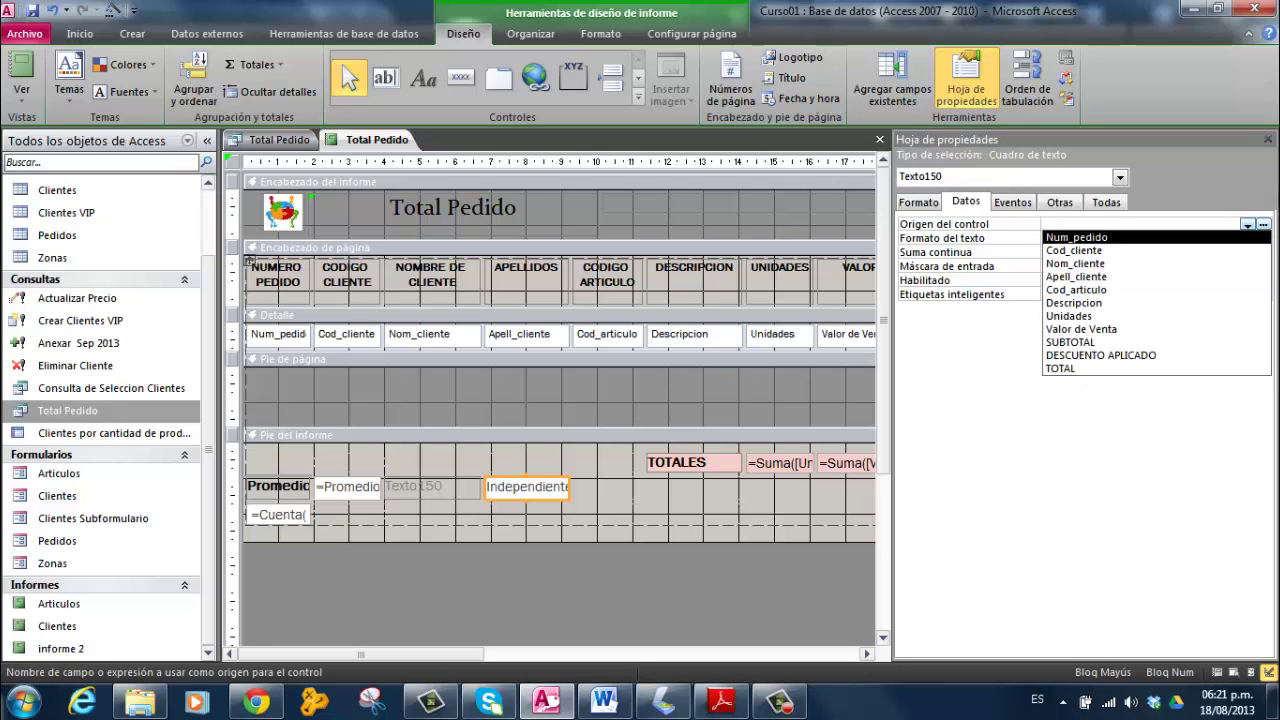
click(1264, 225)
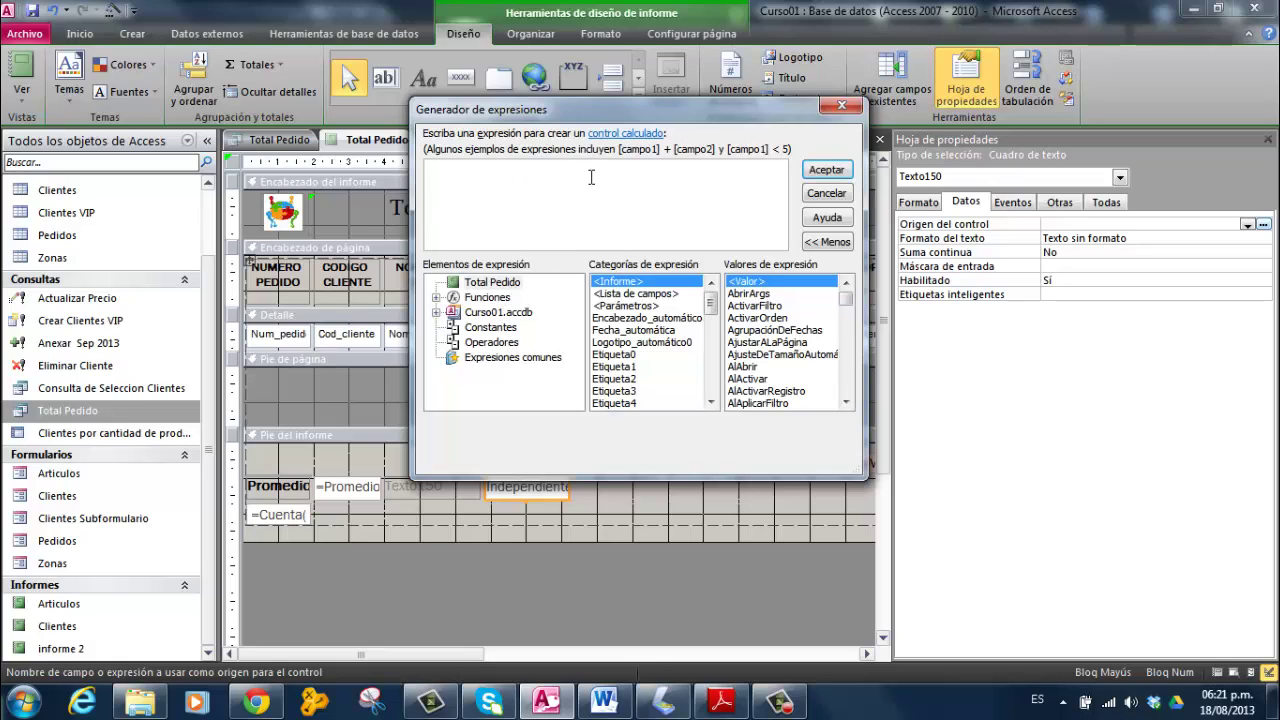
Step: Try the Nom_cliente field of the Clientes table as the expression and clear it again
click(437, 312)
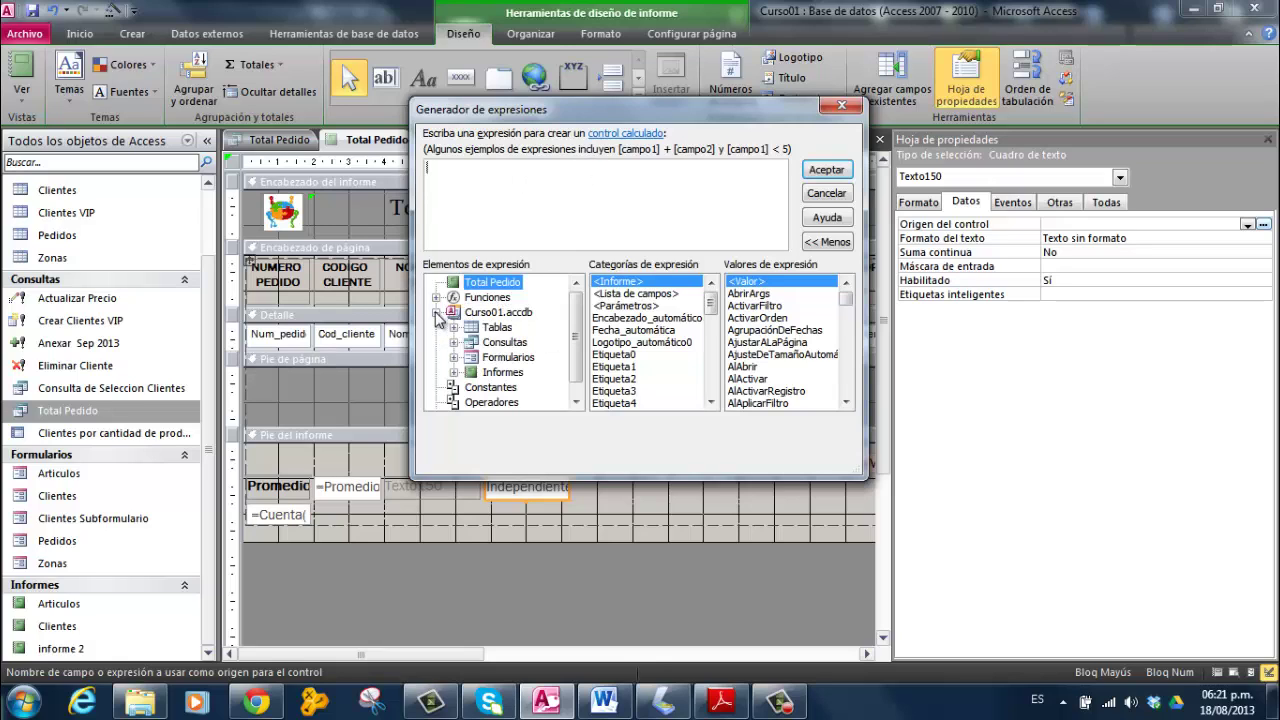
click(451, 328)
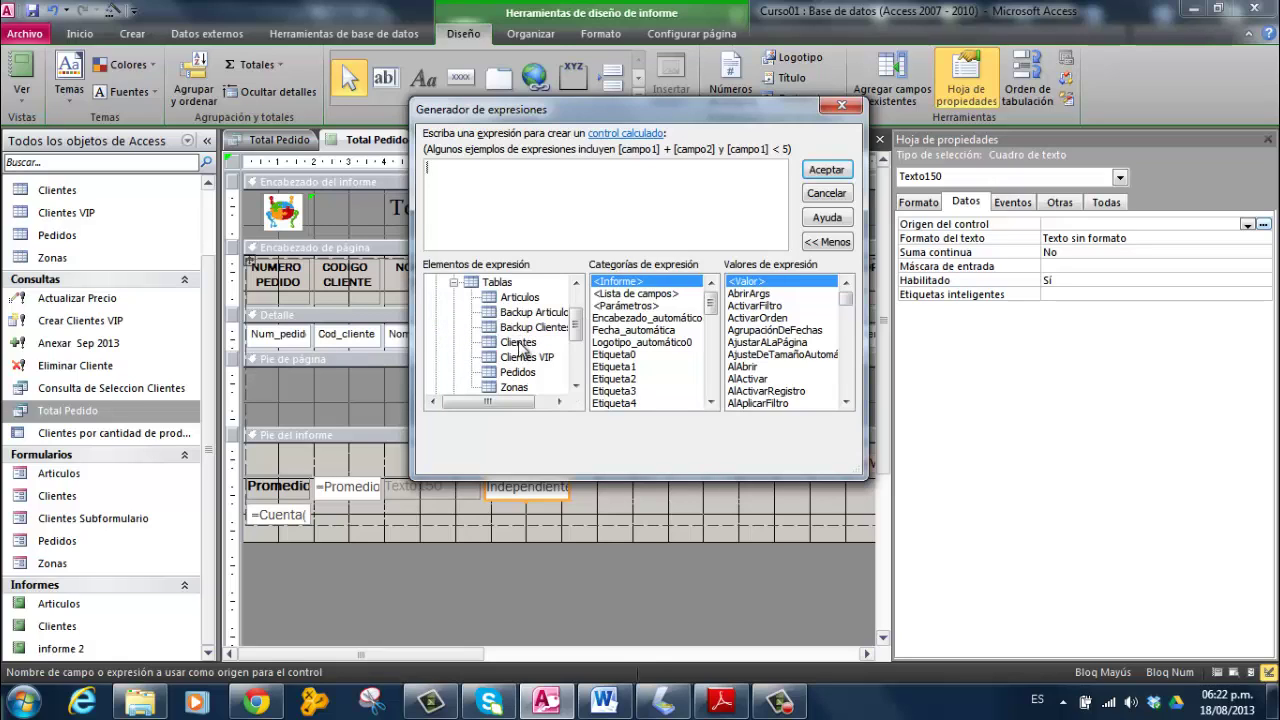
click(520, 343)
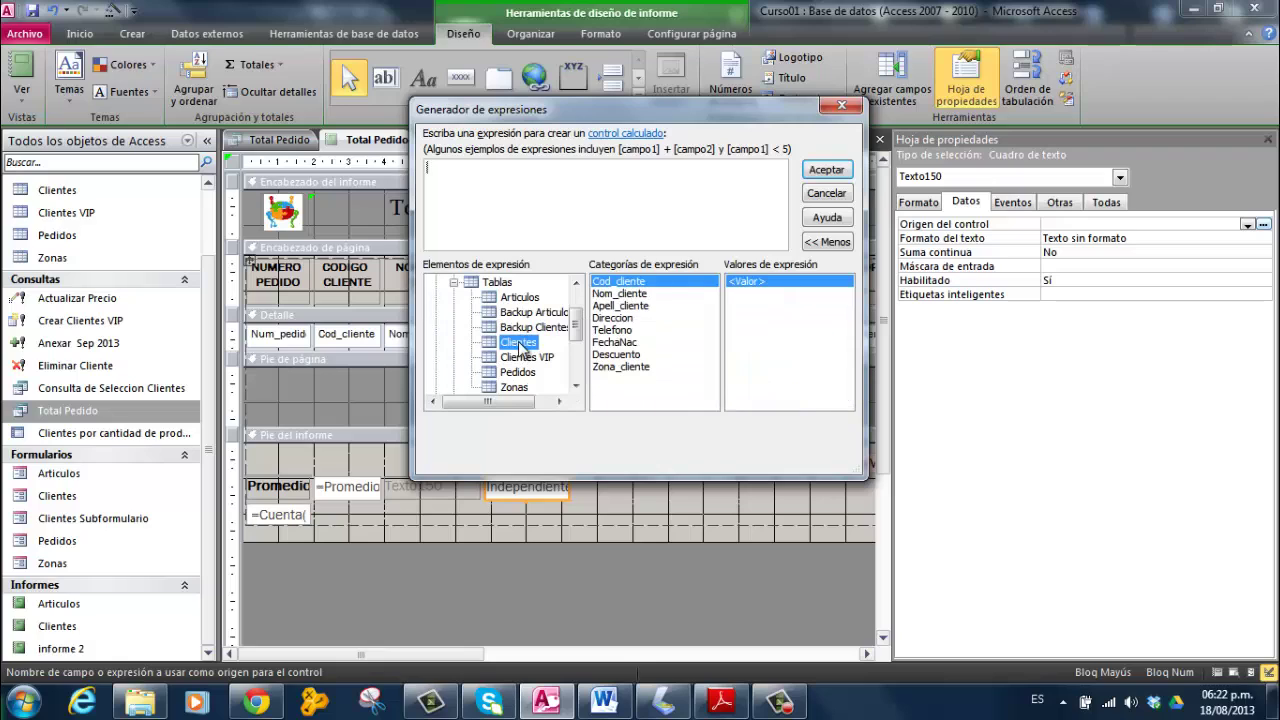
double_click(598, 295)
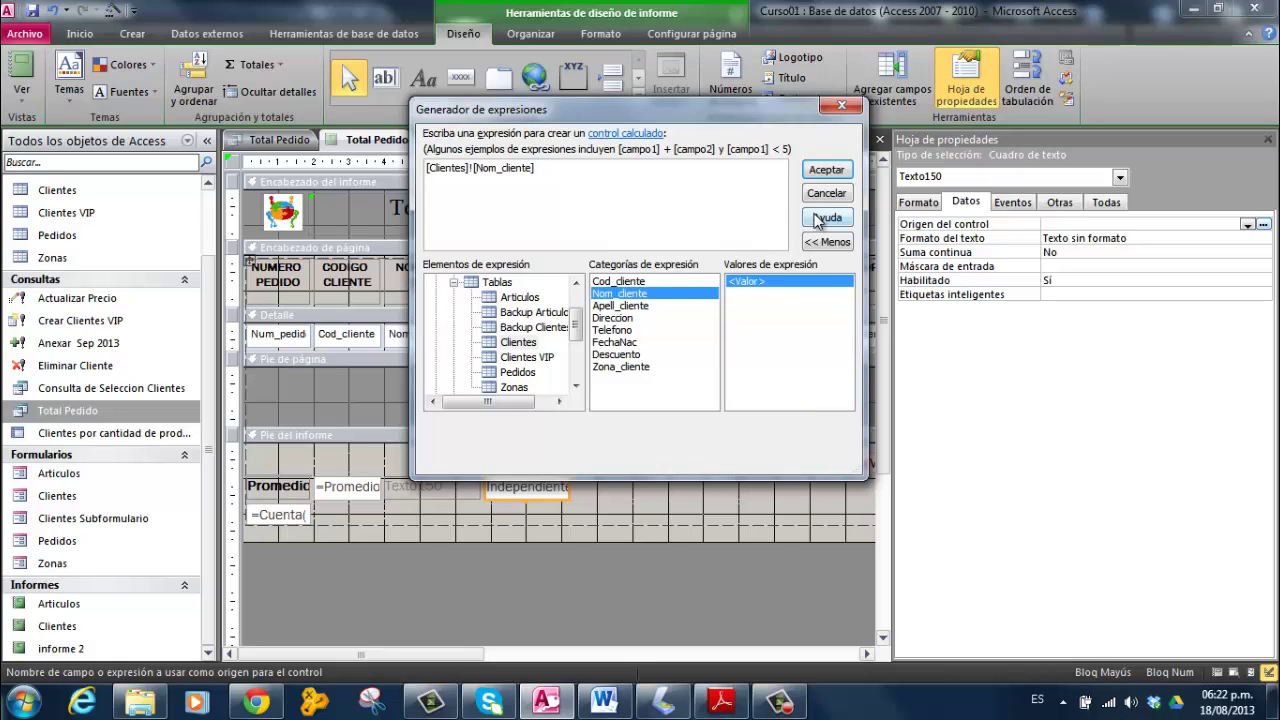
drag(572, 170, 351, 192)
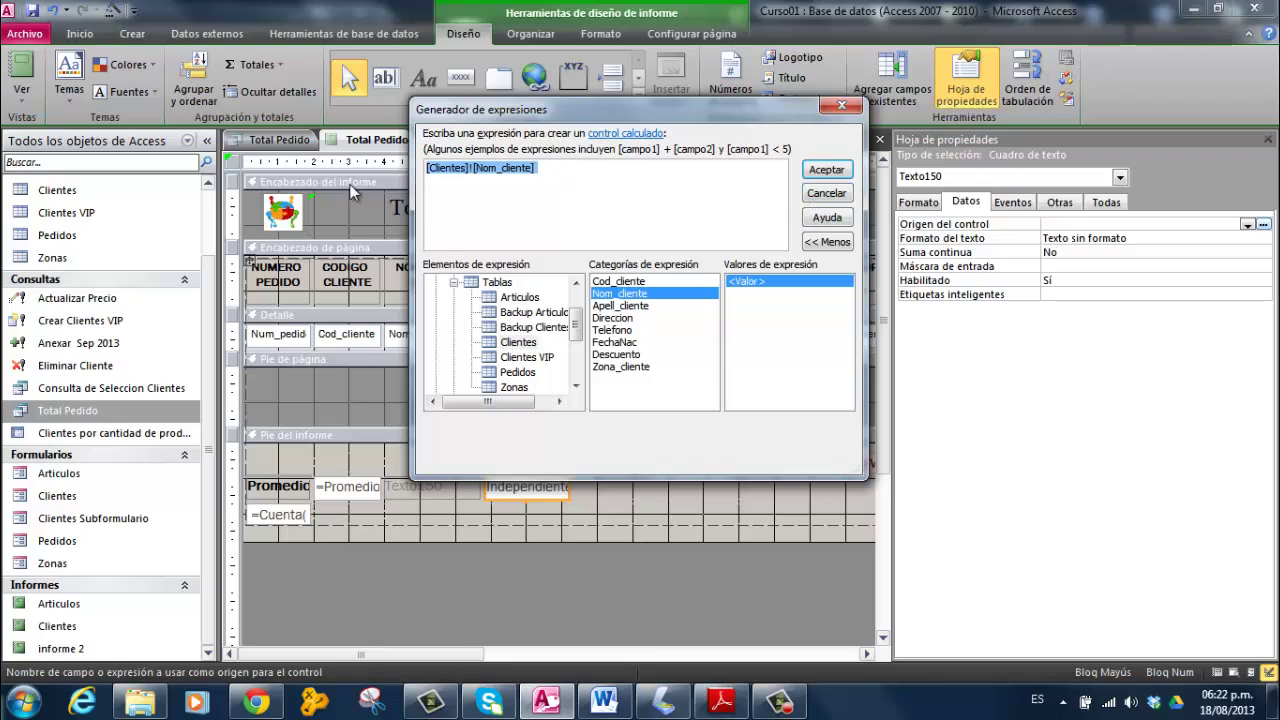
key(Delete)
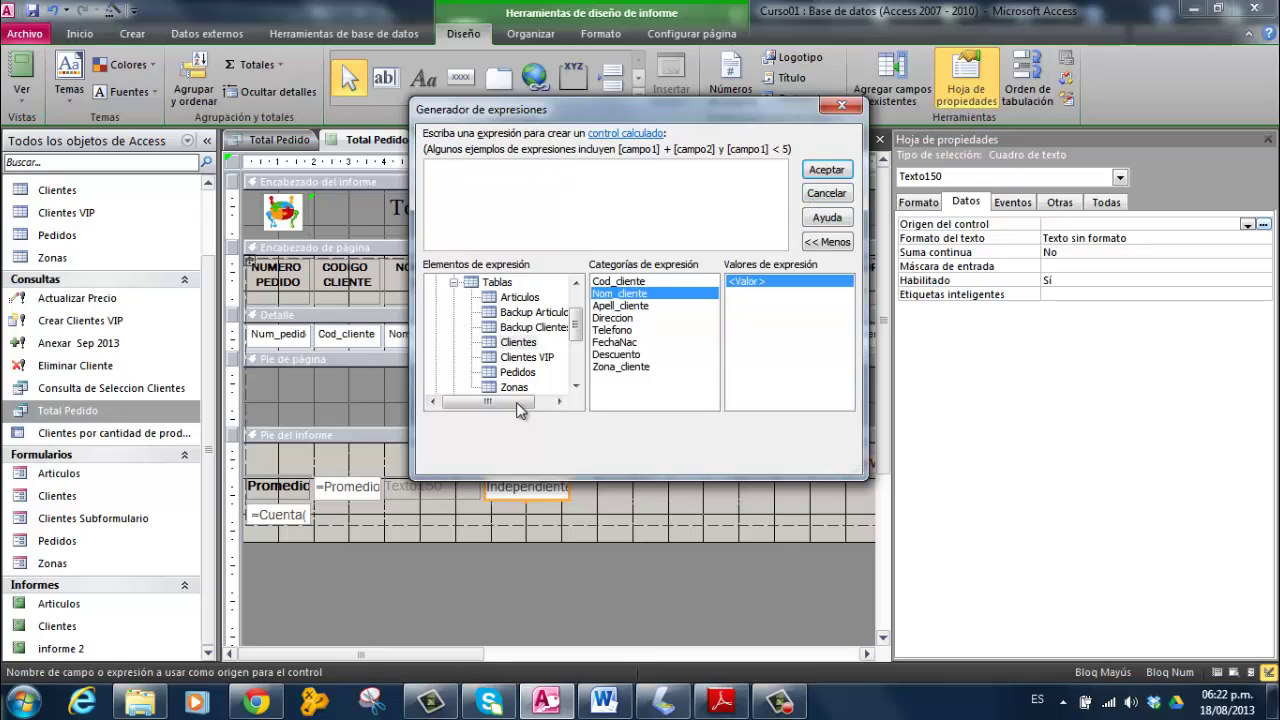
Step: Try the Suma function as the start of the text box's expression
scroll(576, 320, up, 1)
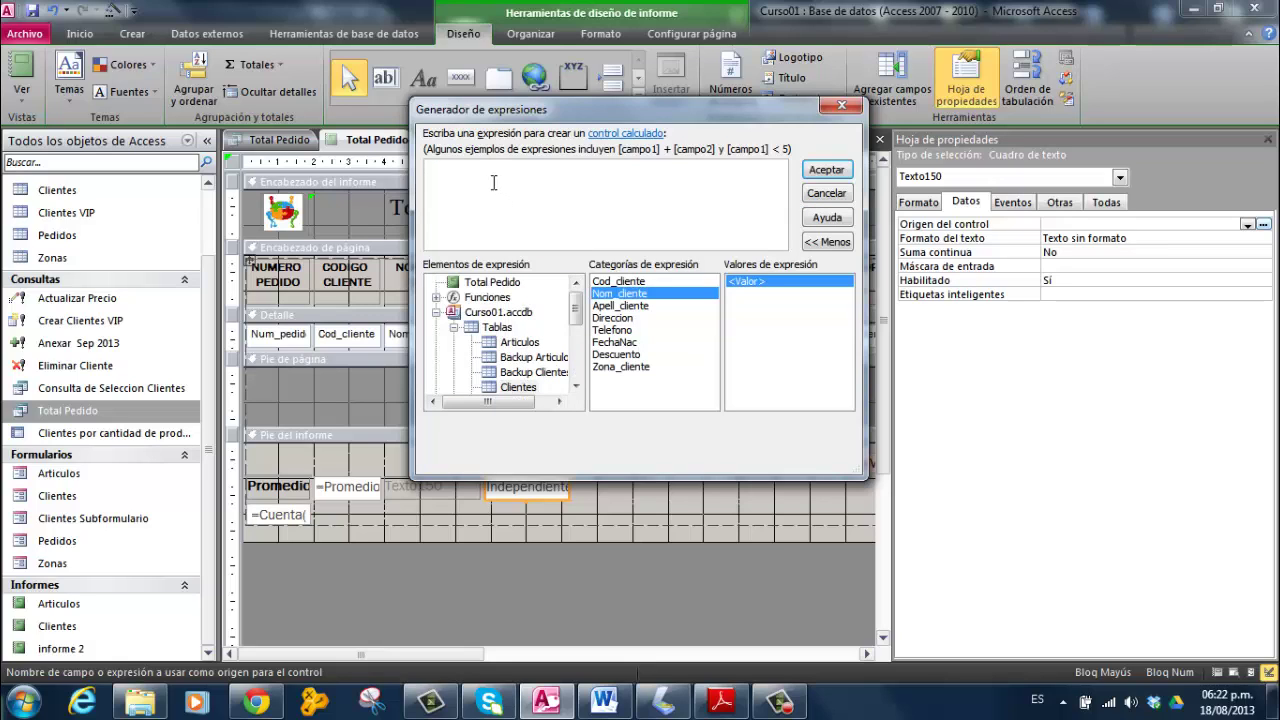
text(SUM)
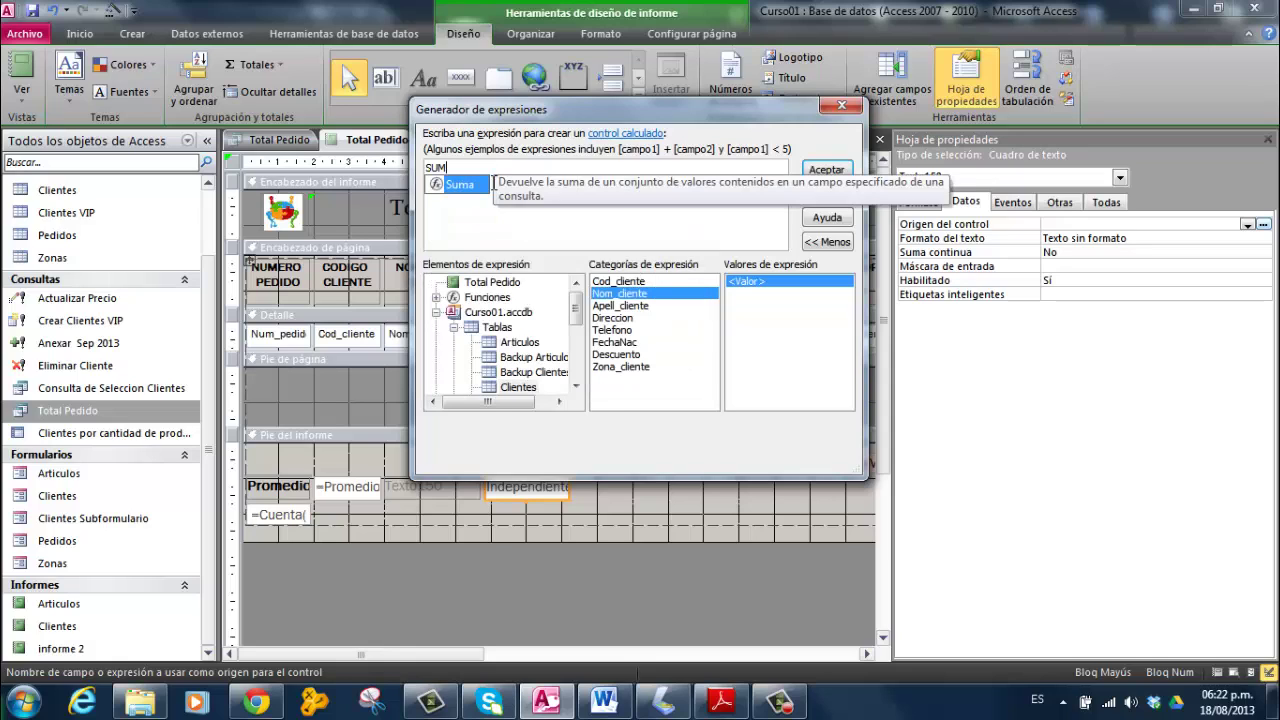
double_click(463, 185)
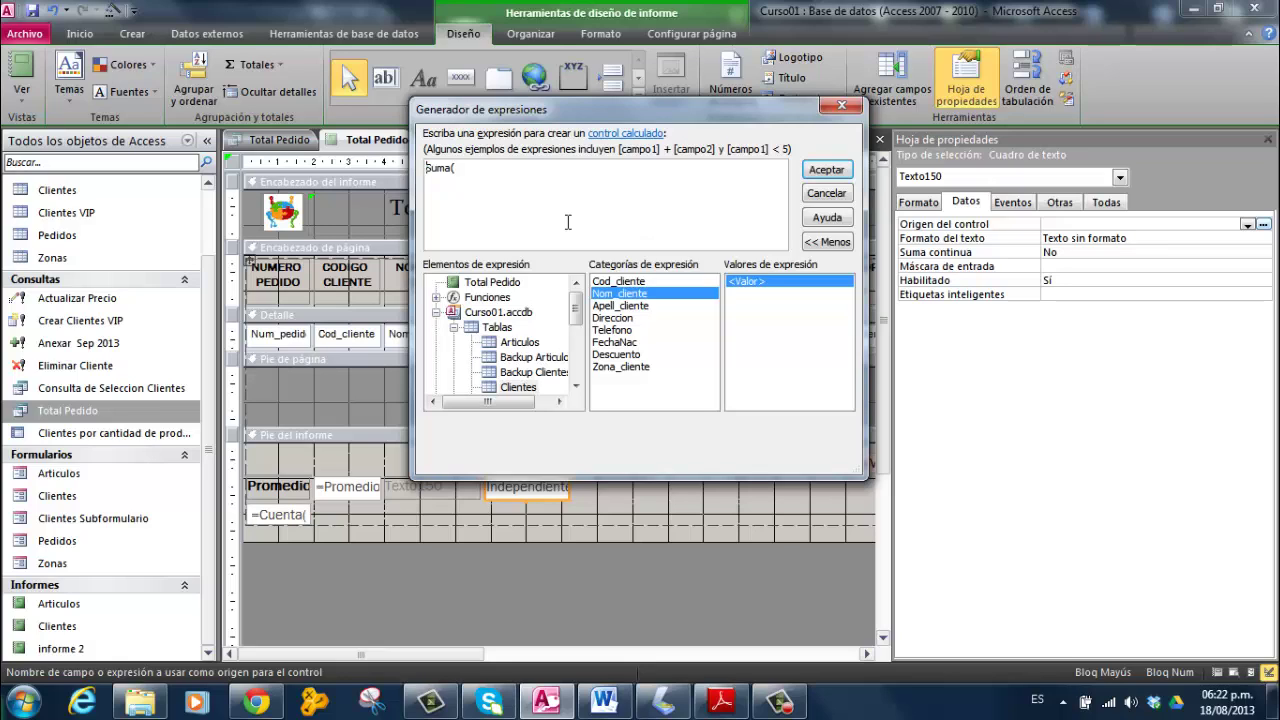
Step: Start the expression with an equals sign and replace the Suma function with Promedio
text(=)
key(BackSpace)
text(=)
key(Delete)
key(Delete)
key(Delete)
key(Delete)
key(Delete)
text(PRO)
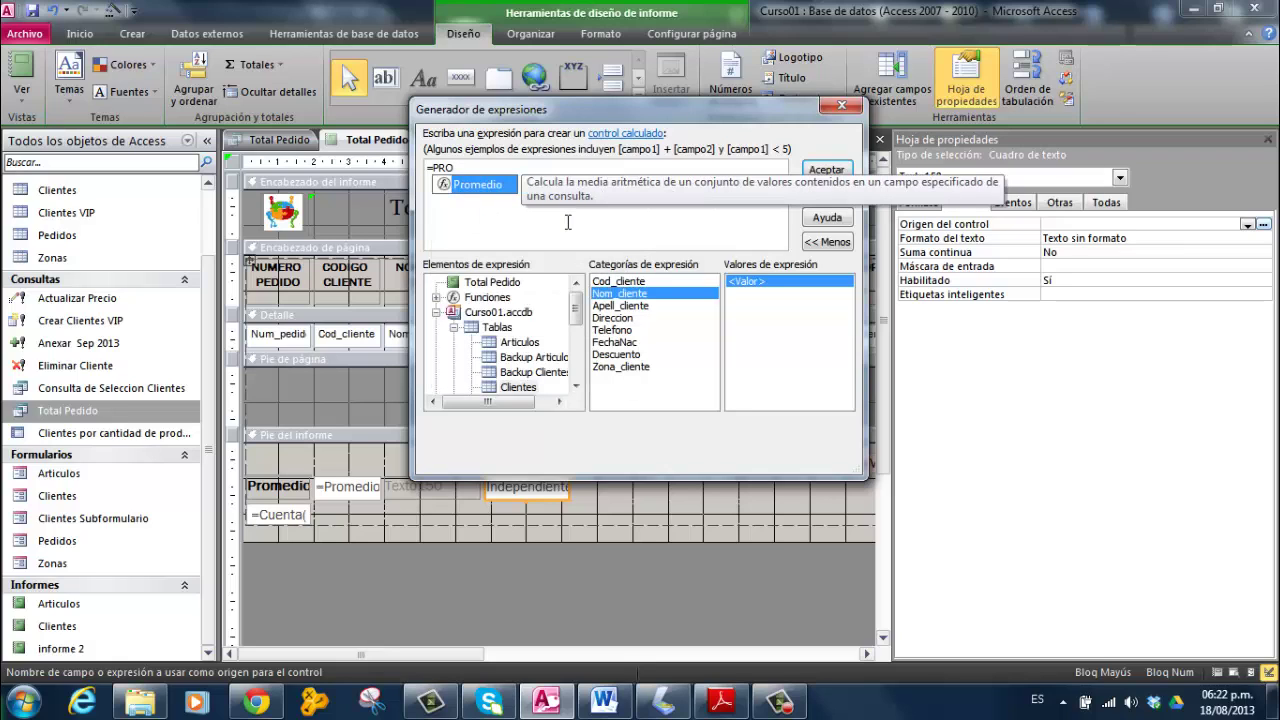
double_click(485, 186)
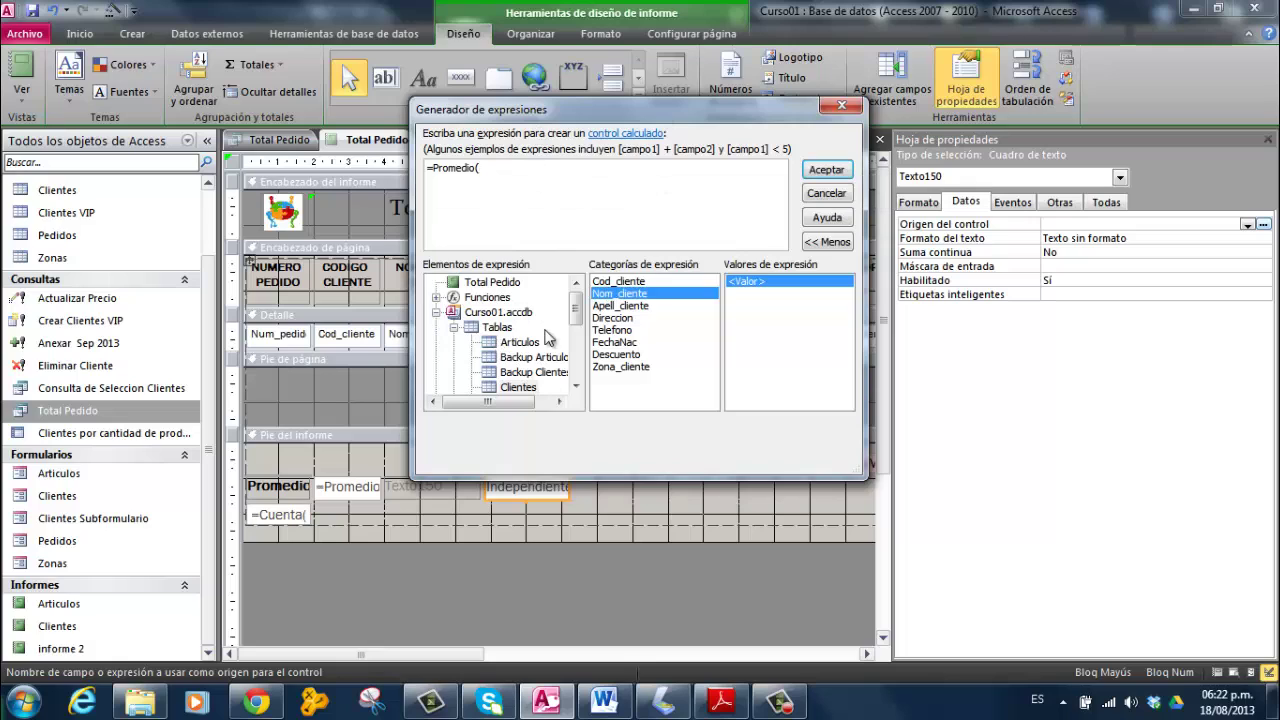
Step: Insert the TOTAL field of the Total Pedido query as the argument of the Promedio function
scroll(575, 320, down, 1)
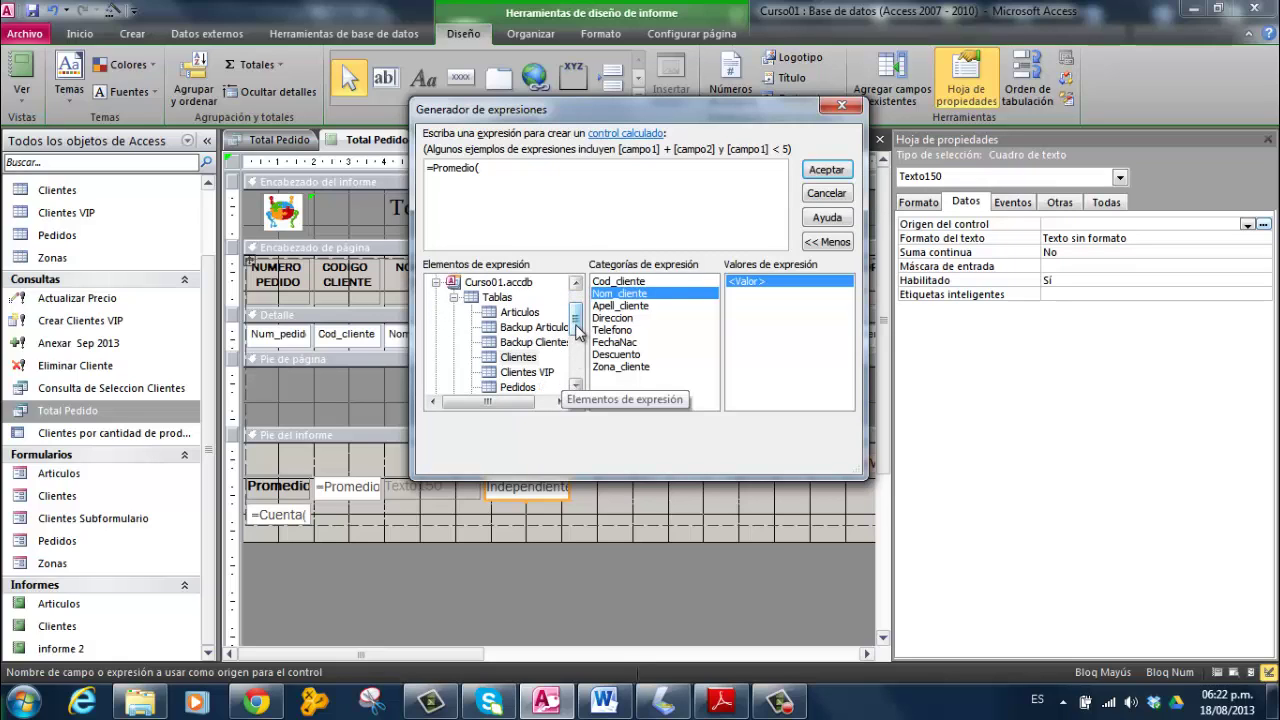
scroll(575, 340, down, 2)
click(453, 328)
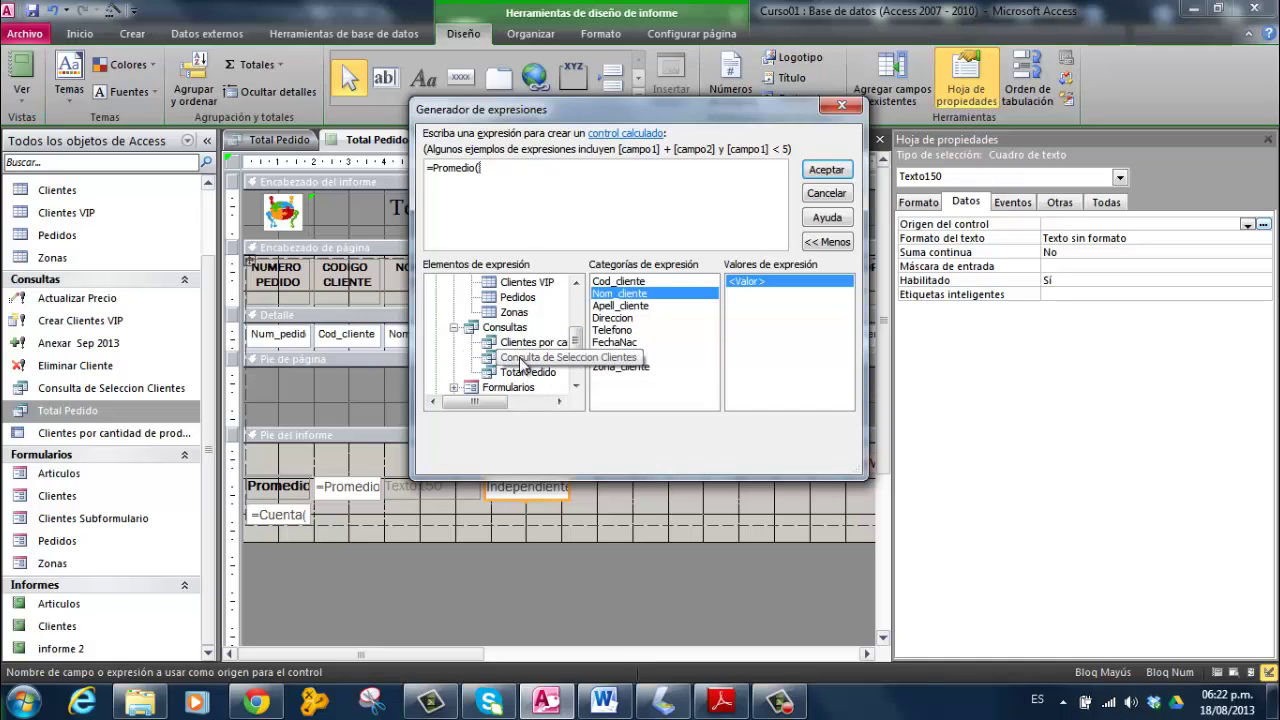
click(520, 375)
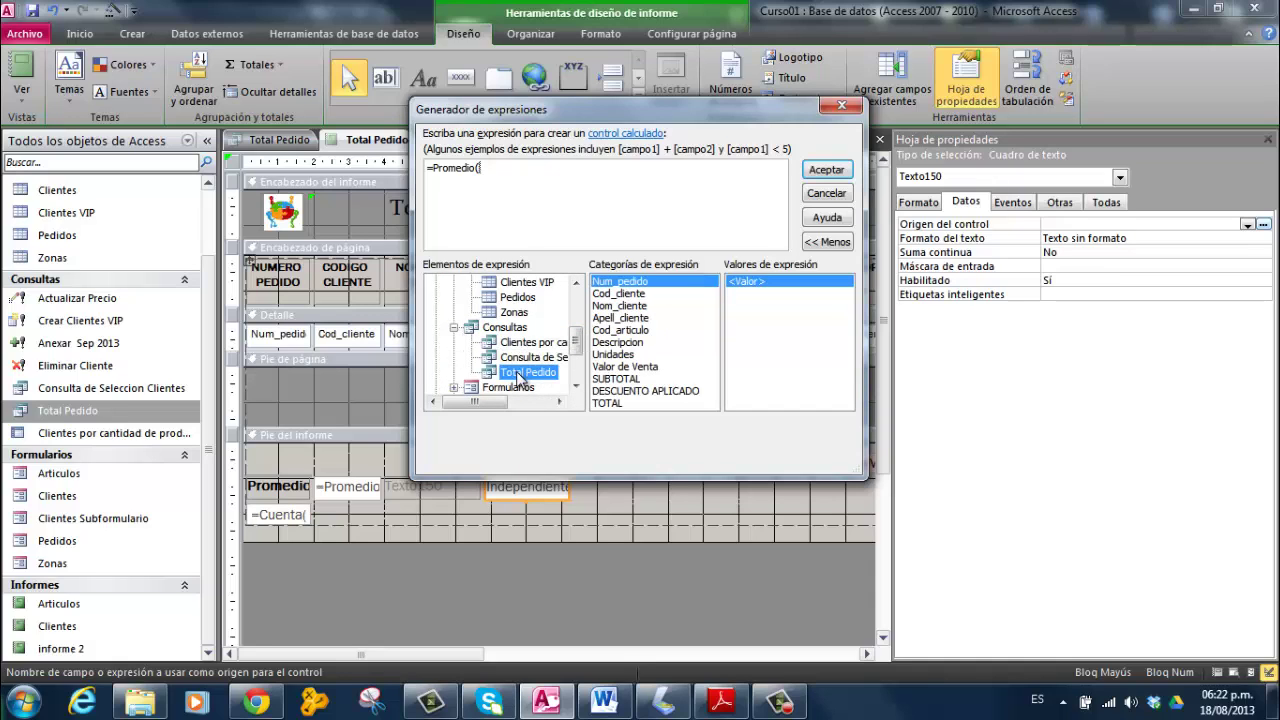
click(607, 403)
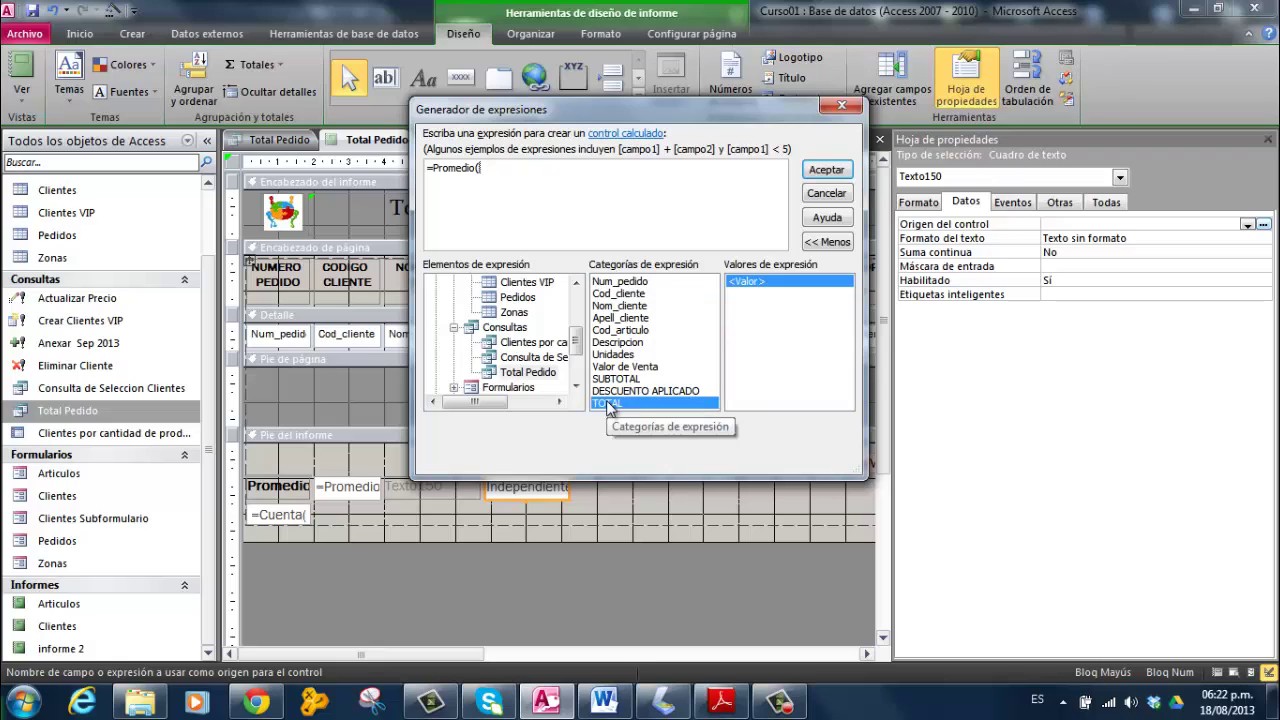
double_click(607, 403)
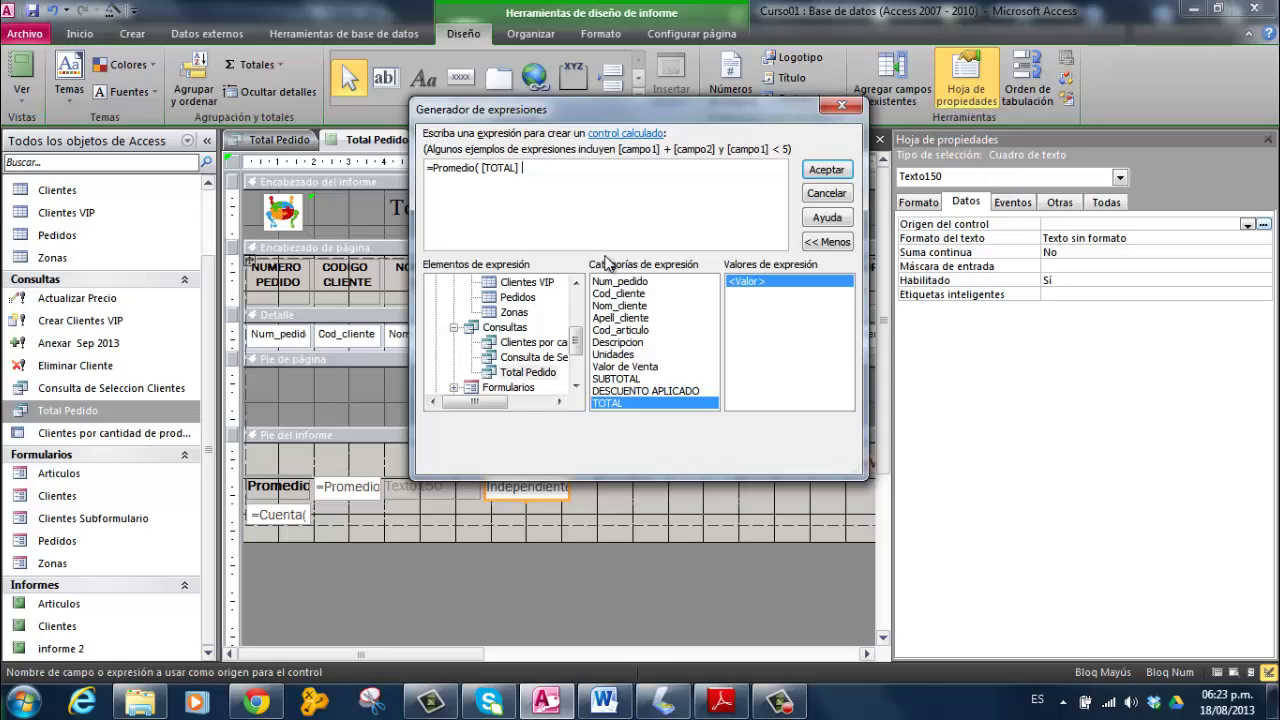
Step: Complete the expression as =Promedio([TOTAL]) with a closing parenthesis and accept it as the text box's control source
text(+)
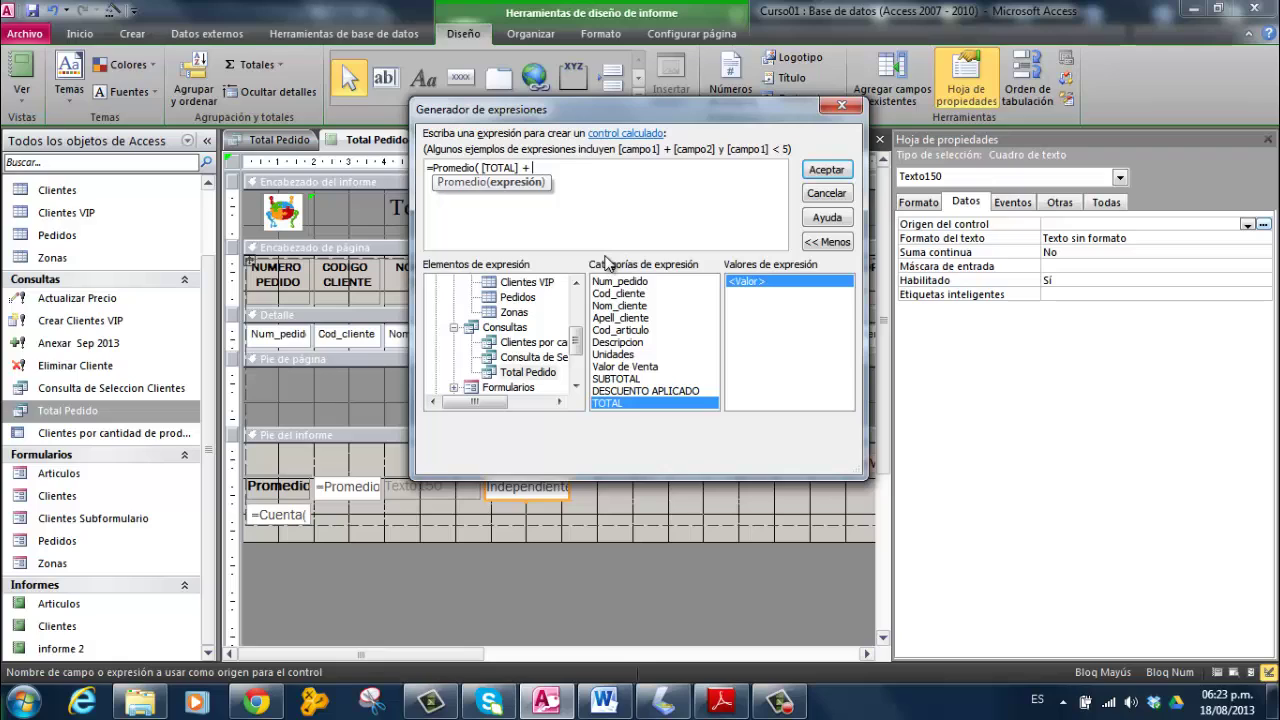
key(BackSpace)
key(BackSpace)
text())
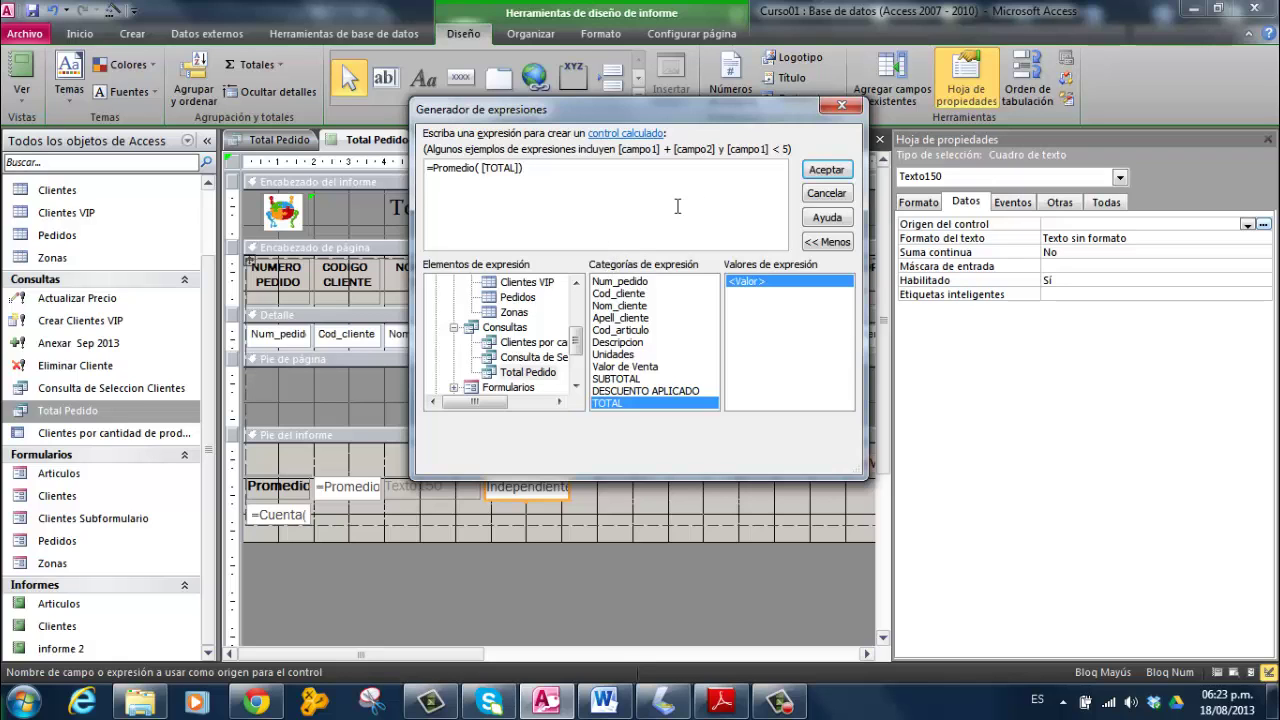
click(826, 170)
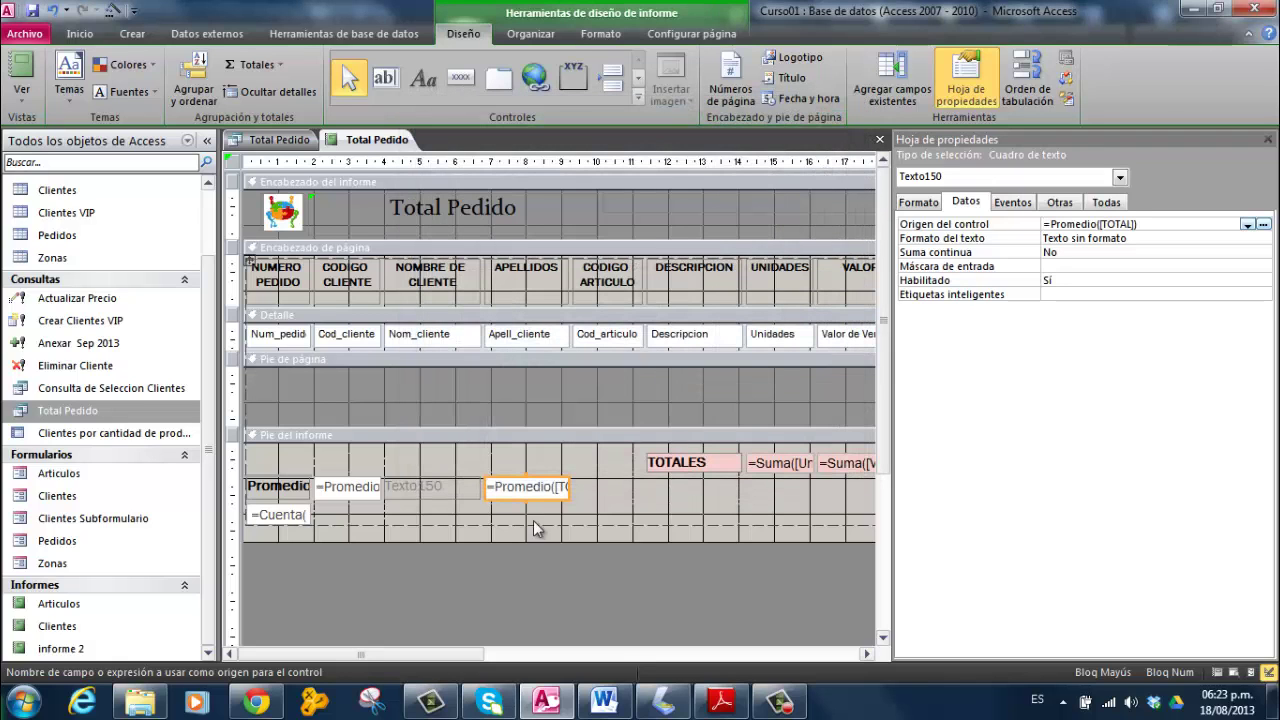
Step: Rename the label beside the new average text box as PROMEDIO PEDIDO and clear the selection
click(442, 489)
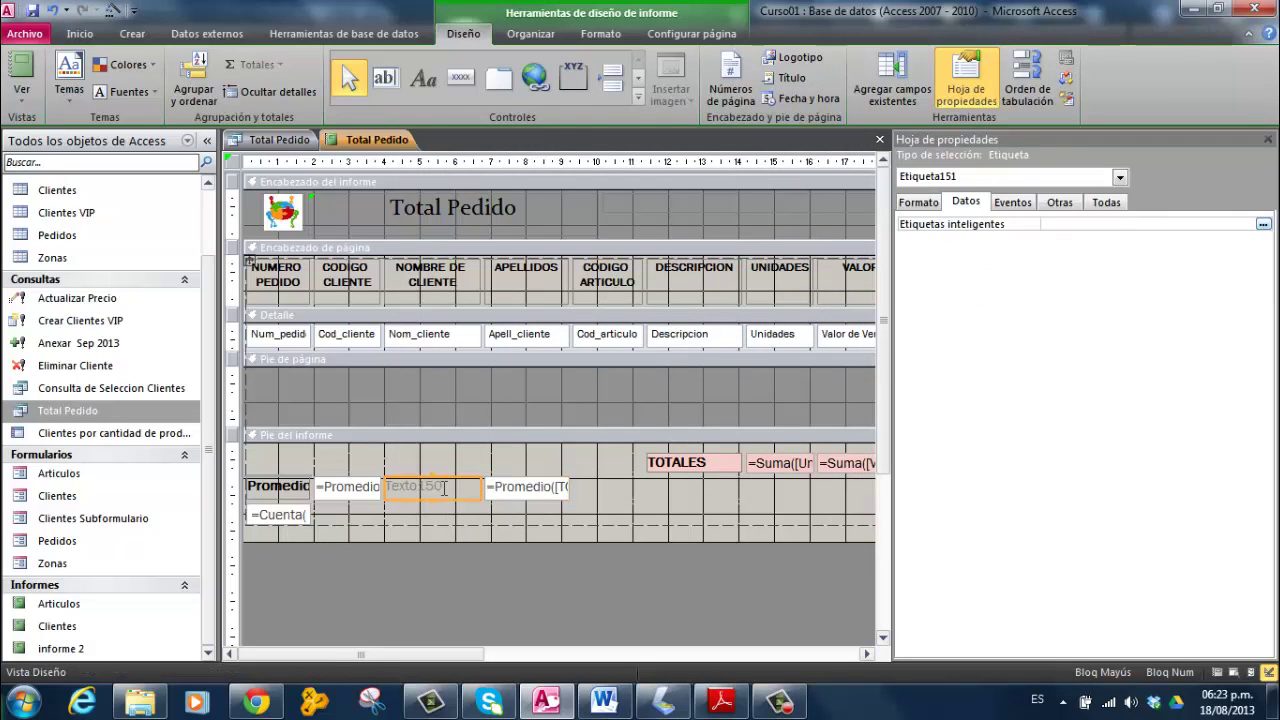
click(430, 487)
text(PROME)
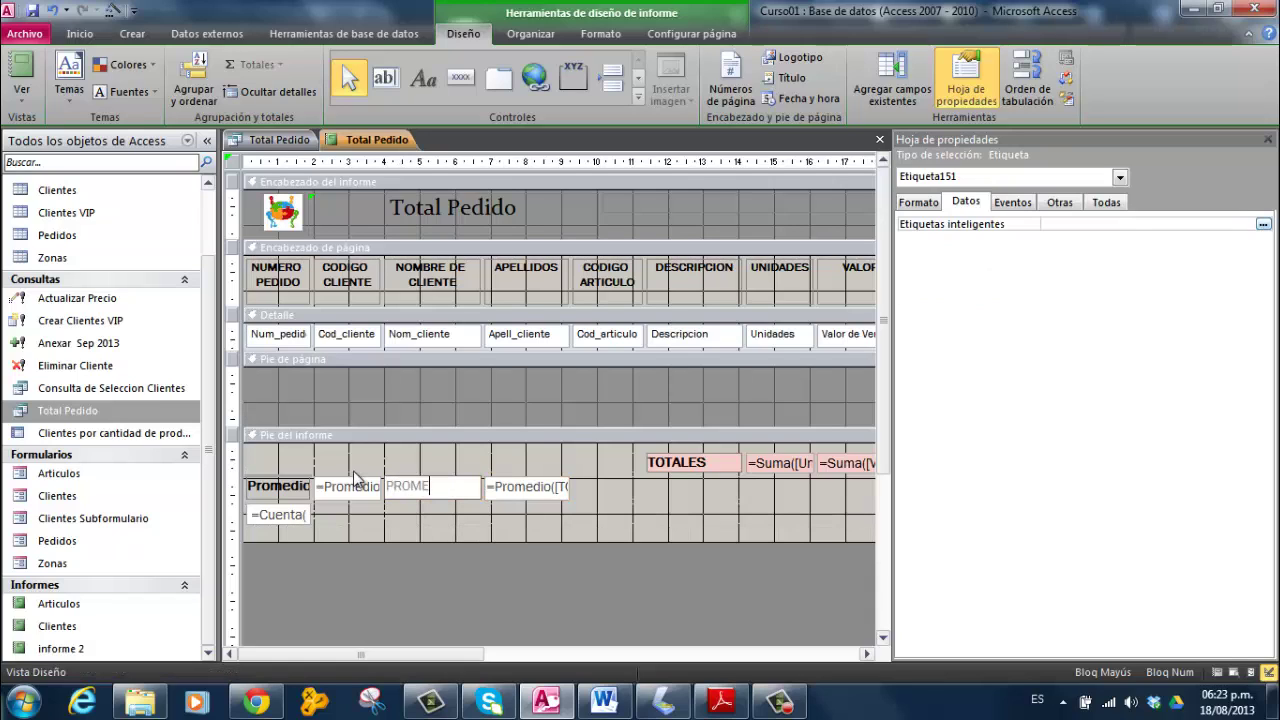
text(DIO PEDIDO)
click(425, 536)
click(427, 490)
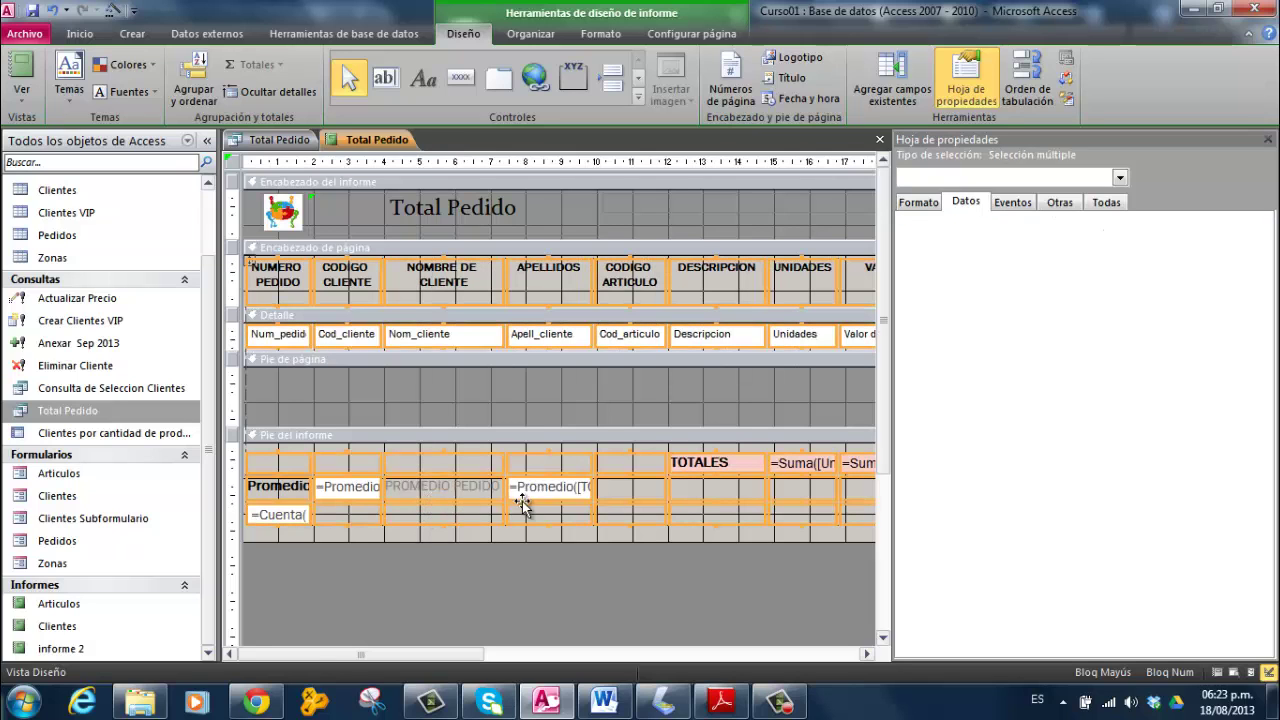
click(490, 542)
click(457, 539)
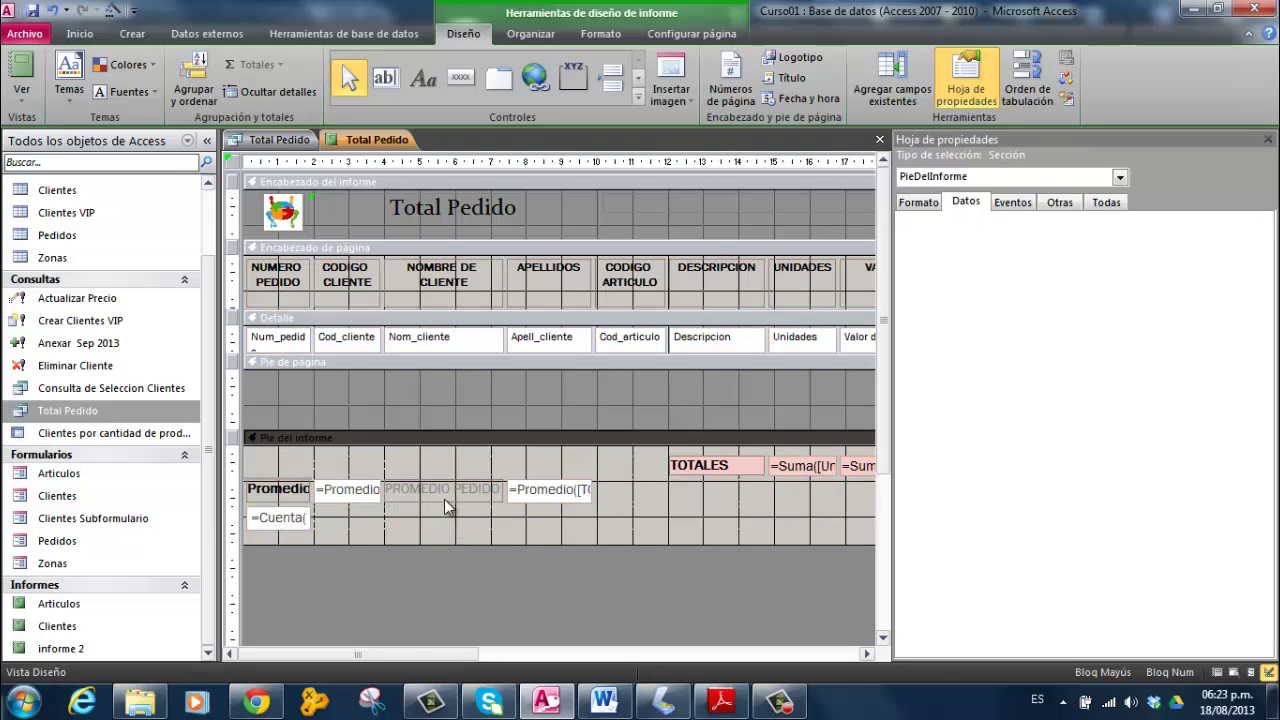
Step: Increase the height of the report footer row containing the PROMEDIO PEDIDO label and set that label's font colour to black
click(444, 499)
drag(444, 510, 444, 516)
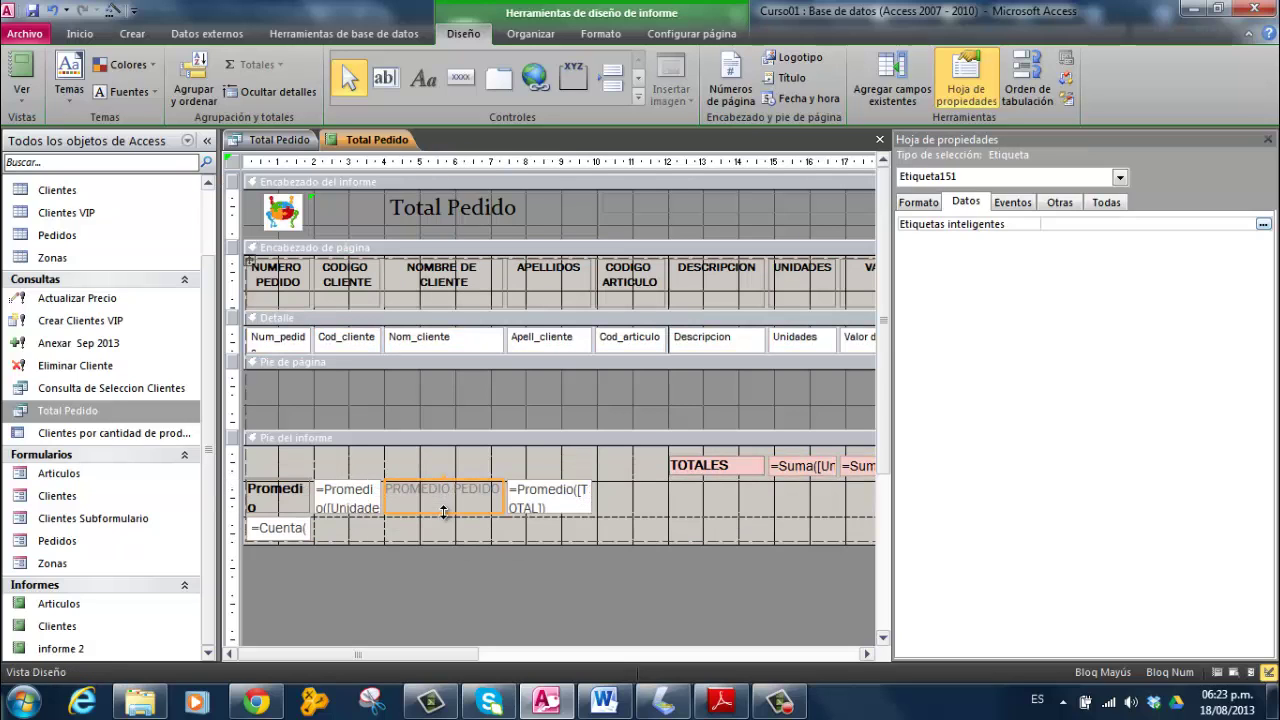
click(415, 503)
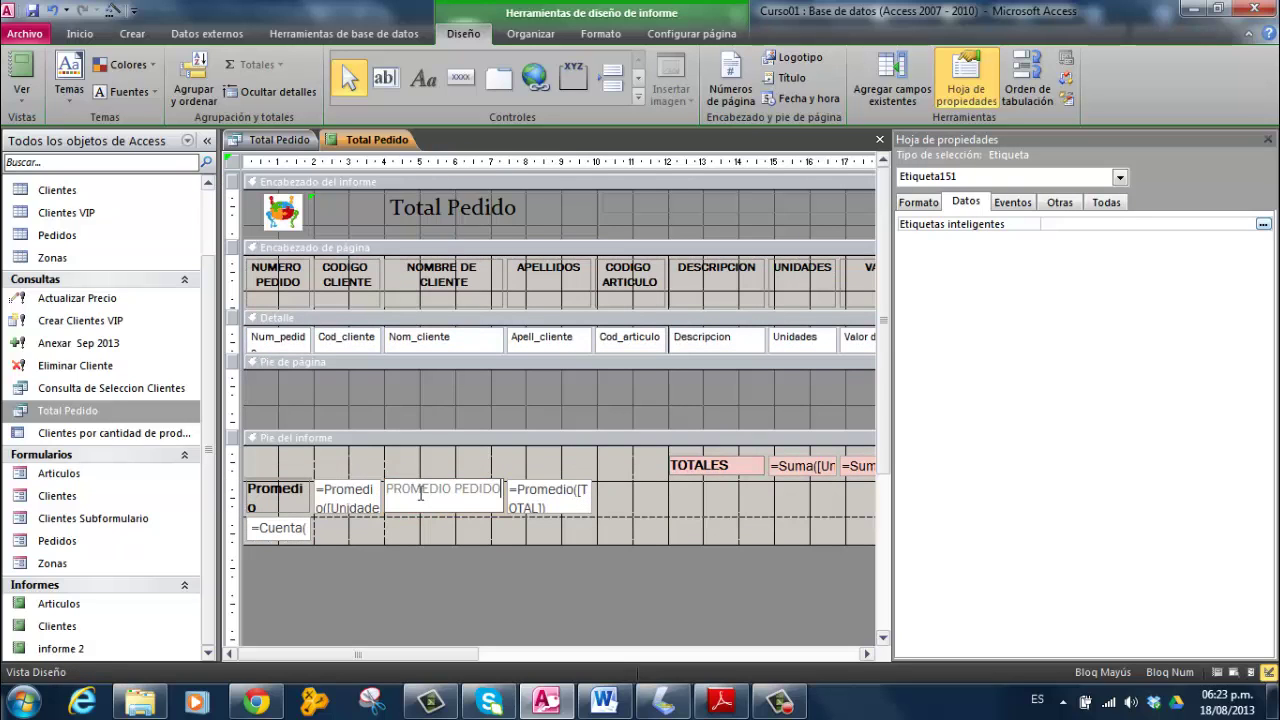
click(437, 463)
click(437, 490)
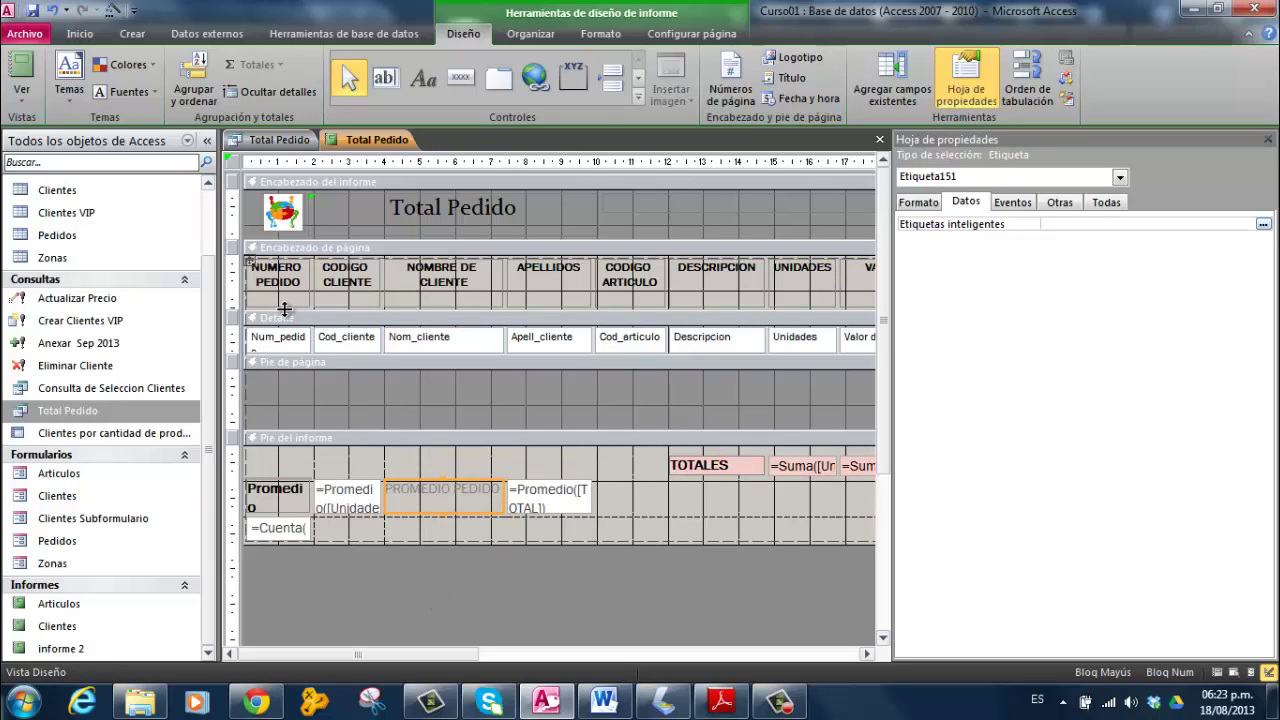
click(596, 33)
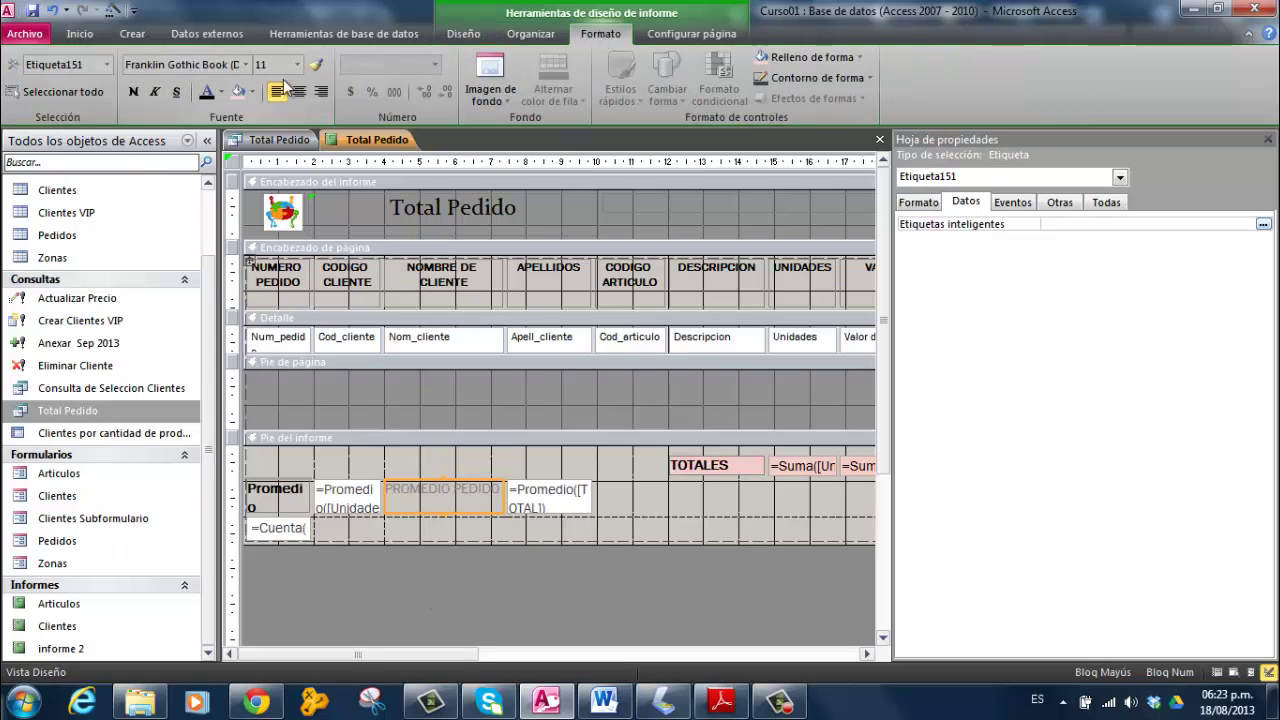
click(206, 91)
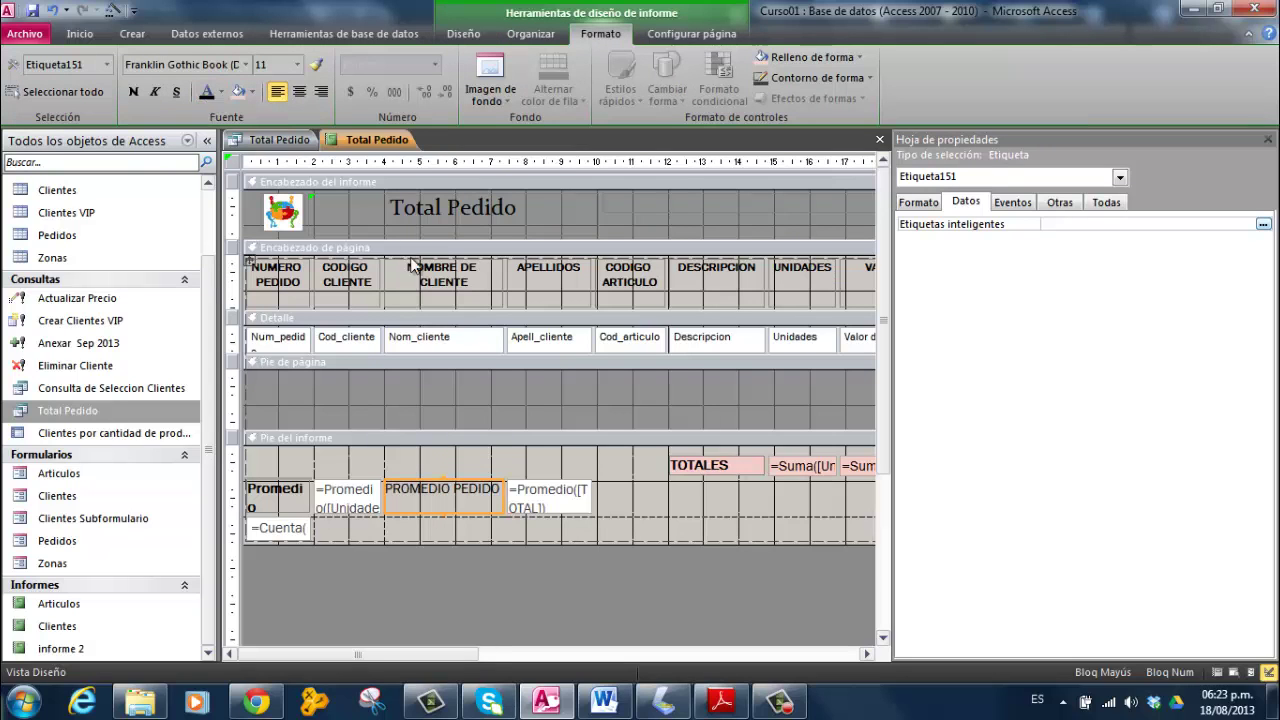
Step: Show the Total Pedido report in Report view and check the totals and PROMEDIO PEDIDO average in its footer
right_click(375, 140)
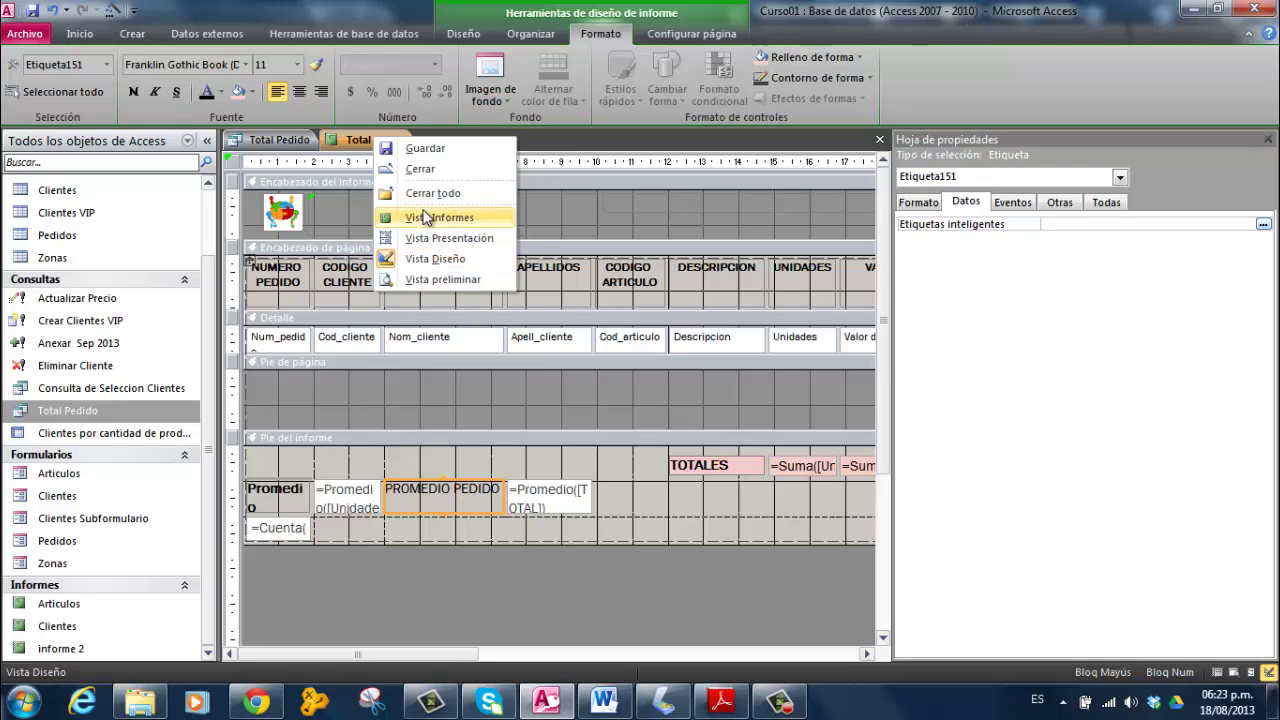
click(428, 217)
scroll(550, 422, down, 1)
scroll(550, 422, down, 5)
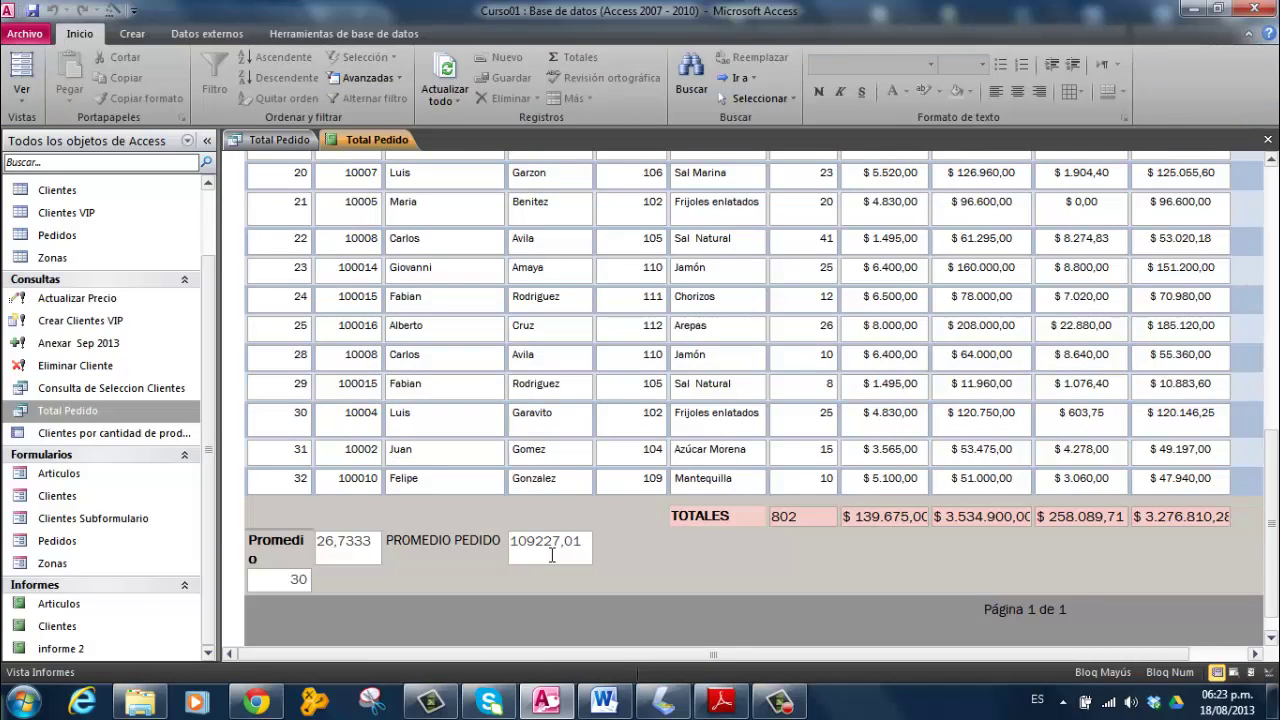
scroll(444, 543, up, 5)
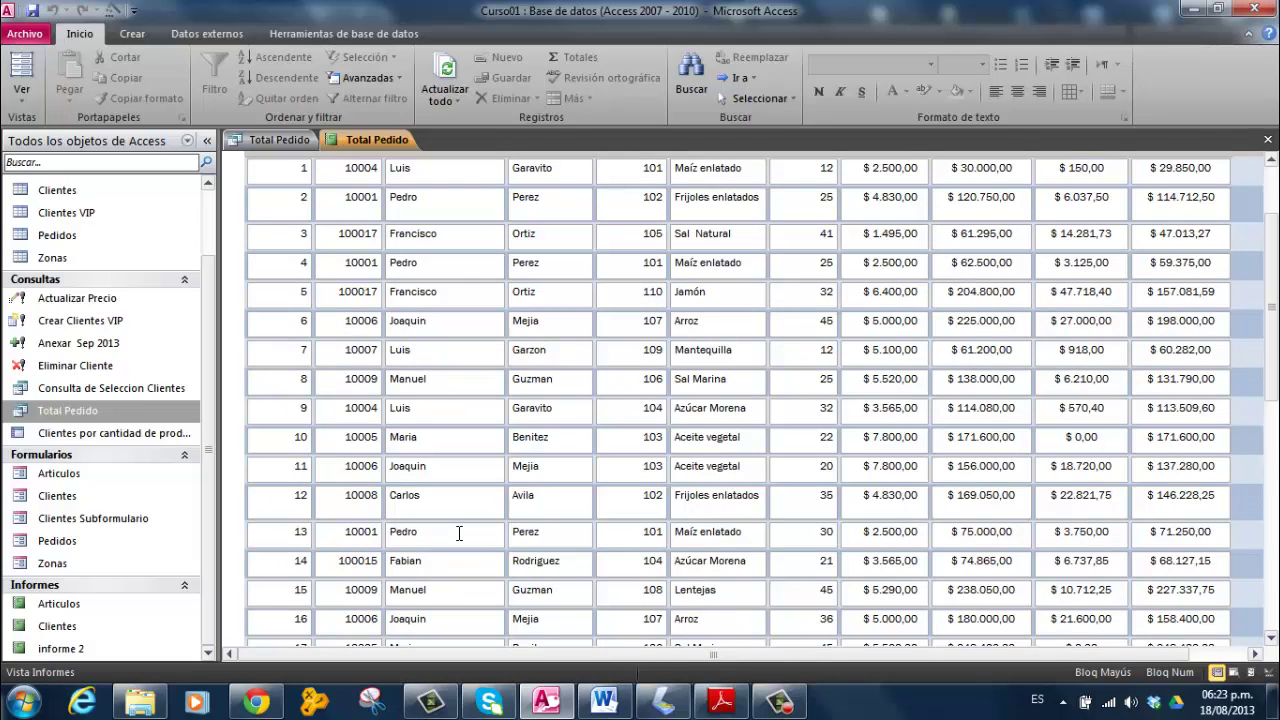
click(146, 37)
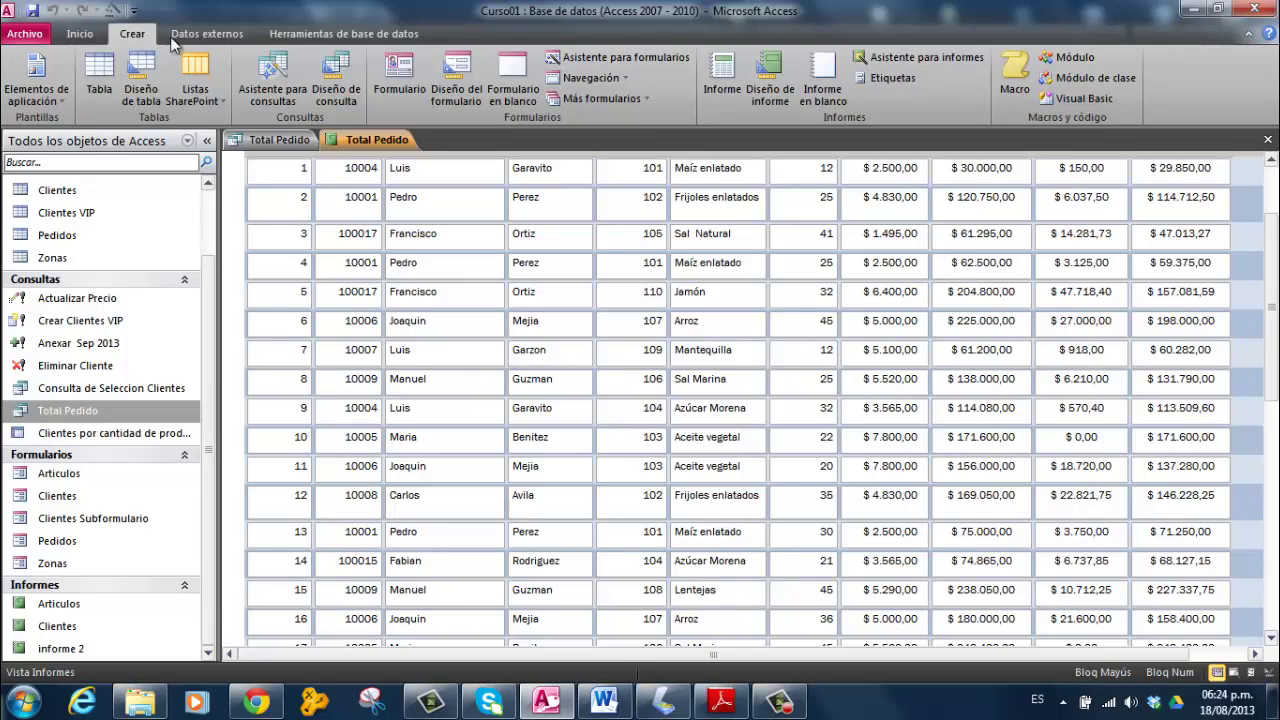
click(285, 36)
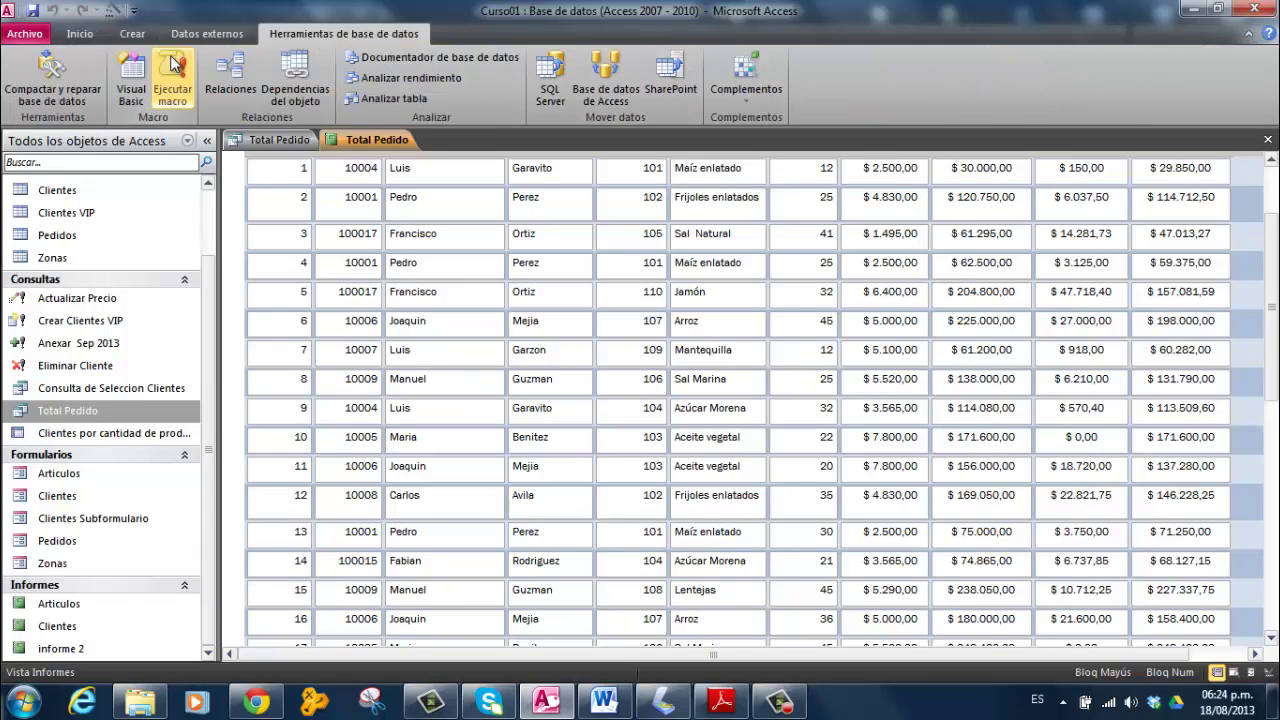
click(139, 36)
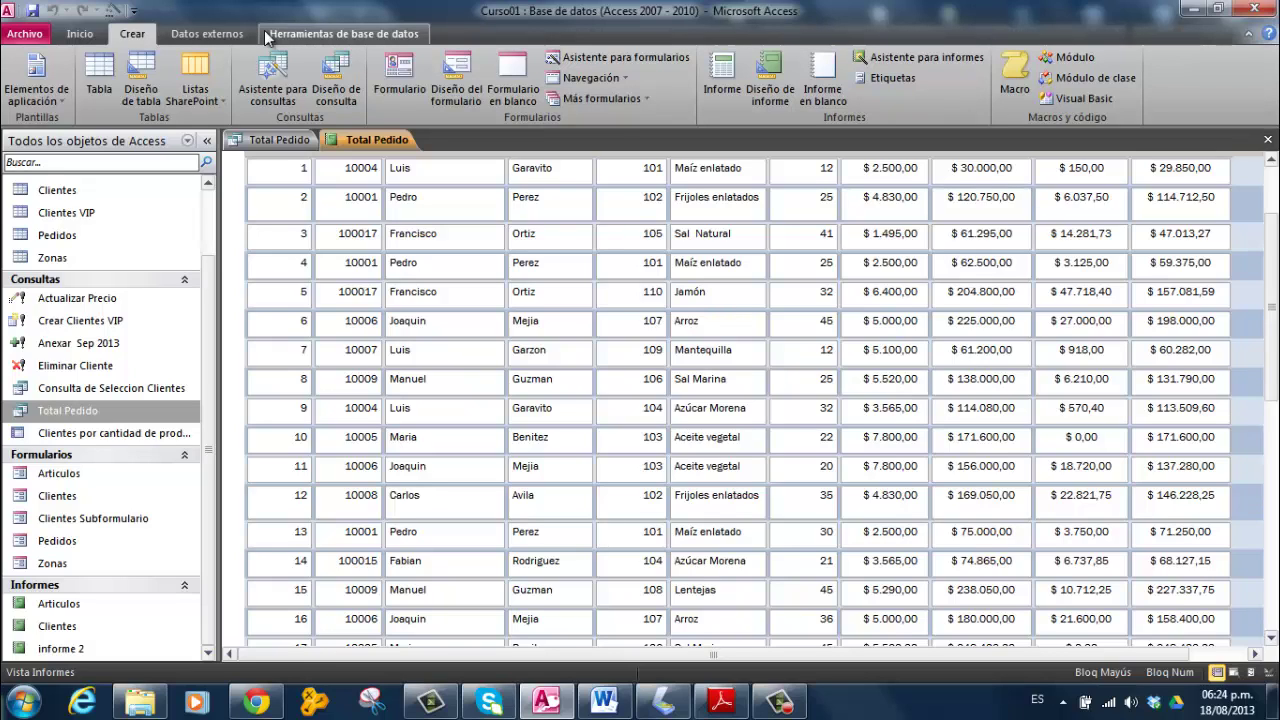
click(302, 37)
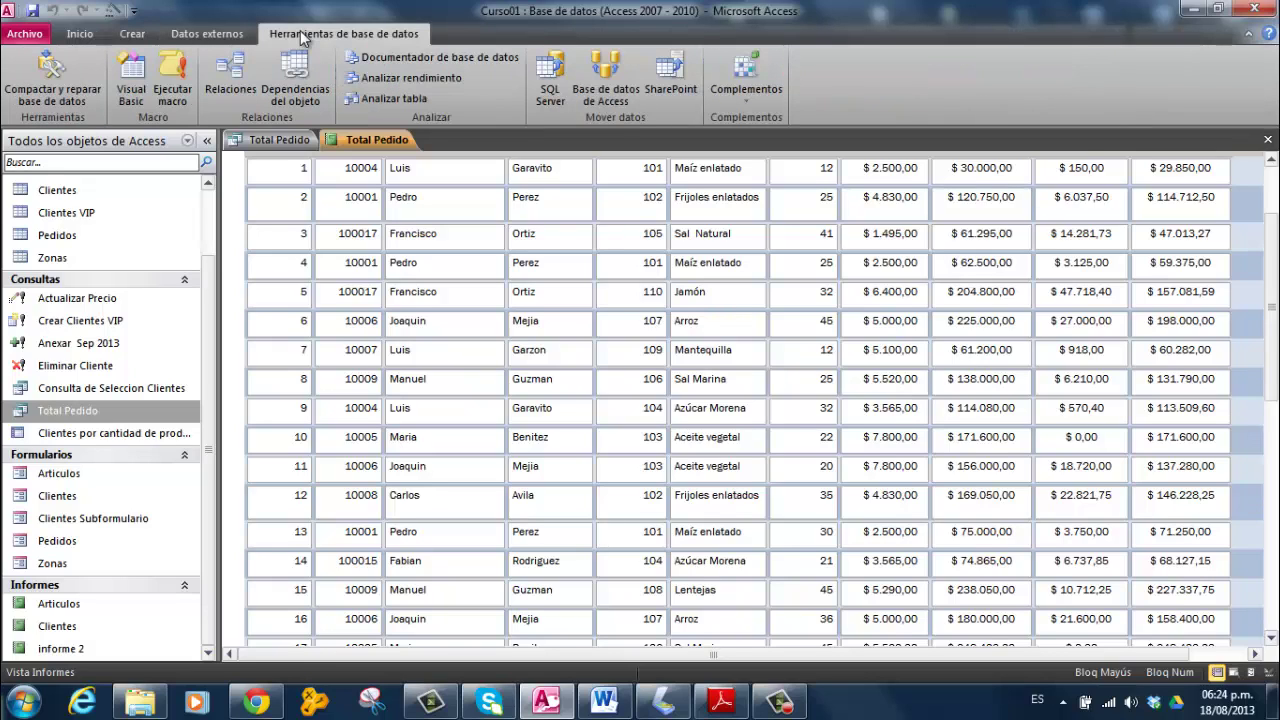
click(212, 36)
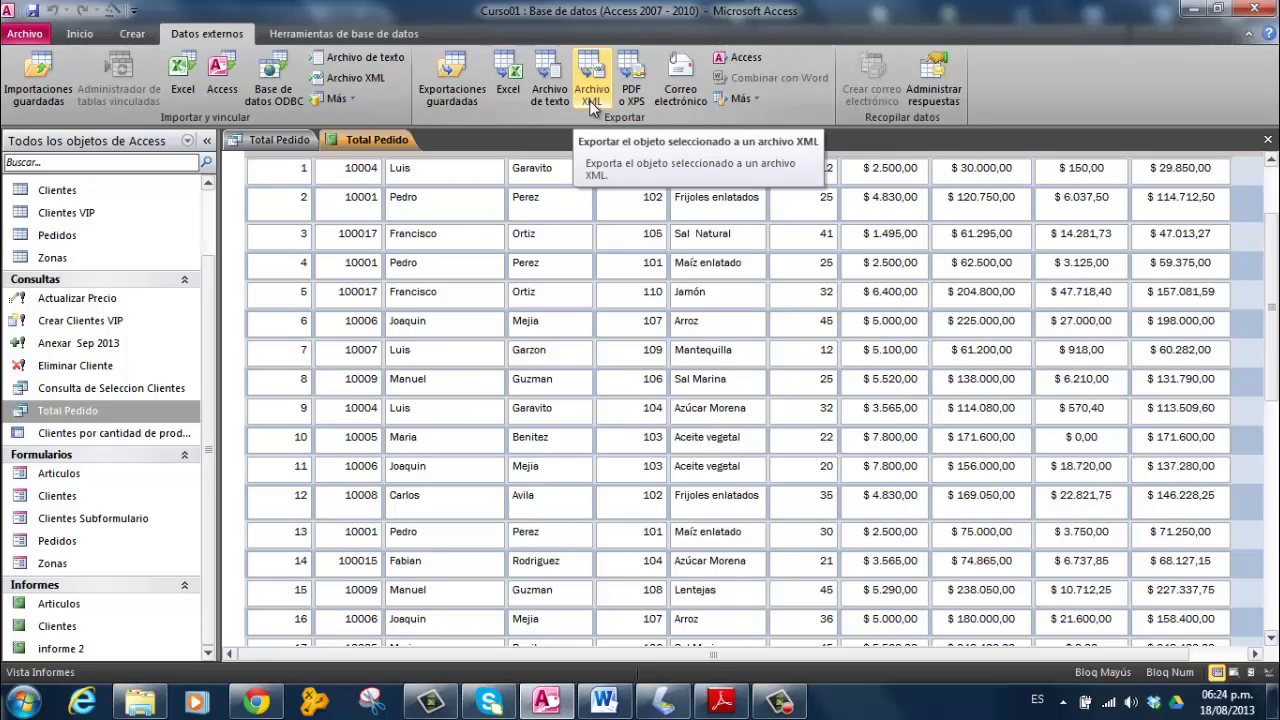
Step: Save the report under the name Total Pedido
right_click(369, 142)
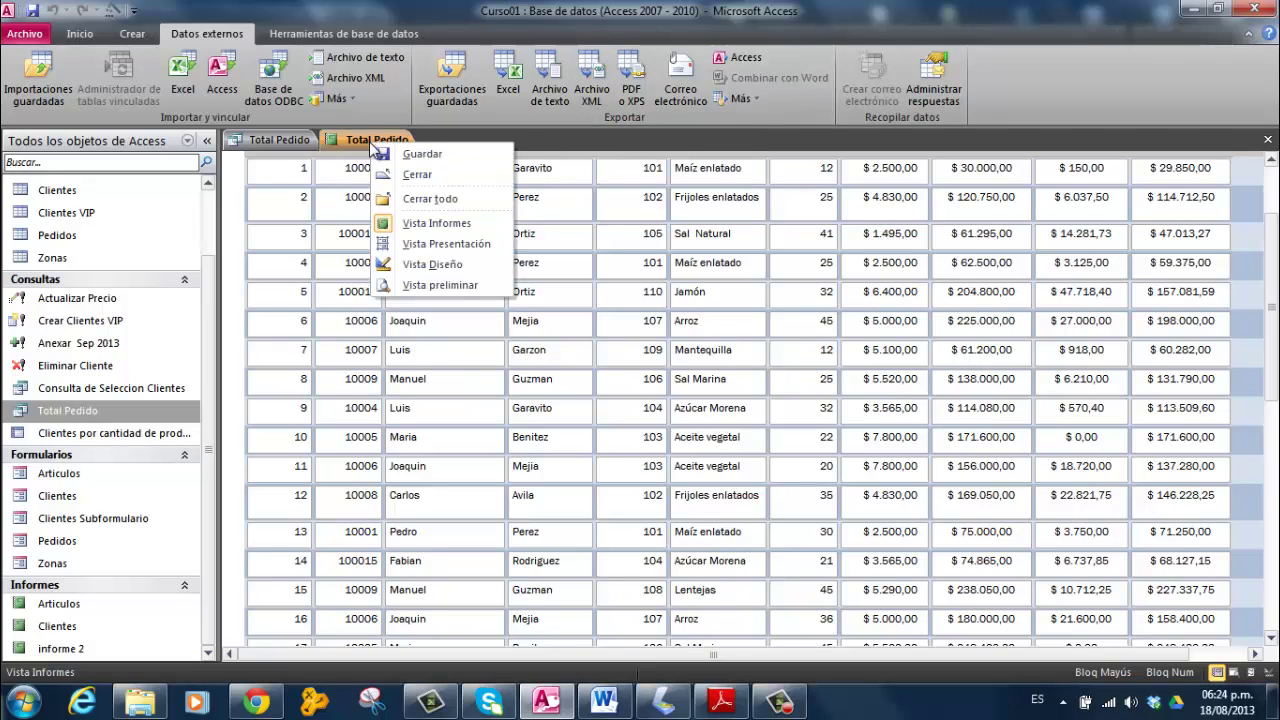
click(421, 157)
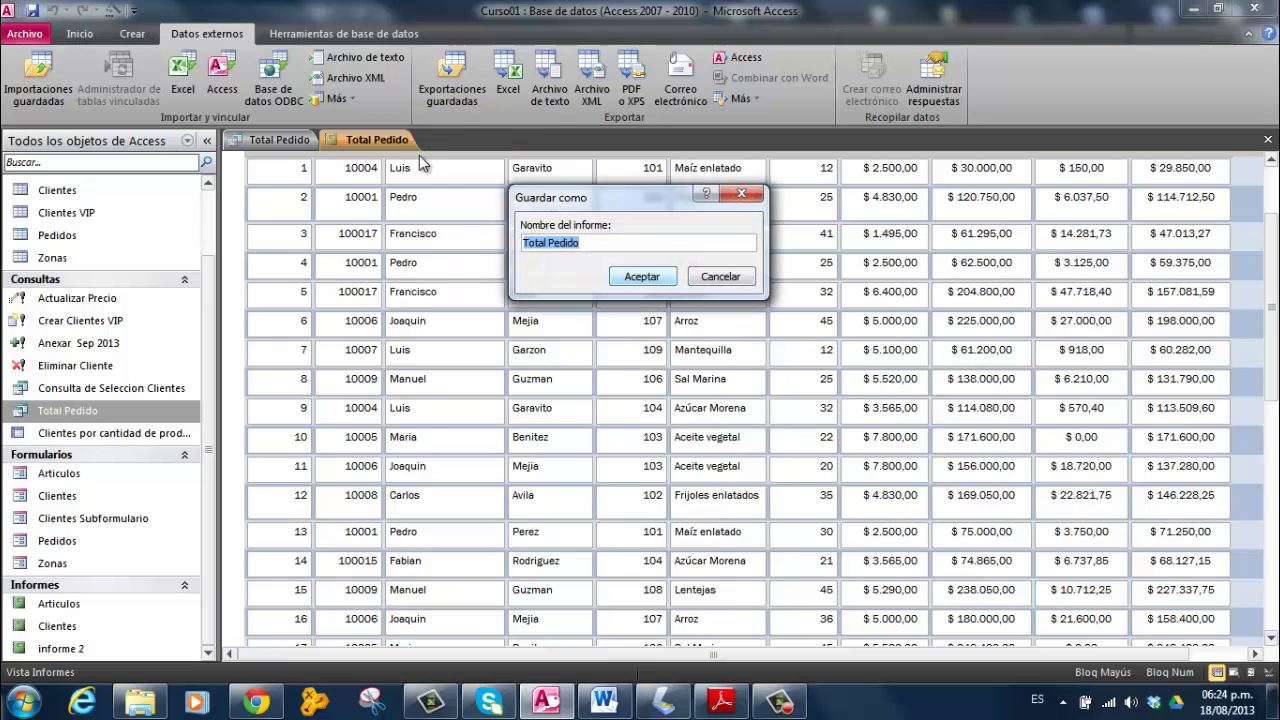
click(641, 277)
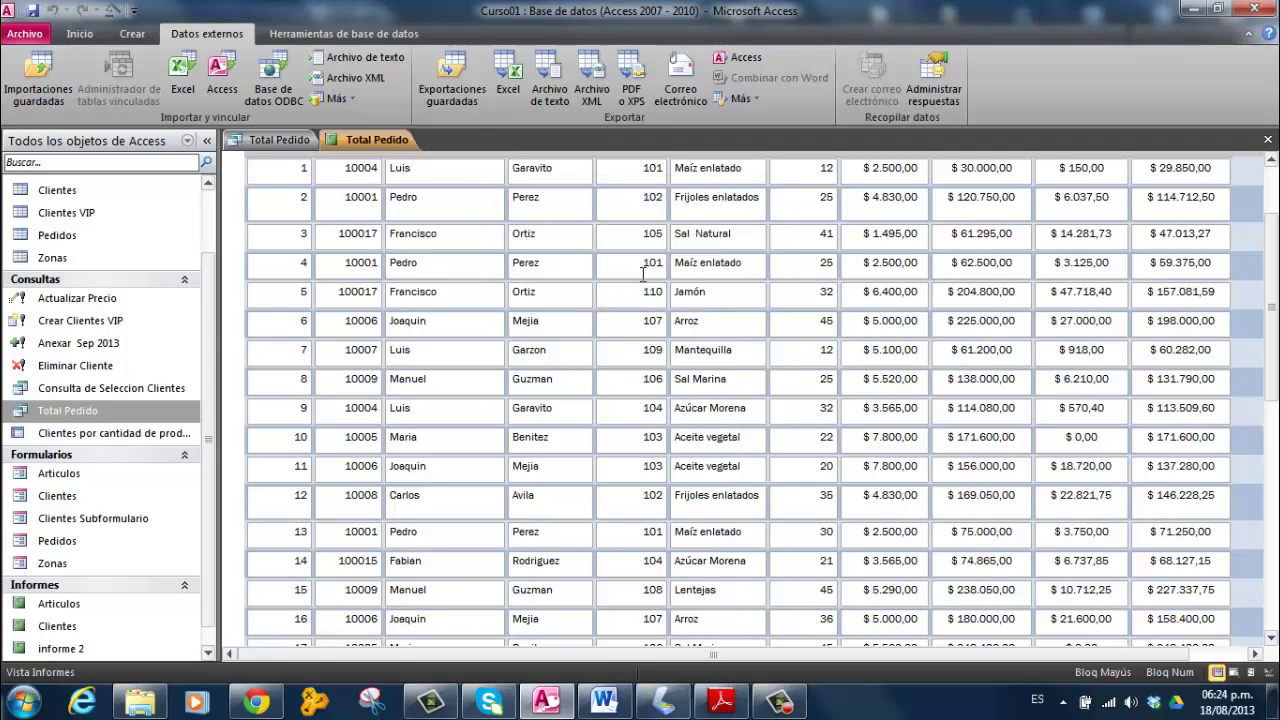